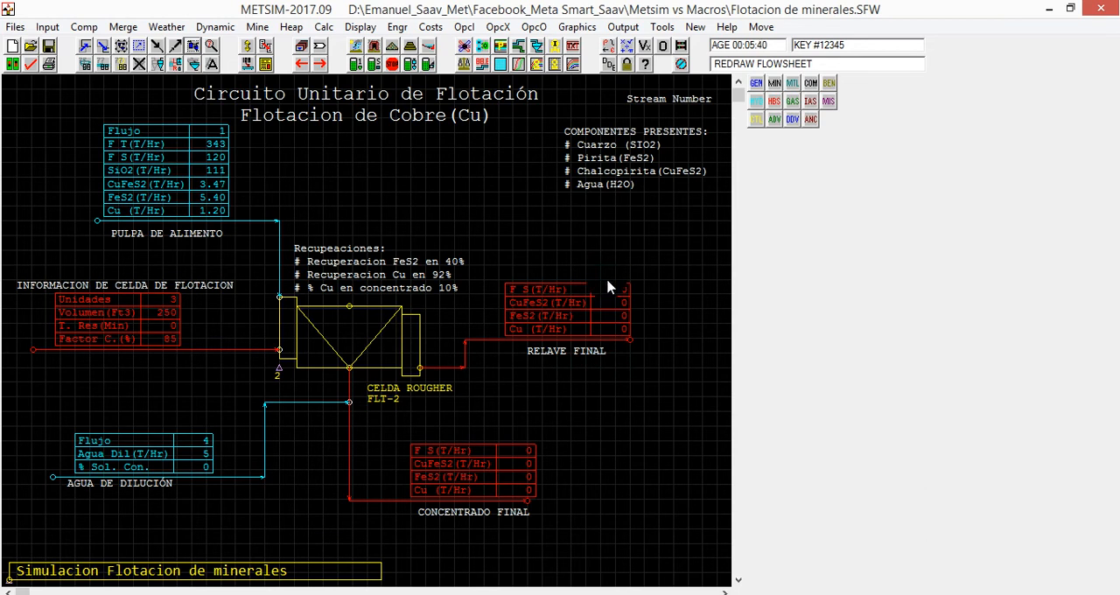
Switch to the Excel flotation balance workbook and examine the concentrate stream cells below the flotation cell diagram.
click(345, 594)
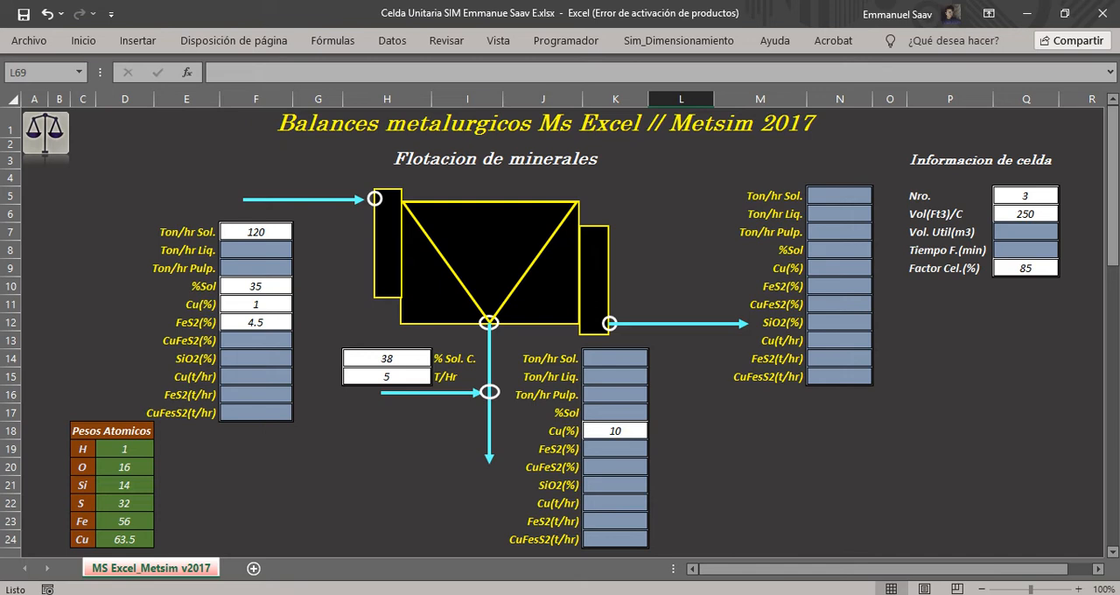
drag(629, 361, 625, 532)
click(722, 482)
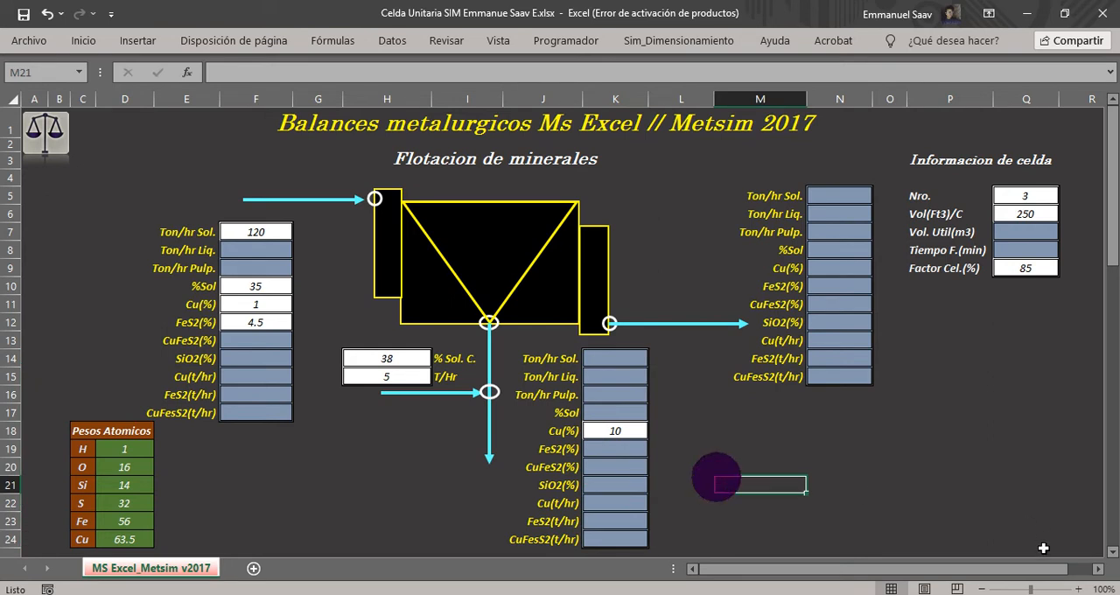
Examine the worksheet's six calculation sections, from the feed pulp to the feed pulp m3/hr, and return to the flotation diagram.
scroll(1113, 553, down, 2)
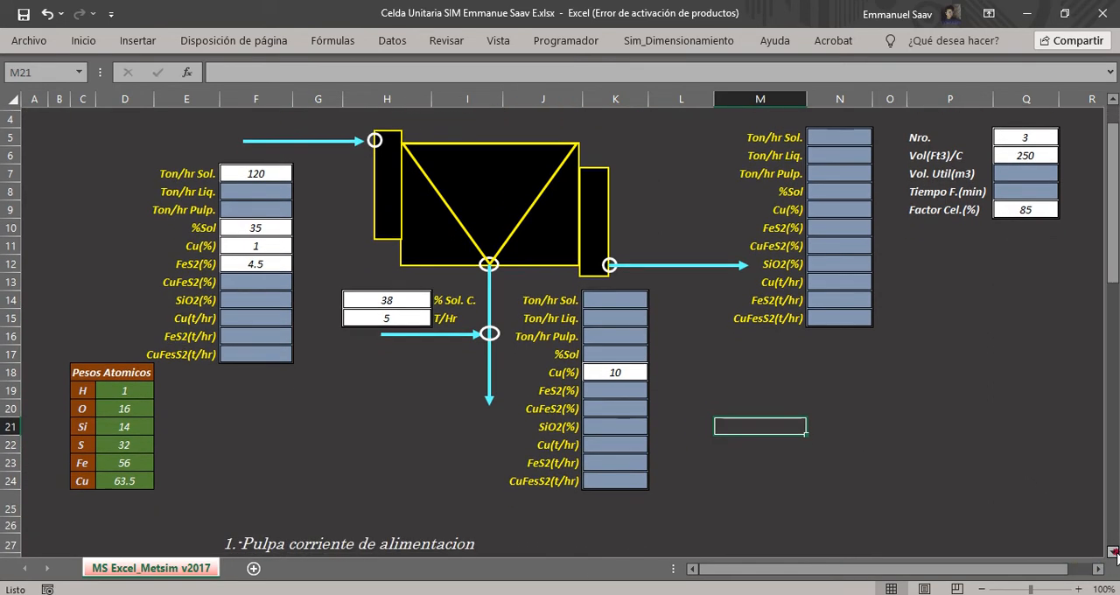
scroll(1112, 553, down, 4)
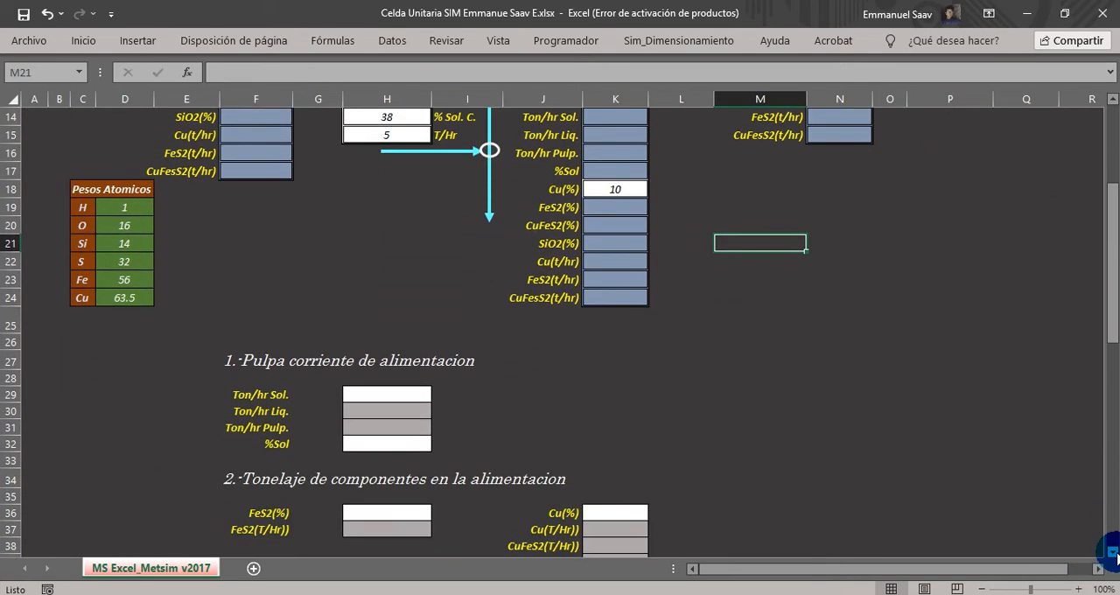
scroll(1113, 552, down, 3)
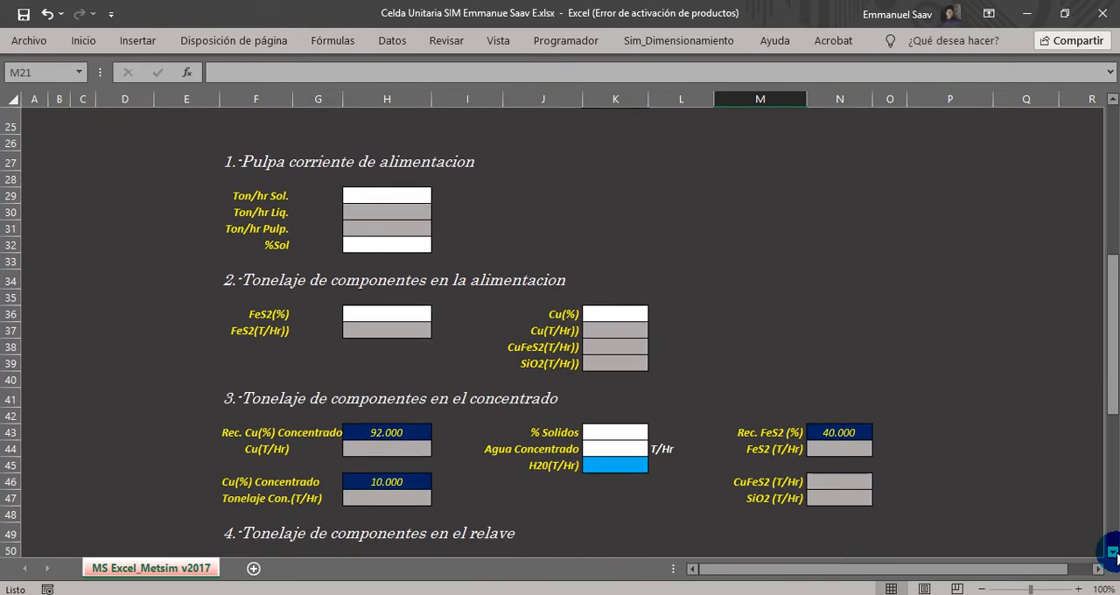
scroll(1113, 553, down, 3)
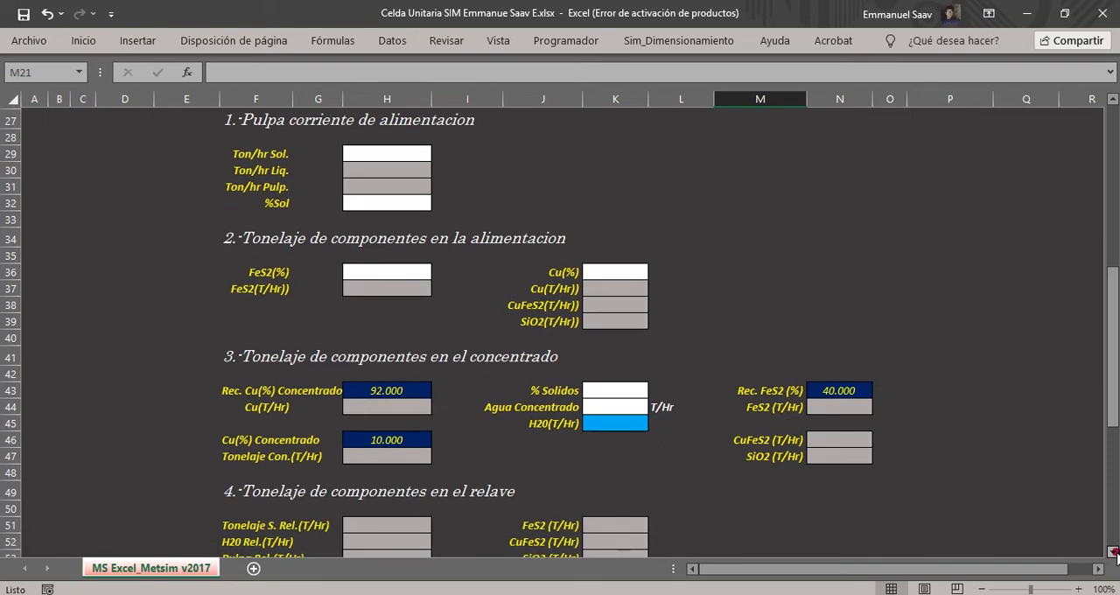
scroll(1113, 553, down, 3)
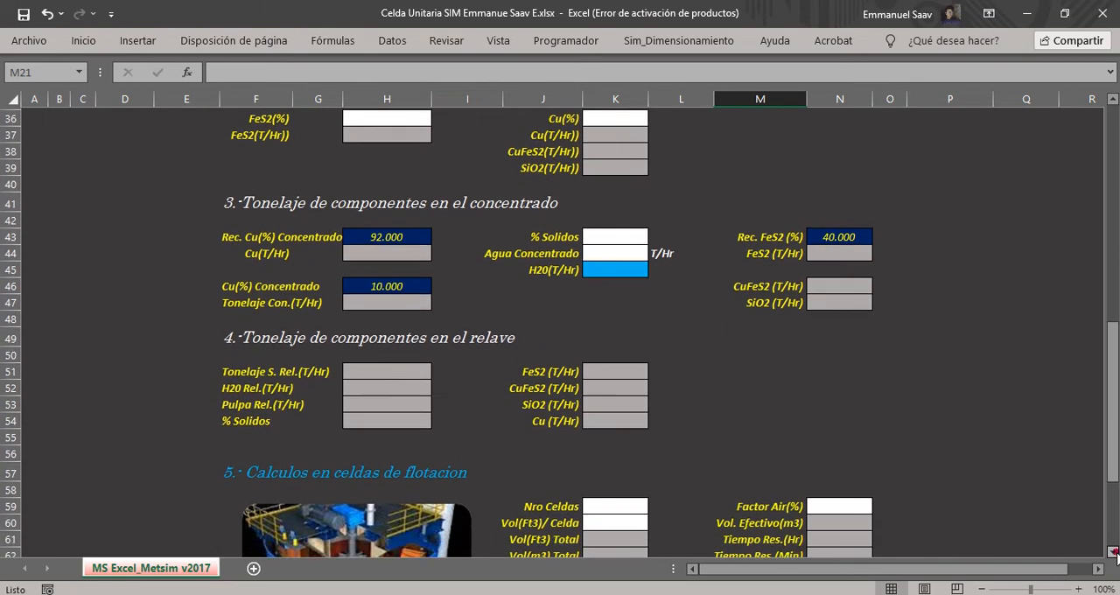
scroll(1112, 553, down, 2)
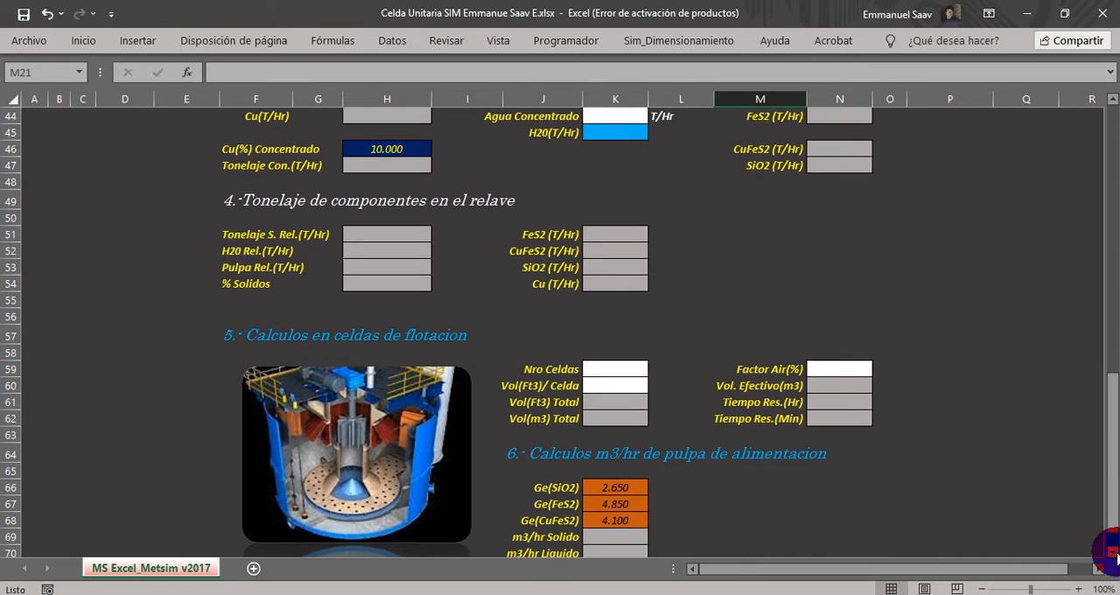
click(1113, 553)
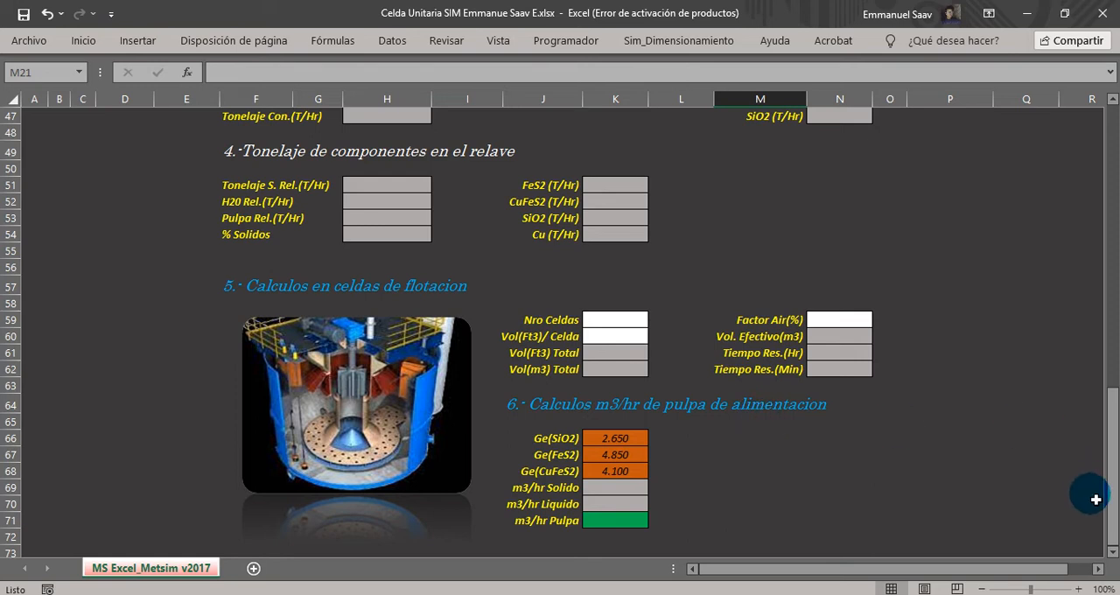
drag(1111, 518, 1113, 226)
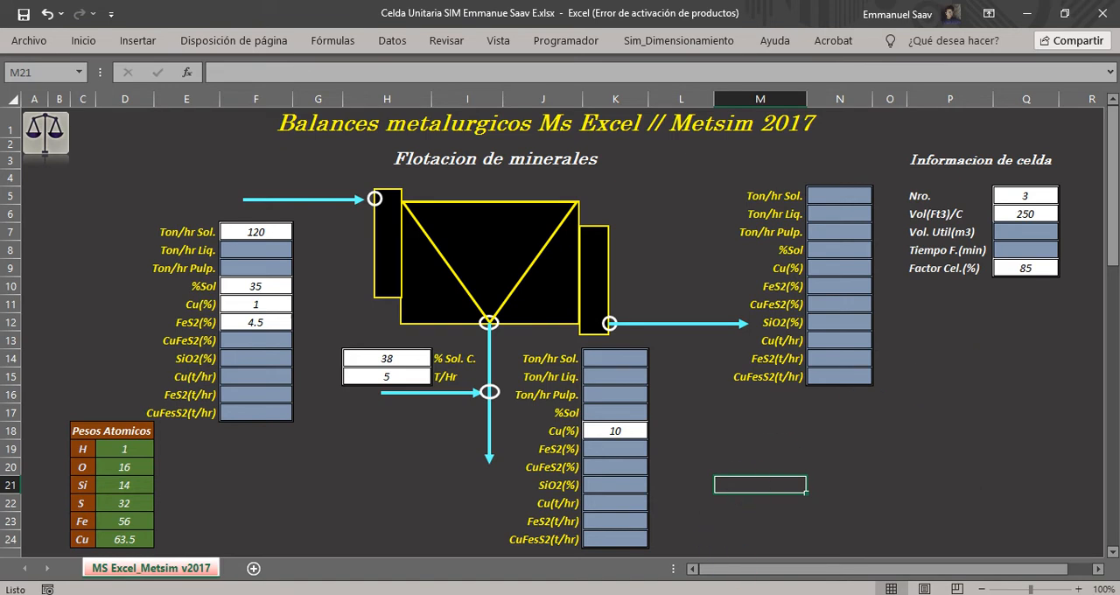
Switch to the presentation slide introducing the MS Excel and Metsim v2017 flotation calculations.
mouse_move(727, 594)
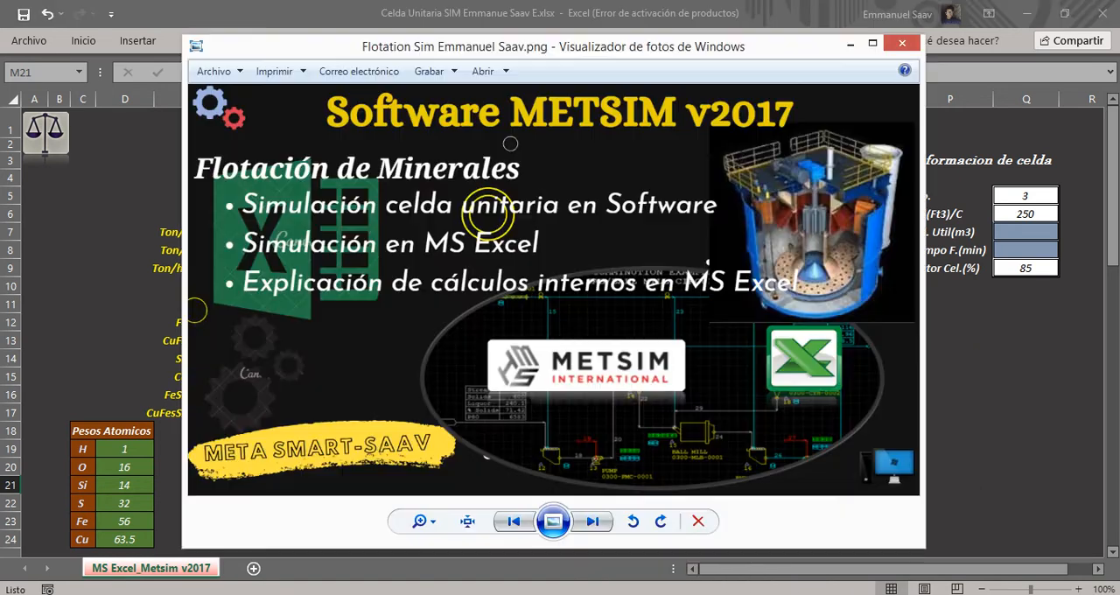
click(727, 594)
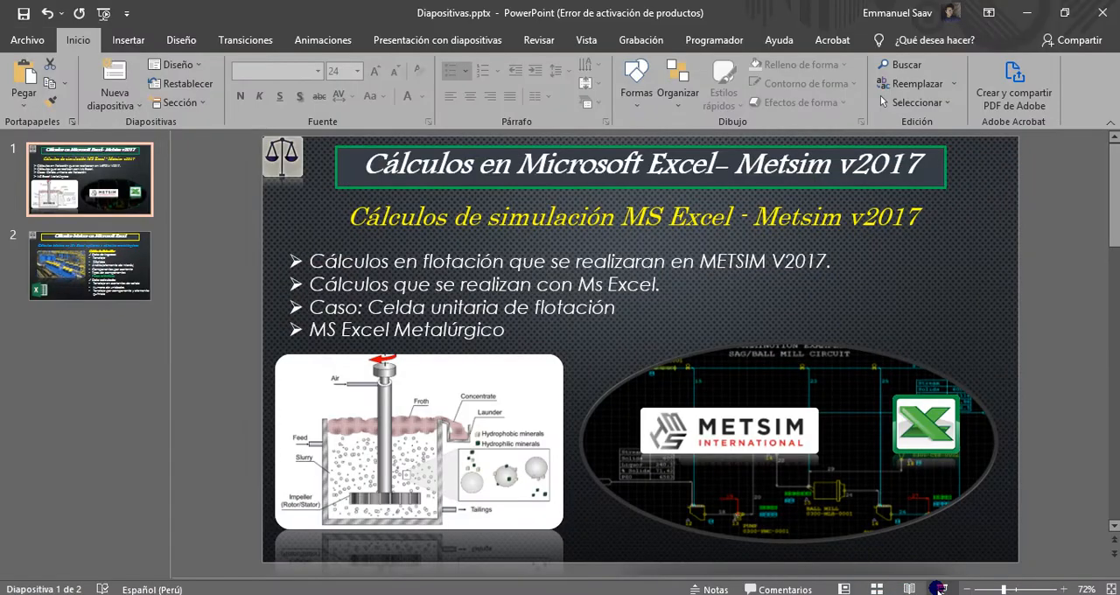
click(938, 588)
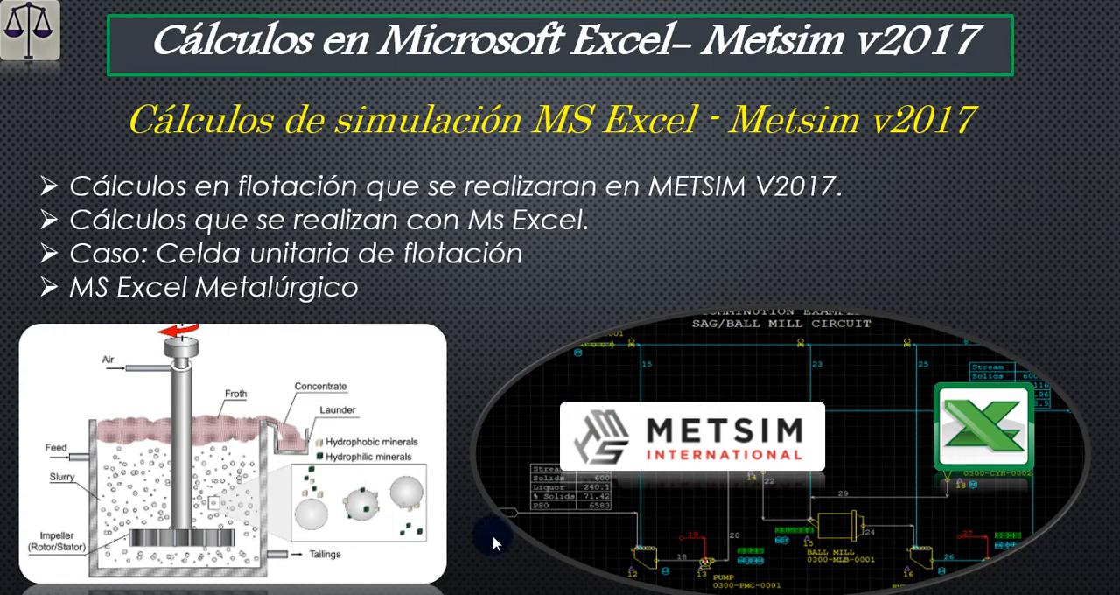
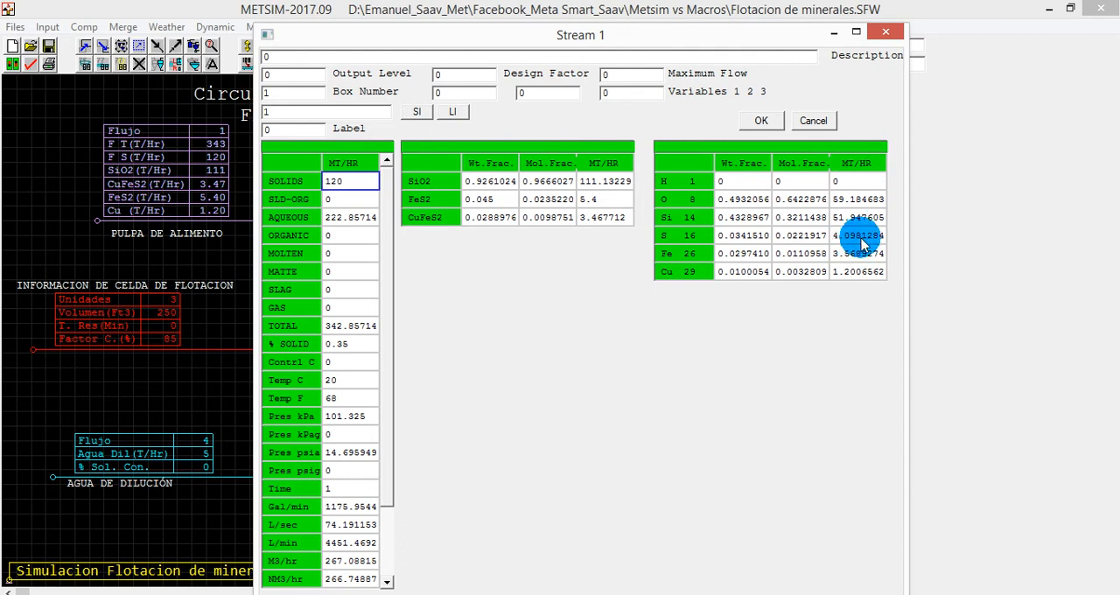
Close the feed pulp stream's data and examine the aqueous component of the dilution water stream.
click(760, 120)
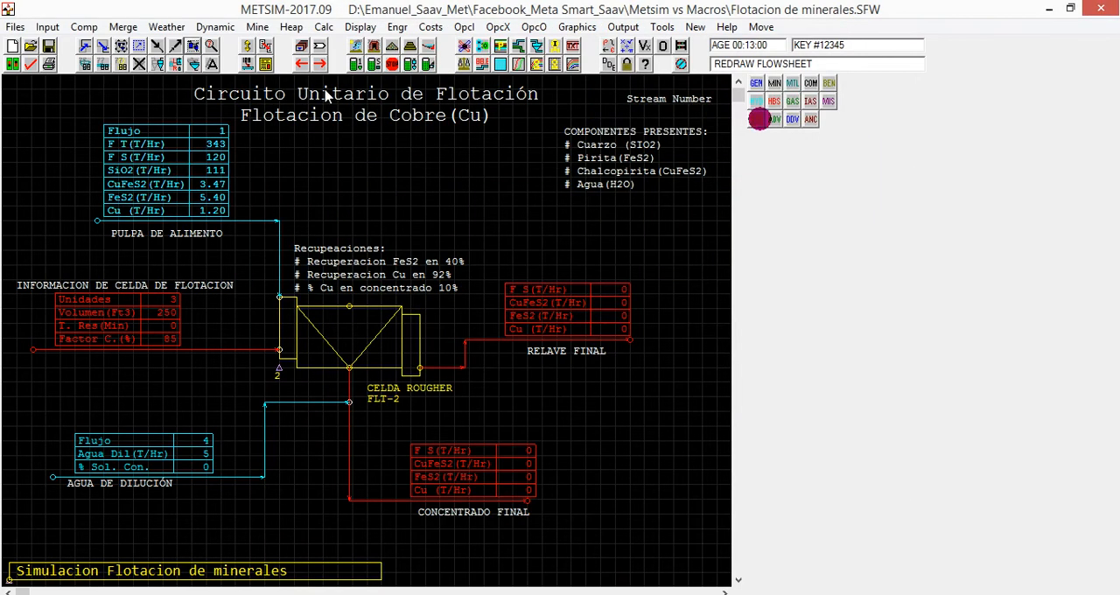
double_click(122, 470)
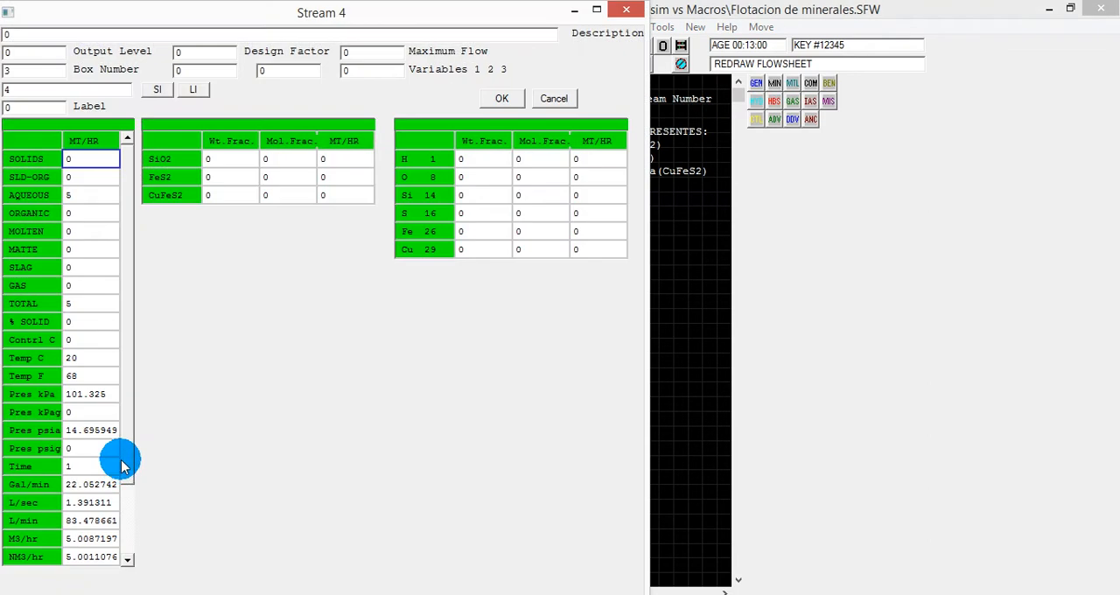
click(85, 202)
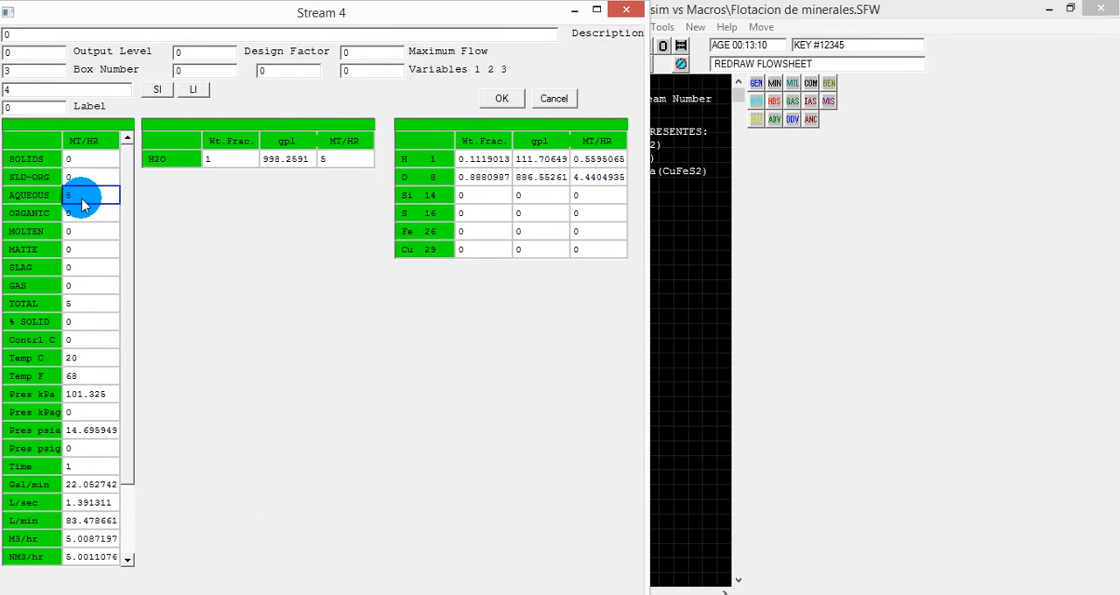
click(624, 10)
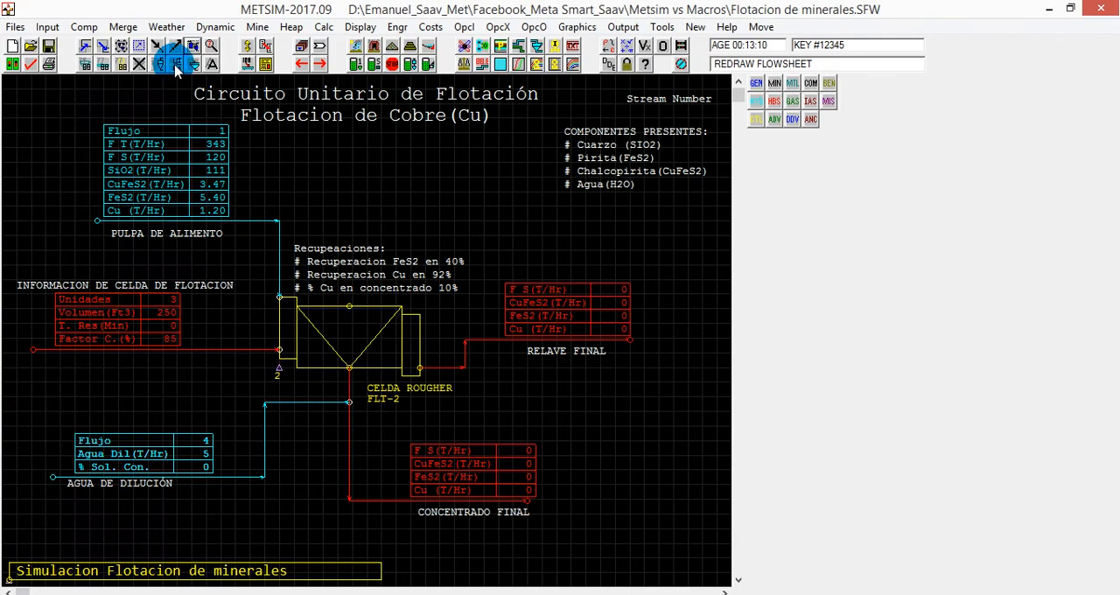
Open the rougher flotation cell's parameters and review its cell size, cell factor and concentrate solids fraction.
click(191, 48)
double_click(281, 372)
click(94, 35)
drag(142, 23, 353, 81)
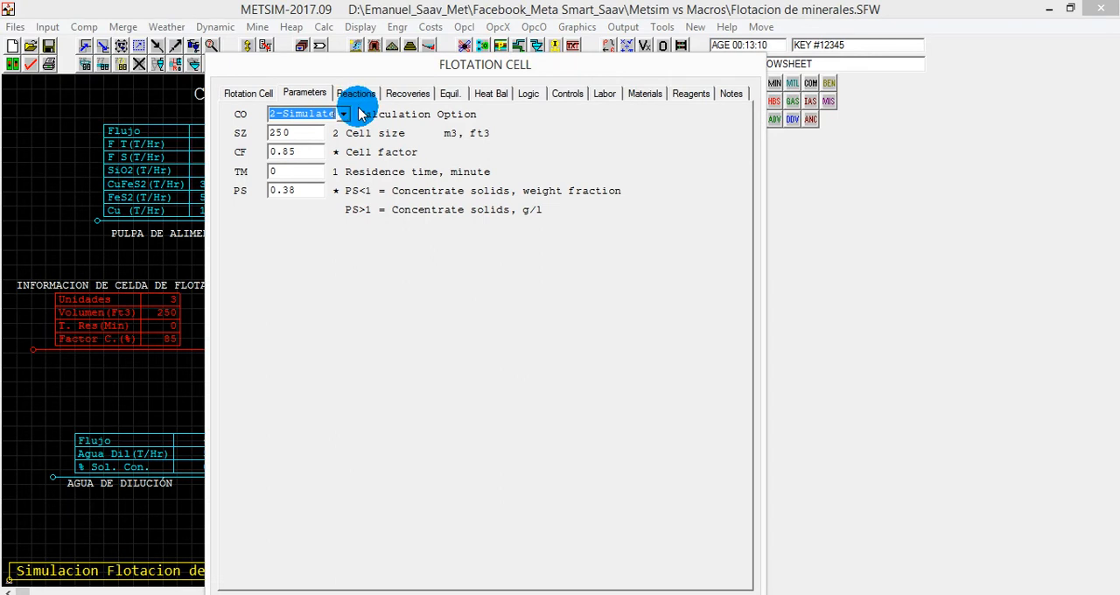
drag(313, 131, 268, 131)
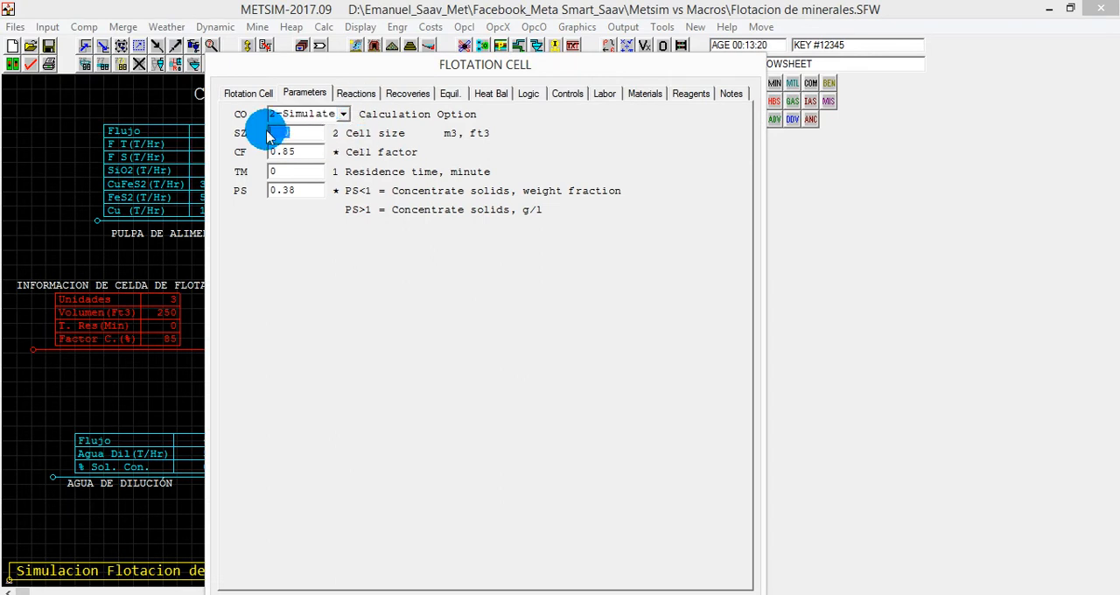
click(320, 152)
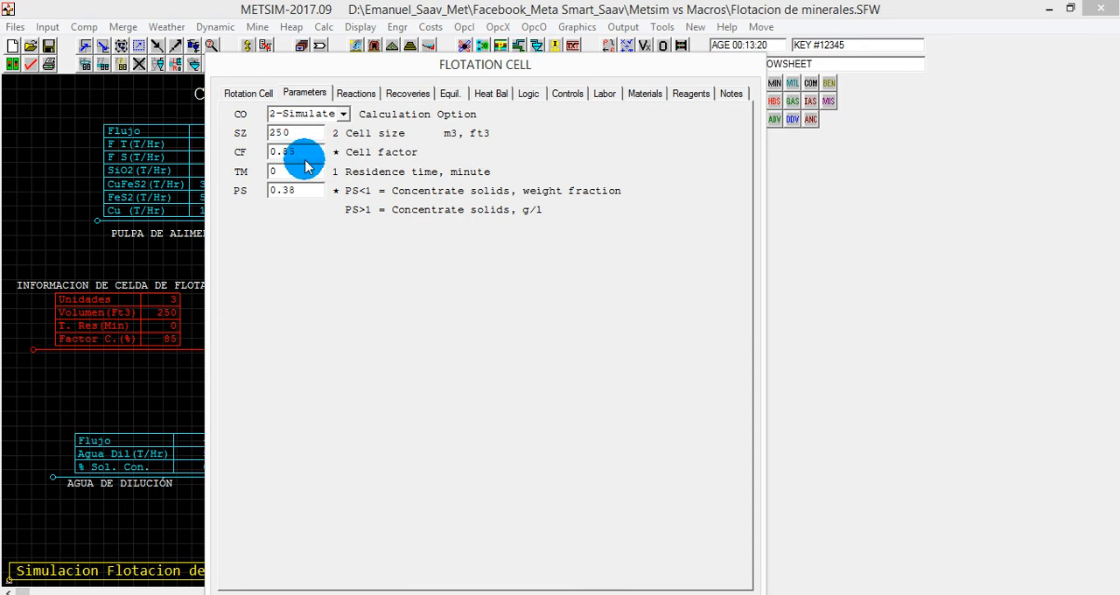
click(296, 190)
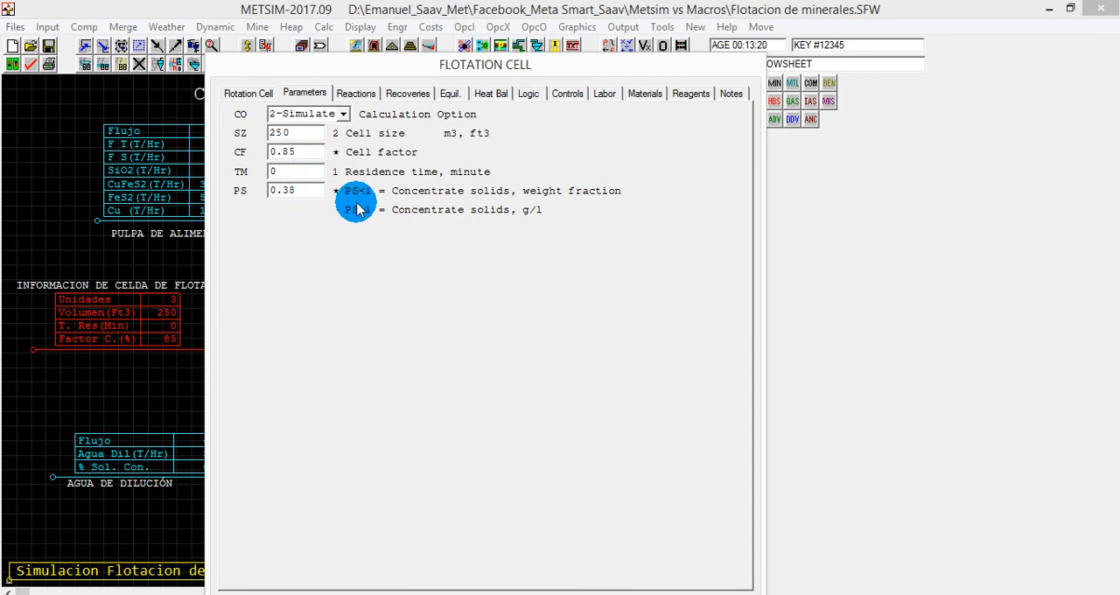
mouse_move(304, 189)
mouse_down()
mouse_move(271, 196)
mouse_move(297, 191)
mouse_up()
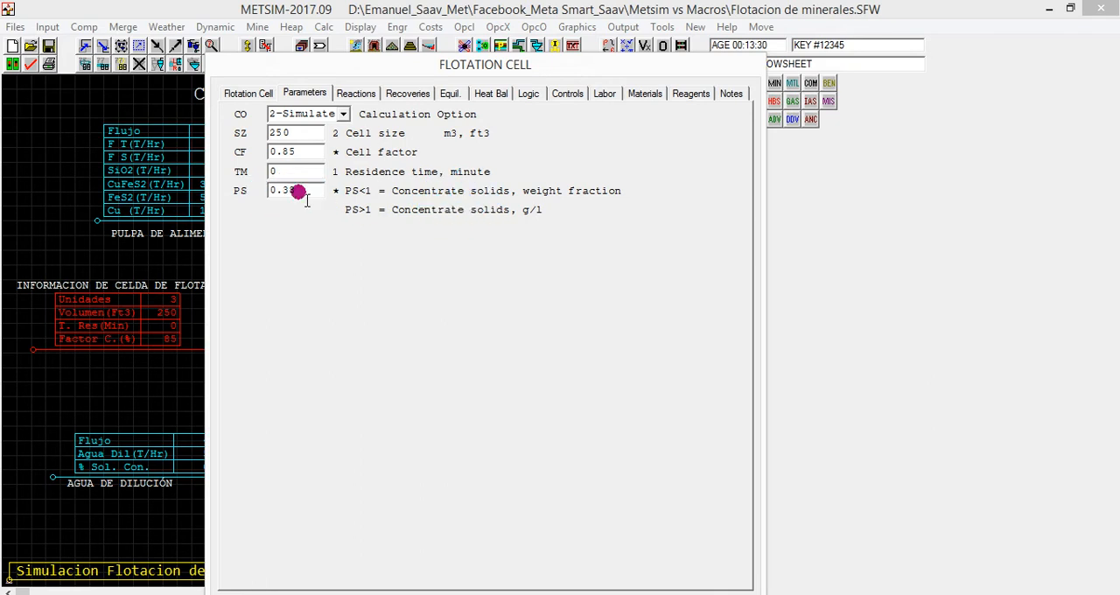
double_click(298, 191)
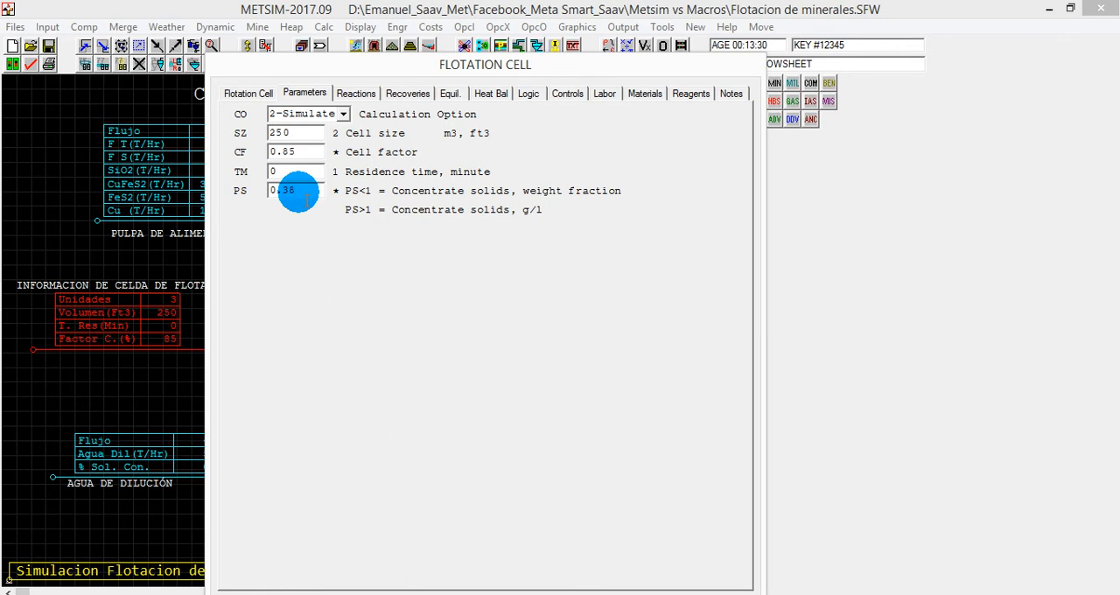
drag(482, 70, 494, 59)
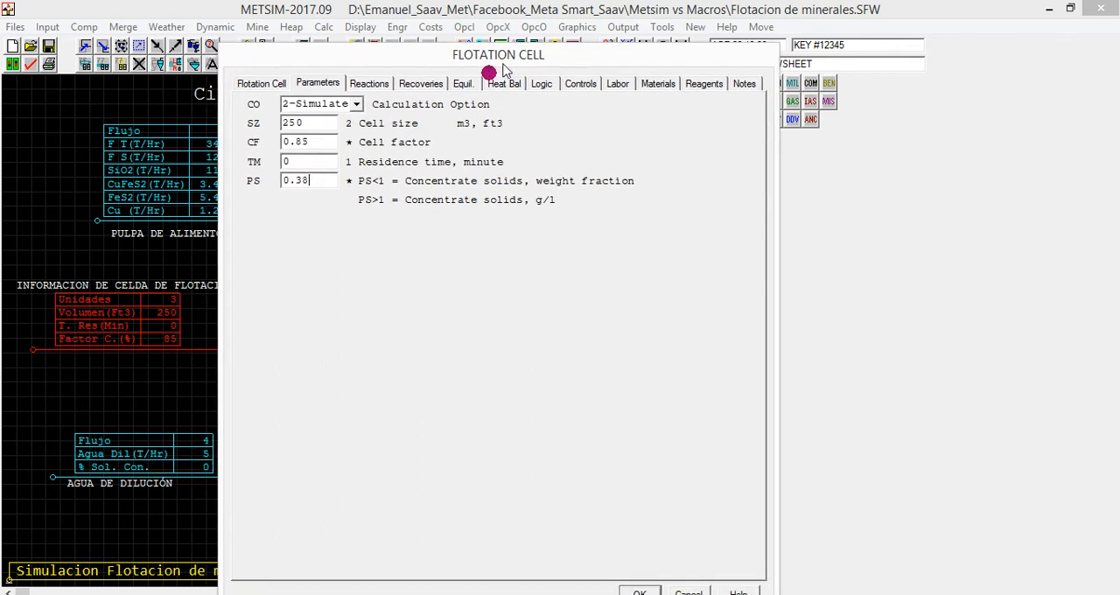
Review the flotation cell's residence time and its list of recoveries, and close the cell's settings.
double_click(292, 163)
click(296, 162)
click(301, 163)
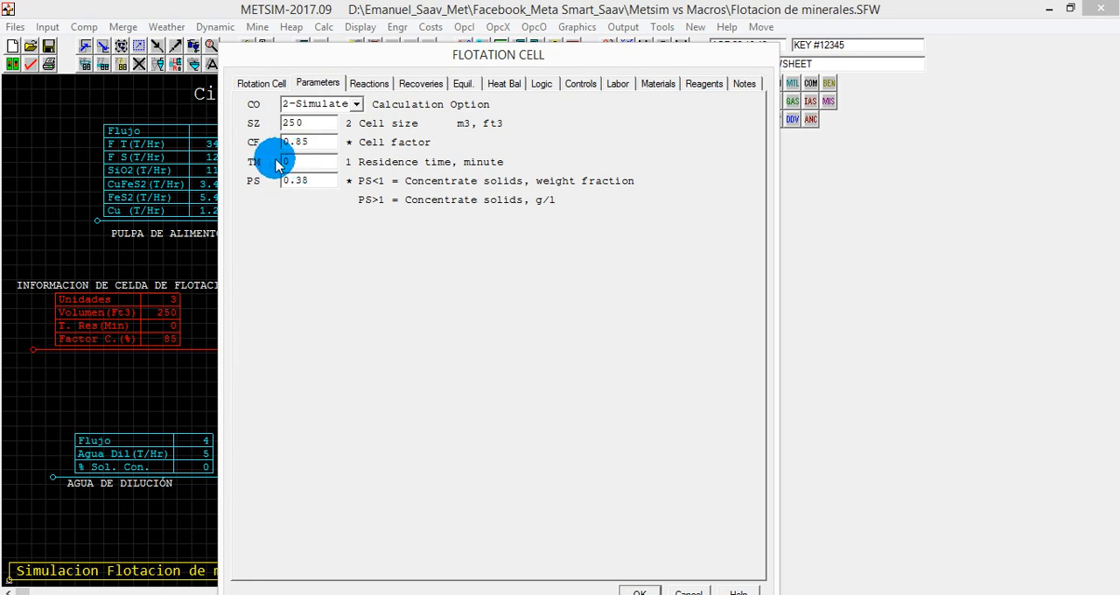
click(415, 84)
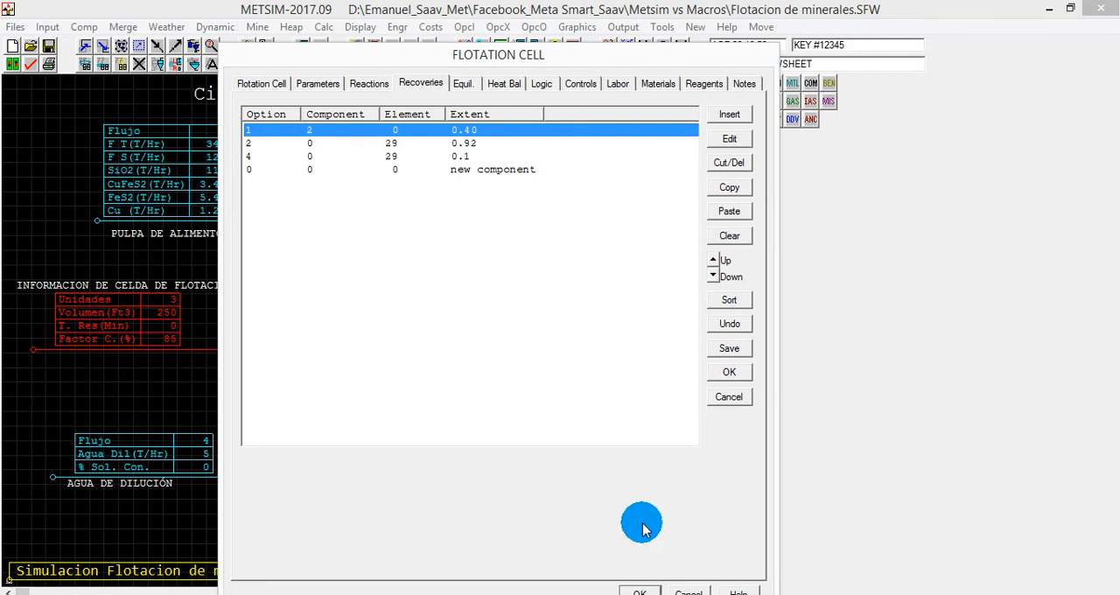
click(639, 592)
Open the final tailings stream's data, examine its phase flows from SLD-ORG through GAS, and close it.
click(193, 47)
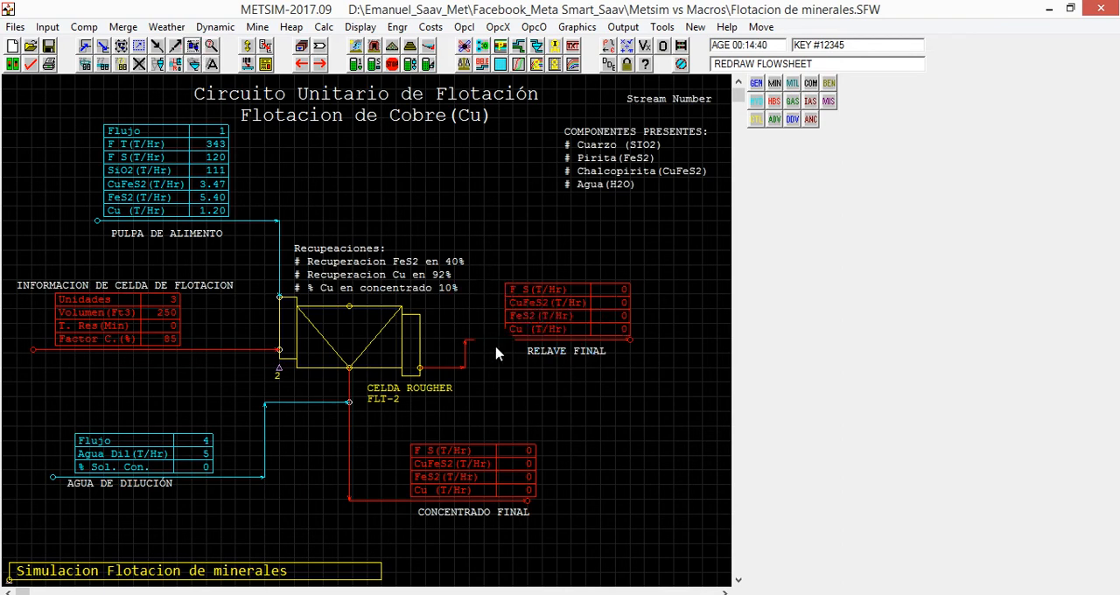
double_click(537, 335)
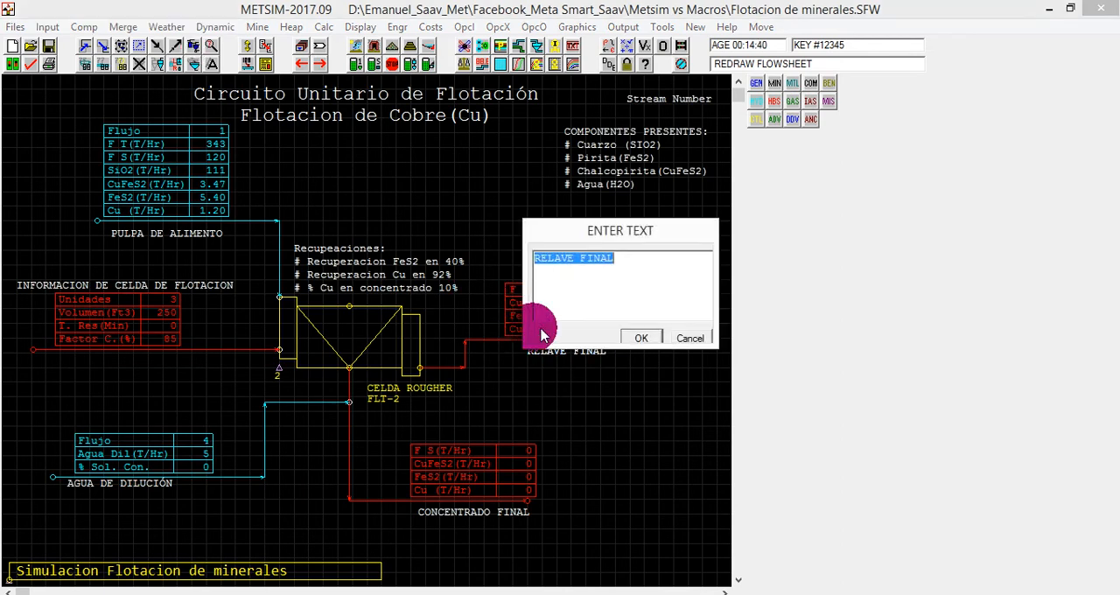
click(680, 335)
double_click(519, 297)
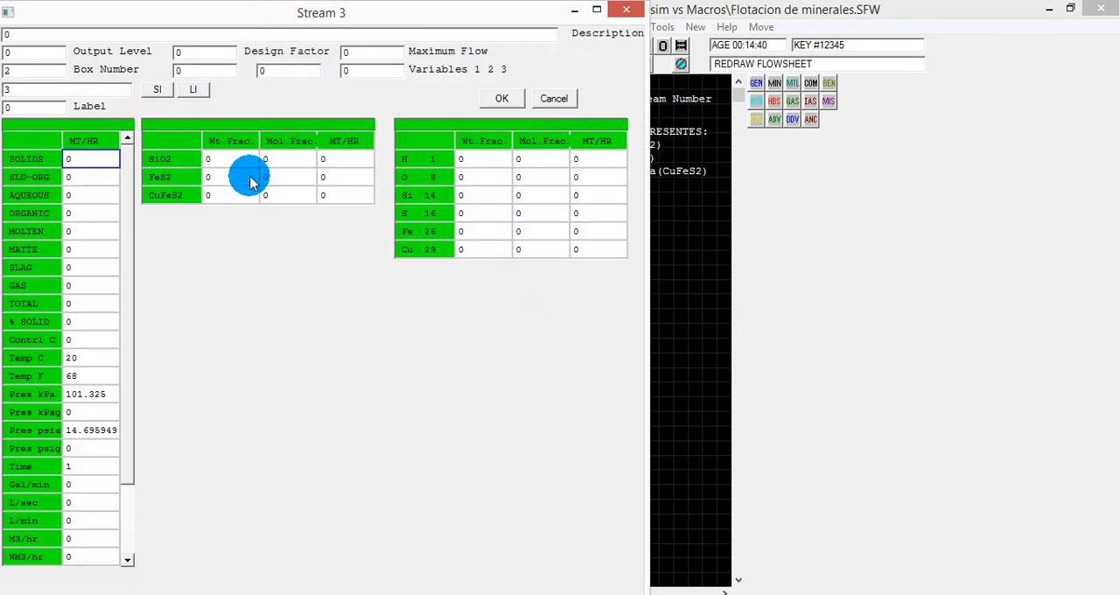
click(90, 174)
click(90, 194)
click(88, 213)
click(90, 231)
click(90, 249)
click(91, 267)
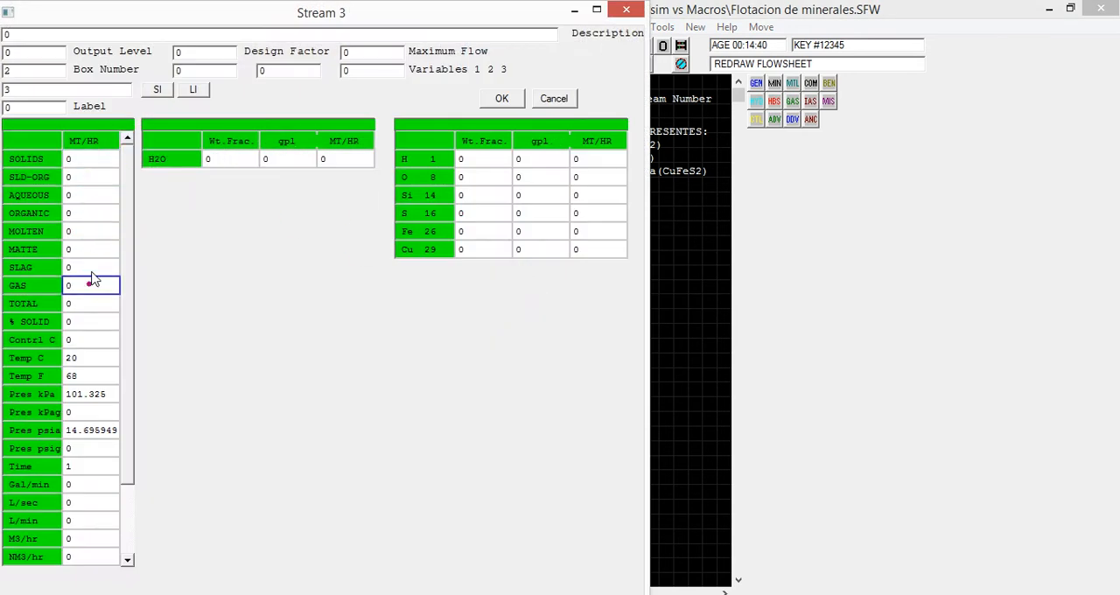
click(490, 99)
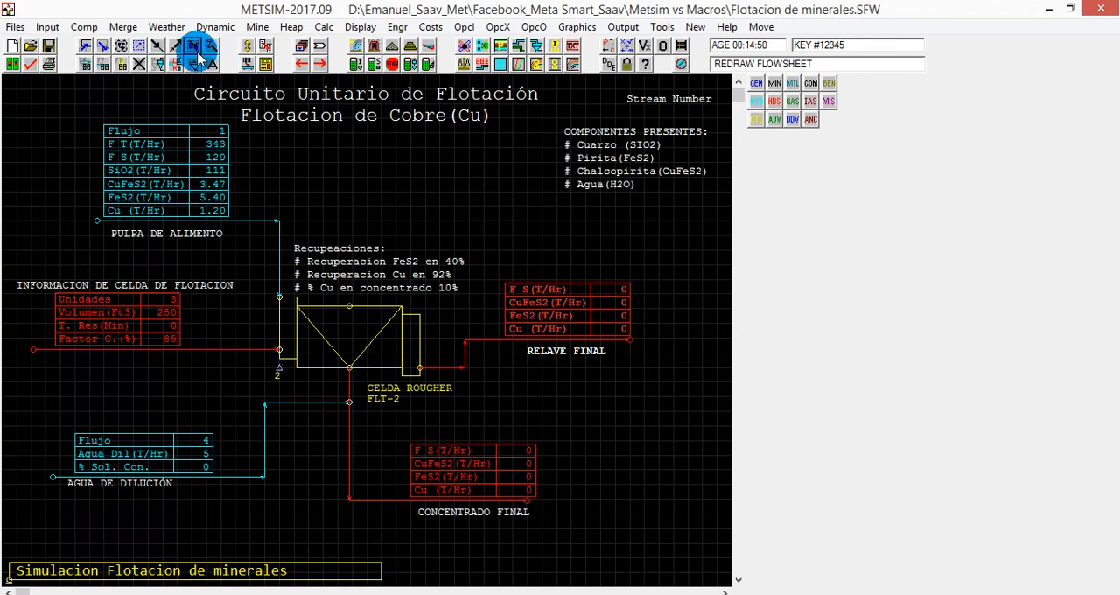
Open the final concentrate stream's data, examine its flows and composition, and return to the flowsheet.
click(431, 471)
double_click(431, 471)
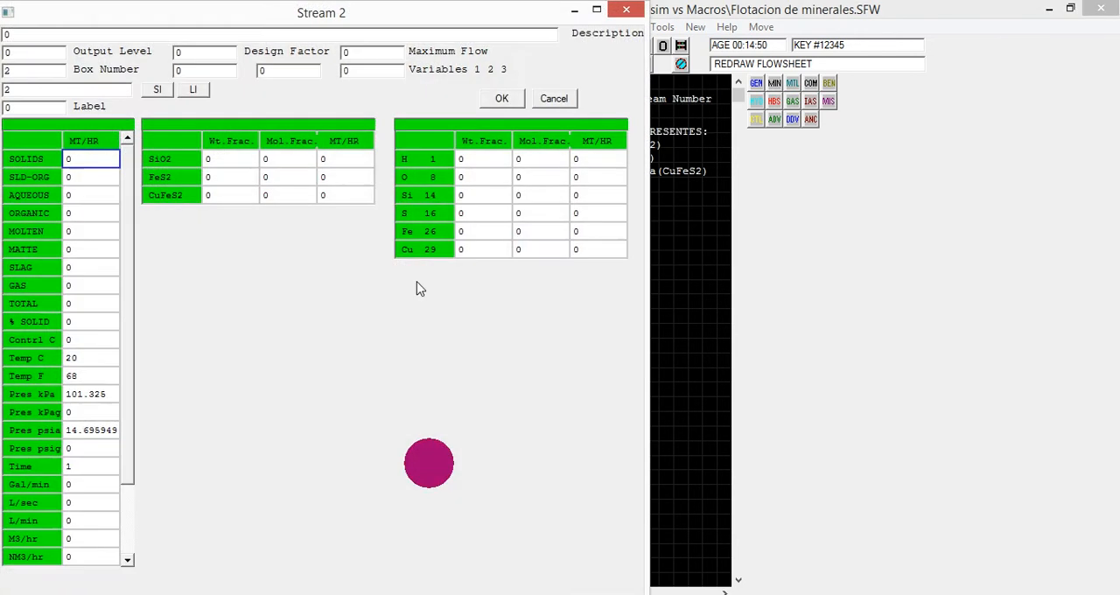
click(500, 97)
click(208, 64)
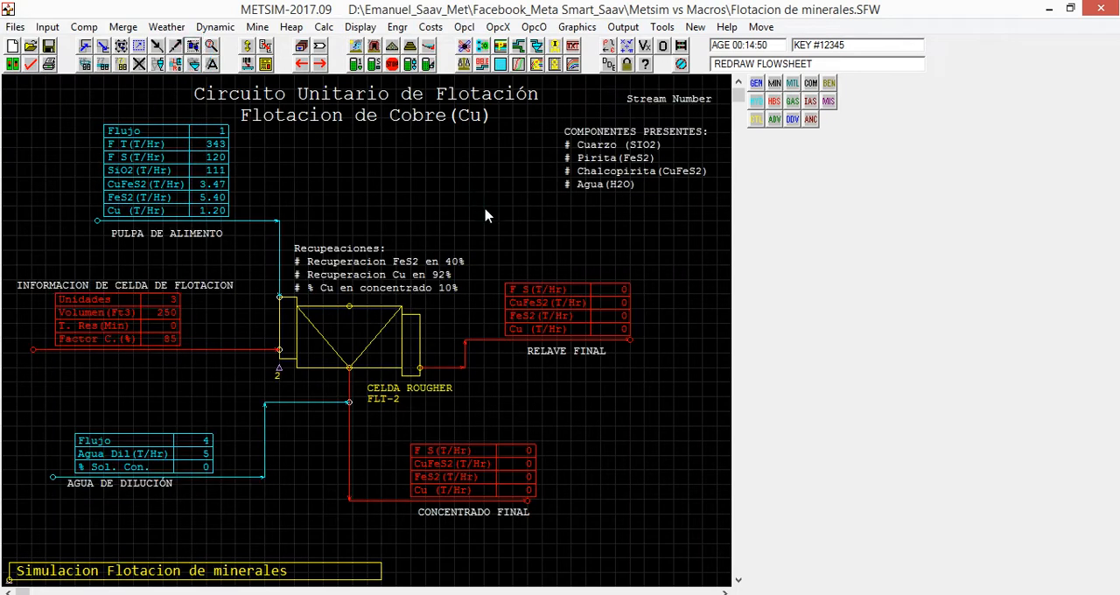
Switch to the Excel flotation balance workbook and review the feed inputs for solids tonnage, %Sol, Cu(%) and FeS2(%).
click(433, 524)
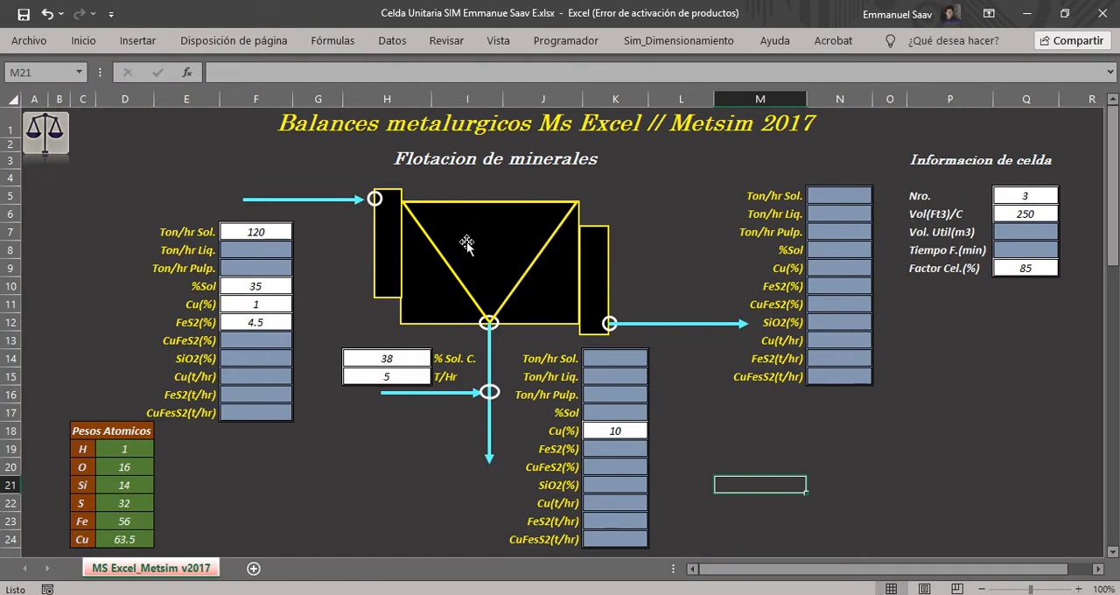
drag(188, 232, 255, 236)
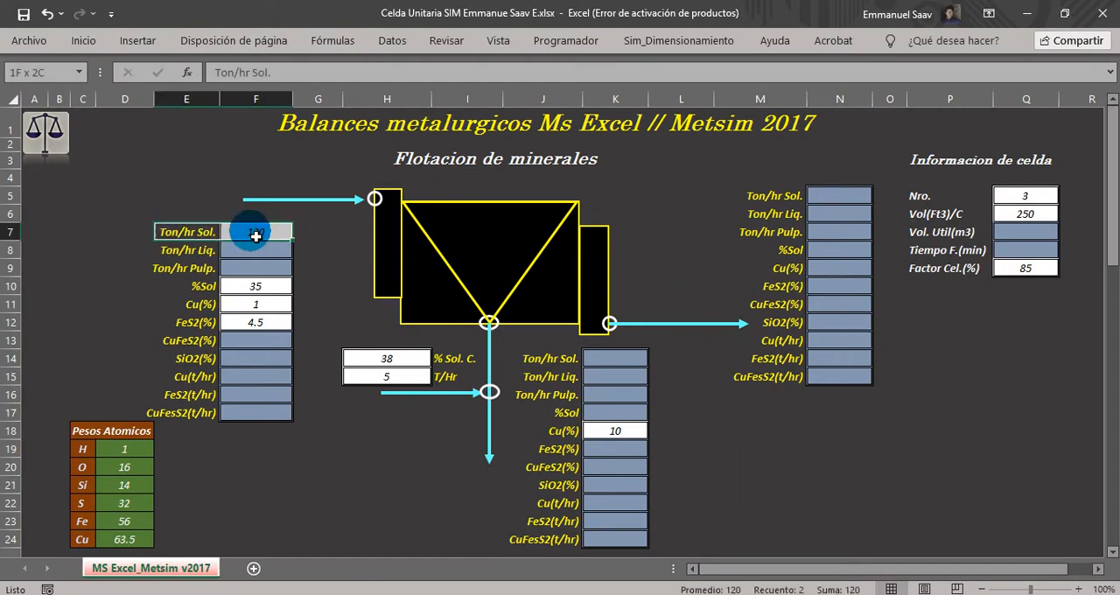
drag(195, 285, 256, 287)
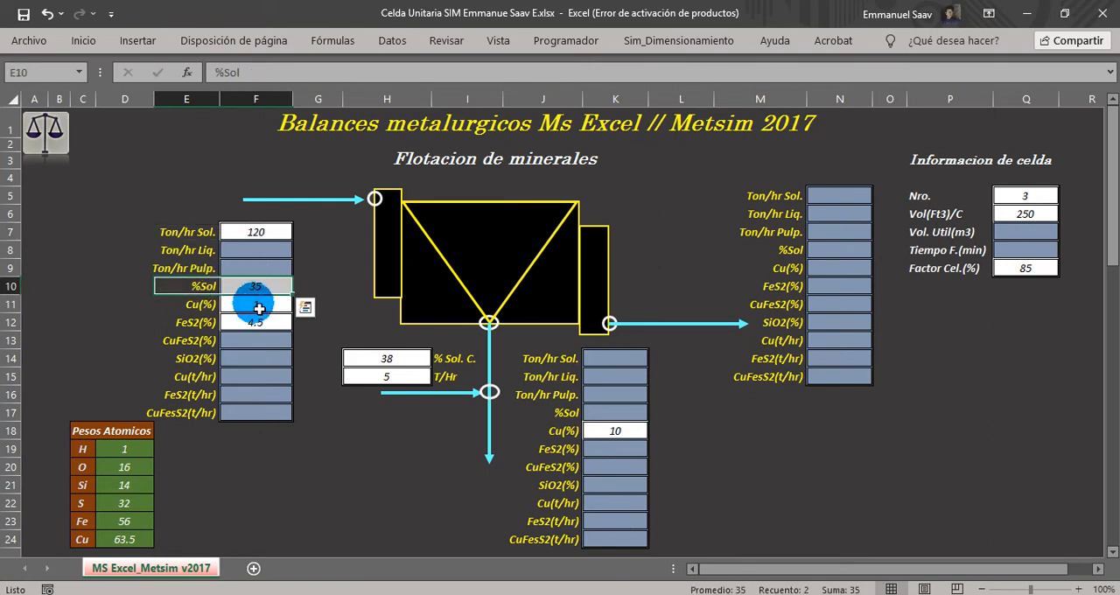
click(189, 304)
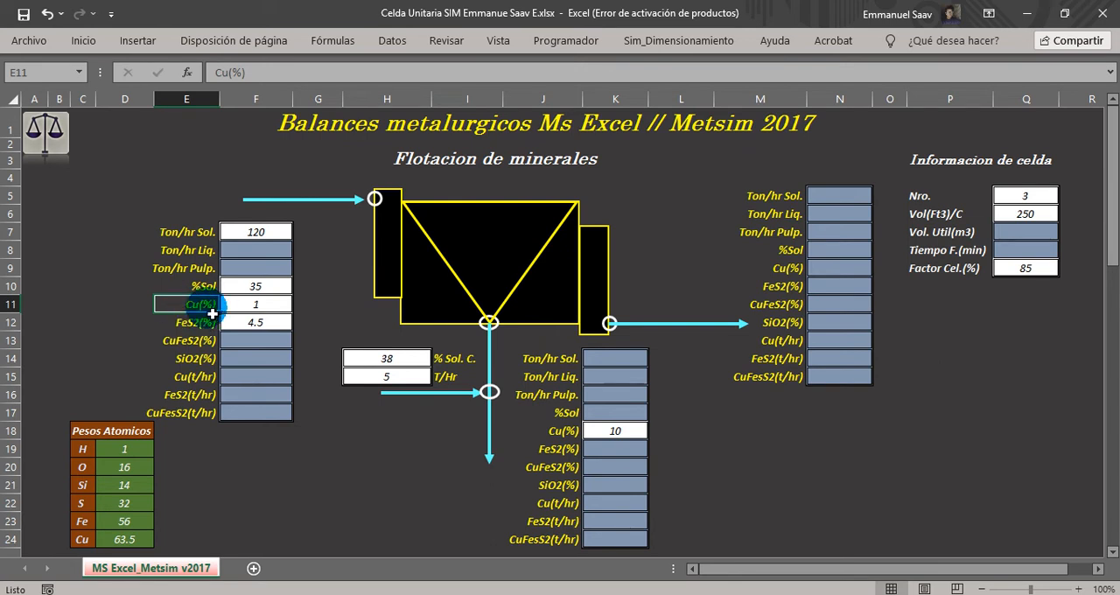
click(247, 305)
click(188, 322)
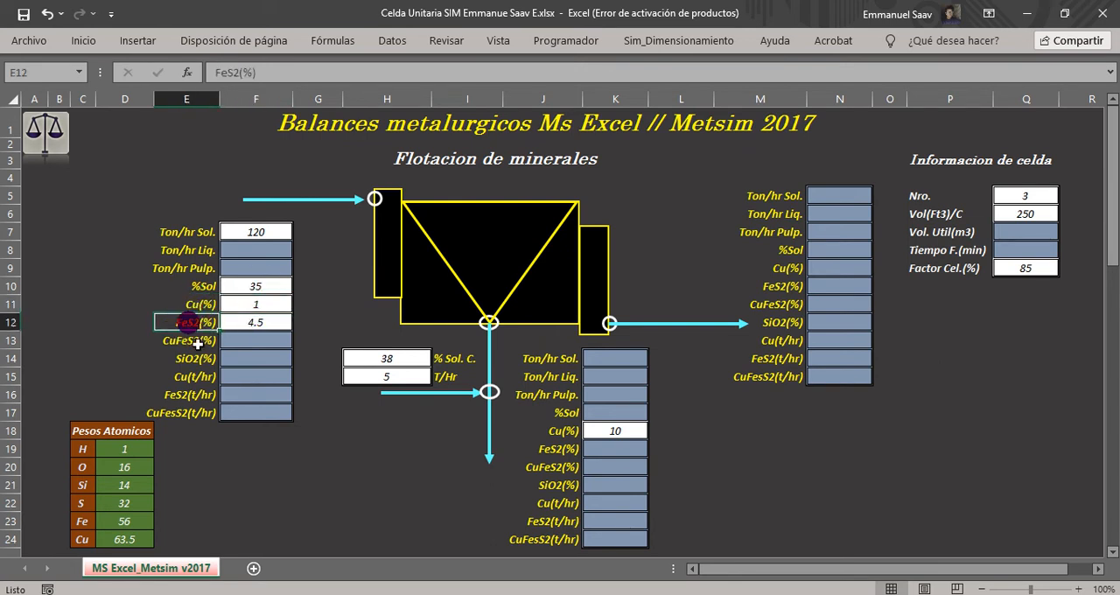
click(256, 329)
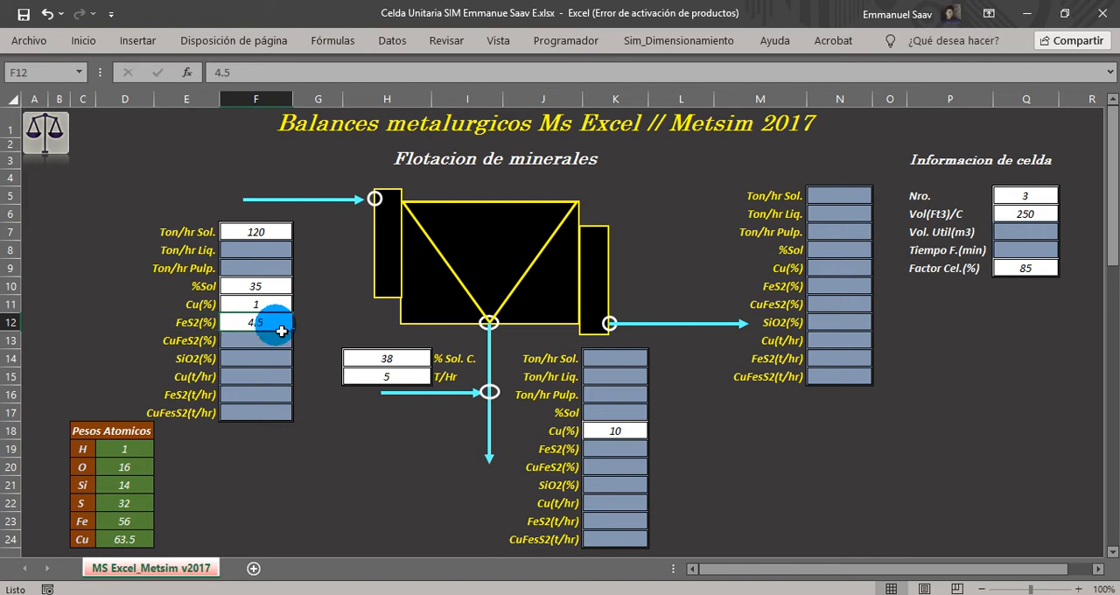
Review the concentrate solids percentage, the dilution water T/Hr and the concentrate's Cu(%) input cells.
click(387, 358)
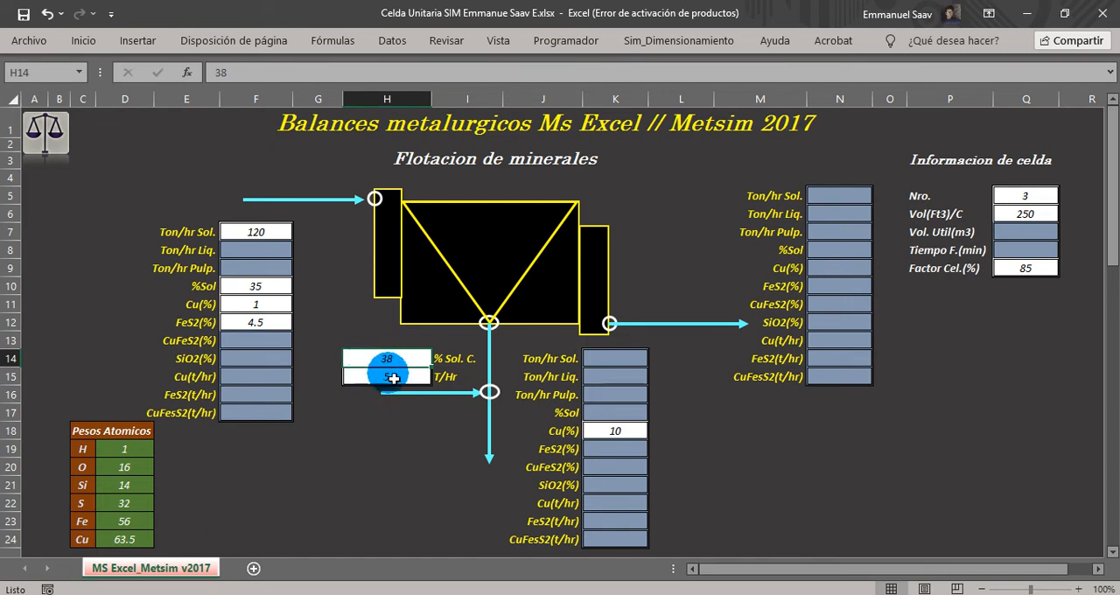
click(363, 381)
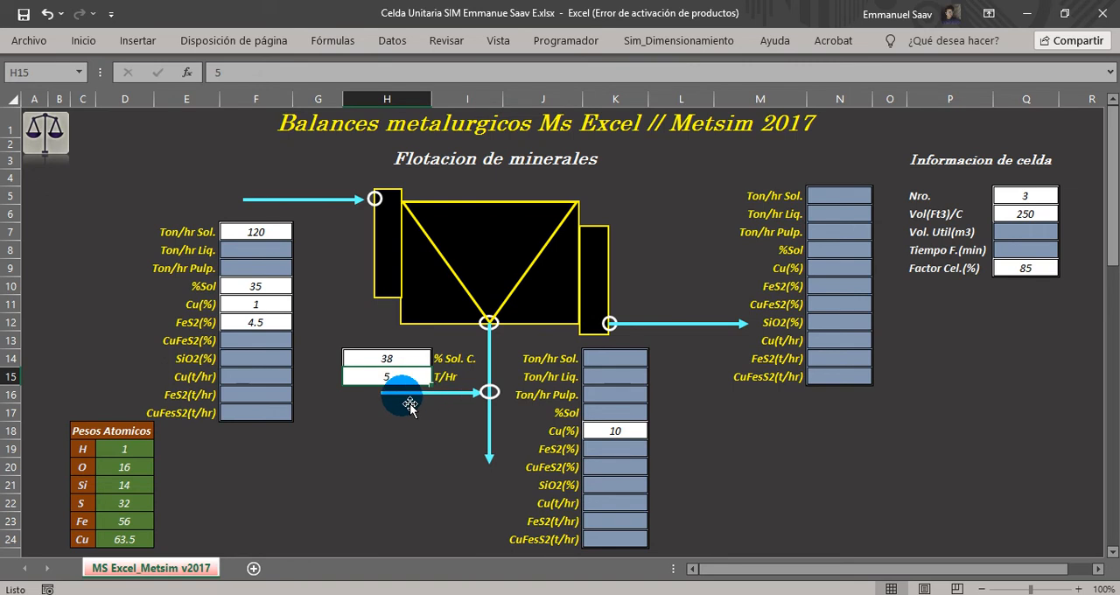
click(613, 430)
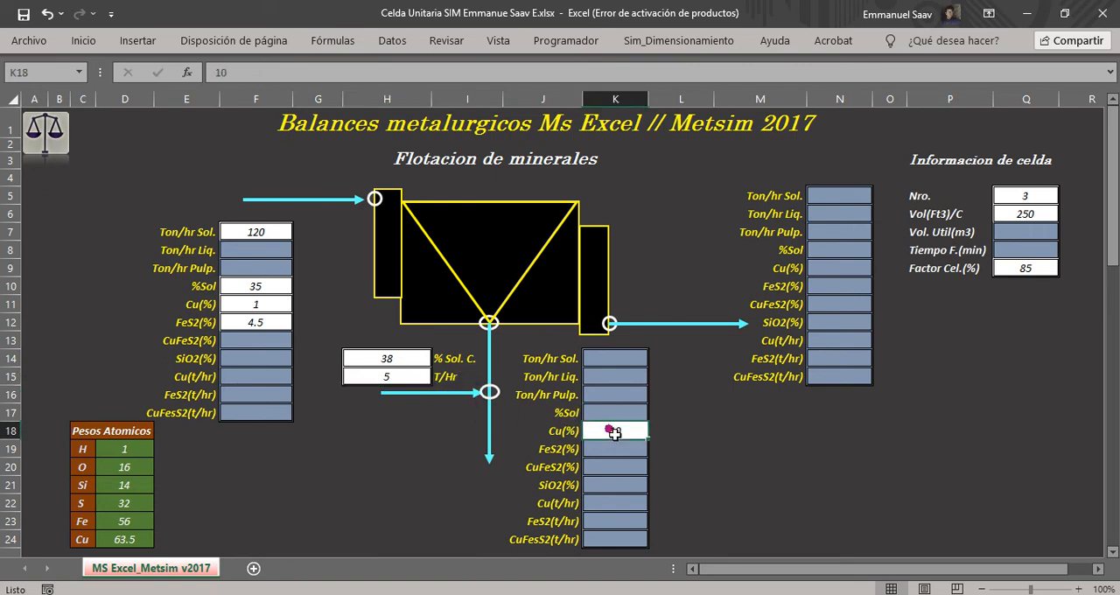
click(655, 449)
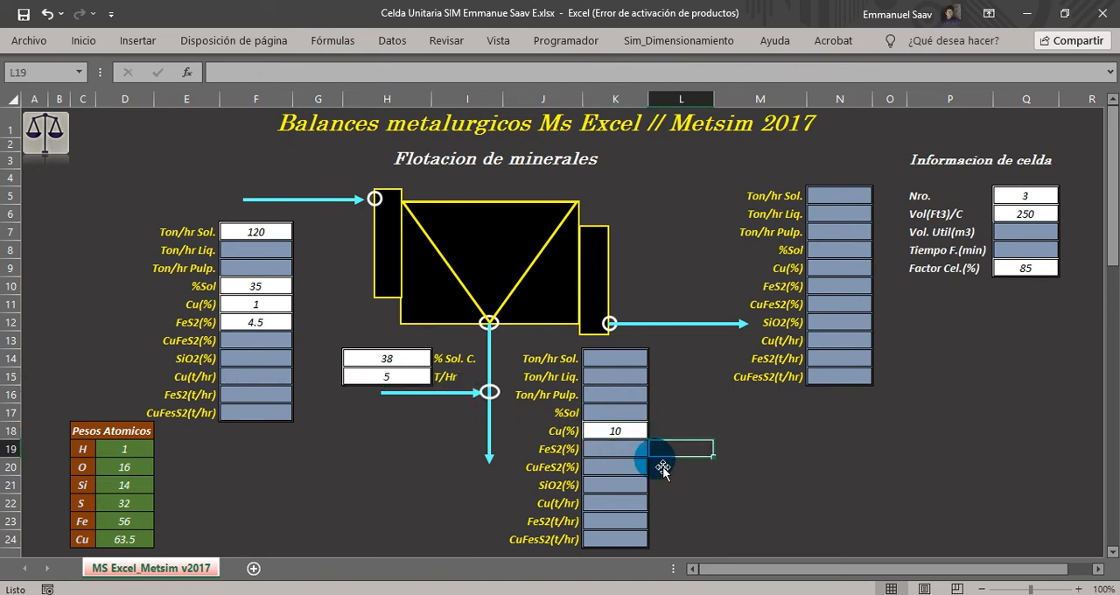
click(615, 430)
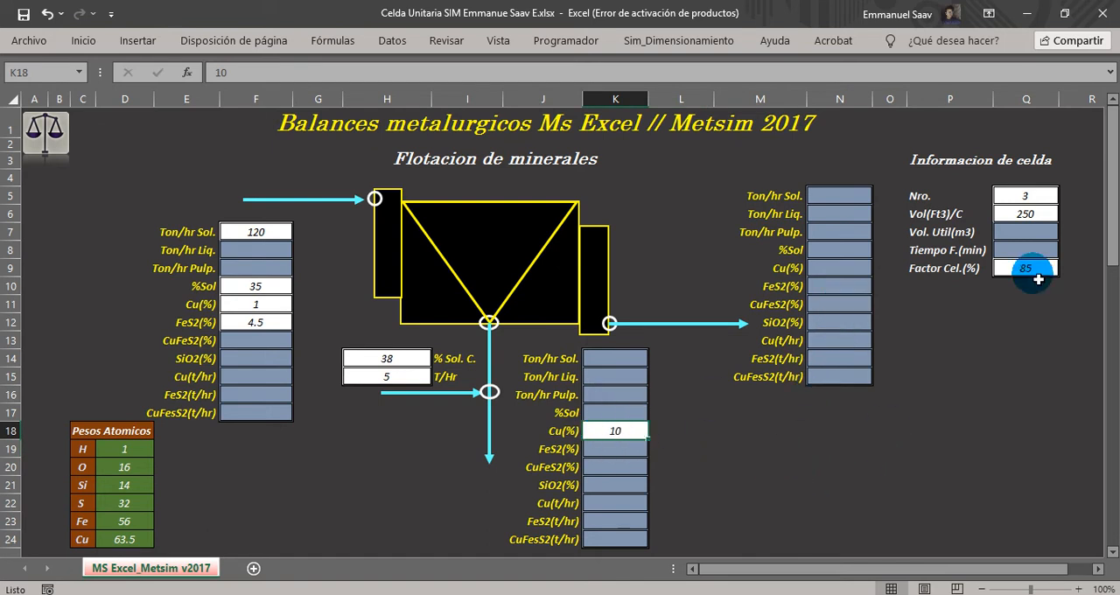
Review the cell information inputs for number of cells, volume per cell in Ft3 and cell factor.
drag(929, 163, 949, 270)
click(919, 195)
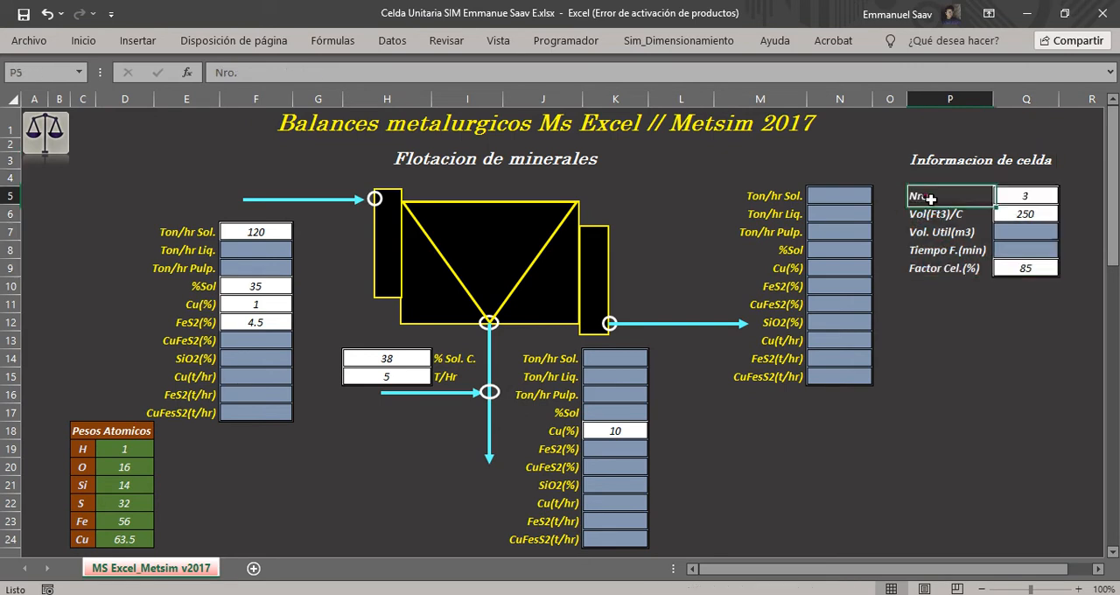
click(1030, 193)
click(932, 214)
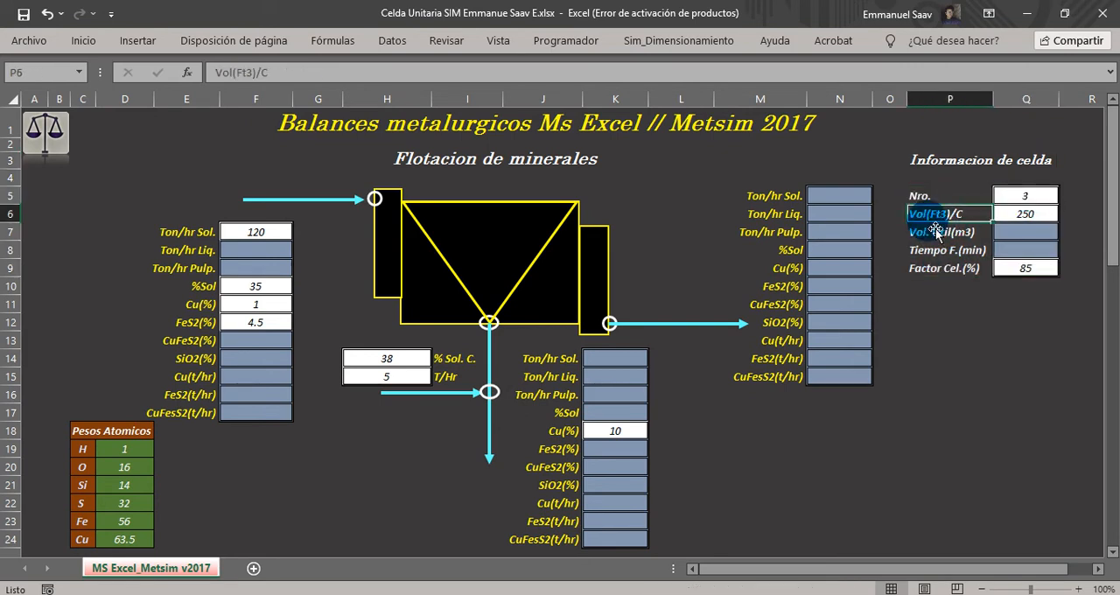
click(1019, 216)
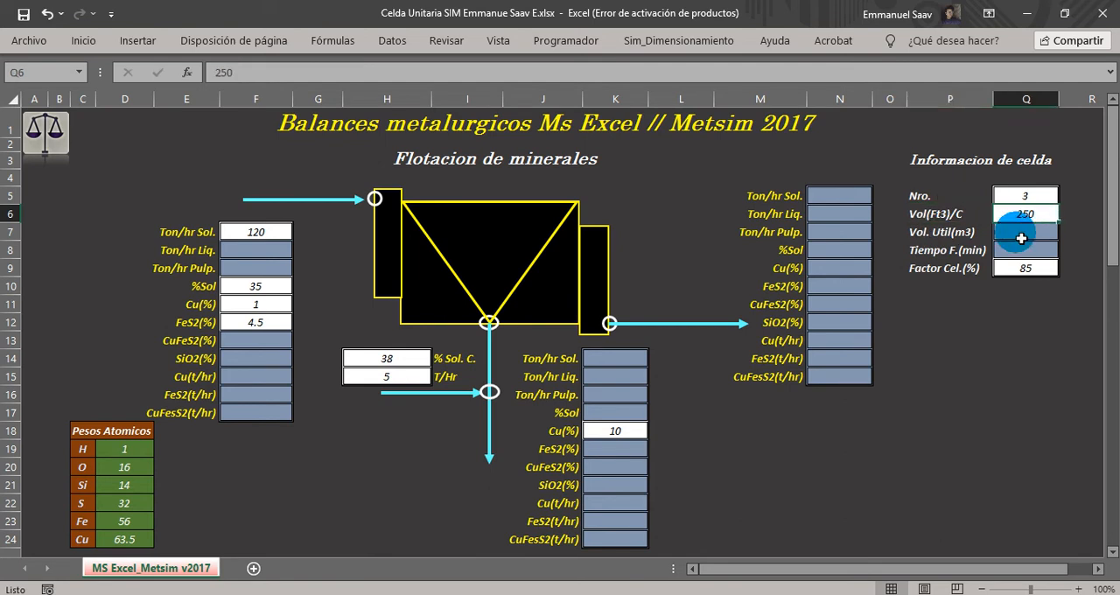
click(921, 270)
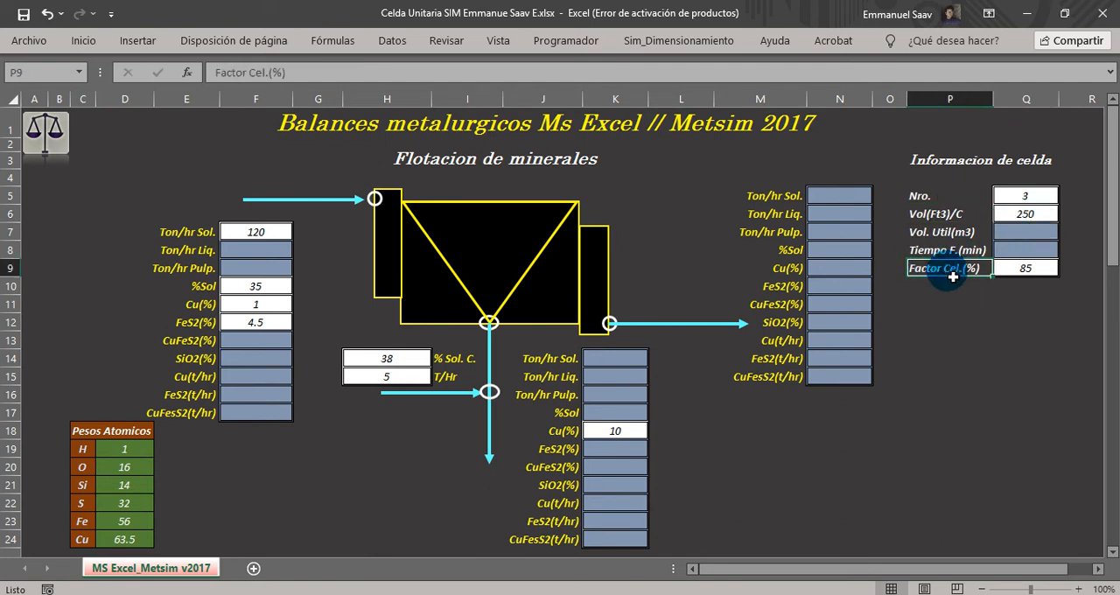
Check the cell factor input and review the atomic weights table for H, O, Si, S, Fe and Cu.
click(1021, 277)
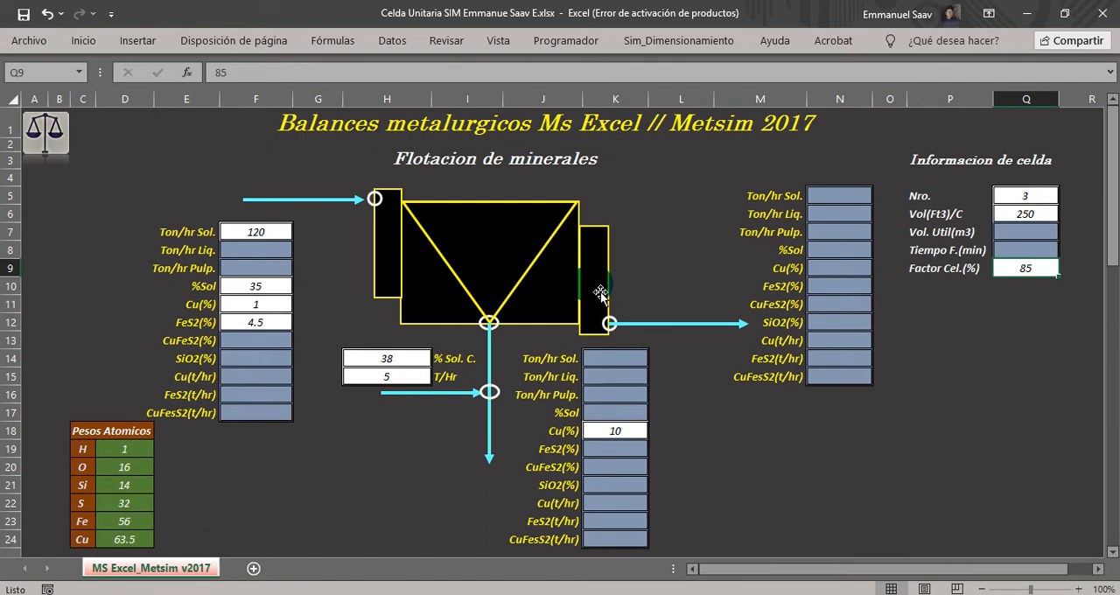
click(86, 430)
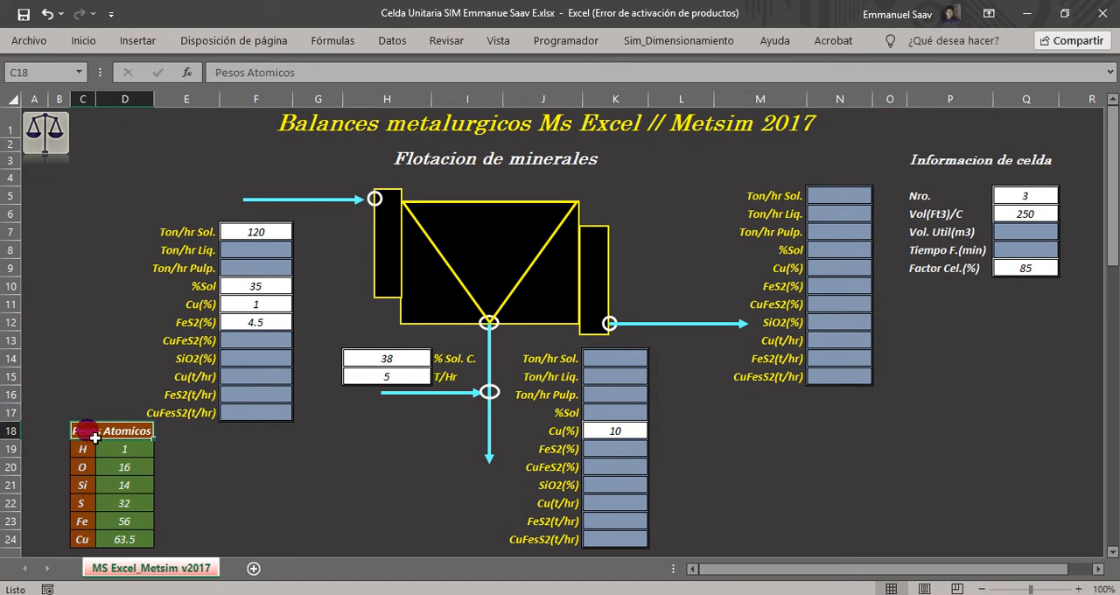
drag(84, 448, 127, 503)
click(88, 511)
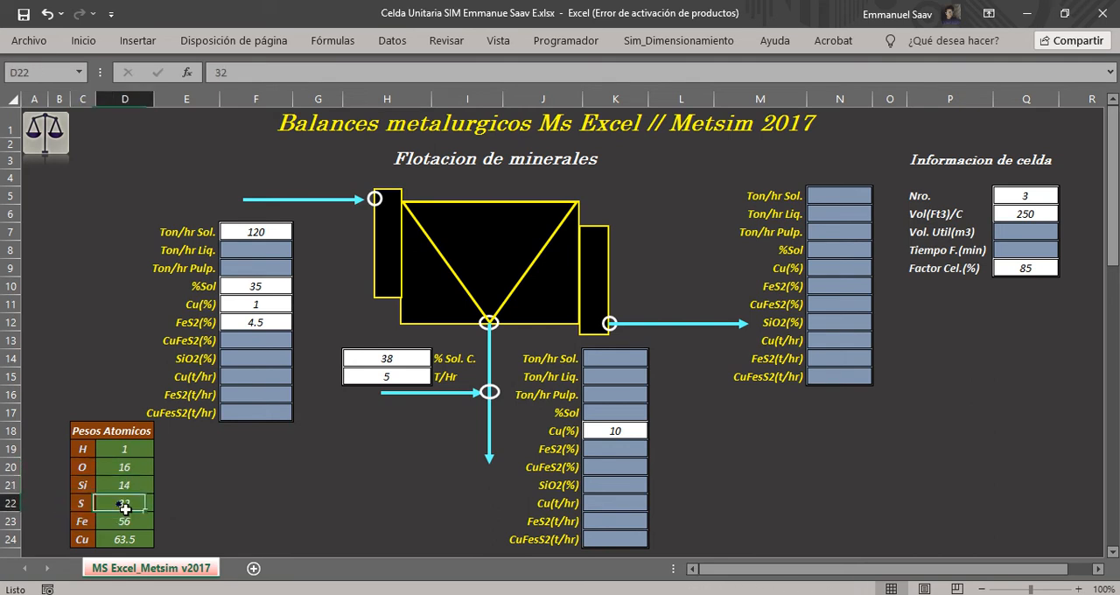
click(83, 521)
click(123, 522)
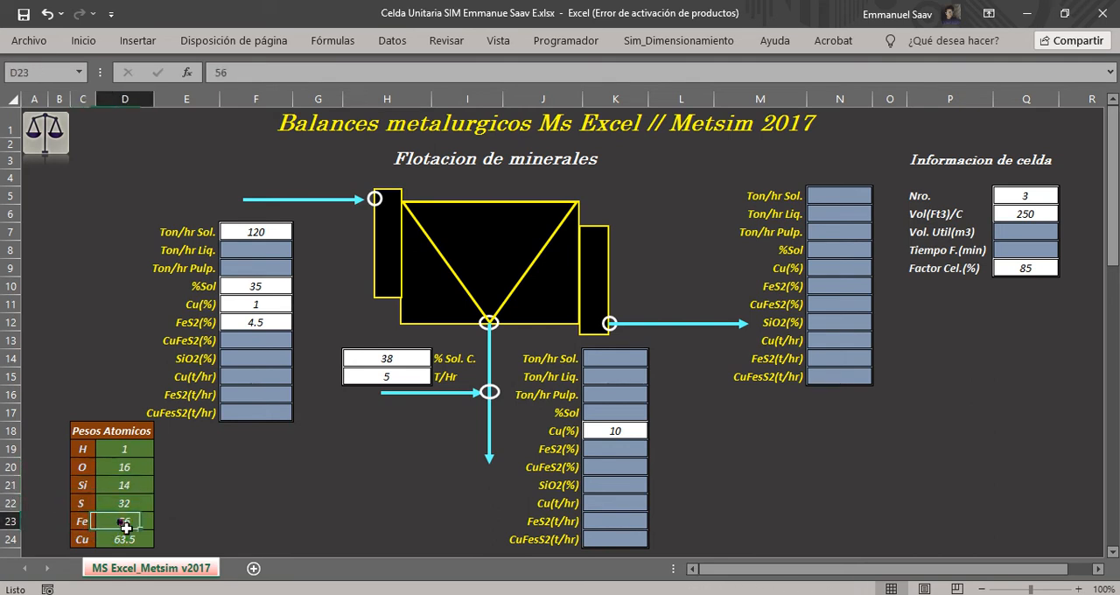
click(82, 543)
click(122, 538)
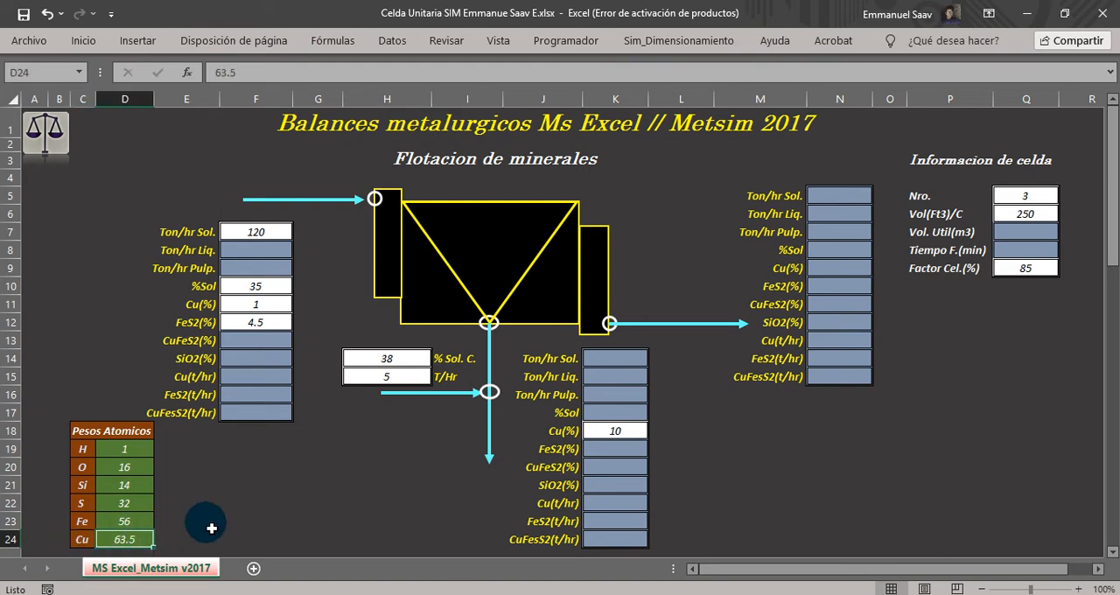
Review calculation sections 1 to 3, covering the feed pulp, feed component tonnages and concentrate component tonnages.
scroll(362, 475, down, 5)
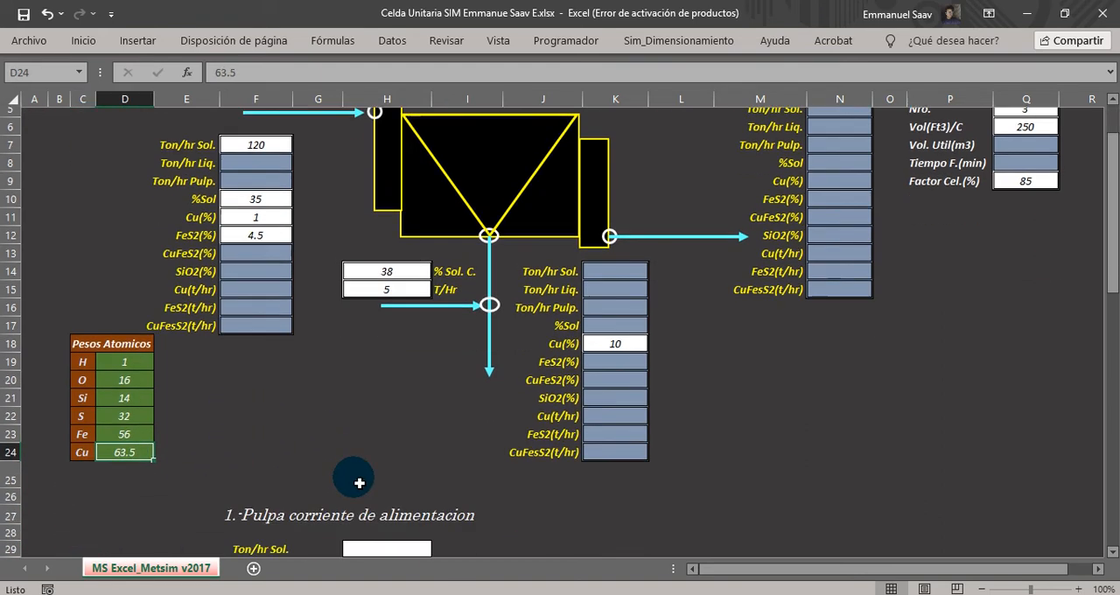
scroll(395, 478, down, 1)
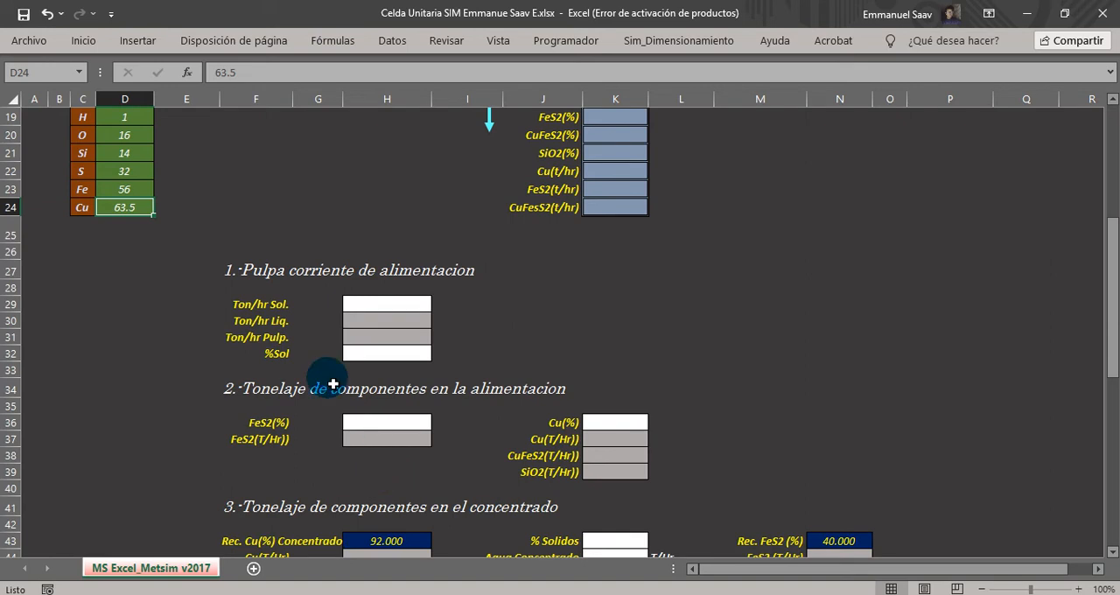
click(240, 275)
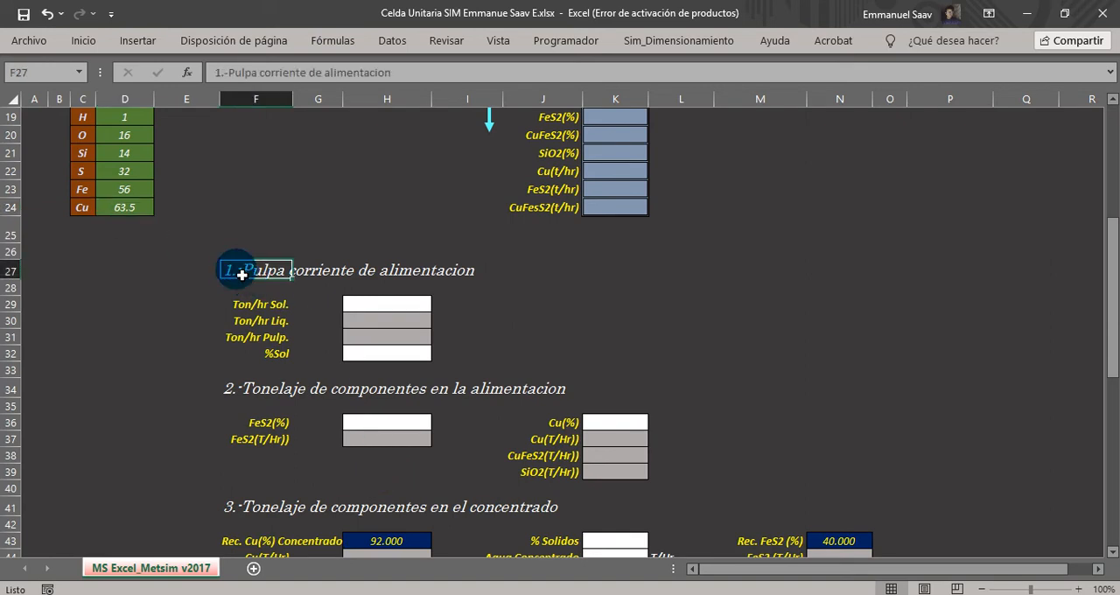
drag(240, 275, 450, 270)
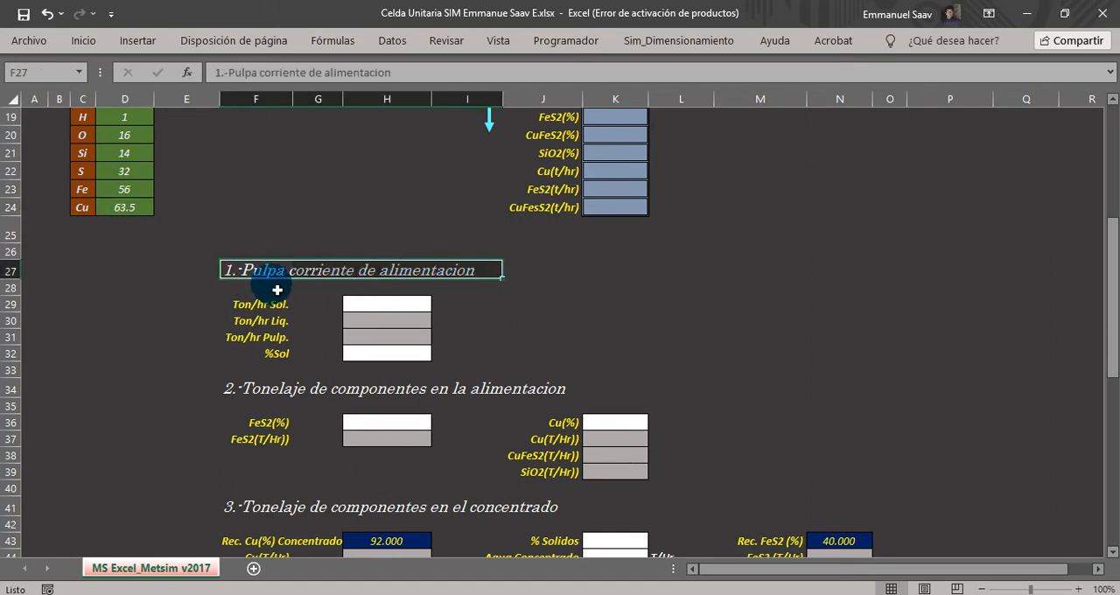
click(249, 391)
drag(261, 391, 560, 389)
scroll(495, 396, down, 3)
drag(253, 339, 537, 339)
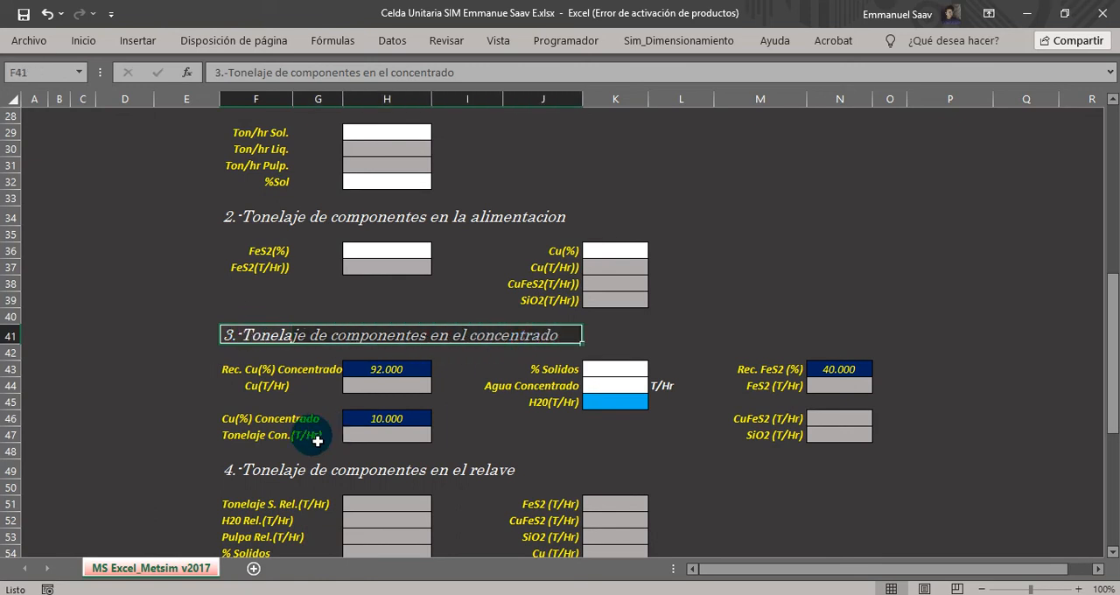
Review calculation sections 4 to 6, covering tailings component tonnages, flotation cell calculations and feed pulp m3/hr.
scroll(311, 430, down, 2)
click(233, 380)
drag(233, 380, 469, 379)
scroll(468, 399, down, 1)
scroll(469, 398, down, 2)
drag(250, 408, 445, 408)
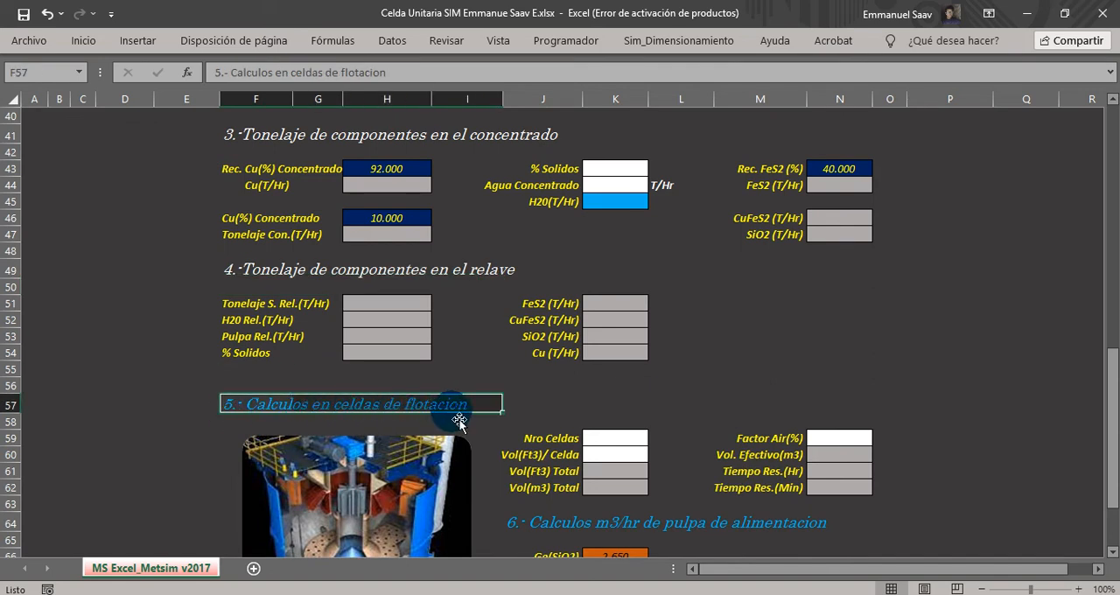
scroll(478, 403, down, 4)
click(530, 326)
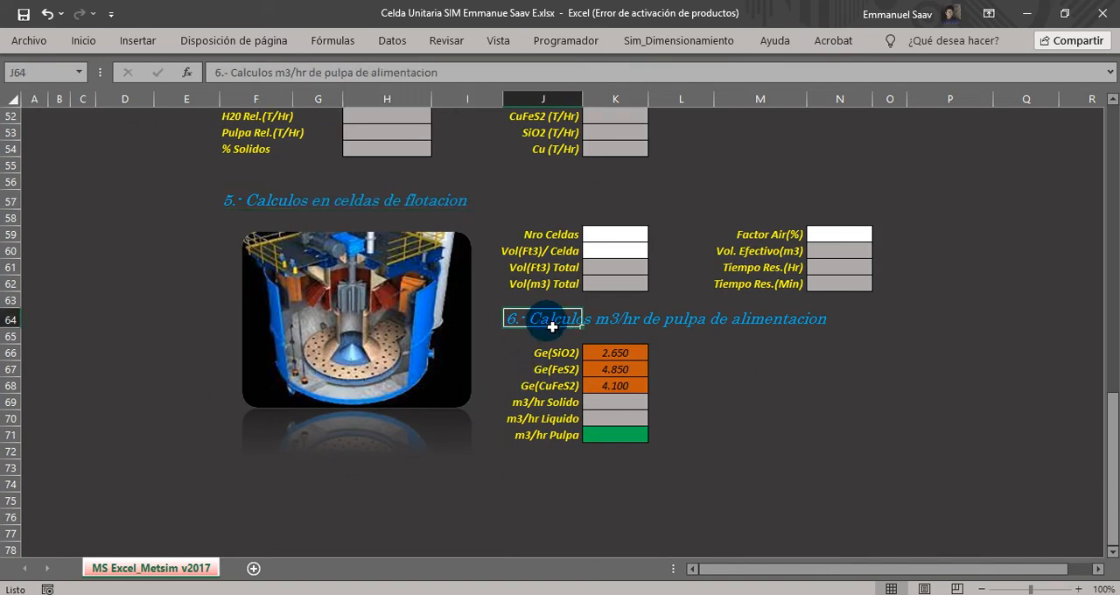
drag(549, 323, 819, 322)
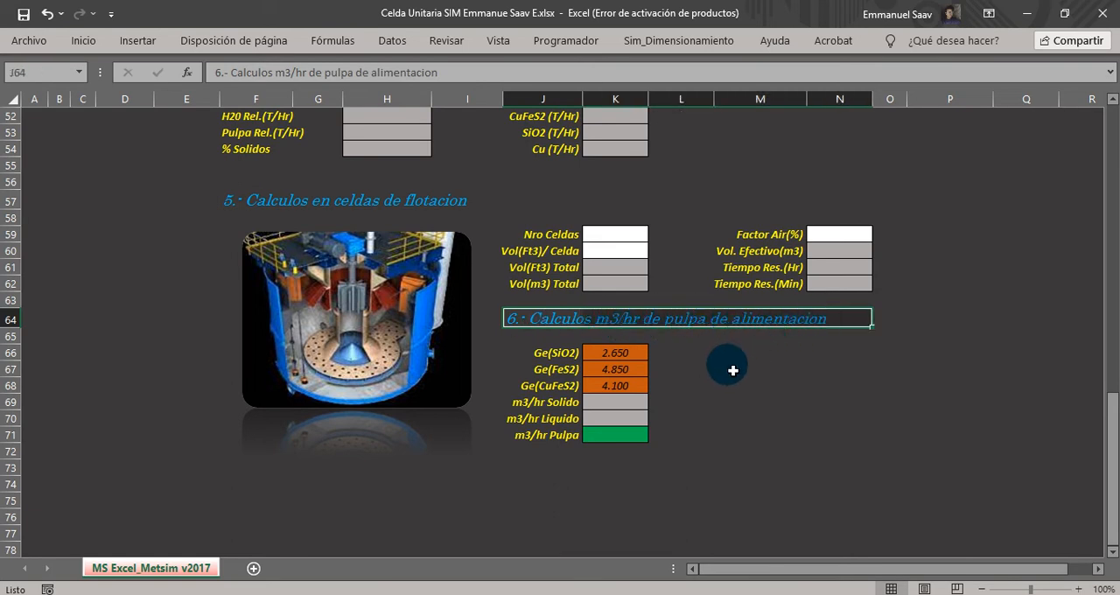
Go back to the flotation diagram and re-examine the atomic weights table, especially the Si entry.
scroll(731, 371, up, 10)
scroll(733, 371, up, 5)
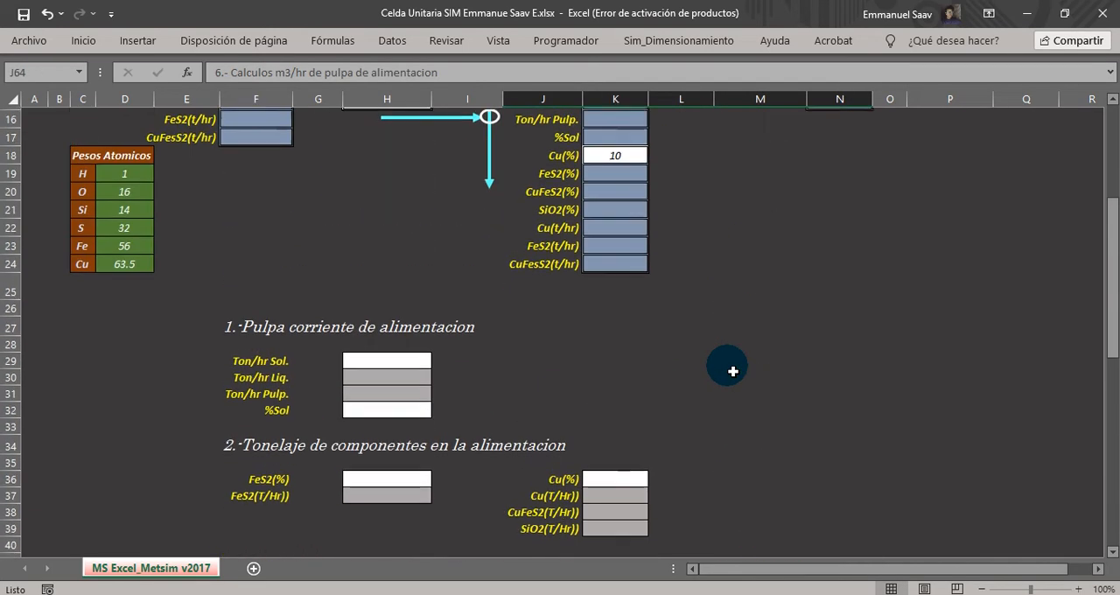
scroll(732, 371, up, 1)
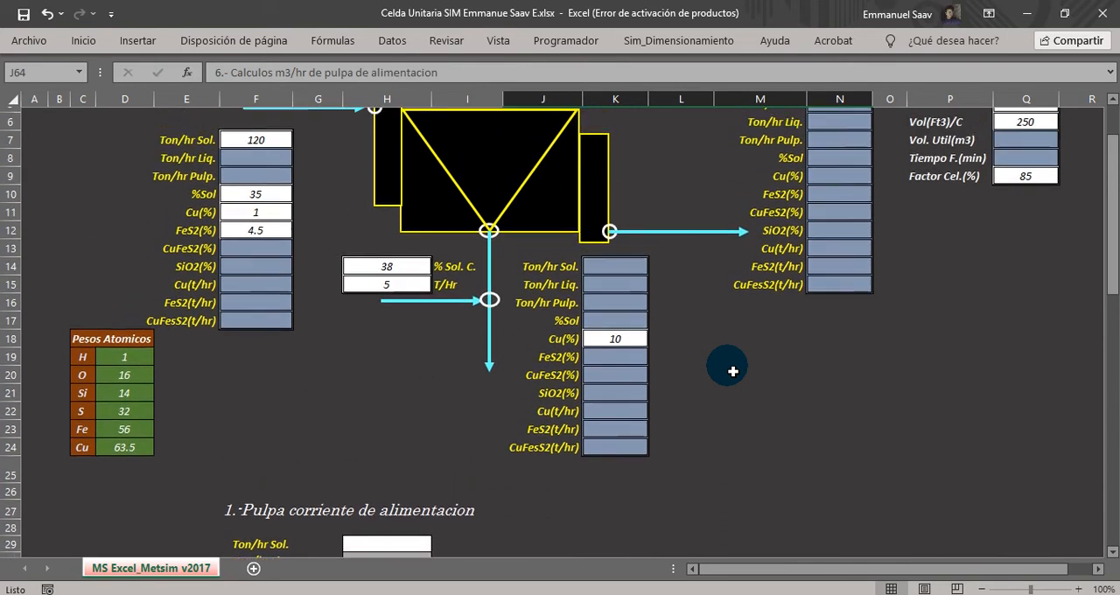
drag(1111, 259, 1111, 251)
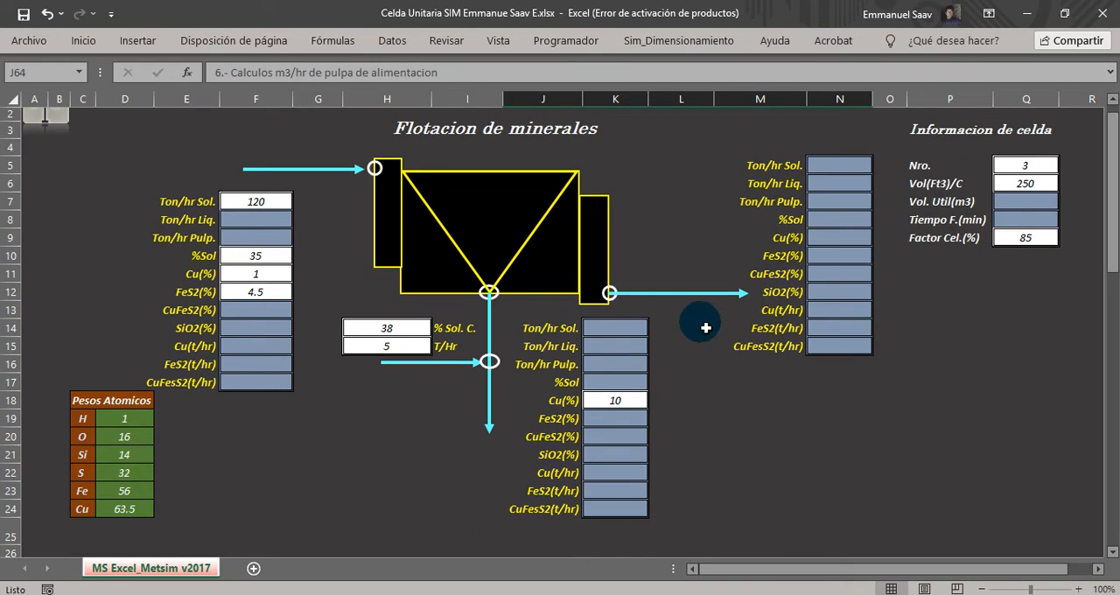
click(112, 401)
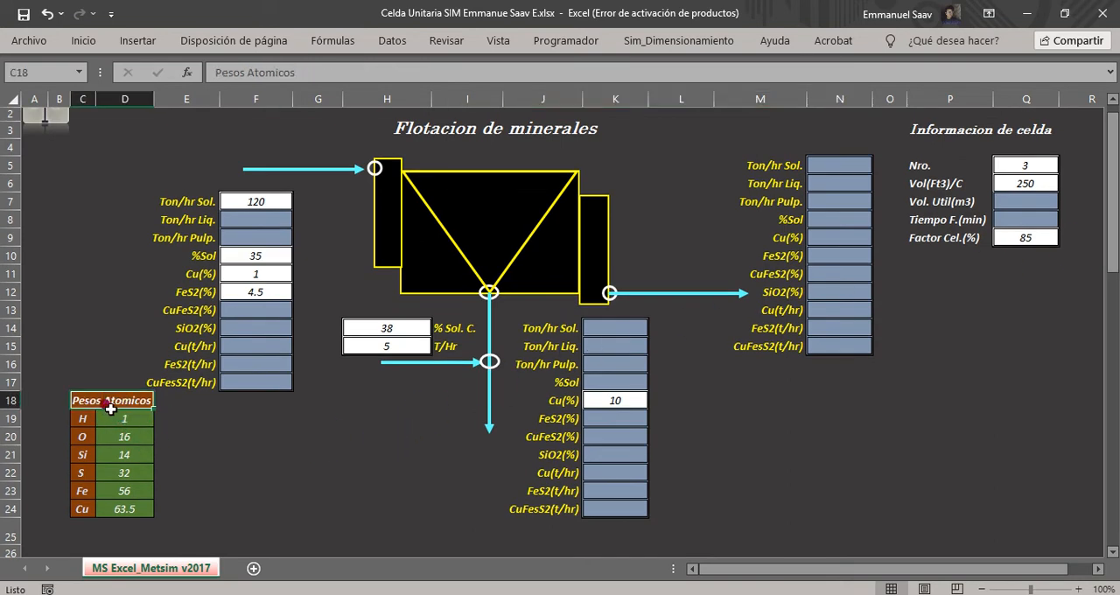
drag(130, 424, 131, 507)
drag(89, 461, 134, 460)
click(140, 459)
click(133, 455)
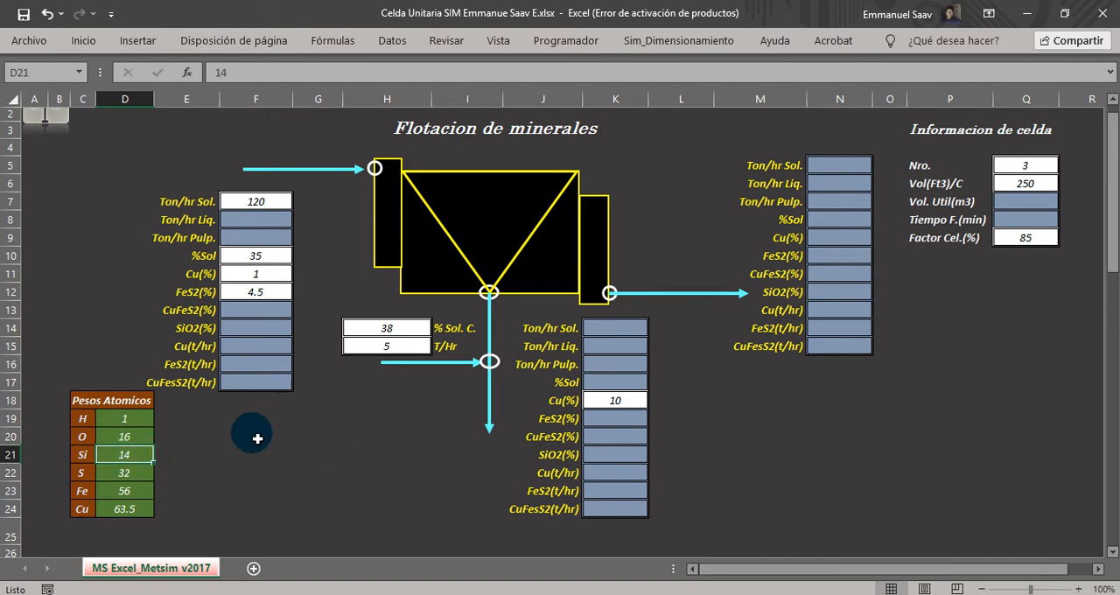
drag(90, 460, 105, 461)
click(91, 459)
click(108, 457)
click(328, 454)
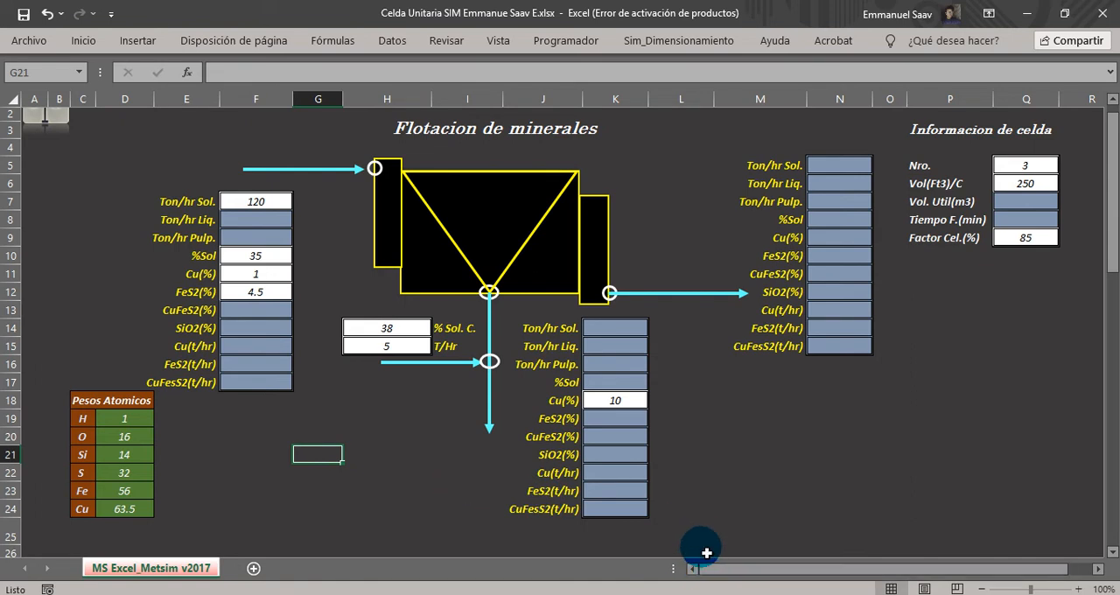
Switch to METSIM, calculate the rougher flotation cell unit operation and accept clearing the data display windows.
key(alt+Tab)
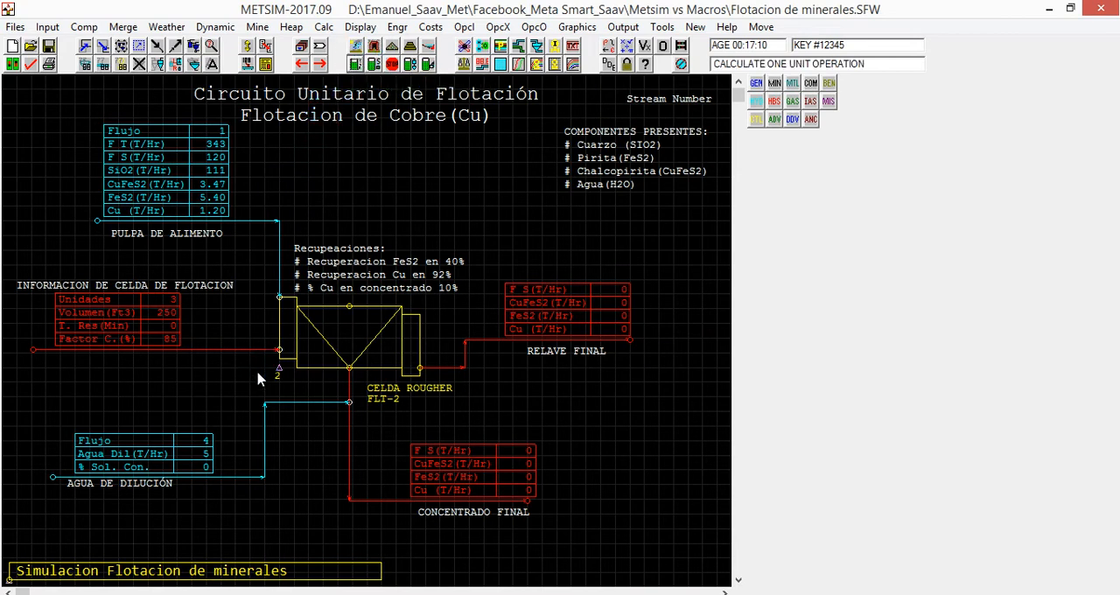
click(279, 374)
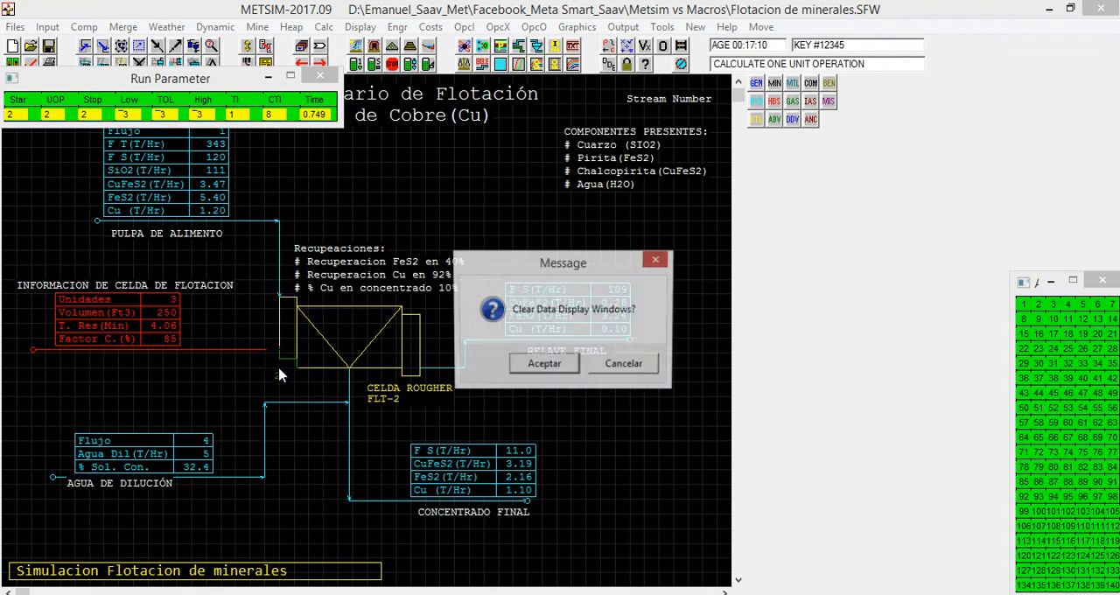
click(551, 362)
Open the final tailings stream's data, examine its flows and composition, and return to the flowsheet.
click(194, 47)
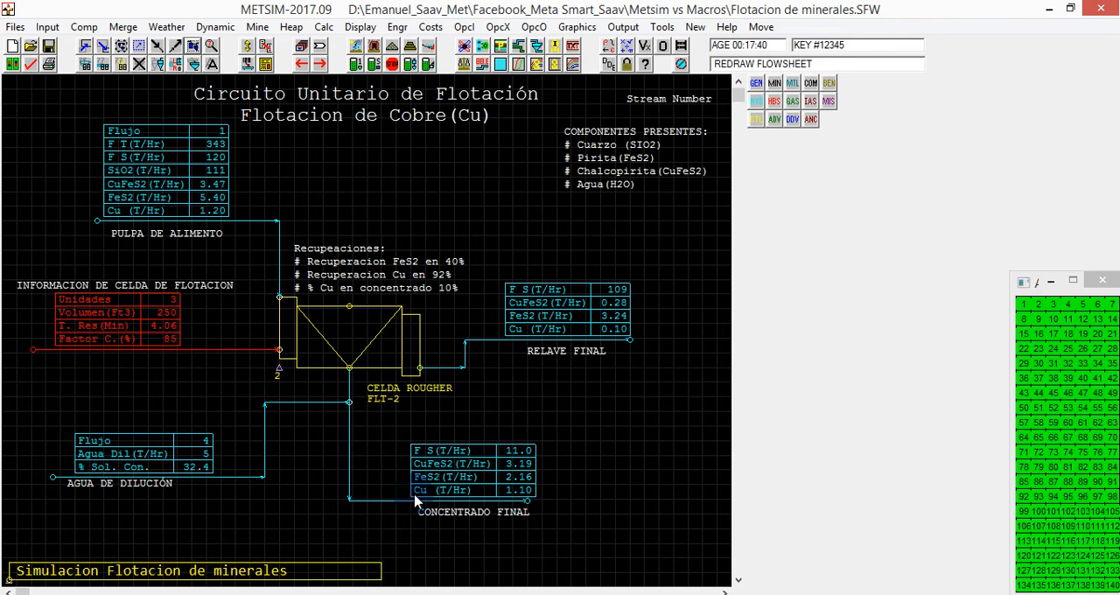
click(191, 45)
click(192, 45)
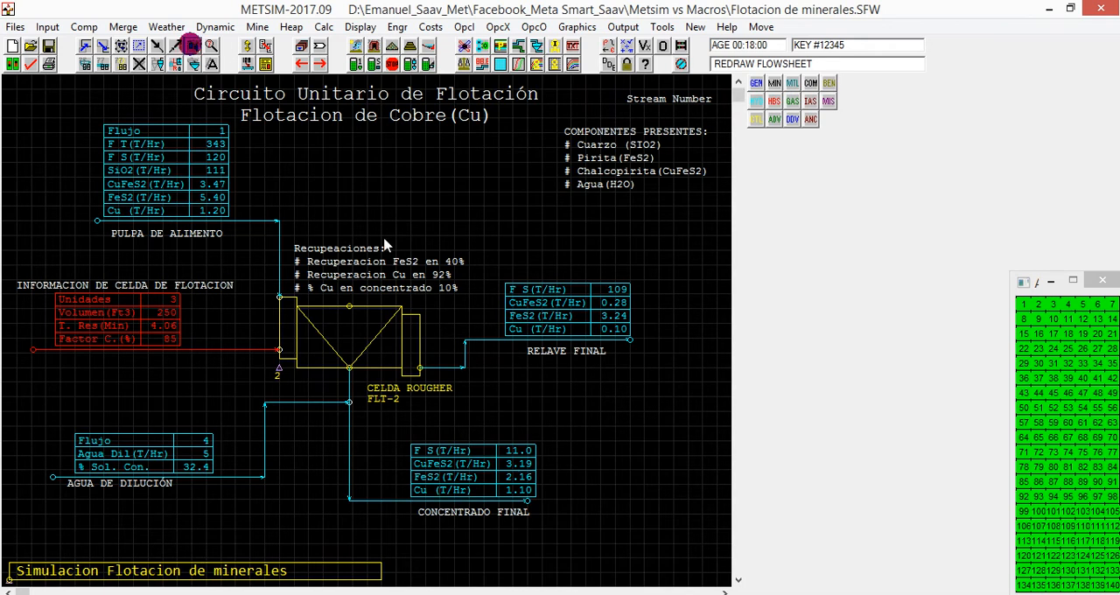
click(534, 336)
click(644, 333)
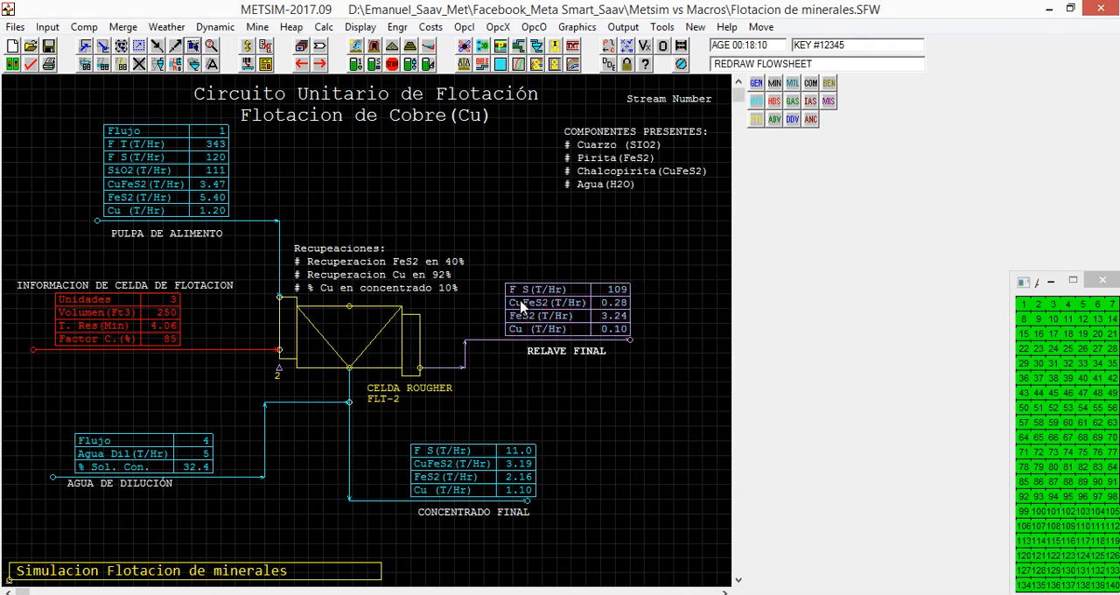
click(520, 302)
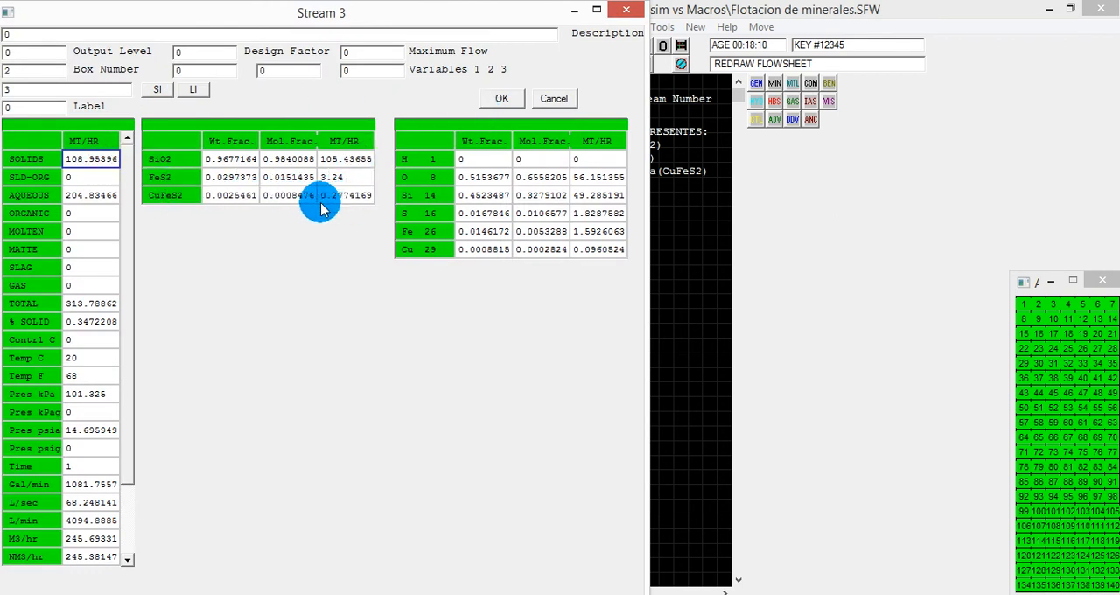
click(510, 98)
Open the calculated final concentrate stream's data, check its CuFeS2 tonnage and return to the flowsheet.
click(417, 479)
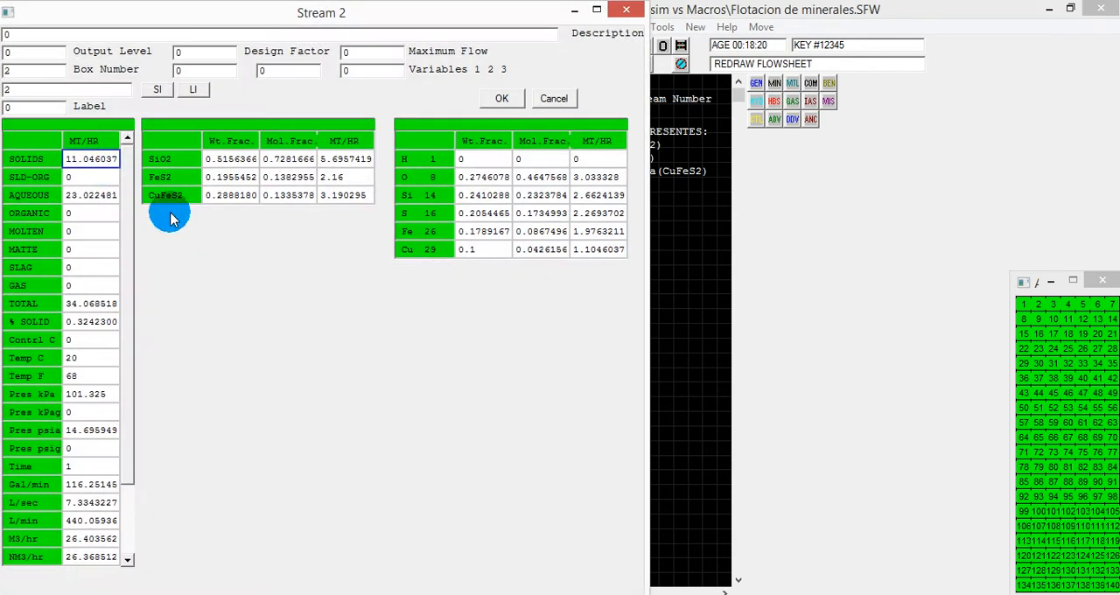
click(340, 196)
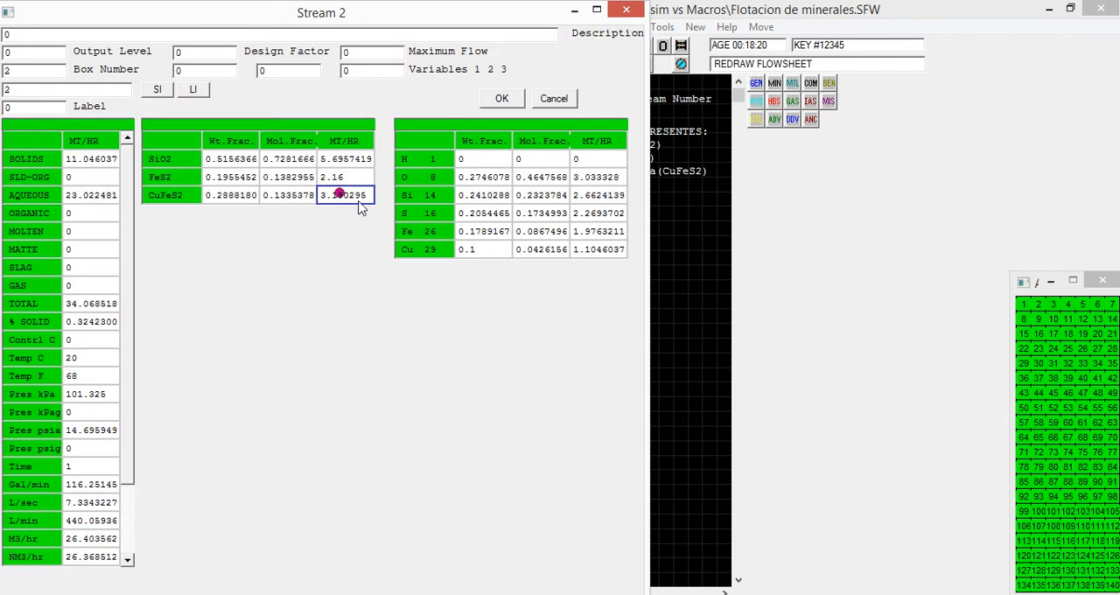
click(497, 99)
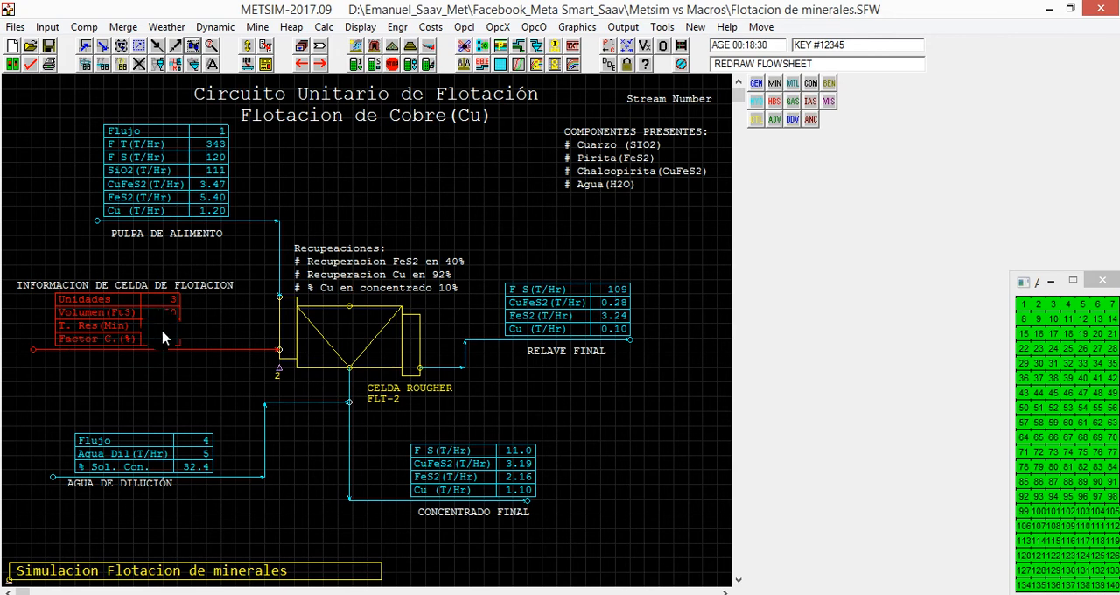
Reopen the final concentrate stream's data, check its solids percentage and solids tonnage, and close it.
click(189, 43)
click(419, 475)
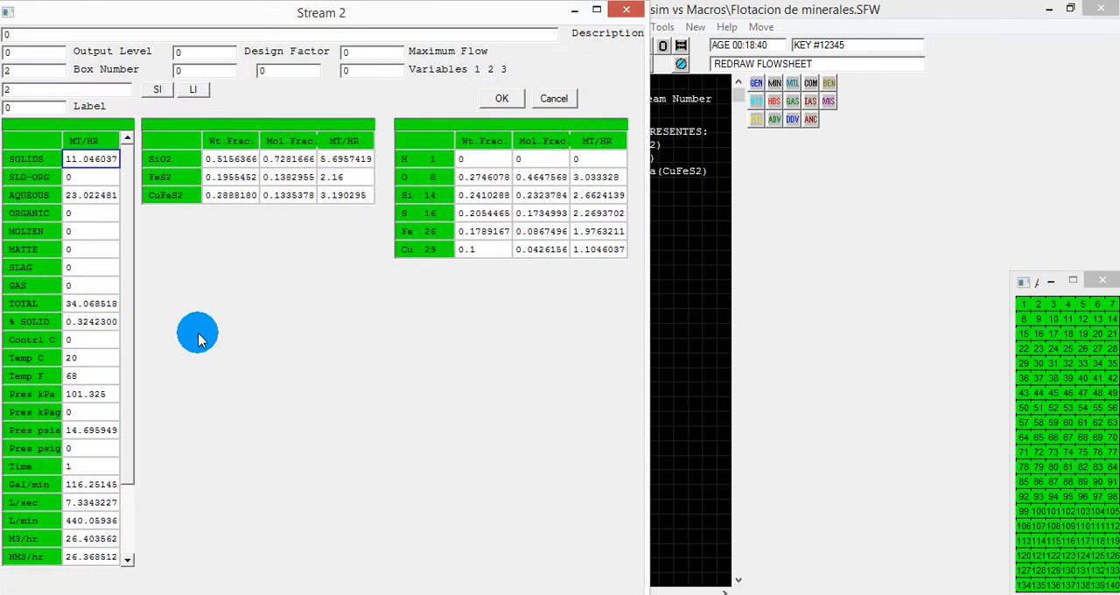
click(77, 325)
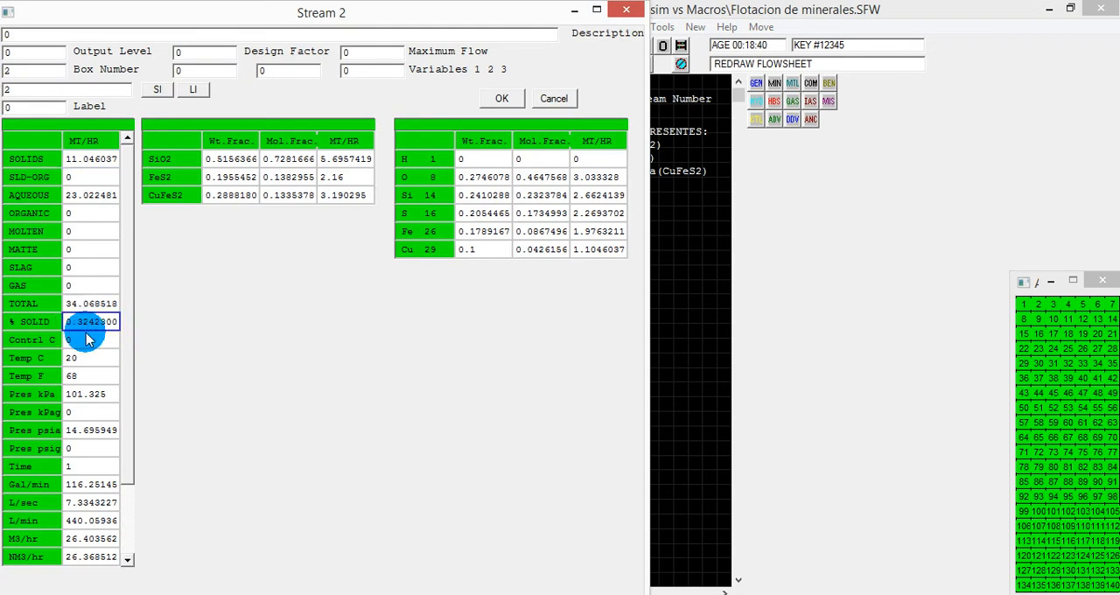
click(80, 159)
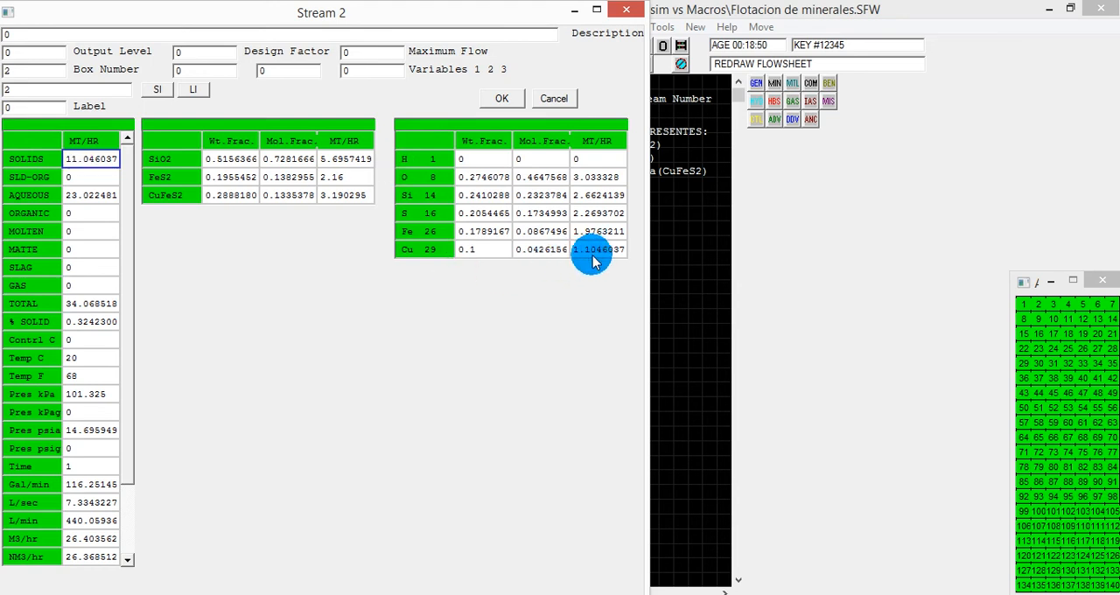
click(625, 9)
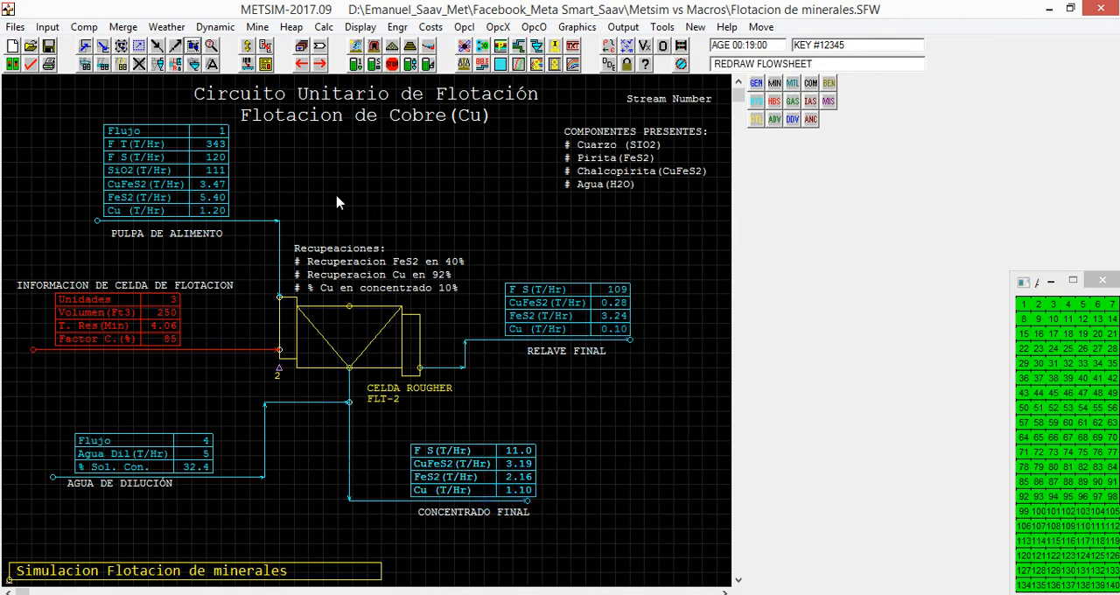
click(193, 47)
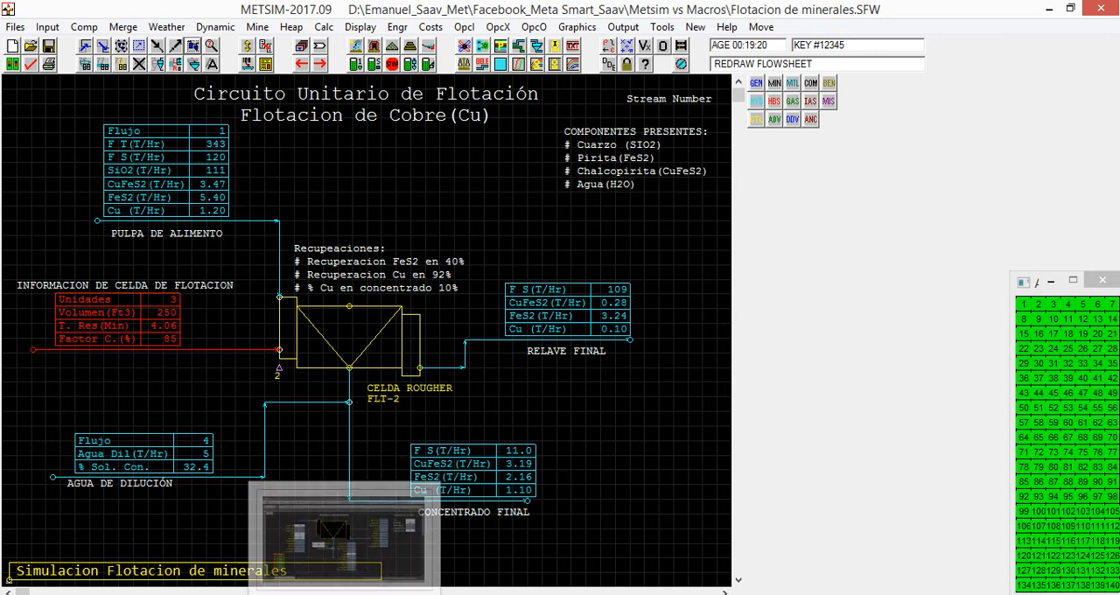
Switch to the Excel workbook and examine the liquid and pulp tonnage cells in section 1, the feed pulp stream.
click(367, 525)
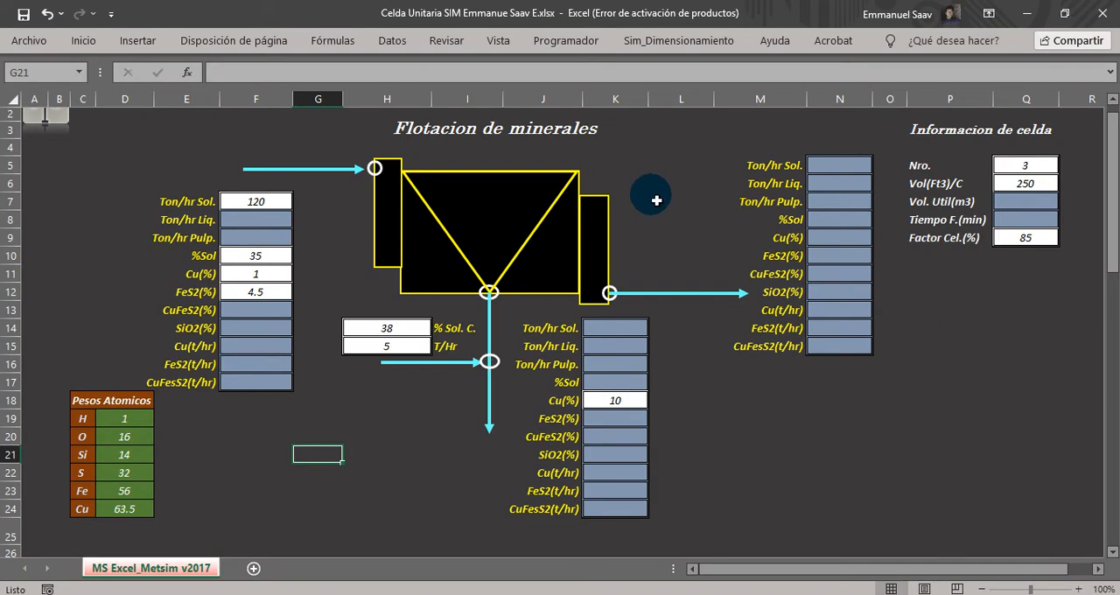
click(1112, 554)
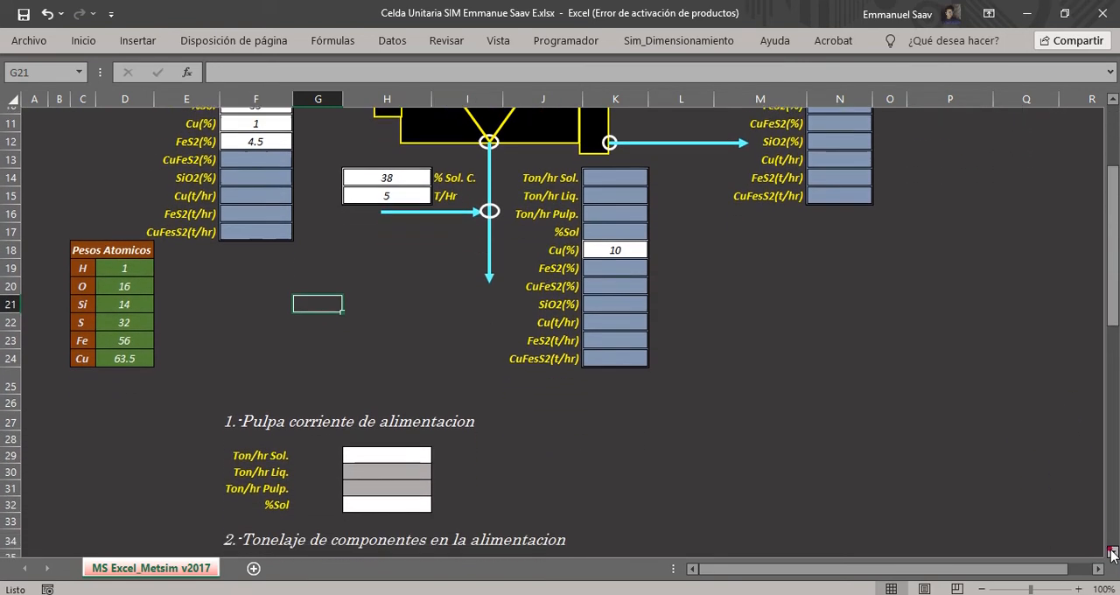
click(1112, 554)
click(1112, 554)
click(1112, 554)
click(1111, 554)
click(1111, 554)
click(1112, 554)
click(1112, 553)
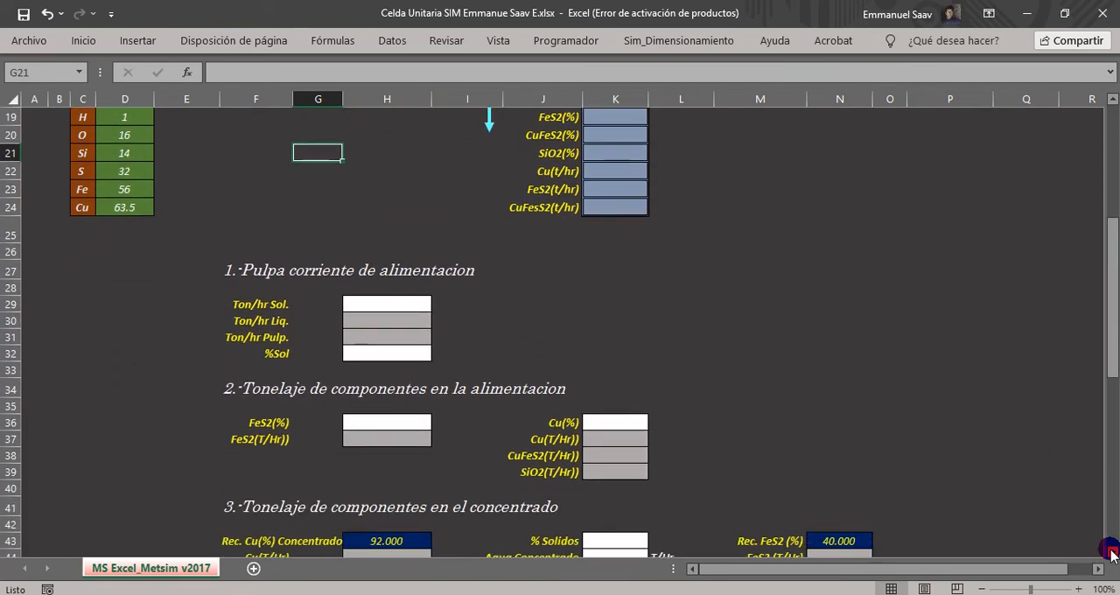
click(1112, 553)
click(1112, 554)
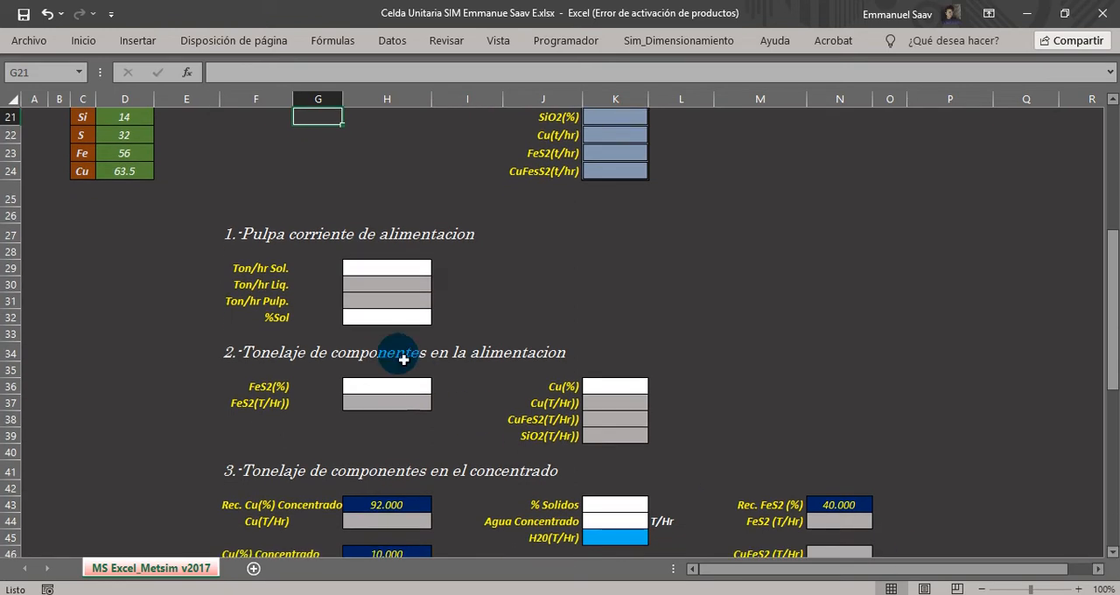
click(357, 283)
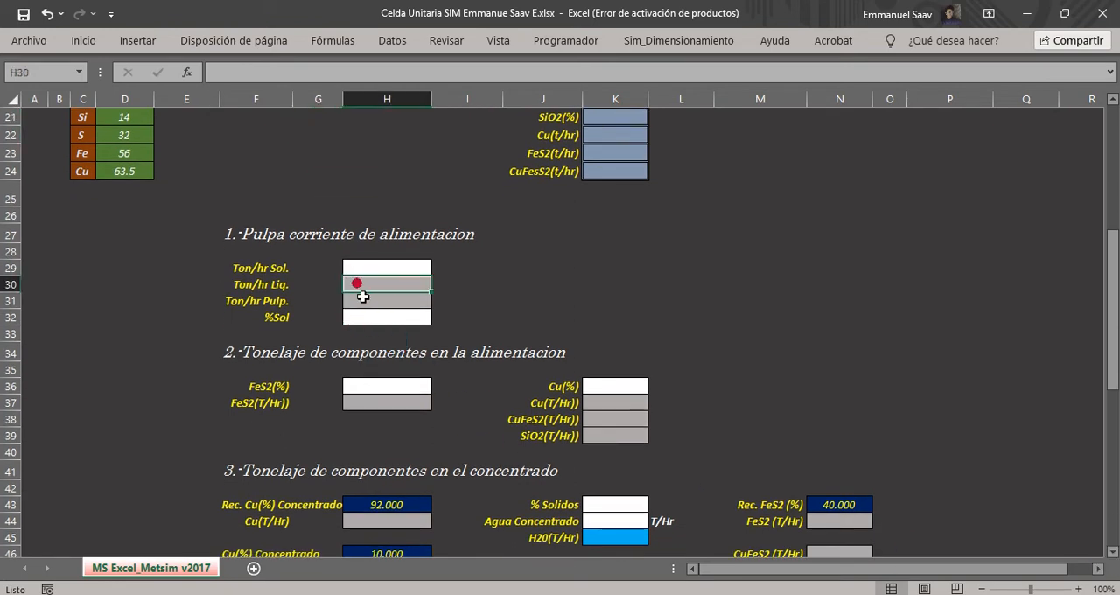
drag(357, 284, 367, 294)
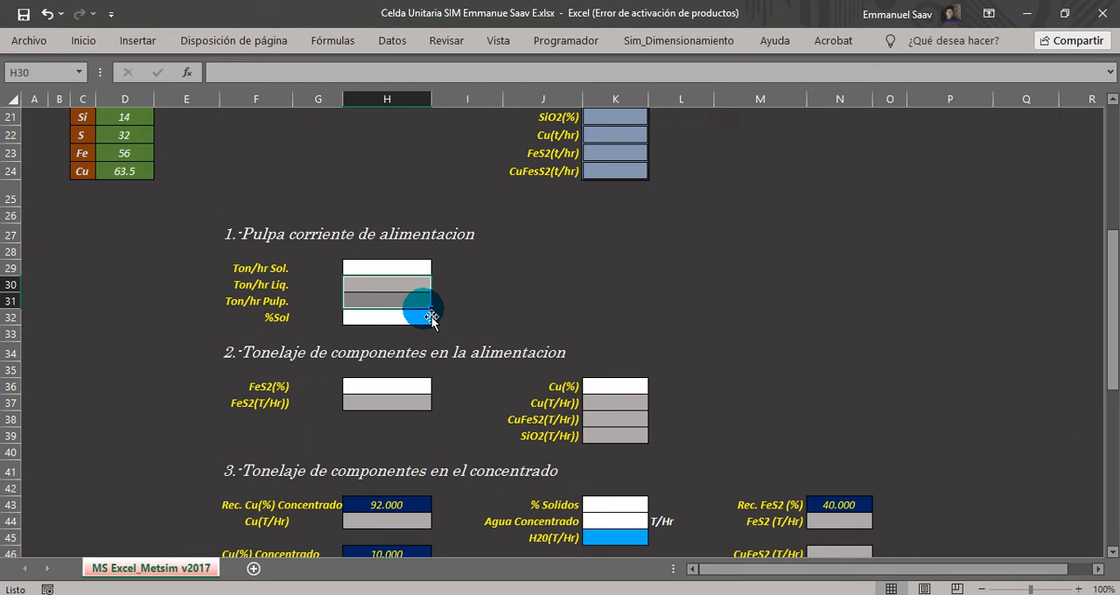
Link the feed pulp section's solids tonnage in H29 to the feed table's value with =F7.
click(370, 262)
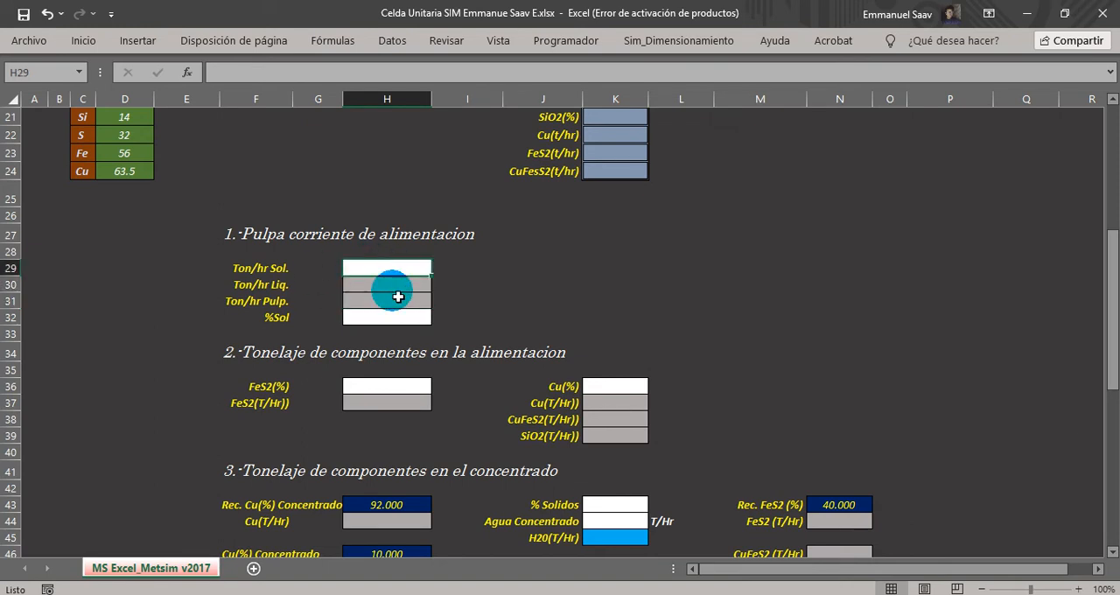
drag(241, 268, 380, 267)
click(378, 267)
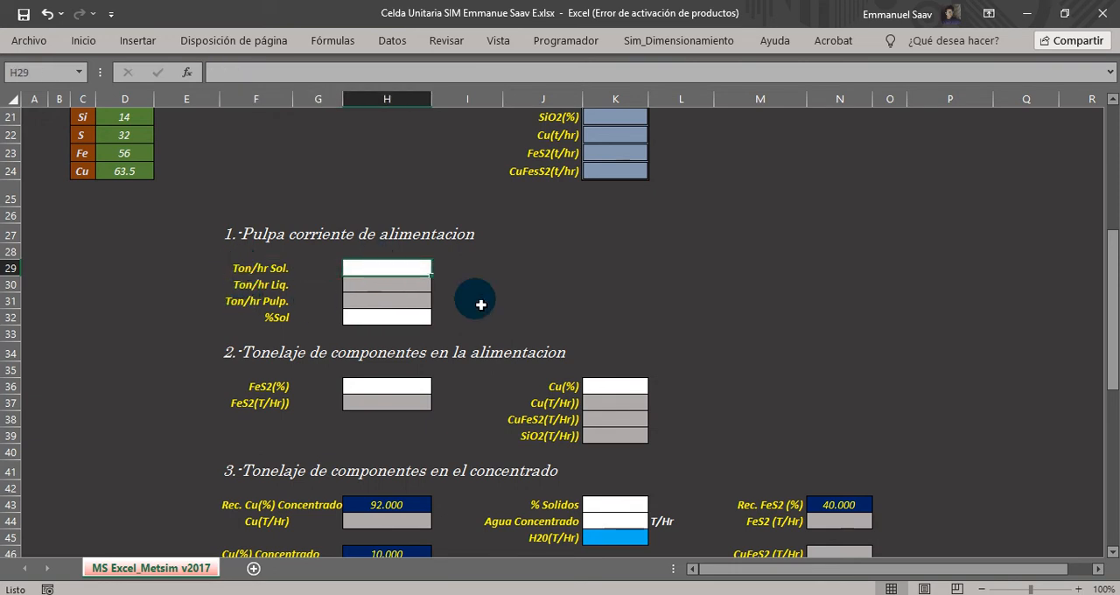
text(=)
scroll(480, 305, up, 7)
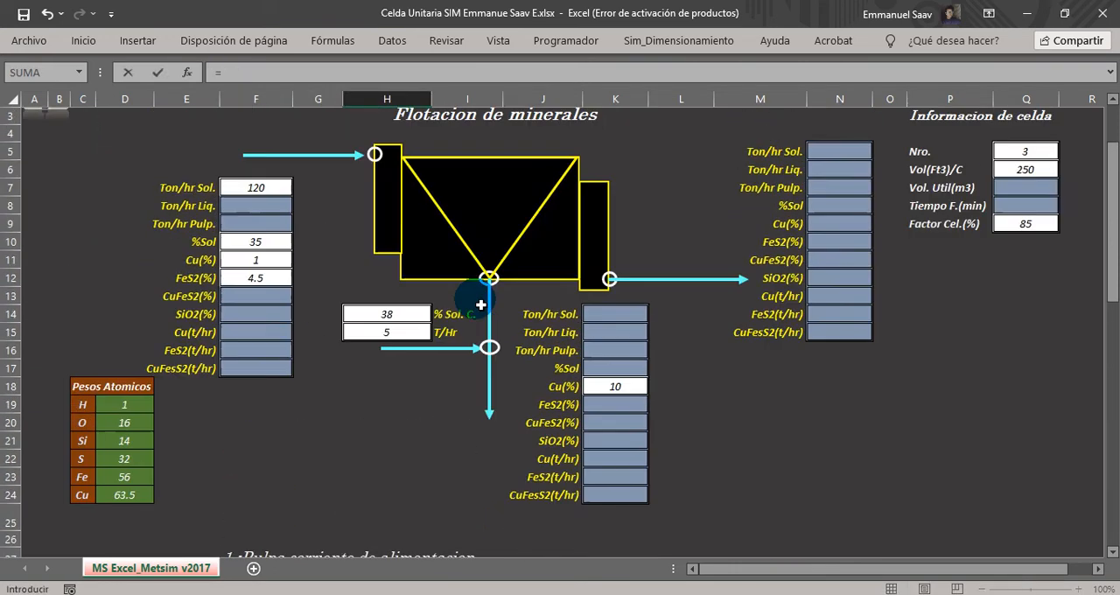
click(234, 232)
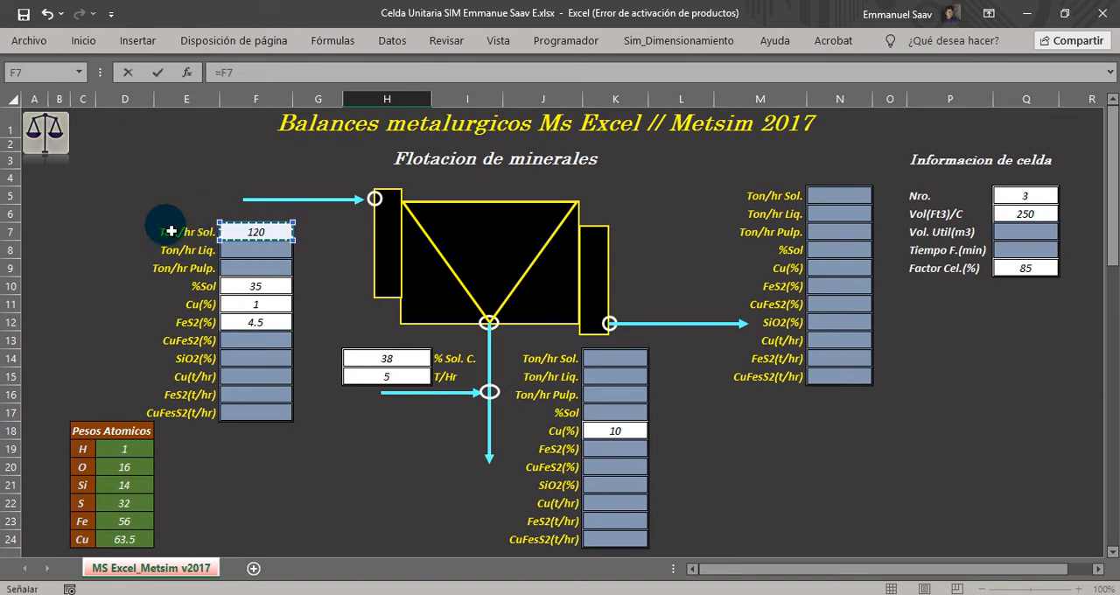
key(Return)
Link the feed pulp section's solids percentage in H32 to the feed table's value with =F10.
scroll(250, 290, down, 5)
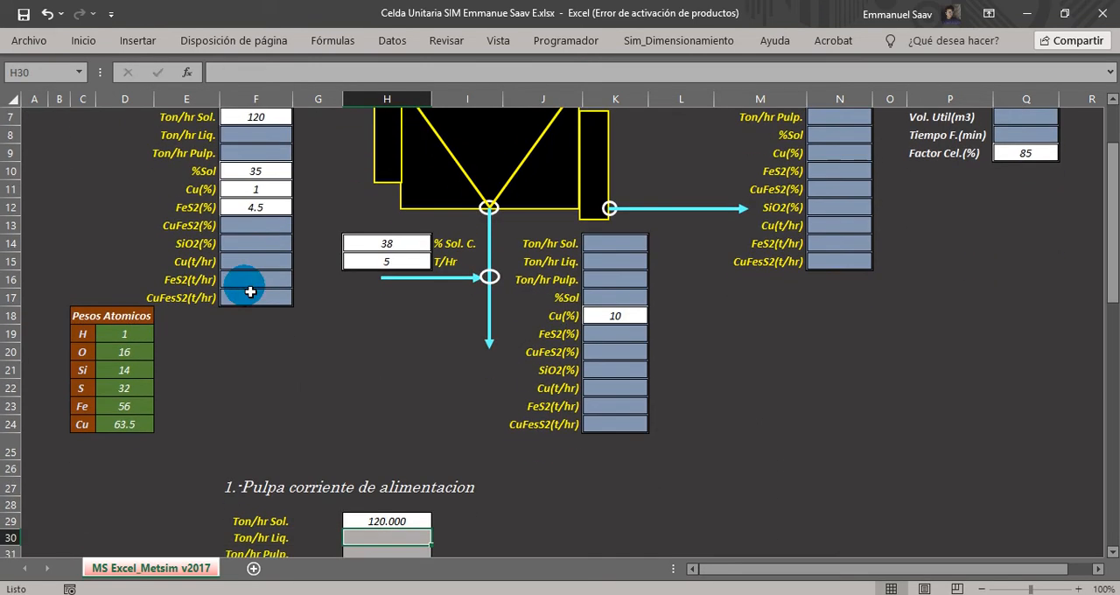
click(367, 408)
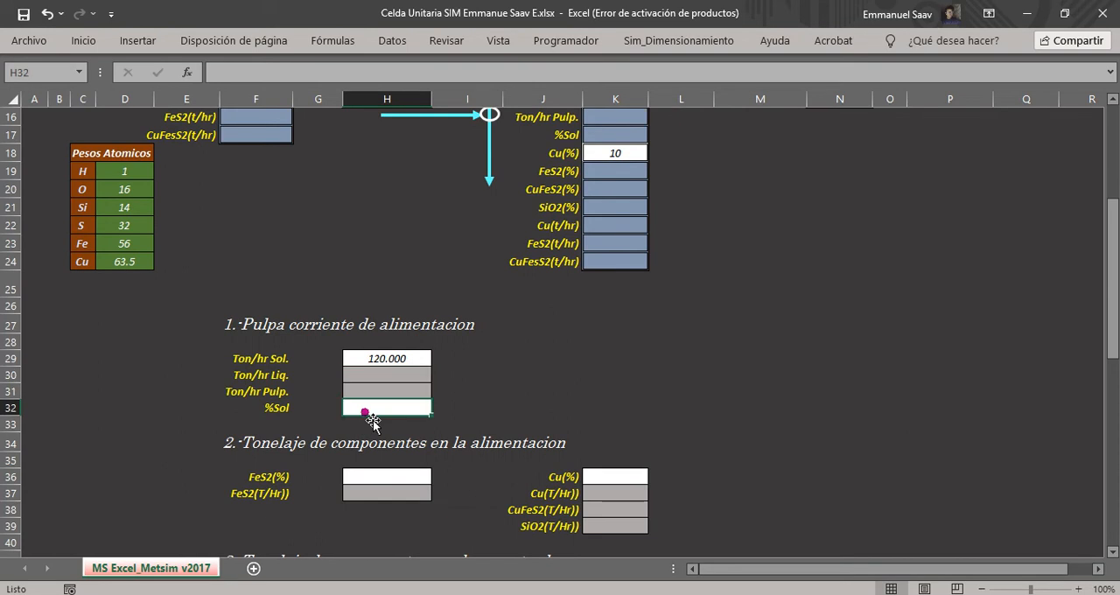
text(=)
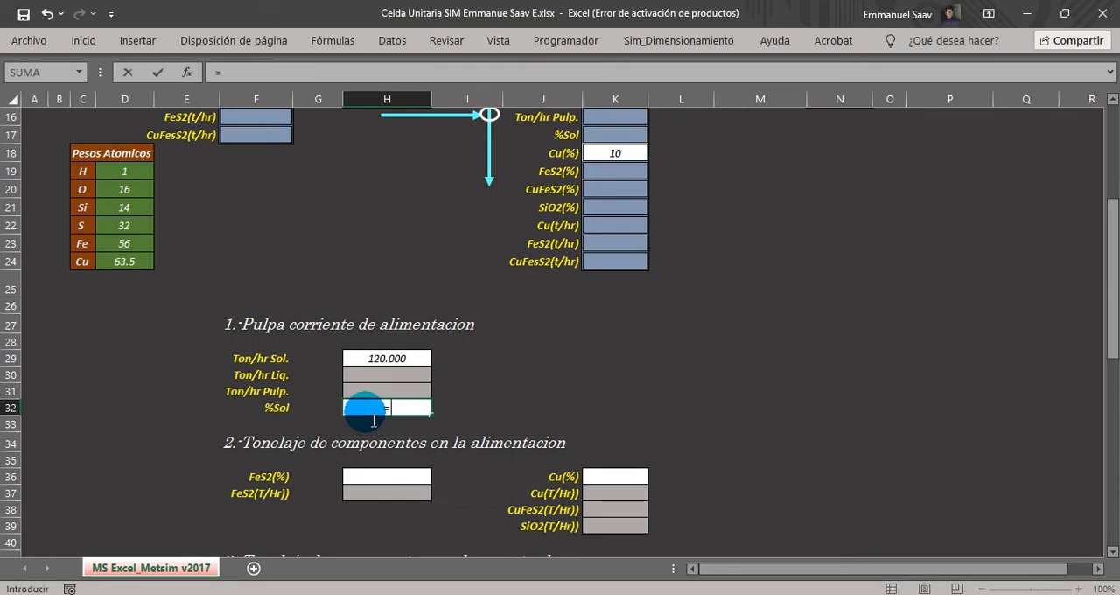
scroll(374, 420, up, 5)
click(257, 286)
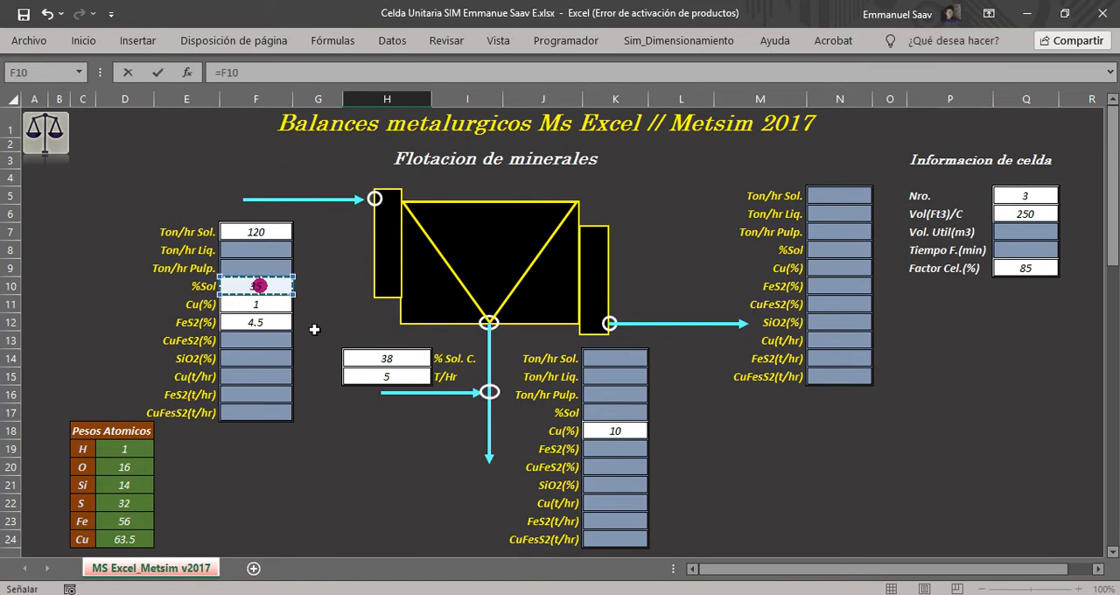
key(Return)
Calculate the feed's liquid tonnage in H30 with the formula =(H29/H32)*(100-H32).
scroll(308, 320, down, 2)
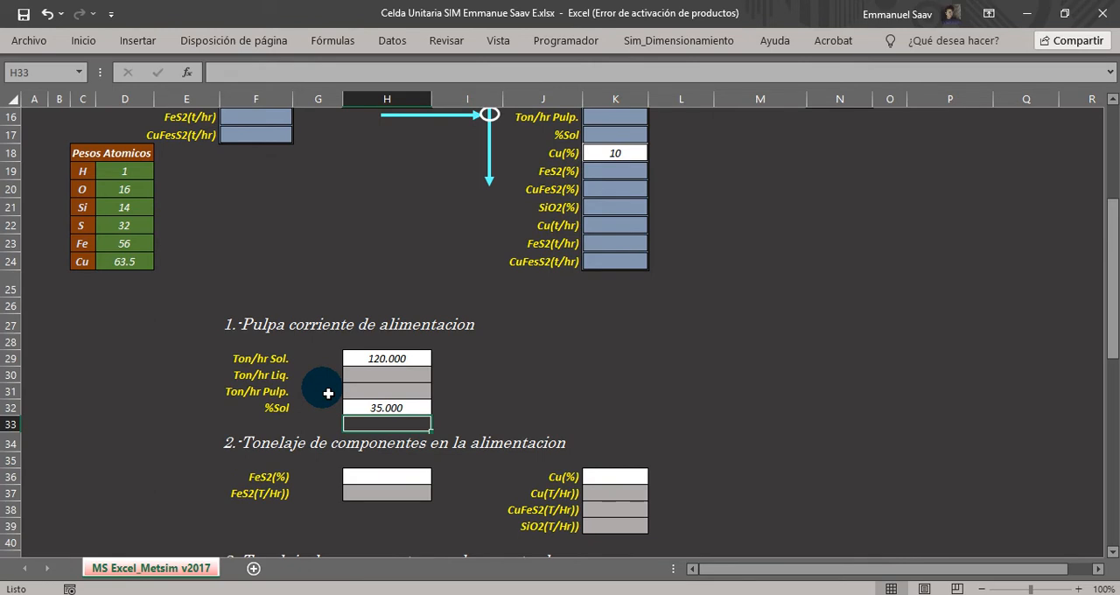
drag(237, 375, 394, 375)
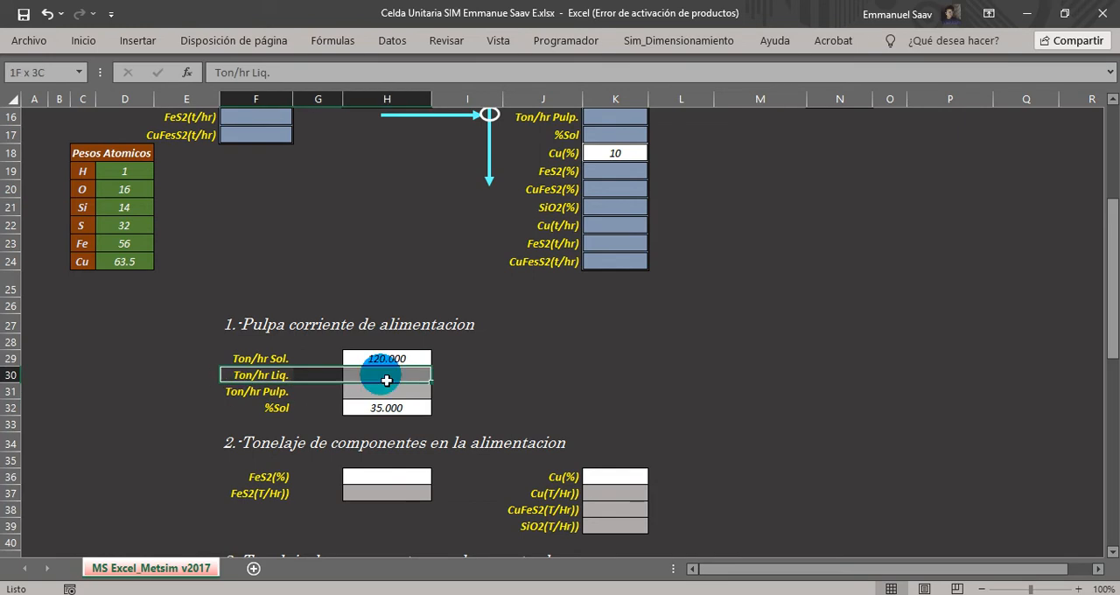
click(383, 390)
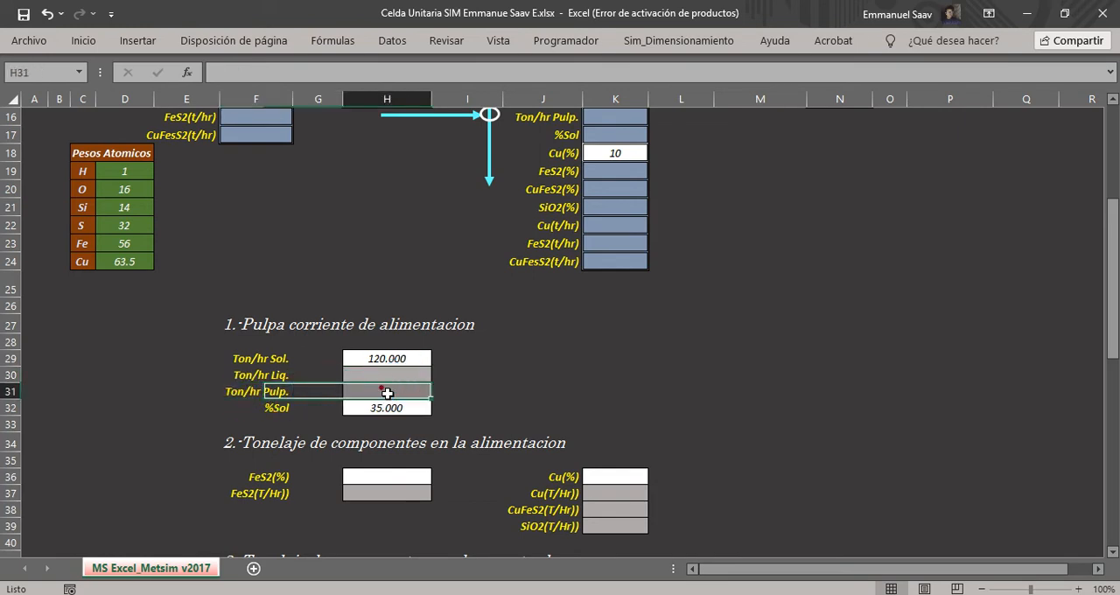
click(380, 378)
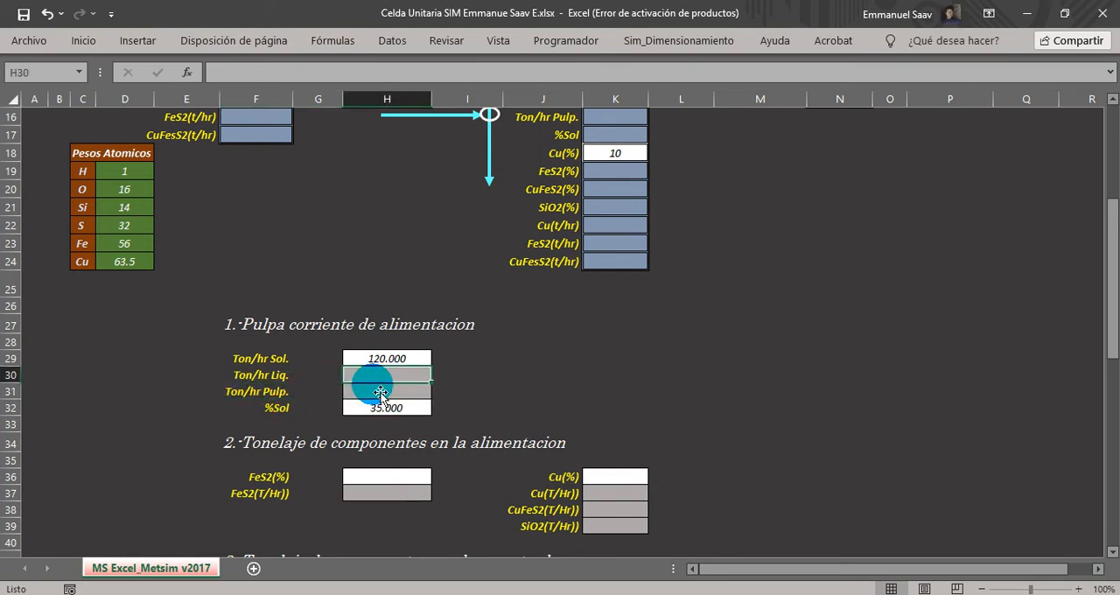
text(=)
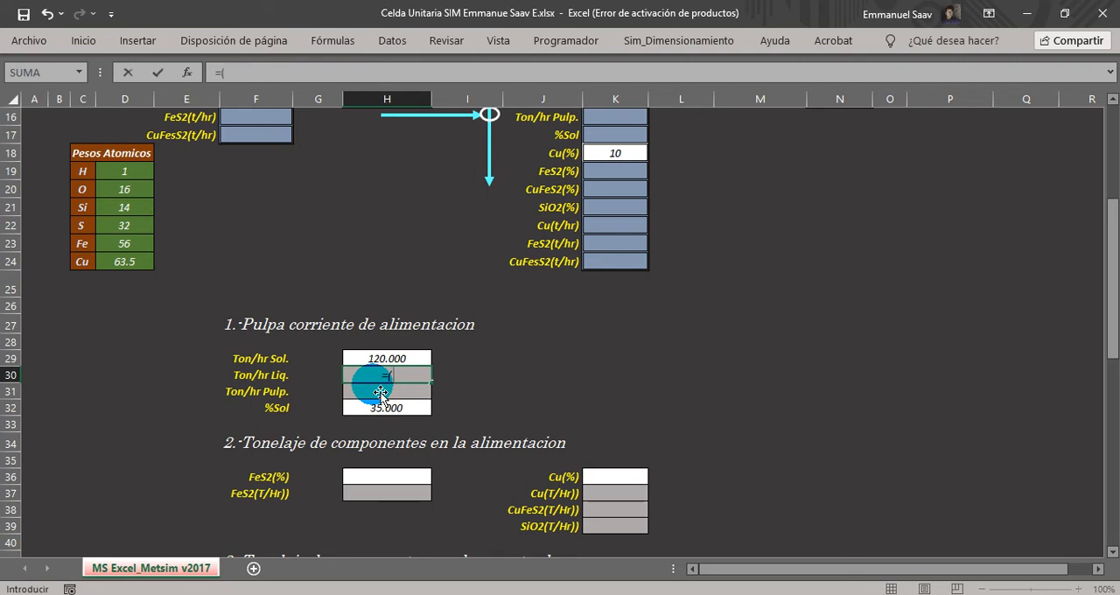
text(()
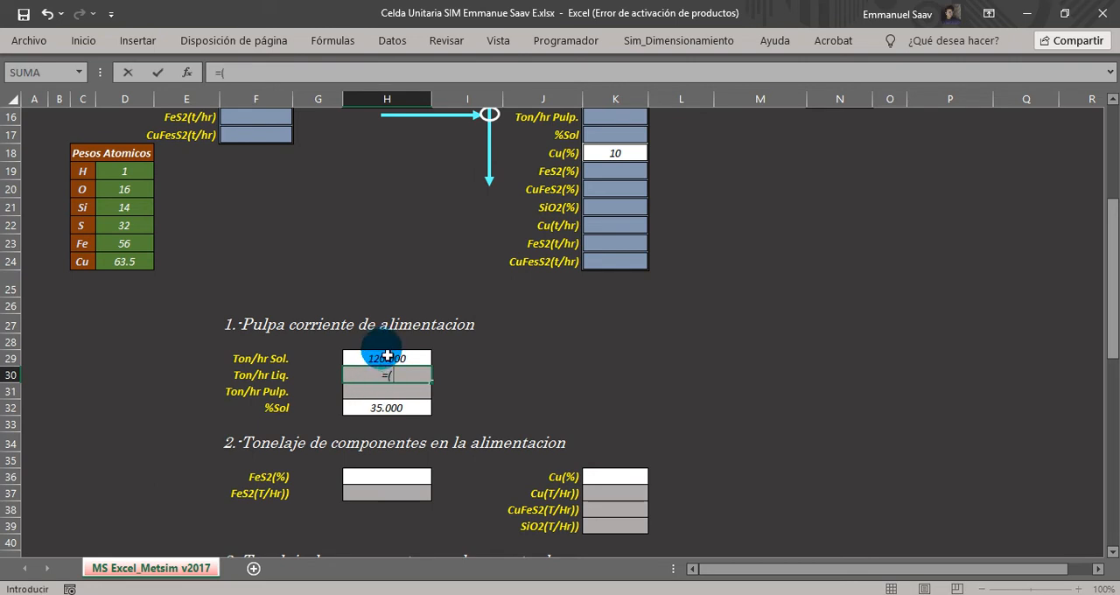
click(385, 358)
text(/)
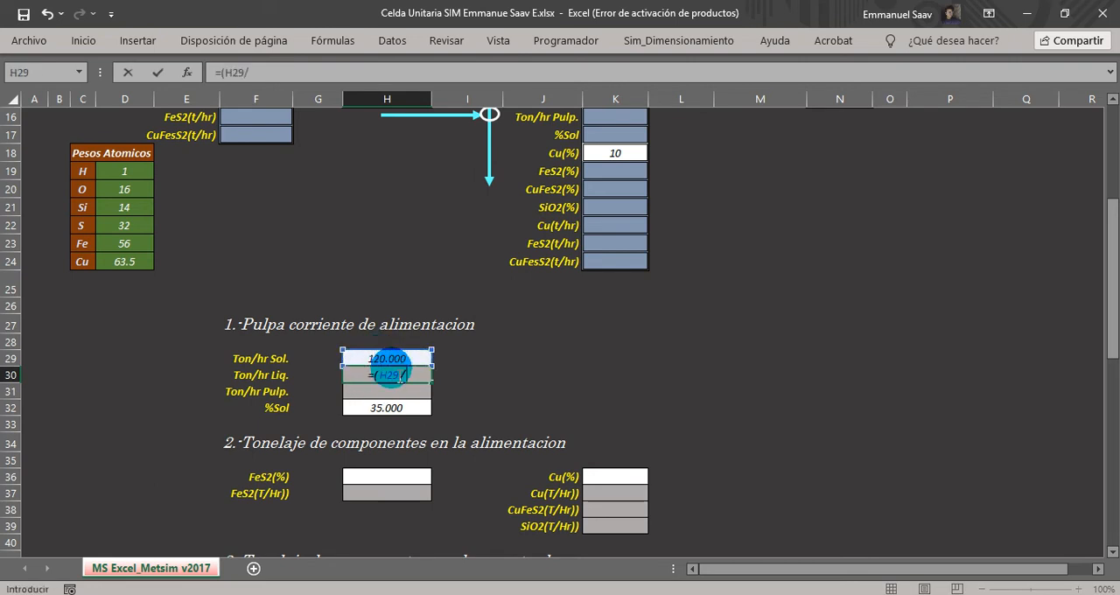
click(400, 410)
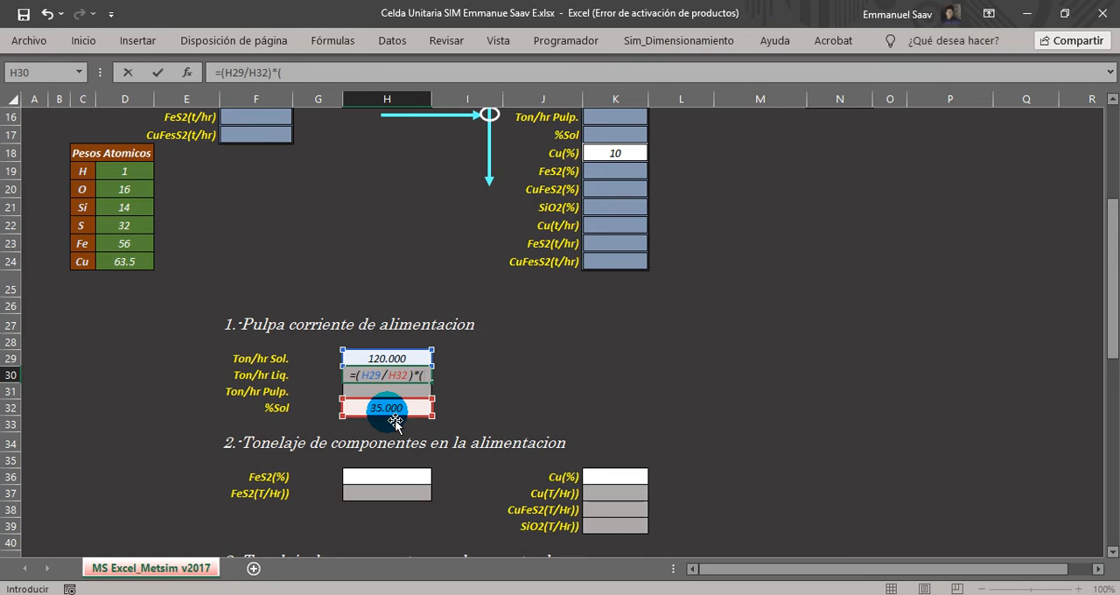
text(100-)
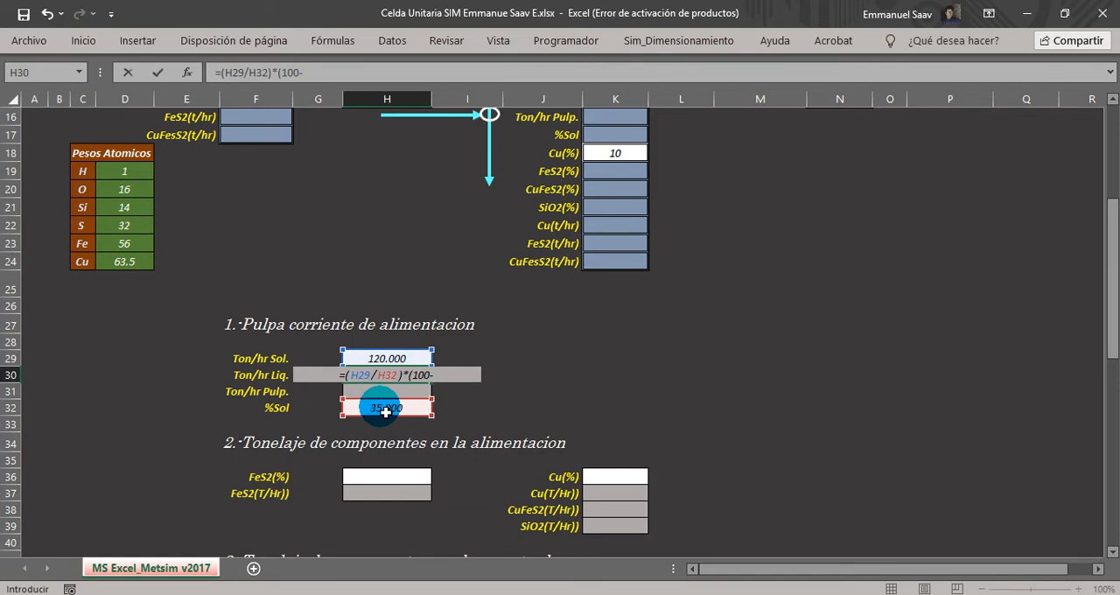
click(386, 408)
text())
key(Return)
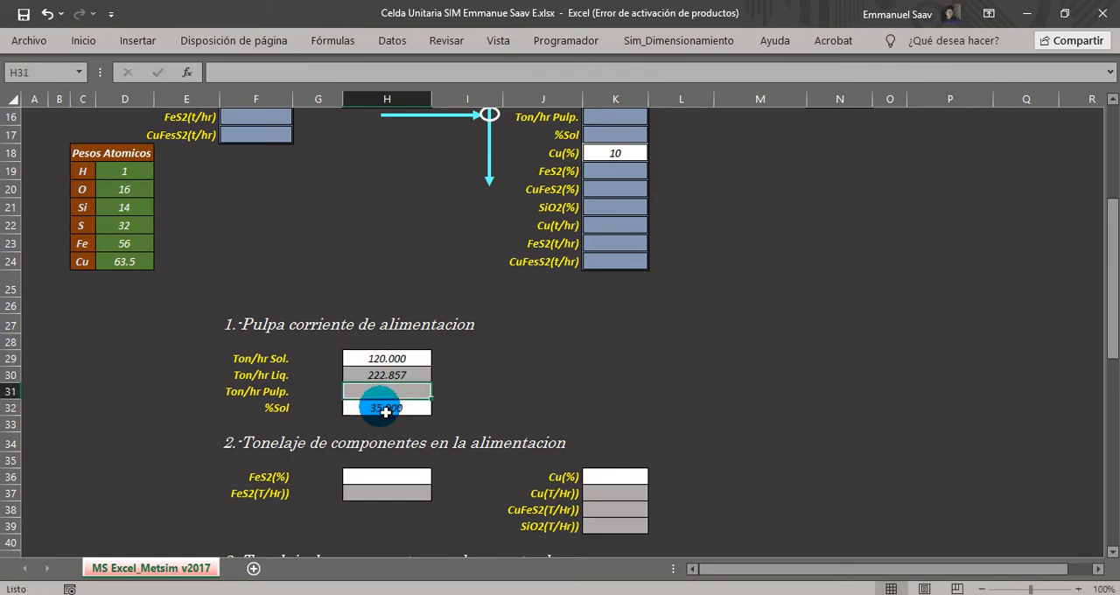
click(382, 375)
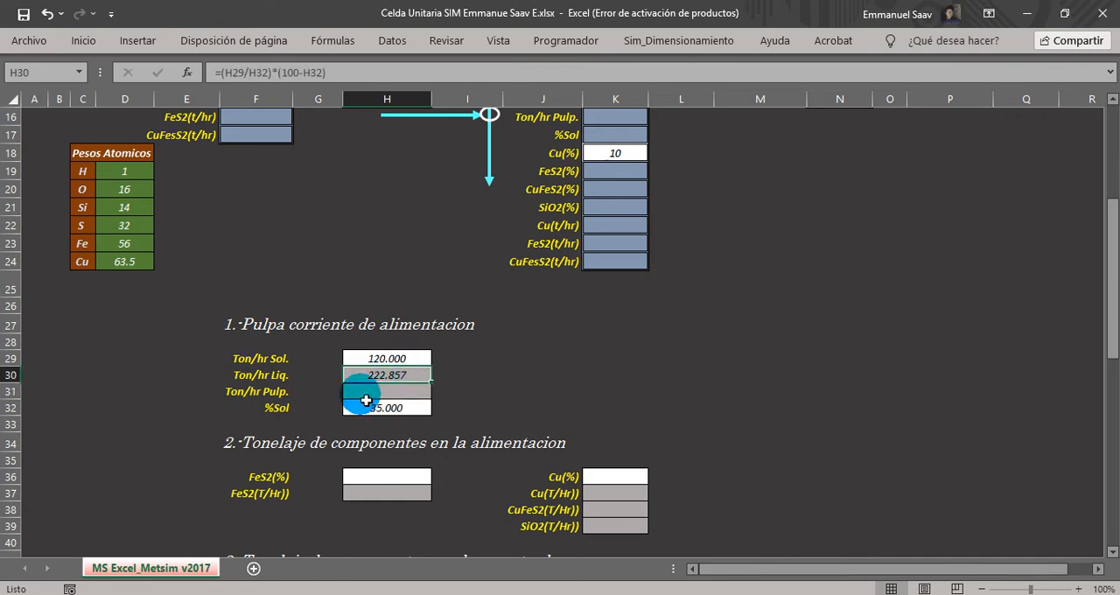
Calculate the feed's pulp tonnage in H31 by summing solids and liquid with =SUMA(H29:H30).
click(245, 391)
click(378, 395)
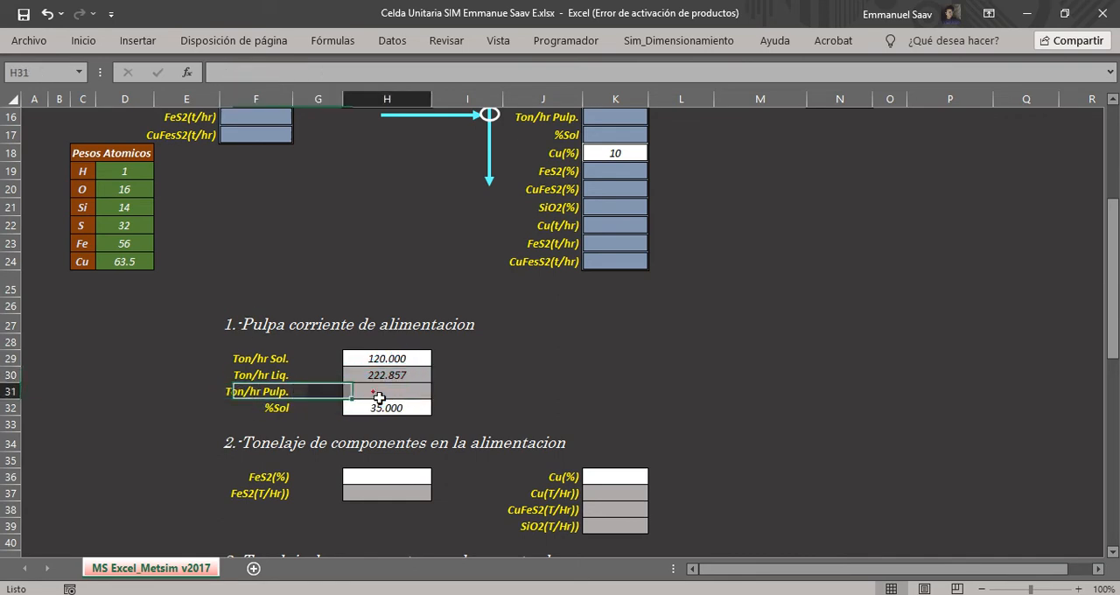
text(=suma()
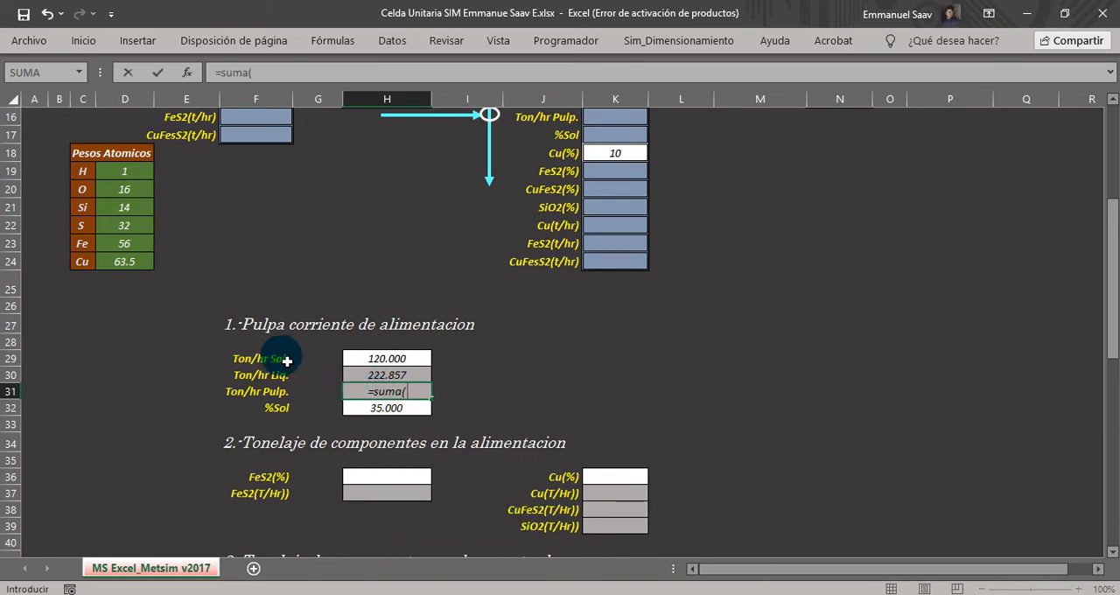
click(381, 360)
drag(382, 359, 387, 380)
text())
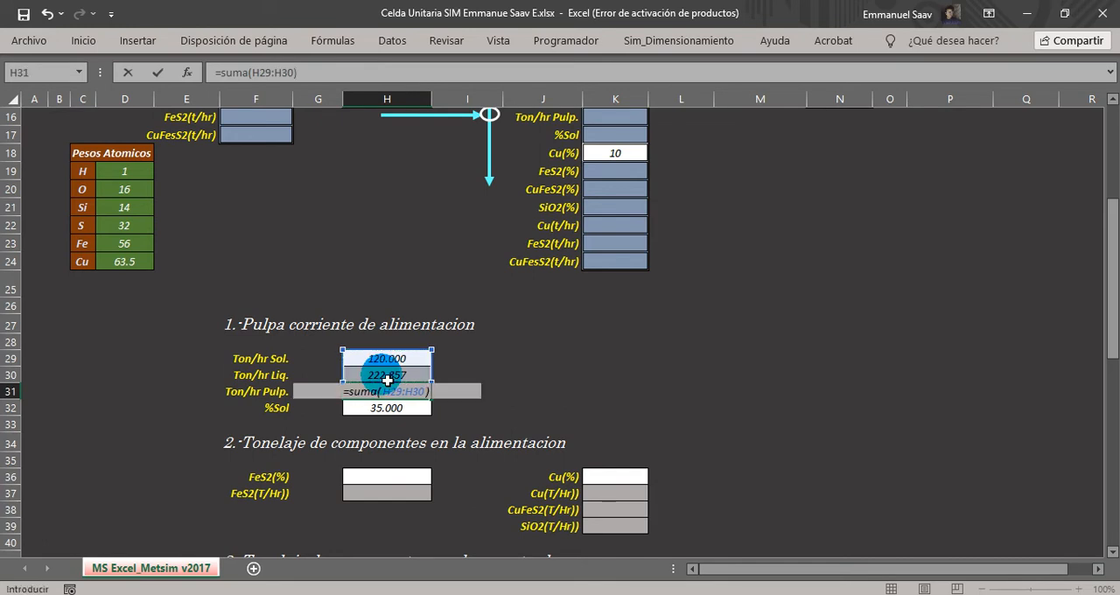
key(Return)
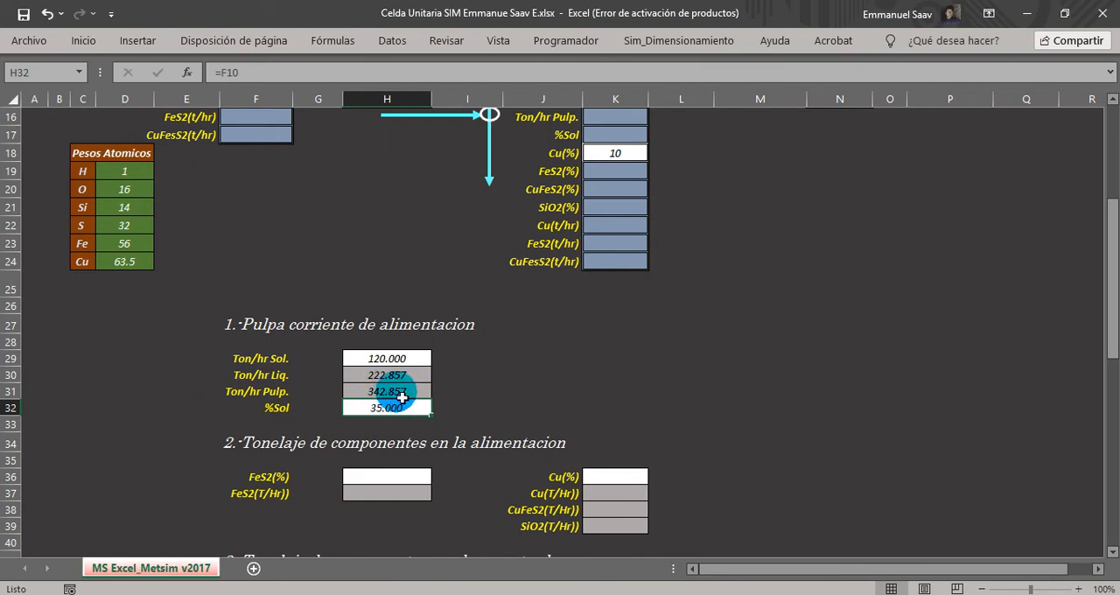
click(381, 391)
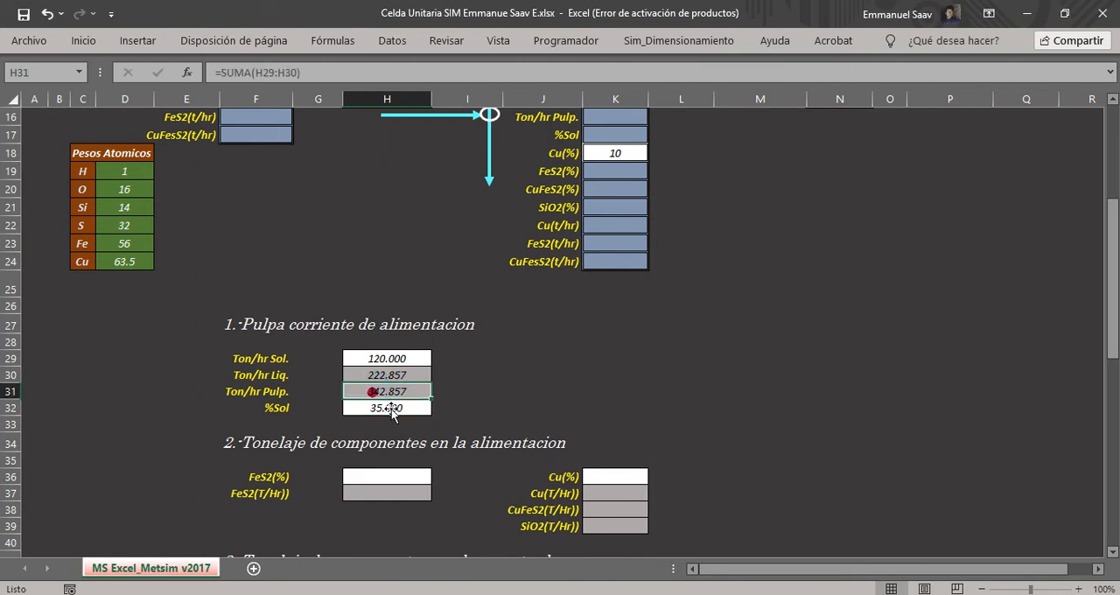
Review section 2, the component tonnages in the feed, and return to the feed table's input grades.
drag(232, 328, 501, 335)
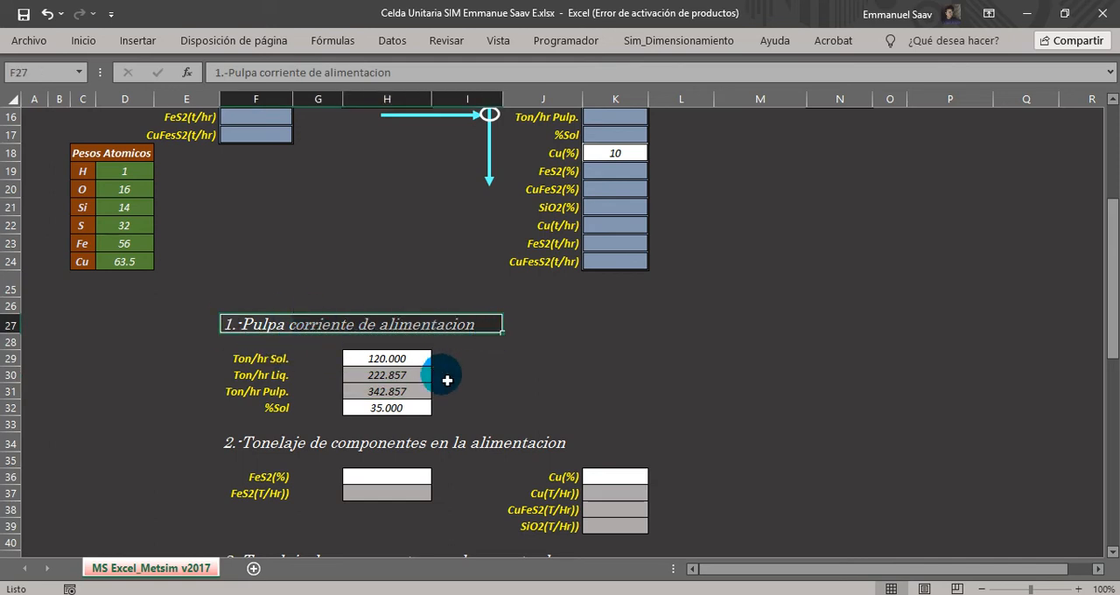
click(1113, 551)
scroll(1113, 551, down, 3)
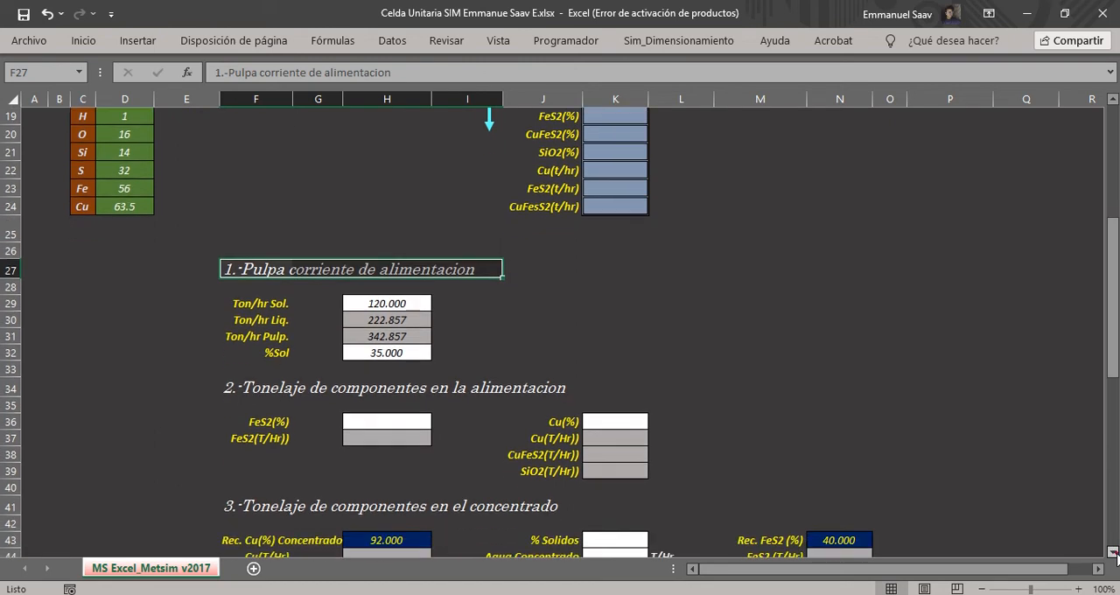
click(242, 365)
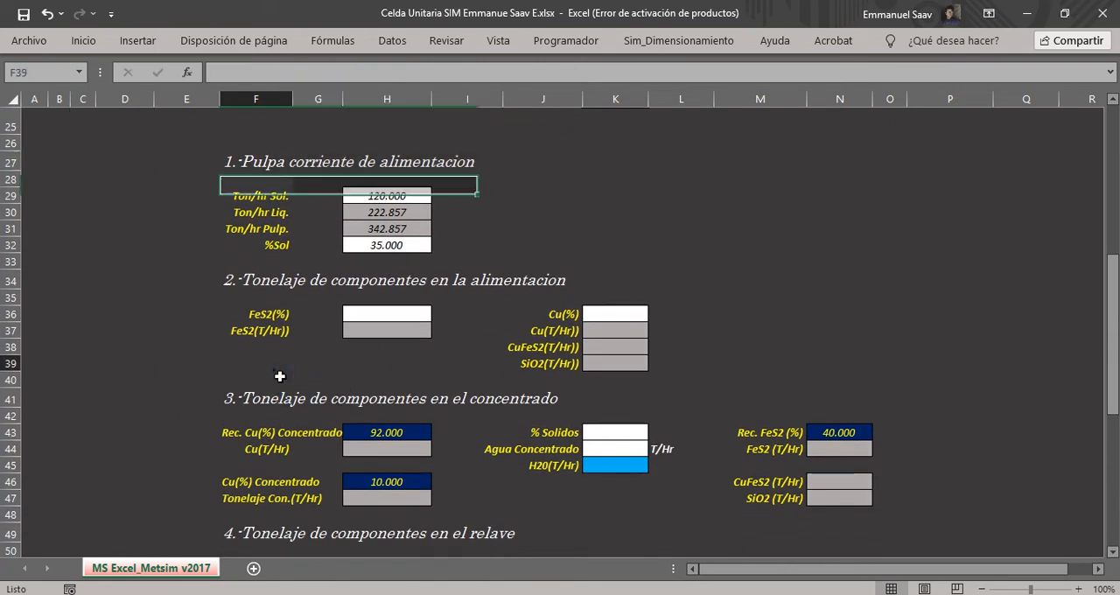
click(236, 279)
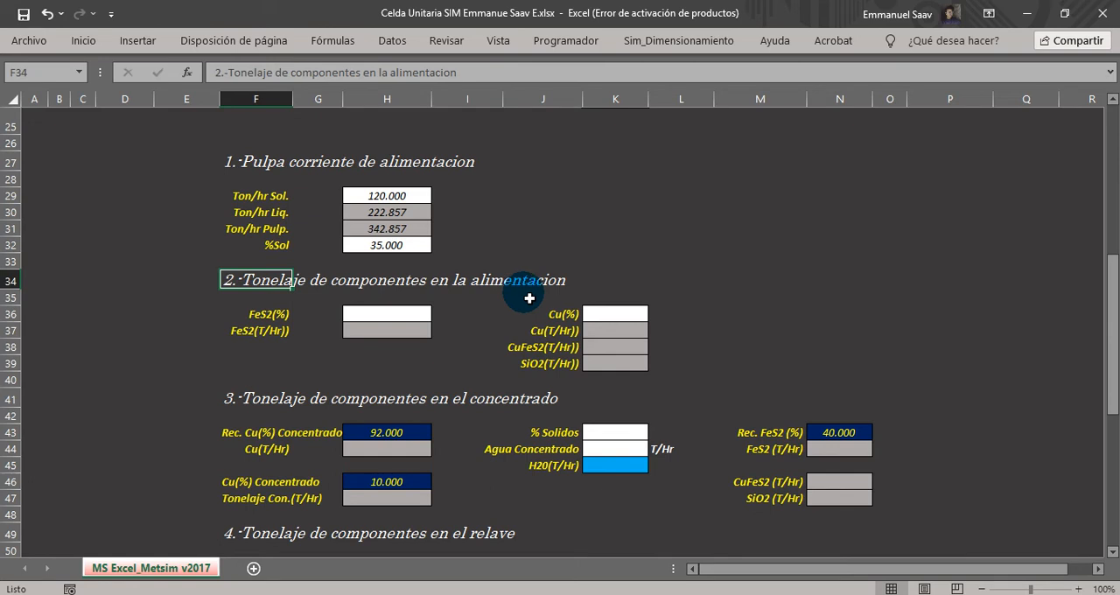
click(778, 331)
drag(1111, 404, 1104, 229)
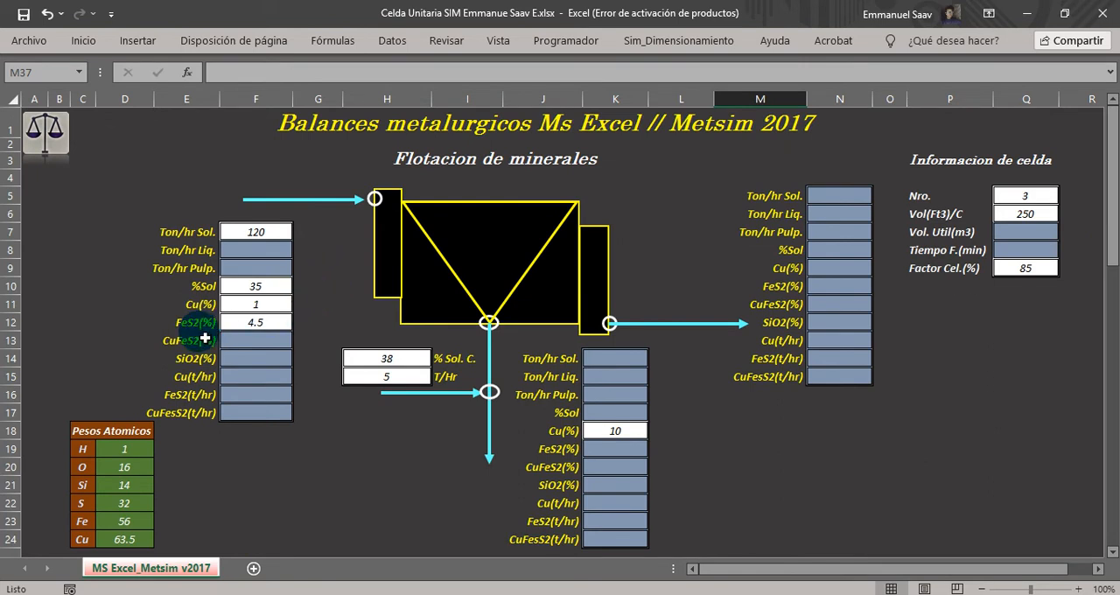
Link the FeS2 percentage in H36 of the feed component section to the feed table's FeS2 grade with =F12.
click(254, 322)
click(179, 320)
shift+click(245, 322)
scroll(258, 350, down, 4)
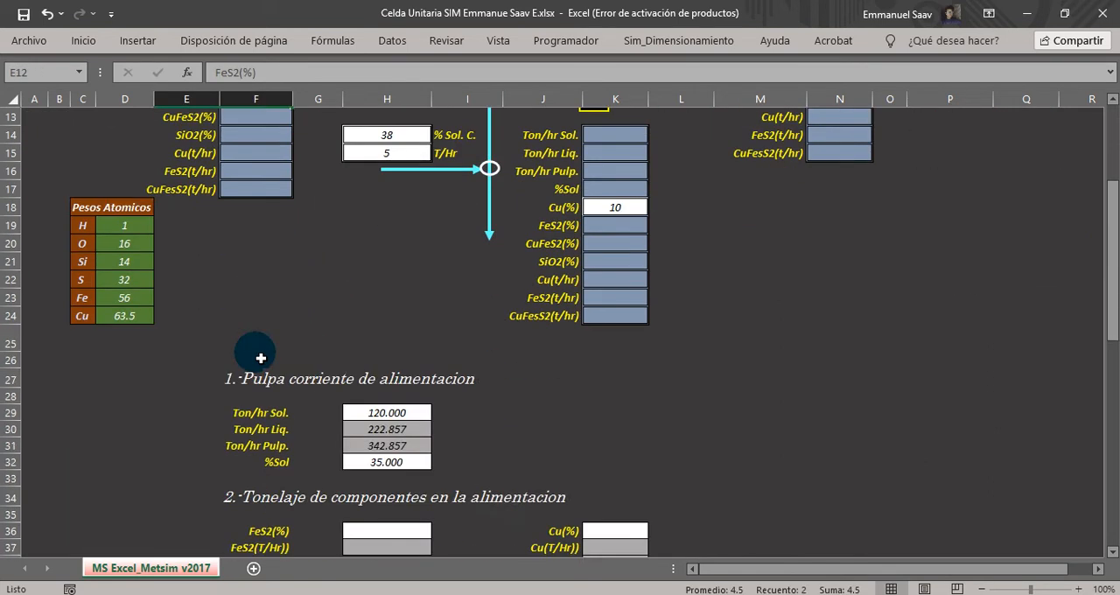
scroll(261, 358, down, 3)
click(364, 365)
double_click(367, 369)
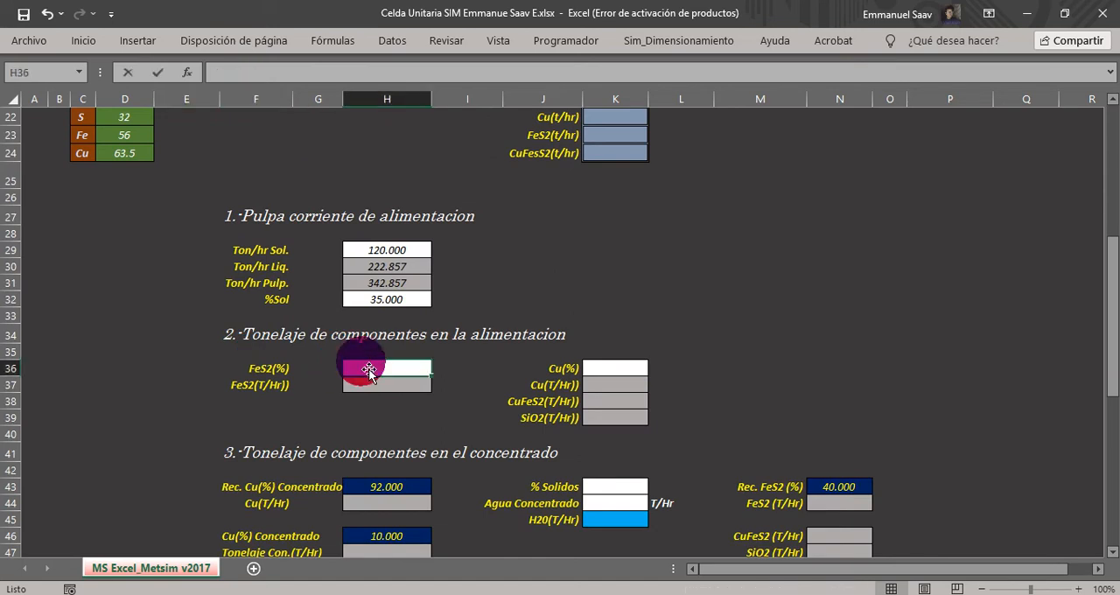
text(=)
scroll(368, 368, up, 7)
click(257, 323)
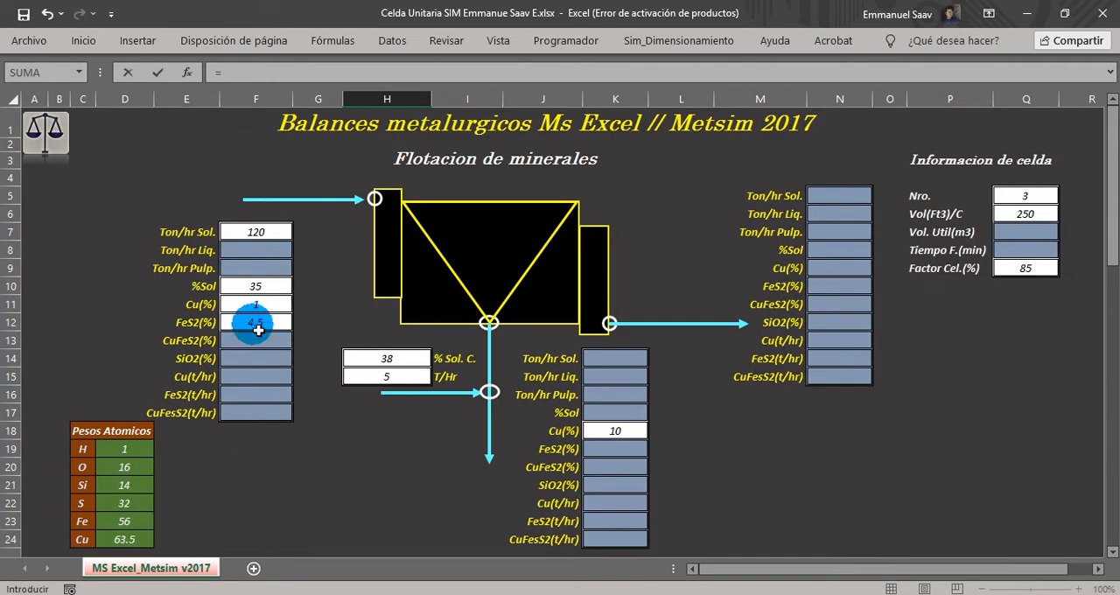
scroll(250, 324, down, 6)
key(Return)
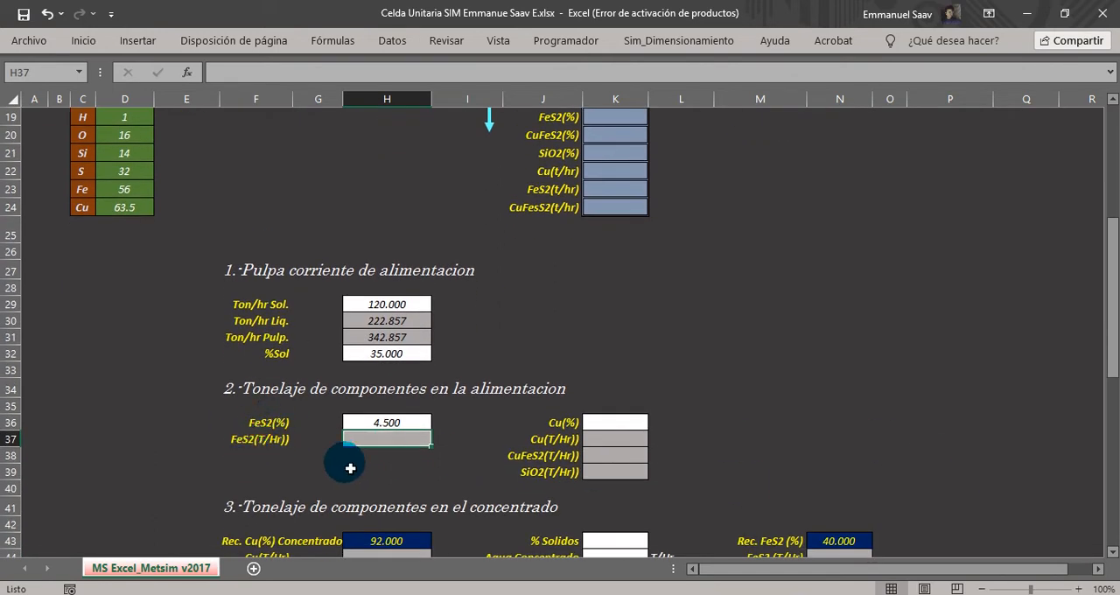
Calculate the feed's FeS2 tonnage in H37 with the formula =(H36/100)*H29.
text(=()
click(393, 423)
text(/100)*)
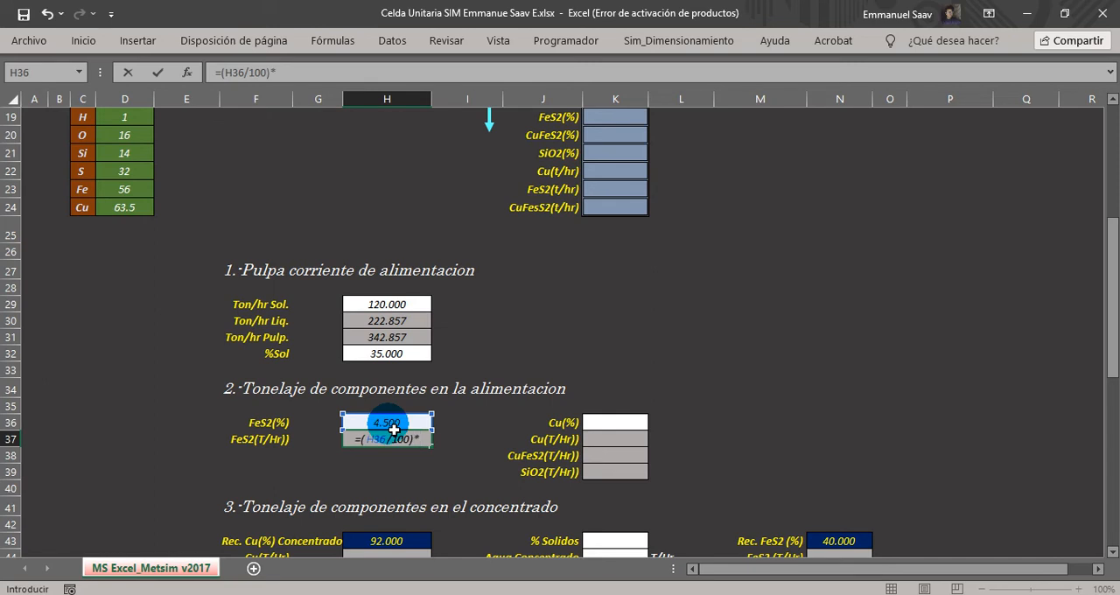
click(394, 306)
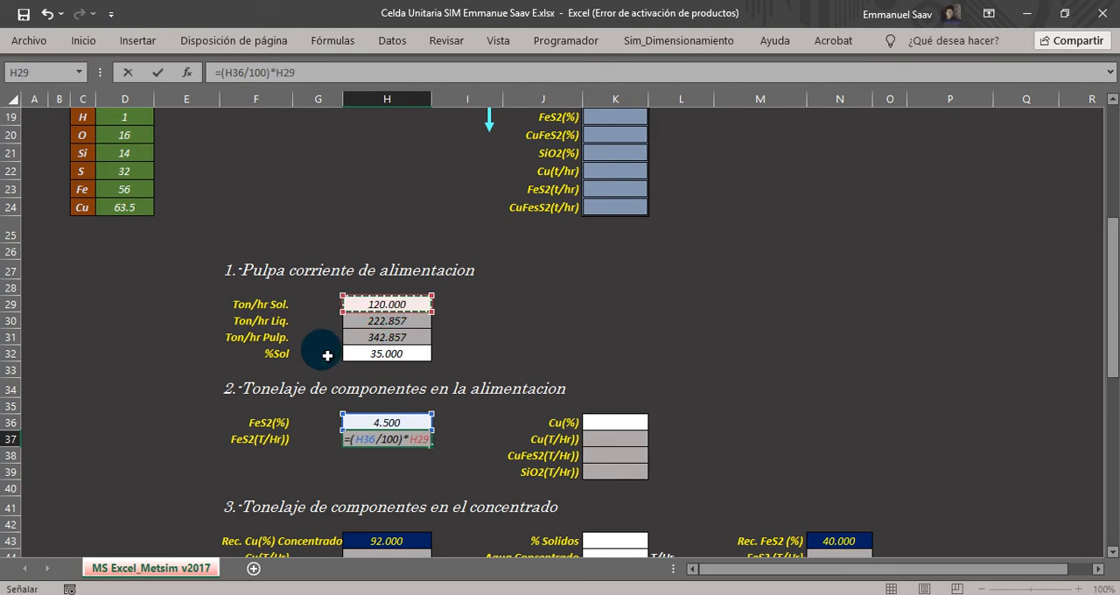
key(Return)
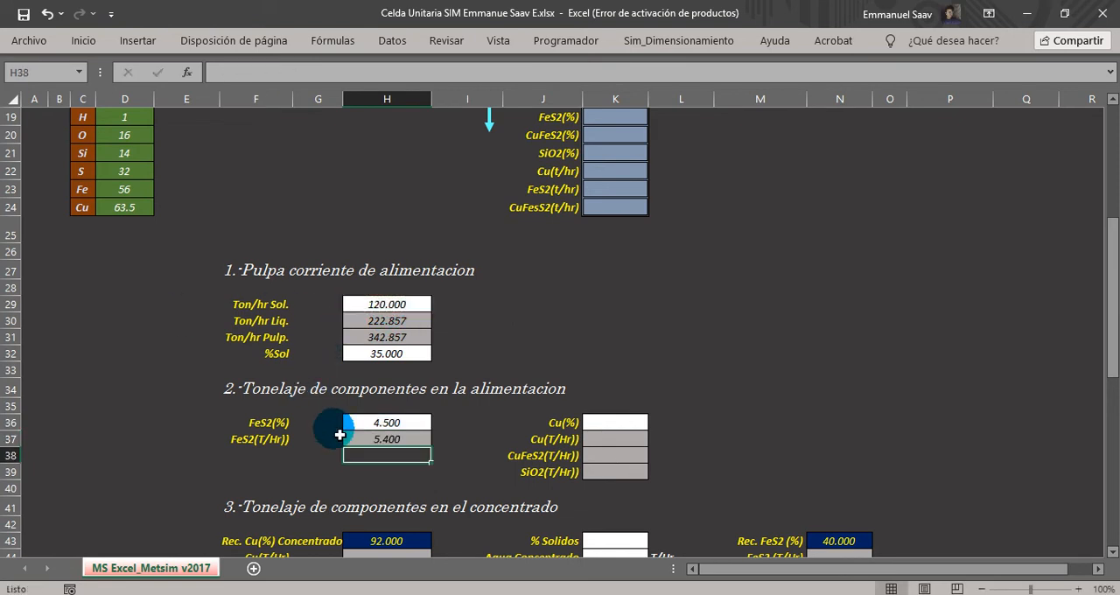
click(374, 440)
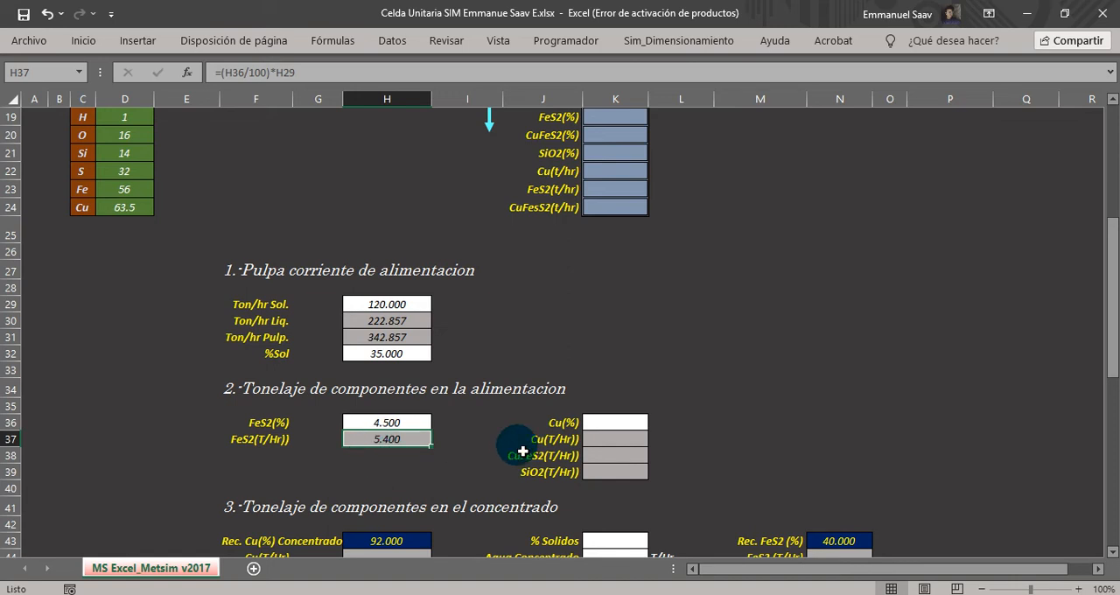
Link the Cu percentage in K36 of the feed component section to the feed table's Cu grade with =F11.
drag(1110, 367, 1085, 259)
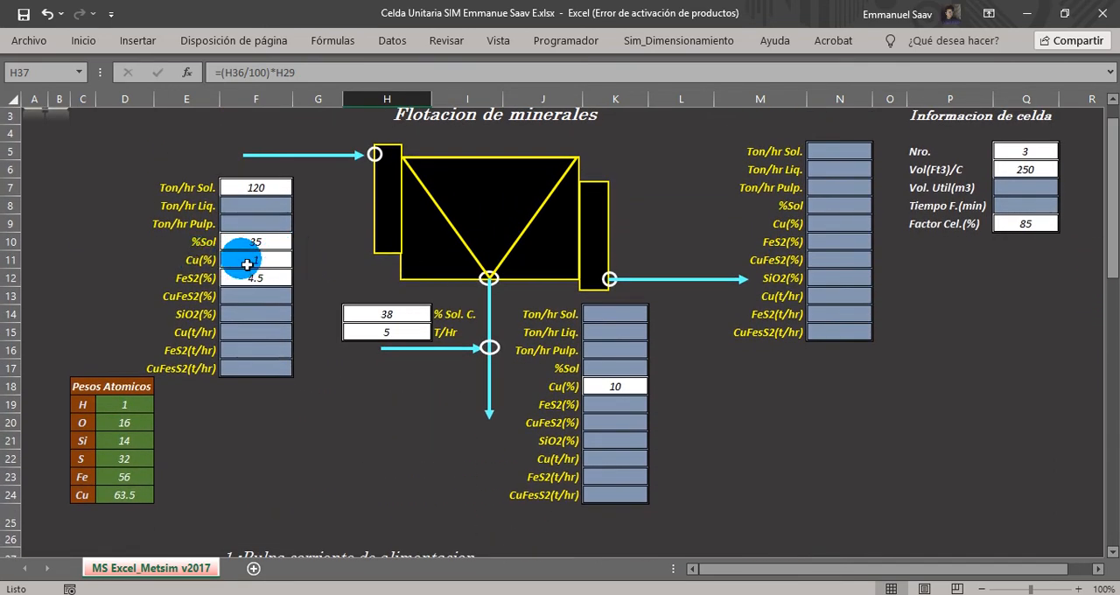
click(242, 256)
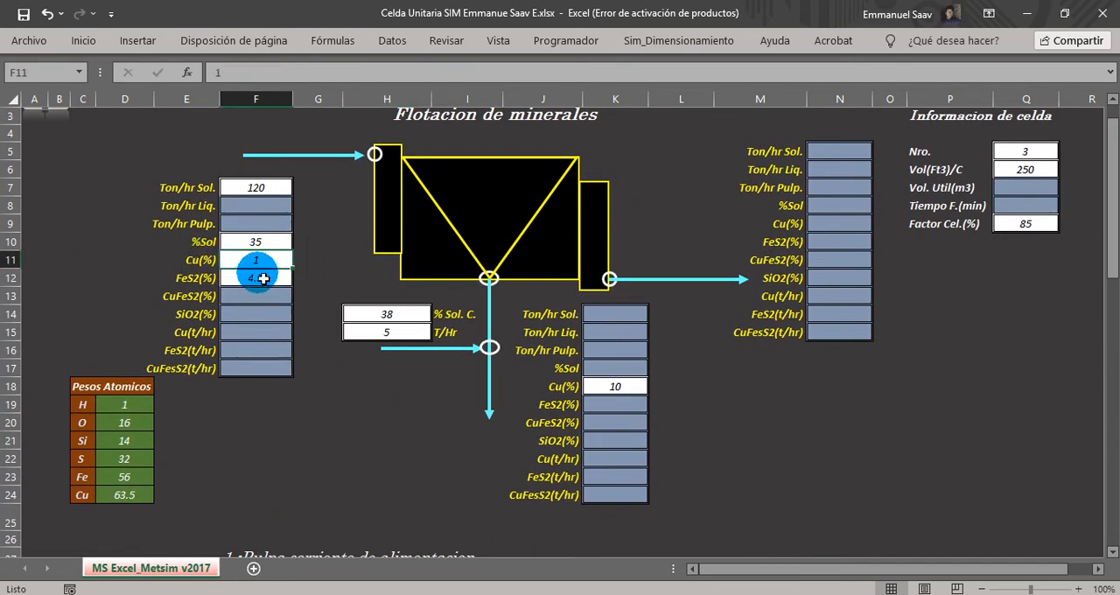
scroll(263, 280, down, 7)
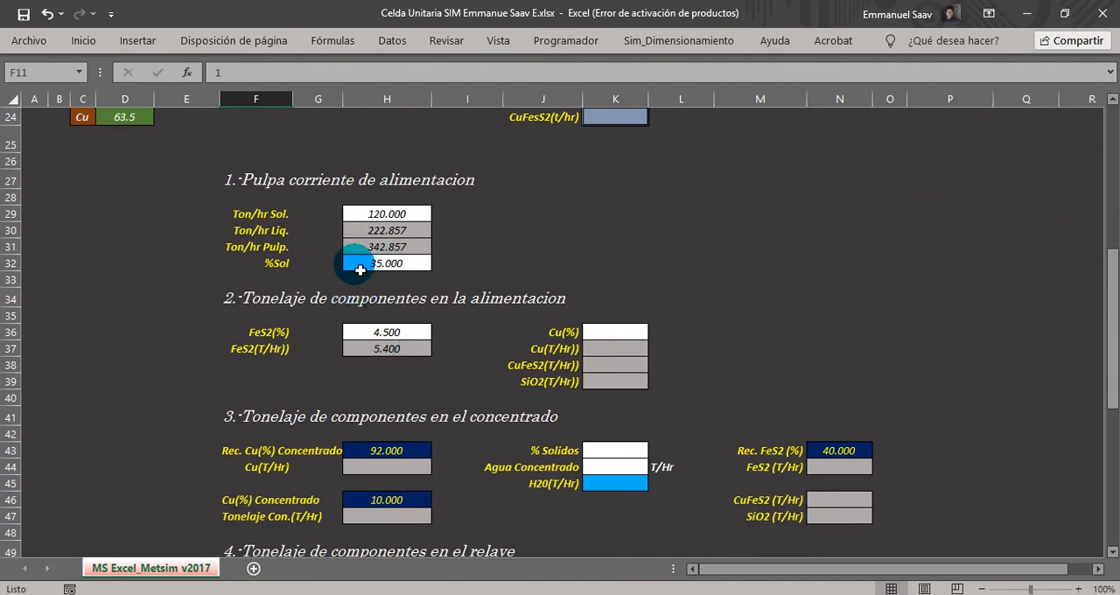
click(613, 335)
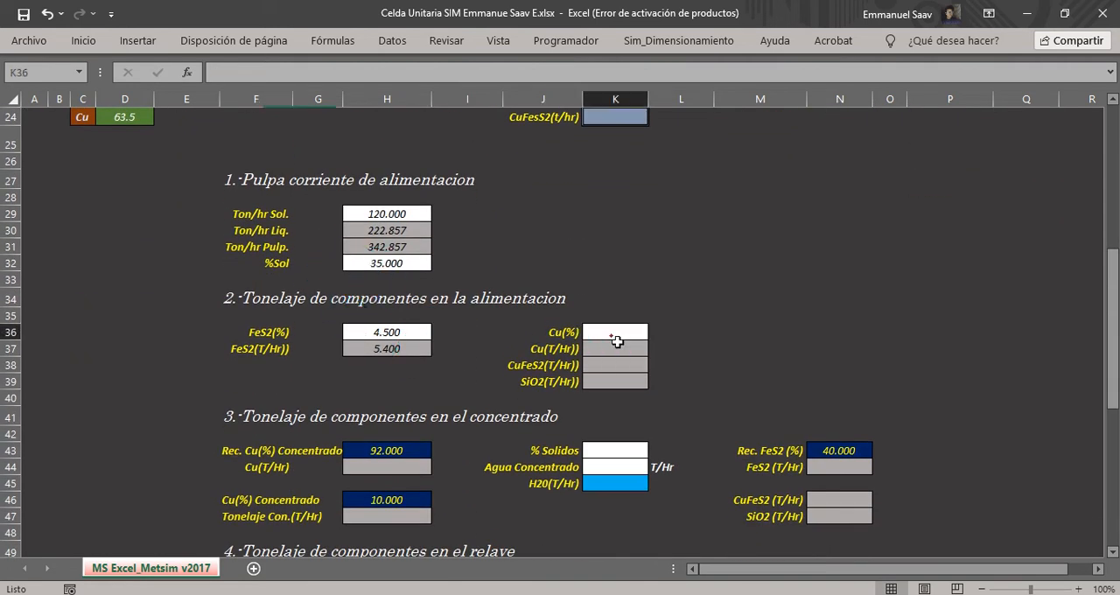
text(=)
scroll(613, 334, up, 6)
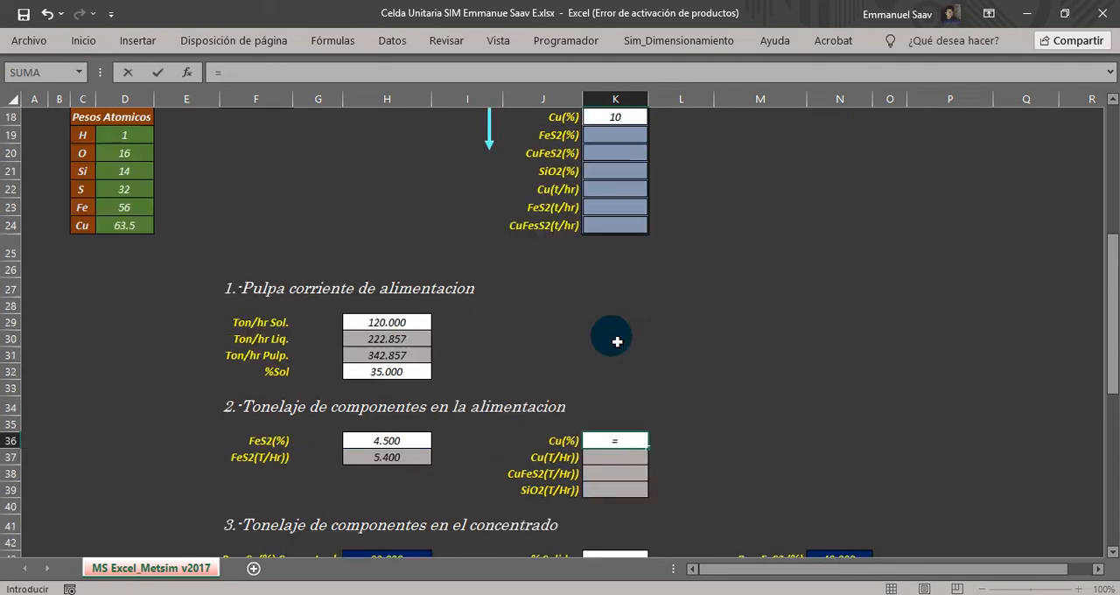
click(265, 207)
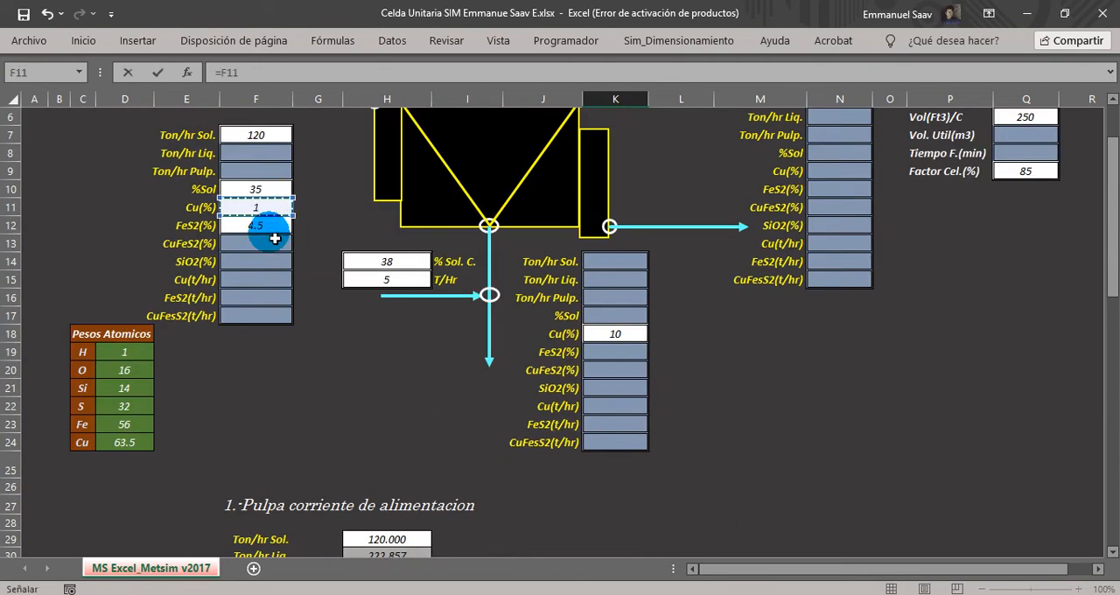
key(Return)
scroll(280, 245, down, 2)
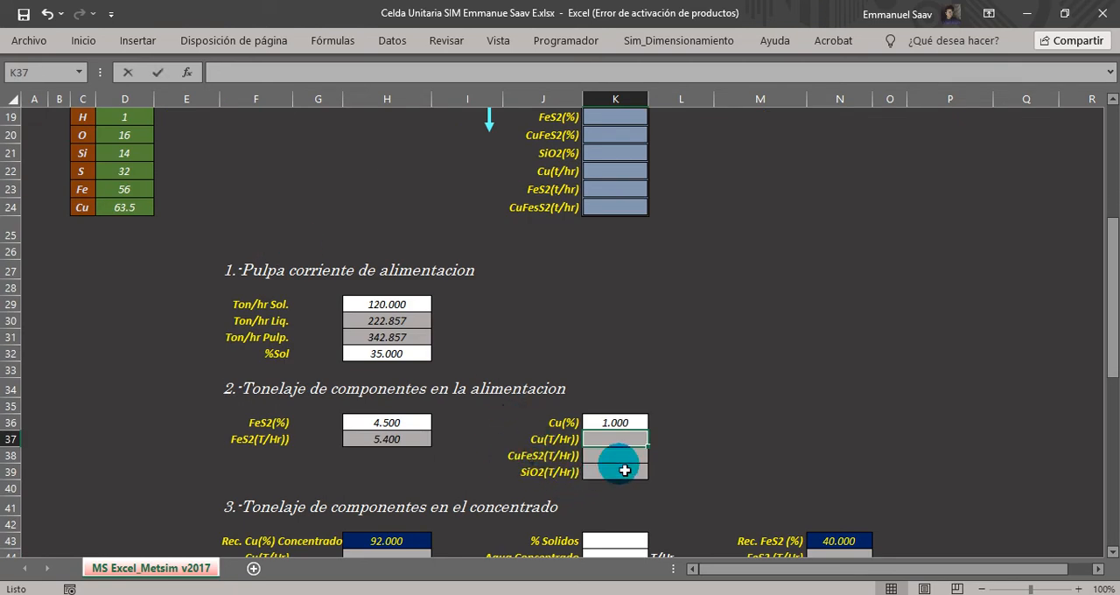
Calculate the feed's Cu tonnage in K37 with the formula =(K36/100)*H29.
text(=()
click(618, 424)
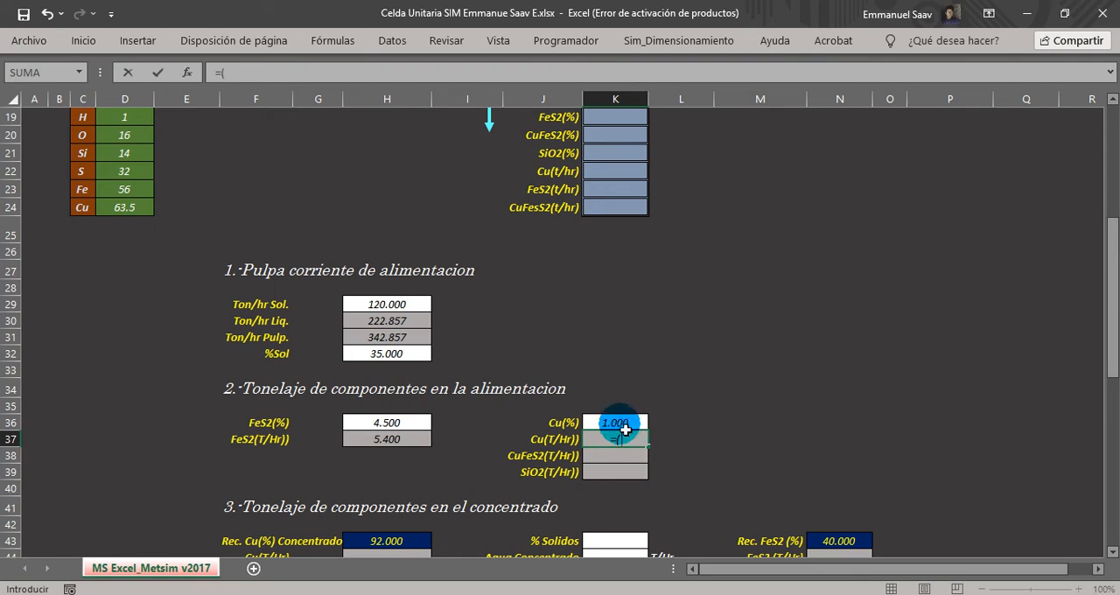
text(/100))
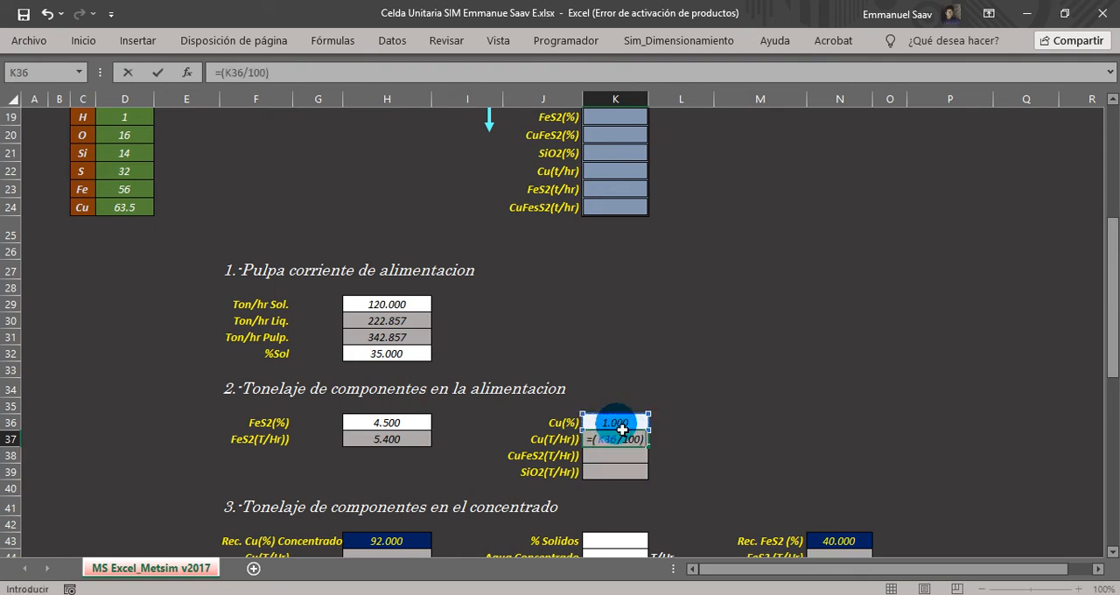
text(*)
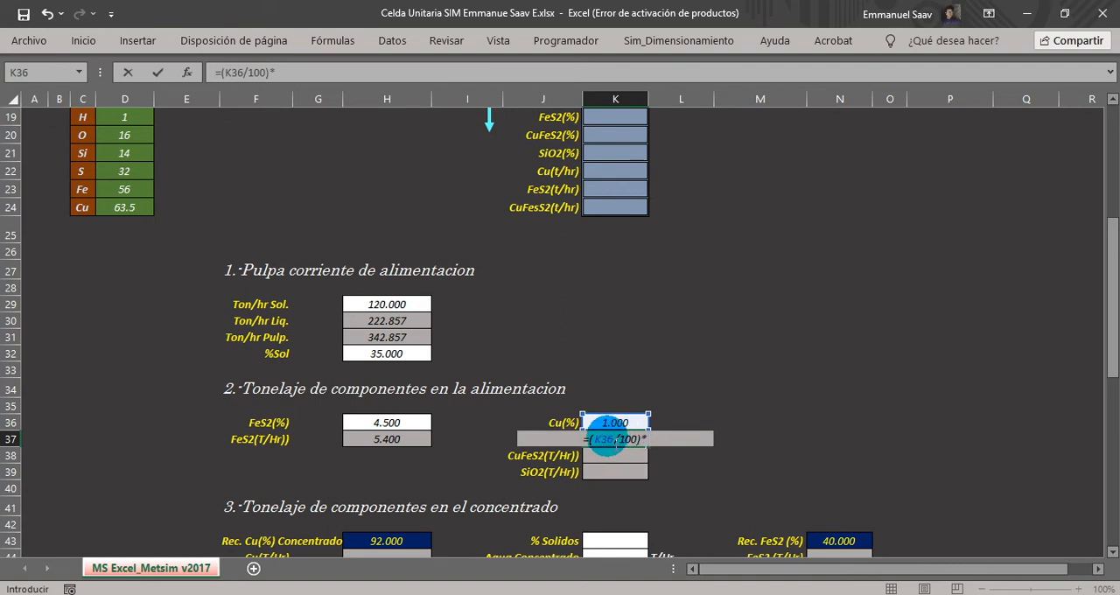
click(388, 306)
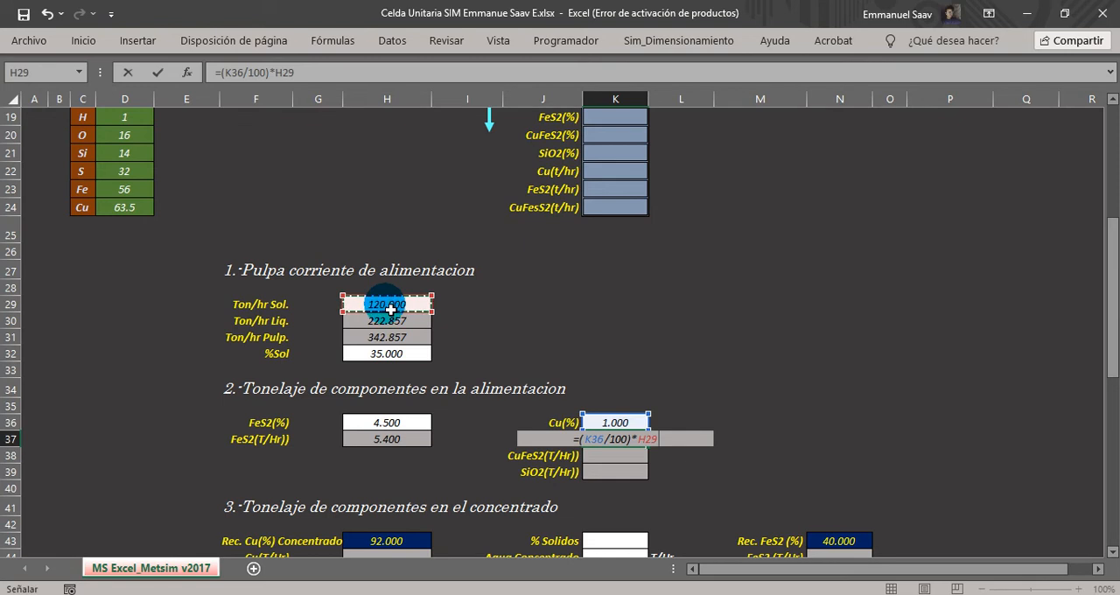
key(Return)
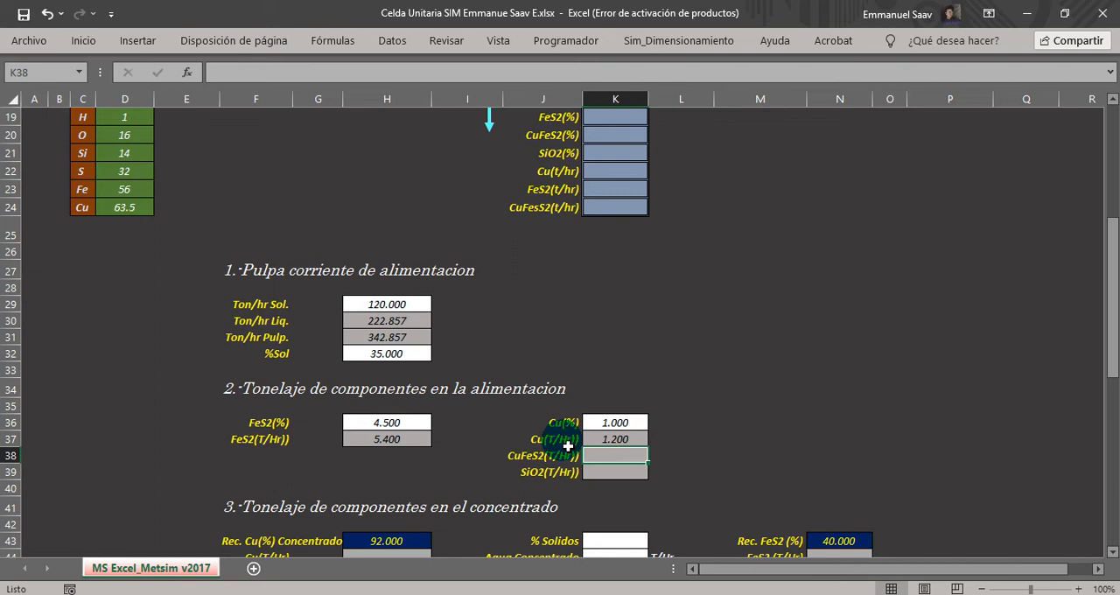
Calculate the feed's CuFeS2 tonnage in K38 from the Cu tonnage and atomic weights with =(K37/D24)*(D24+D23+(2*D22)).
click(522, 461)
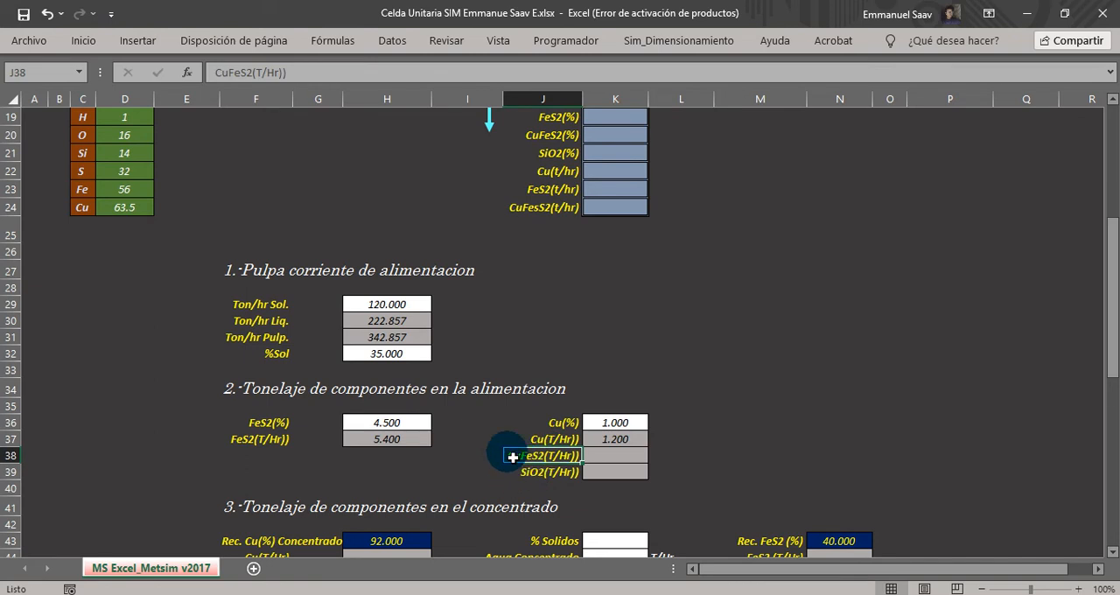
click(602, 459)
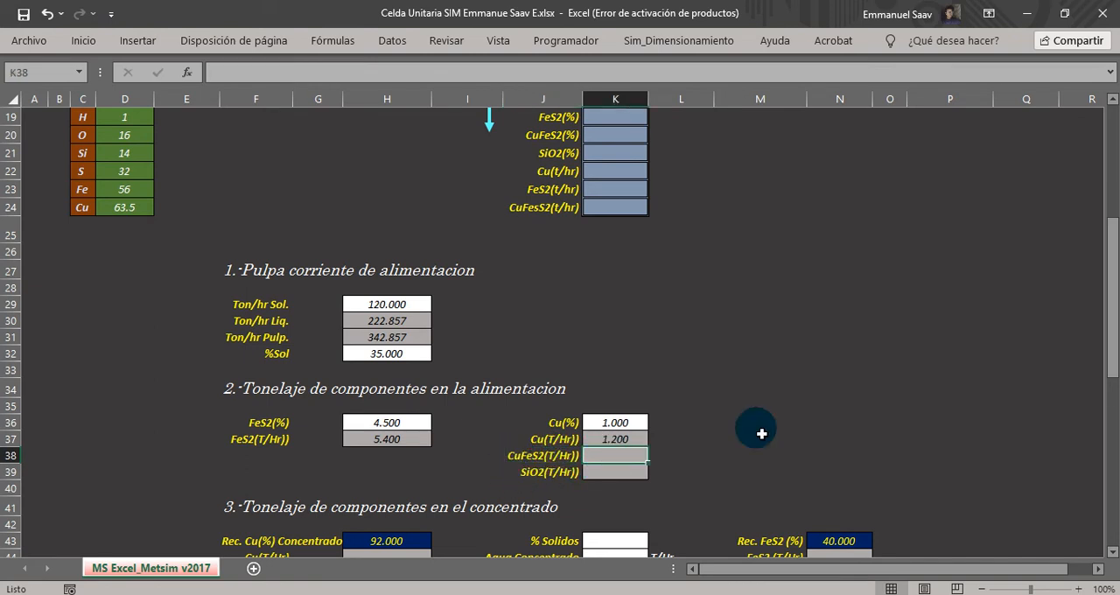
drag(1110, 366, 1107, 352)
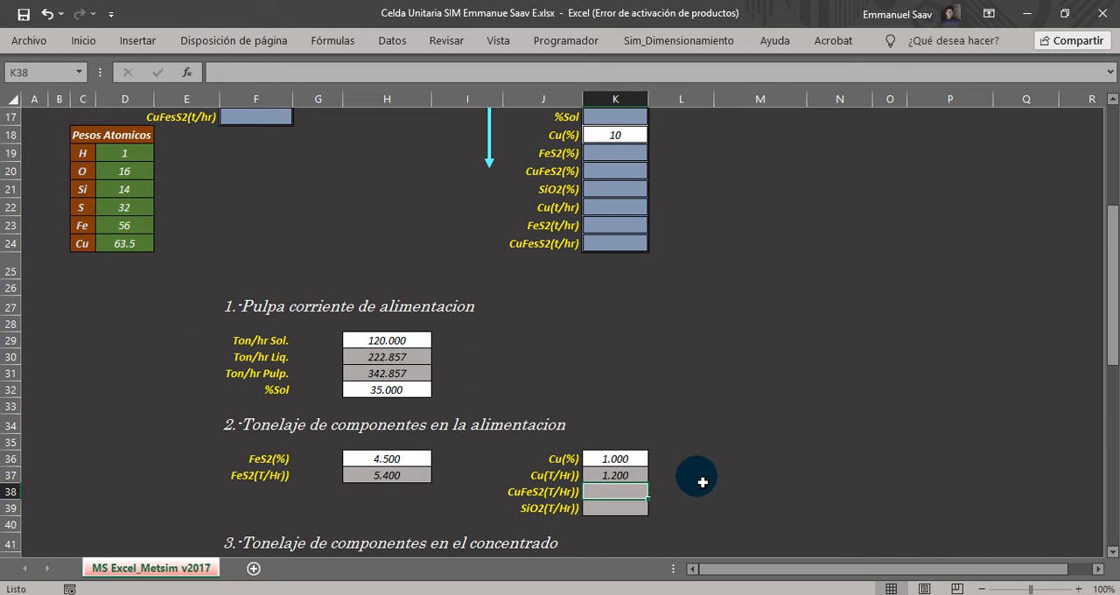
click(617, 475)
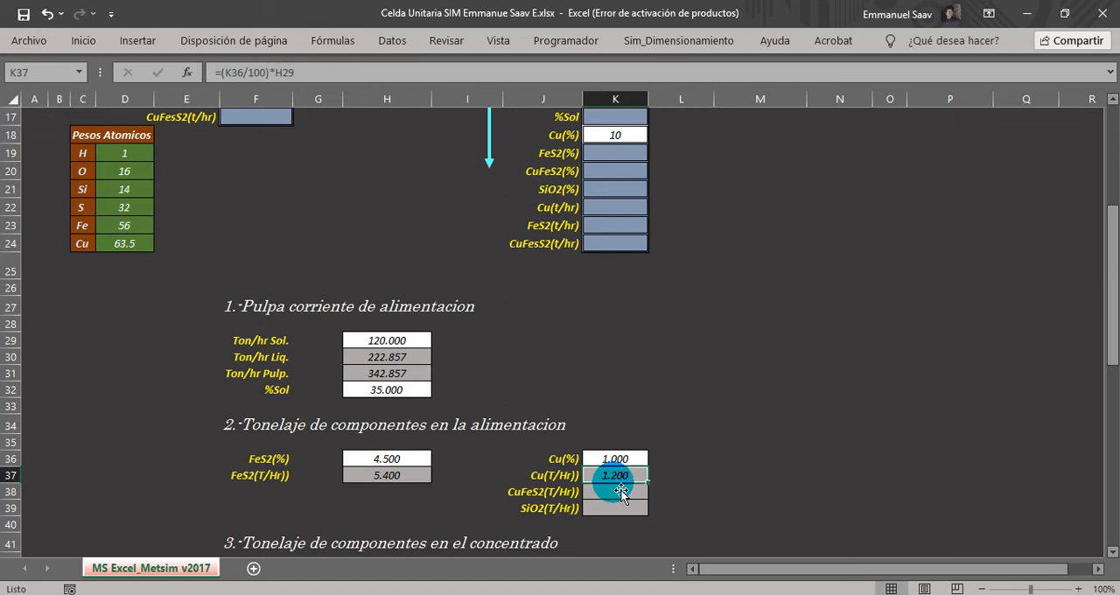
click(615, 495)
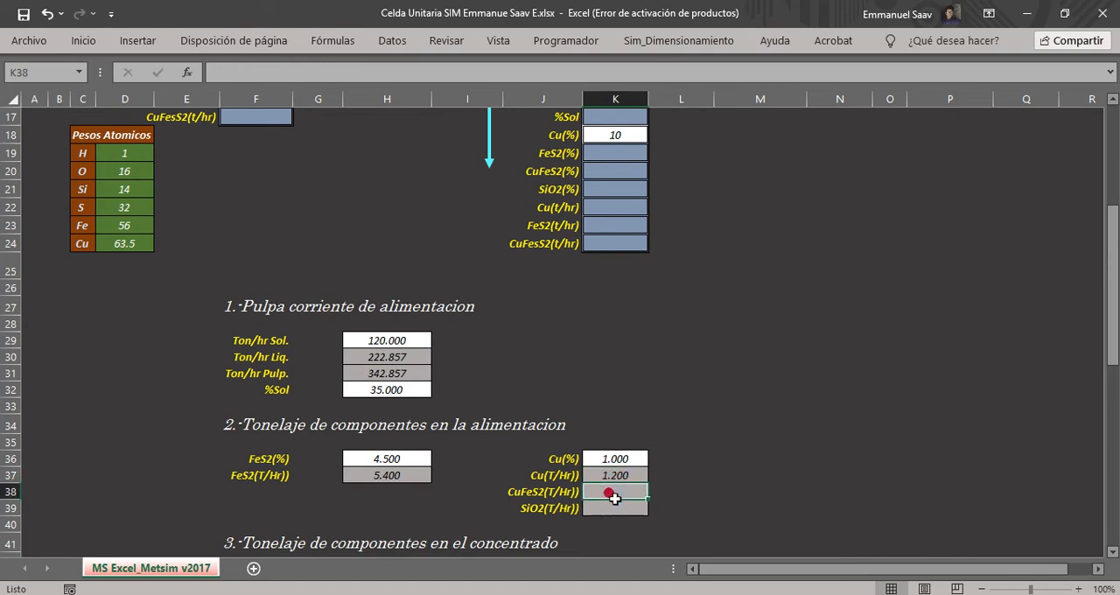
text(=)
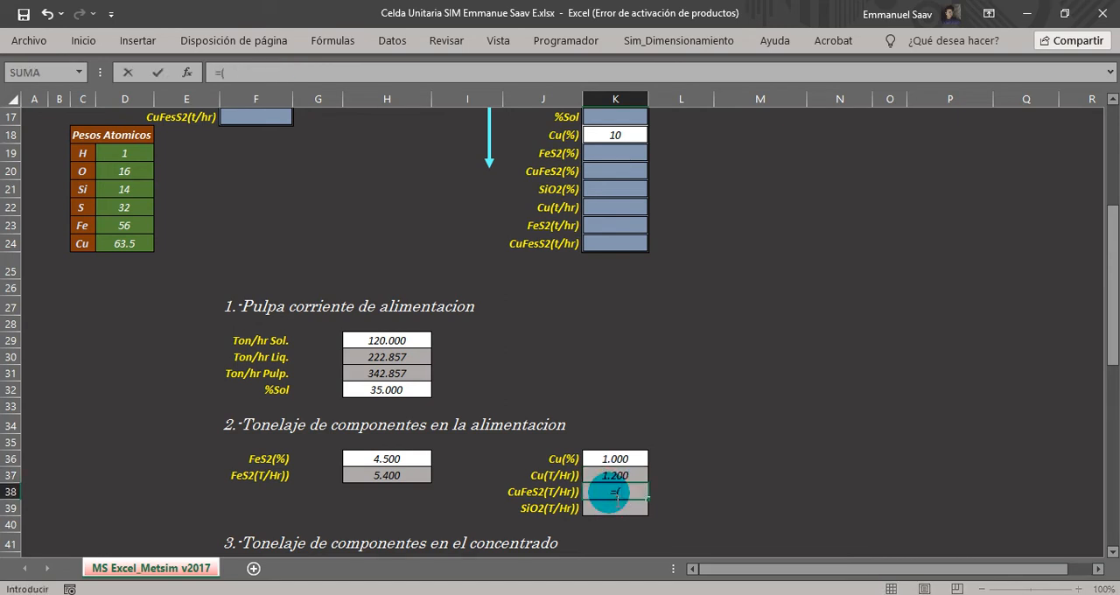
text(()
click(615, 475)
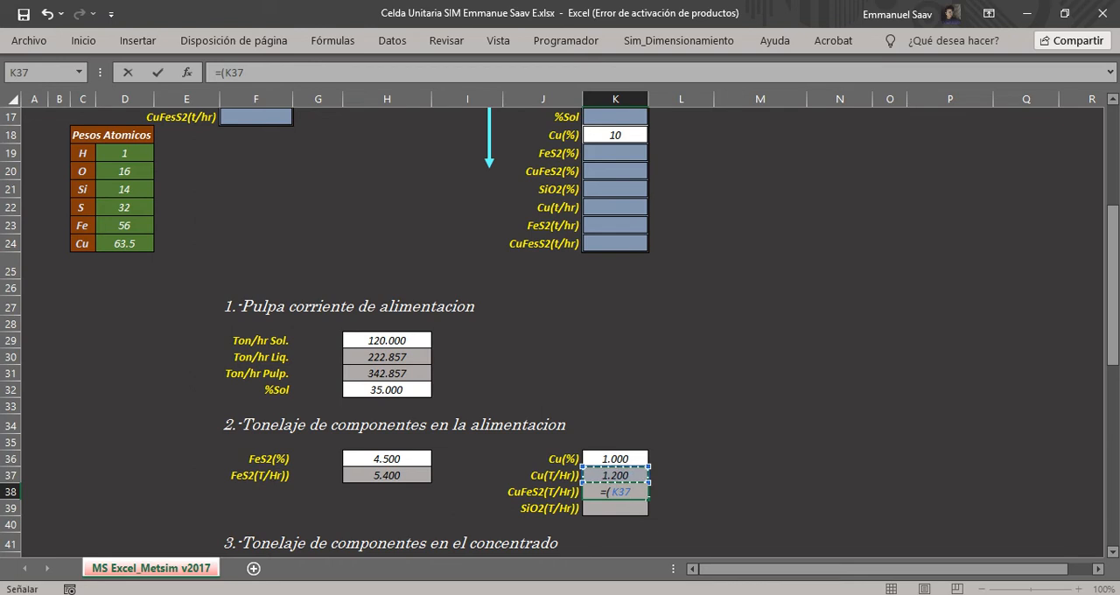
text(/)
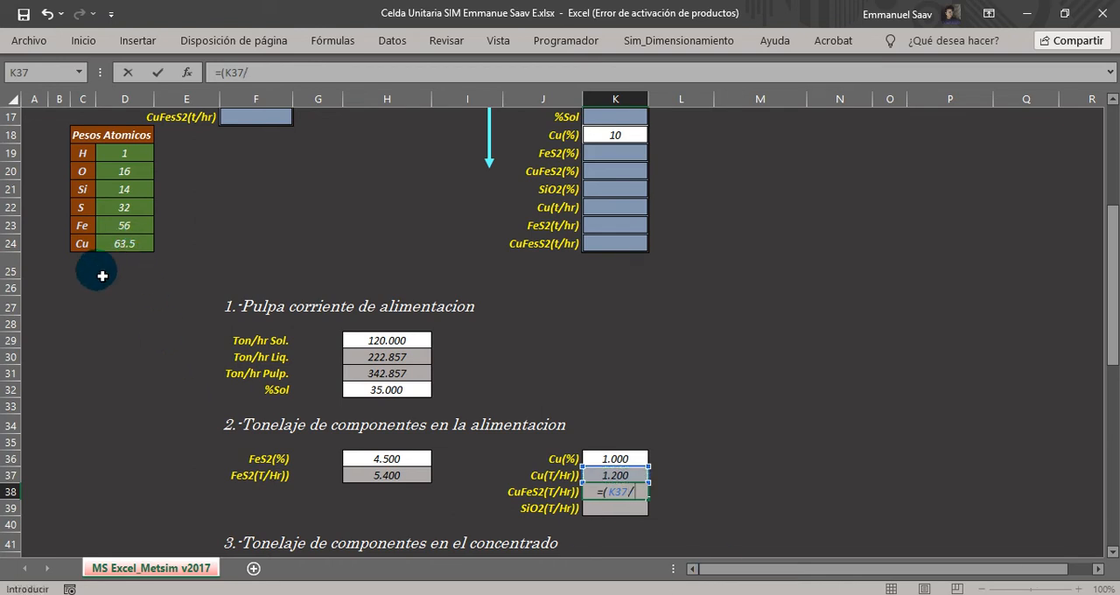
click(118, 251)
text()*()
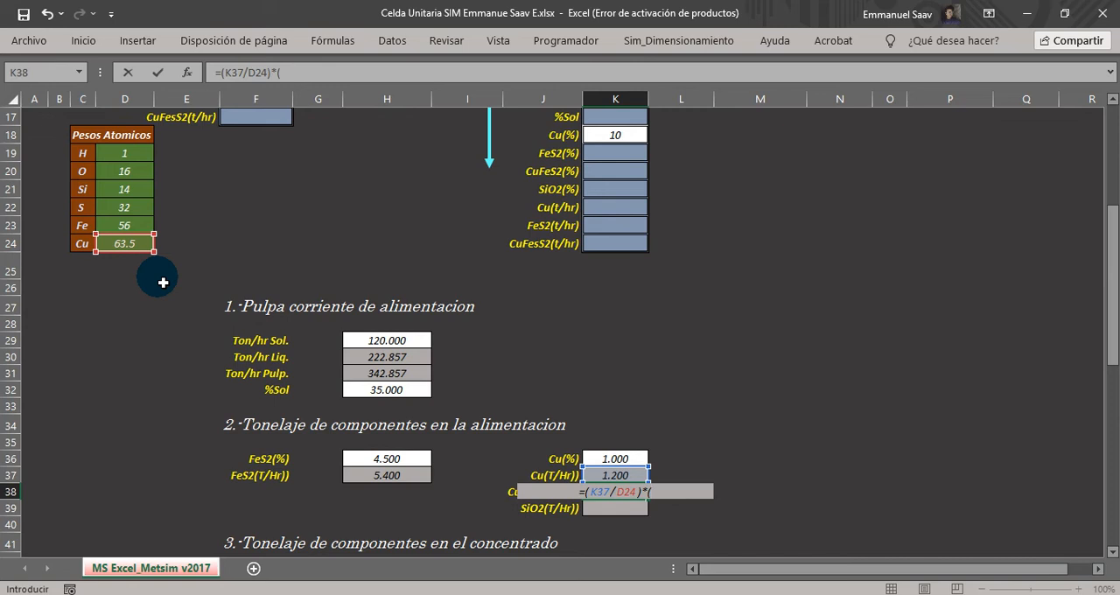
click(128, 248)
text(+)
click(127, 227)
text(+)
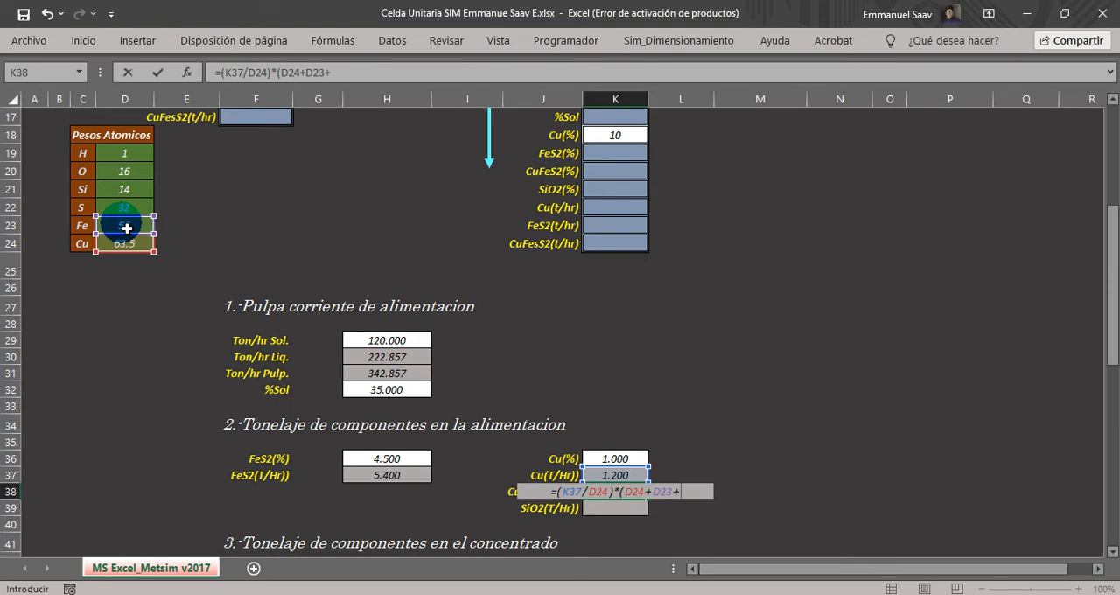
text((2*)
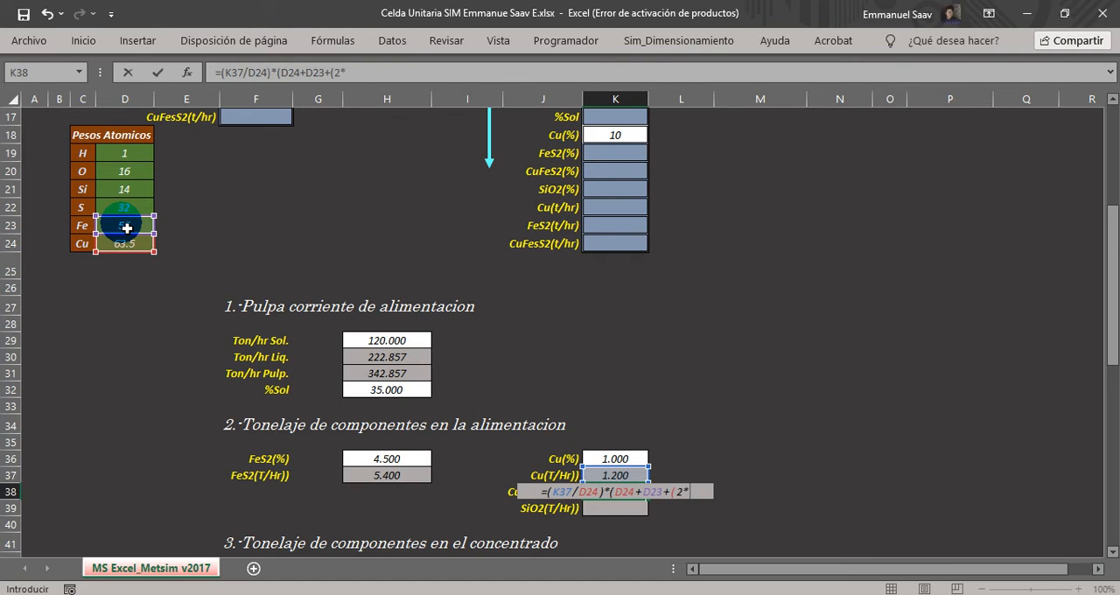
click(128, 215)
text())
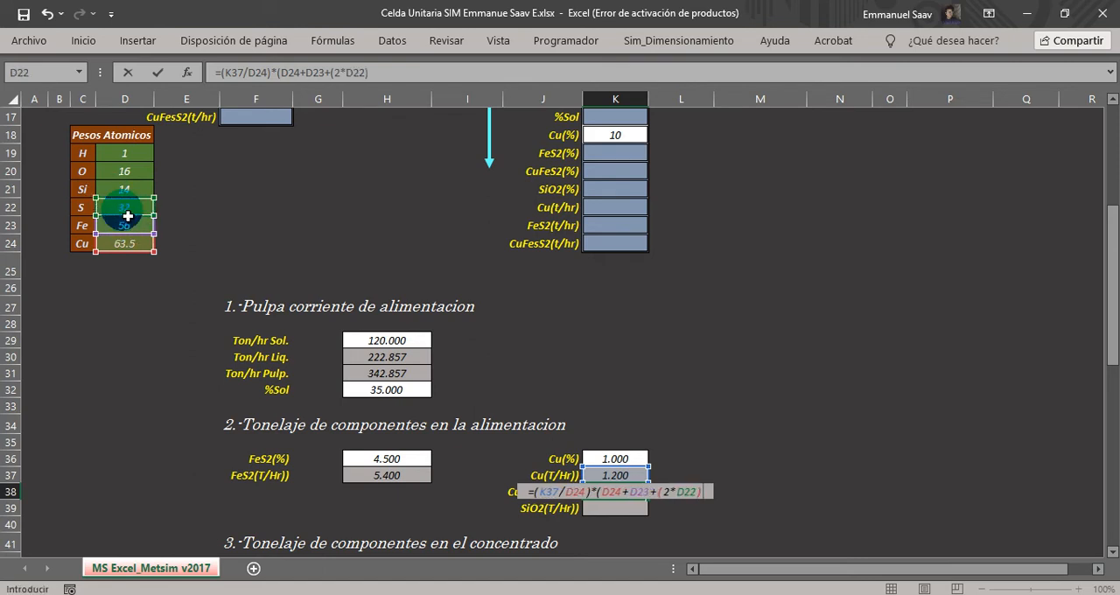
text())
key(Return)
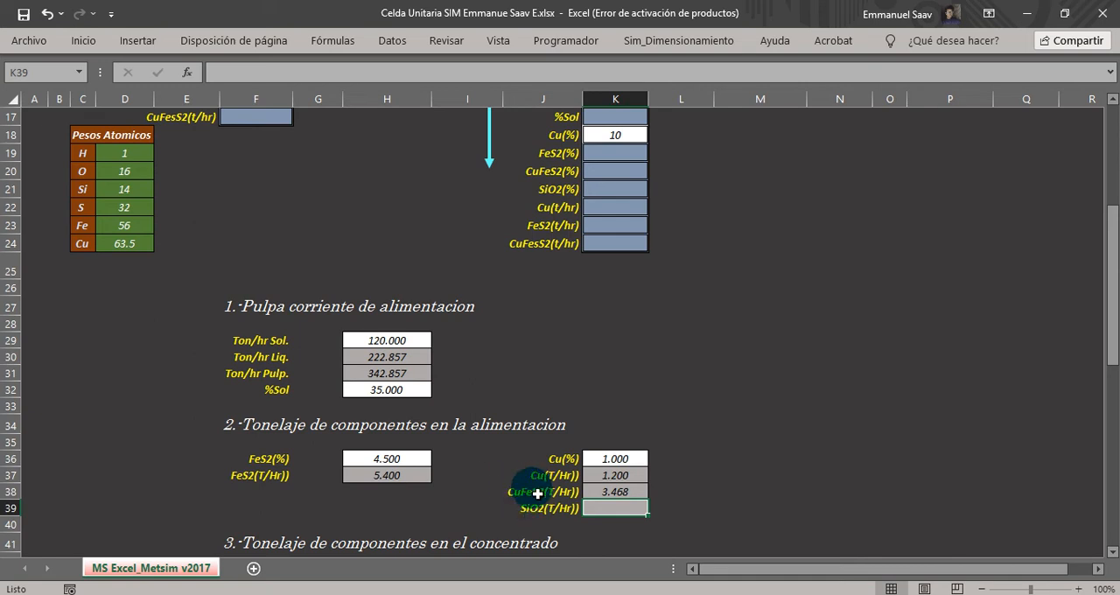
click(603, 492)
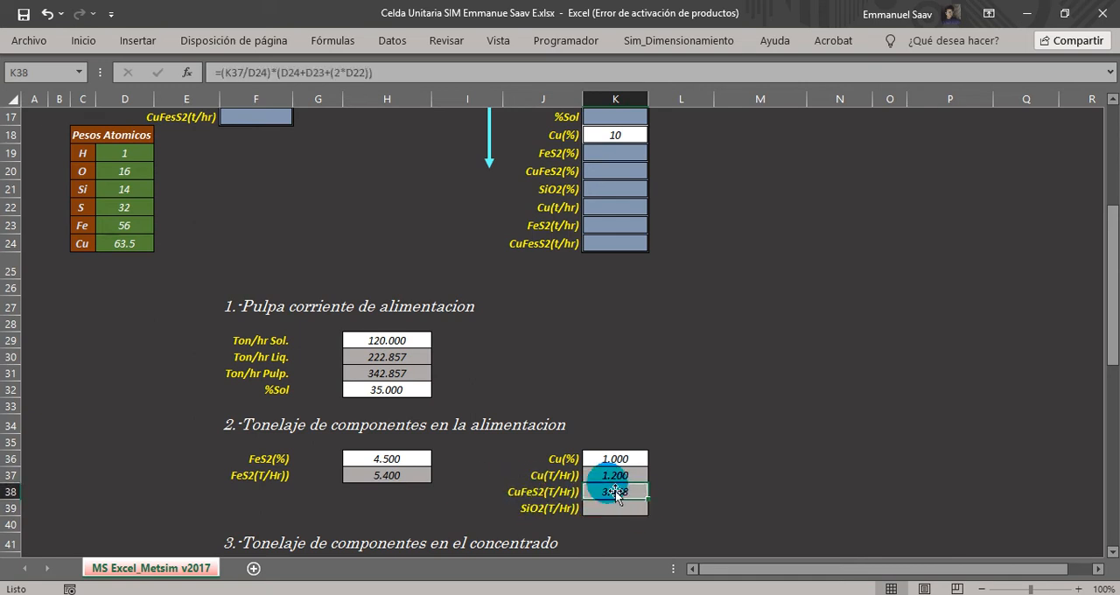
click(604, 509)
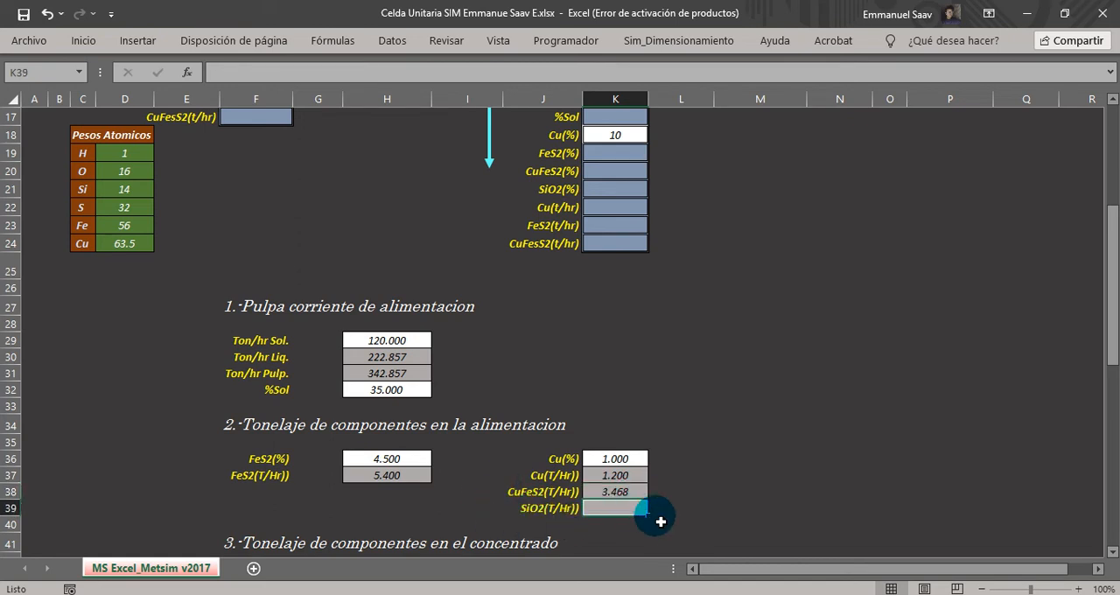
Calculate the feed's SiO2 tonnage in K39 by subtracting FeS2 and CuFeS2 from the feed solids with =H29-H37-K38.
text(=)
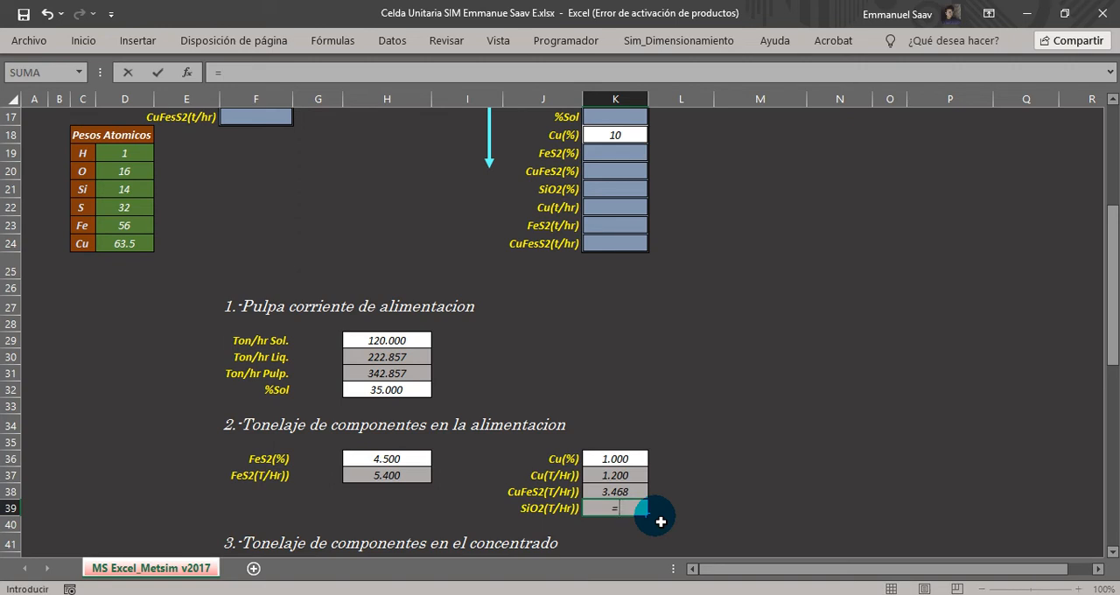
click(375, 343)
text(-)
click(392, 491)
text(-)
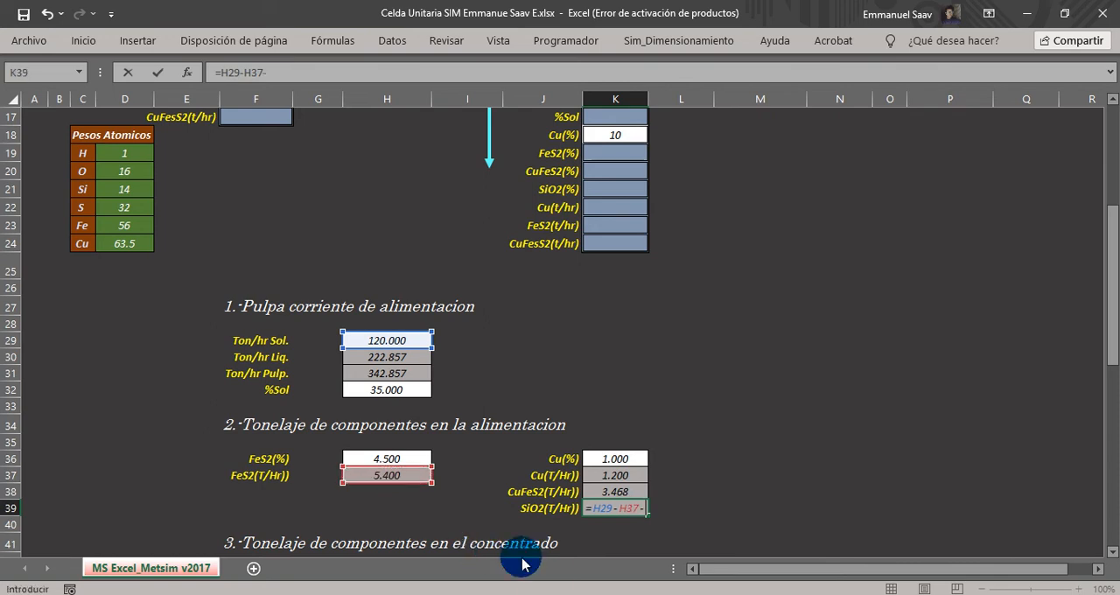
click(615, 496)
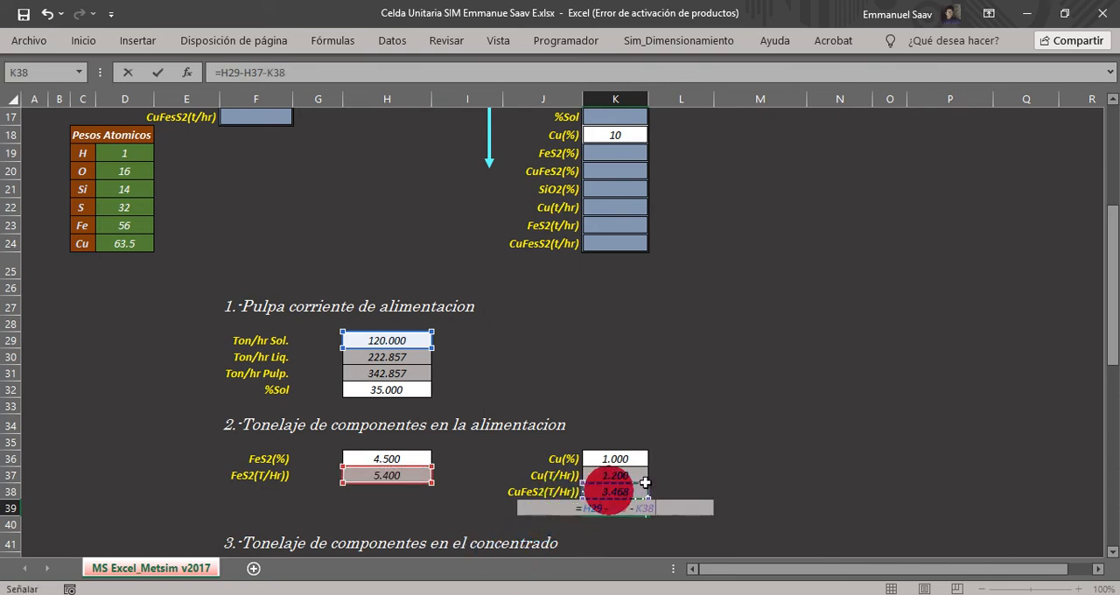
key(Return)
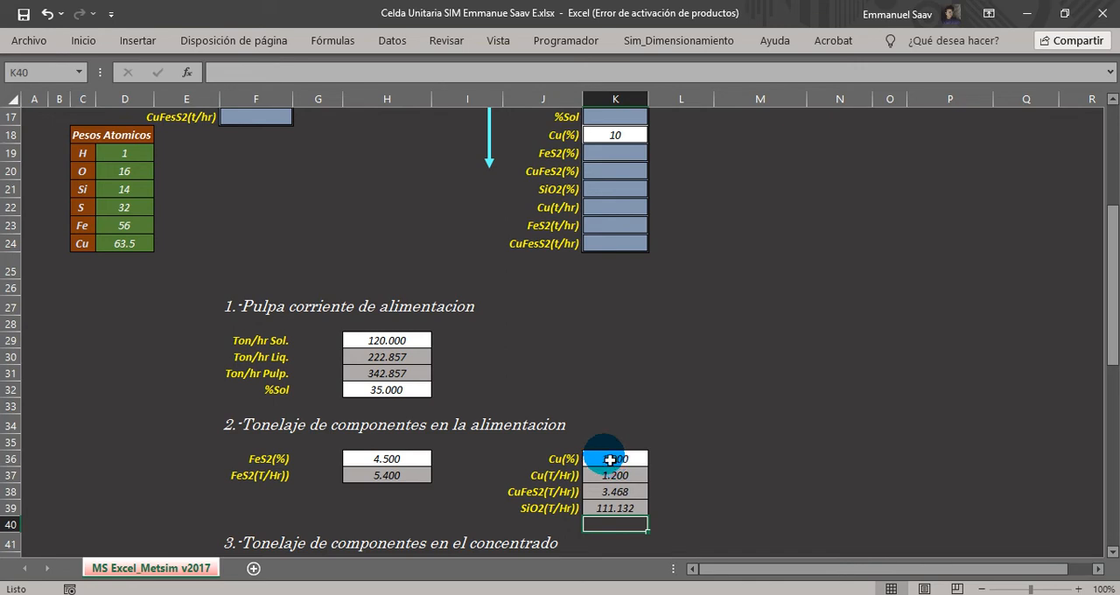
click(387, 475)
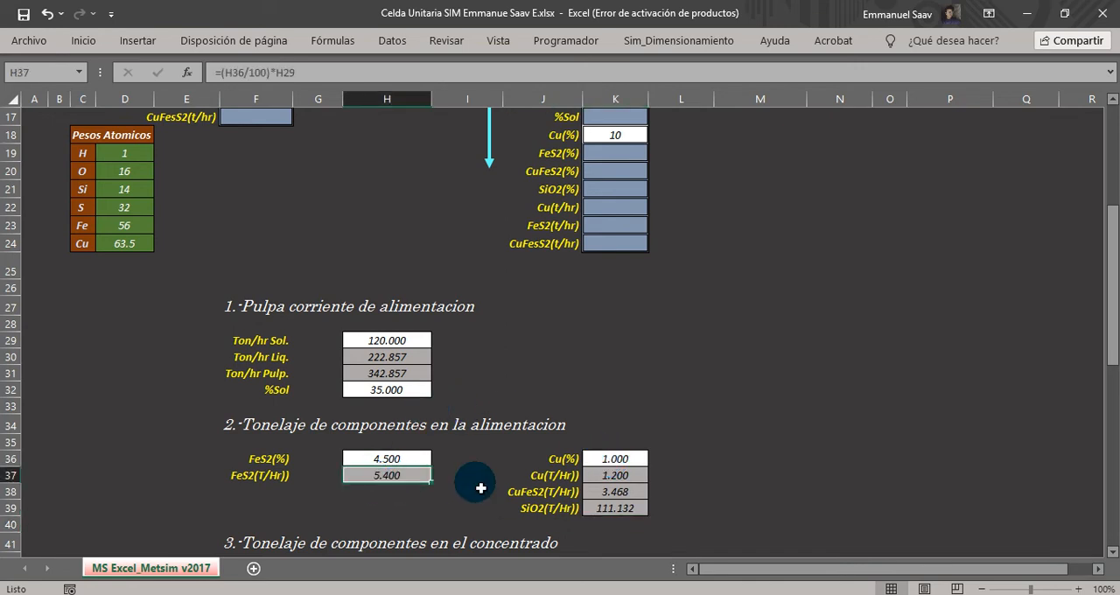
click(615, 492)
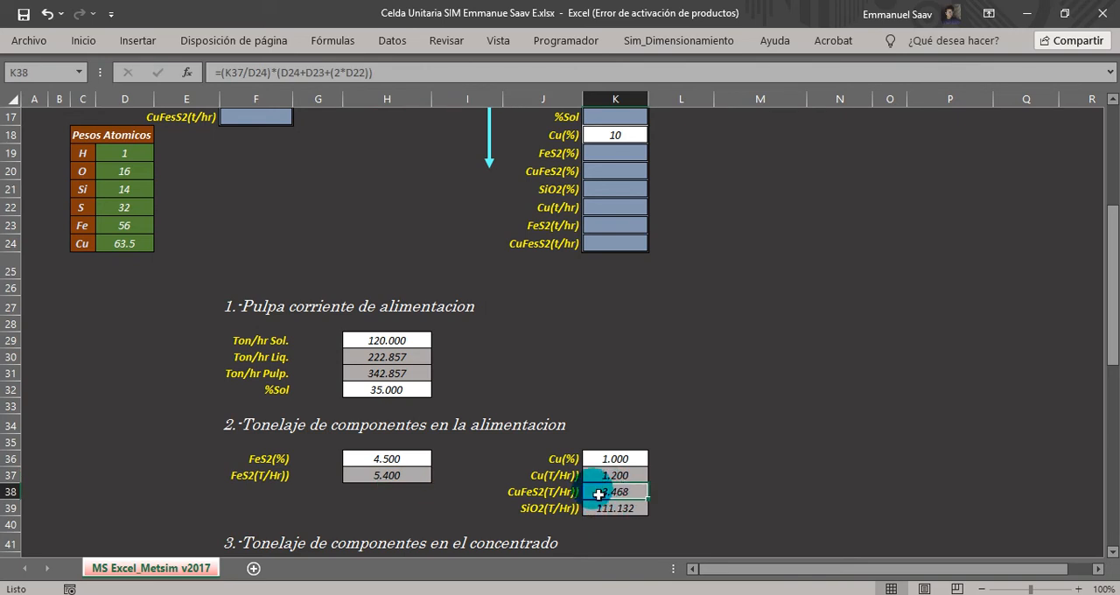
click(602, 509)
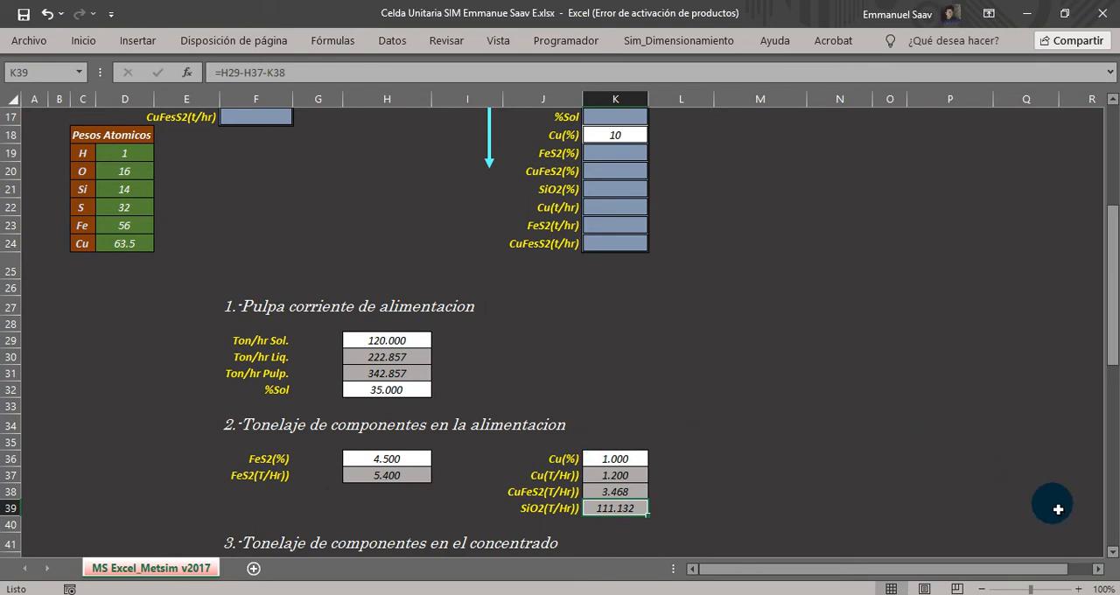
Review the concentrate component section's Cu recovery, Cu grade and FeS2 recovery inputs in H43, H46 and N43.
click(1112, 551)
drag(1111, 552, 1111, 551)
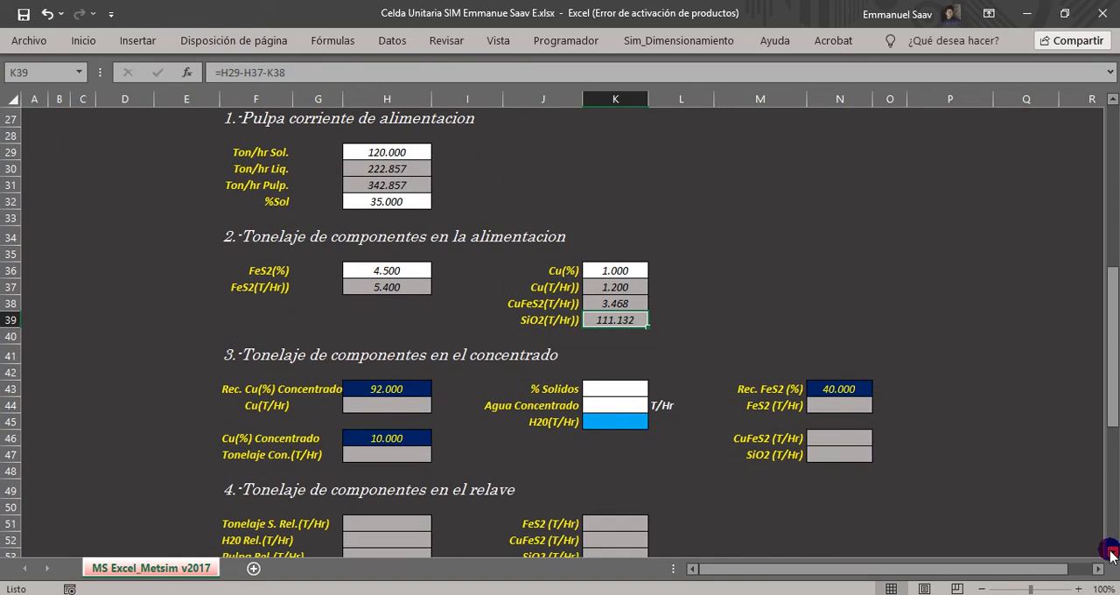
click(243, 361)
drag(243, 362, 565, 359)
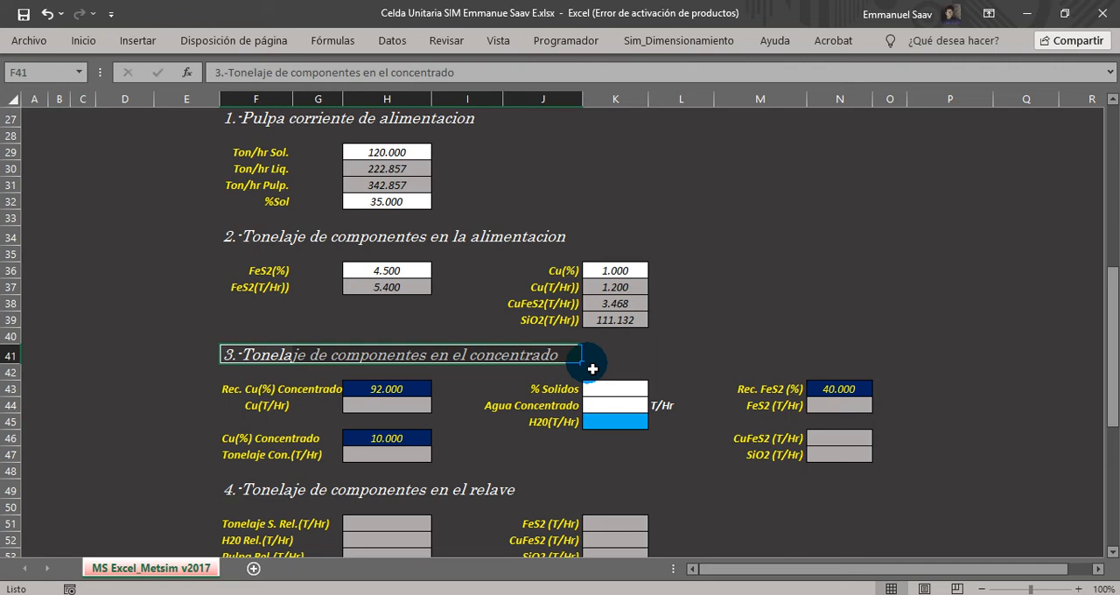
click(226, 388)
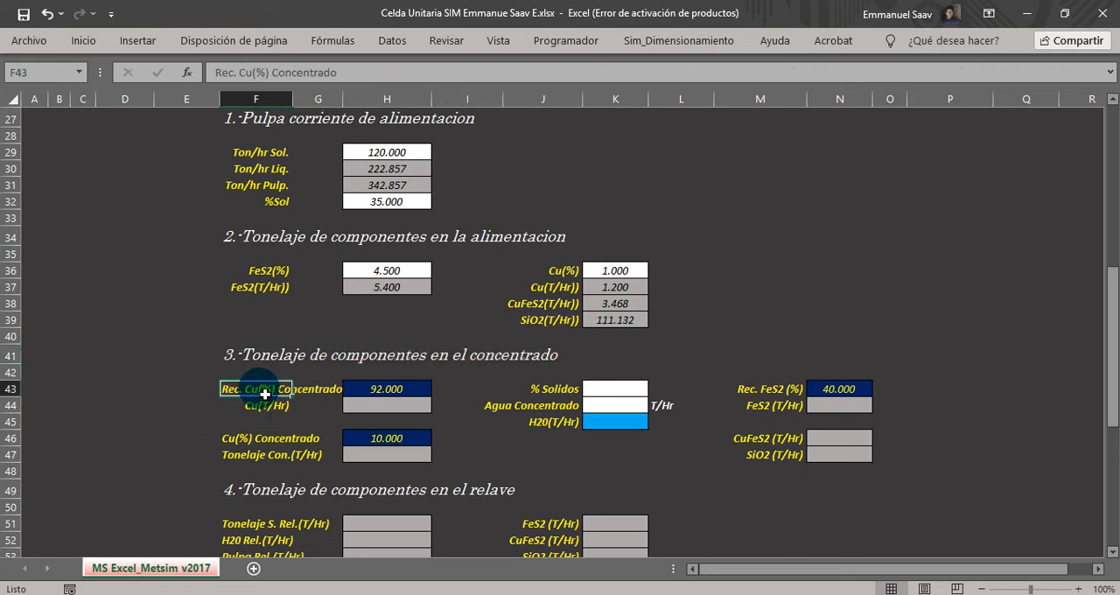
drag(265, 394, 322, 396)
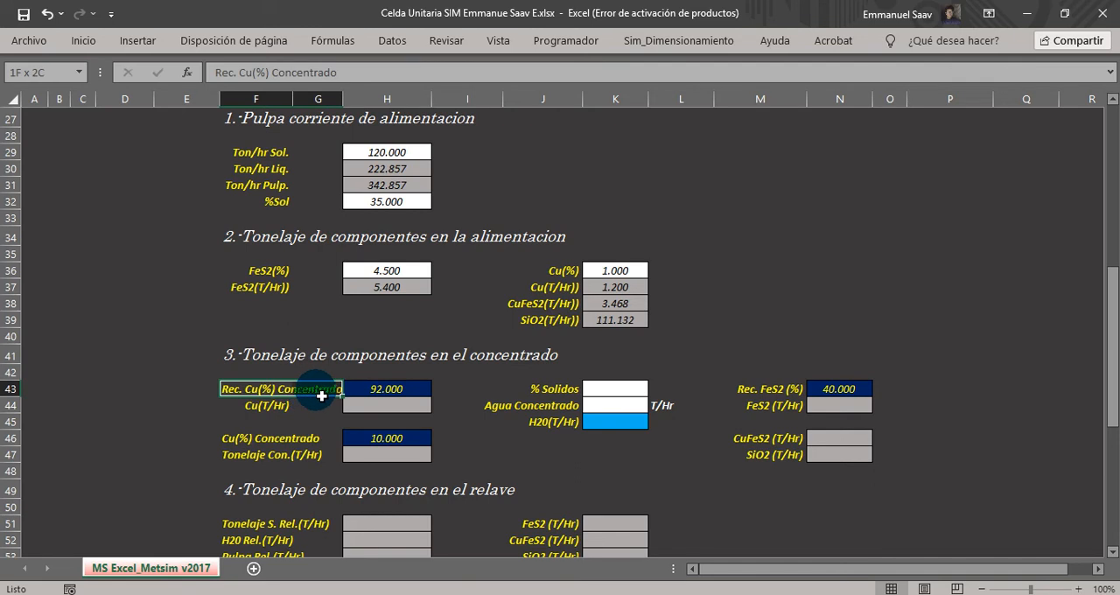
click(236, 440)
drag(298, 443, 322, 443)
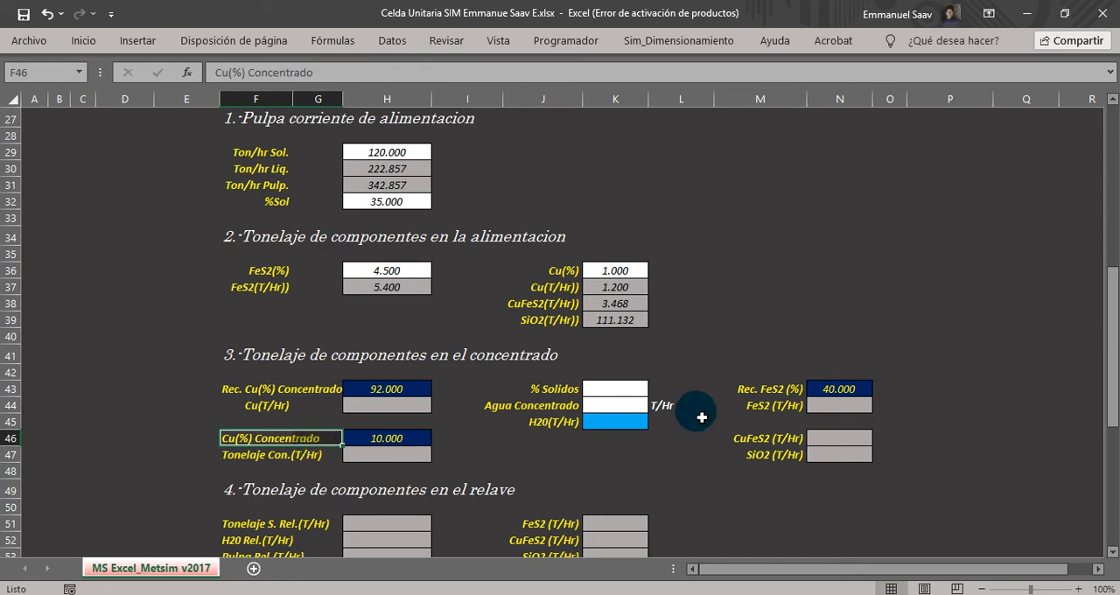
click(758, 390)
drag(759, 393, 832, 393)
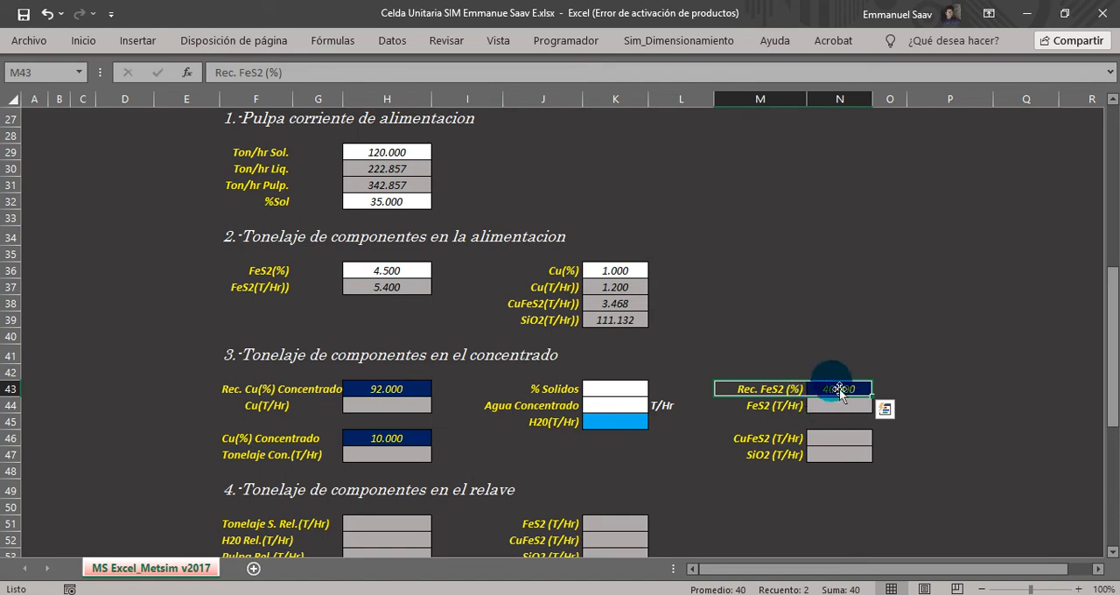
click(381, 390)
click(396, 433)
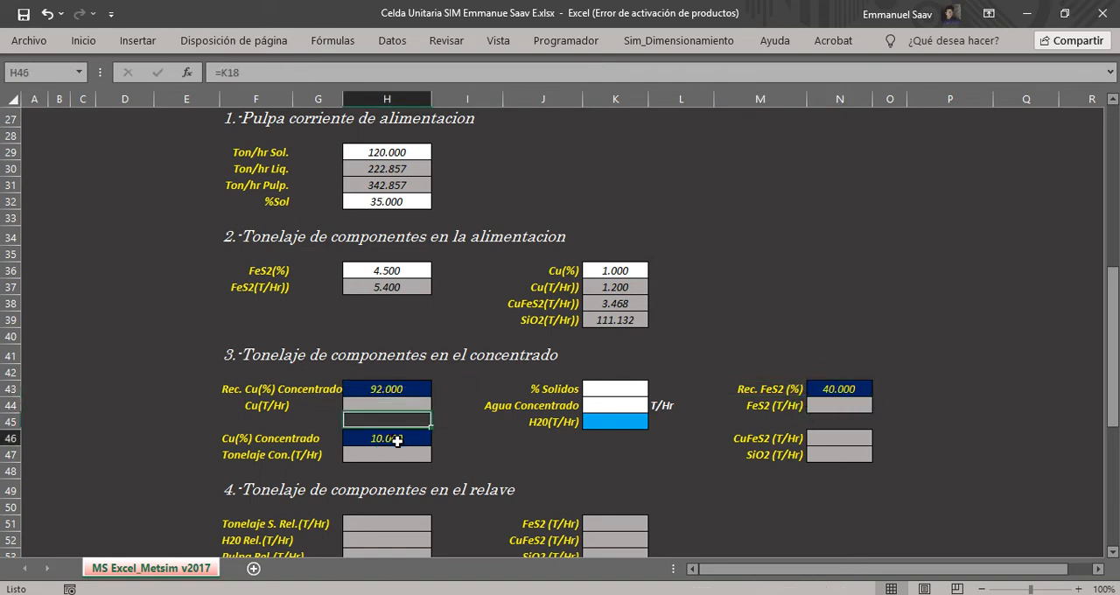
click(389, 389)
click(398, 435)
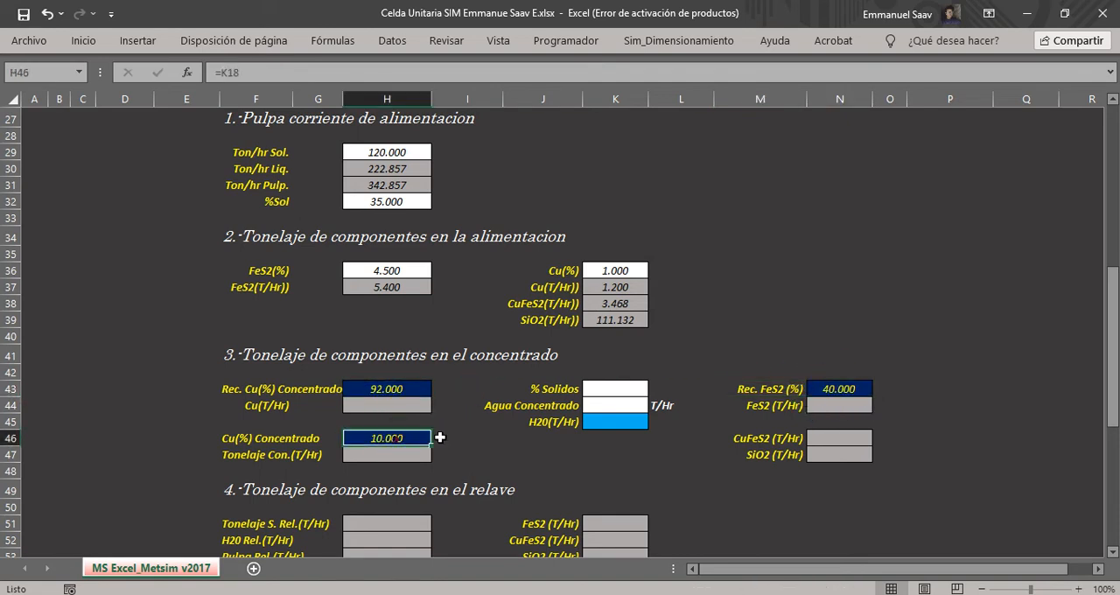
click(826, 390)
Switch to METSIM and check the flotation cell's recovery settings, closing its dialog and returning to the Excel workbook.
key(alt+Tab)
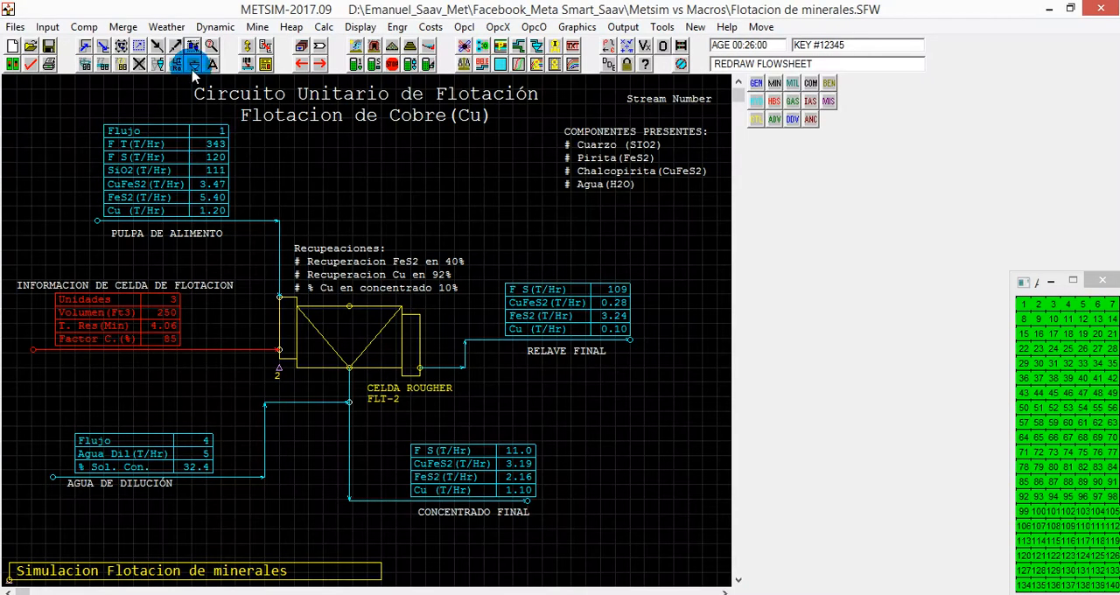
click(193, 64)
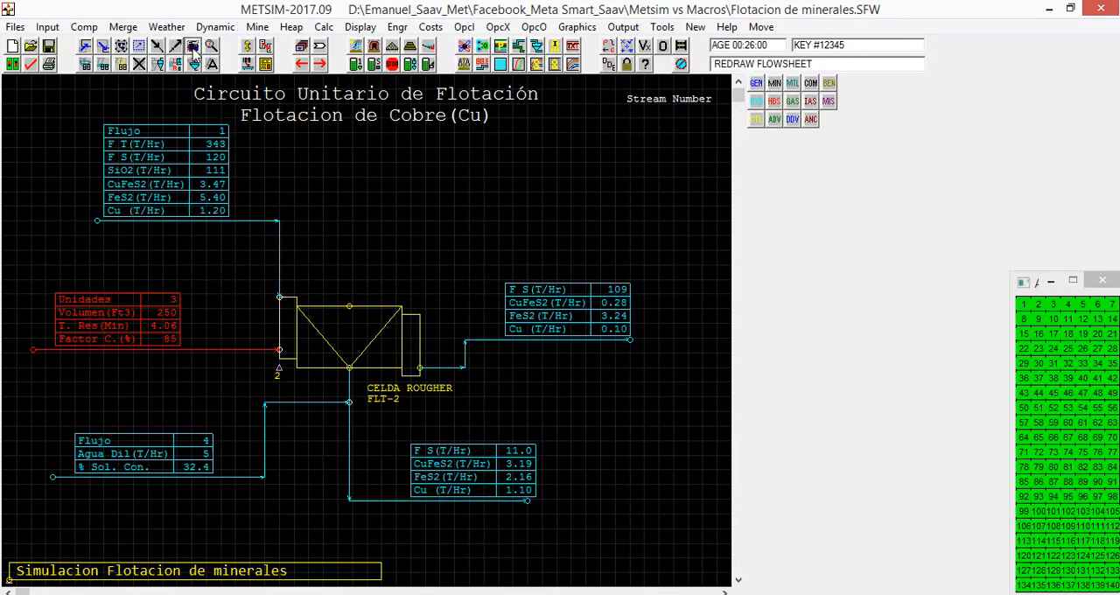
double_click(273, 367)
drag(194, 13, 484, 45)
click(453, 59)
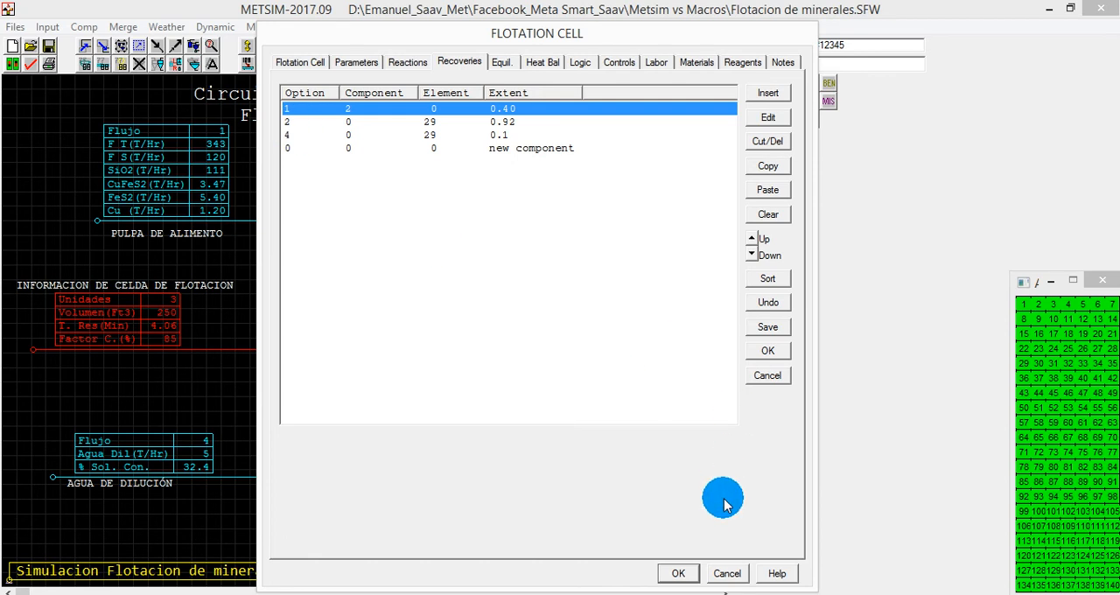
click(690, 574)
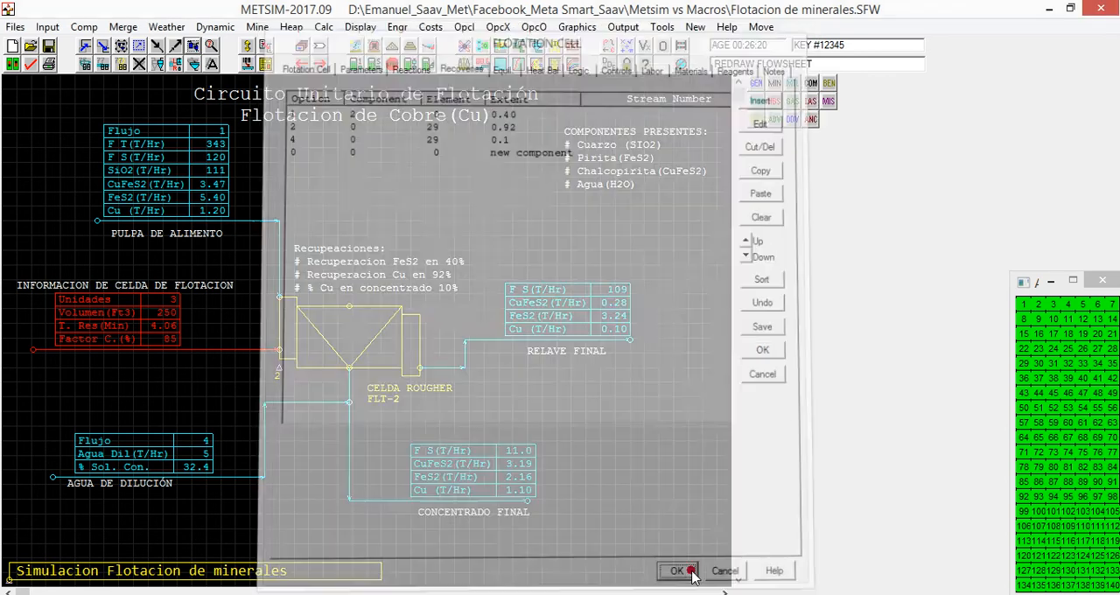
key(alt+Tab)
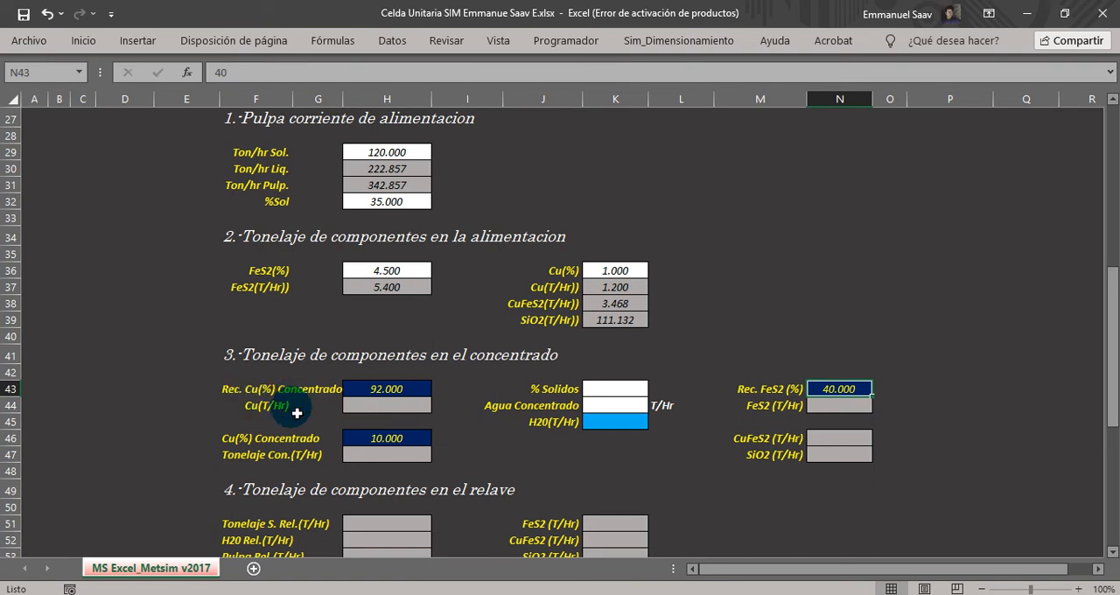
Calculate the concentrate's Cu tonnage in H44 from the Cu recovery and feed Cu tonnage with =(H43/100)*K37.
click(374, 405)
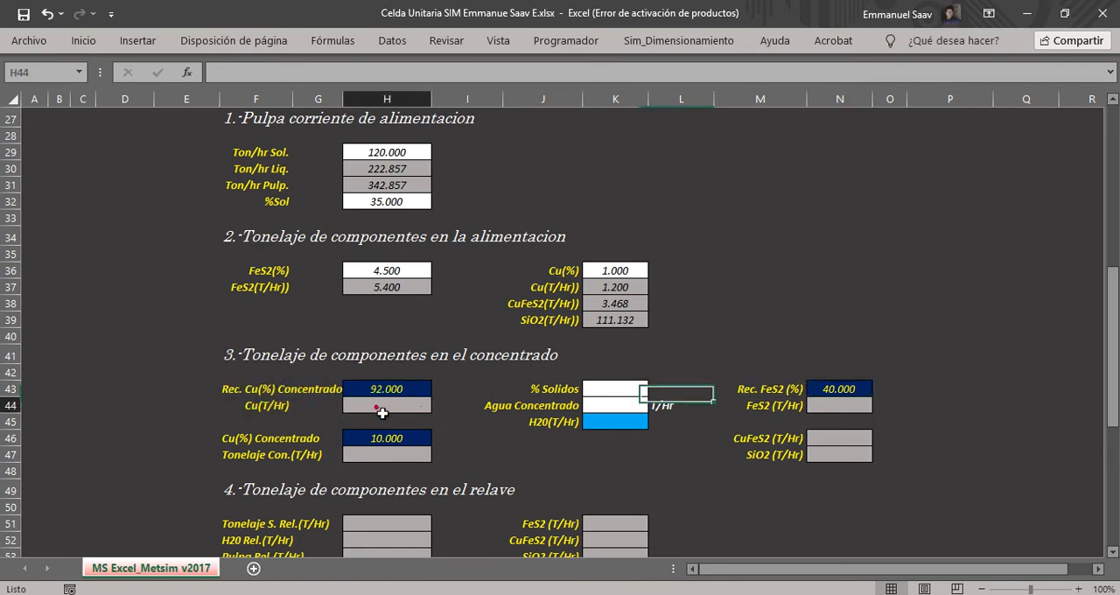
text(=()
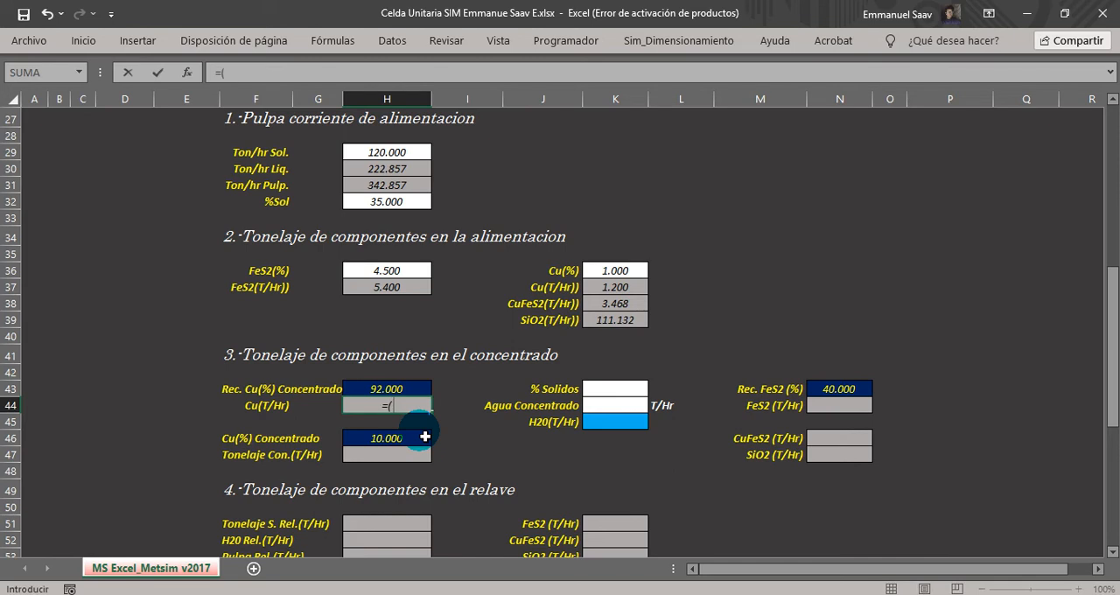
click(389, 390)
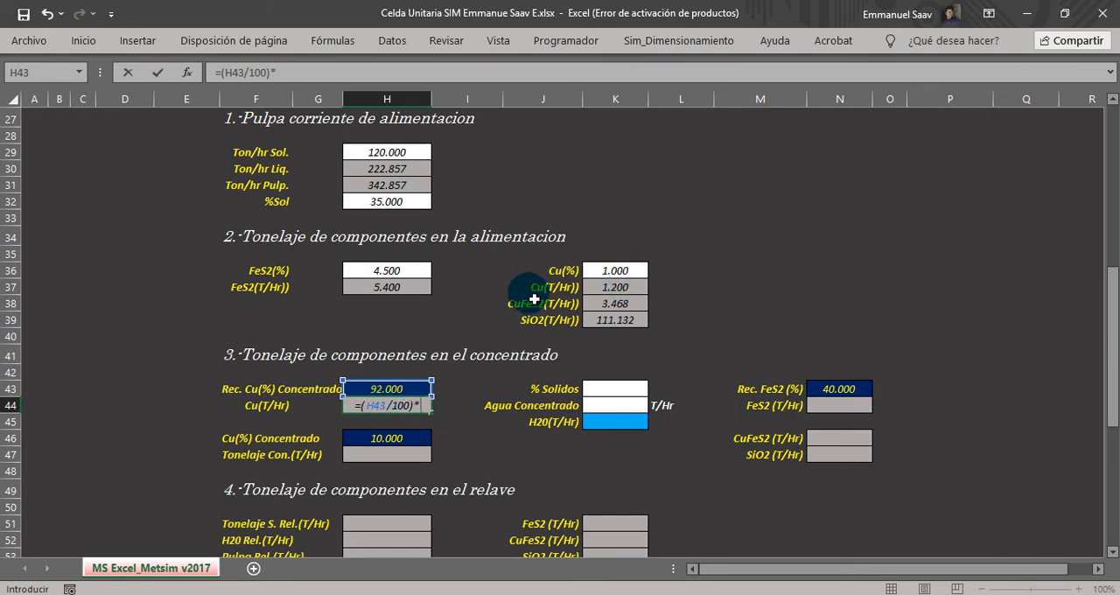
click(613, 294)
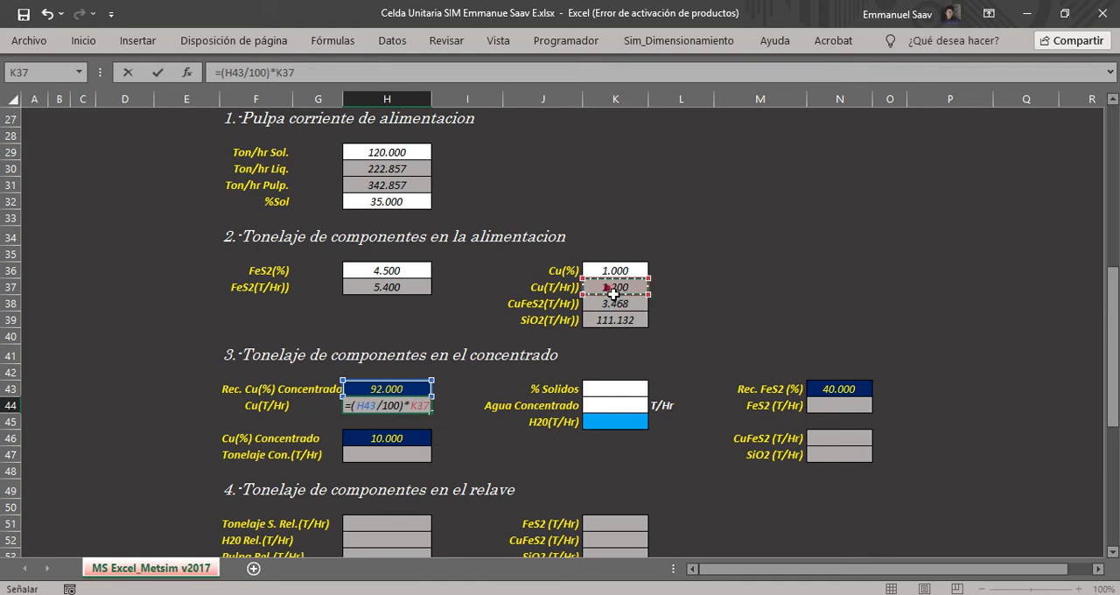
key(Return)
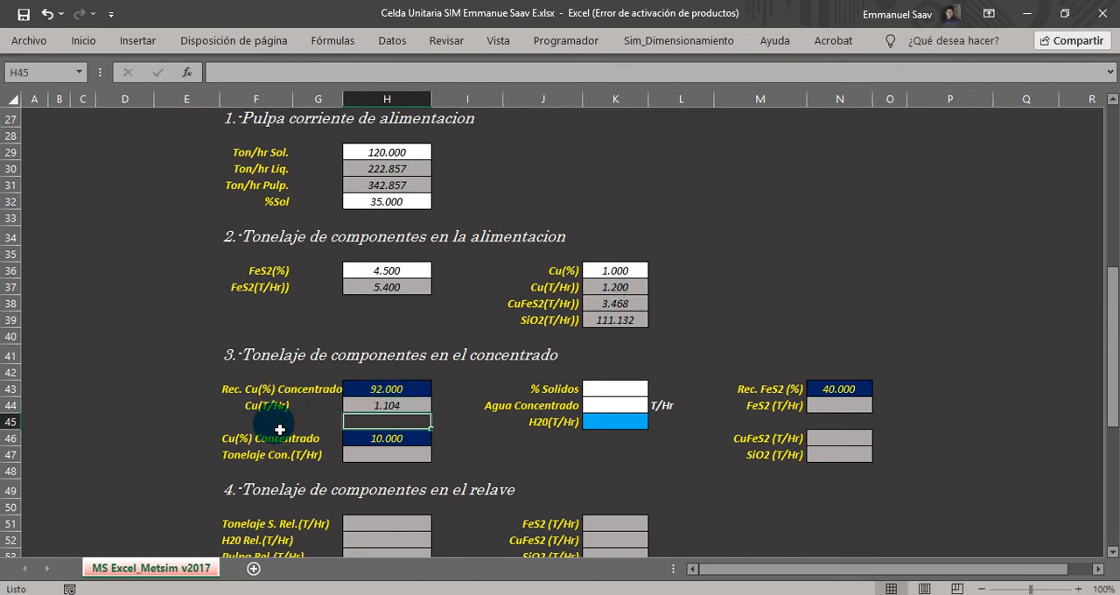
click(358, 407)
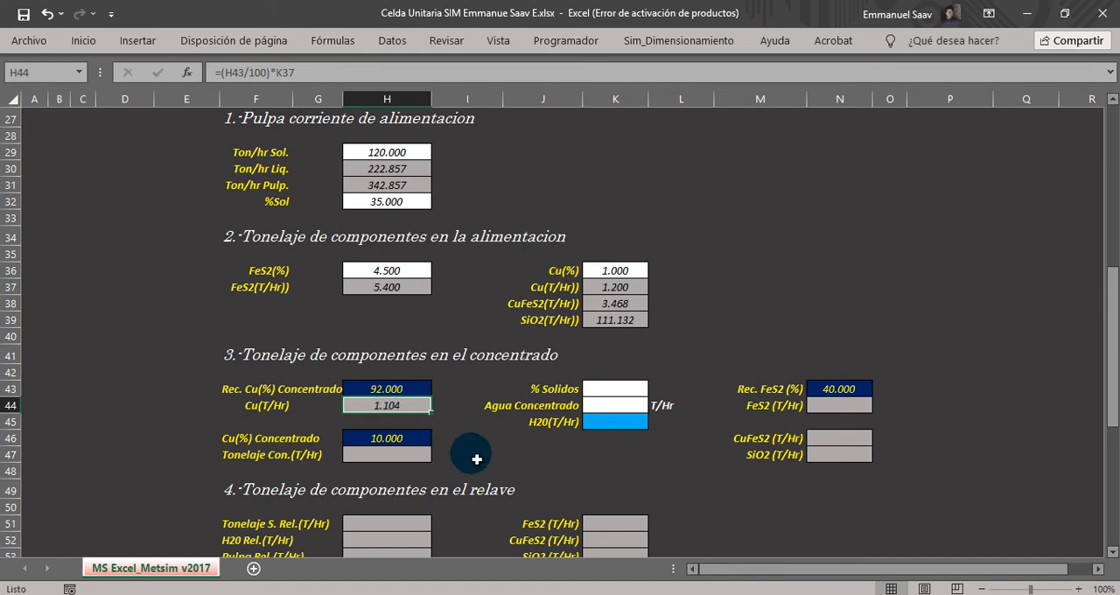
Examine the concentrate section's % Solidos, Agua Concentrado and H20 fields and the matching dilution water input in H15.
drag(542, 390, 604, 395)
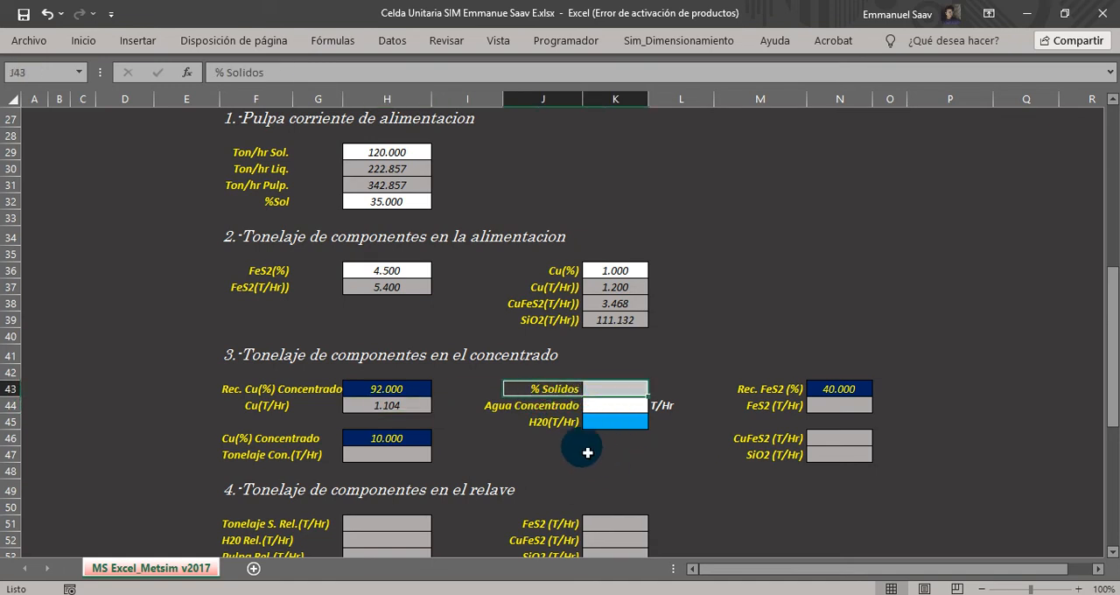
click(525, 412)
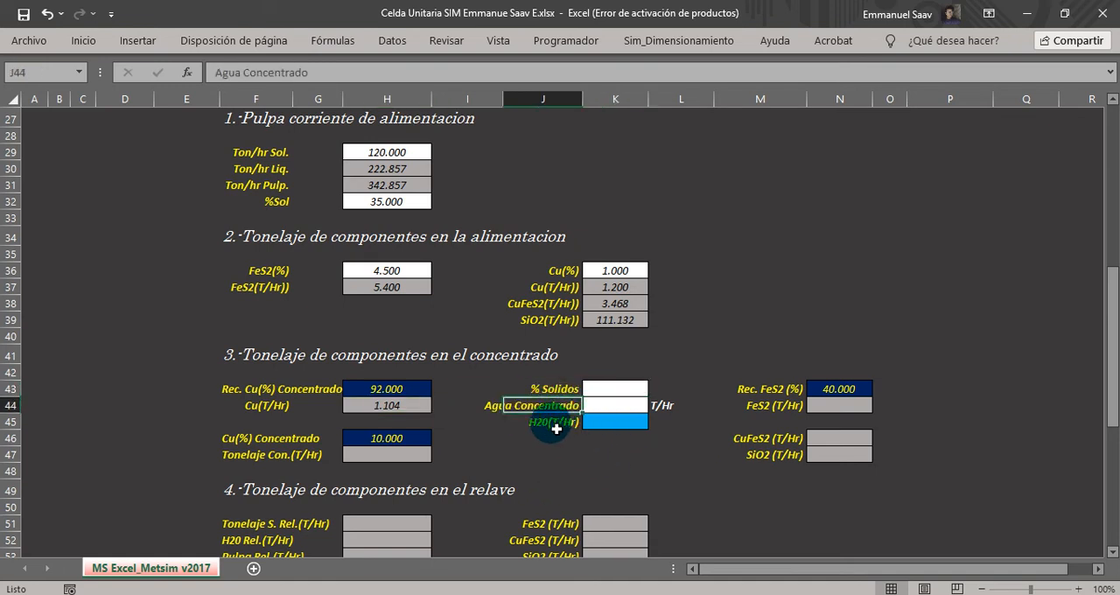
click(529, 422)
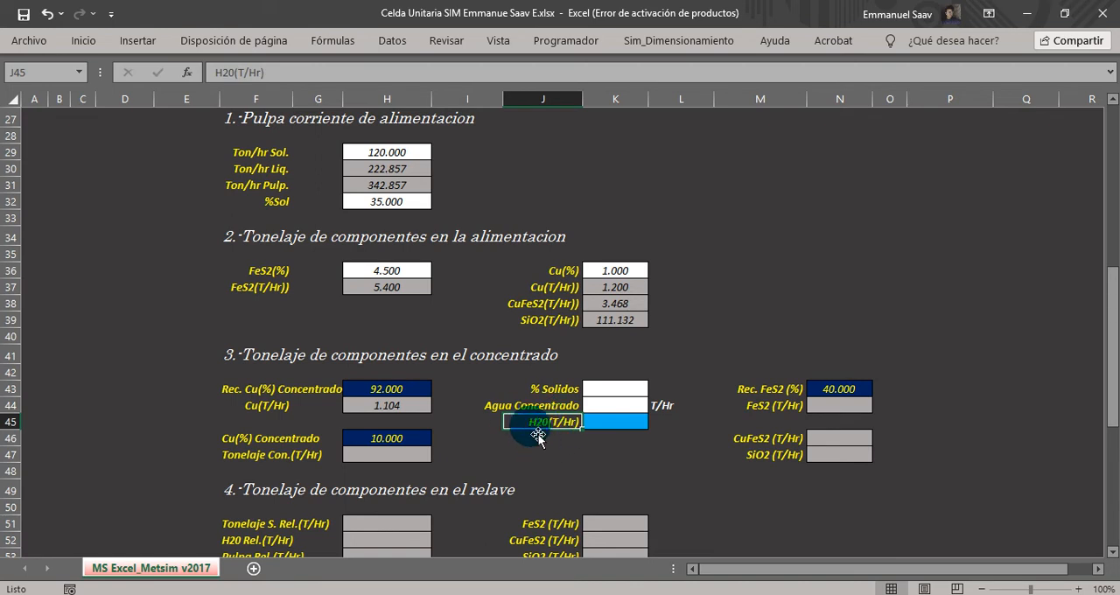
click(544, 444)
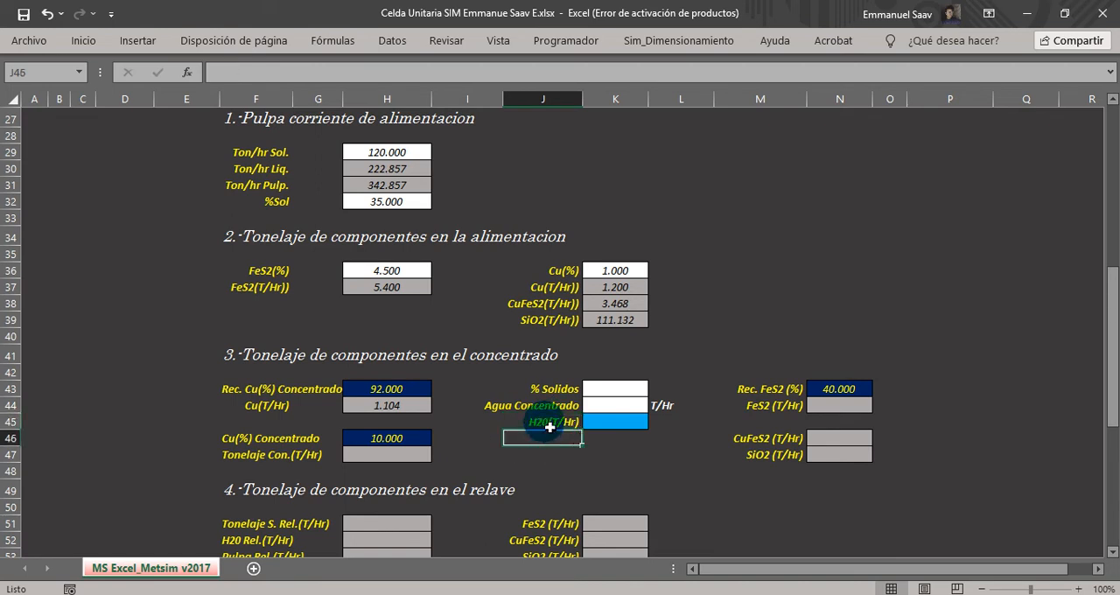
click(540, 422)
drag(1109, 382, 1113, 280)
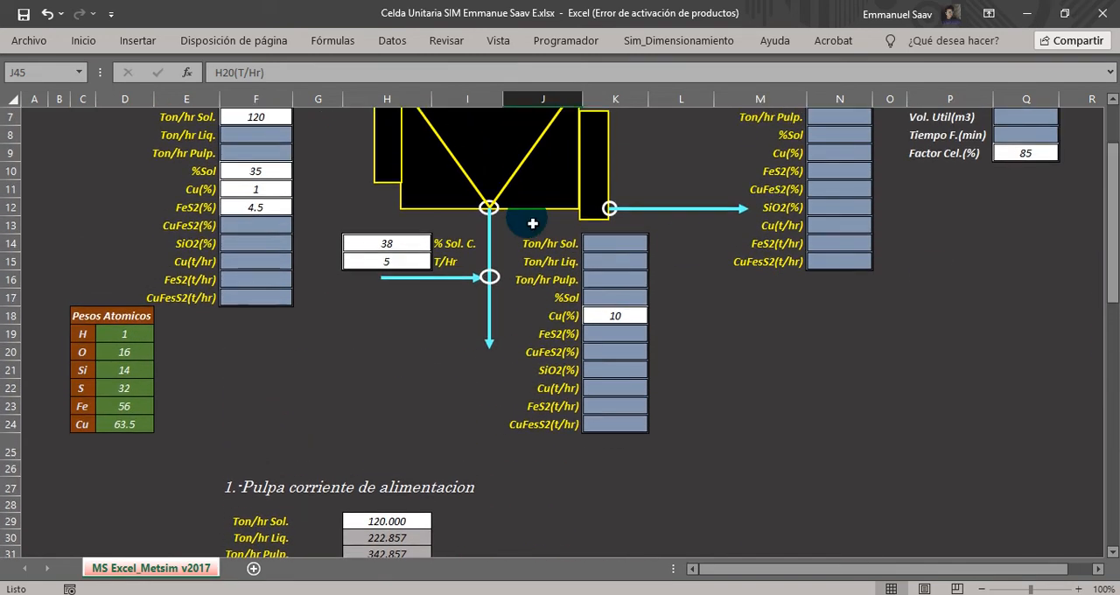
click(386, 265)
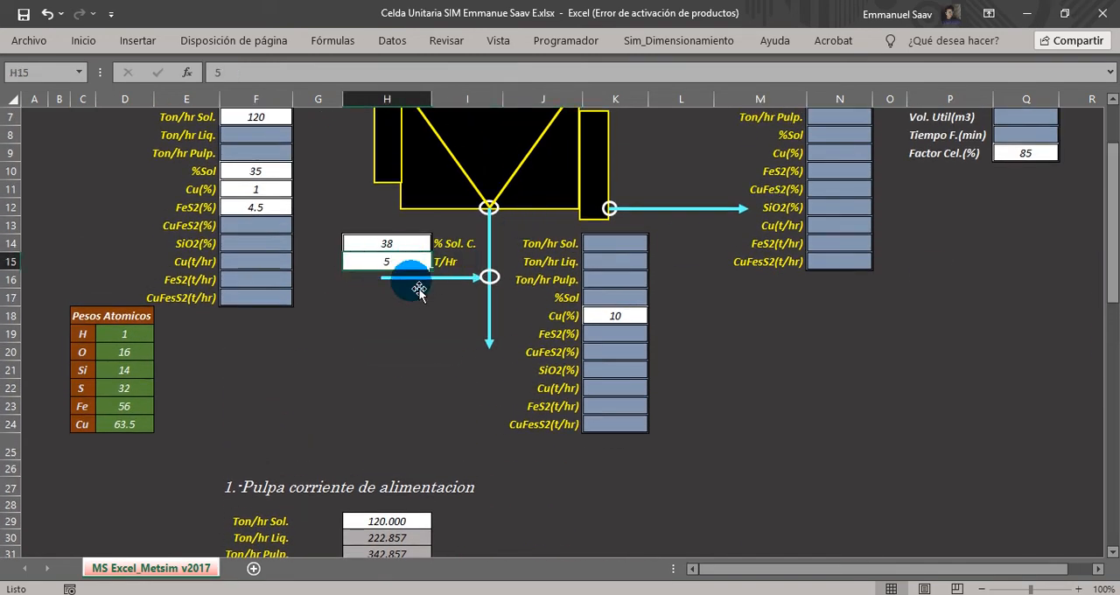
drag(1109, 226, 1090, 367)
Link the concentrate section's H20 tonnage in K45 to the dilution water input with =H15.
click(635, 375)
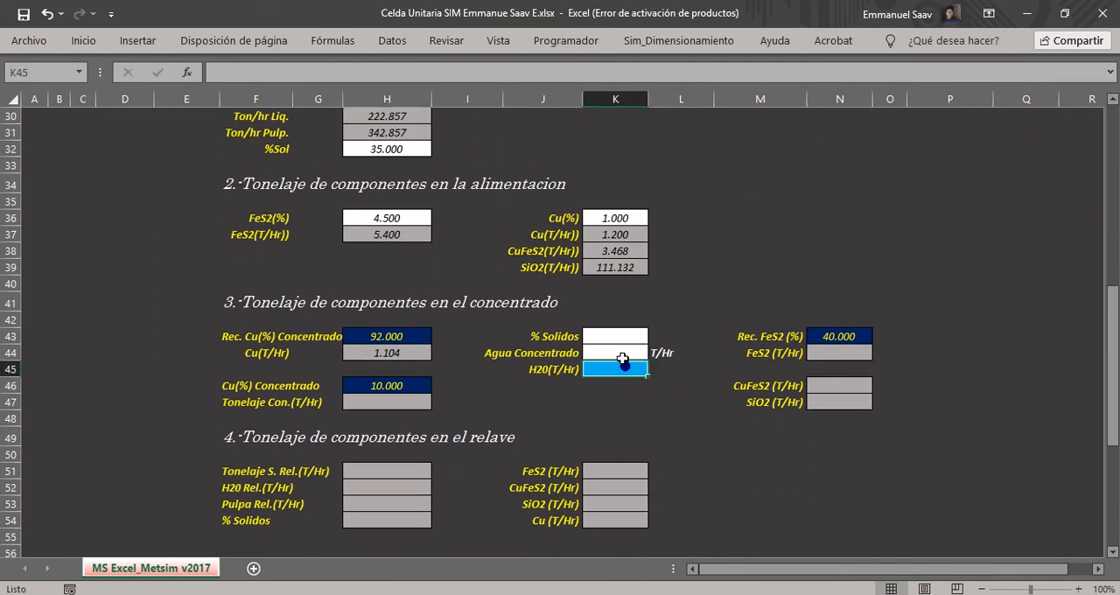
text(=)
scroll(621, 358, up, 7)
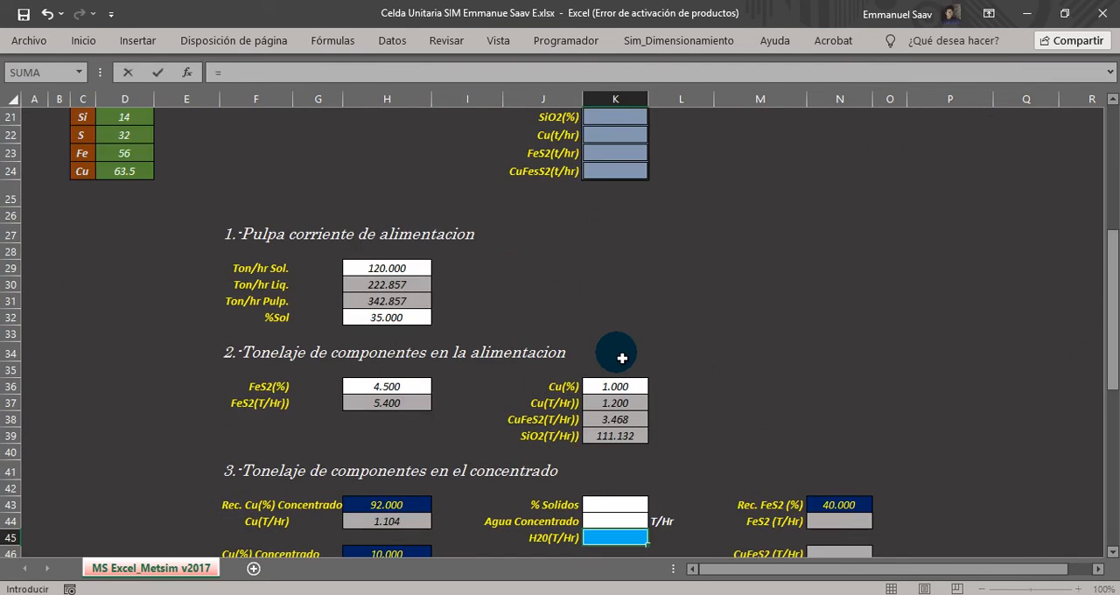
click(368, 226)
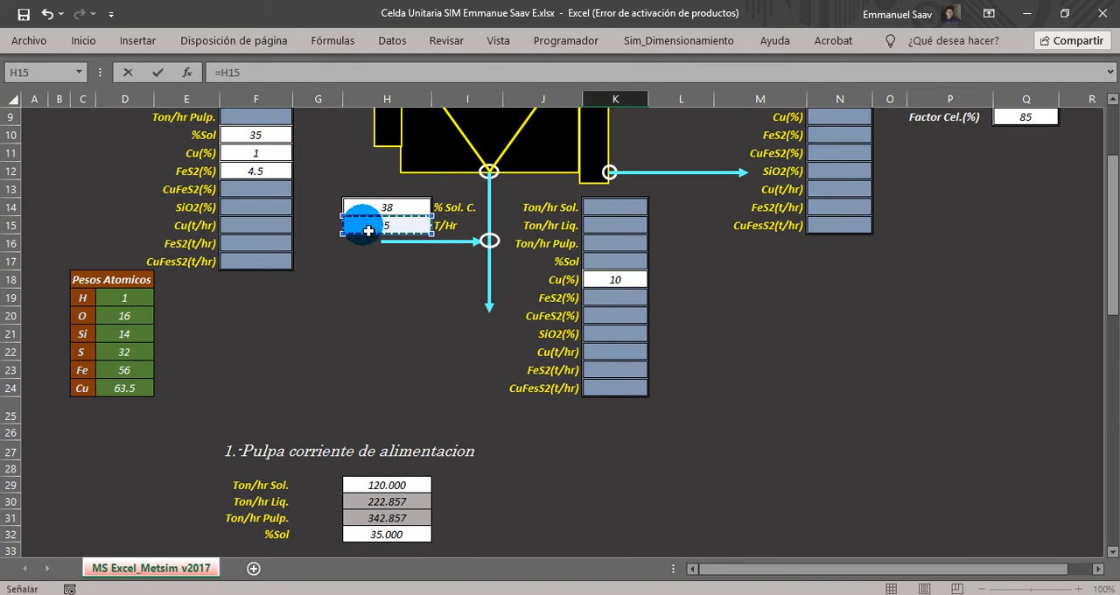
key(Return)
Link the concentrate section's % Solidos in K43 to the concentrate solids input with =H14.
click(592, 491)
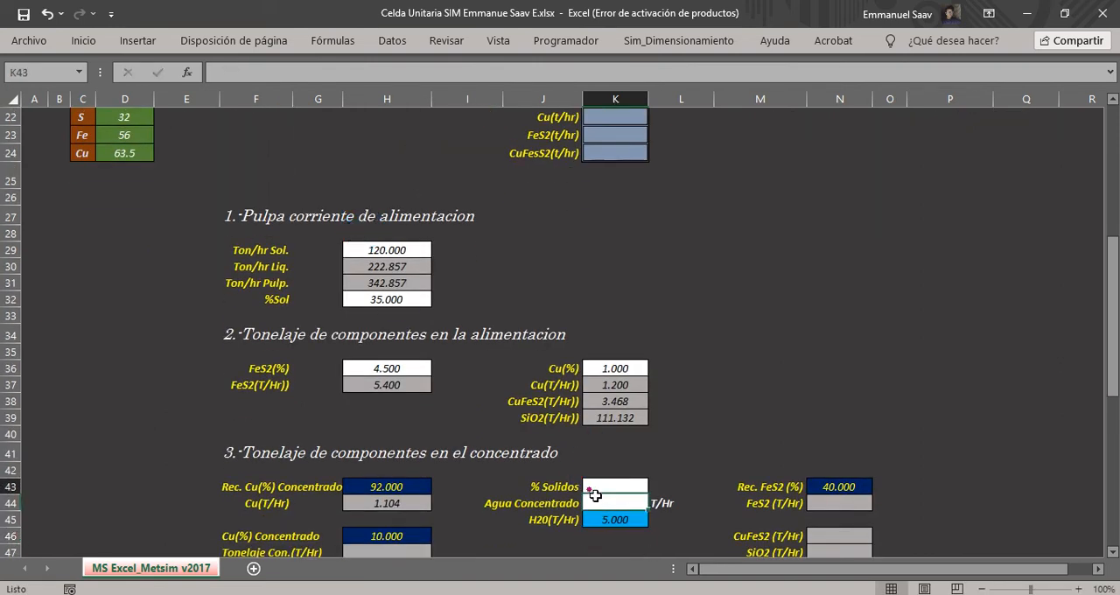
text(=)
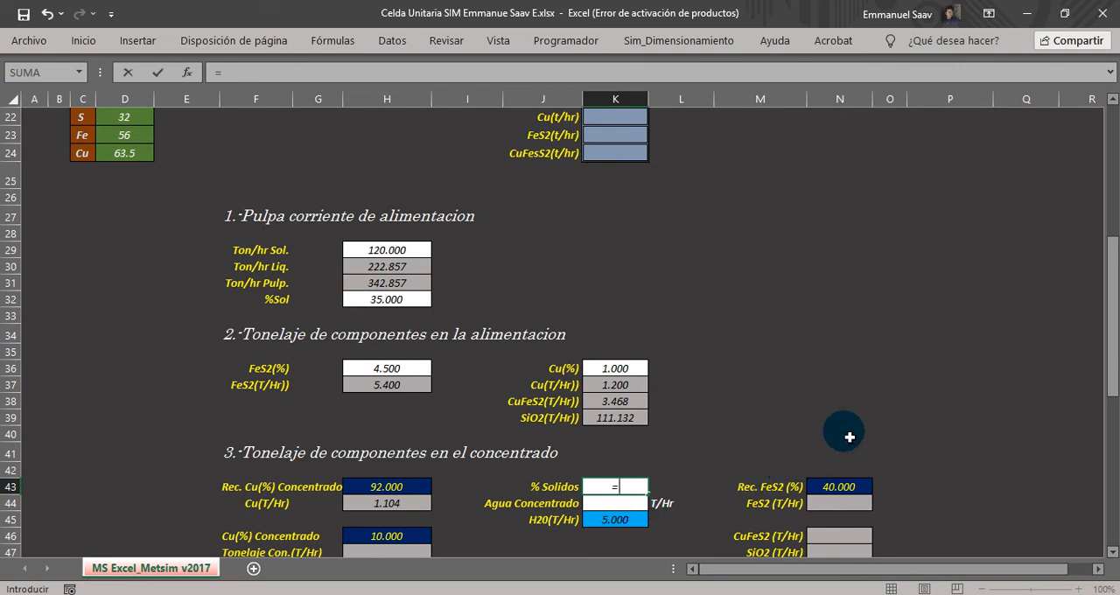
drag(1111, 371, 1111, 282)
click(376, 245)
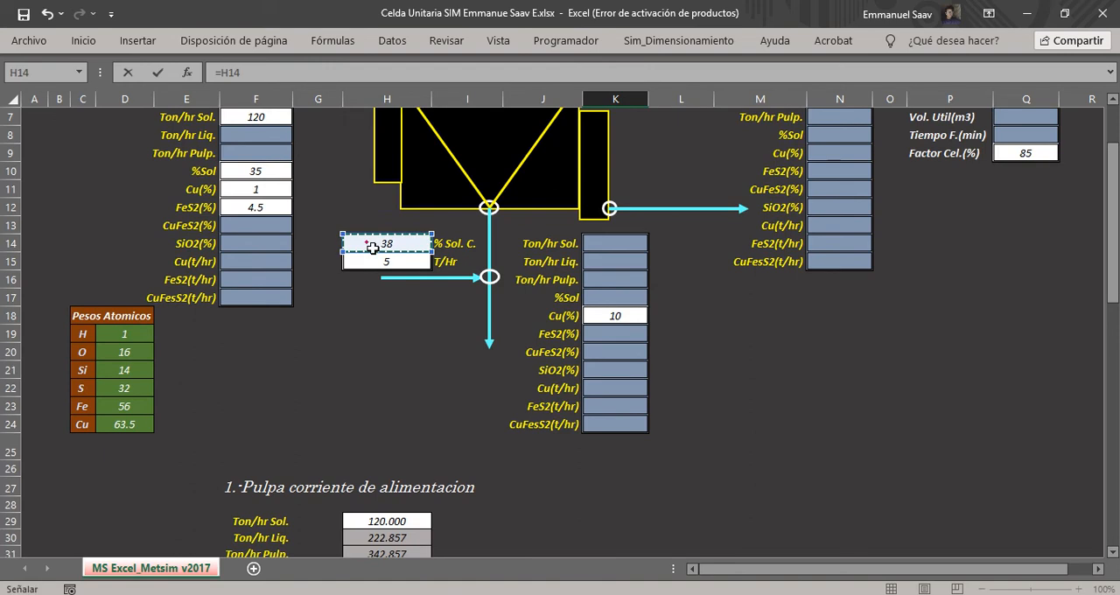
key(Return)
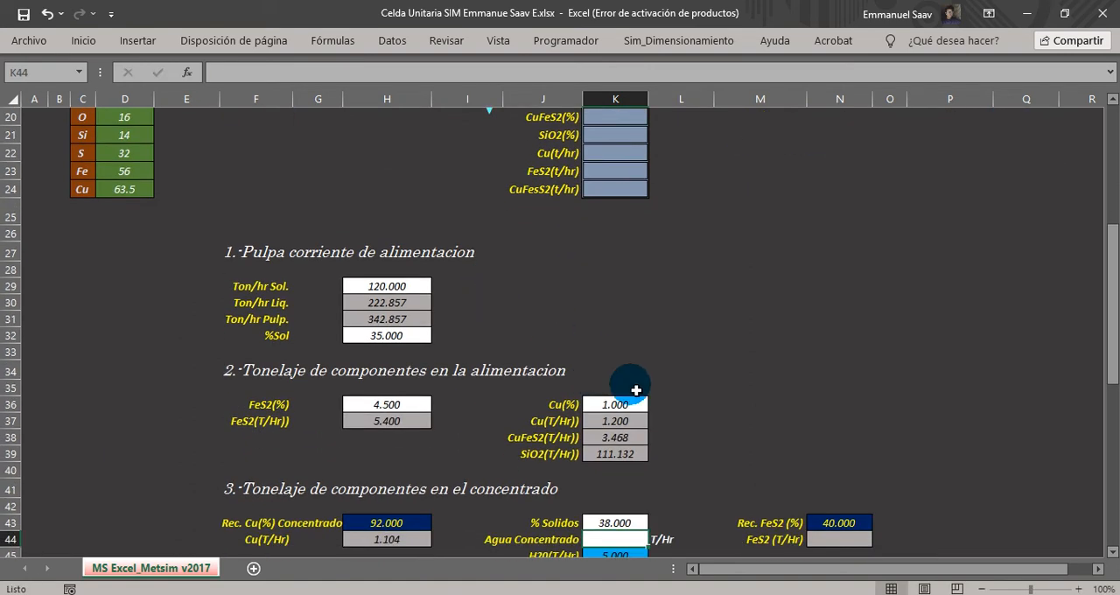
Check the feed water formula in H30 as a reference for the concentrate section's Agua Concentrado in K44.
drag(1110, 557, 1109, 557)
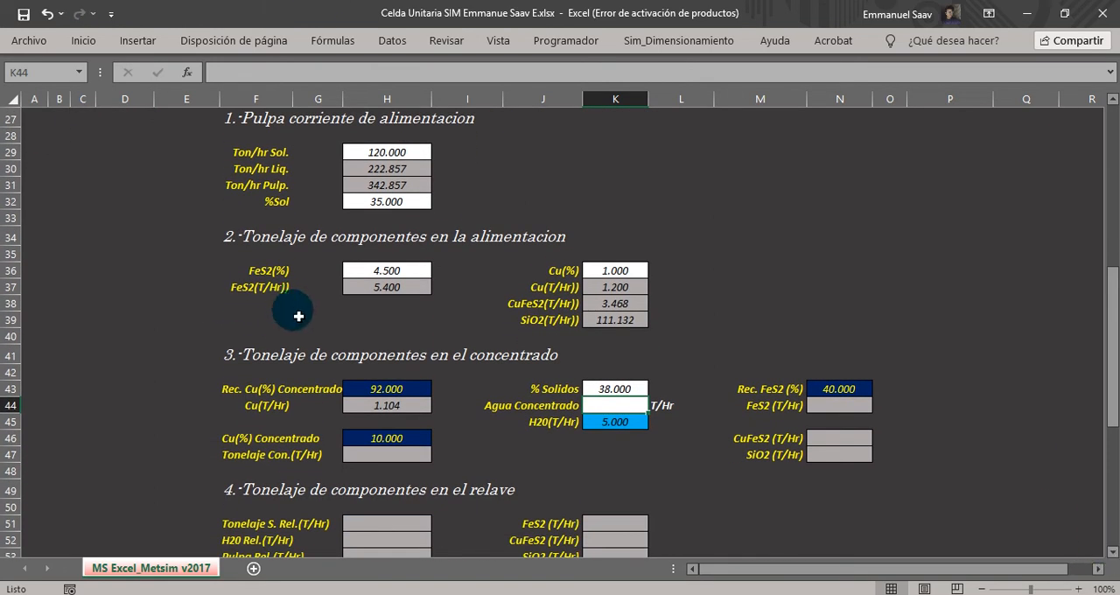
drag(500, 407, 606, 407)
click(607, 408)
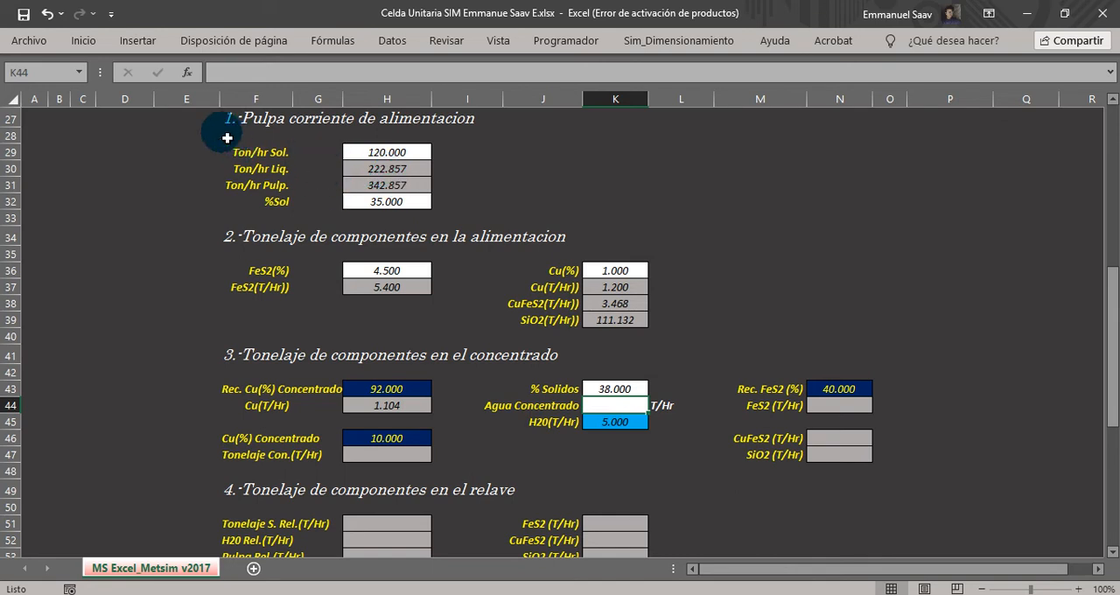
click(386, 176)
double_click(386, 175)
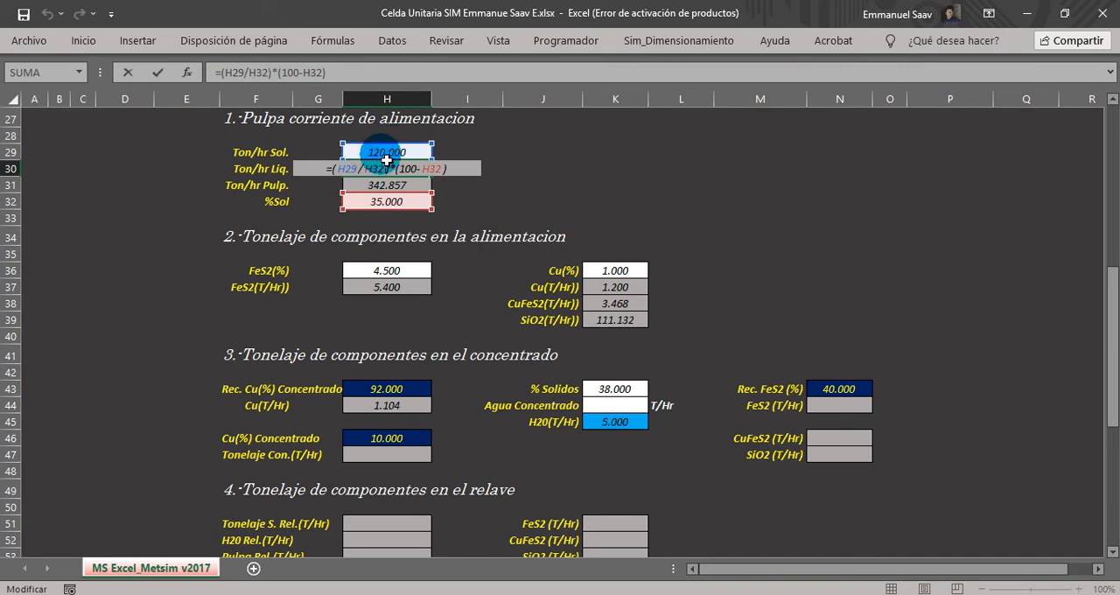
key(Escape)
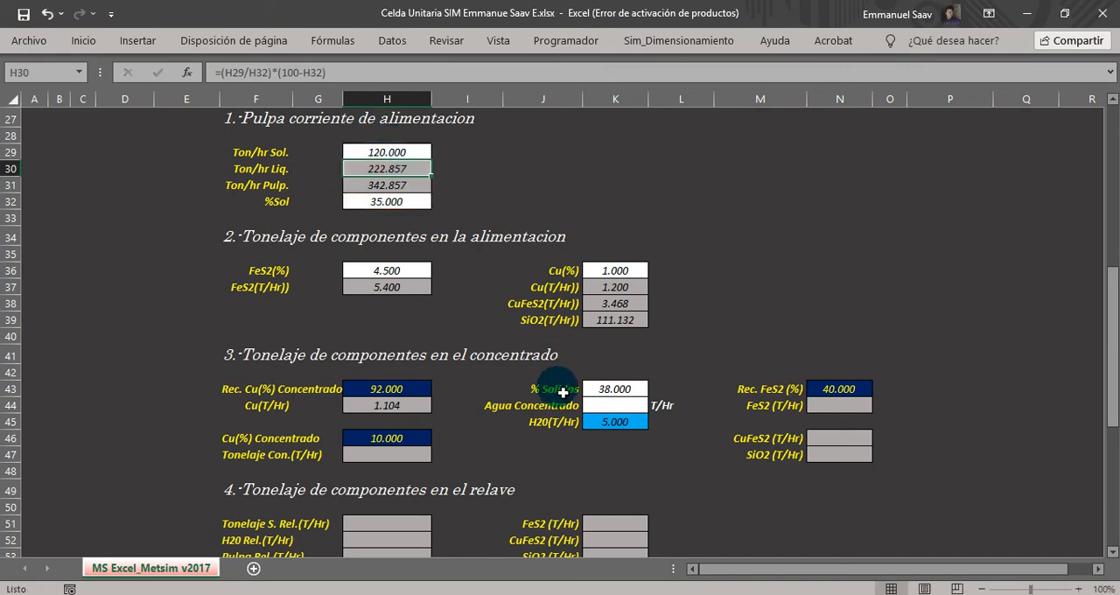
drag(530, 388, 612, 424)
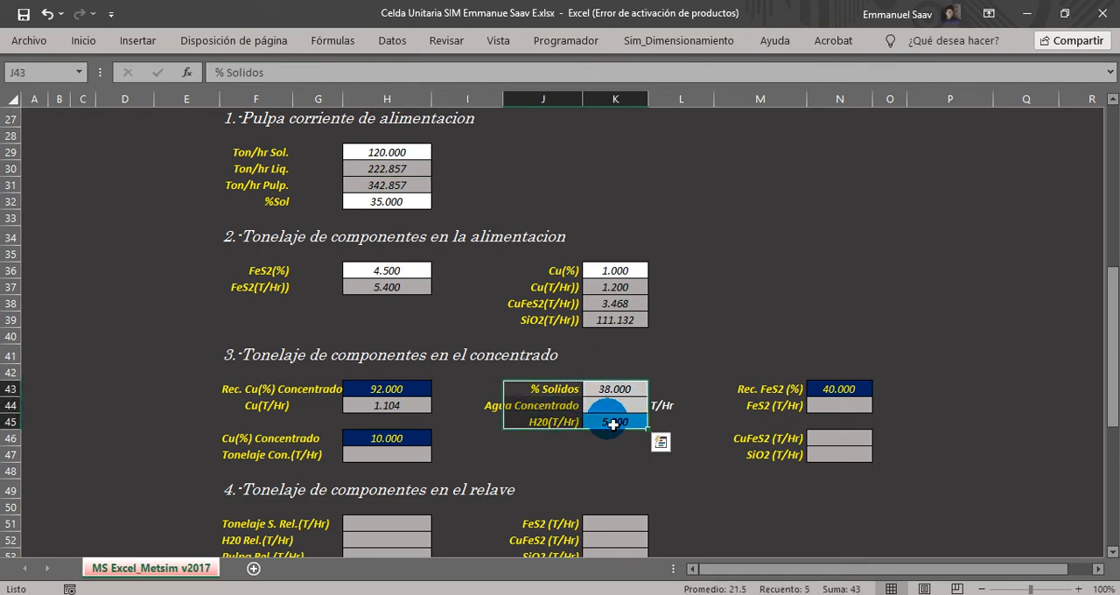
Examine the concentrate's Cu grade in H46, Cu tonnage in H44 and the empty Tonelaje Con. cell H47.
drag(245, 437, 356, 454)
click(370, 453)
click(232, 440)
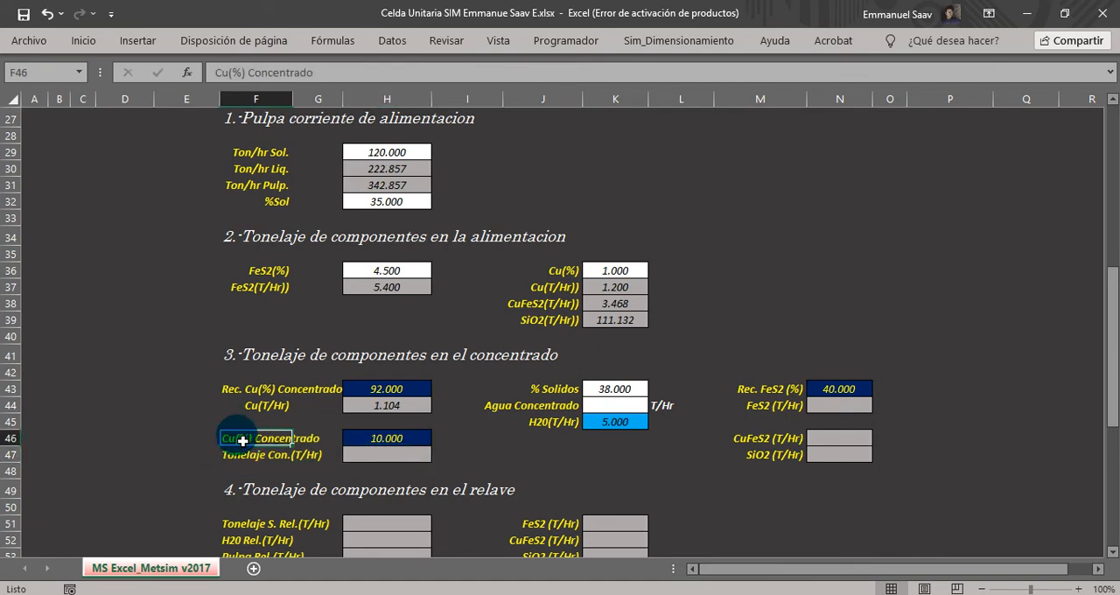
click(376, 440)
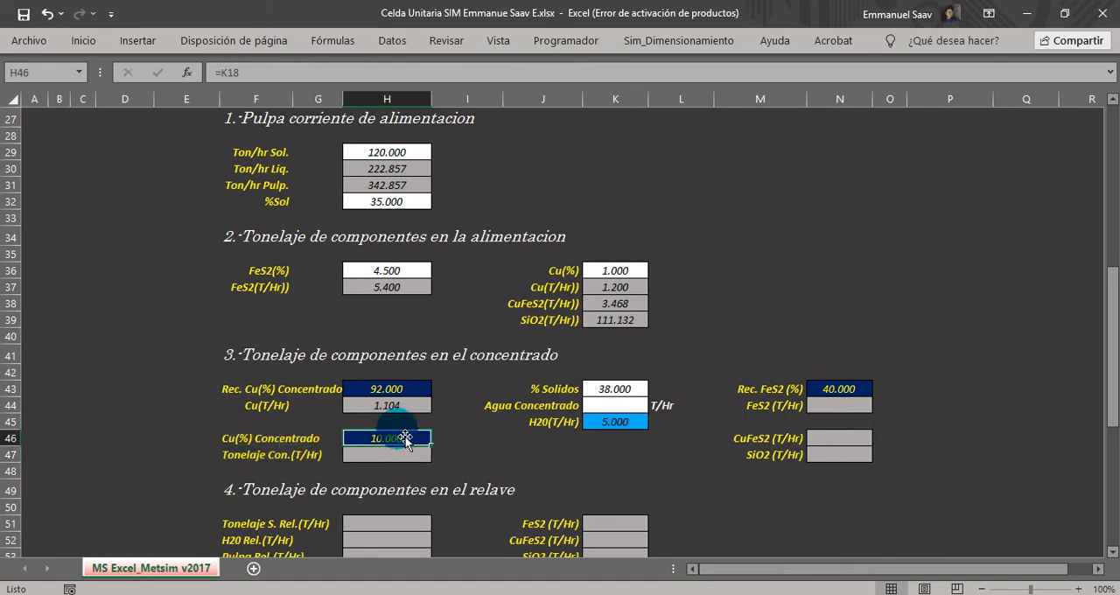
drag(249, 455, 317, 465)
click(306, 474)
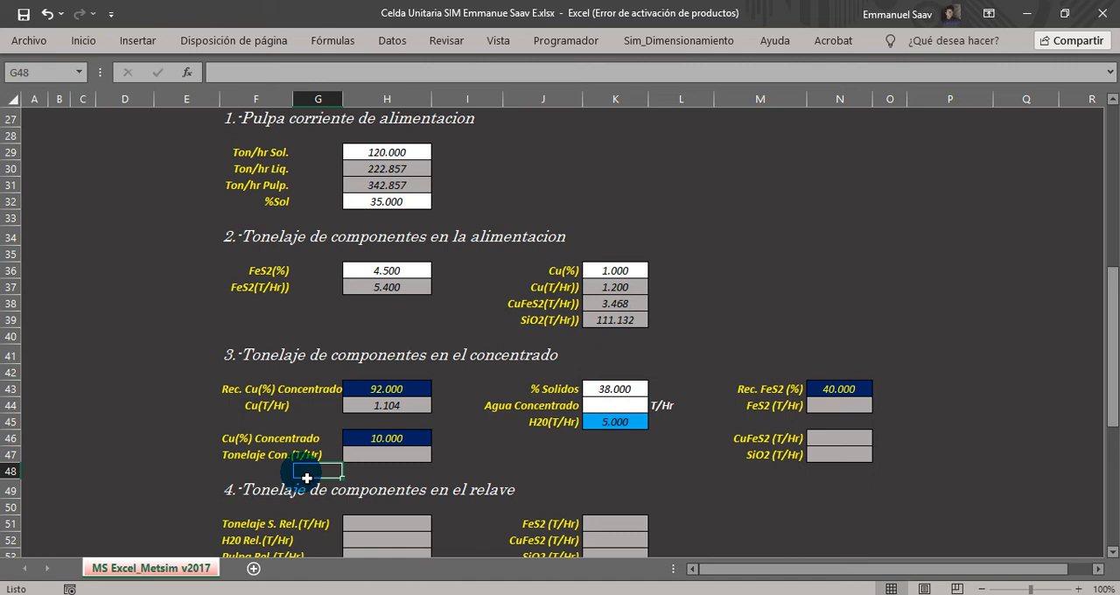
click(374, 458)
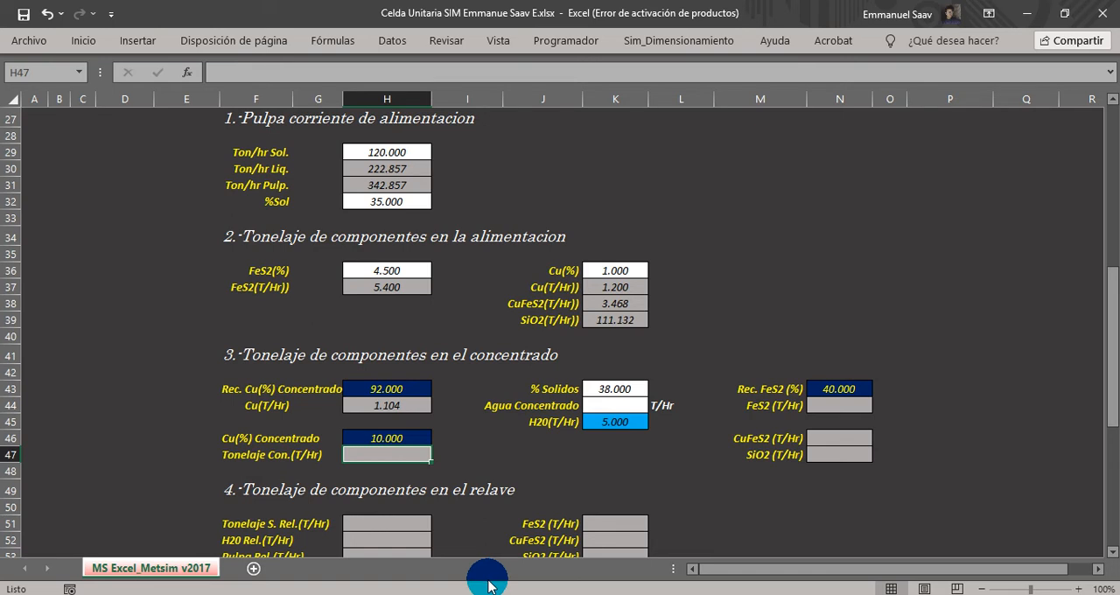
click(375, 406)
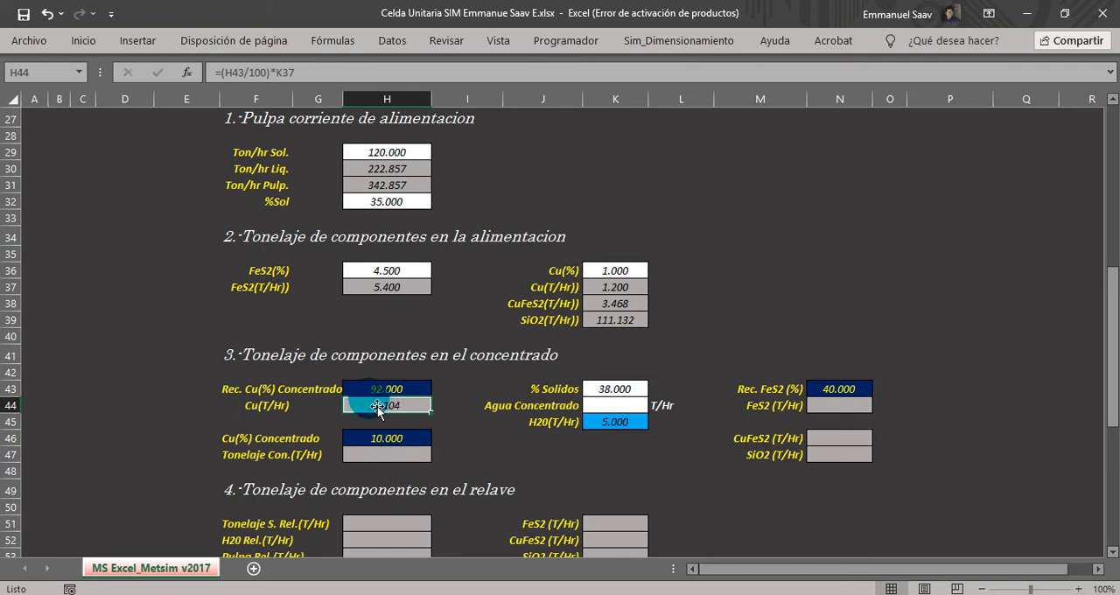
click(382, 438)
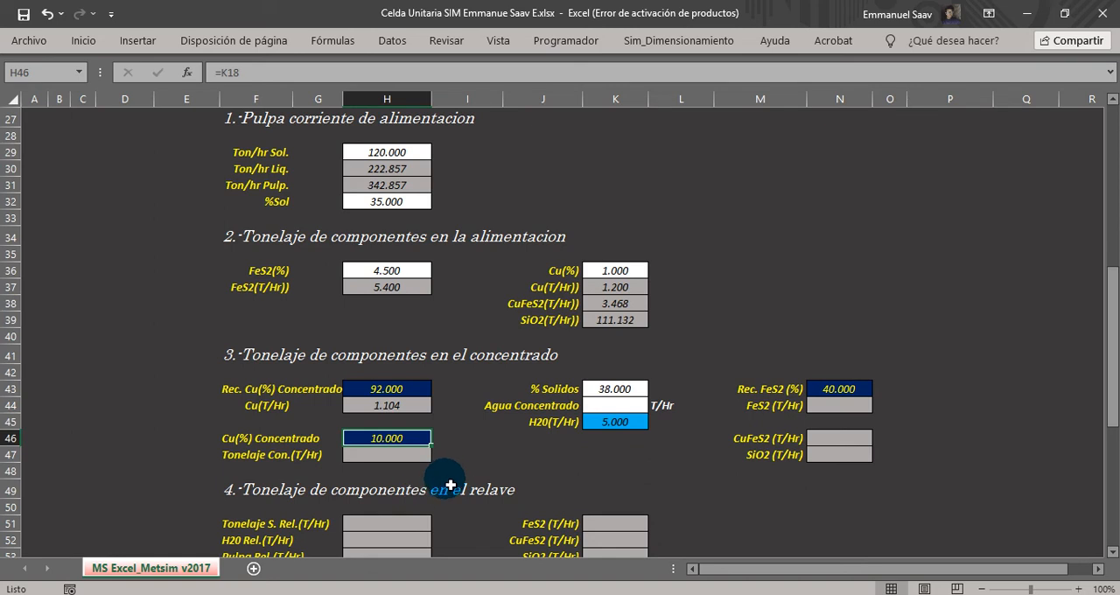
Calculate the concentrate tonnage in H47 from its Cu tonnage and Cu grade with =(H44/H46)*100.
drag(244, 454, 348, 462)
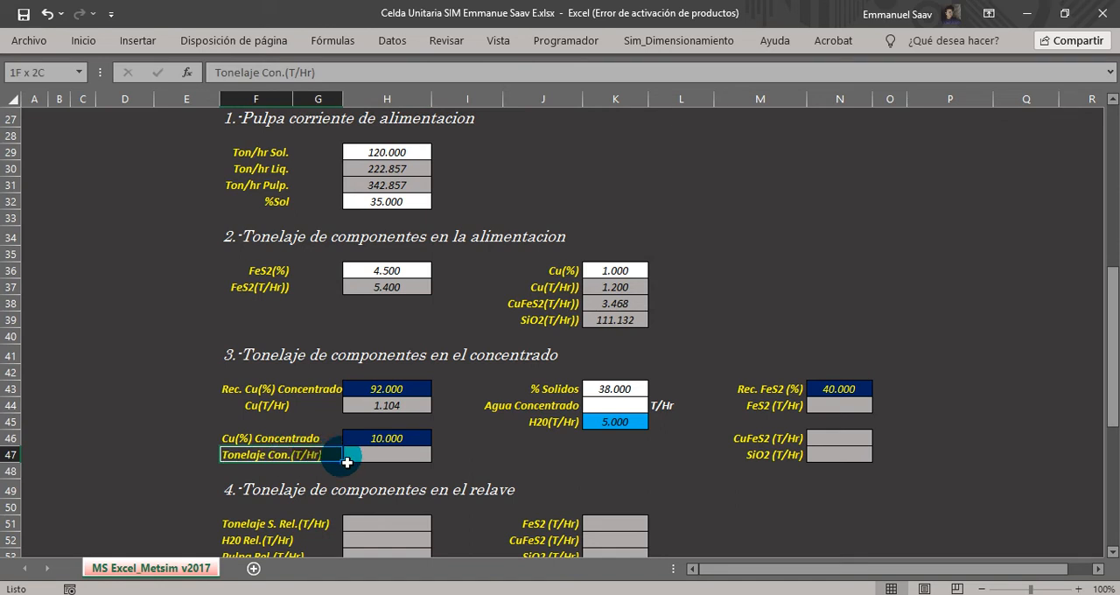
click(392, 456)
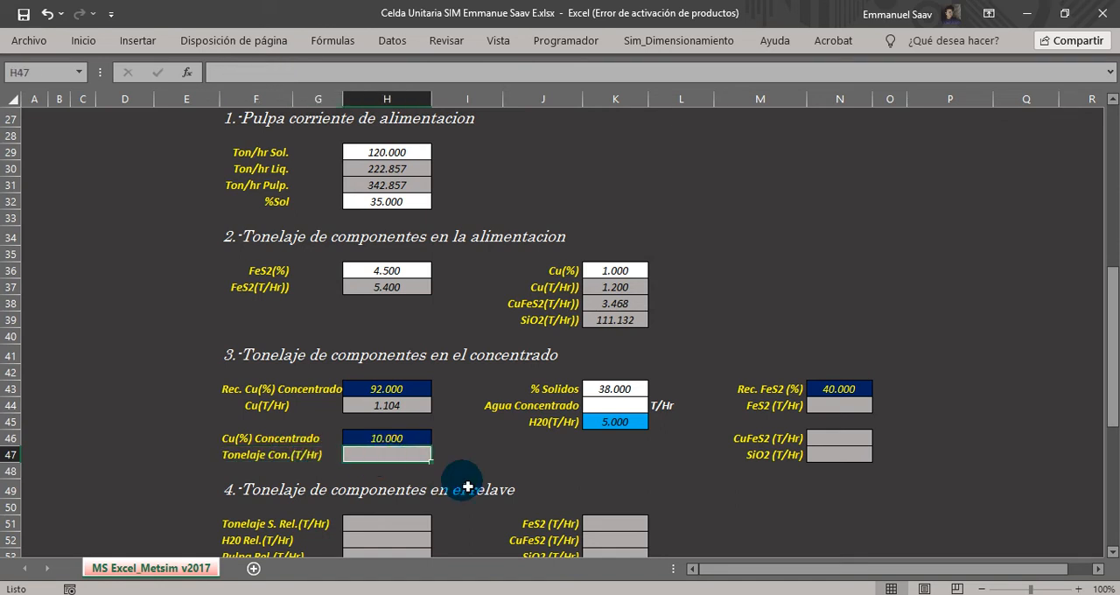
text(=()
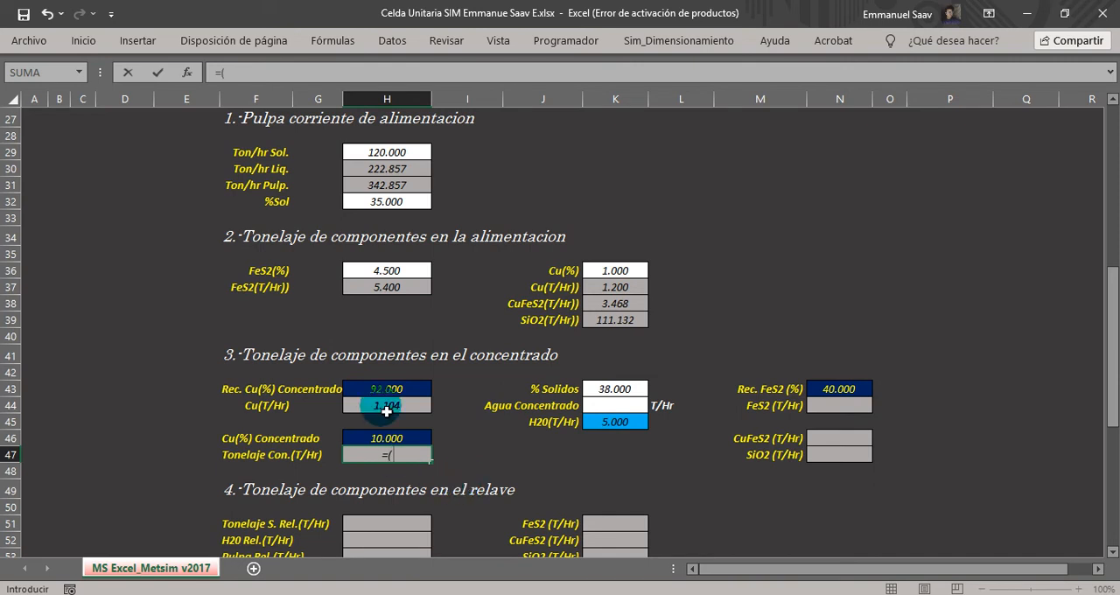
click(386, 405)
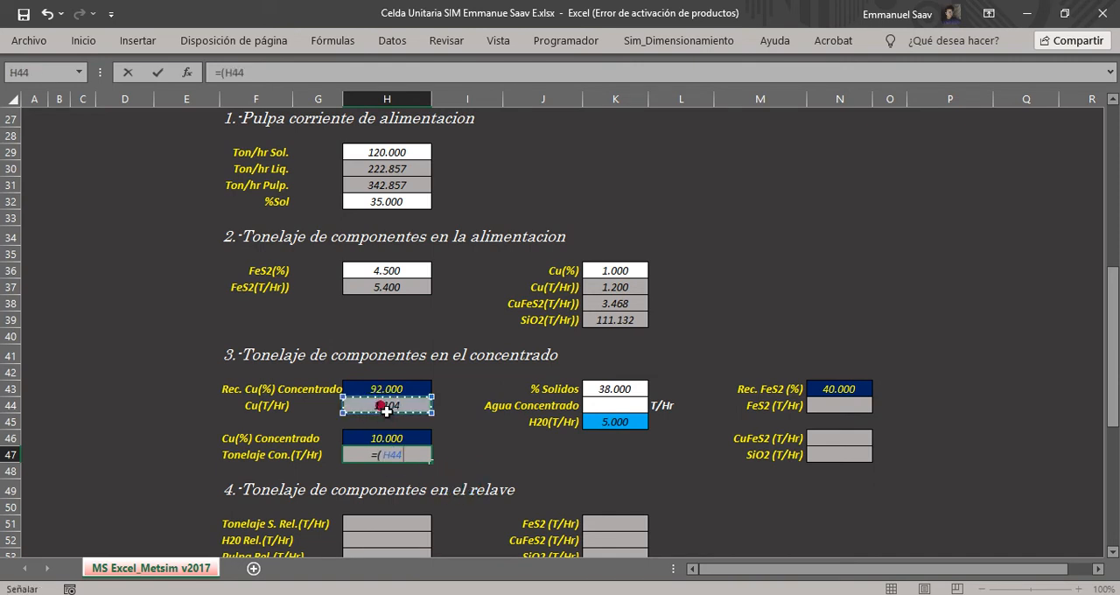
text(/)
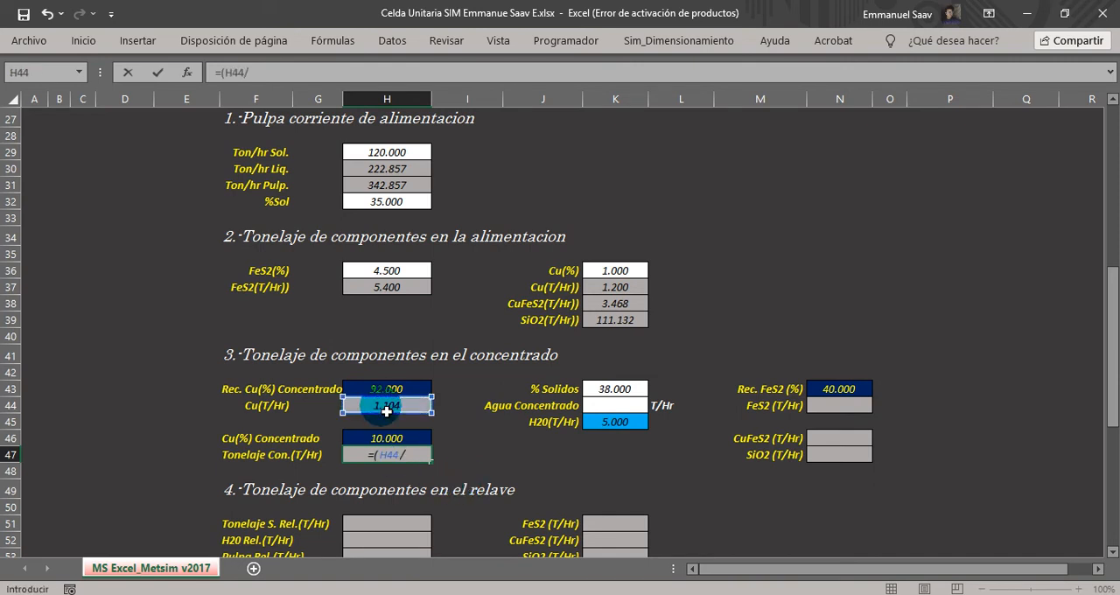
click(387, 438)
text())
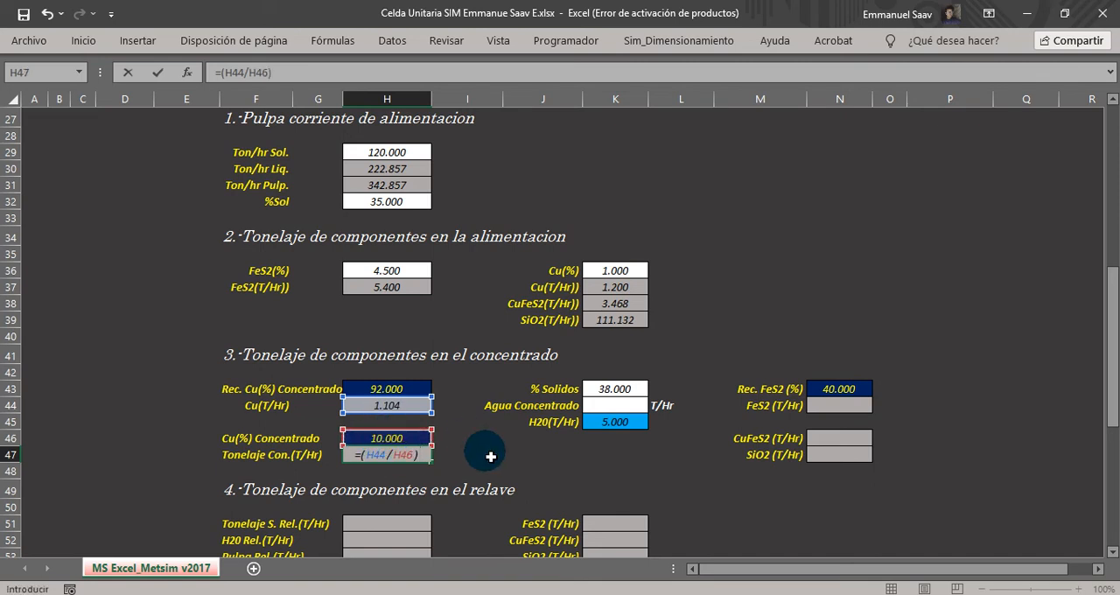
text(*100)
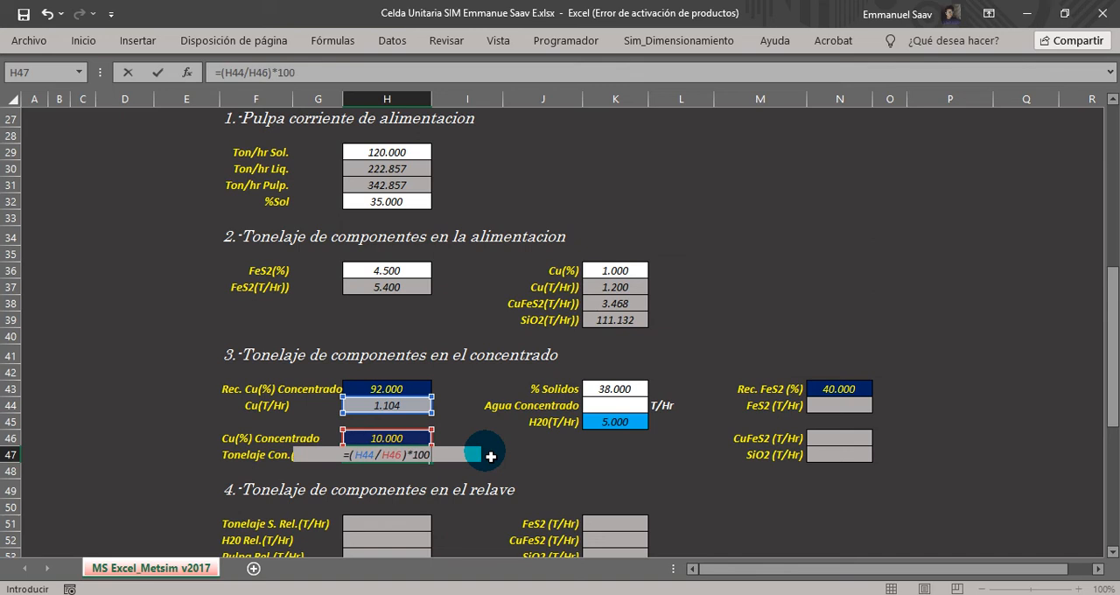
key(Return)
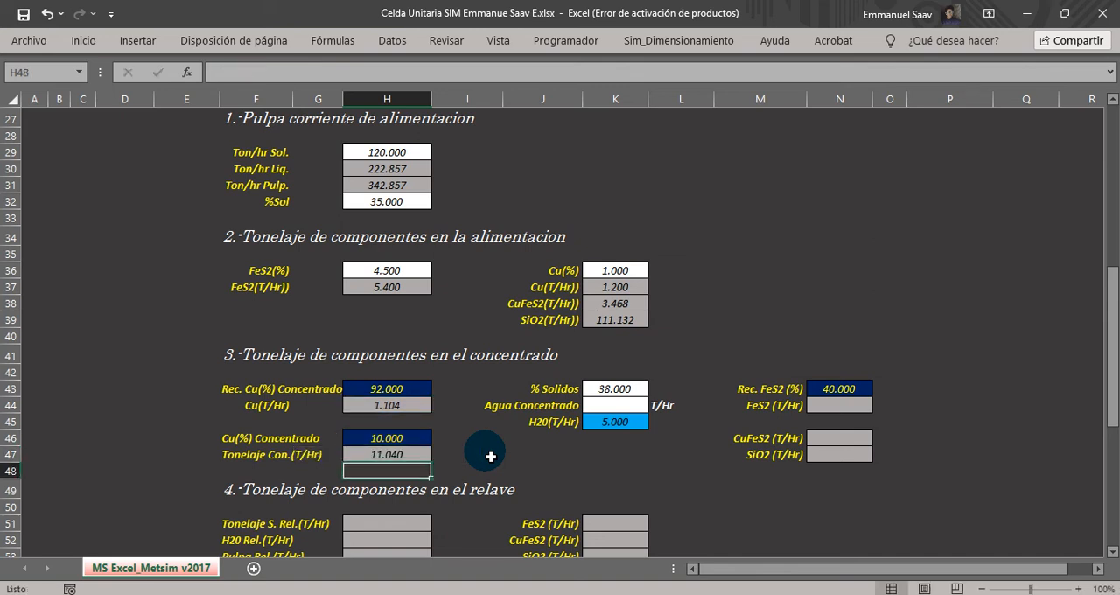
click(388, 455)
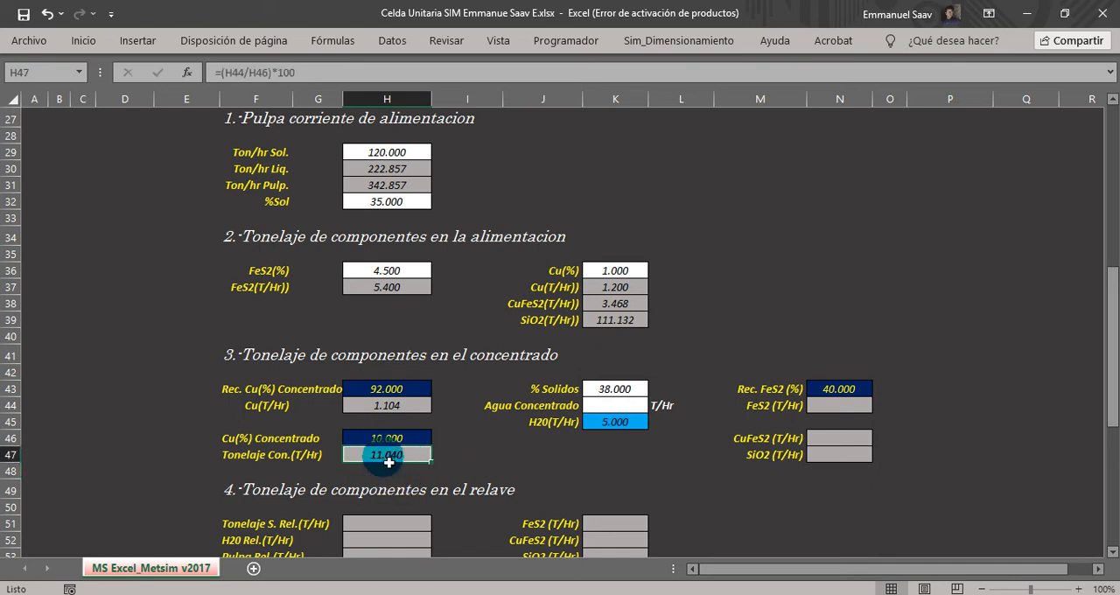
click(472, 458)
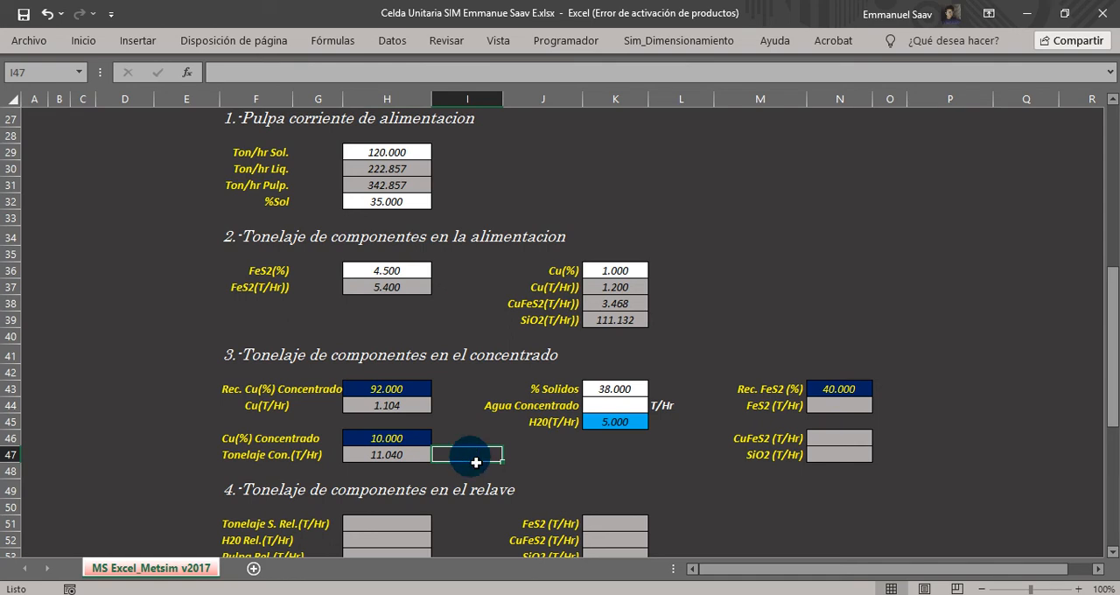
click(359, 459)
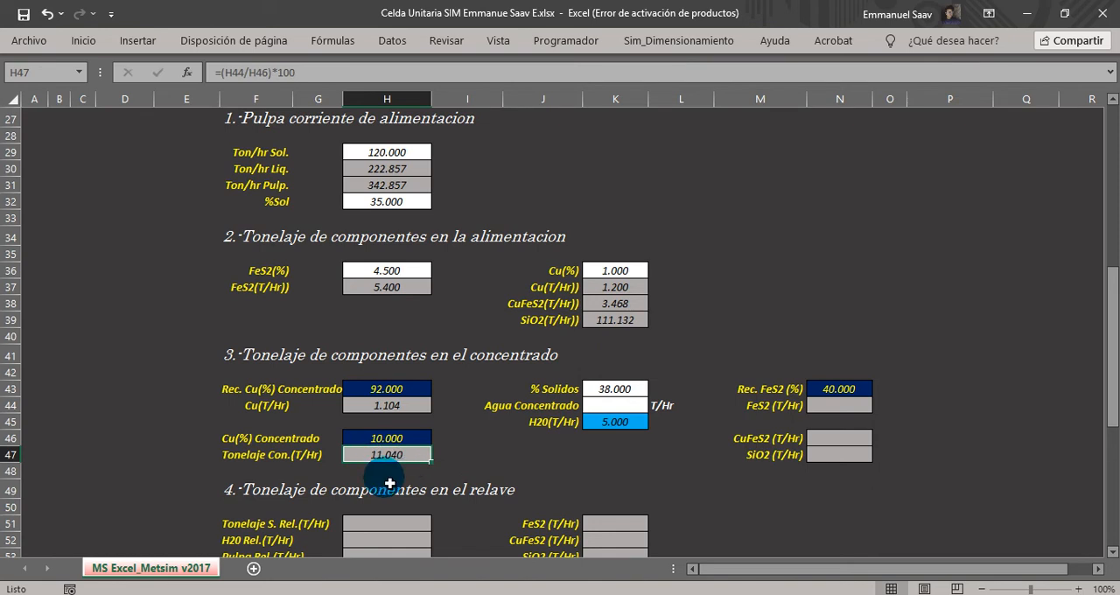
Begin the Agua Concentrado formula in K44 from the concentrate tonnage and % Solidos with =(H47/K43)*(100-K43).
click(495, 407)
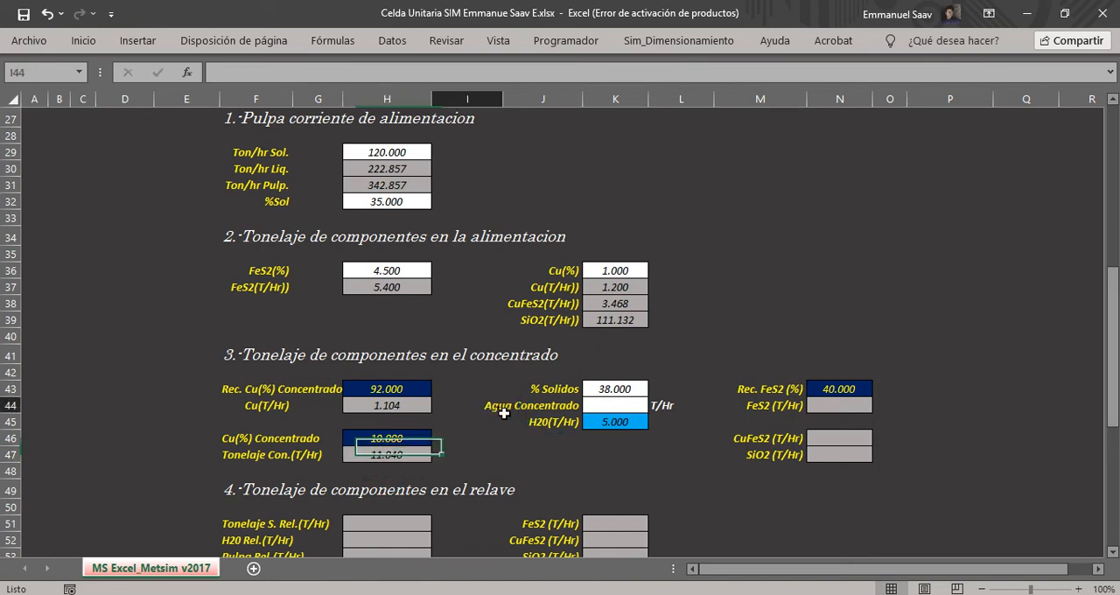
click(539, 412)
click(482, 405)
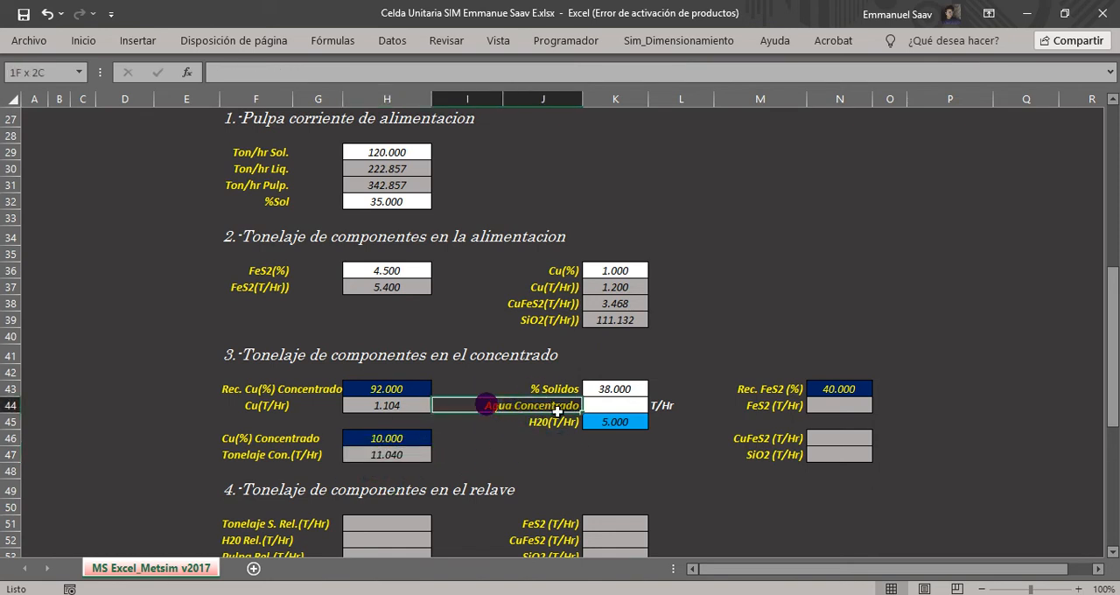
click(598, 414)
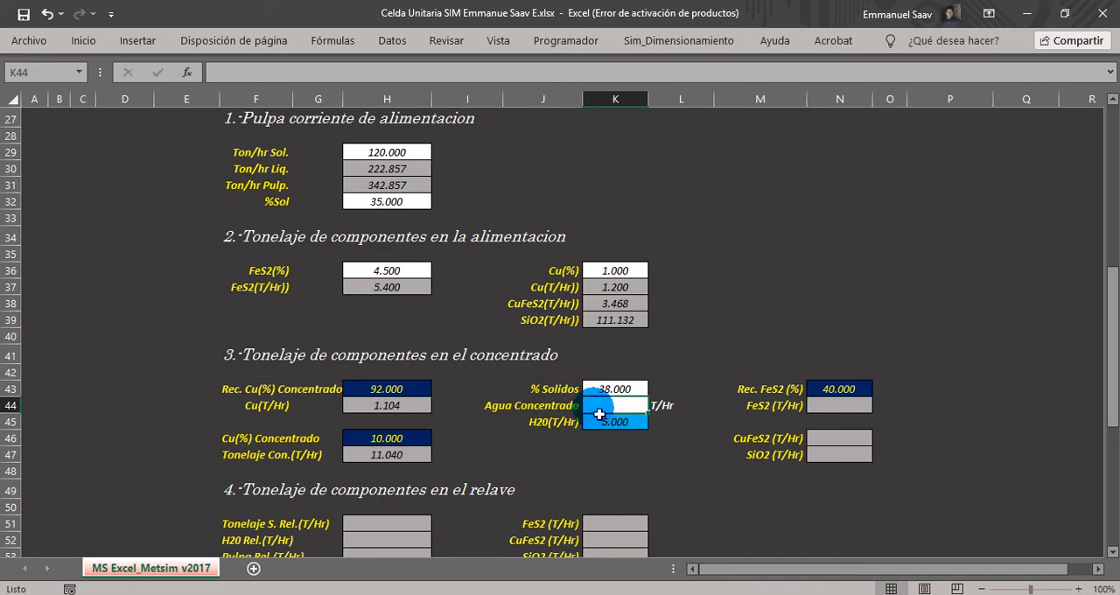
text(=()
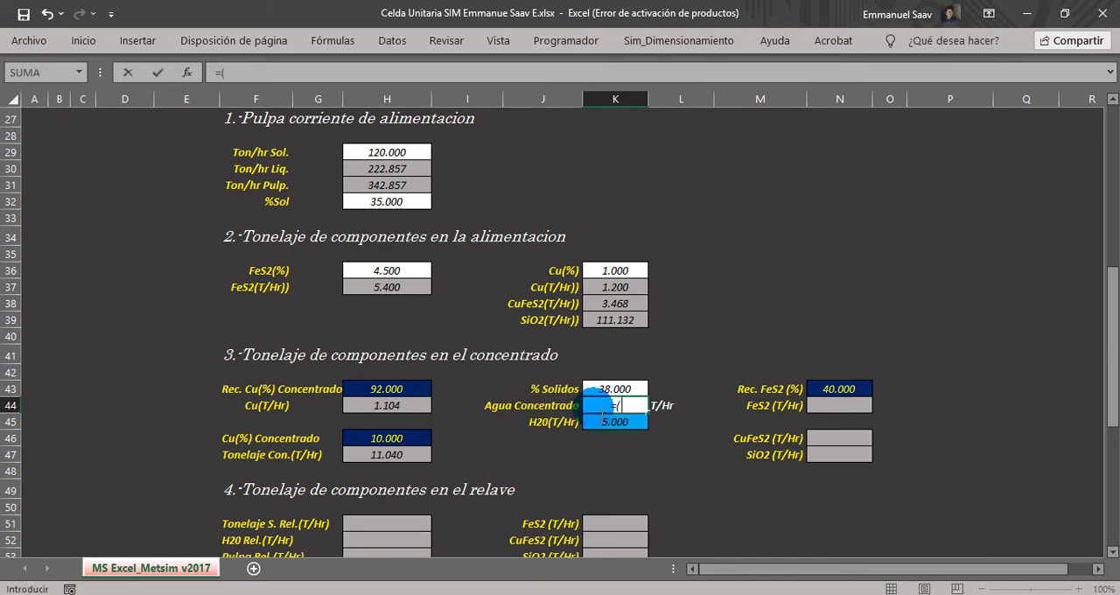
click(398, 456)
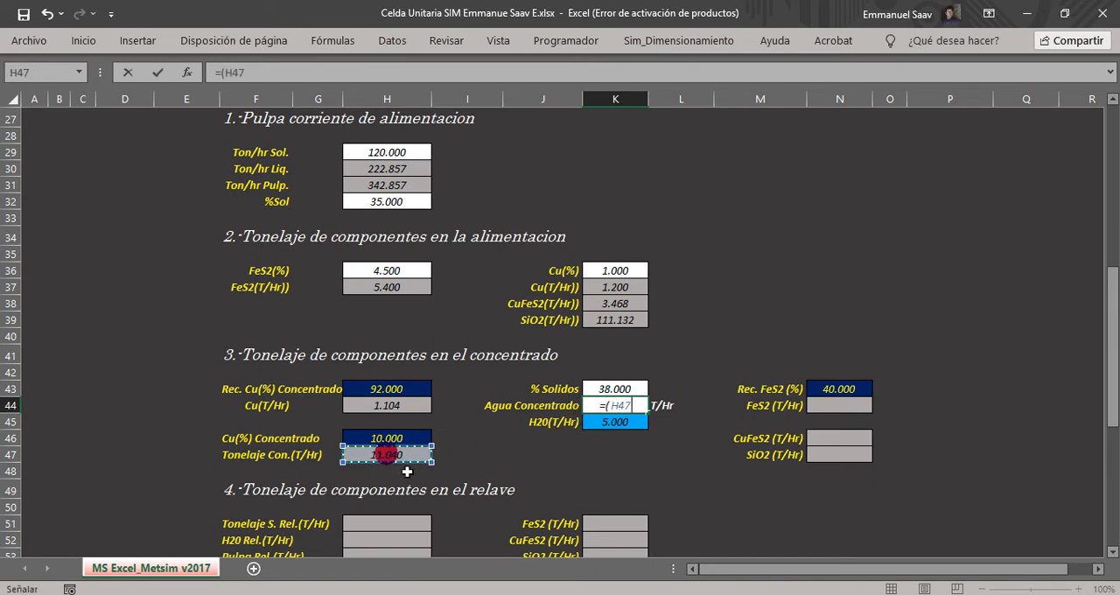
text(/)
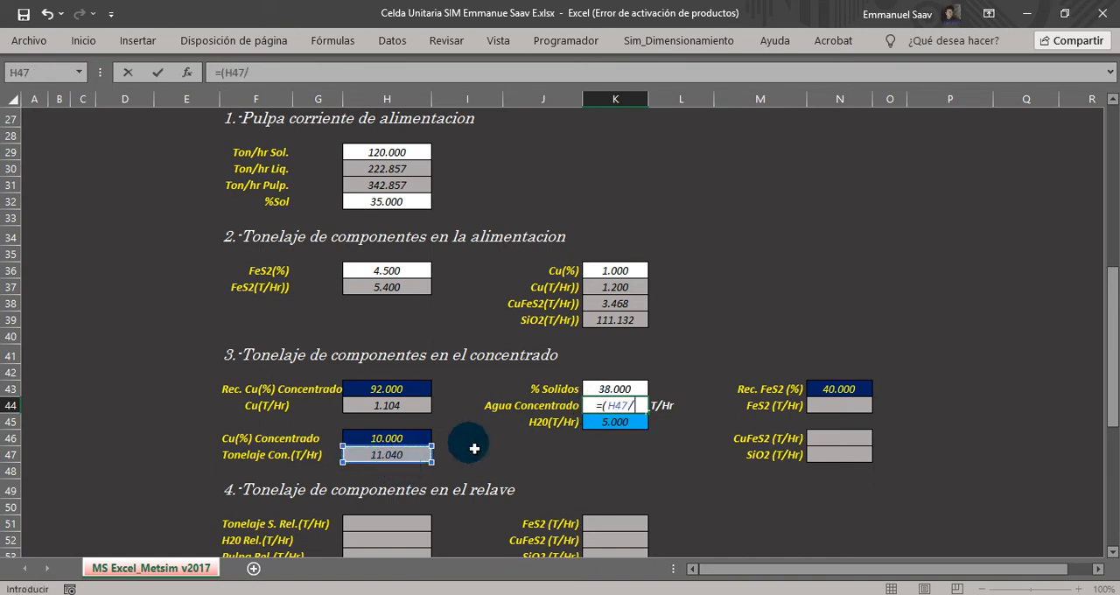
click(637, 390)
text())
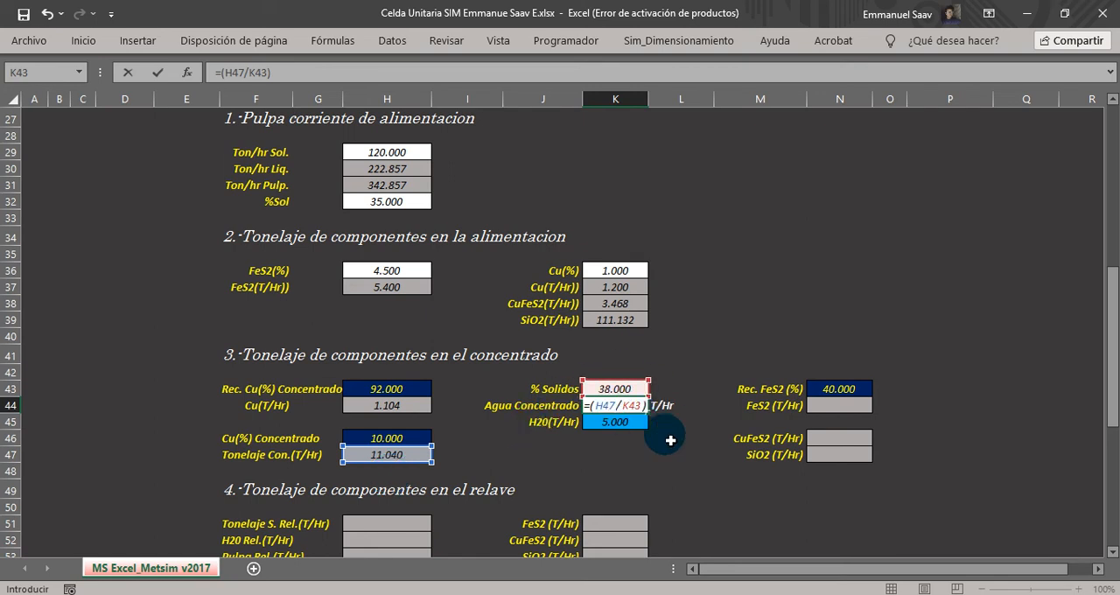
text(*(100-)
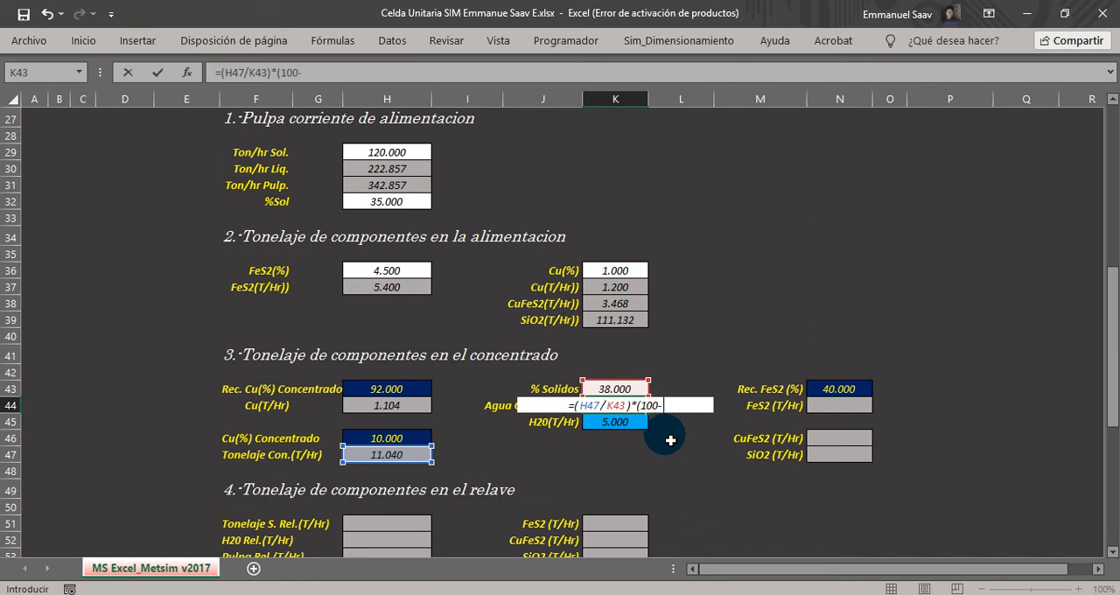
click(610, 390)
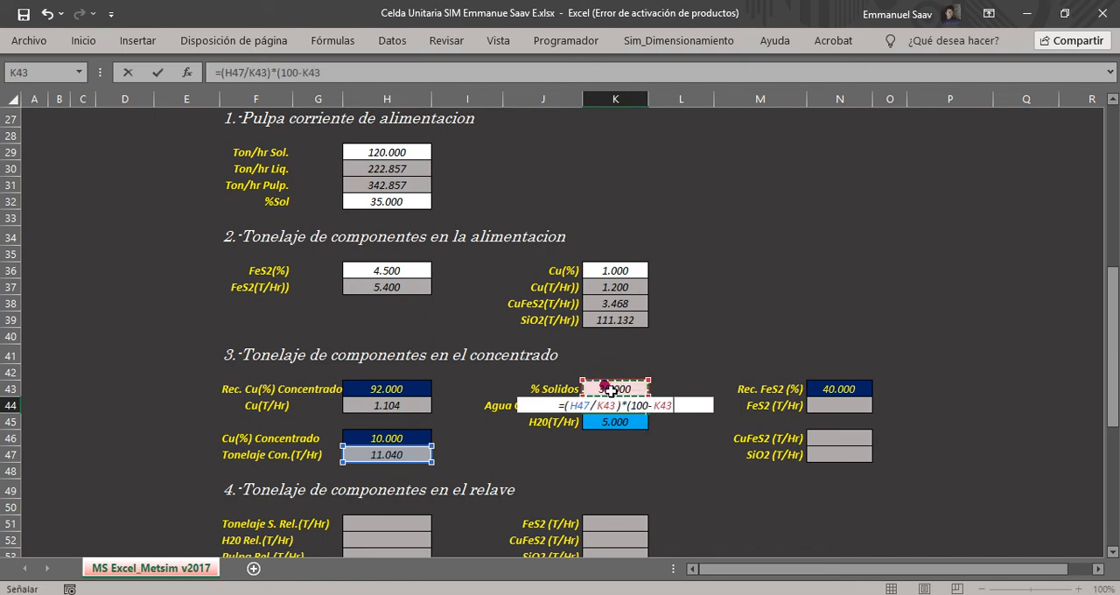
text()*)
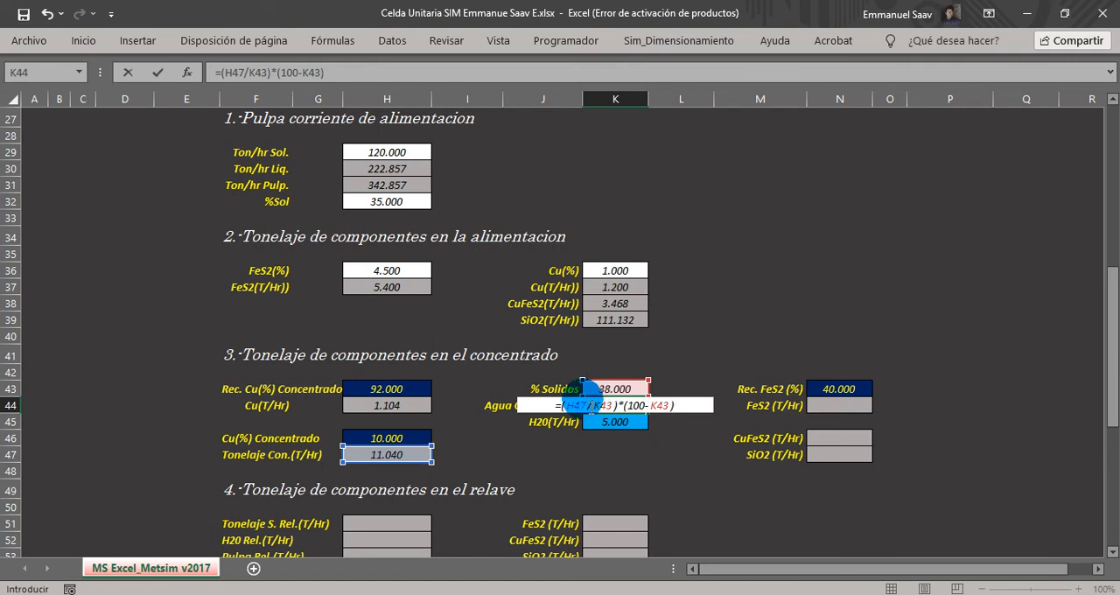
text(()
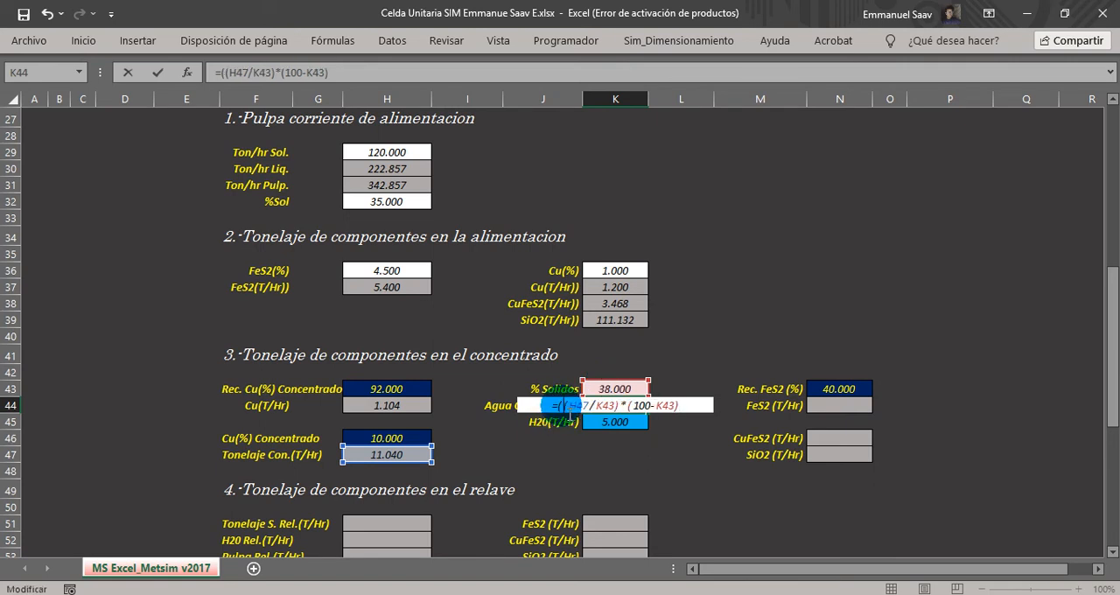
Enclose K44's water term in parentheses and add the H20 flow from K45, giving =((H47/K43)*(100-K43))+K45.
click(692, 405)
text()+)
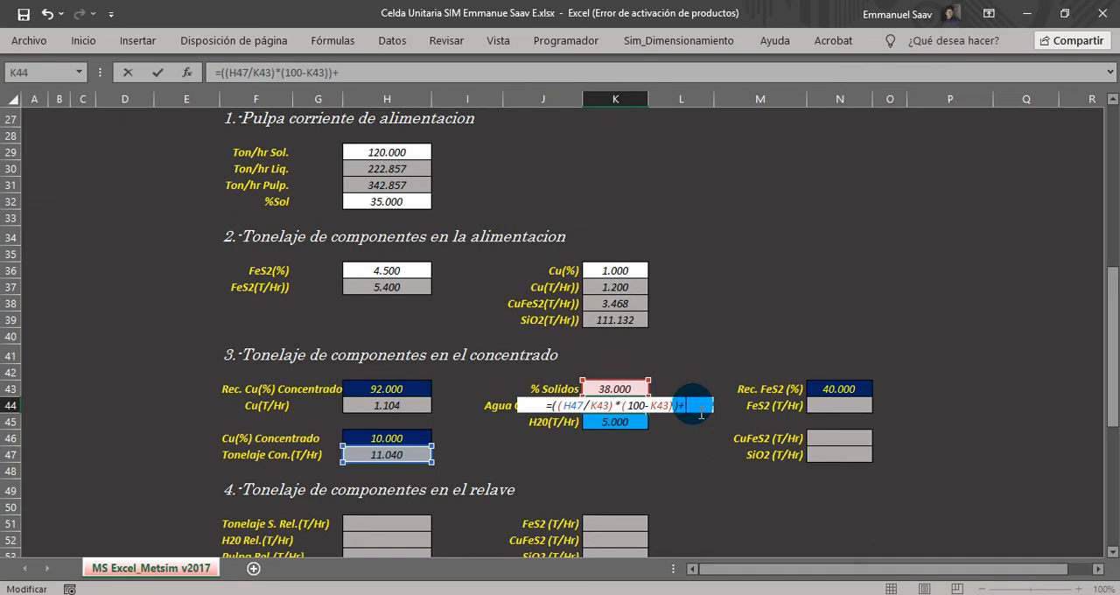
click(613, 426)
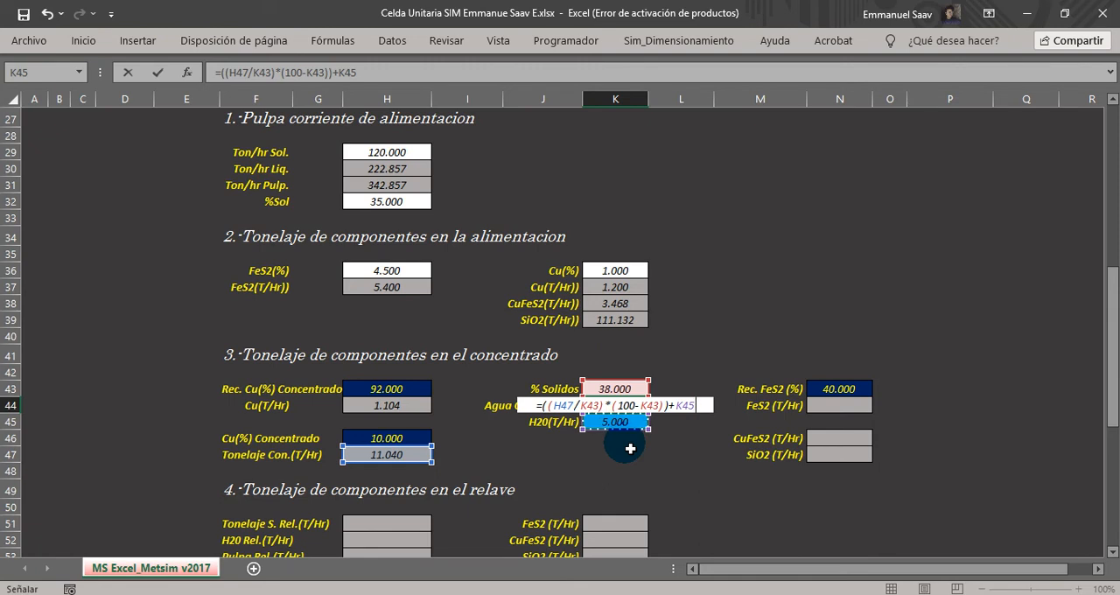
key(Return)
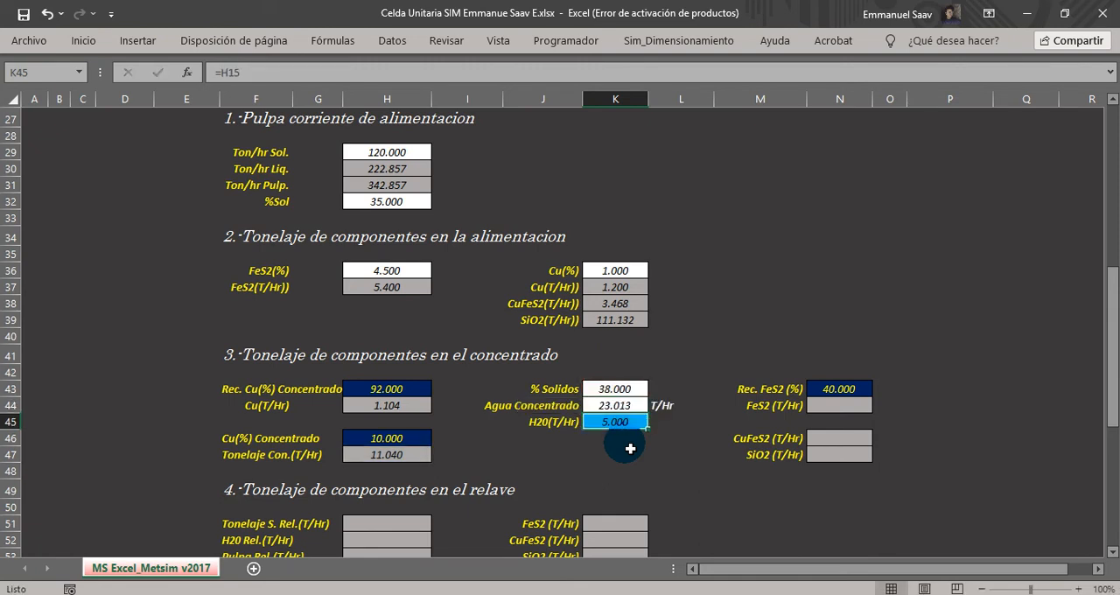
Review the Agua Concentrado formula in K44 and trace its added water in K45 back to the T/Hr input in H15.
click(593, 407)
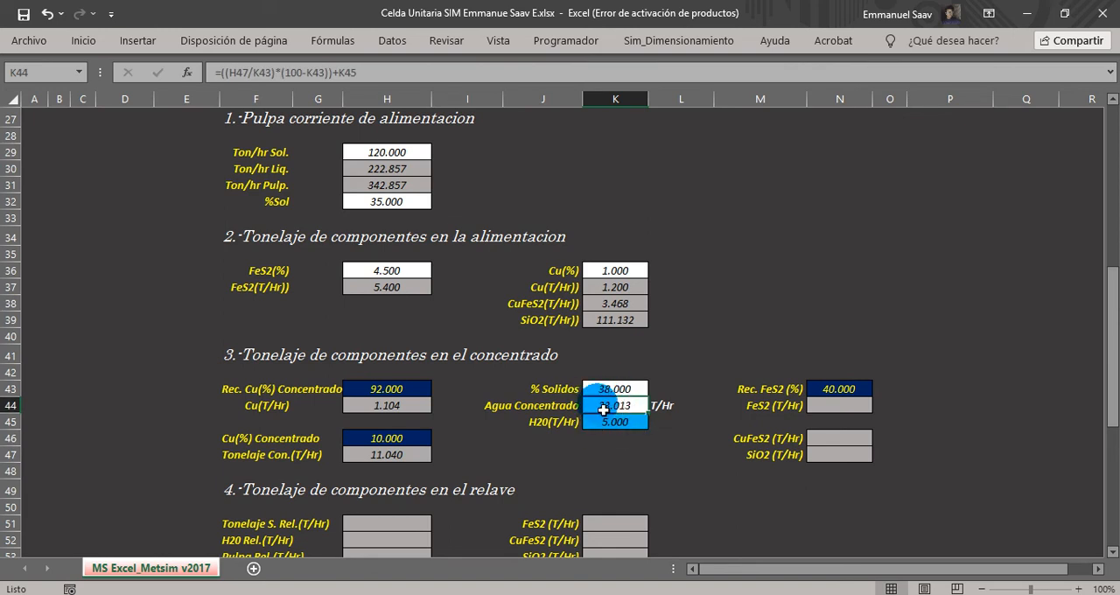
double_click(603, 407)
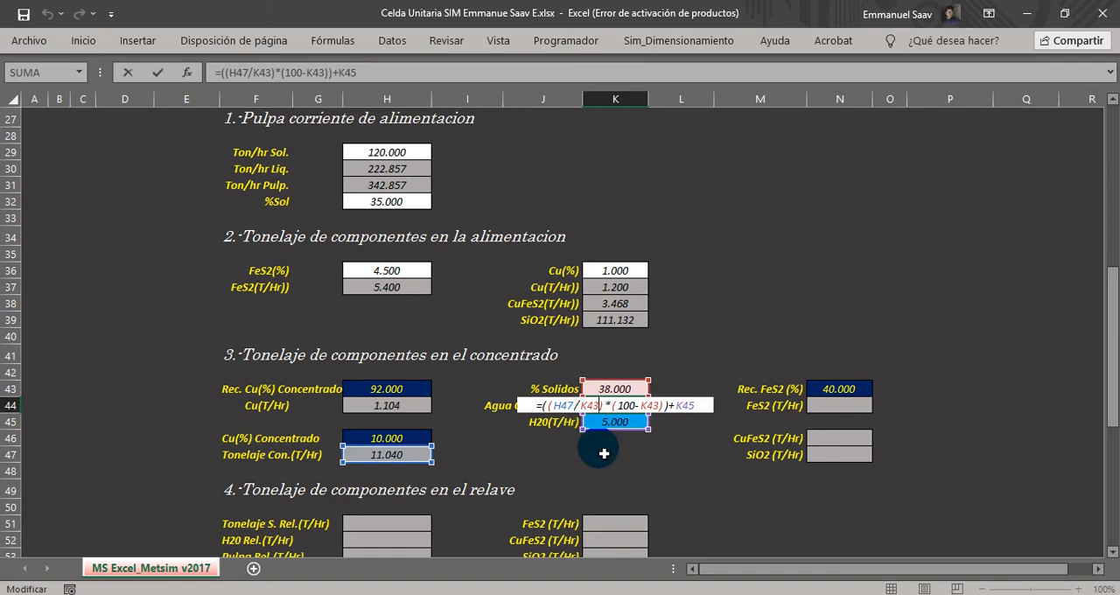
key(Return)
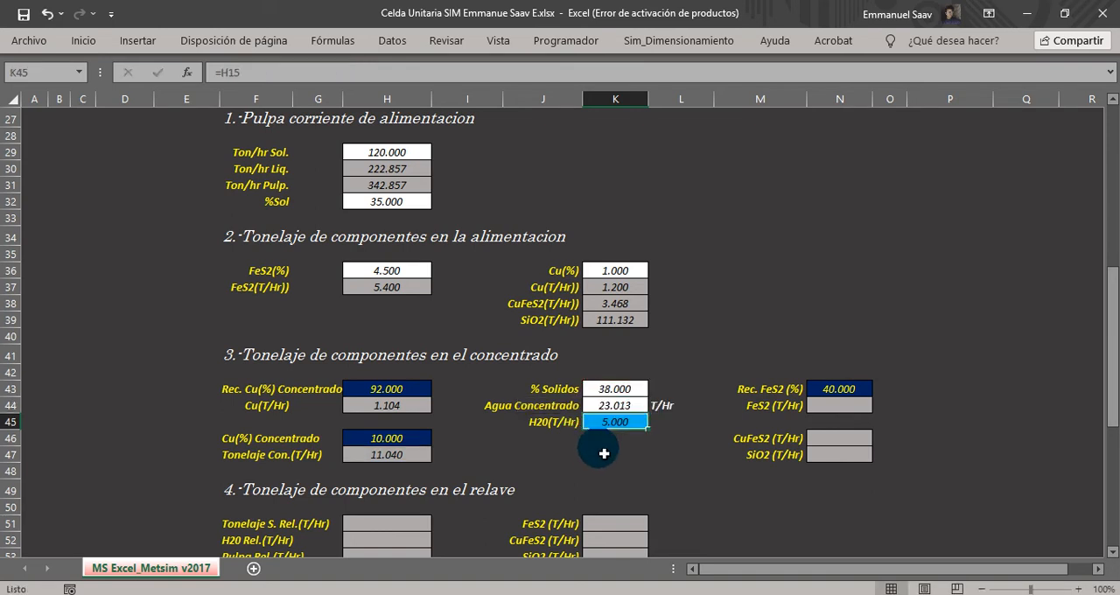
click(524, 407)
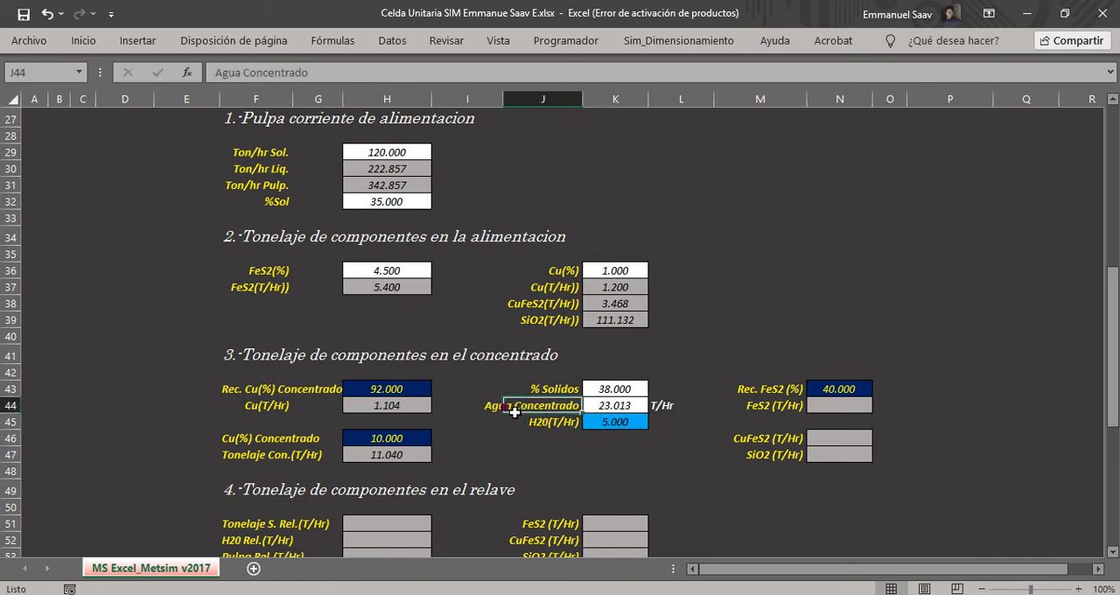
click(615, 423)
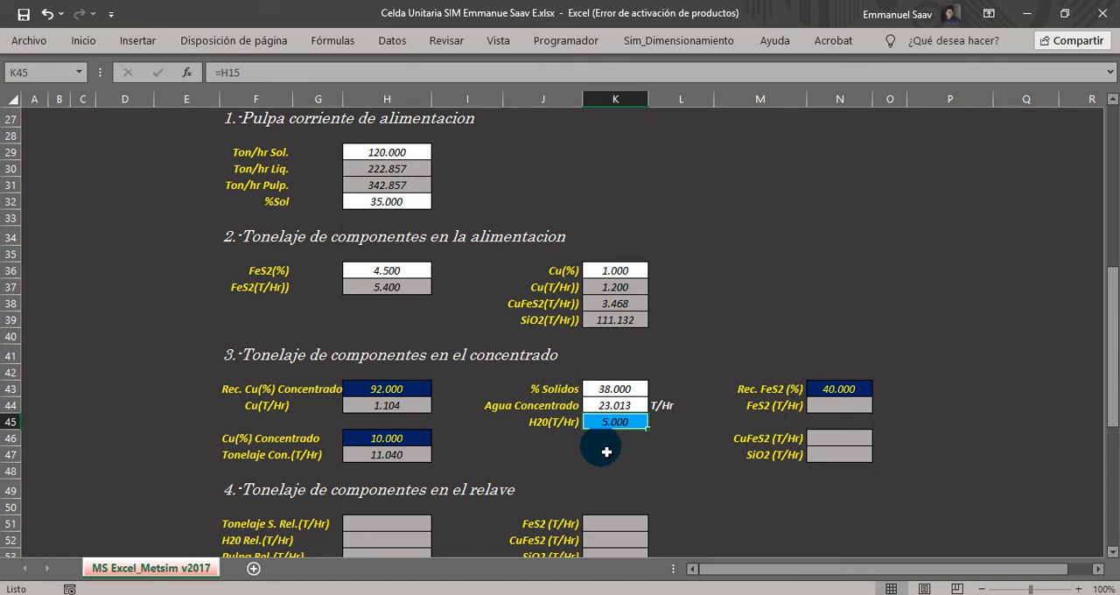
scroll(587, 432, up, 9)
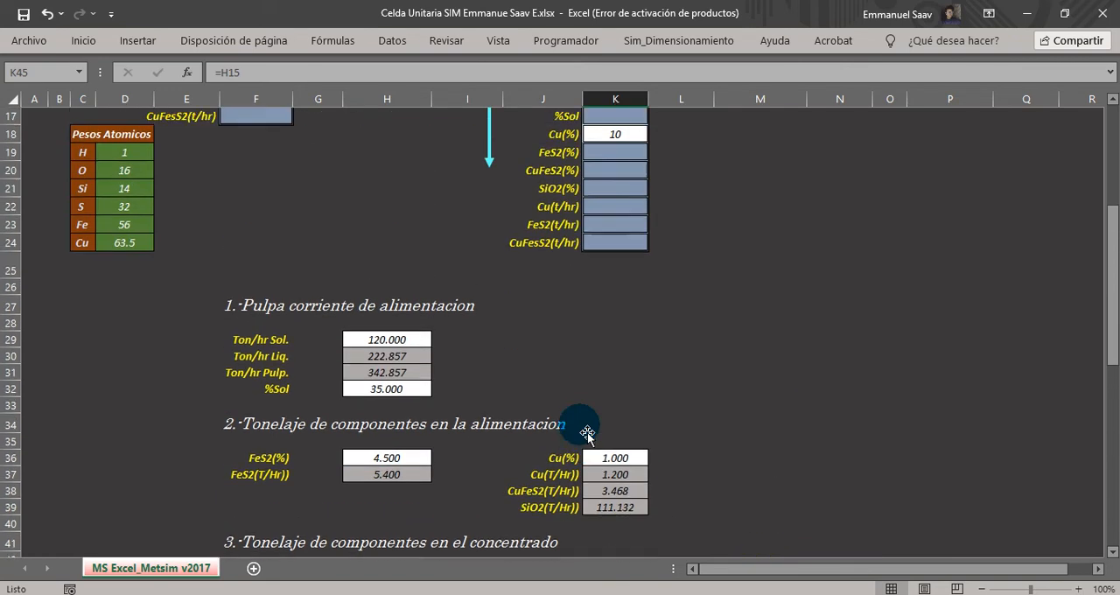
click(387, 376)
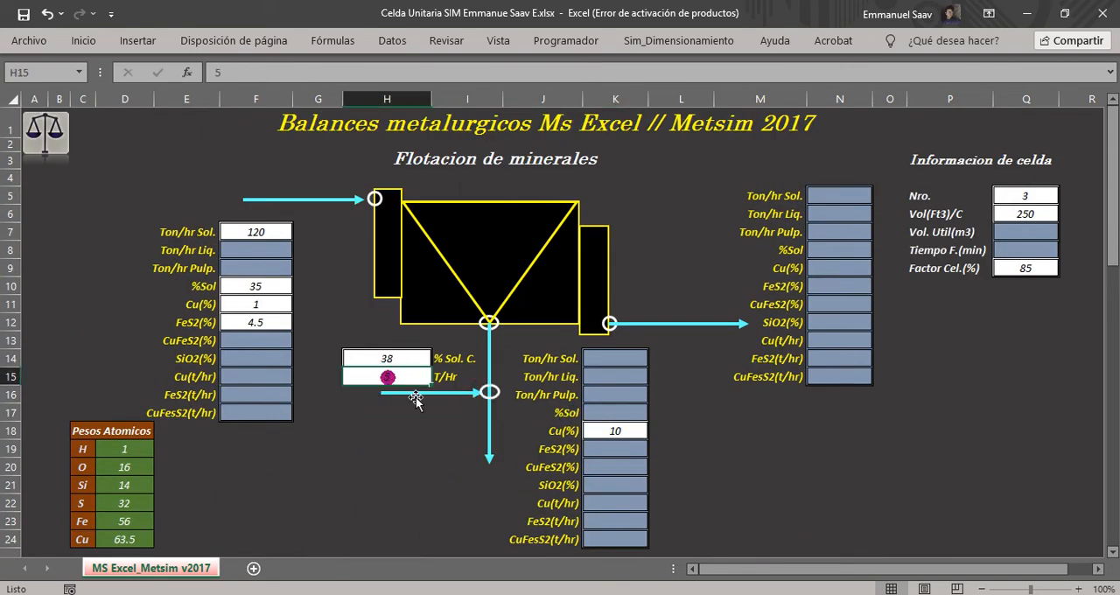
Calculate the concentrate's FeS2 tonnage in N44 from its FeS2 recovery and the feed FeS2 tonnage with =(N43/100)*H37.
scroll(458, 456, down, 10)
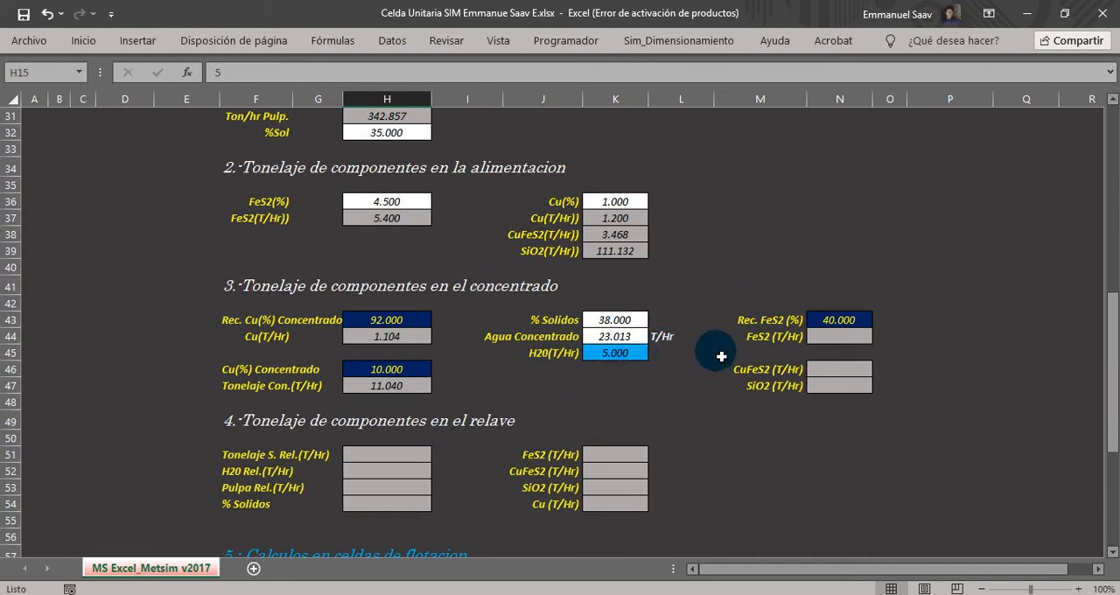
click(754, 324)
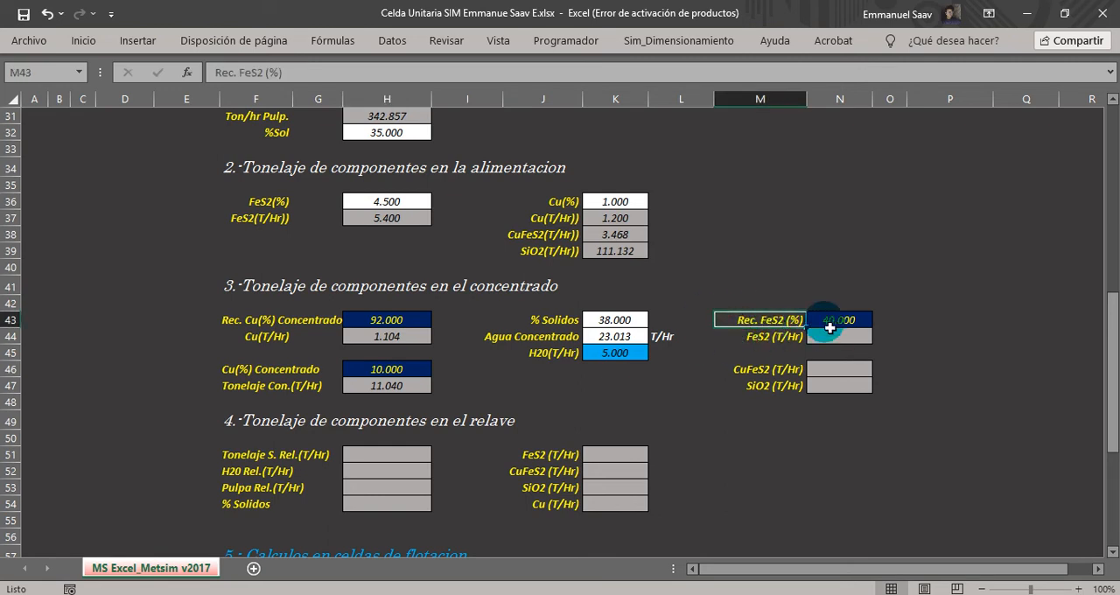
click(831, 321)
click(750, 337)
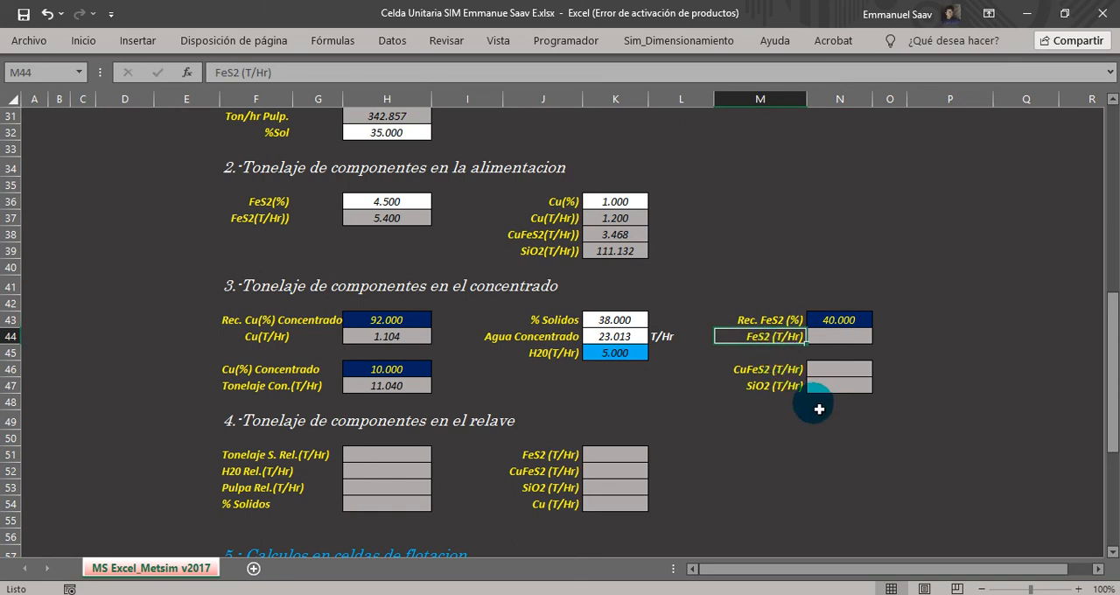
click(825, 339)
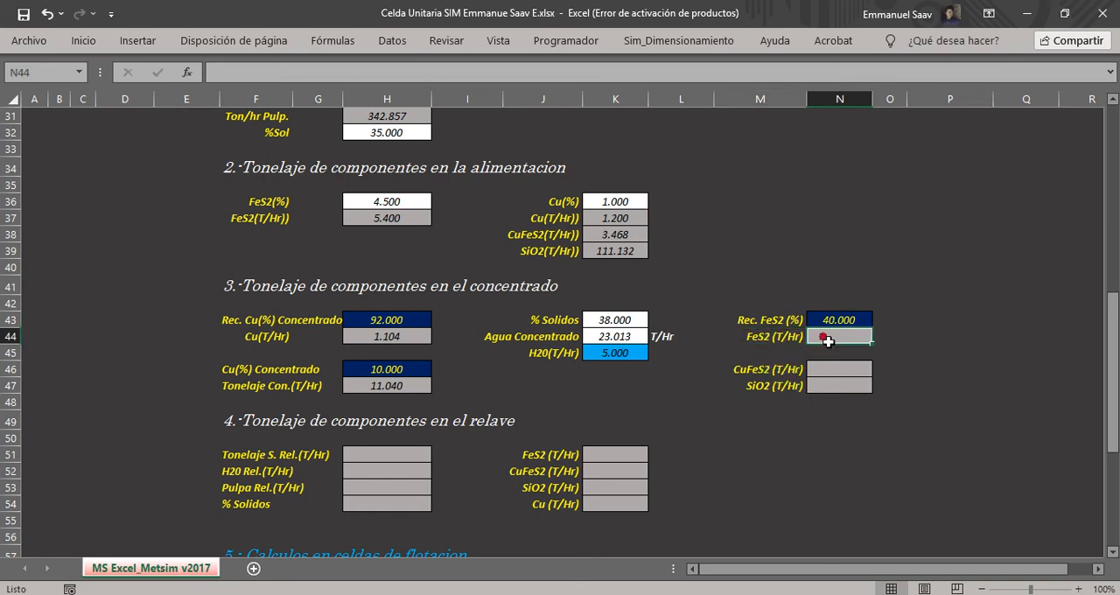
text(=()
click(825, 324)
text(/100))
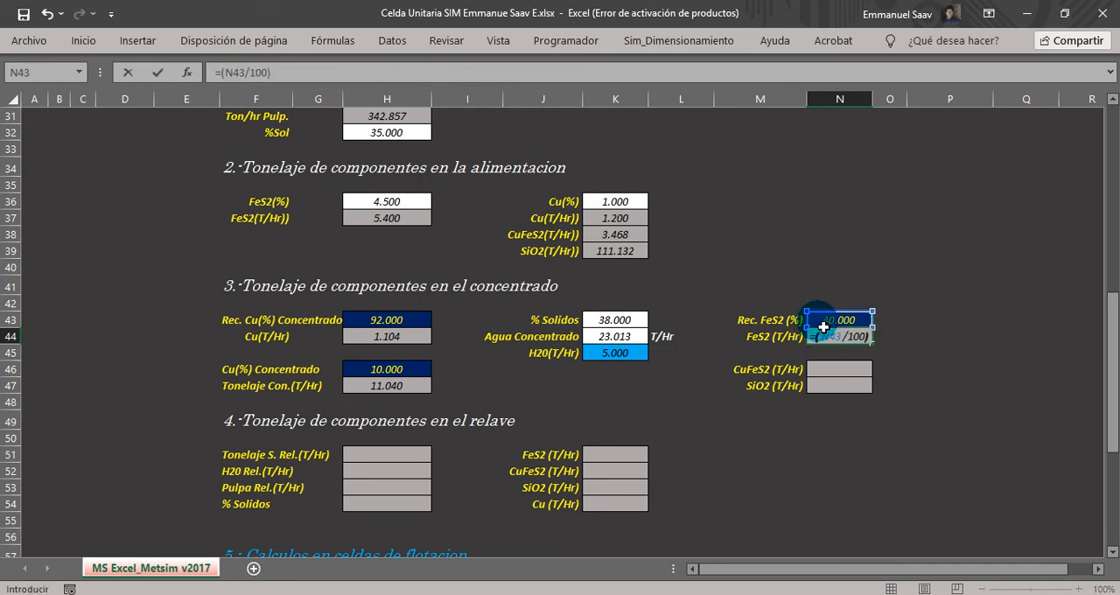
text(*)
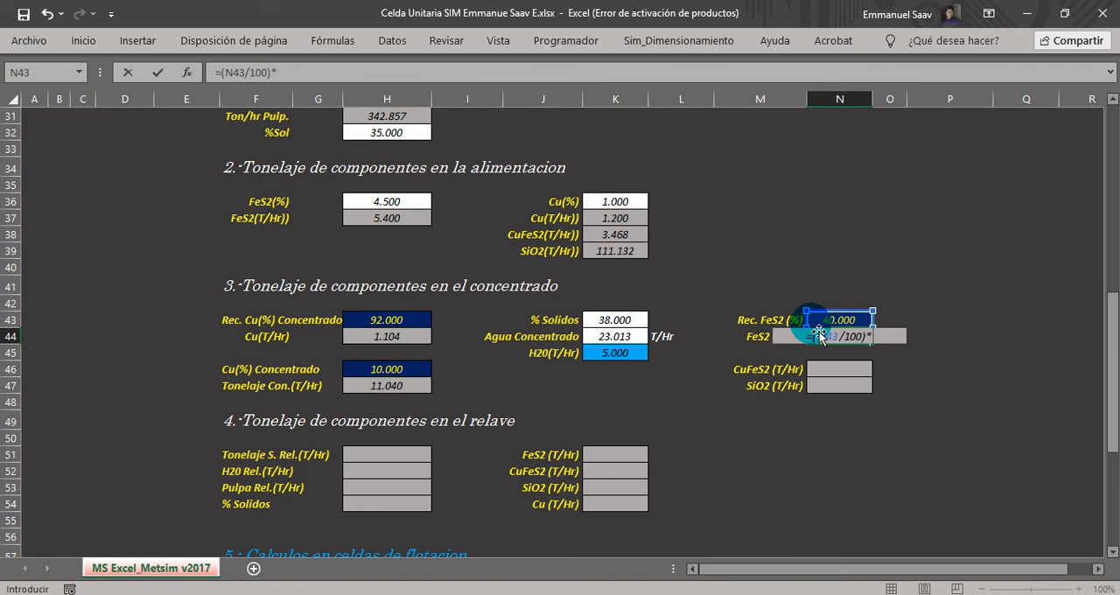
scroll(809, 326, up, 2)
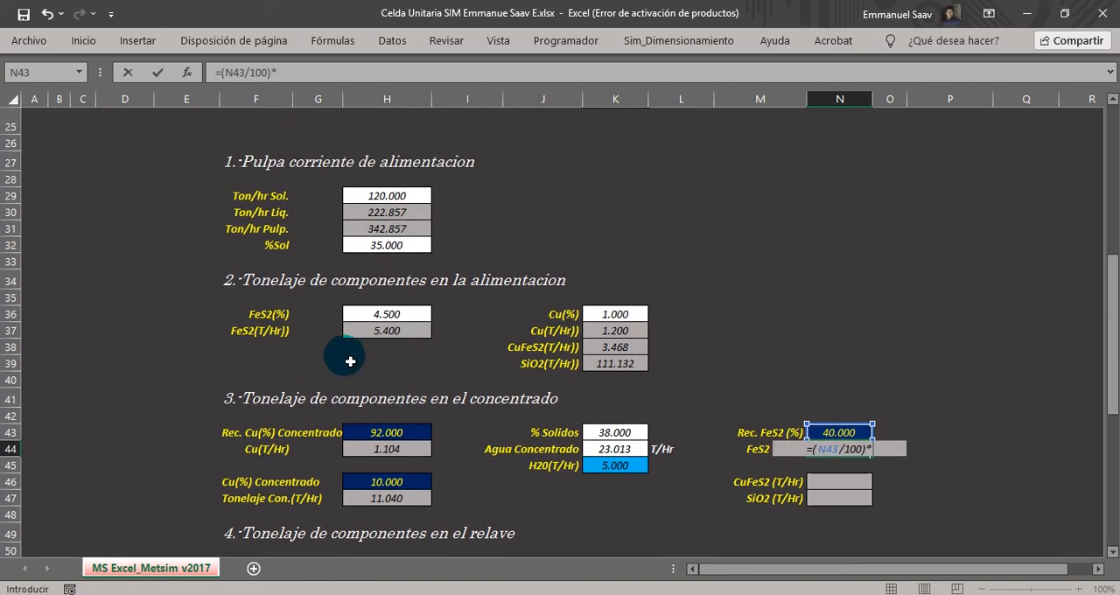
click(396, 330)
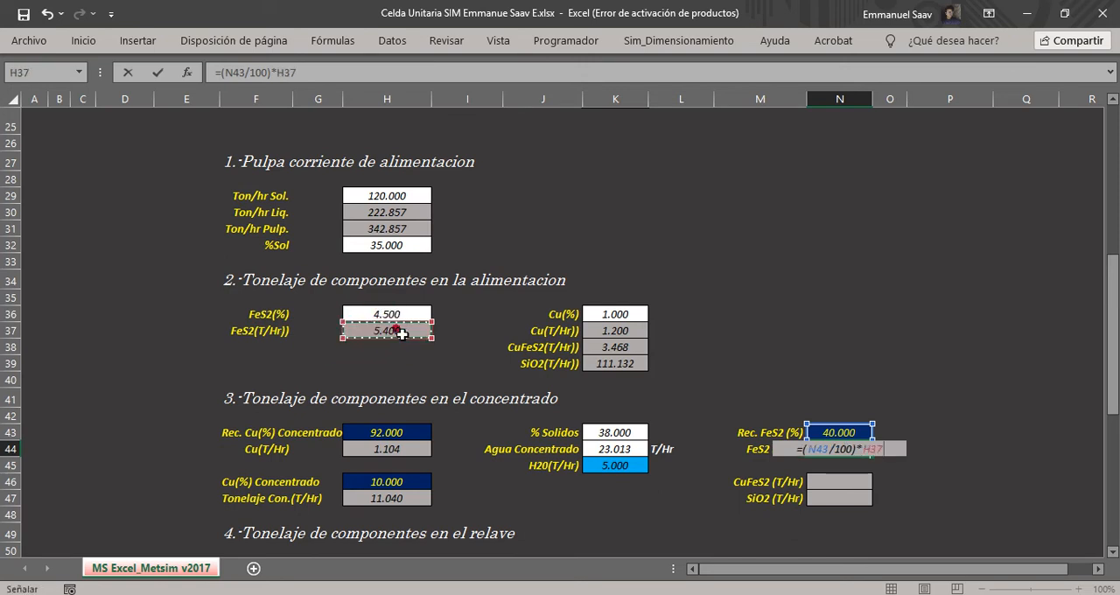
key(Return)
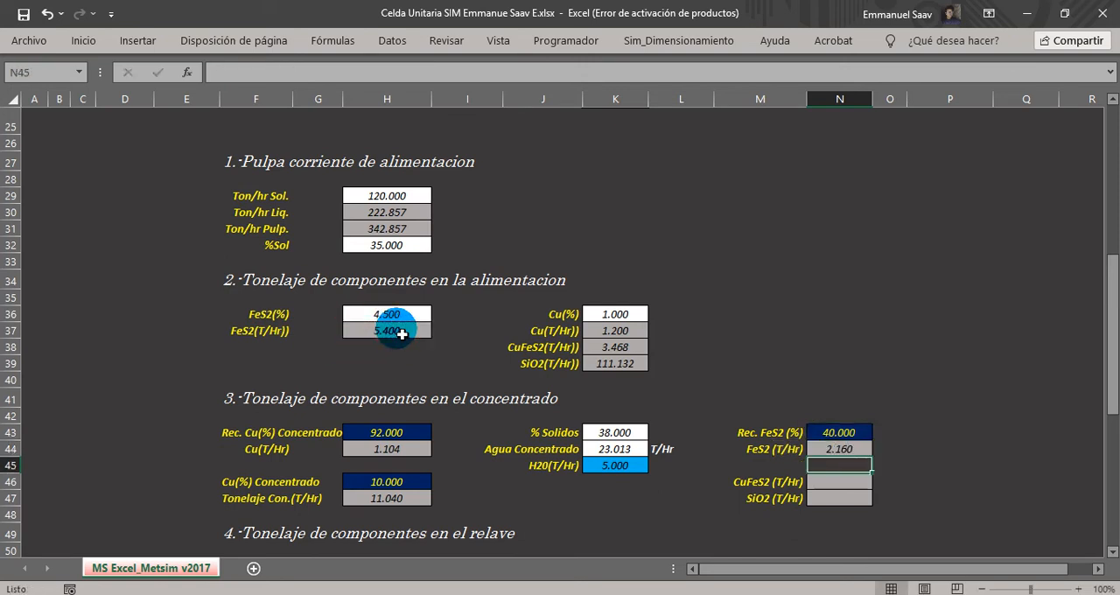
Check the FeS2 formula in N44 and examine the concentrate's CuFeS2 and SiO2 tonnage labels in M46 and M47.
click(1112, 551)
click(1112, 551)
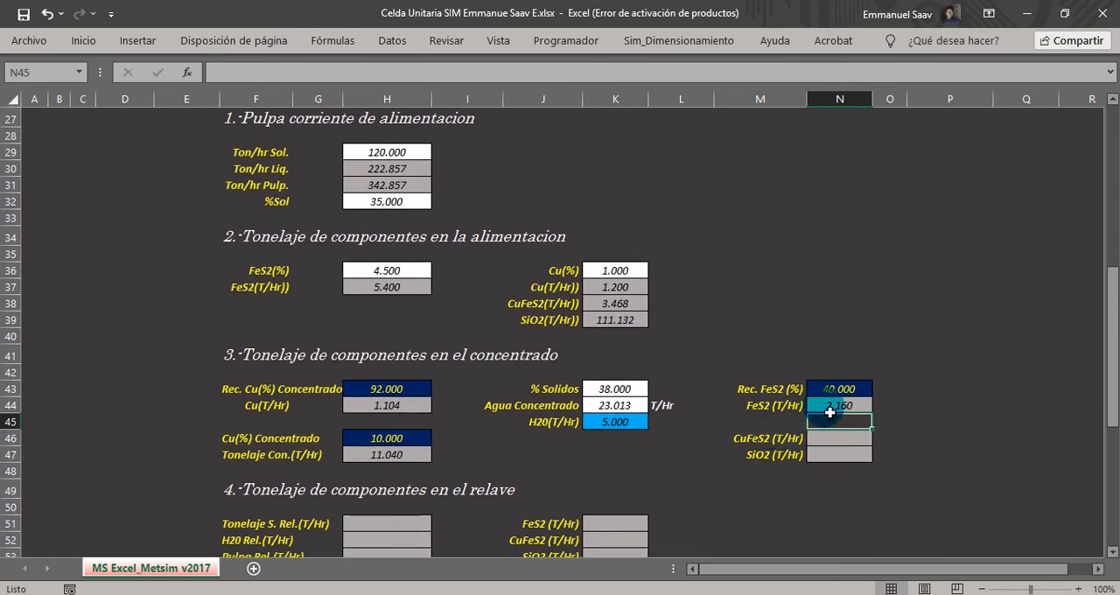
click(835, 406)
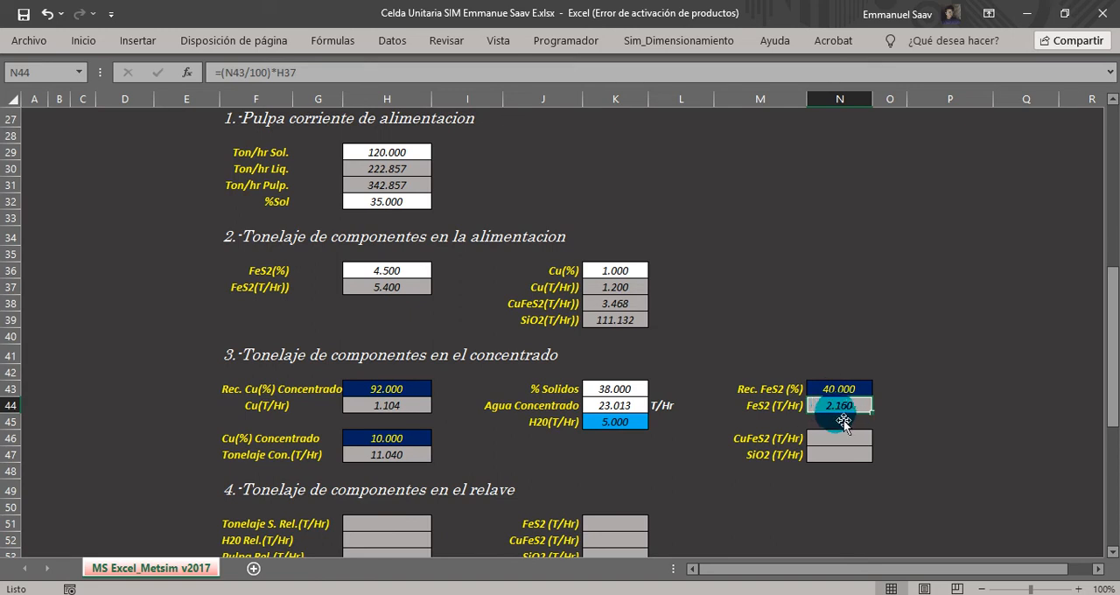
click(1112, 552)
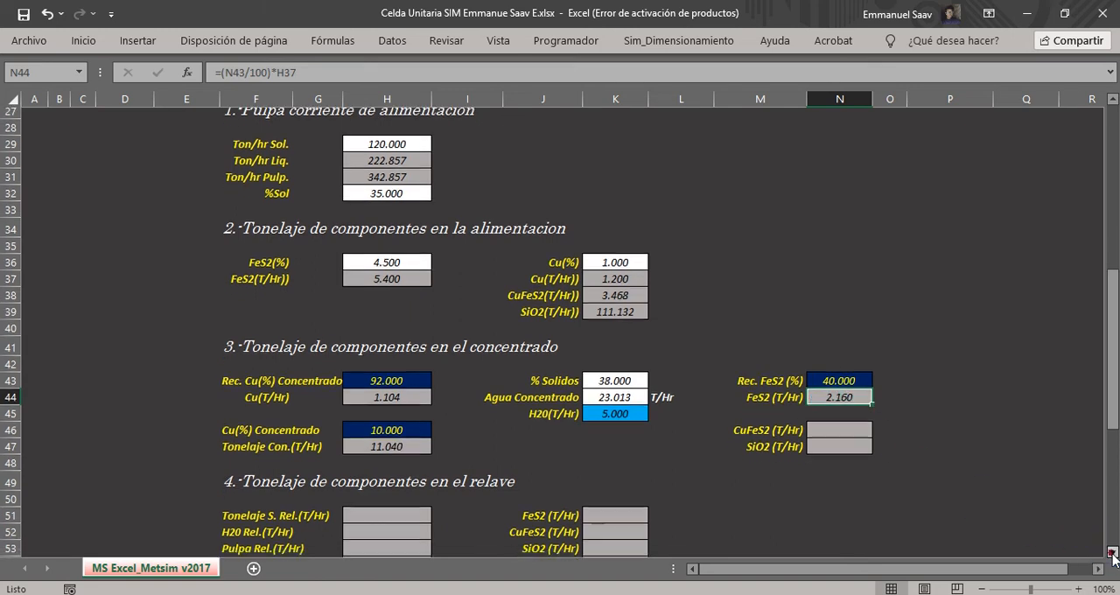
click(750, 420)
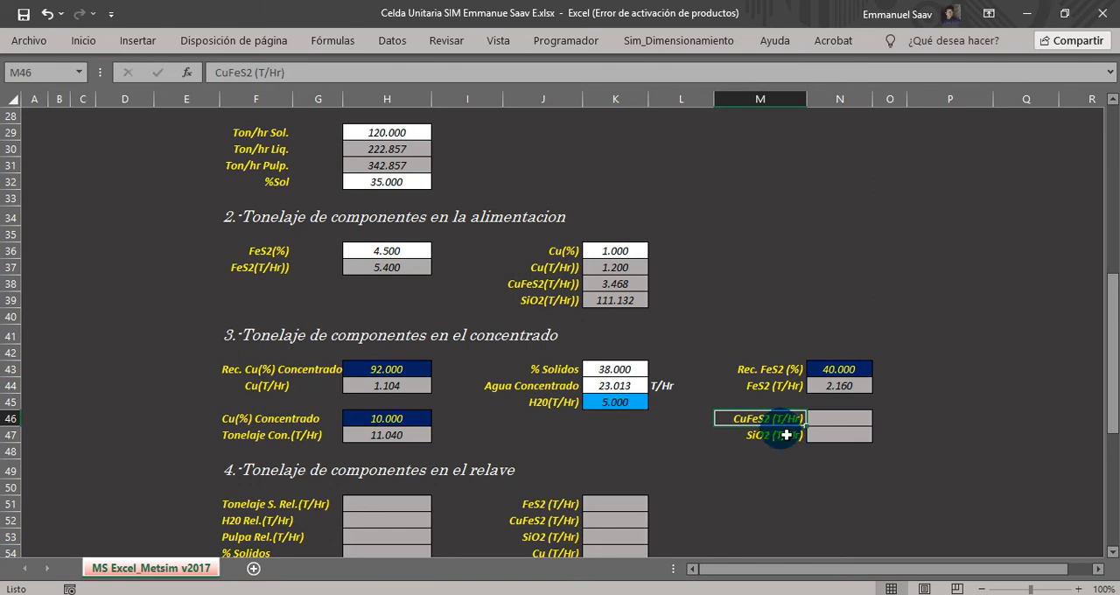
click(785, 435)
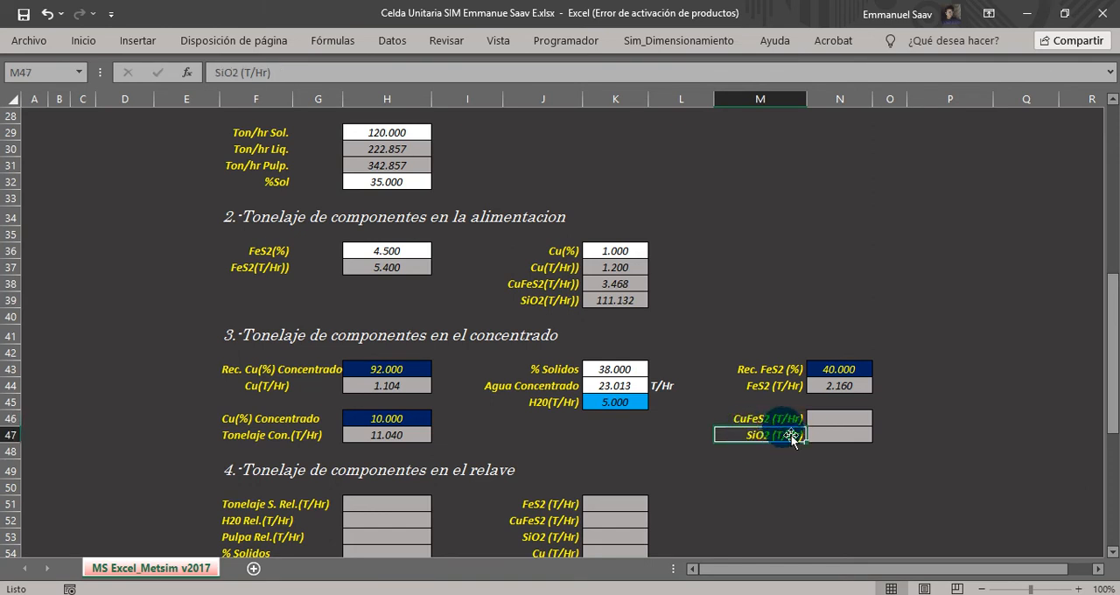
Start the concentrate's CuFeS2 tonnage formula in N46 by dividing the Cu tonnage H44 by copper's atomic weight D24.
click(818, 418)
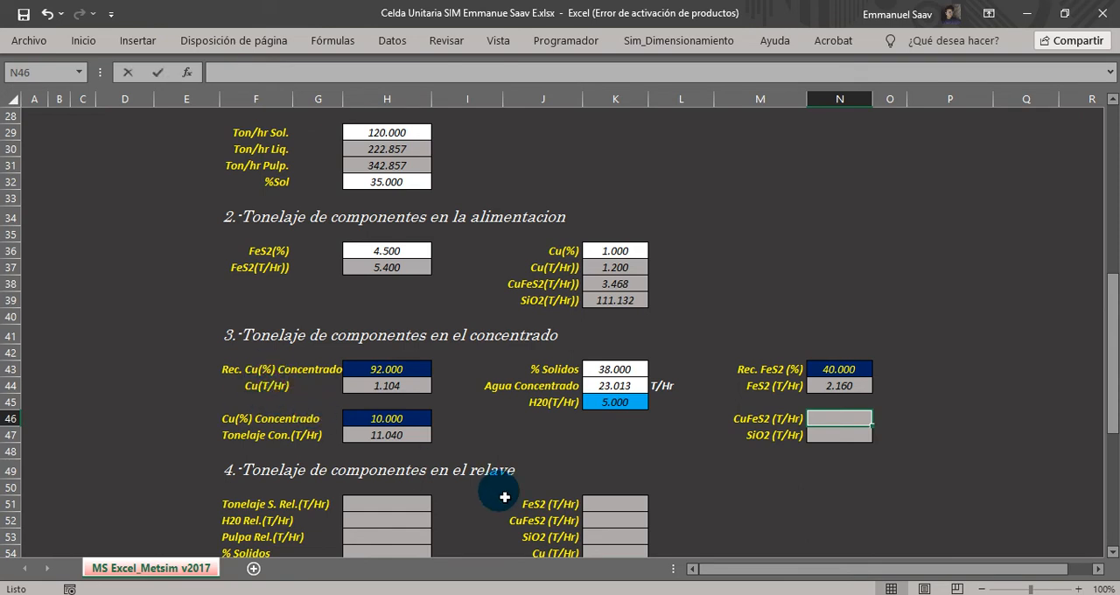
text(=()
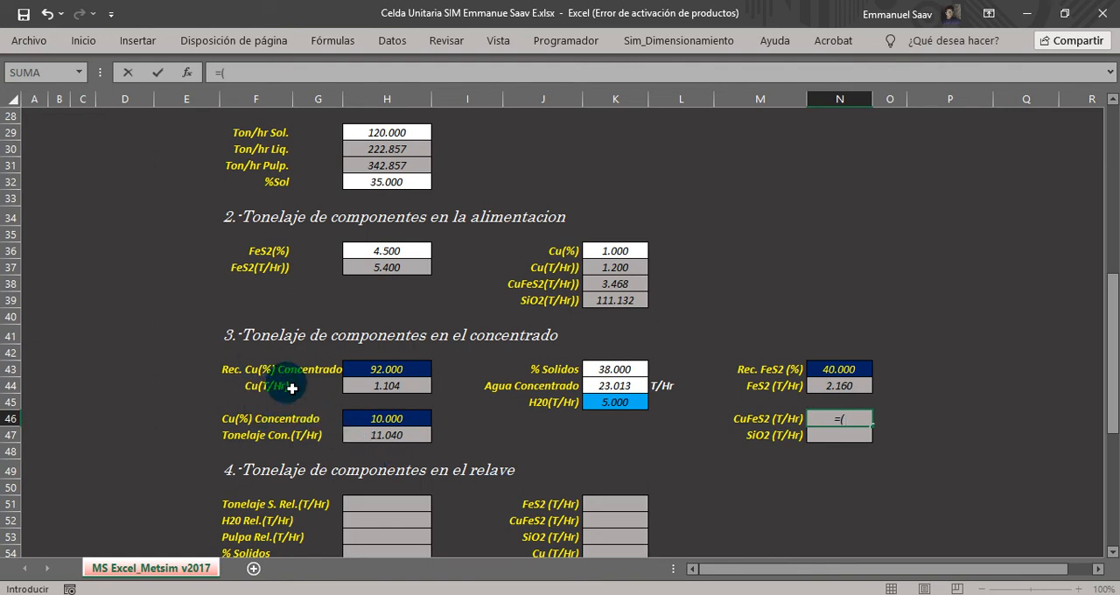
click(375, 386)
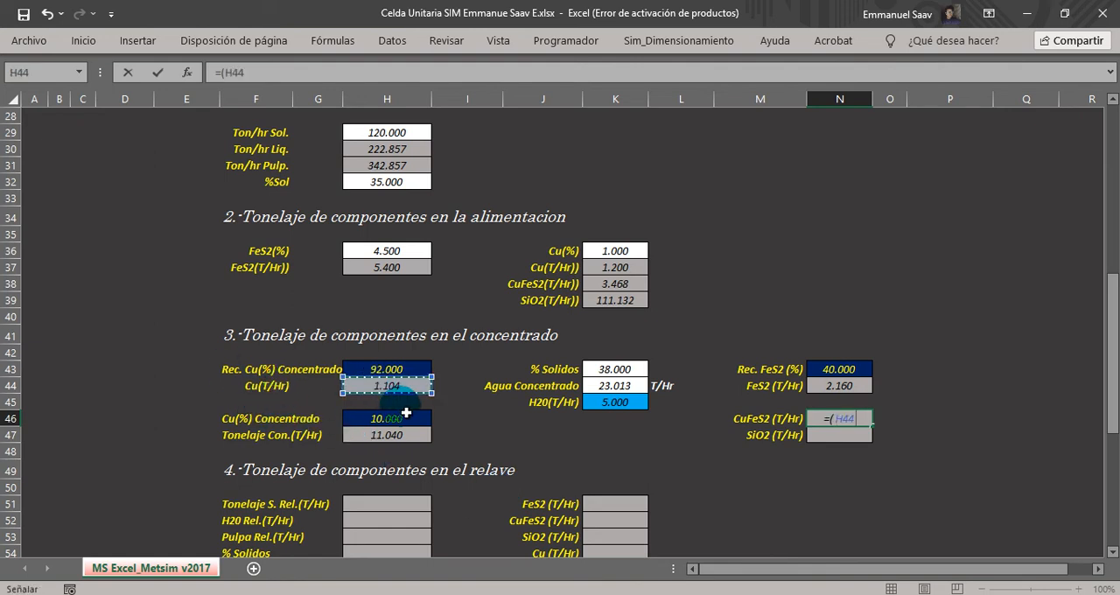
text(/)
scroll(406, 412, up, 3)
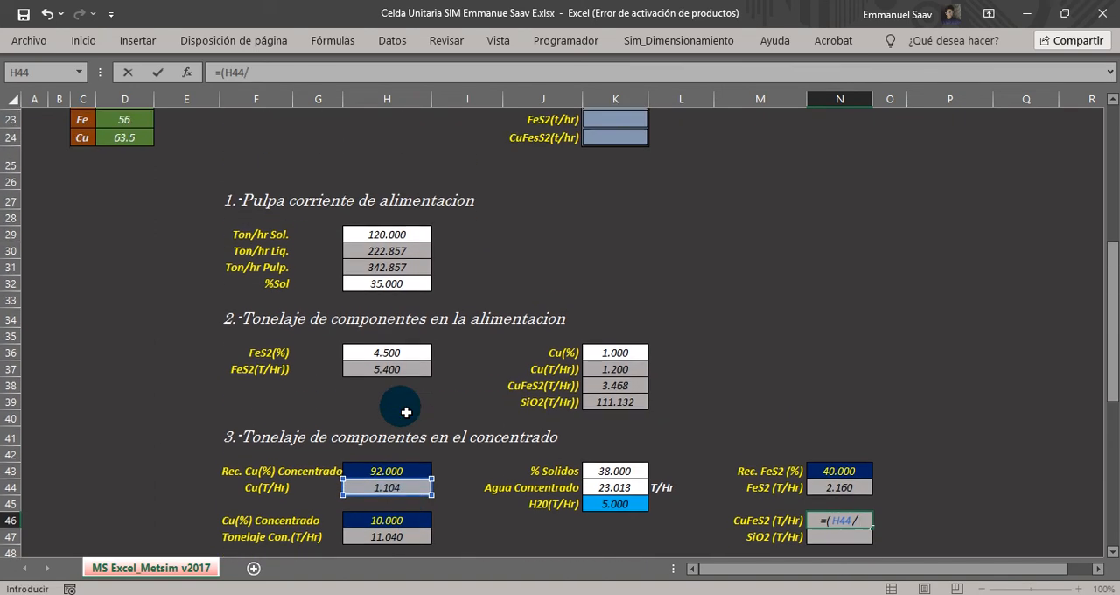
click(125, 207)
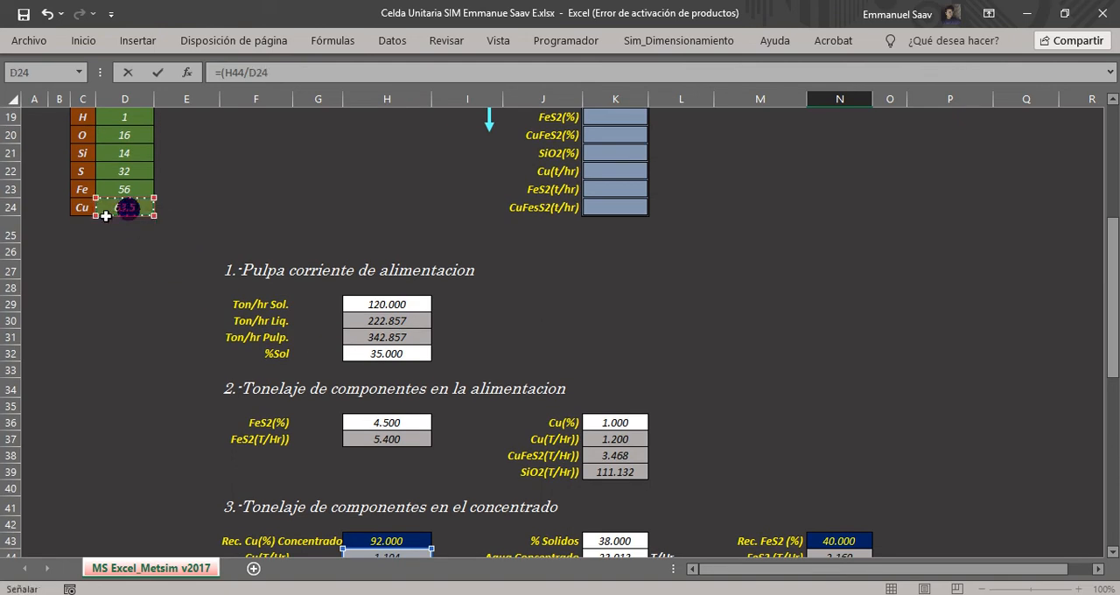
scroll(430, 412, down, 4)
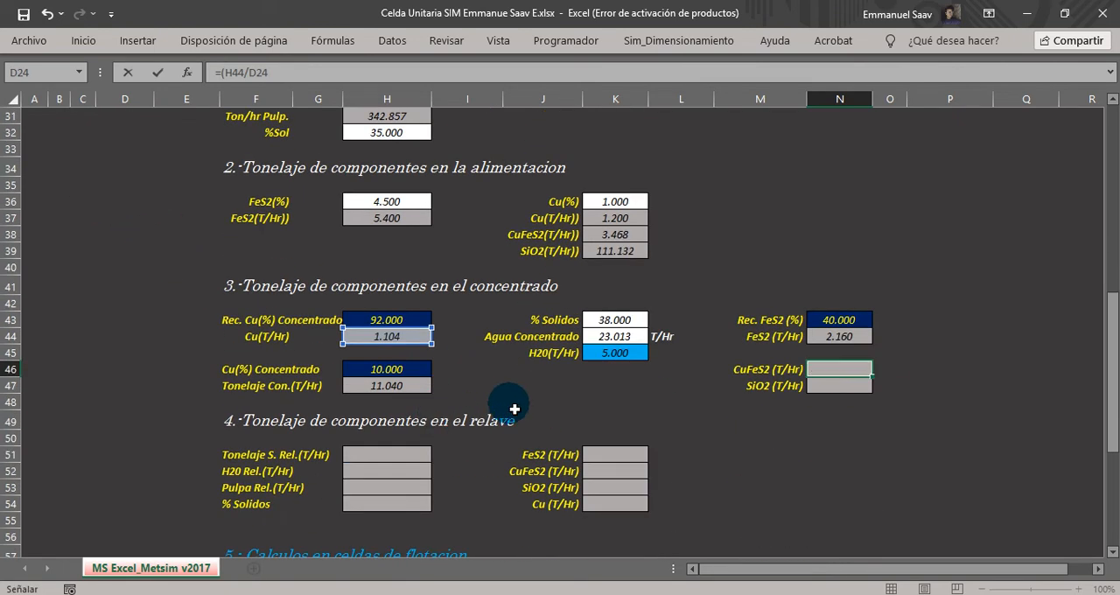
Multiply N46's copper term by the CuFeS2 molecular weight, completing the formula as =(H44/D24)*(D24+D23+(2*D22)).
text()*()
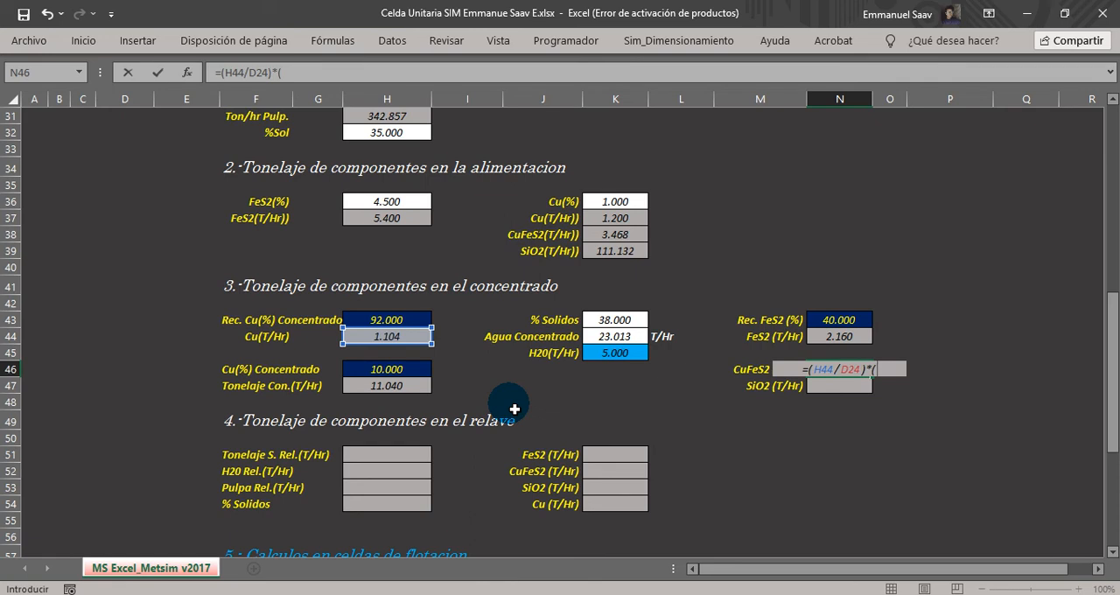
scroll(512, 405, up, 4)
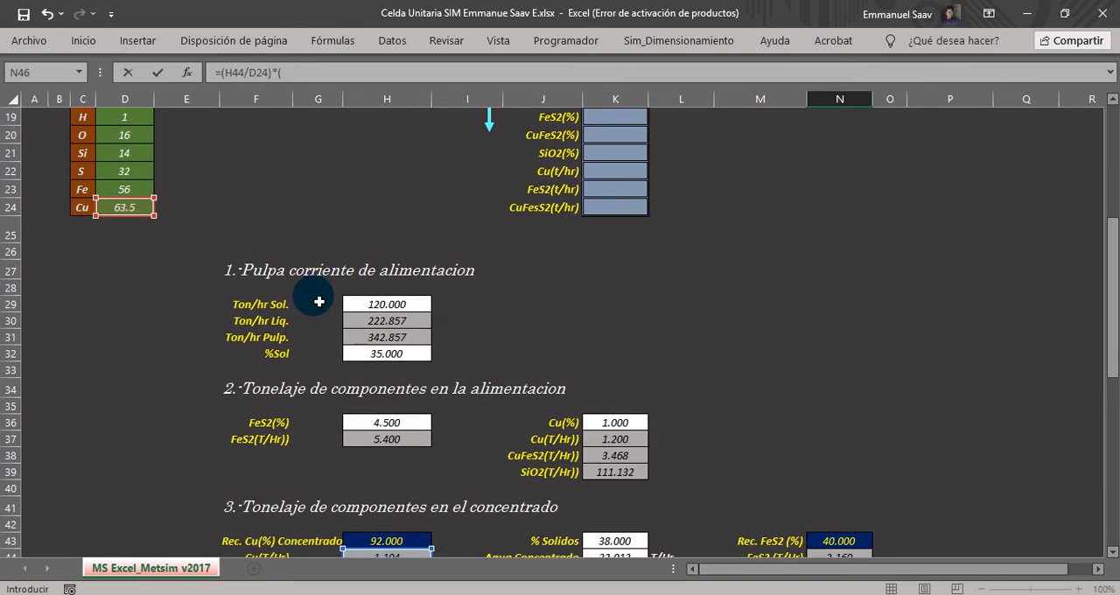
click(131, 213)
text(+)
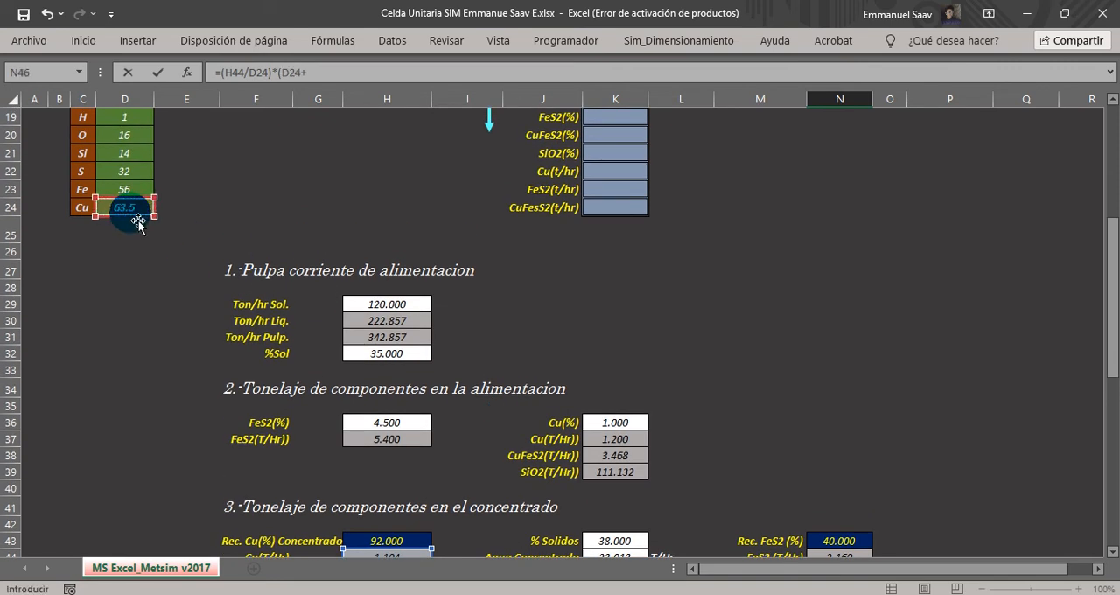
click(129, 194)
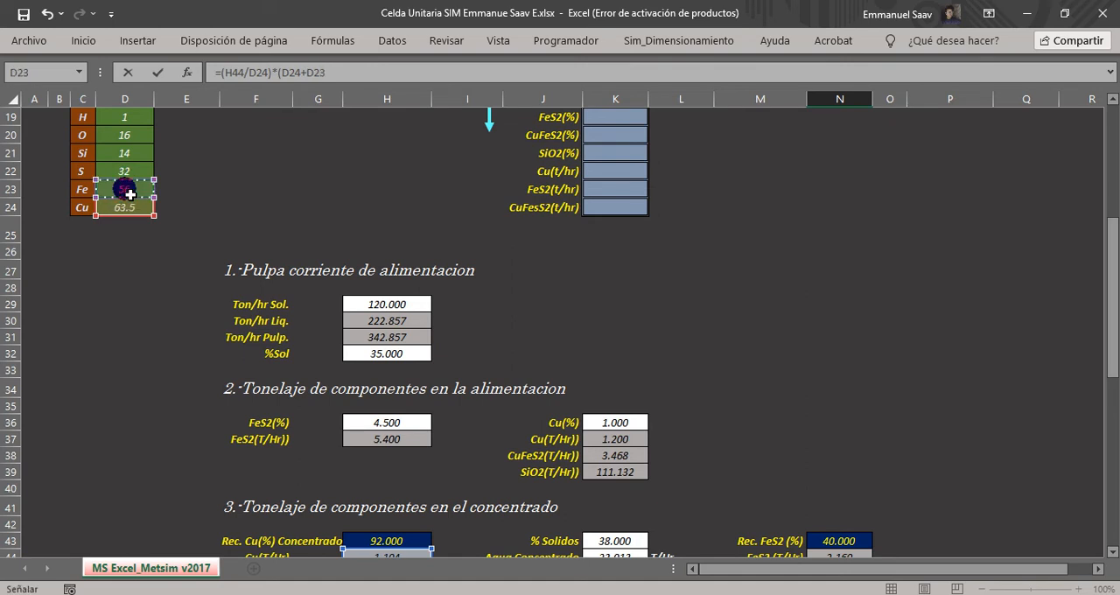
text(+(2)
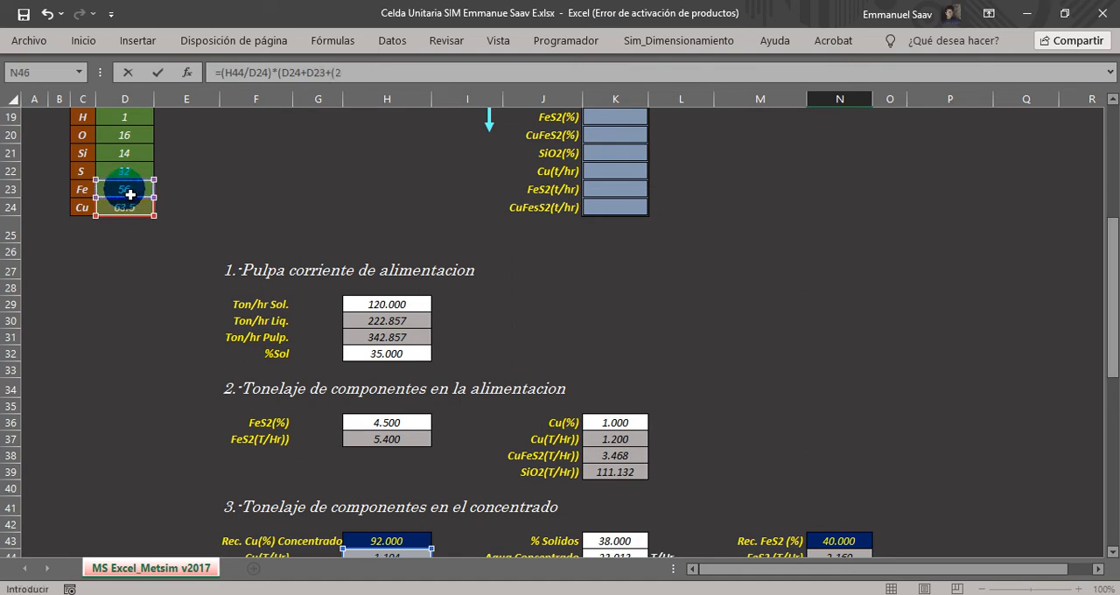
text(*)
click(122, 171)
text())
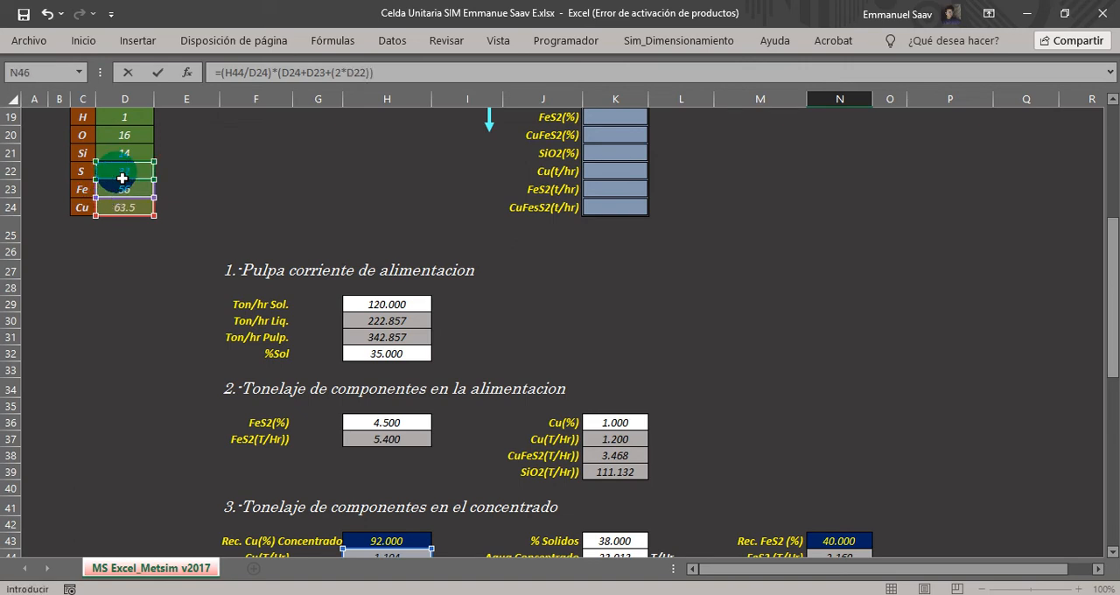
scroll(693, 355, down, 3)
scroll(871, 361, up, 1)
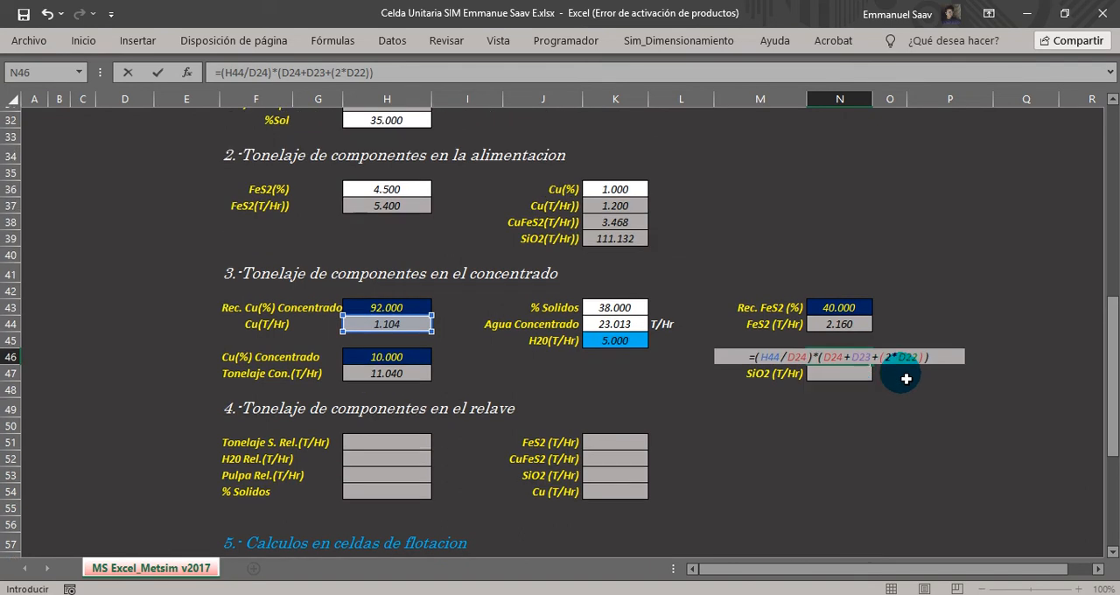
key(Return)
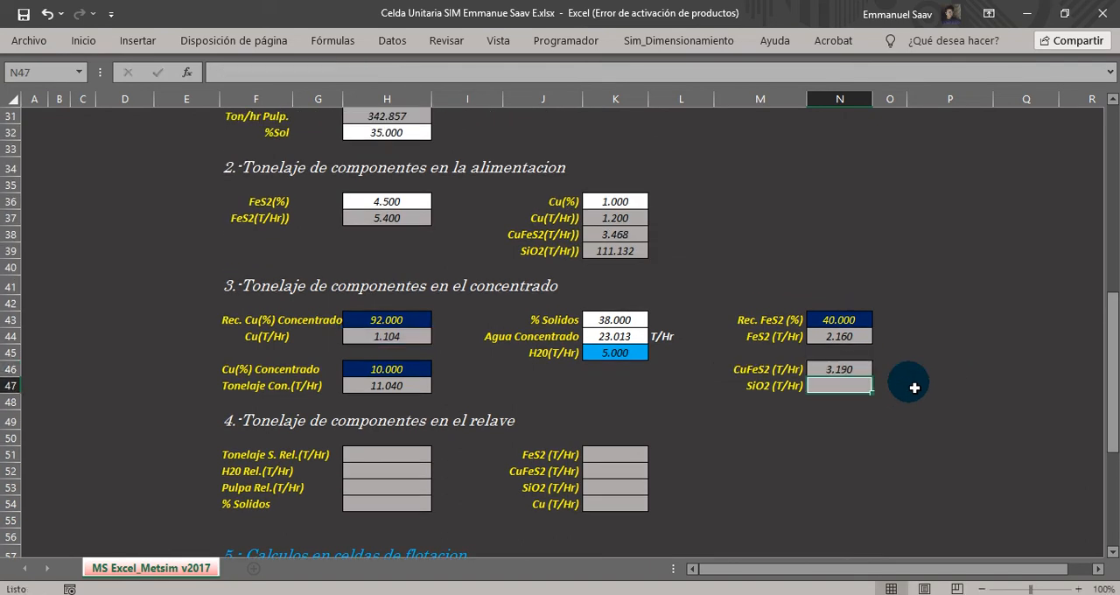
Calculate the concentrate's SiO2 tonnage in N47 by subtracting FeS2 and CuFeS2 from the concentrate tonnage with =H47-N44-N46.
drag(754, 369, 818, 372)
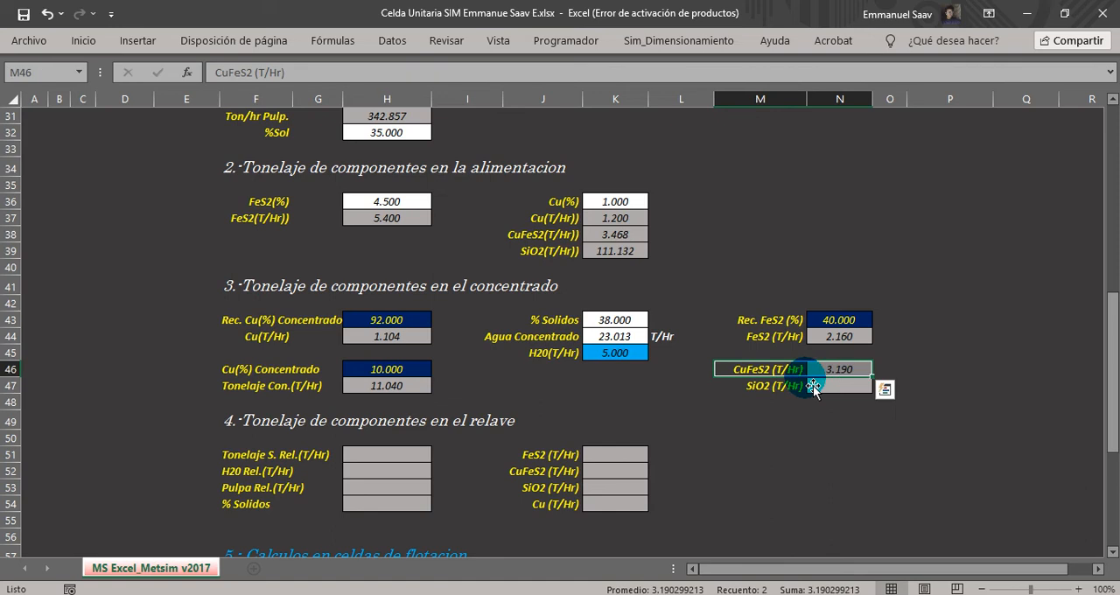
click(761, 387)
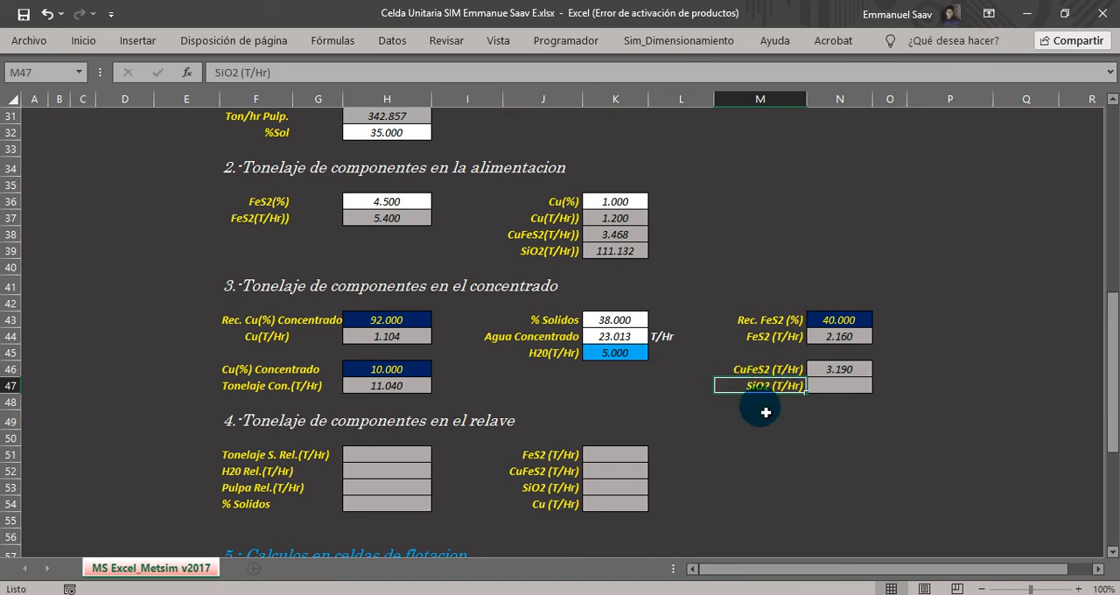
click(823, 394)
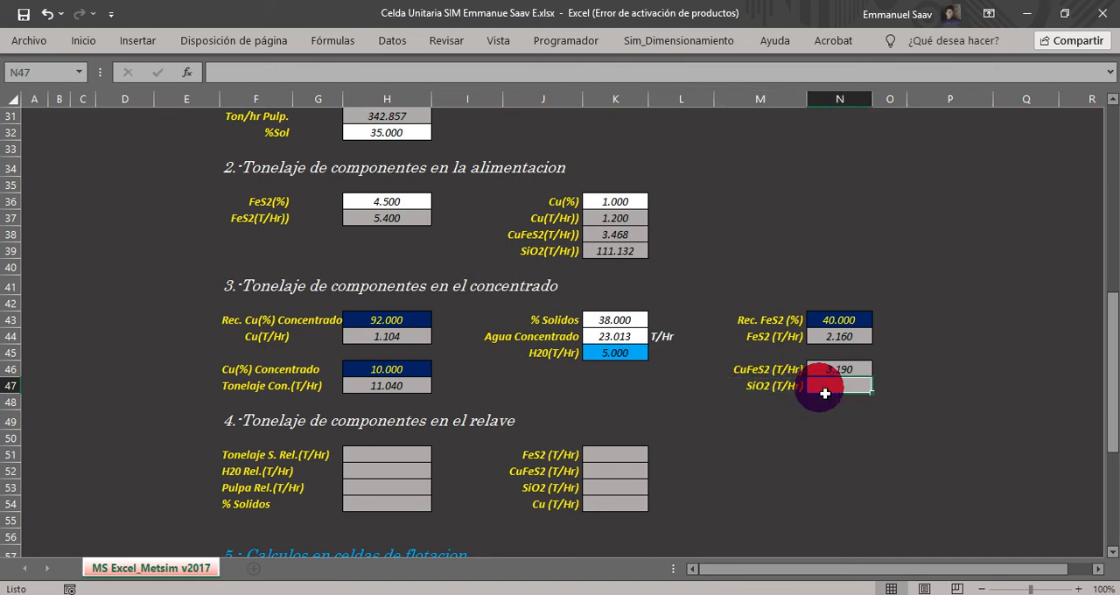
text(=)
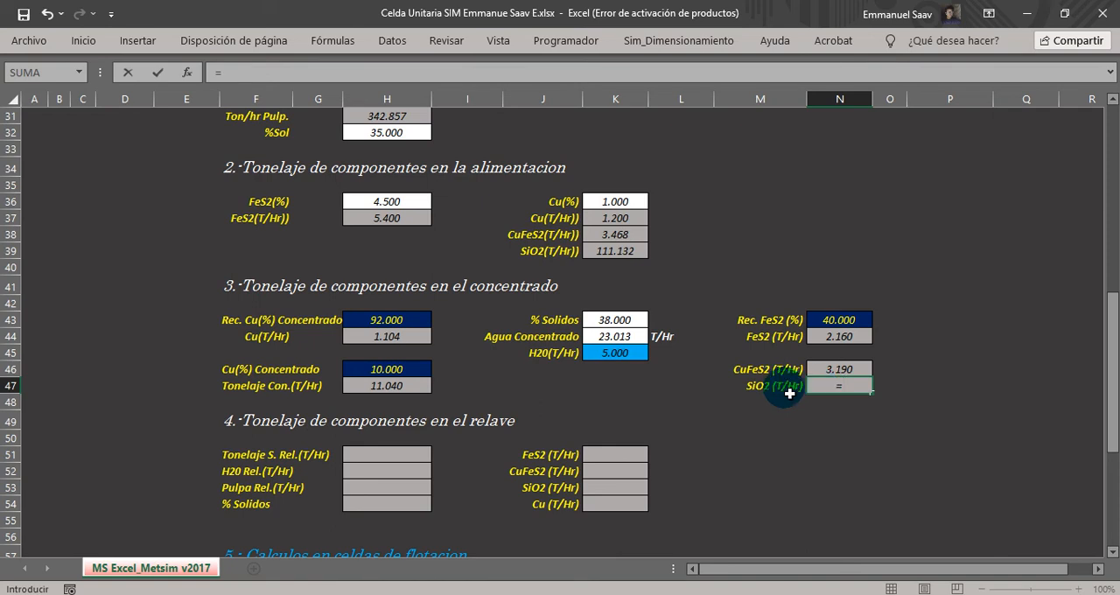
click(390, 391)
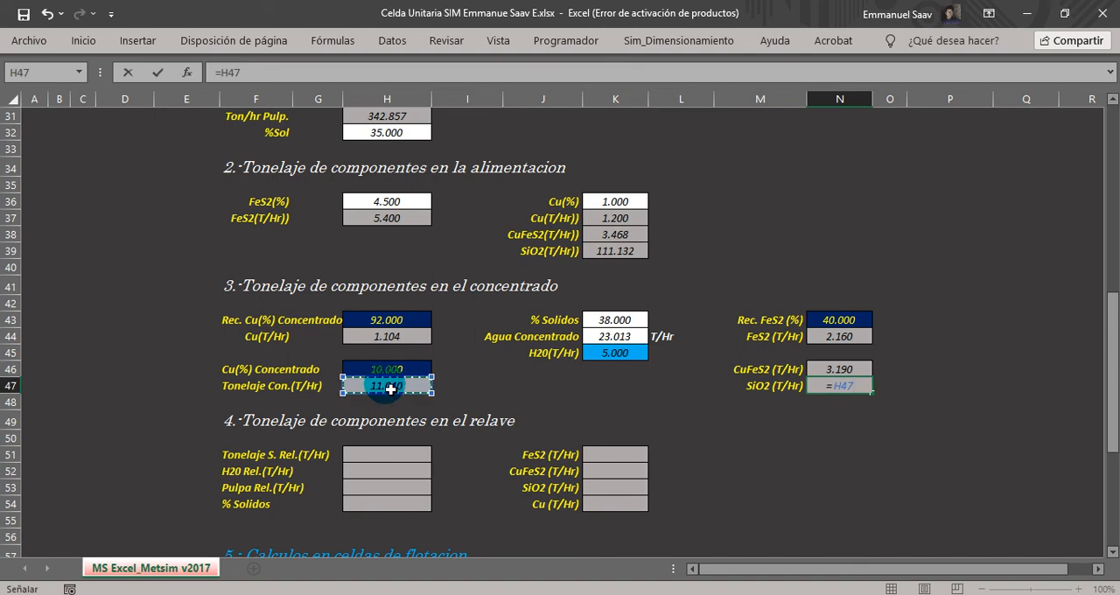
text(-)
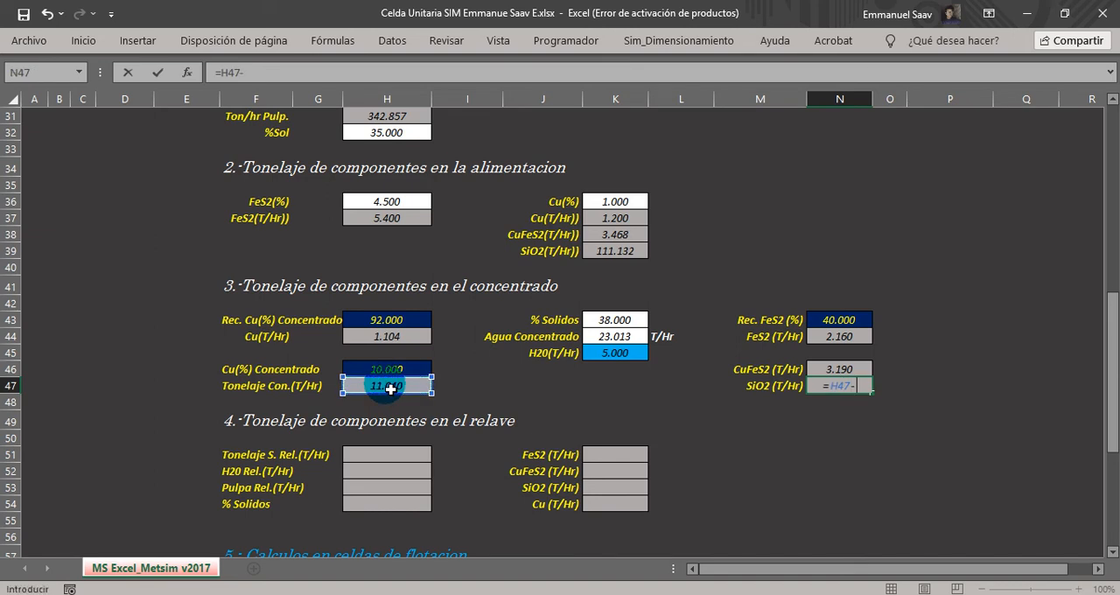
click(831, 341)
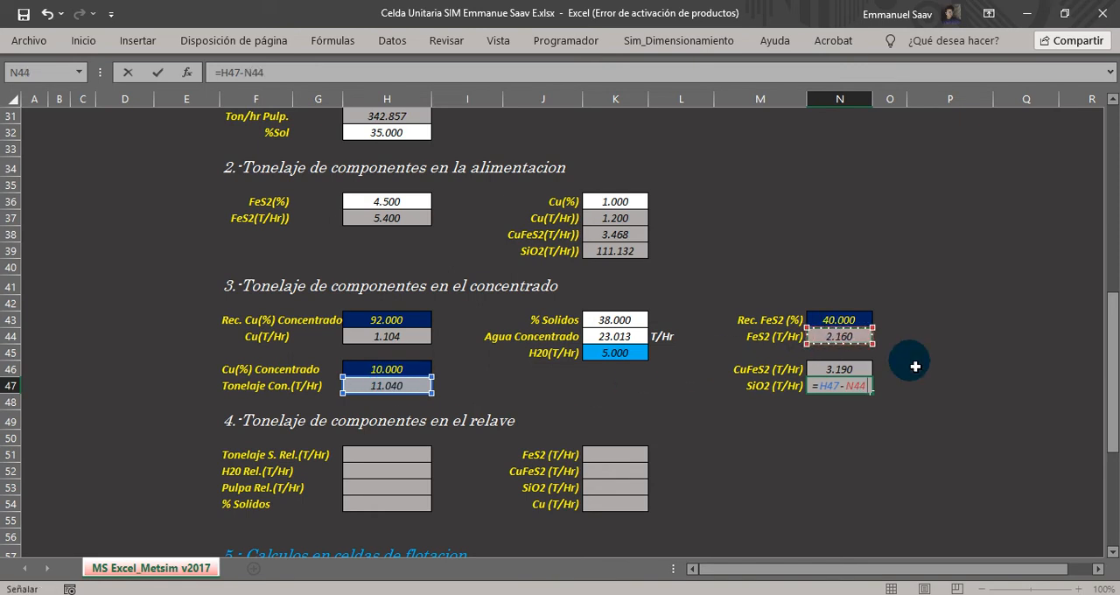
text(-)
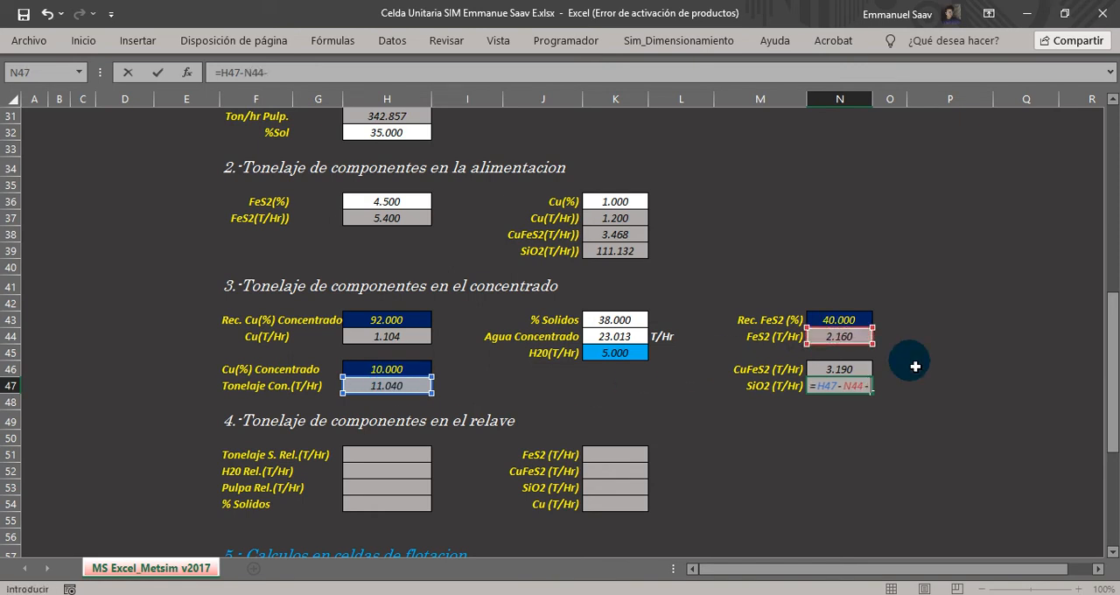
click(863, 370)
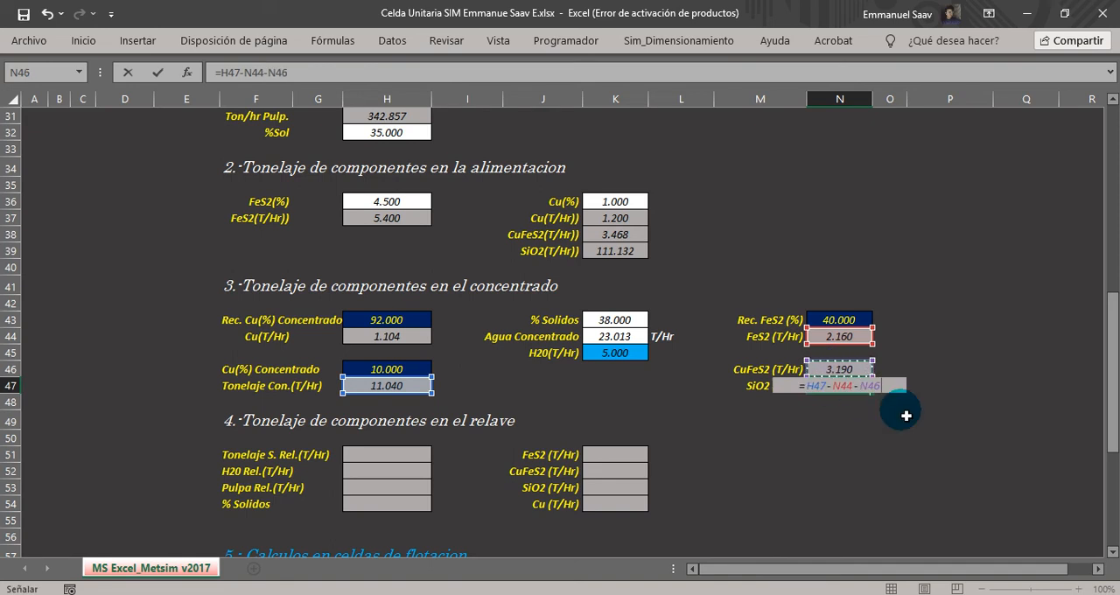
key(Return)
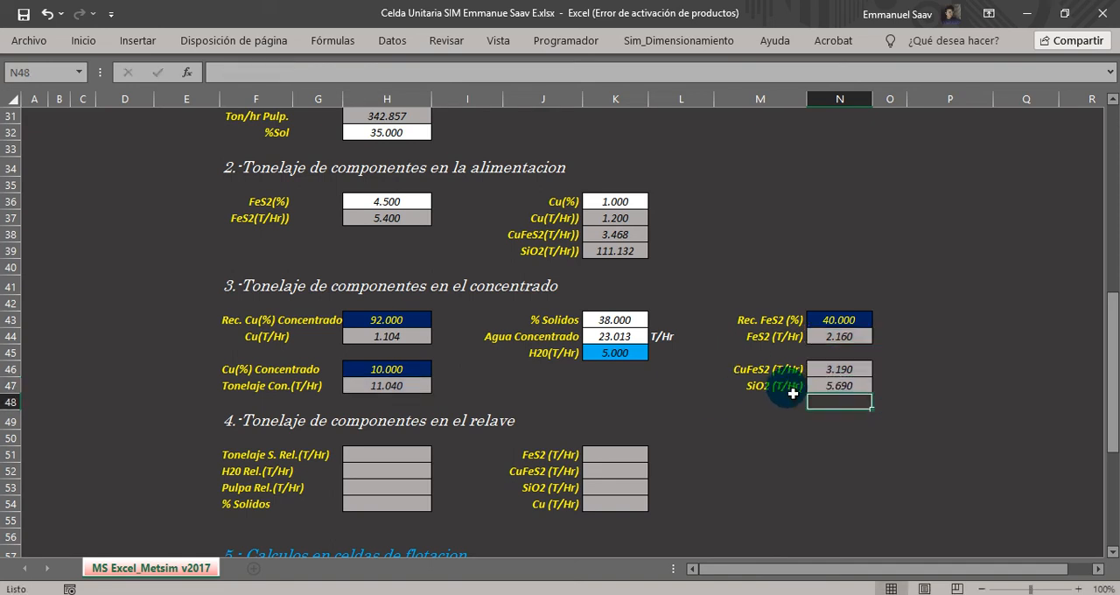
Review the SiO2 formula in N47 and the tailings section heading, and examine the RELAVE FINAL stream in the METSIM flowsheet.
click(831, 385)
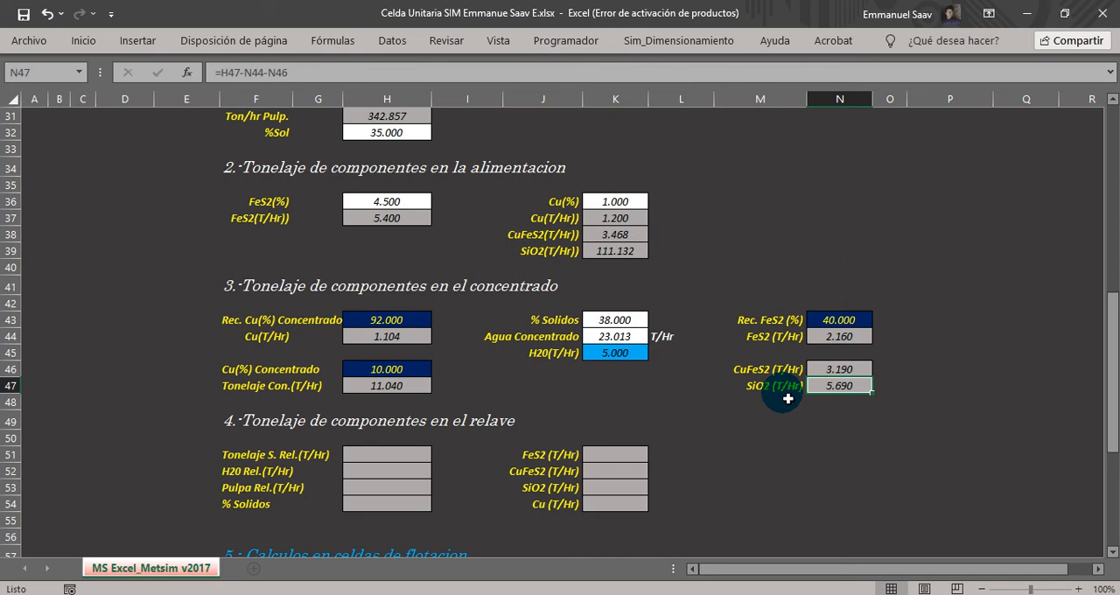
click(234, 428)
drag(235, 429, 507, 428)
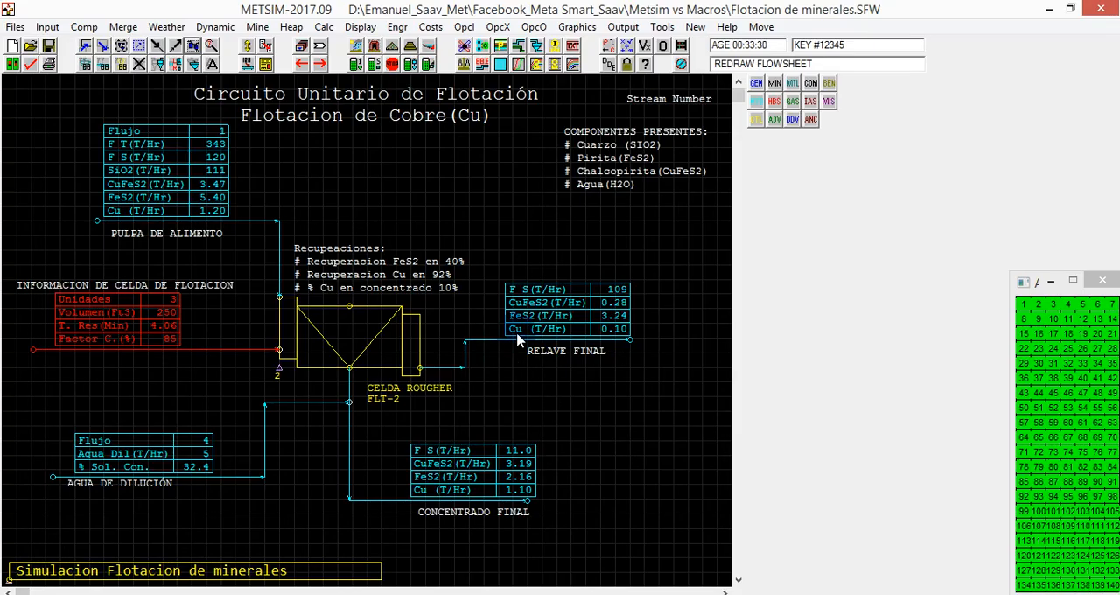
key(alt+Tab)
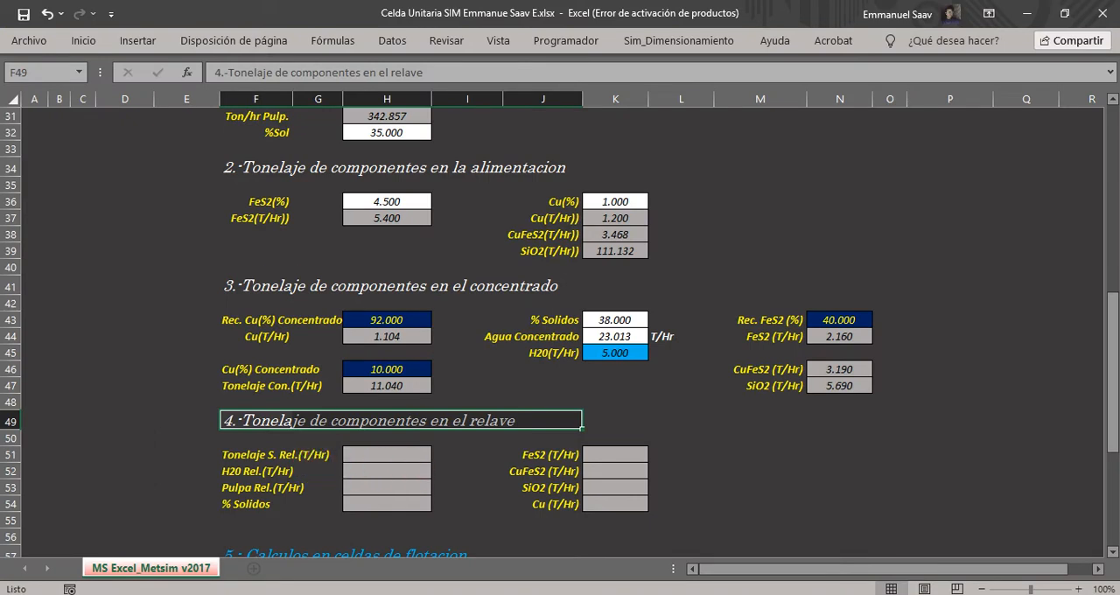
Calculate the tailings solids tonnage in H51 by subtracting the concentrate tonnage from the feed solids with =H29-H47.
click(1114, 552)
click(1113, 552)
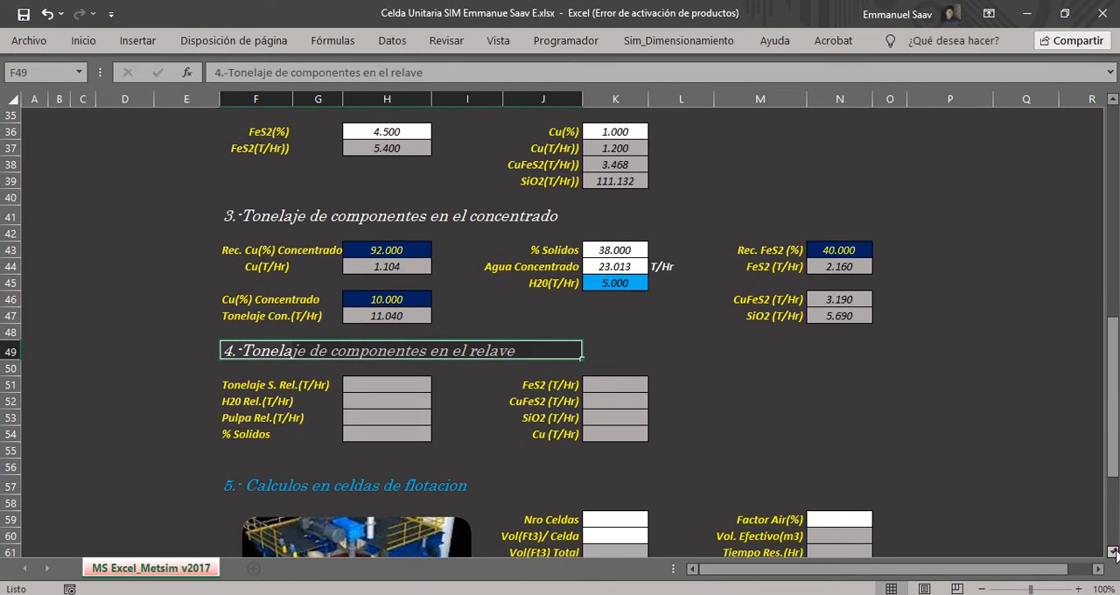
click(1114, 552)
click(1114, 552)
click(778, 416)
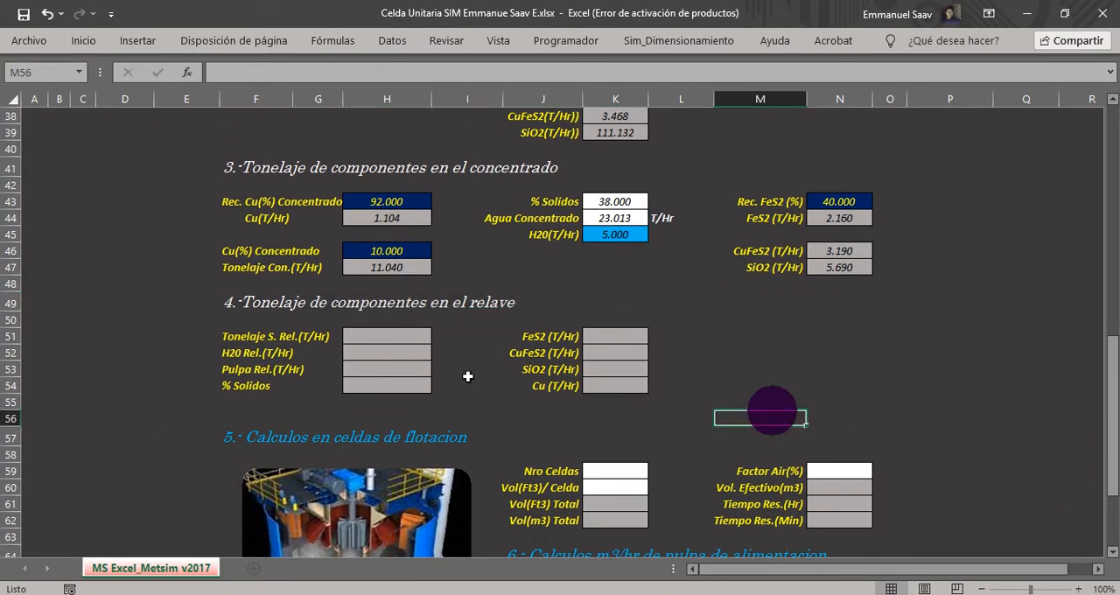
click(256, 338)
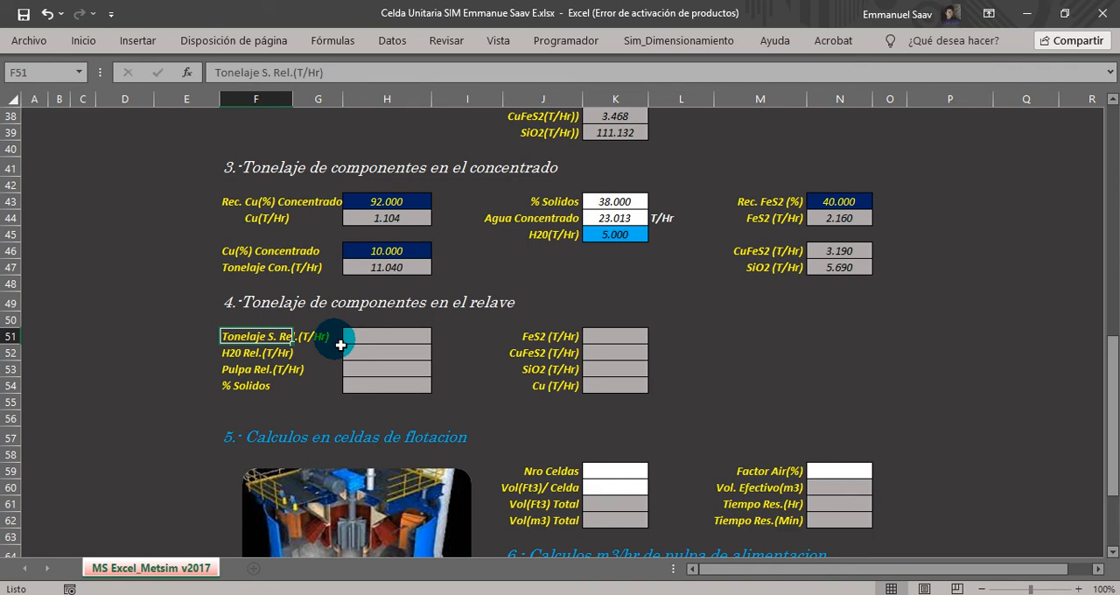
click(394, 340)
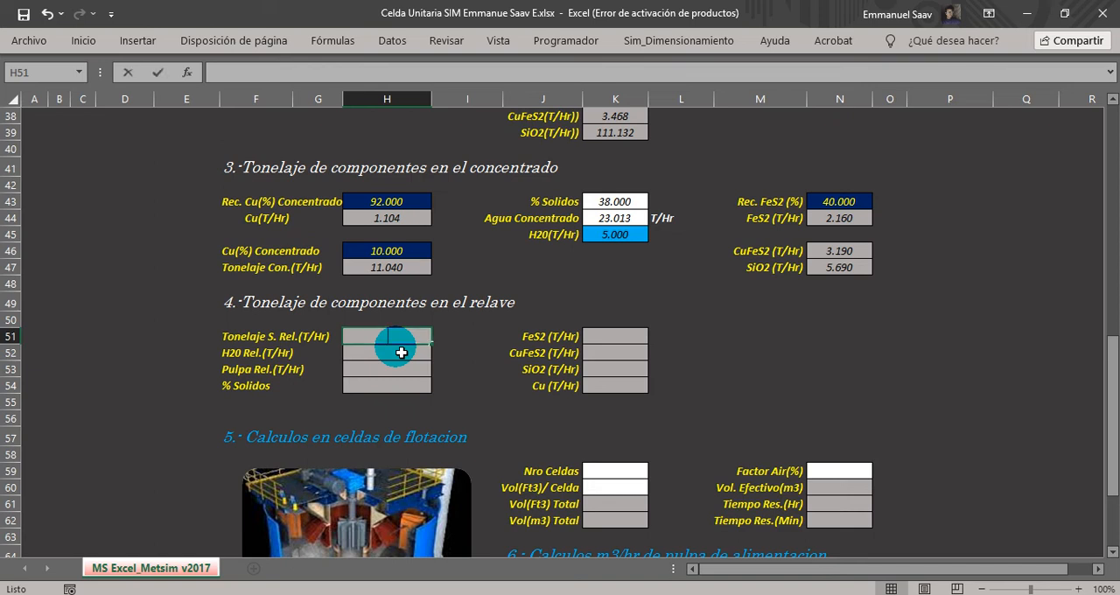
text(=)
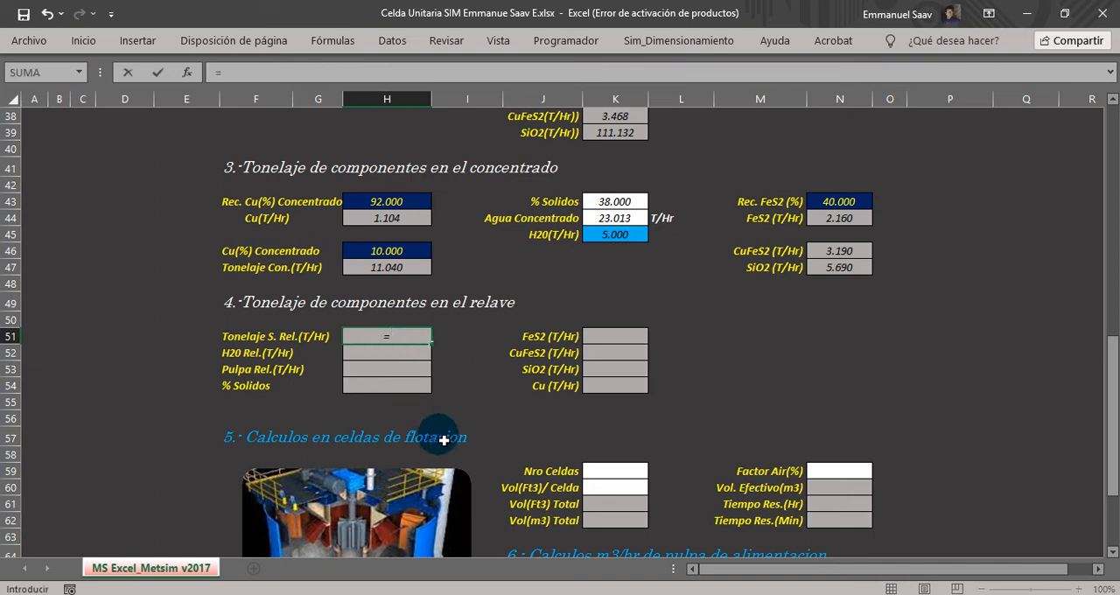
scroll(437, 437, up, 6)
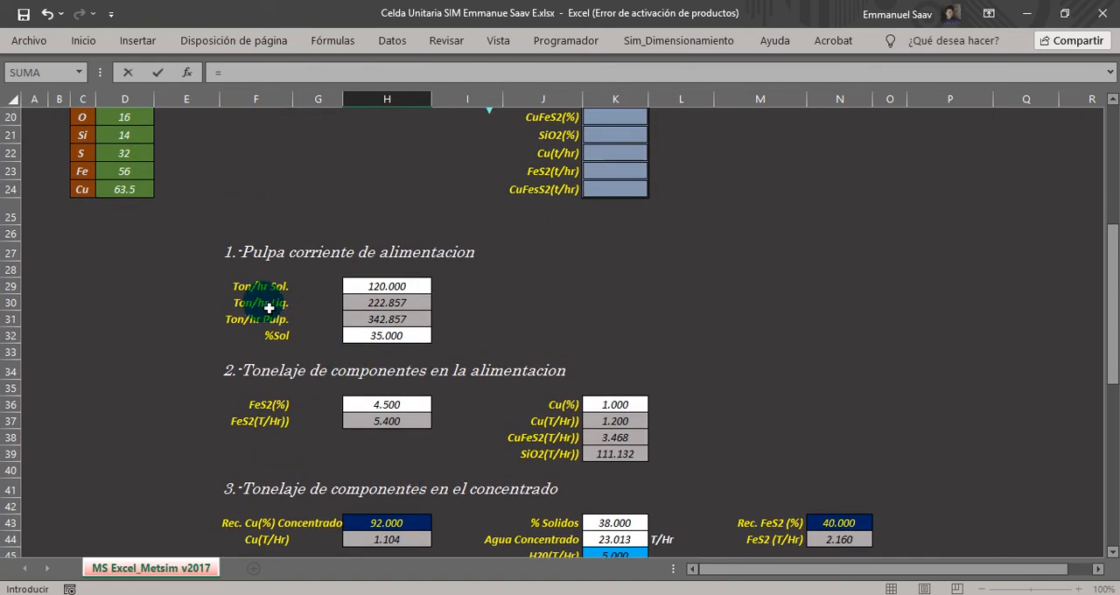
click(363, 283)
text(-)
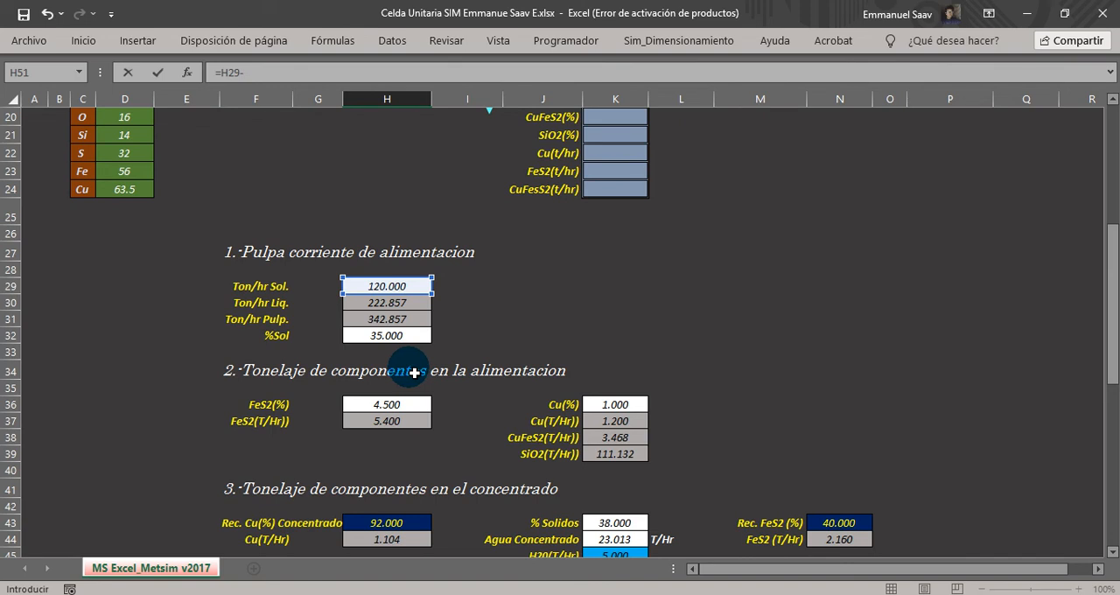
scroll(417, 368, down, 3)
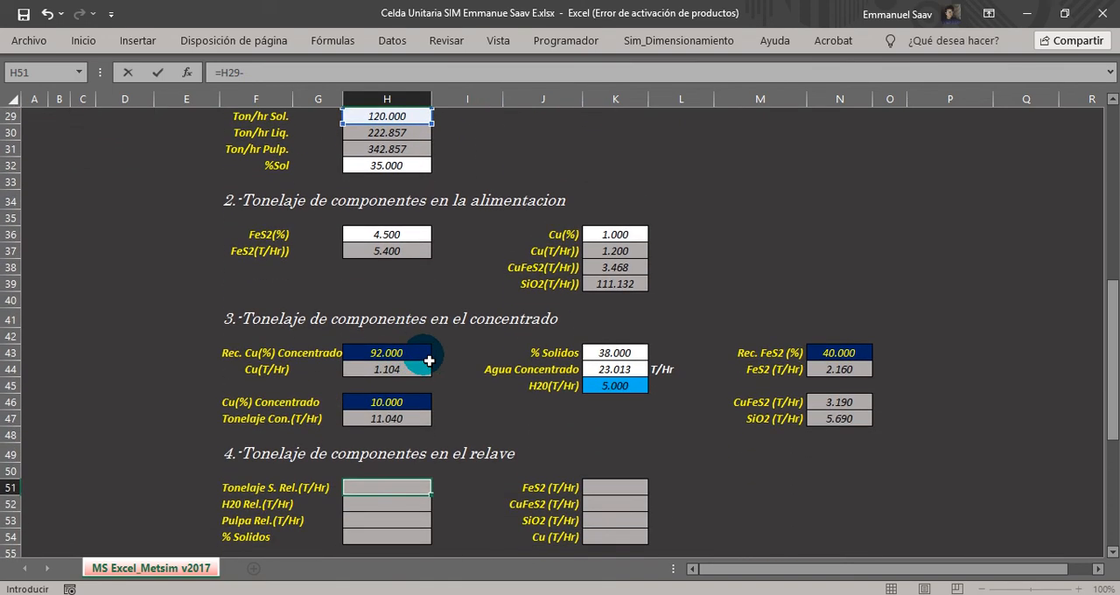
click(413, 420)
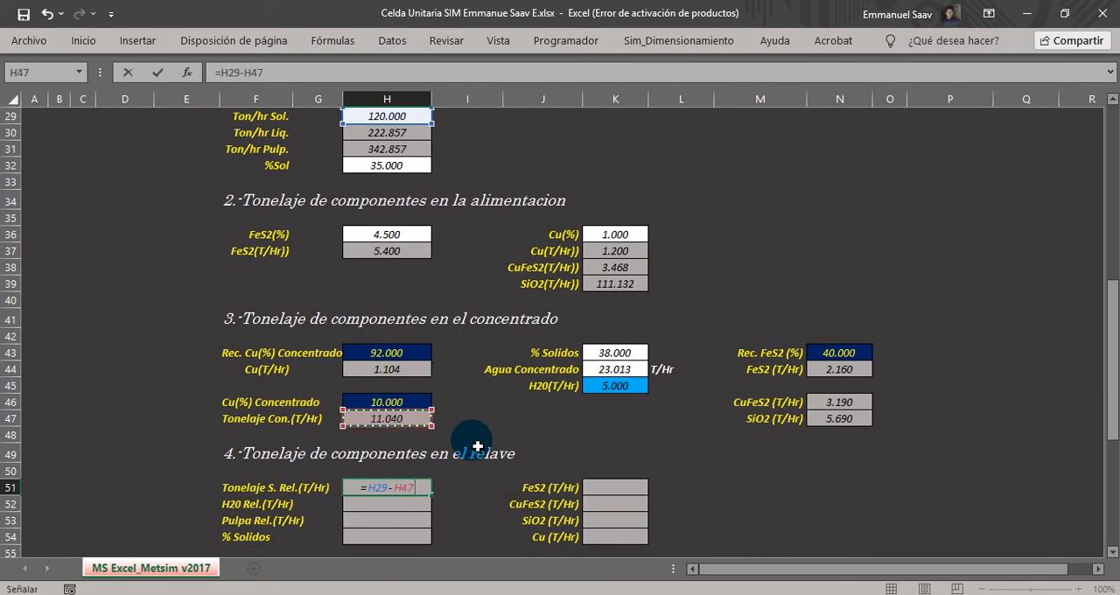
key(Return)
scroll(479, 447, down, 1)
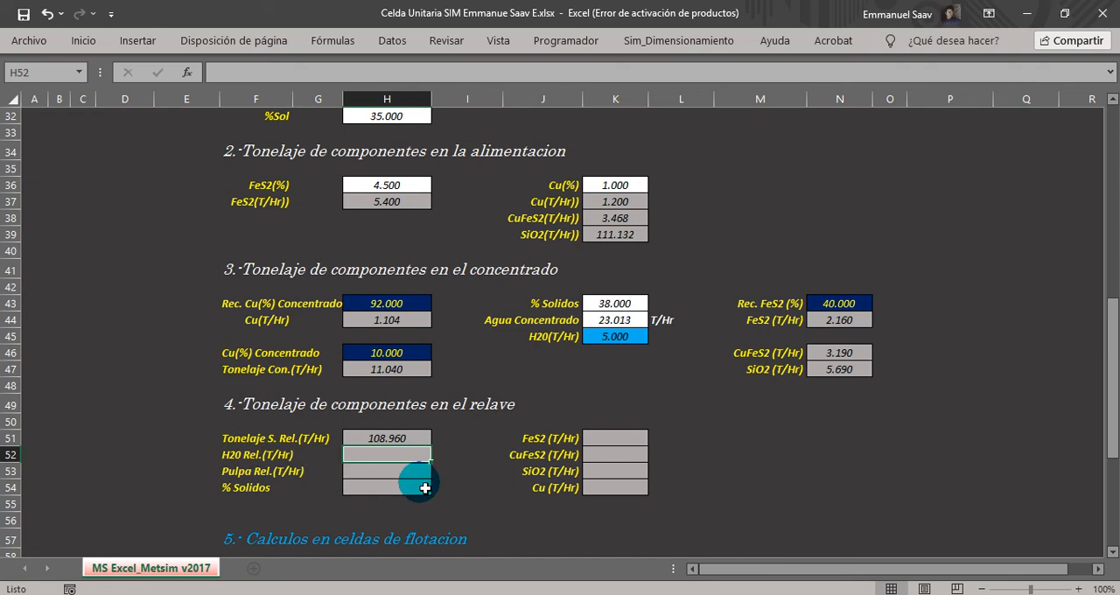
text(=)
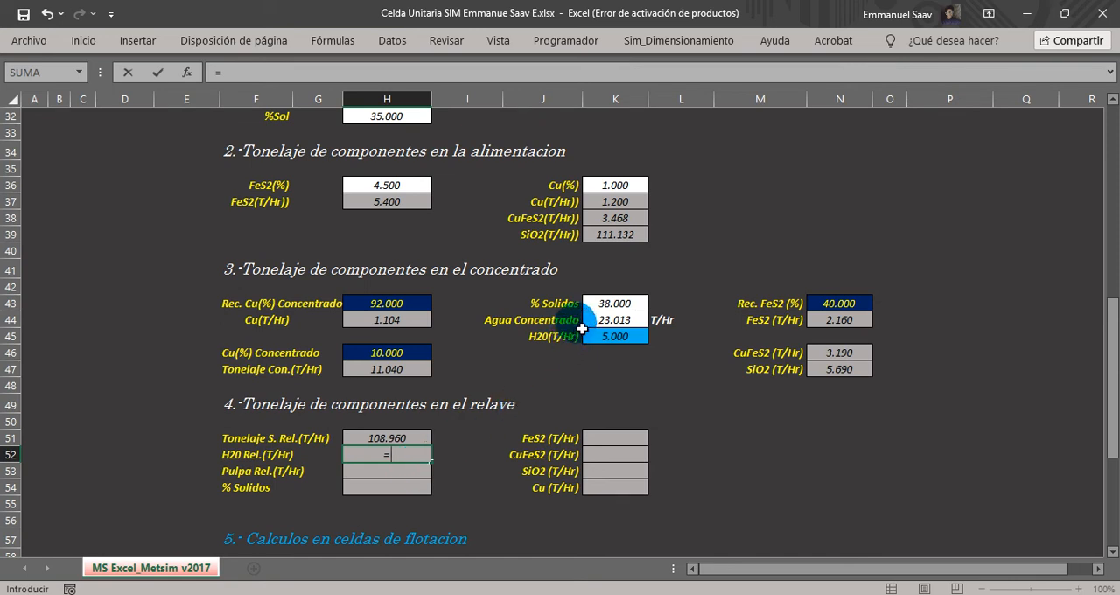
click(617, 325)
text(-)
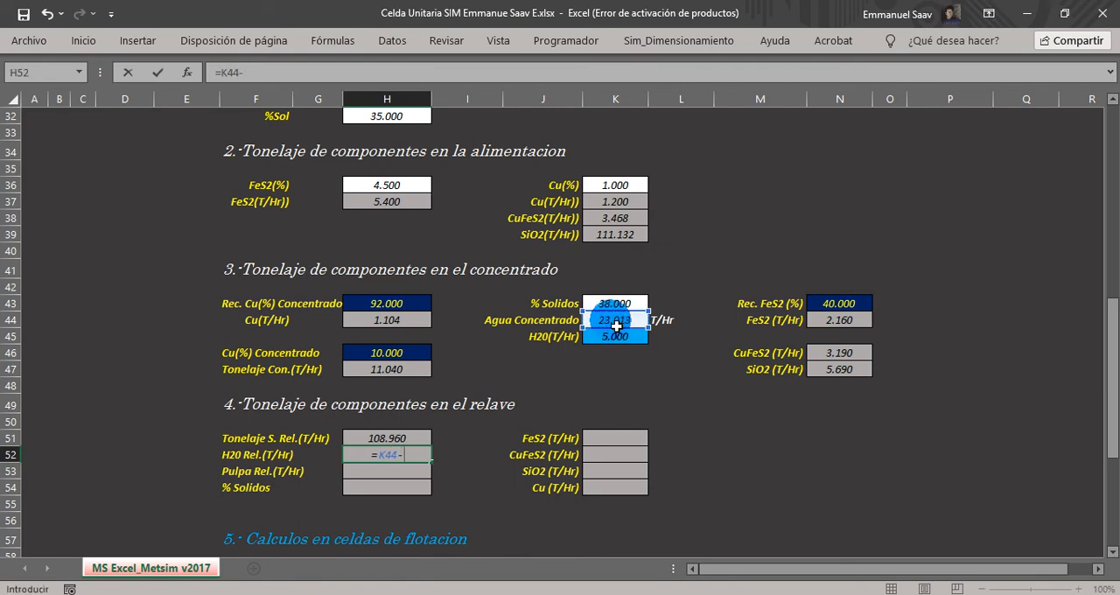
scroll(617, 326, up, 3)
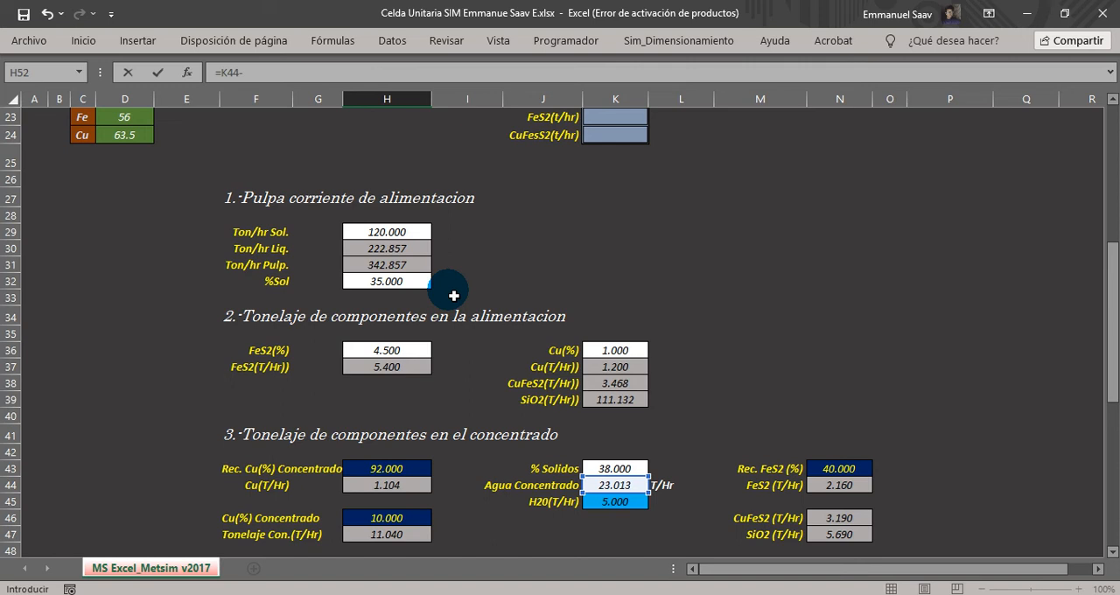
scroll(453, 295, down, 2)
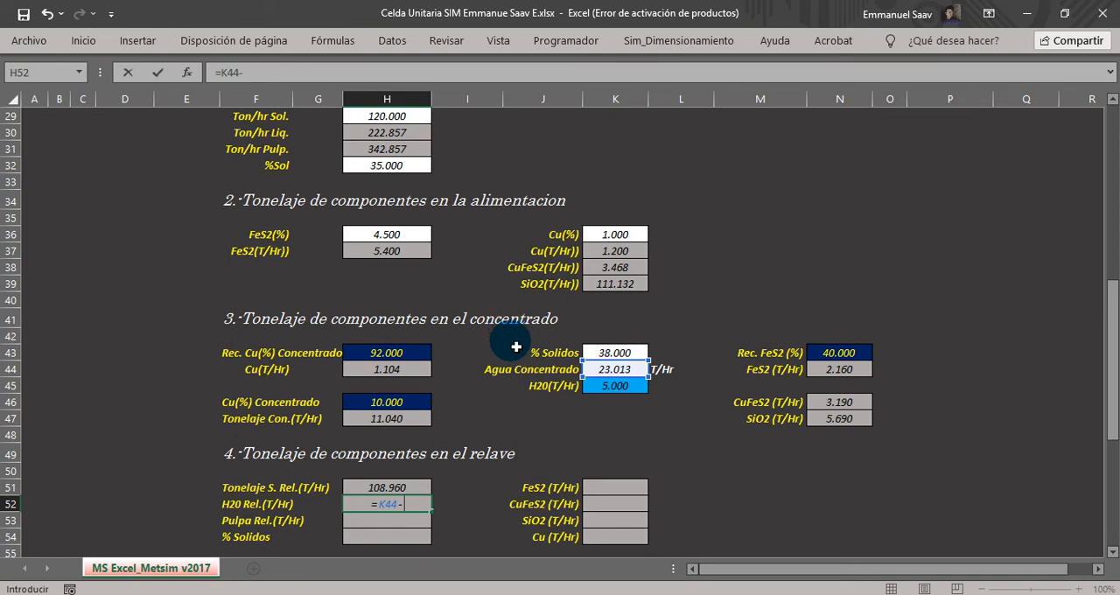
key(Escape)
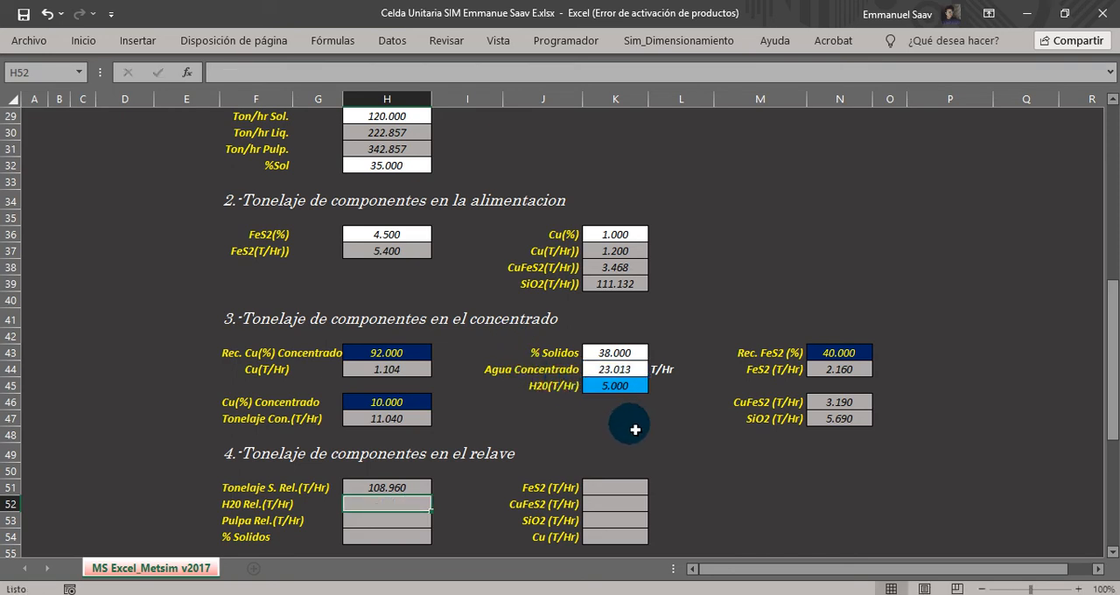
Review the concentrate water formula in K44 and the feed liquid tonnage formula in H30.
click(618, 369)
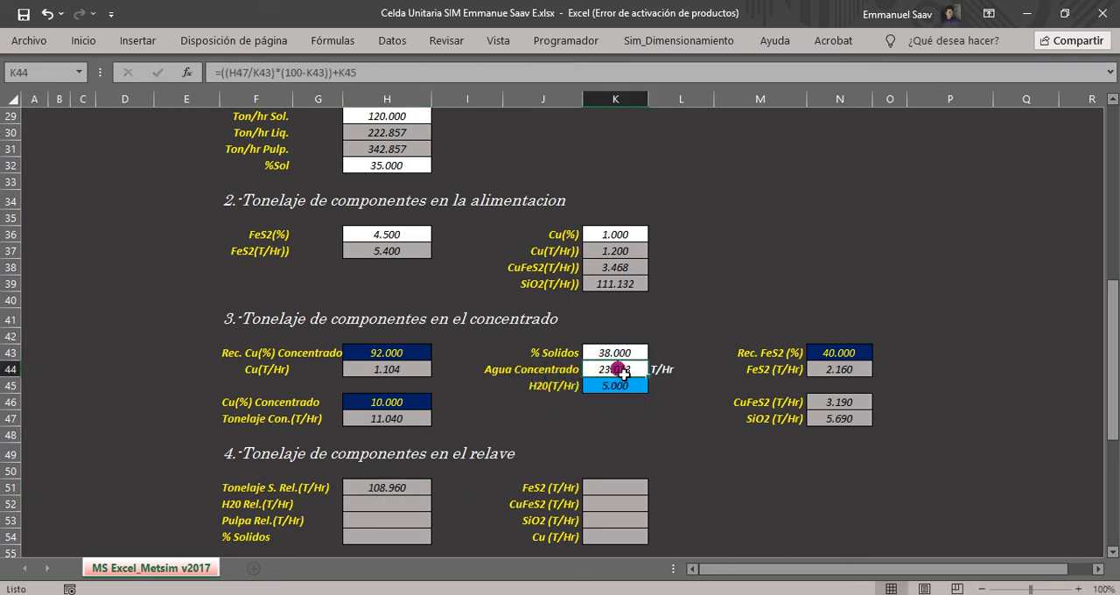
scroll(619, 369, up, 2)
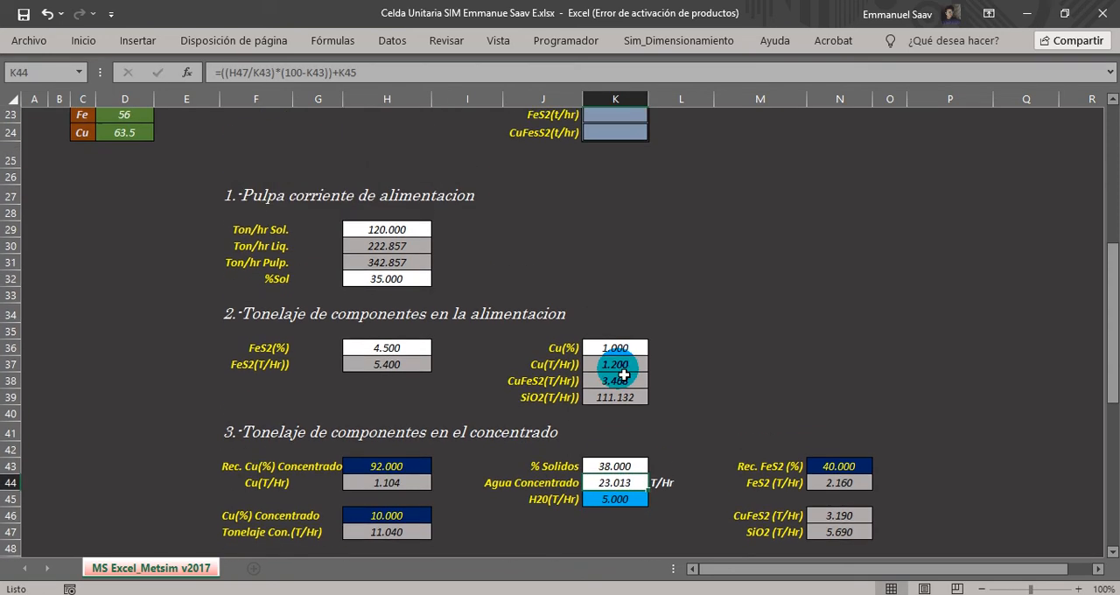
click(274, 248)
click(385, 248)
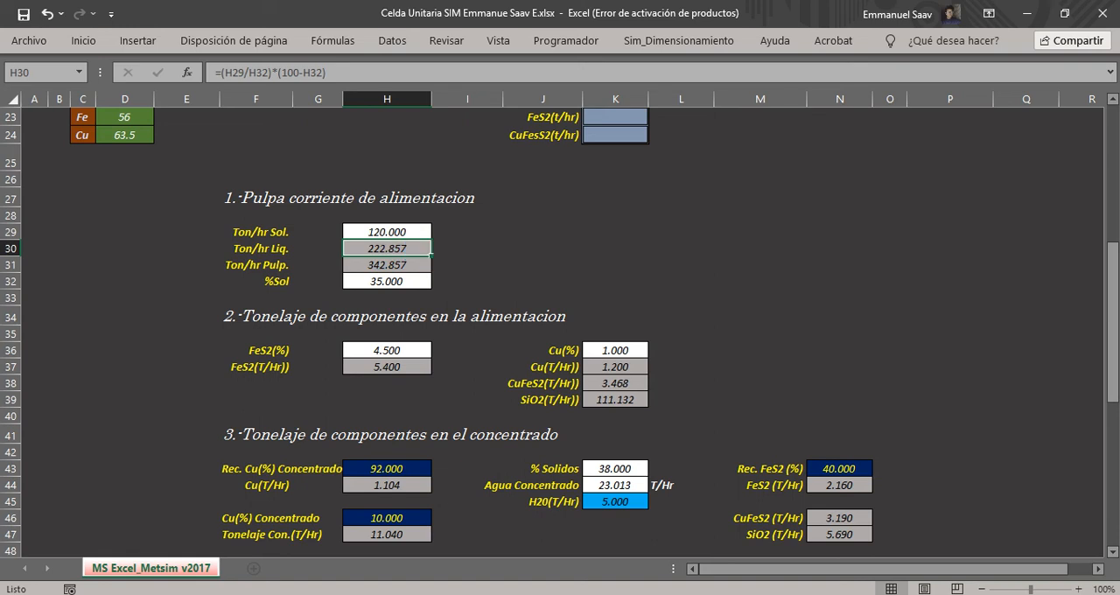
Switch to METSIM and examine the aqueous flows of the feed pulp stream 1 and the final concentrate stream 2.
mouse_move(727, 594)
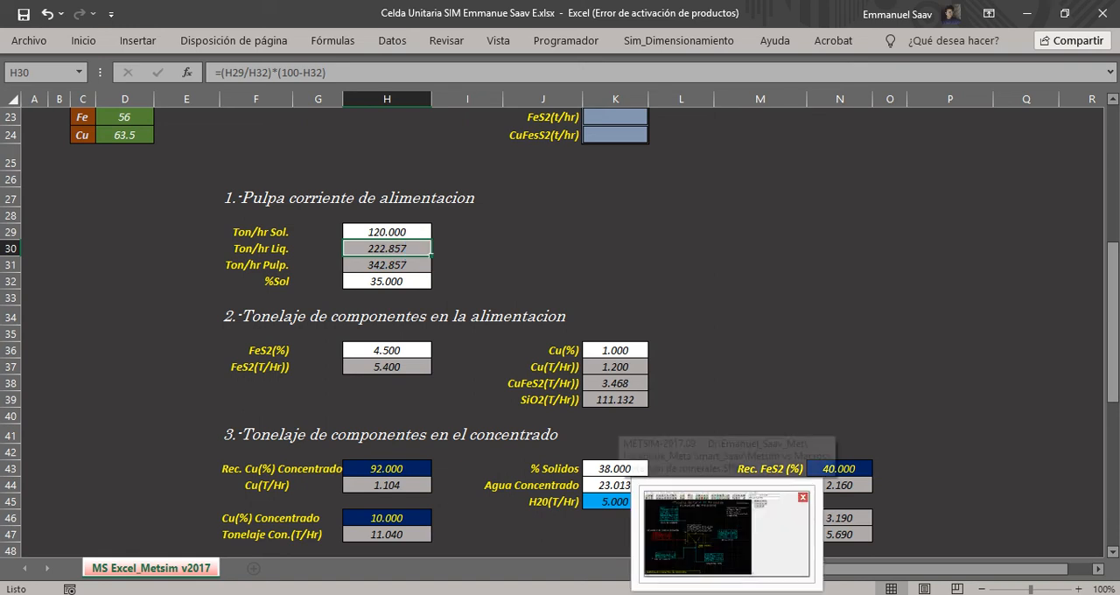
click(726, 532)
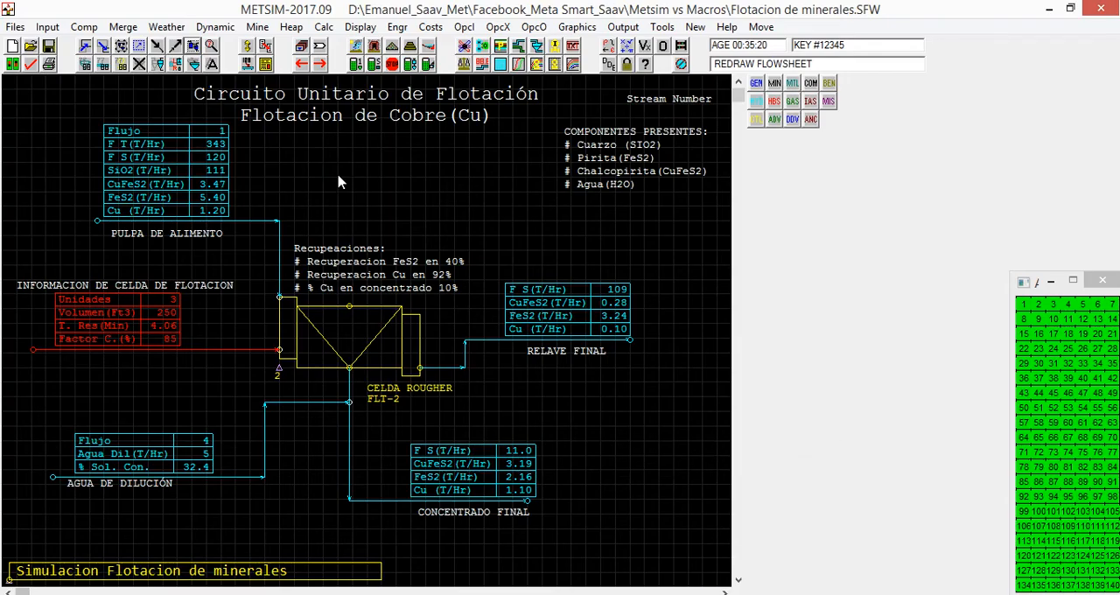
click(134, 224)
click(270, 220)
click(128, 186)
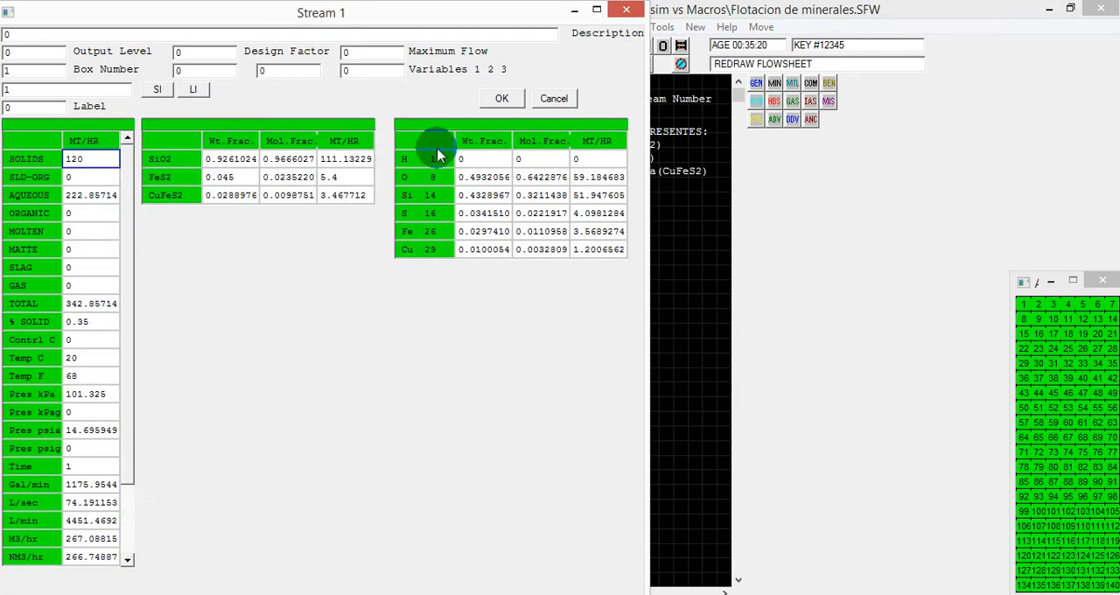
click(626, 11)
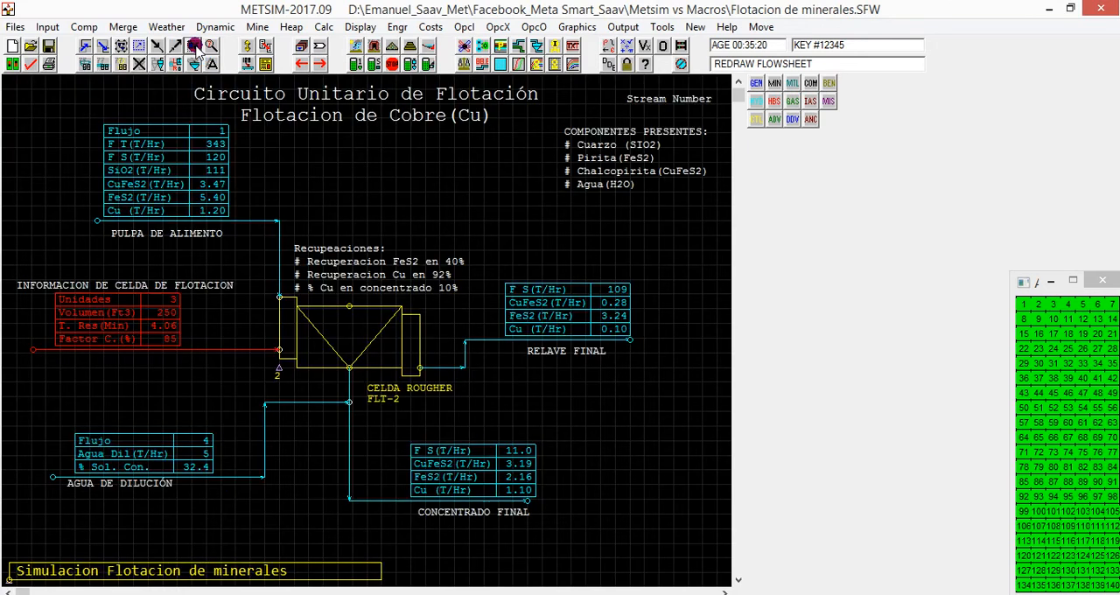
click(433, 477)
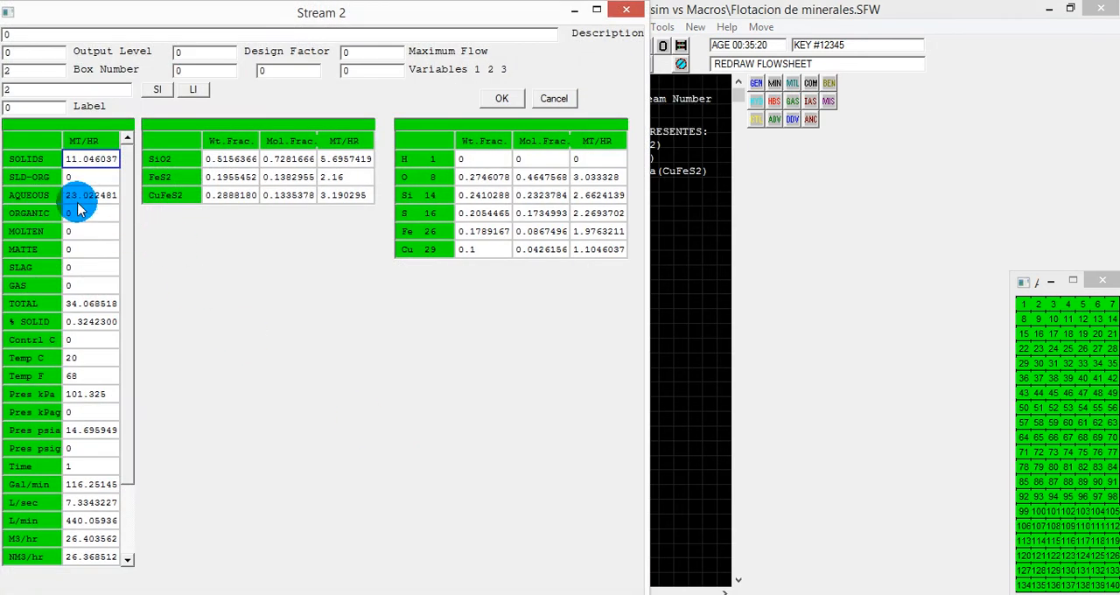
click(626, 11)
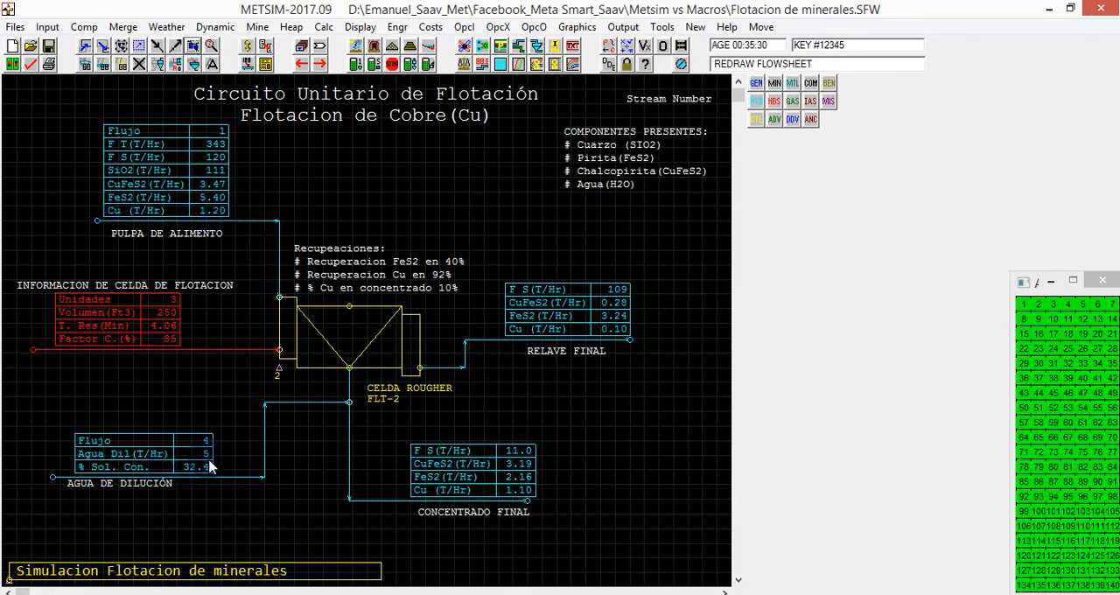
click(210, 47)
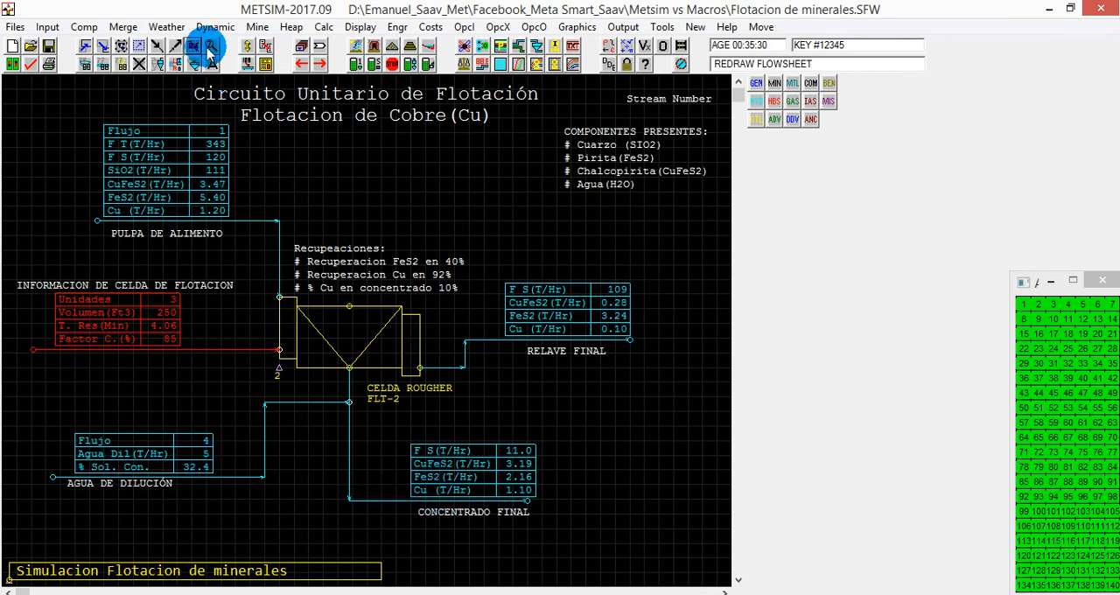
click(193, 45)
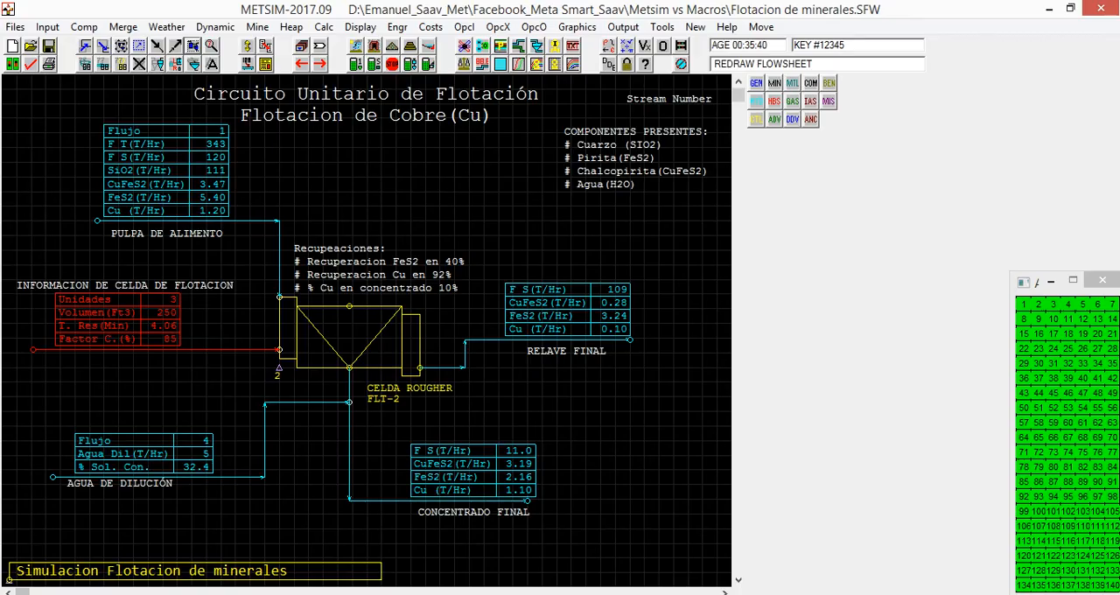
Switch back to Excel and start the tailings water formula in H52, beside H20 Rel.(T/Hr).
key(alt+Tab)
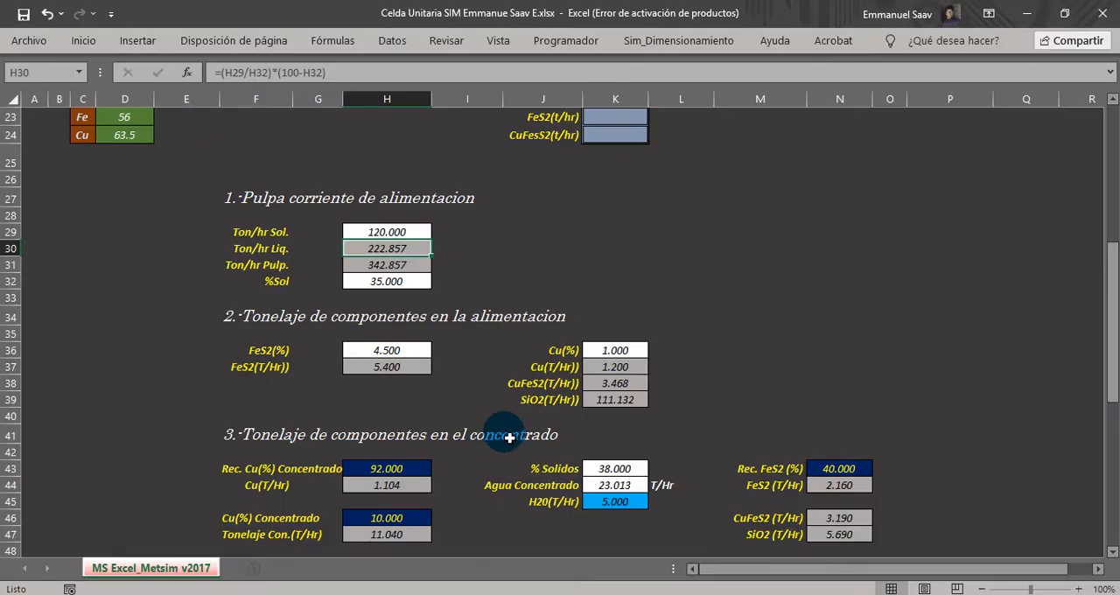
scroll(509, 437, down, 3)
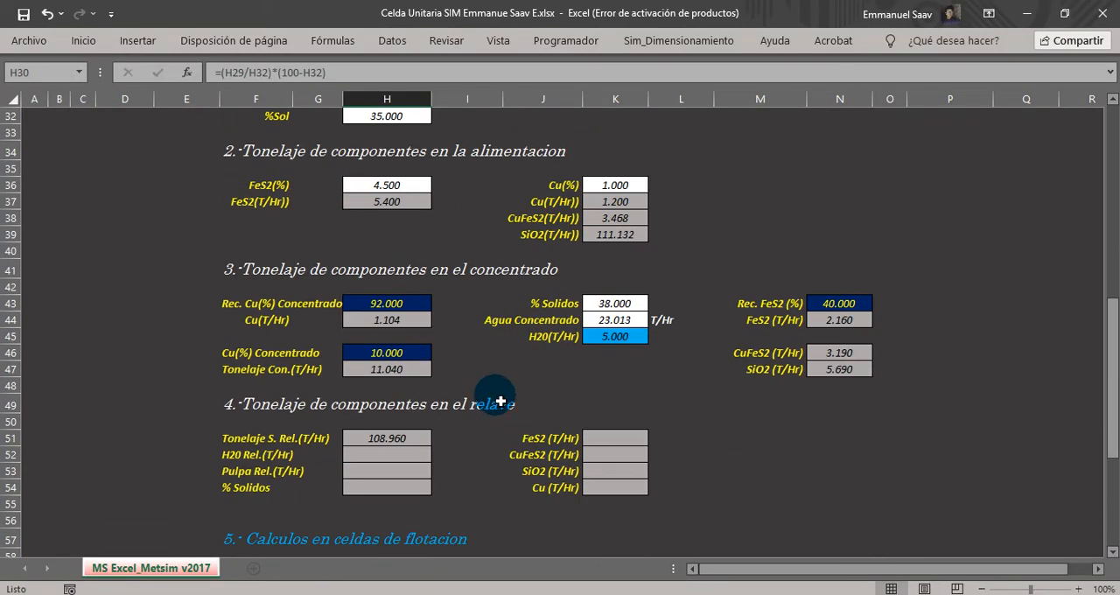
click(488, 434)
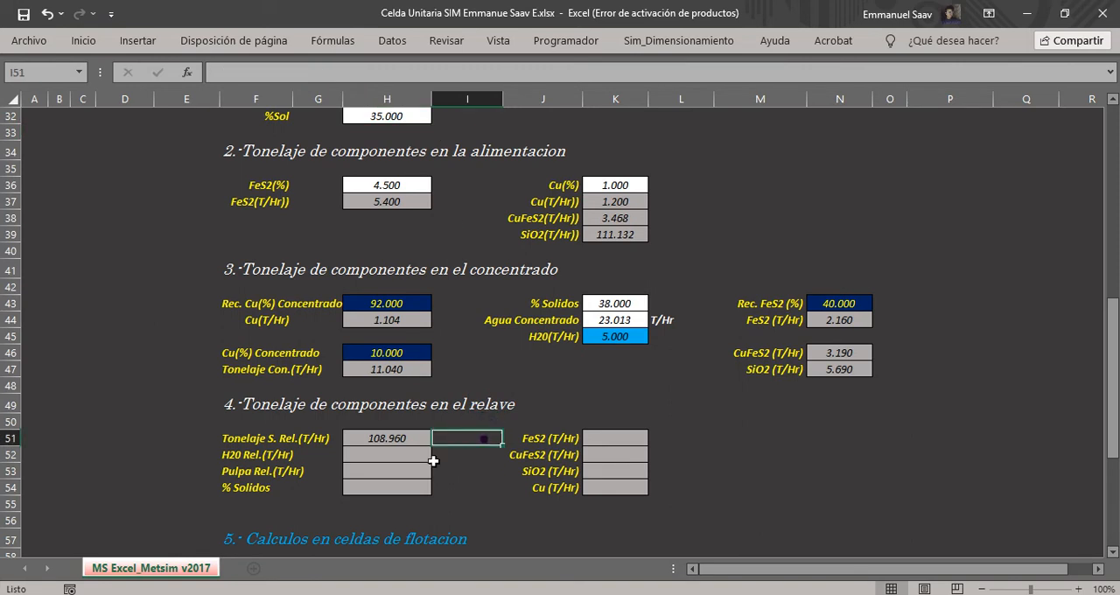
click(232, 455)
drag(306, 461, 373, 463)
click(394, 459)
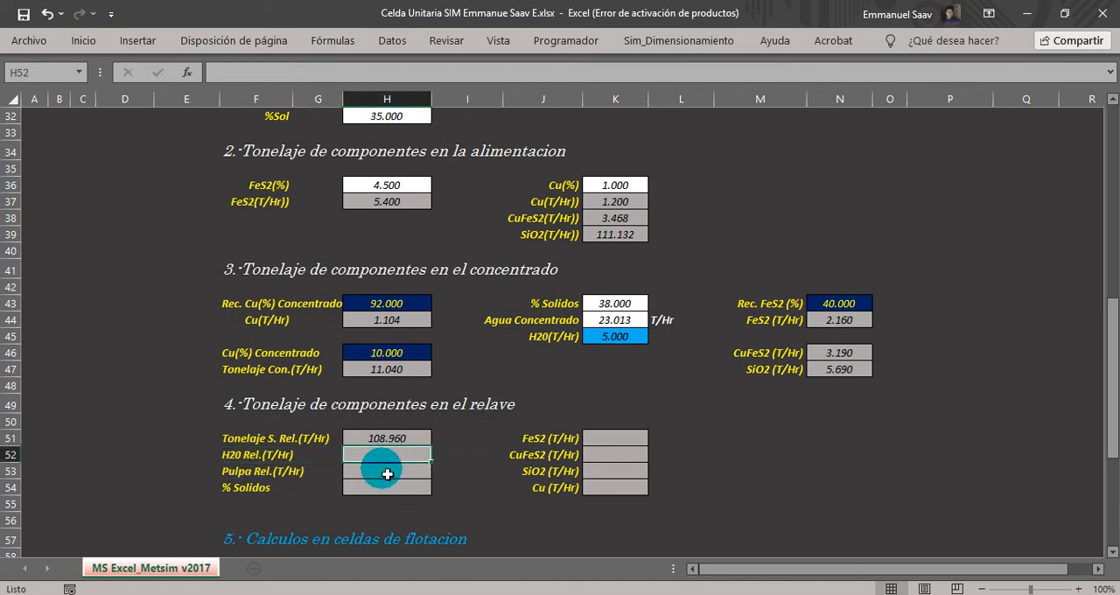
text(=)
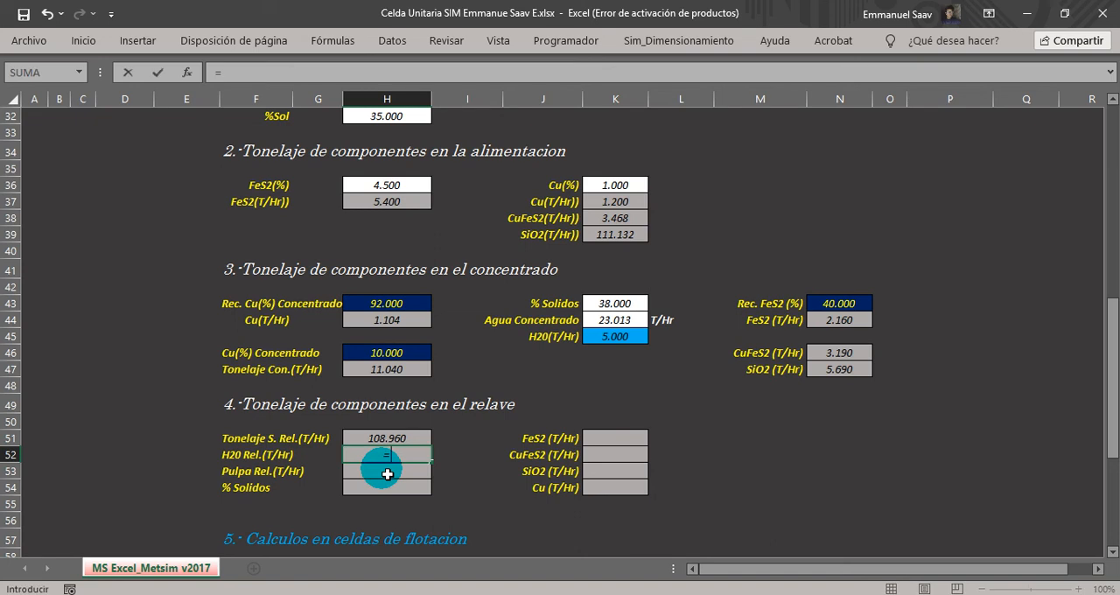
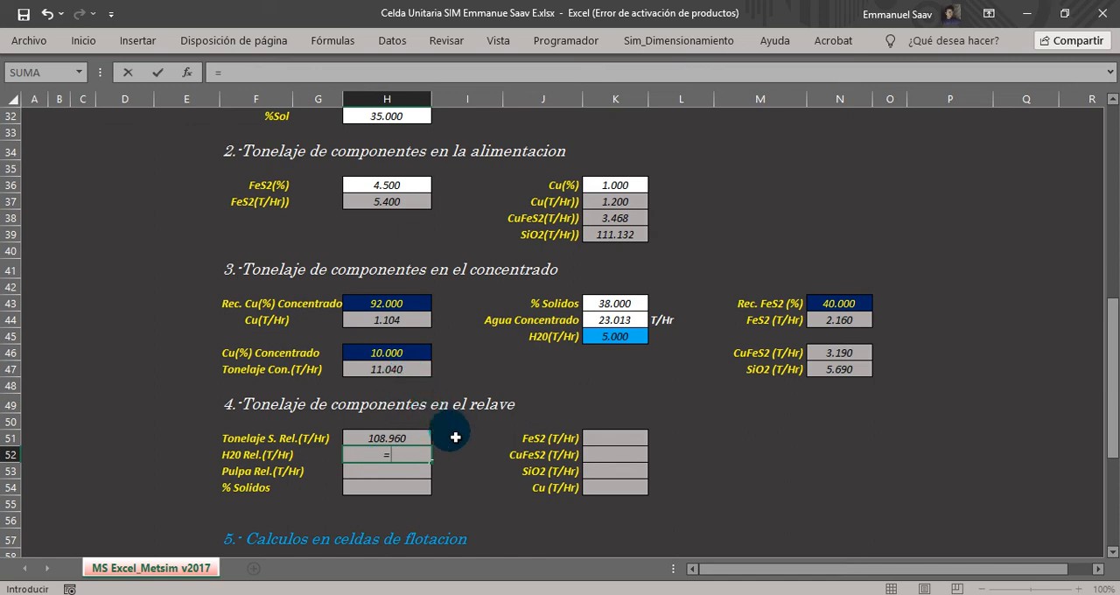
Complete the tailings water formula in H52 as =H30-K44+K45, from feed liquid, concentrate water and added water.
scroll(467, 453, up, 4)
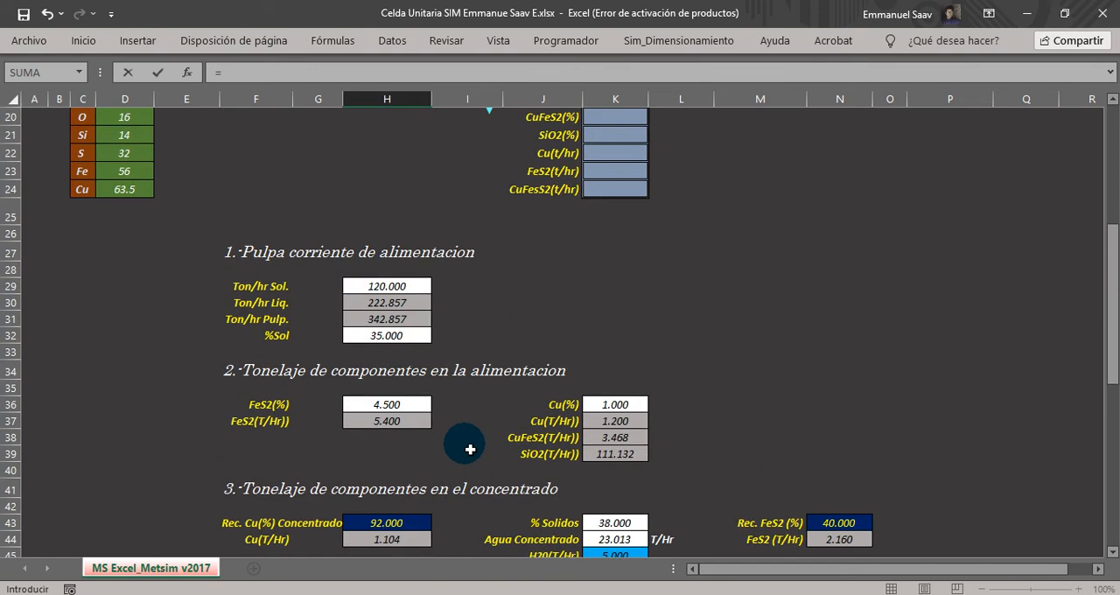
click(388, 304)
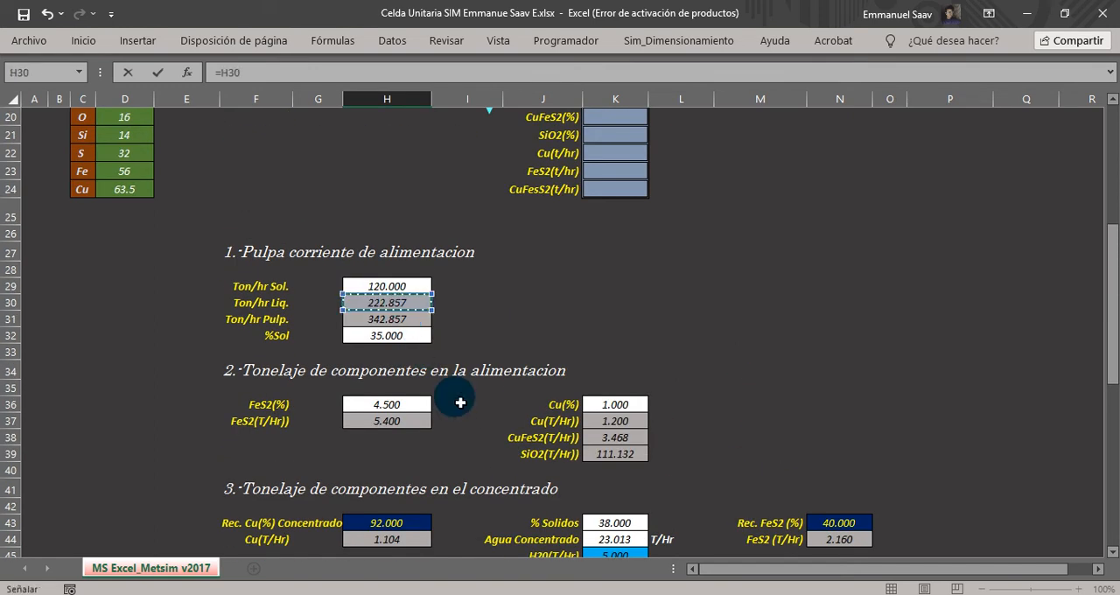
scroll(460, 402, down, 3)
text(-)
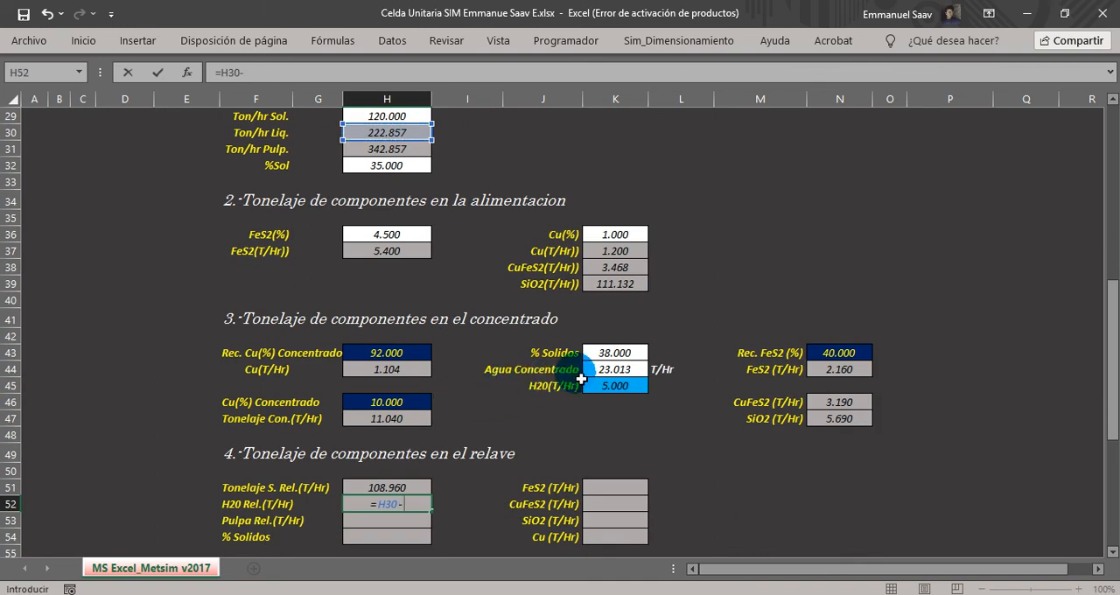
click(622, 375)
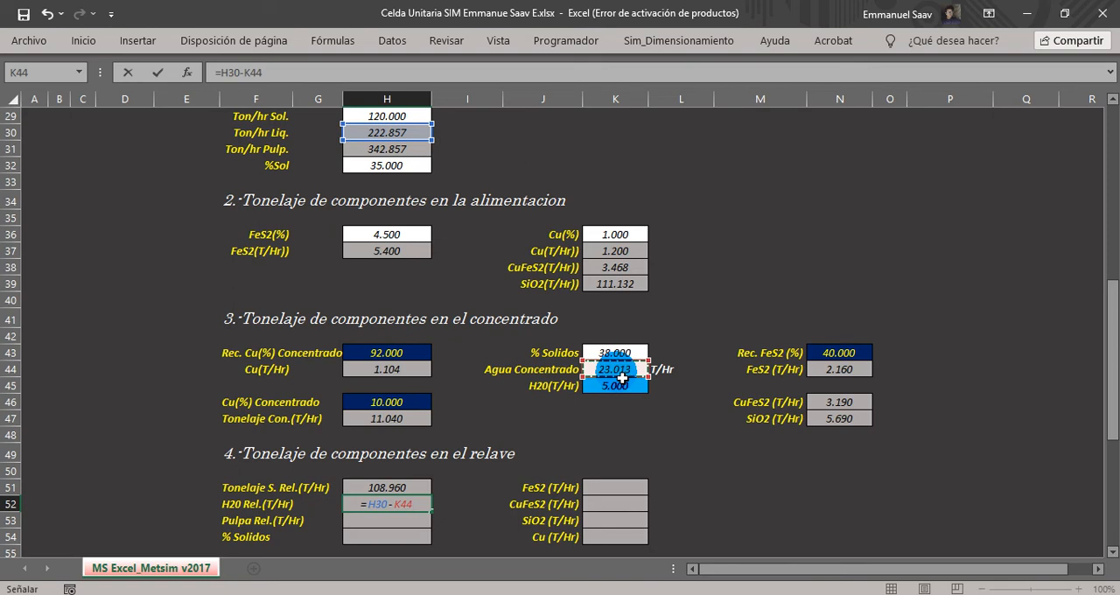
text(+)
click(637, 387)
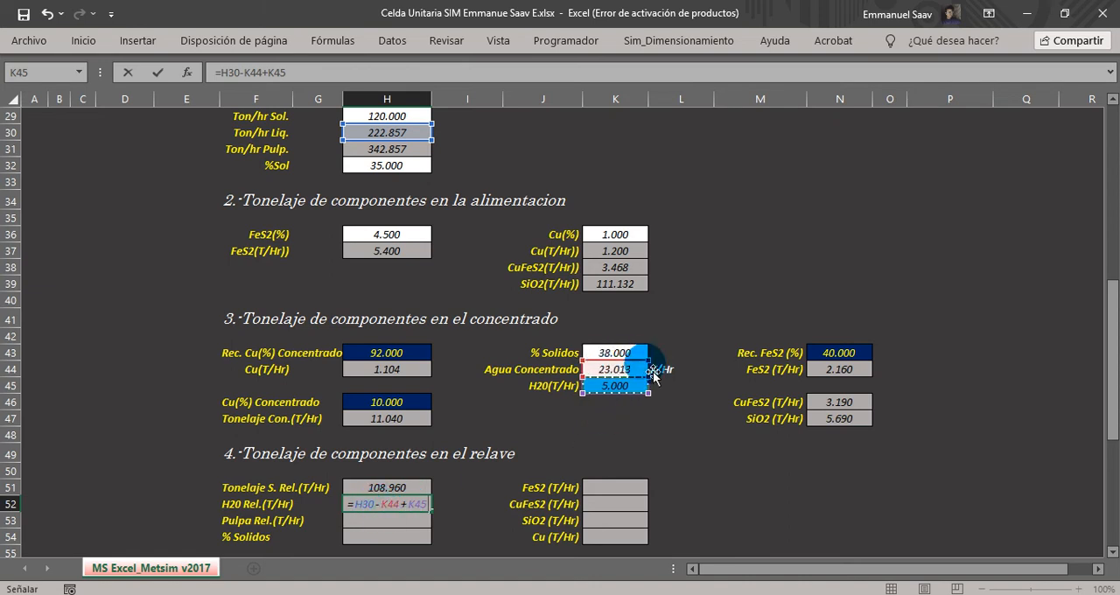
key(Return)
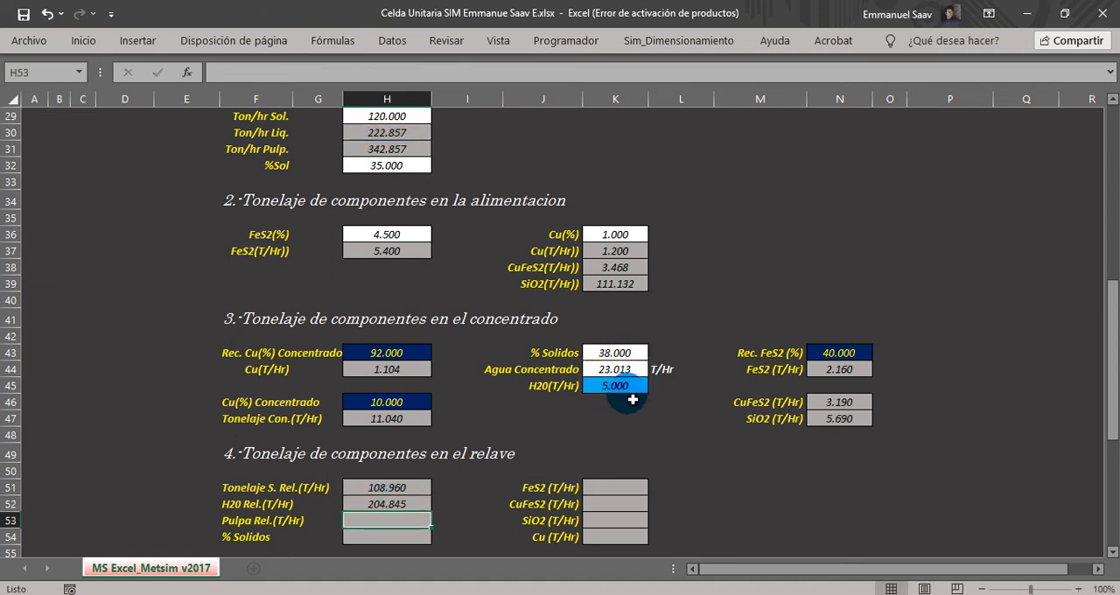
Review the concentrate water formula in K44 and the tailings water formula in H52.
click(621, 370)
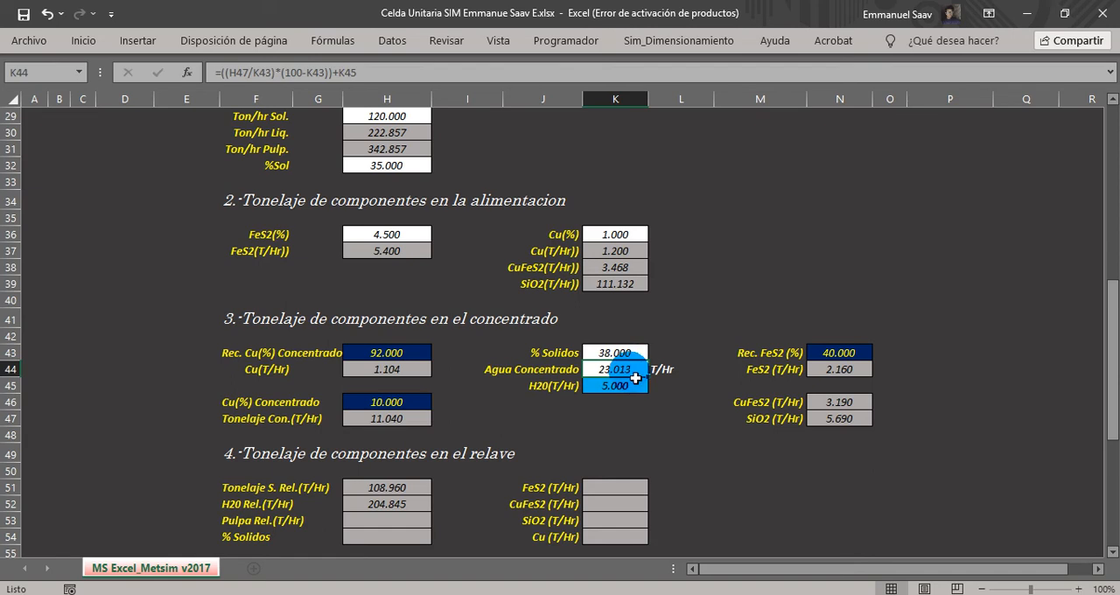
double_click(635, 372)
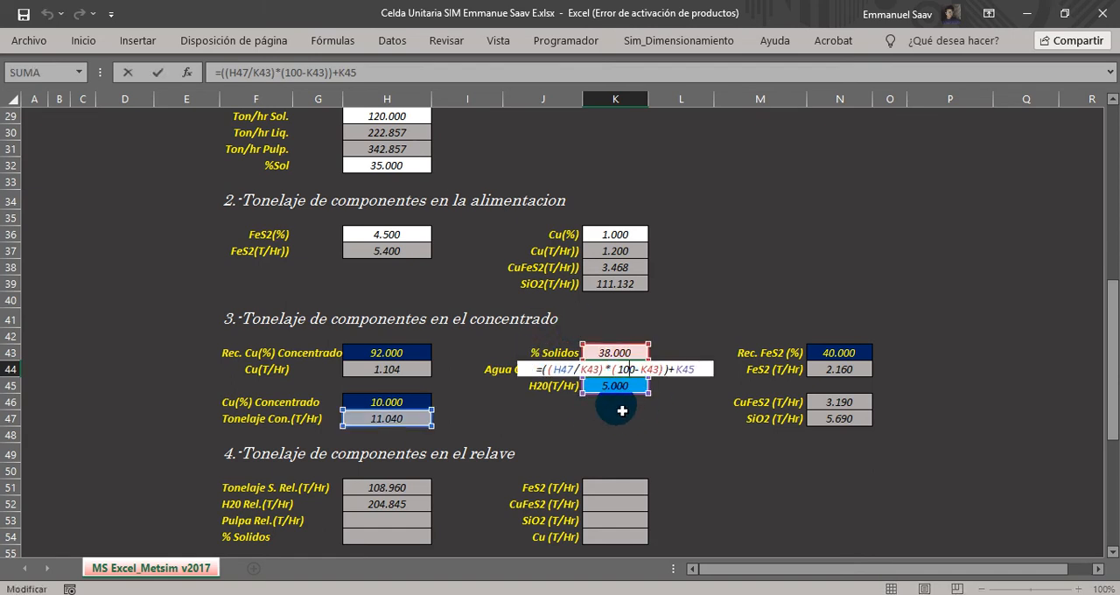
key(Escape)
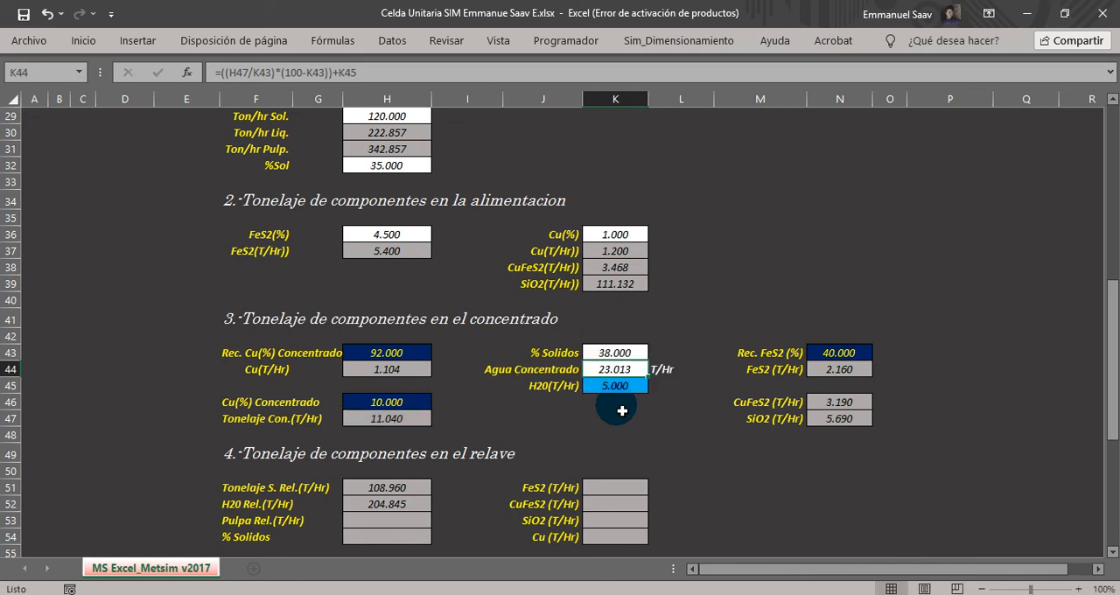
double_click(406, 511)
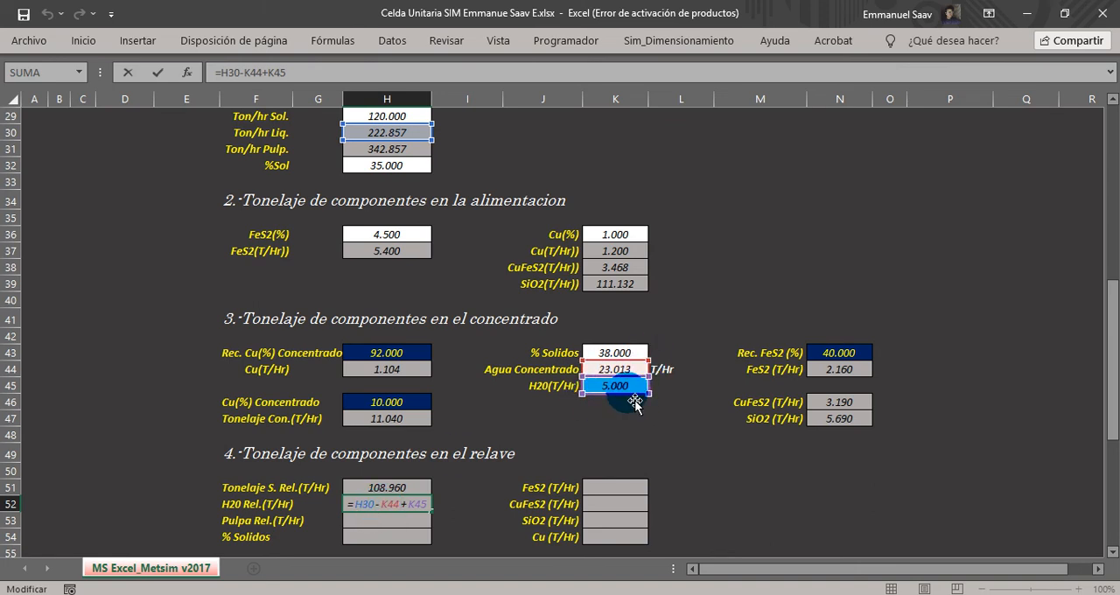
key(Return)
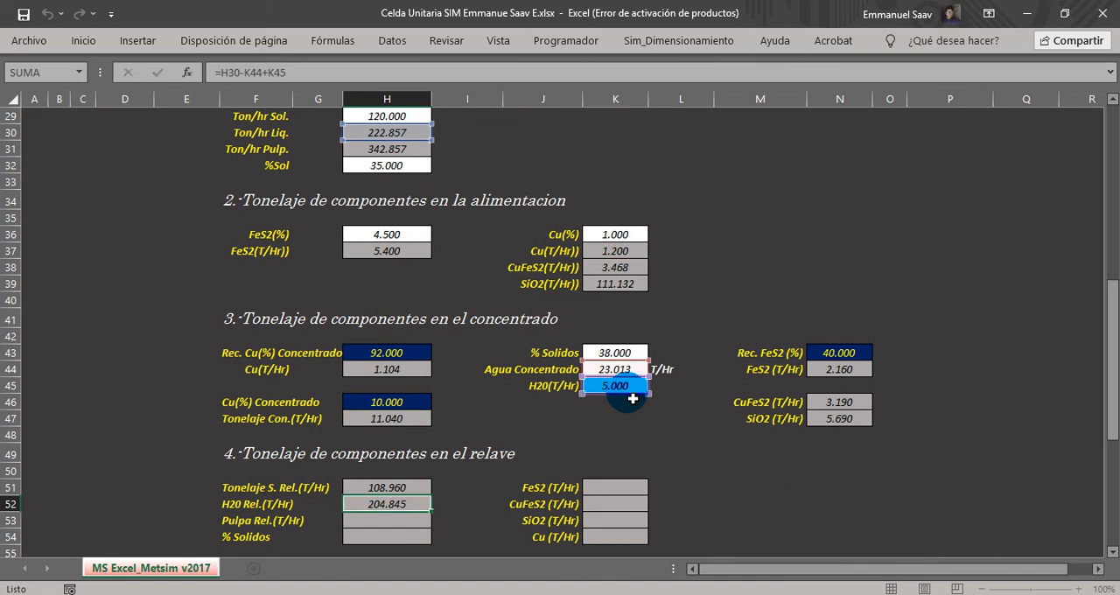
Calculate a trial tailings water tonnage in the blank cell K49 with =H30-K44, leaving out the added water.
click(620, 454)
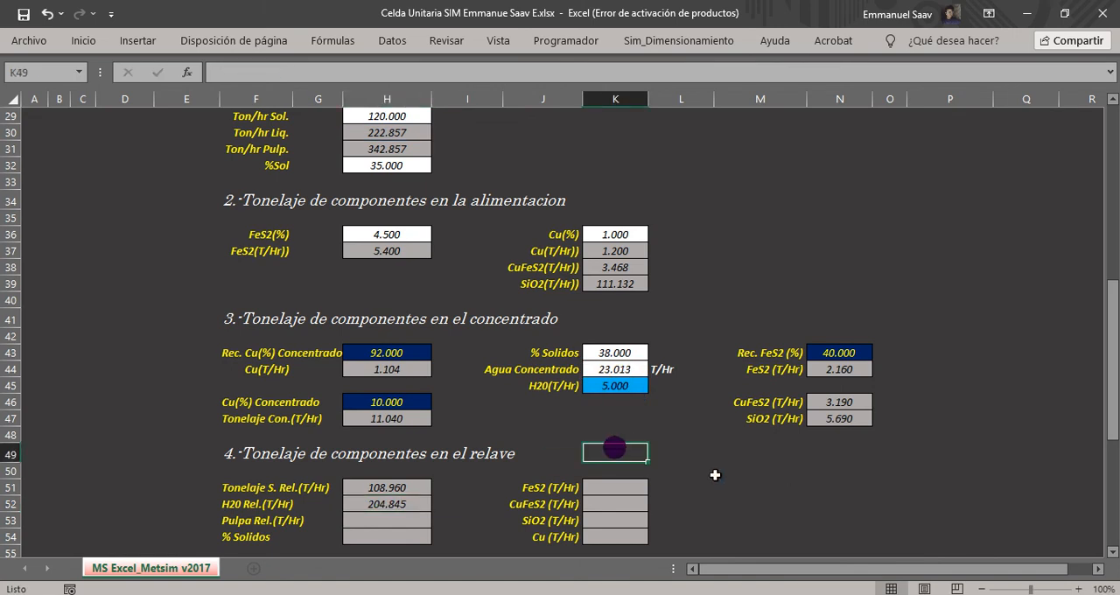
text(=)
scroll(714, 474, up, 3)
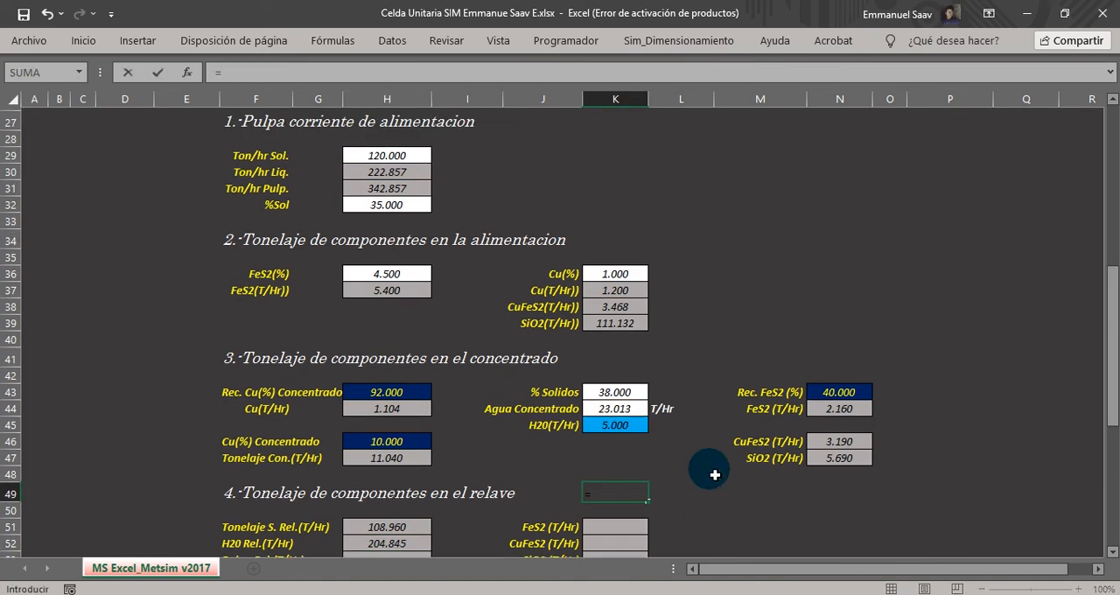
scroll(571, 361, down, 3)
scroll(579, 372, down, 1)
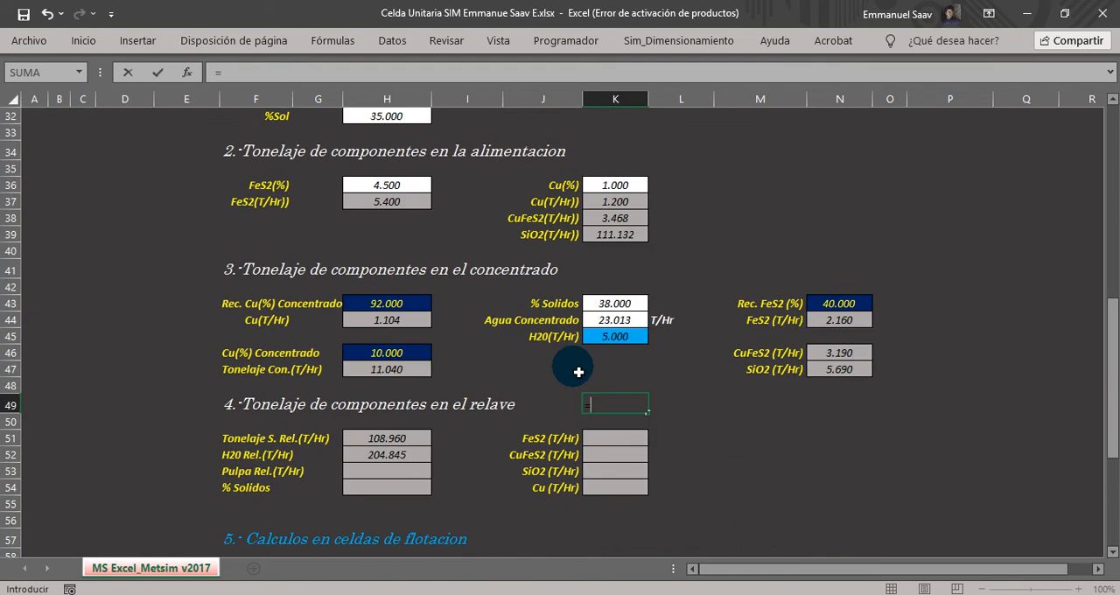
scroll(584, 379, up, 3)
click(398, 250)
scroll(456, 350, down, 2)
text(-)
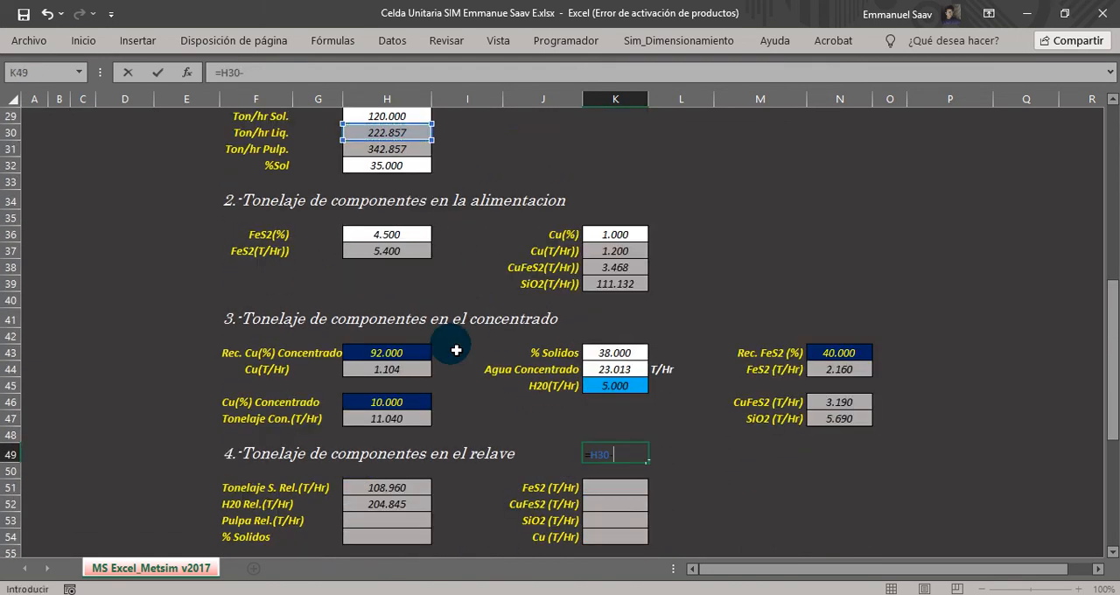
click(612, 370)
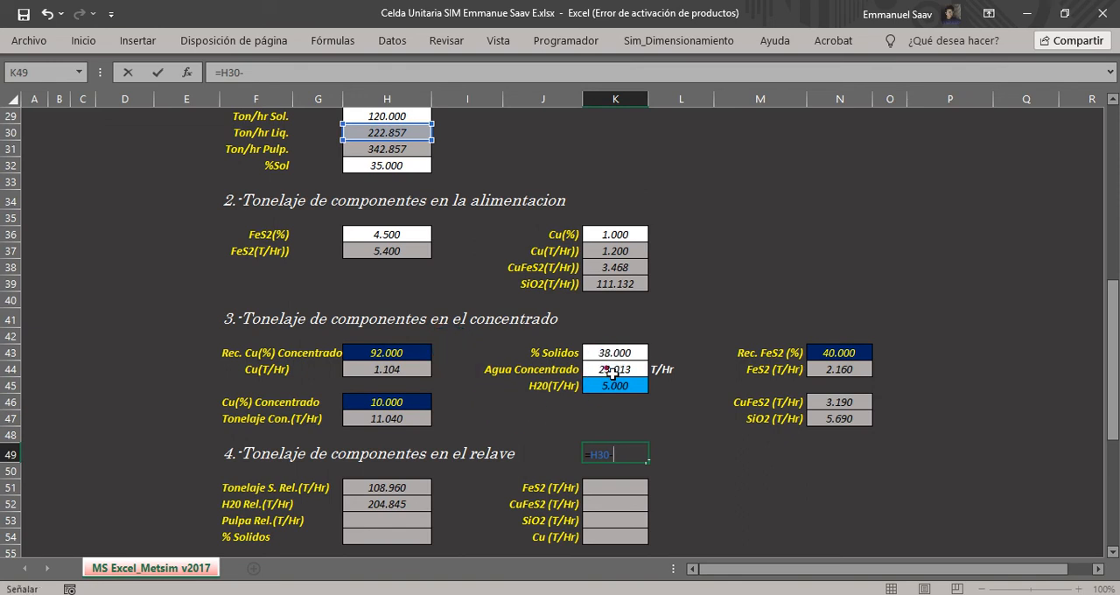
key(Return)
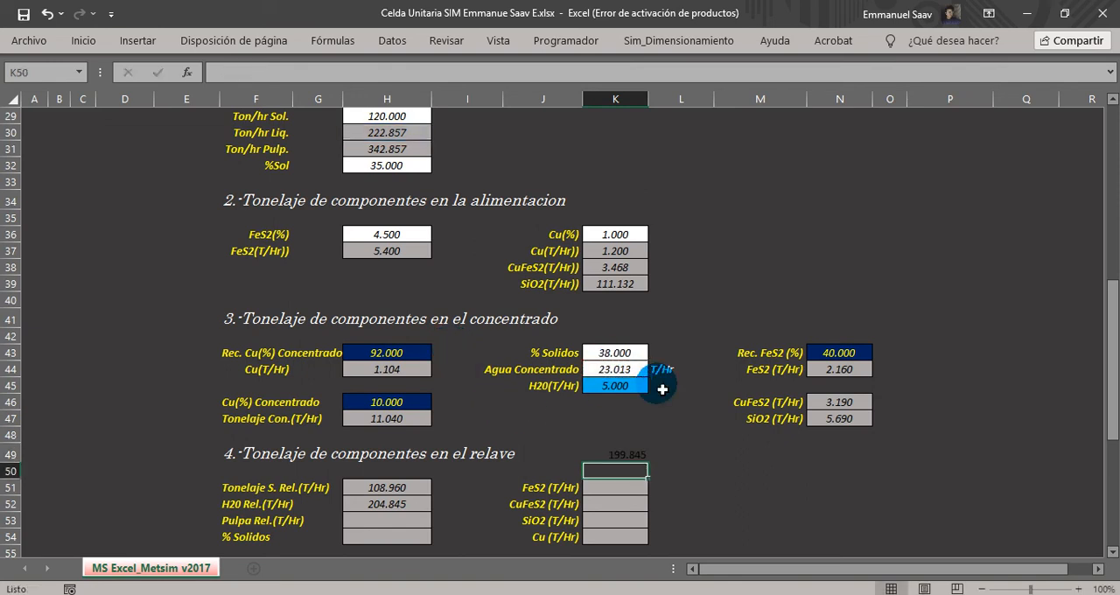
Try the concentrate water formula in K44 without the added water term, as =((H47/K43)*(100-K43)).
click(615, 370)
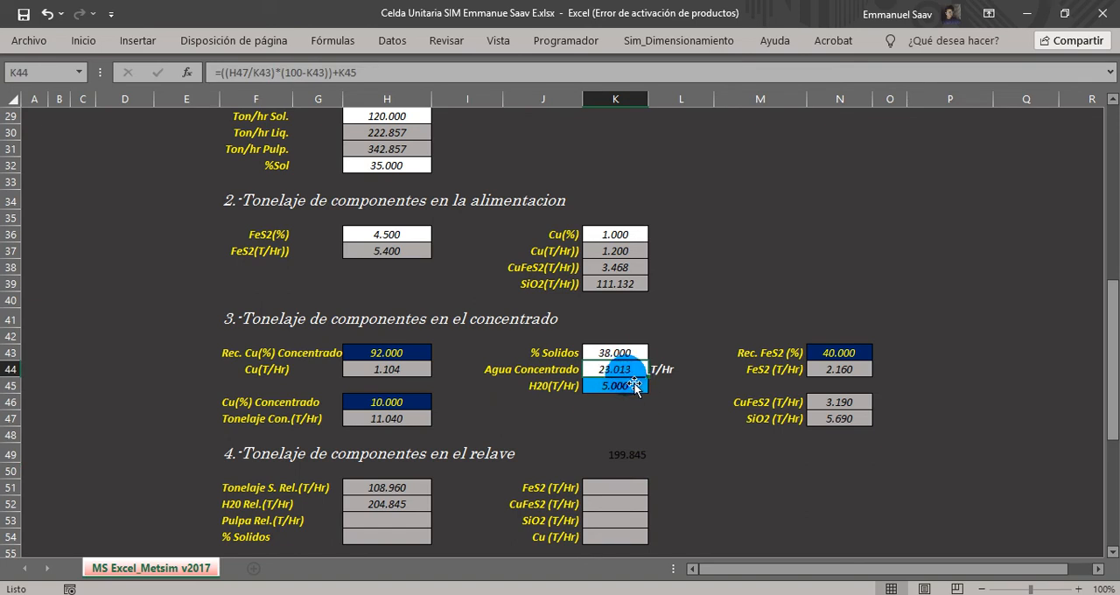
key(Down)
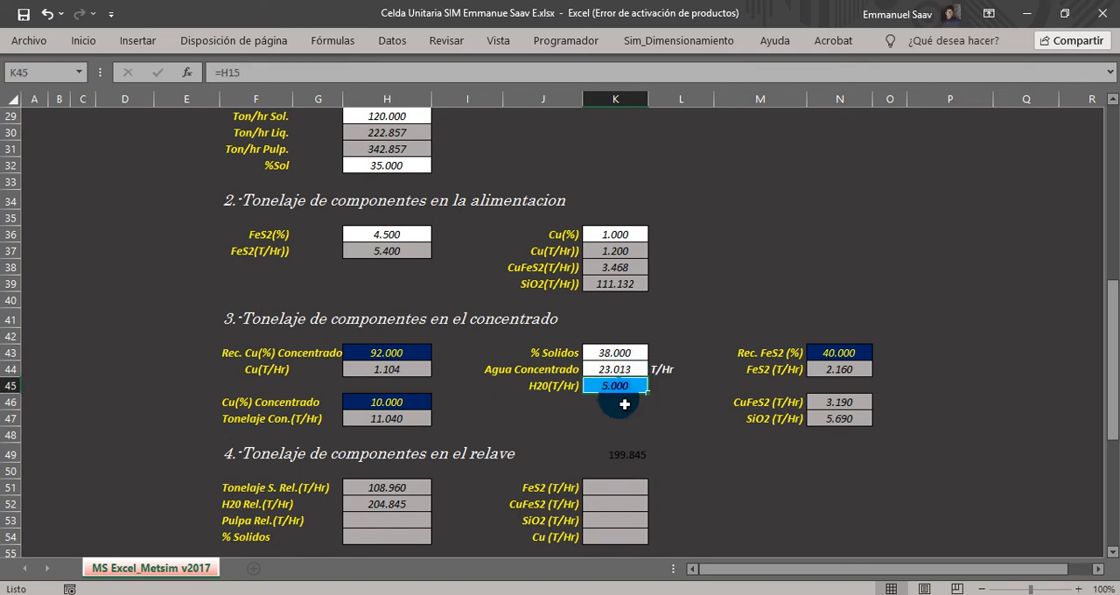
click(627, 416)
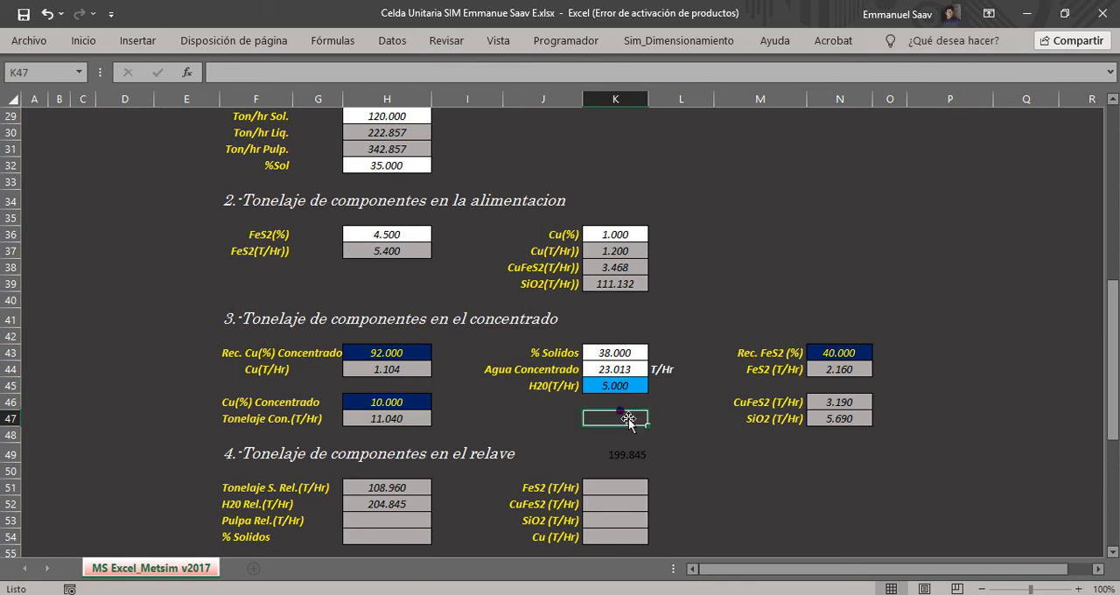
double_click(624, 373)
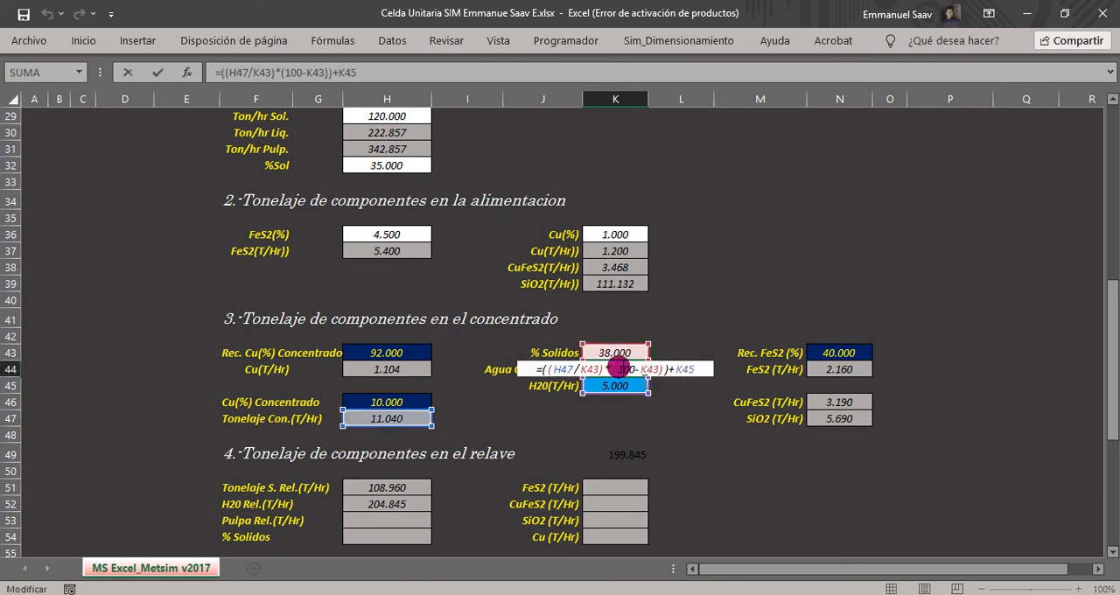
key(BackSpace)
key(BackSpace)
key(BackSpace)
key(BackSpace)
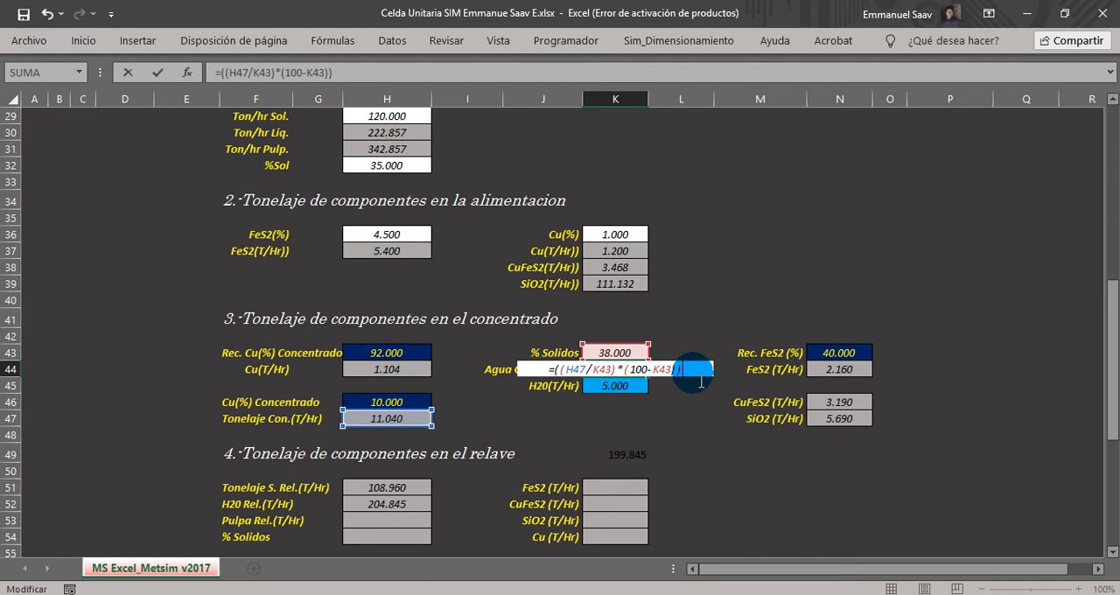
key(Return)
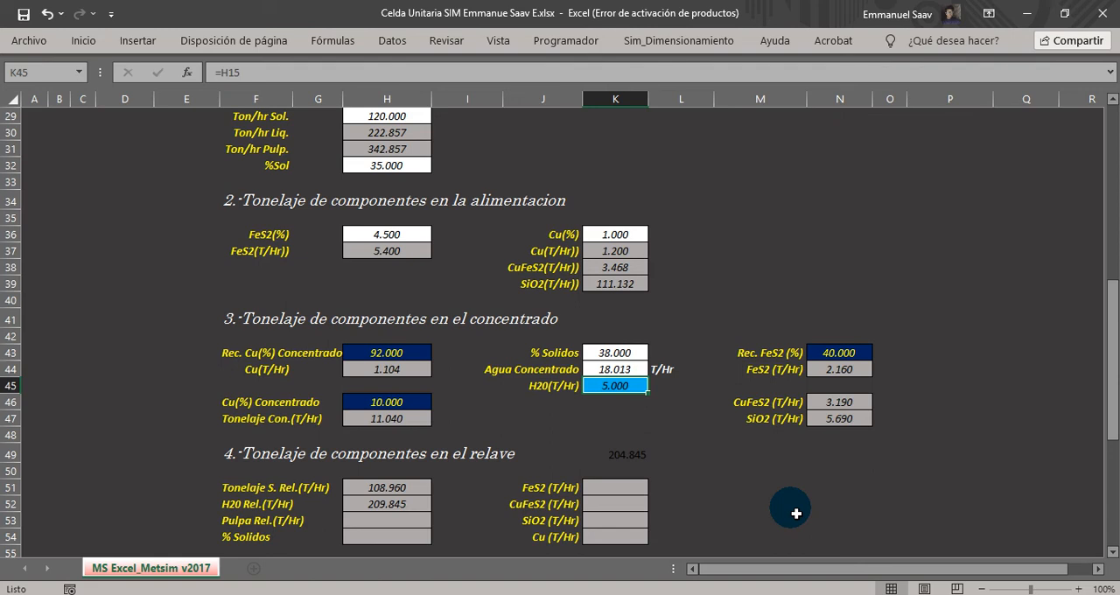
Undo the K44 formula change and remove the trial water calculation from K49.
key(Up)
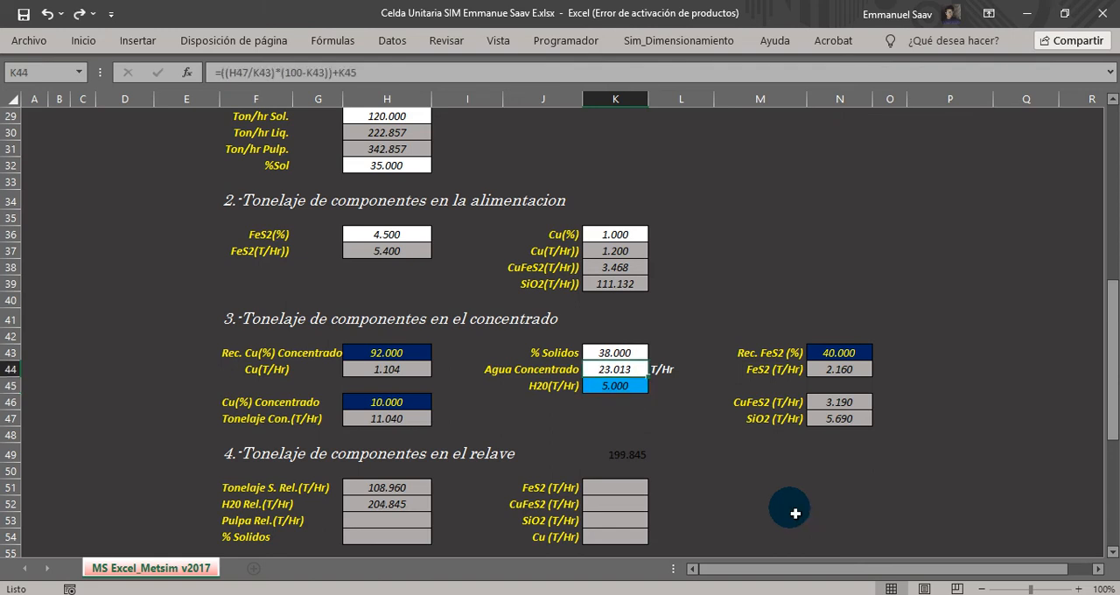
click(631, 455)
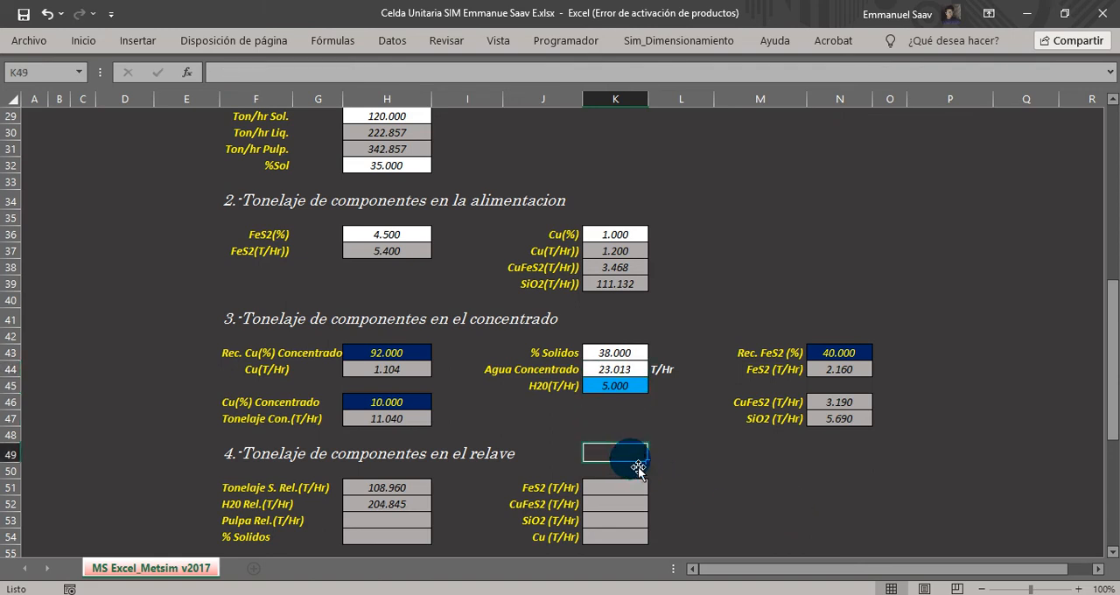
key(Delete)
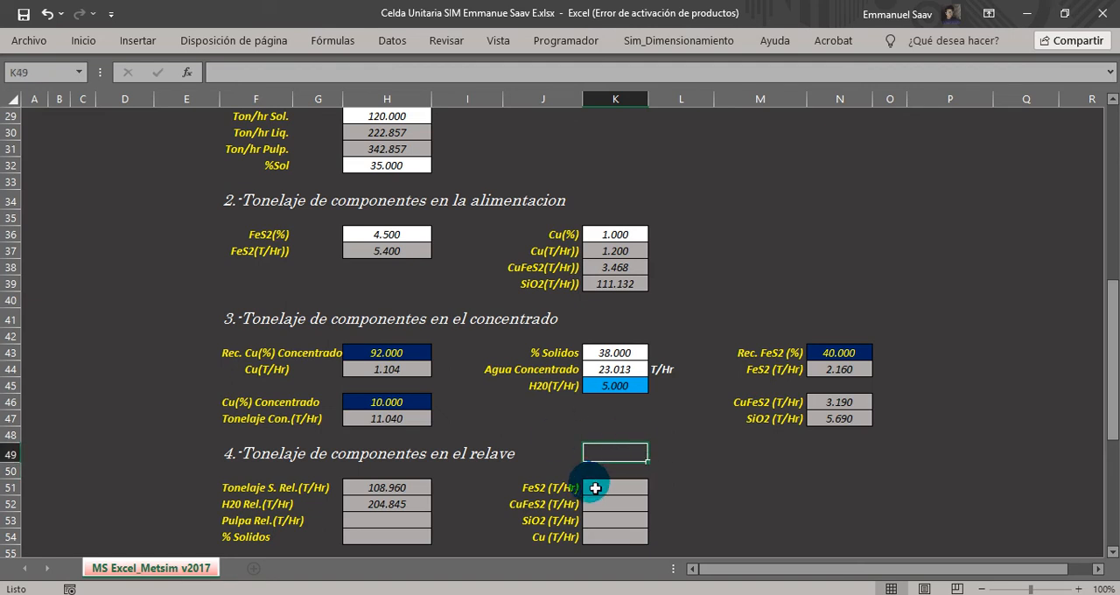
Calculate the tailings pulp tonnage in H53 by adding tailings solids and water with =H51+H52.
click(1111, 552)
click(1111, 552)
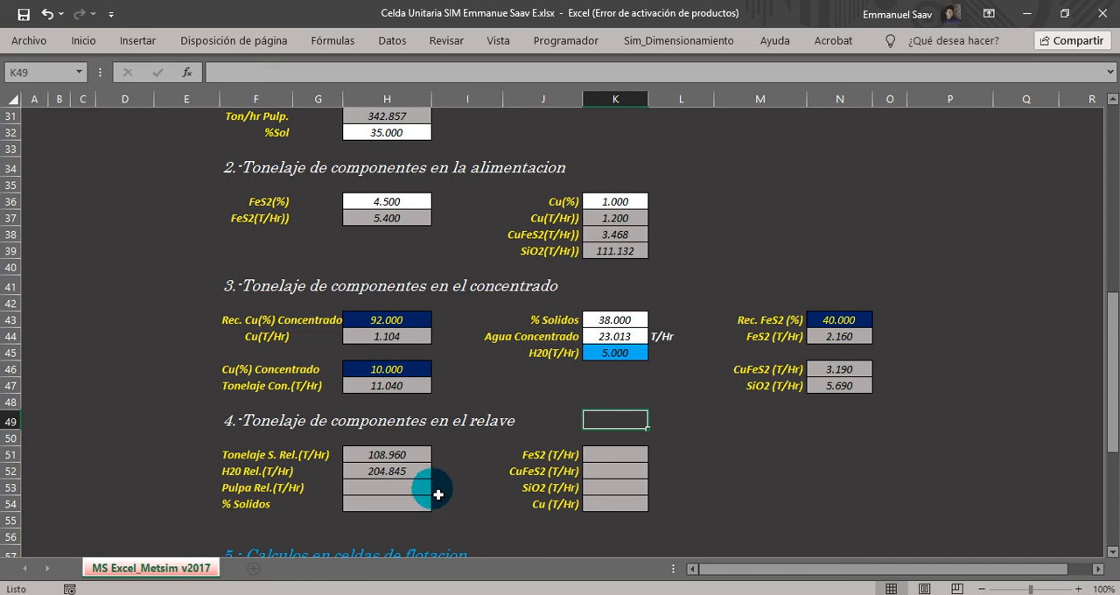
click(234, 493)
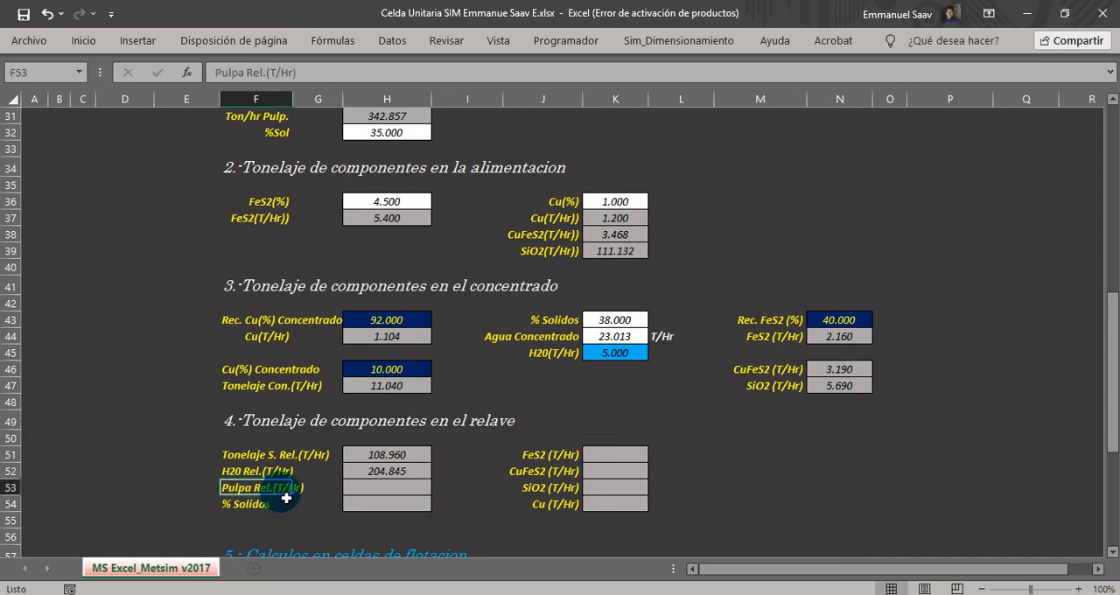
click(383, 497)
text(=)
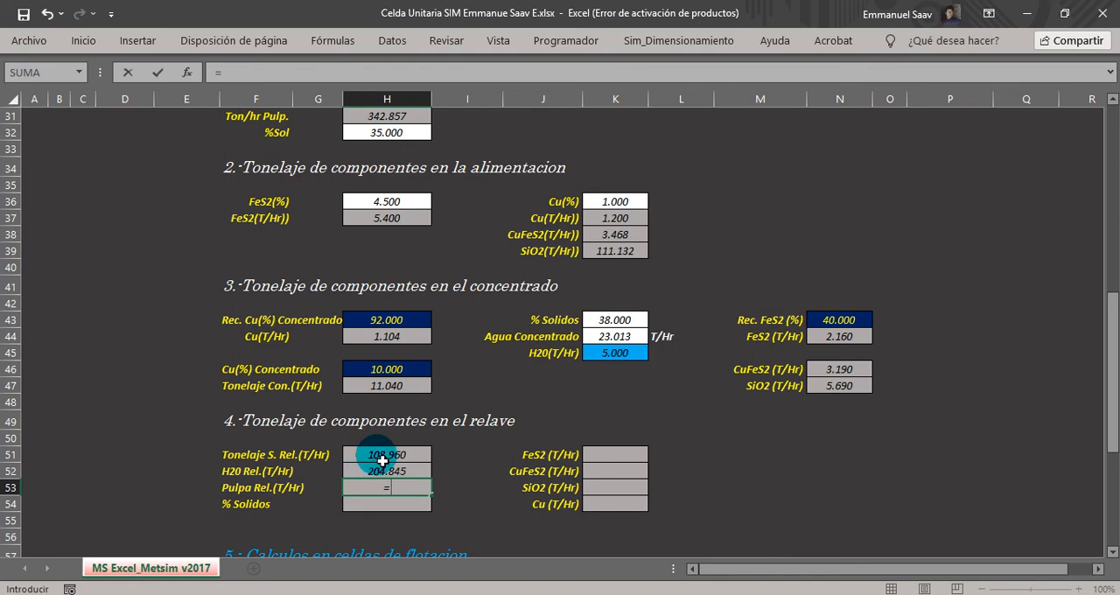
click(382, 460)
text(+)
click(385, 472)
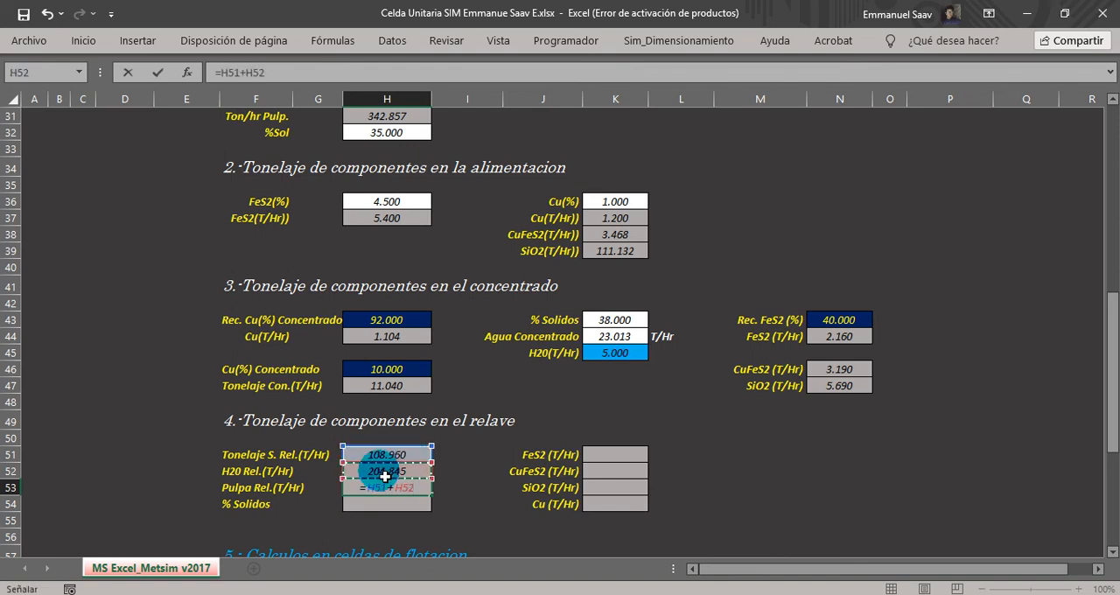
key(Return)
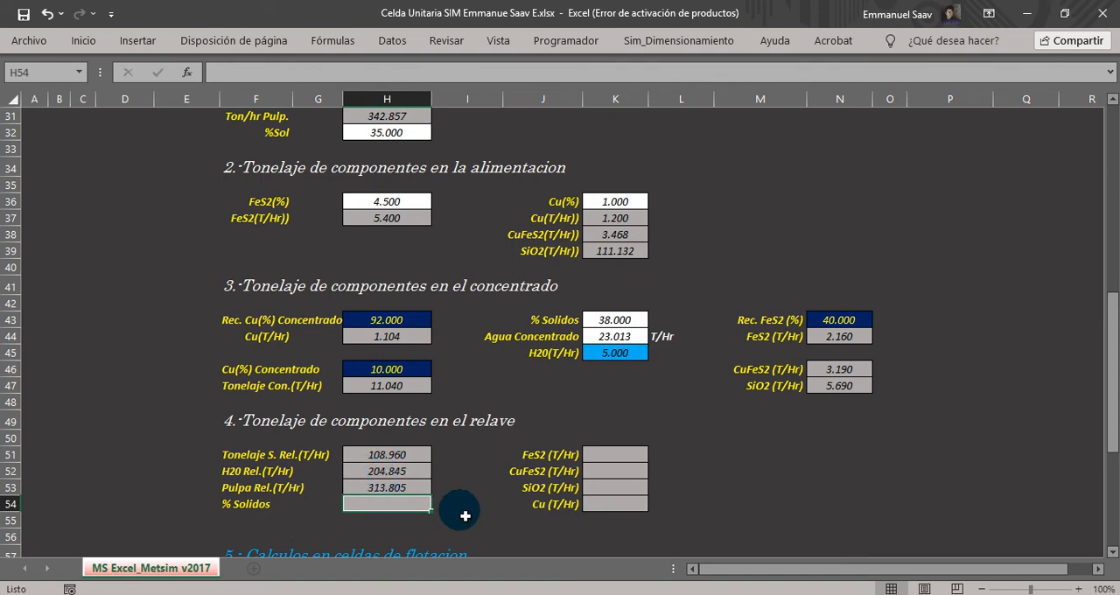
Calculate the tailings solids percentage in H54 with =(H51/H53)*100.
text(=()
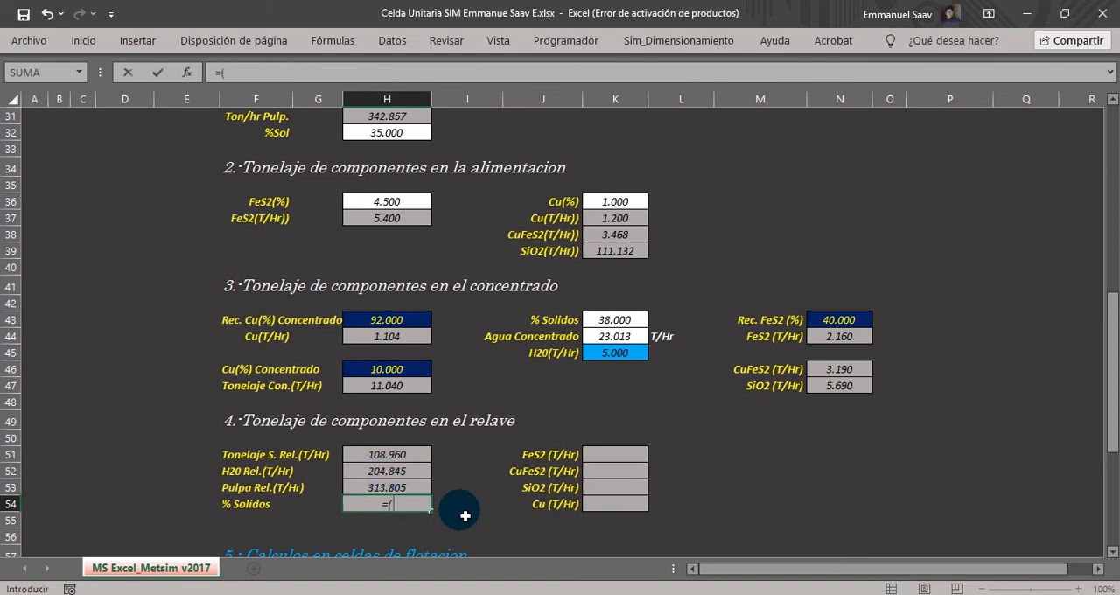
click(404, 504)
text(()
click(366, 455)
text(/)
click(383, 488)
text()*100)
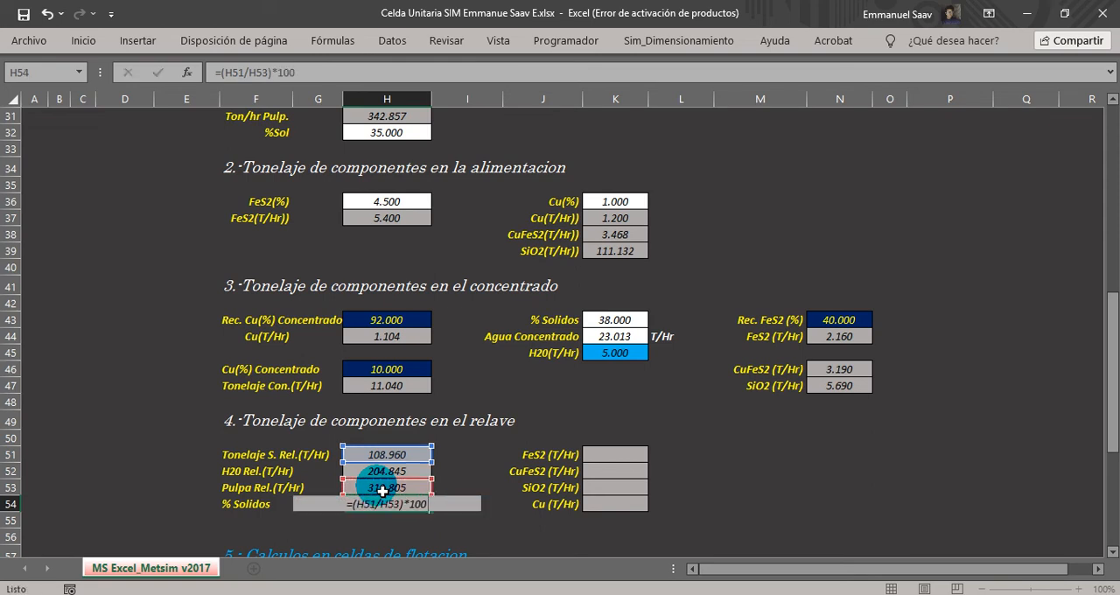
key(Return)
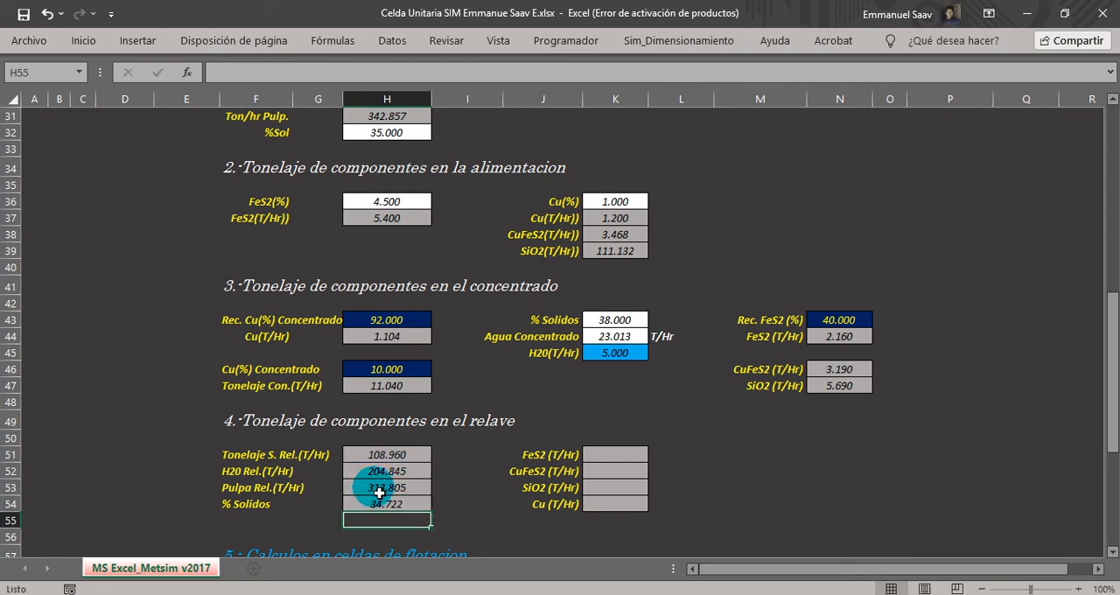
click(385, 503)
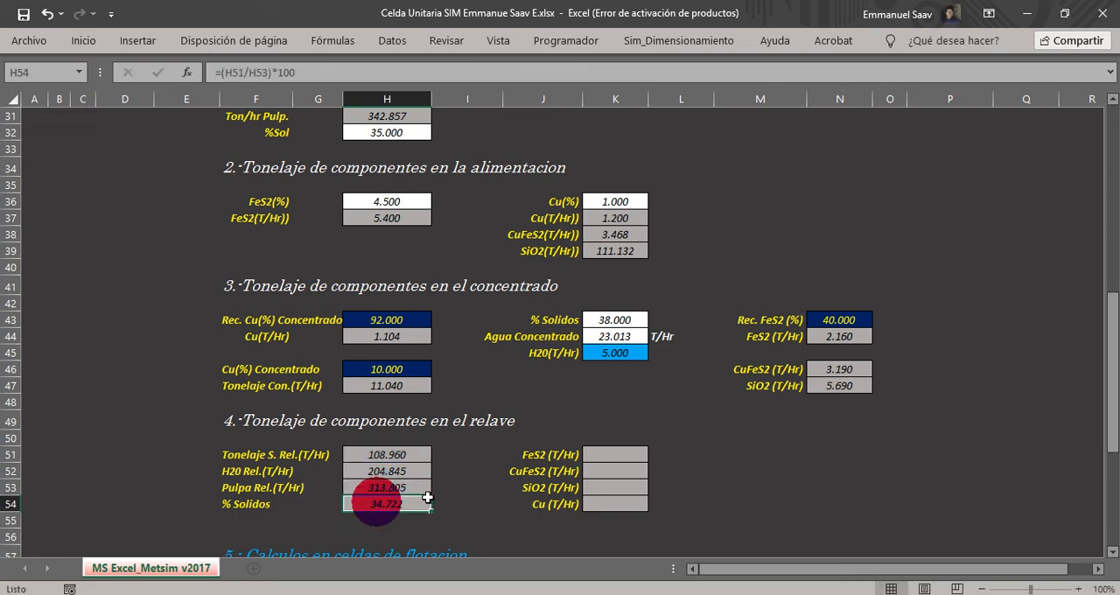
Calculate the tailings FeS2 tonnage in K51 by subtracting the concentrate FeS2 from the feed FeS2 with =H37-N44.
click(1111, 551)
click(1112, 551)
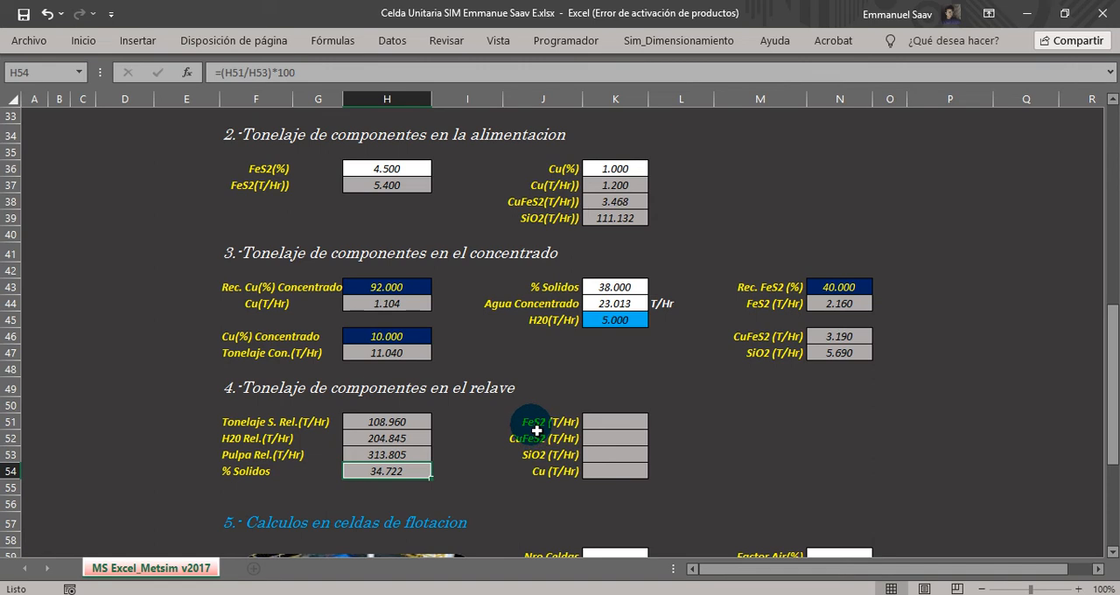
click(597, 424)
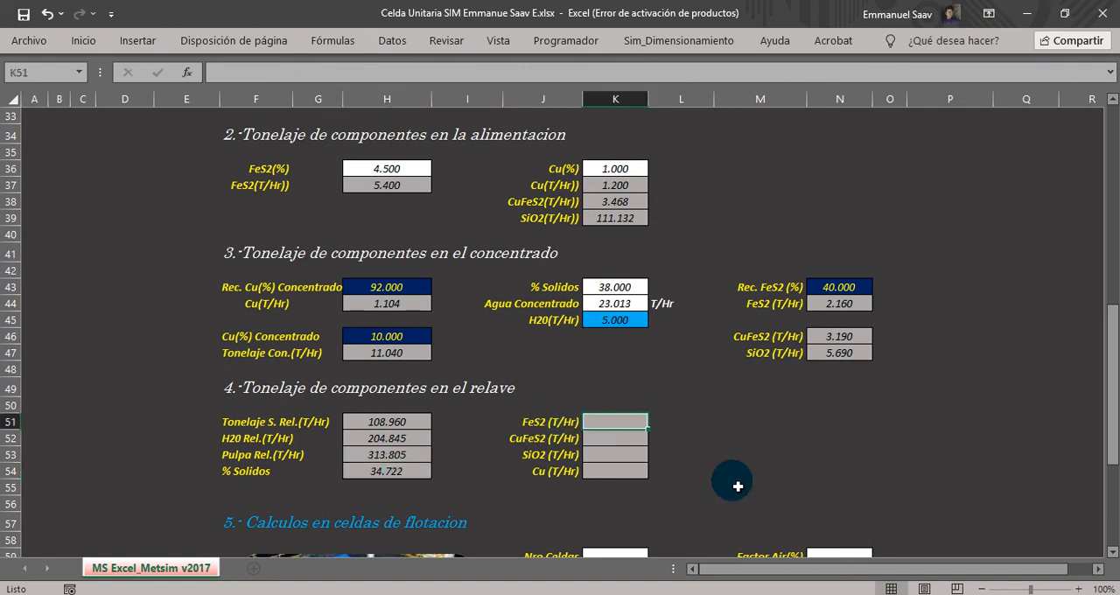
text(=)
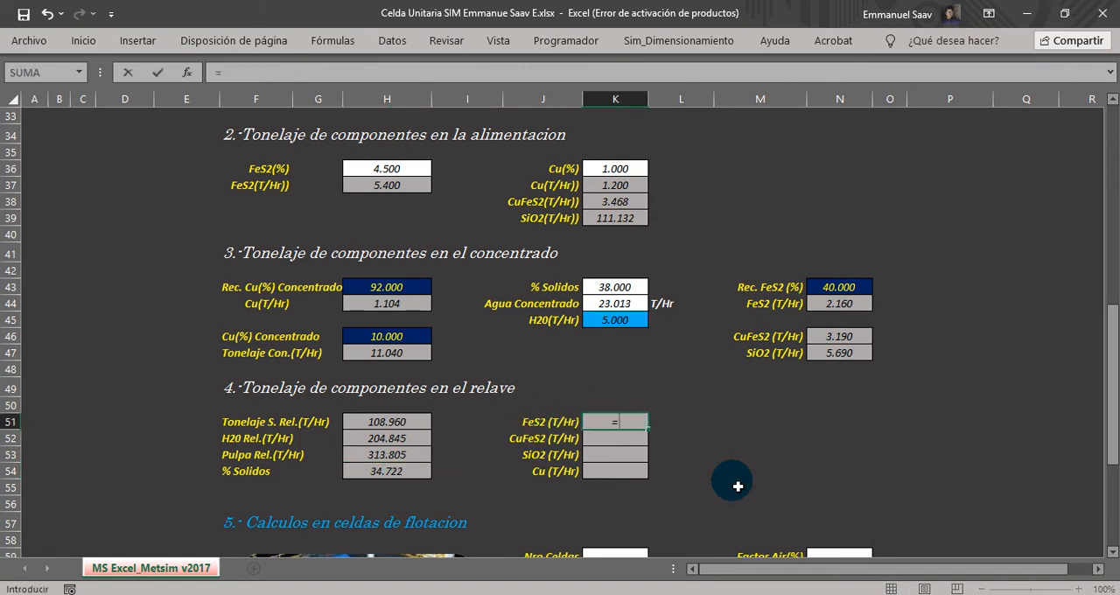
scroll(737, 485, up, 2)
scroll(738, 485, up, 1)
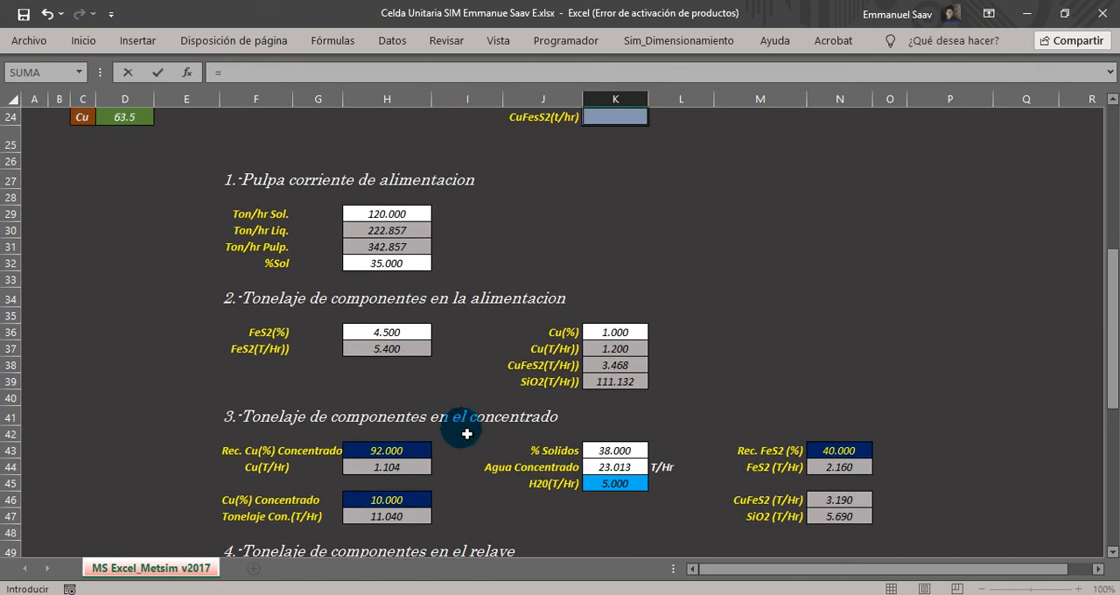
click(386, 348)
text(-)
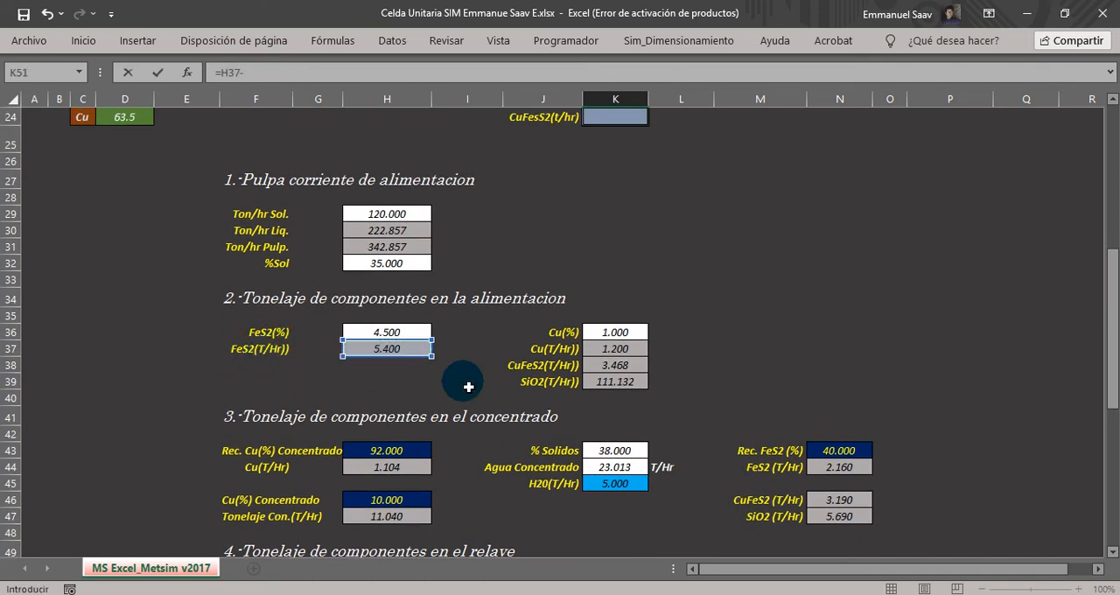
scroll(468, 386, down, 1)
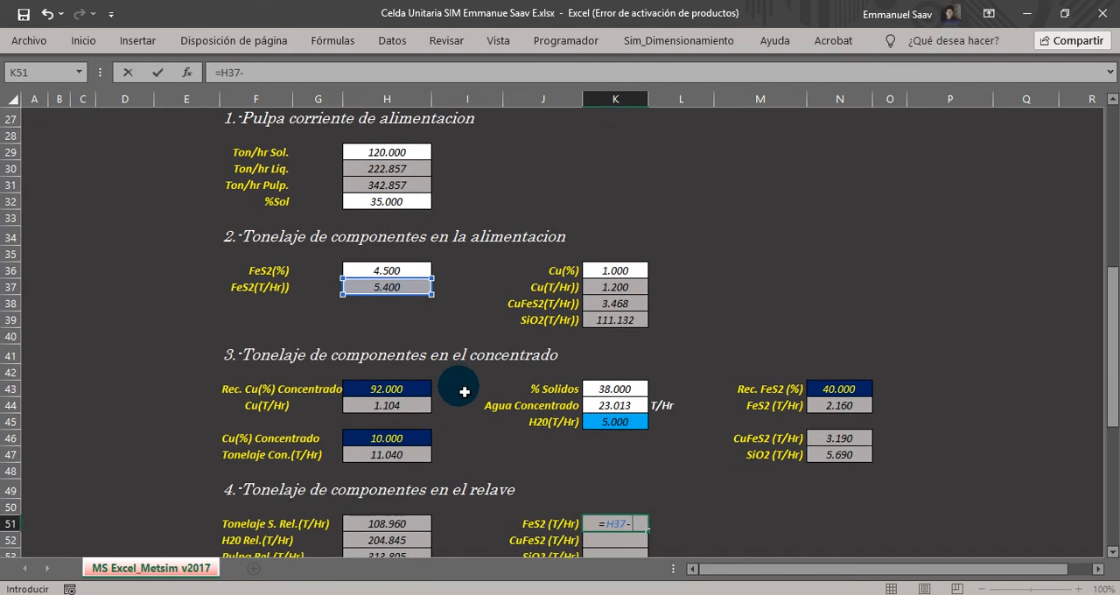
click(837, 407)
key(Return)
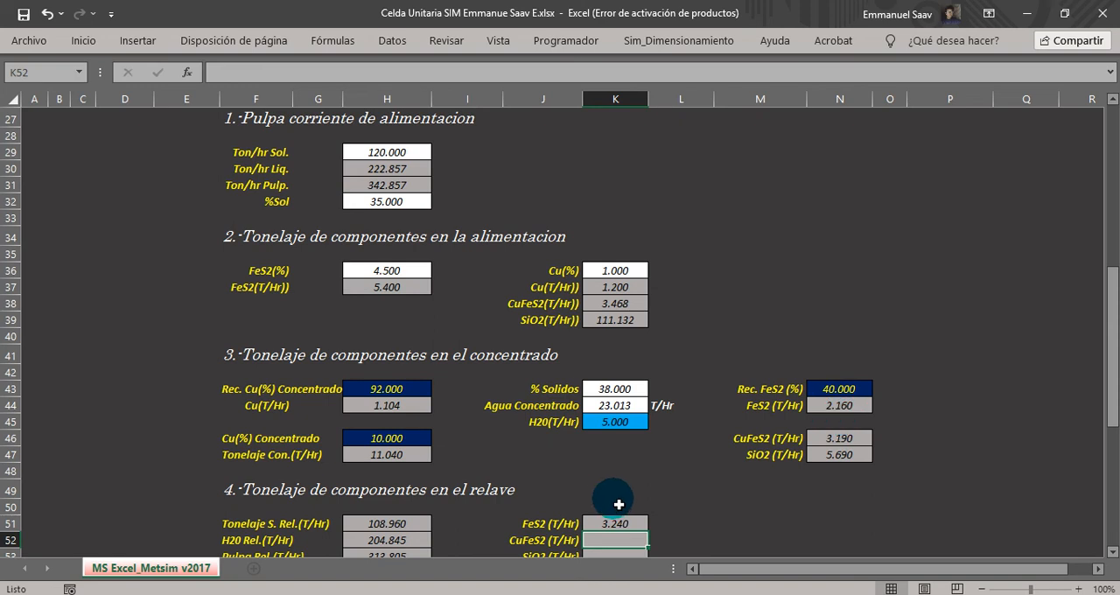
Calculate the tailings CuFeS2 tonnage in K52 by subtracting the concentrate amount from the feed amount with =K38-N46.
text(=)
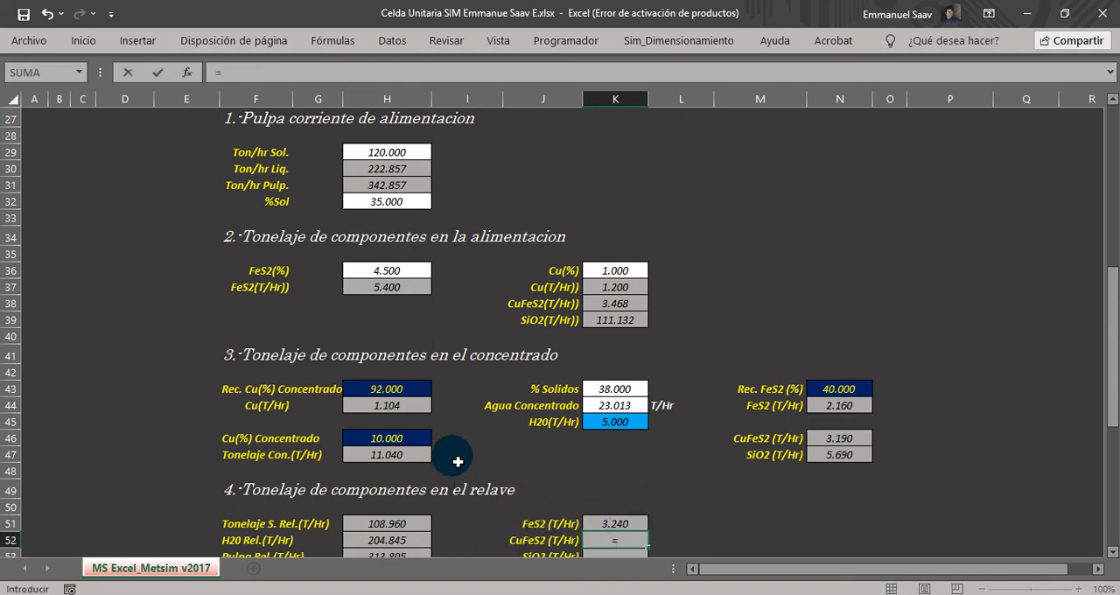
click(615, 303)
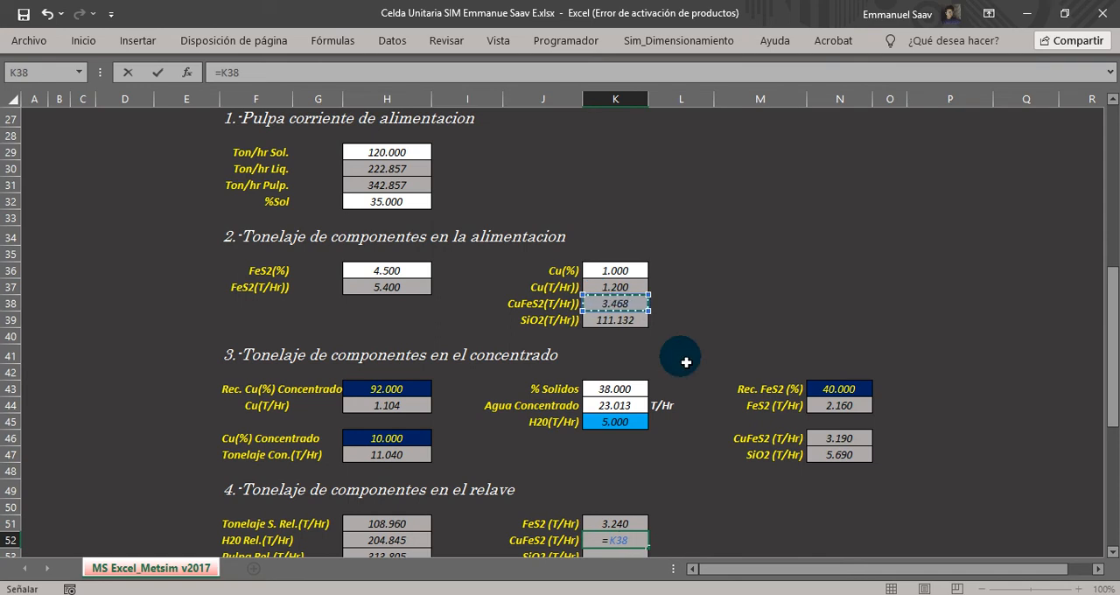
text(-)
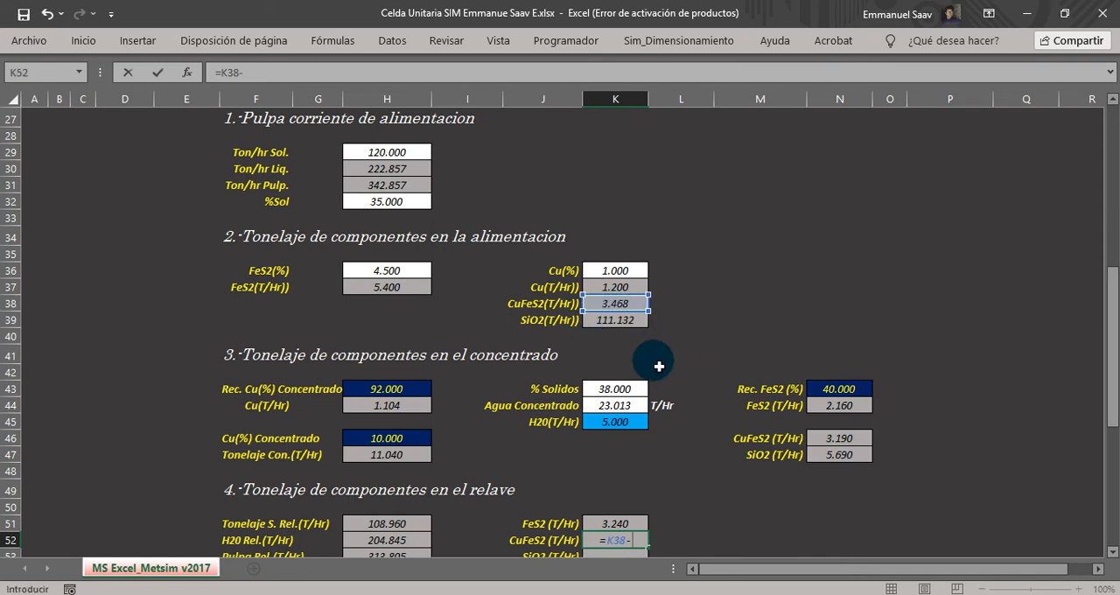
click(838, 438)
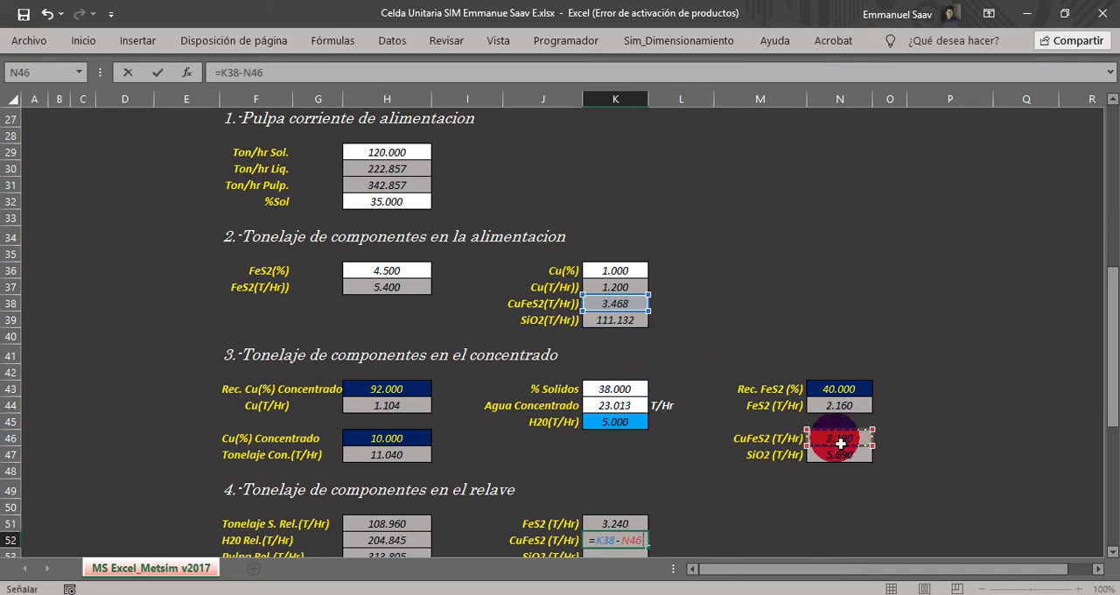
key(Return)
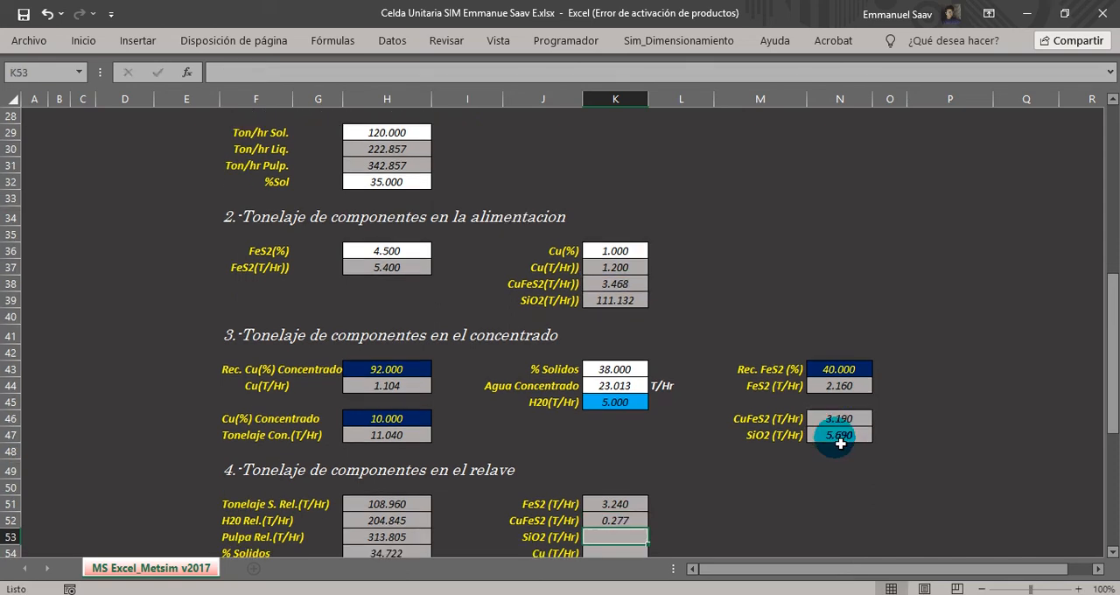
Calculate the tailings SiO2 tonnage in K53 as feed SiO2 minus concentrate SiO2 with =K39-N47.
text(=)
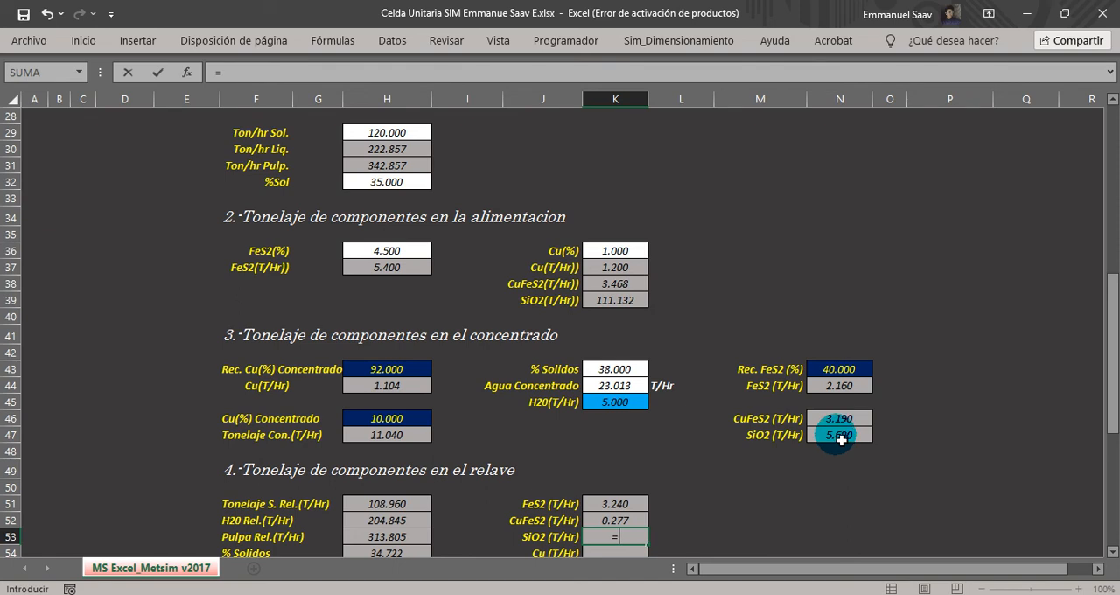
click(610, 306)
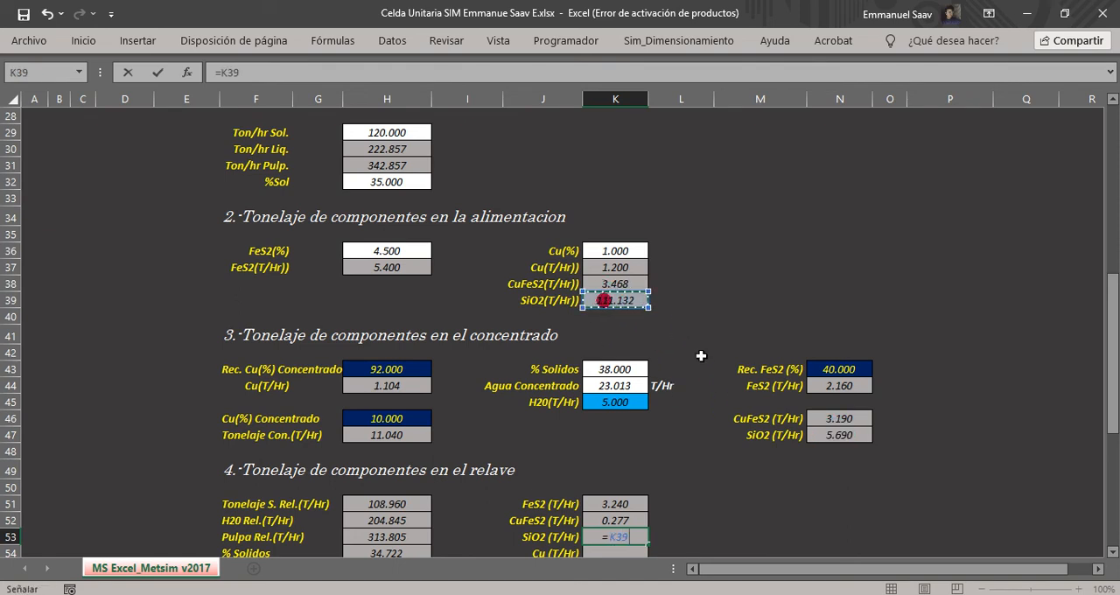
text(-)
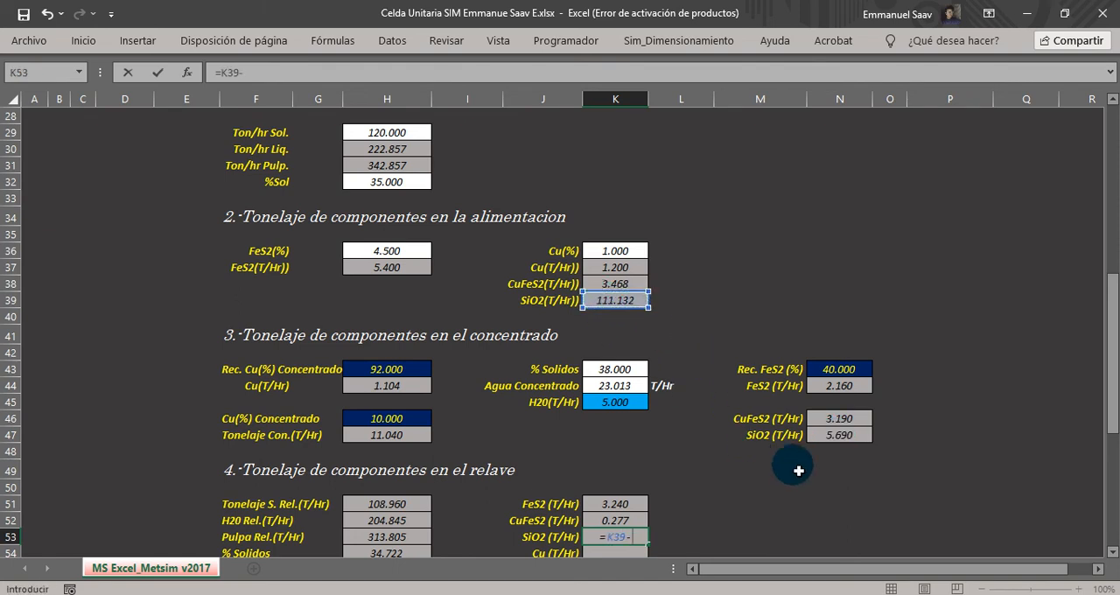
click(841, 435)
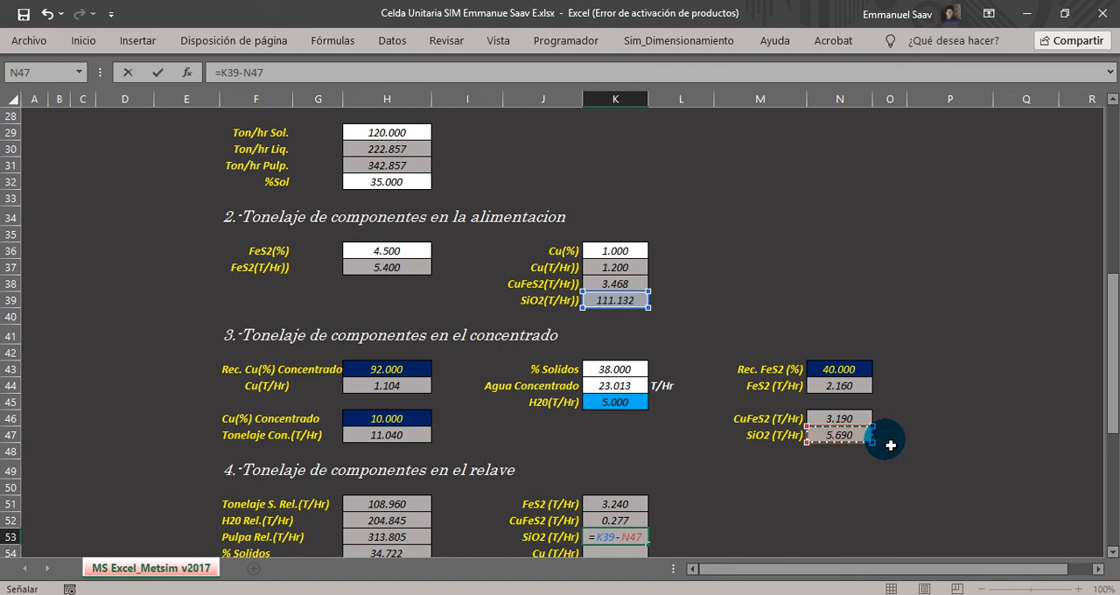
key(Return)
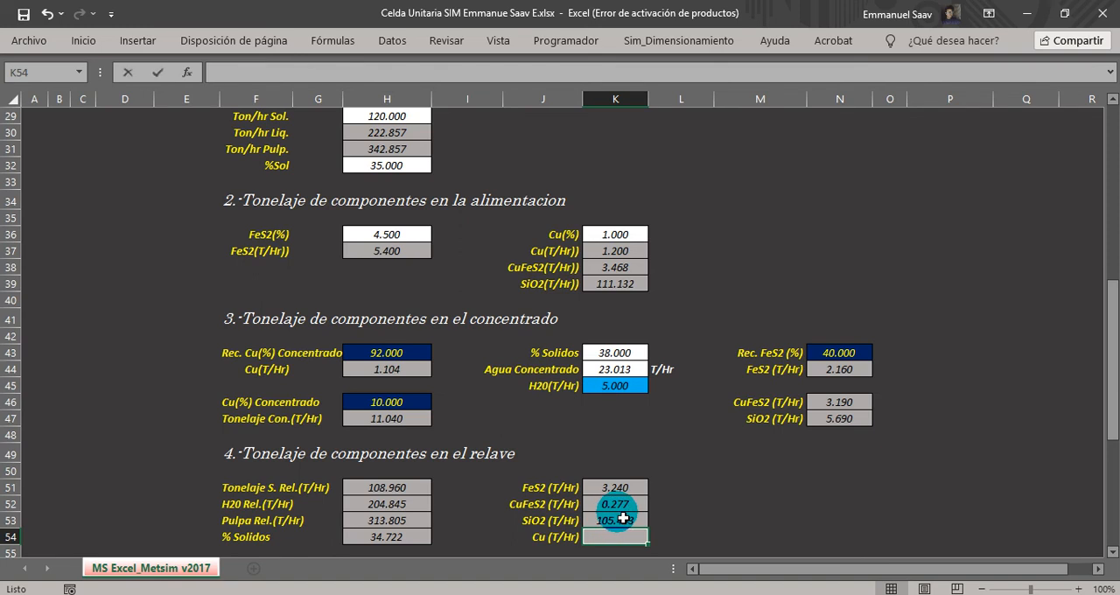
Calculate the tailings copper tonnage in K54 as feed copper minus concentrate copper with =K37-H44.
text(=)
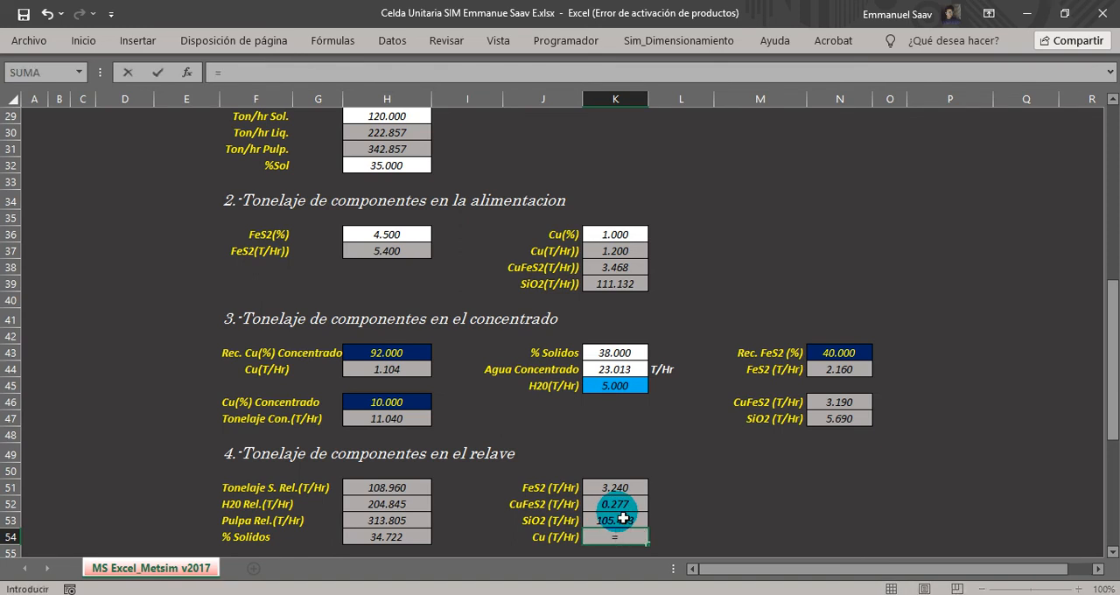
click(612, 251)
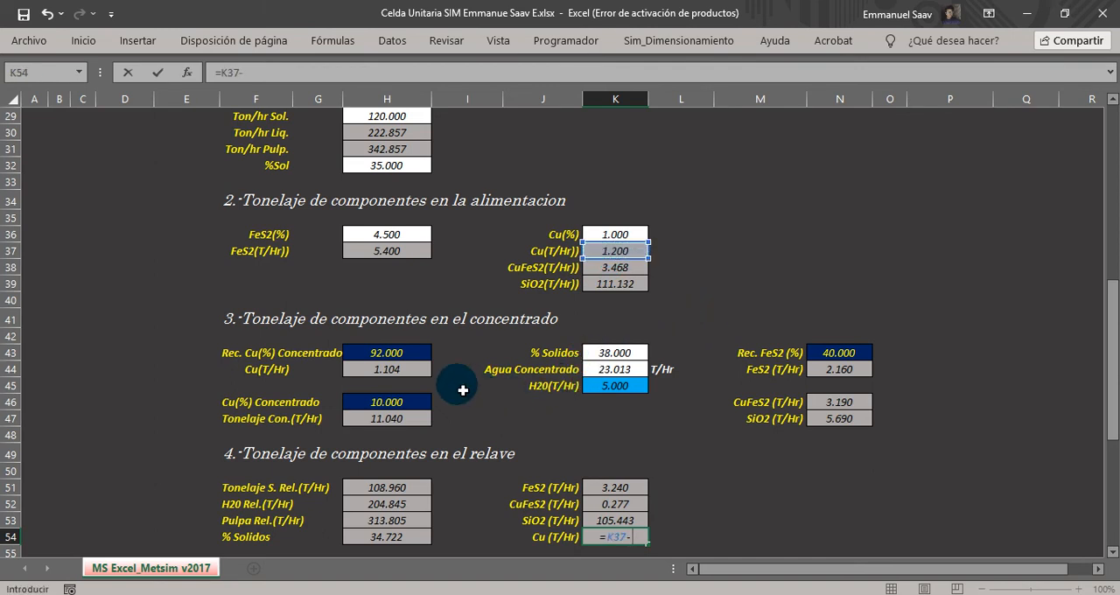
click(394, 373)
key(Return)
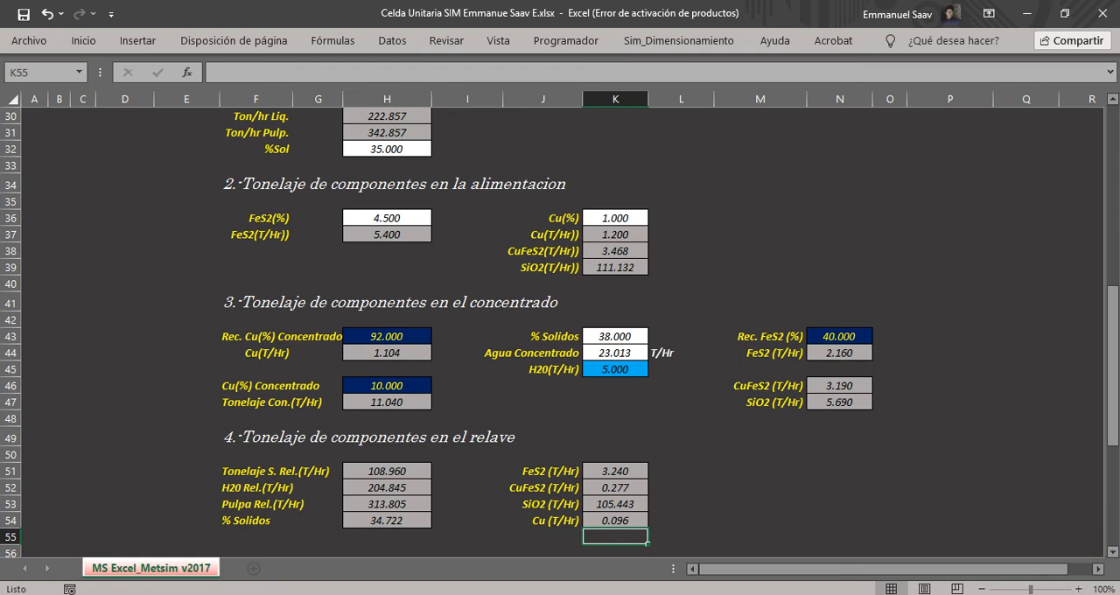
Review the fields of section 5, flotation cell calculations: cell count, cell volumes, air factor, effective volume and residence times.
click(1113, 551)
drag(1112, 551, 1115, 553)
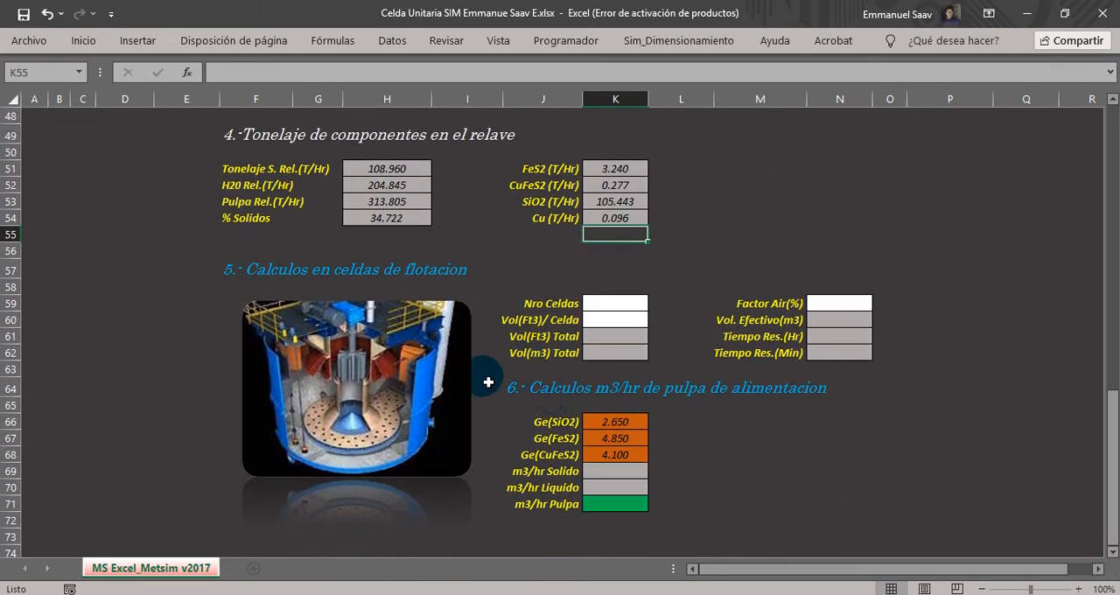
click(229, 269)
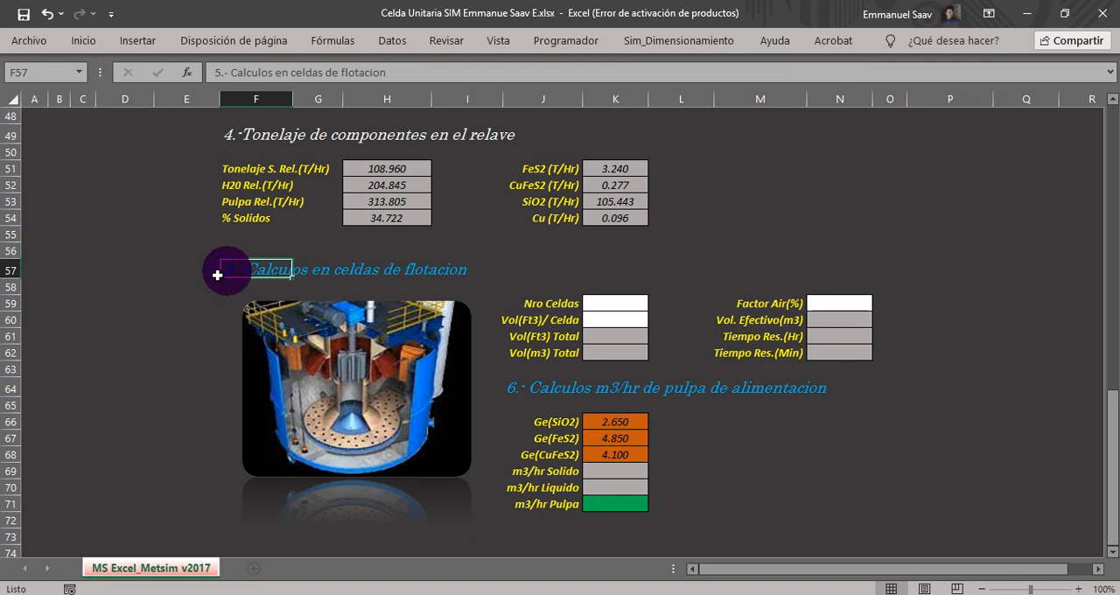
drag(237, 287, 476, 267)
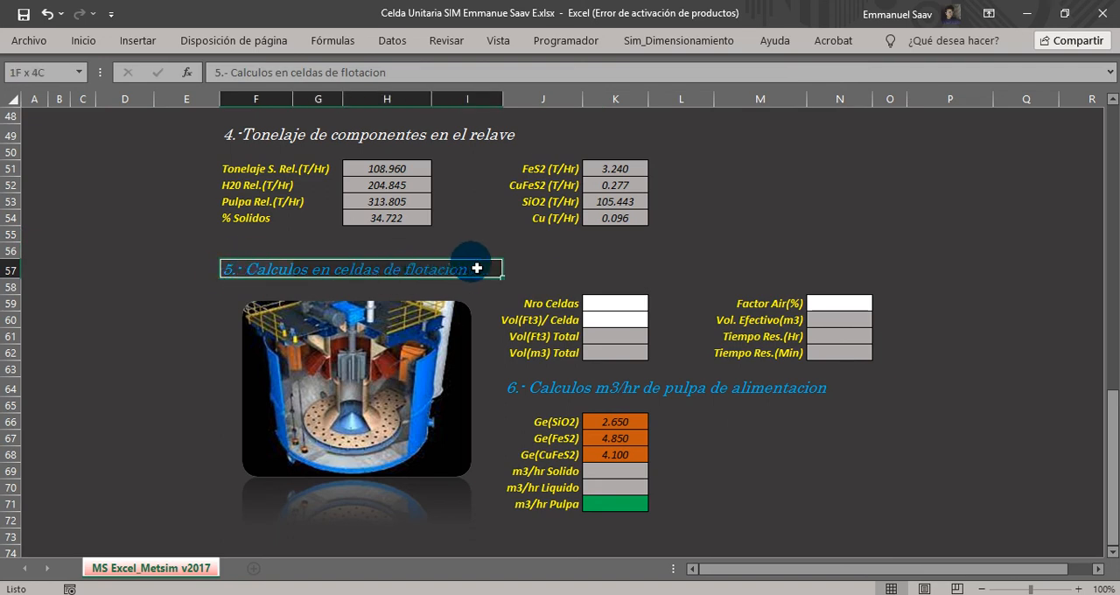
click(542, 303)
click(539, 321)
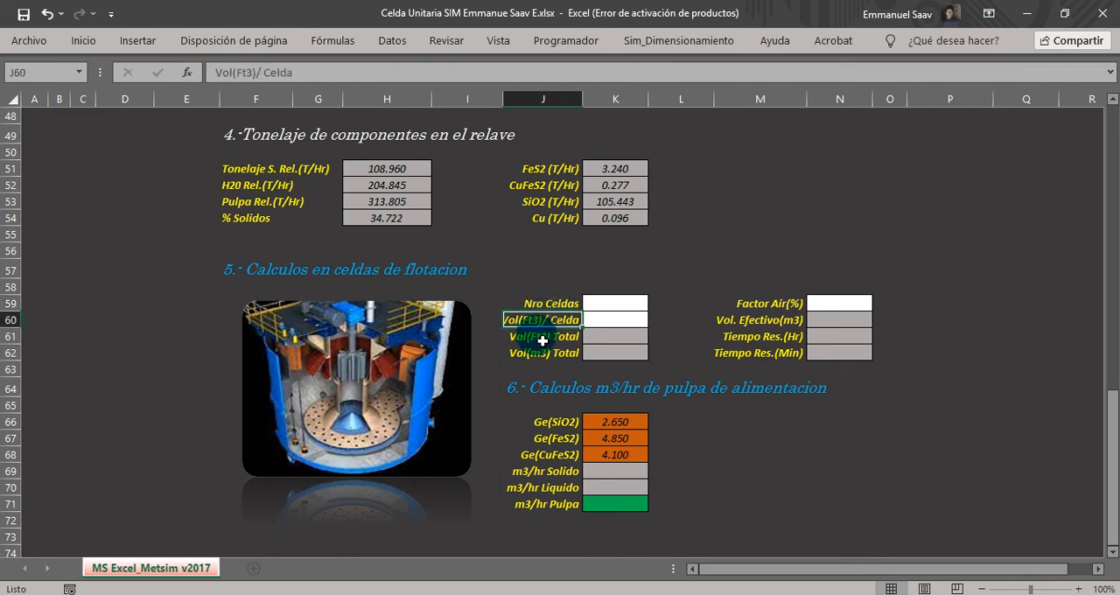
click(530, 343)
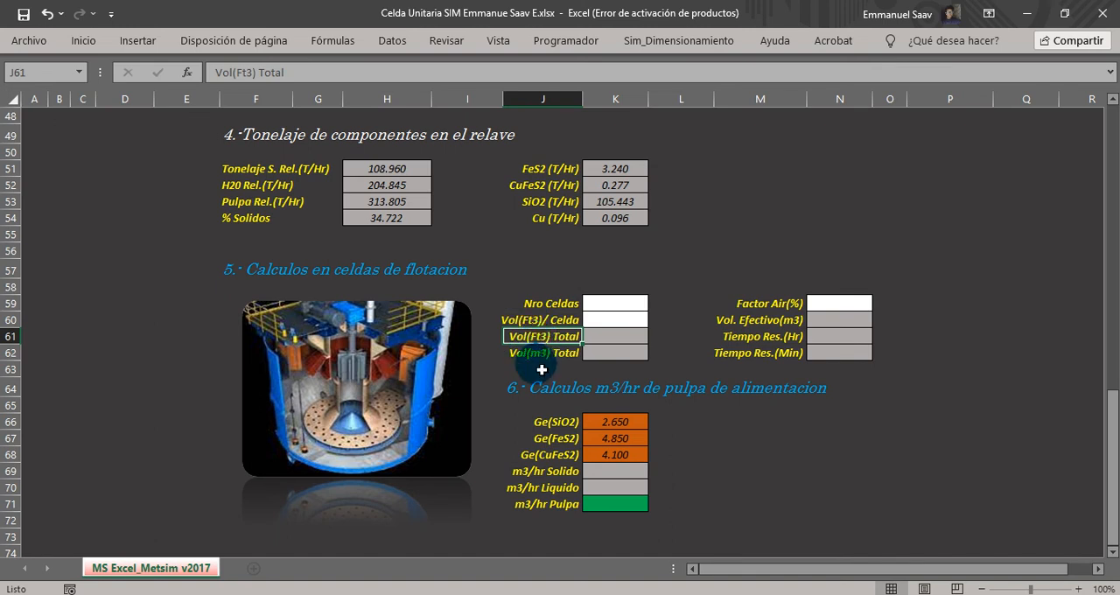
click(542, 352)
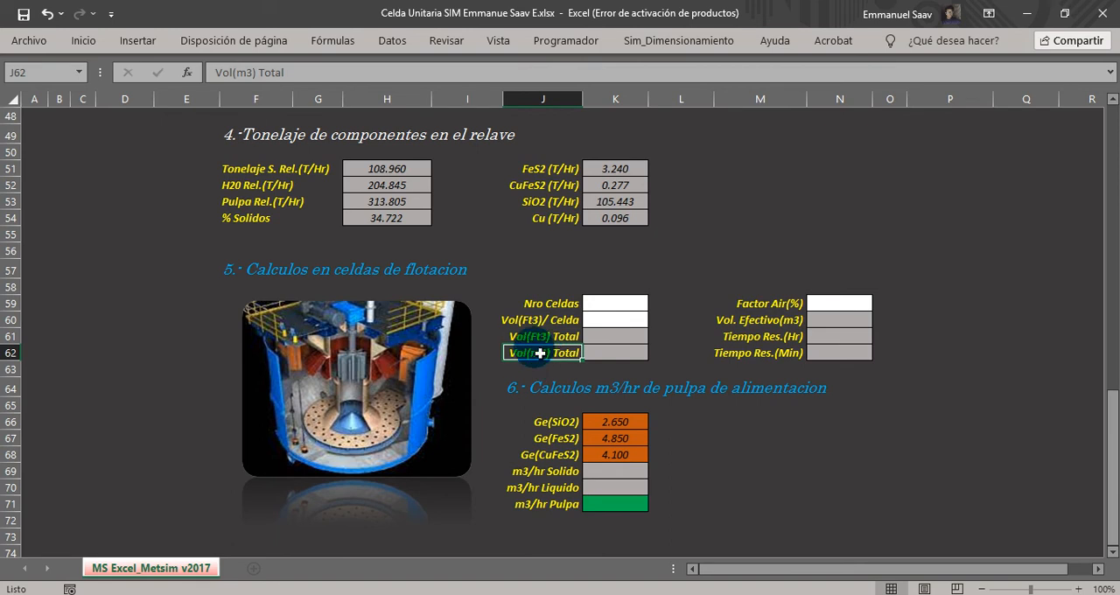
click(755, 308)
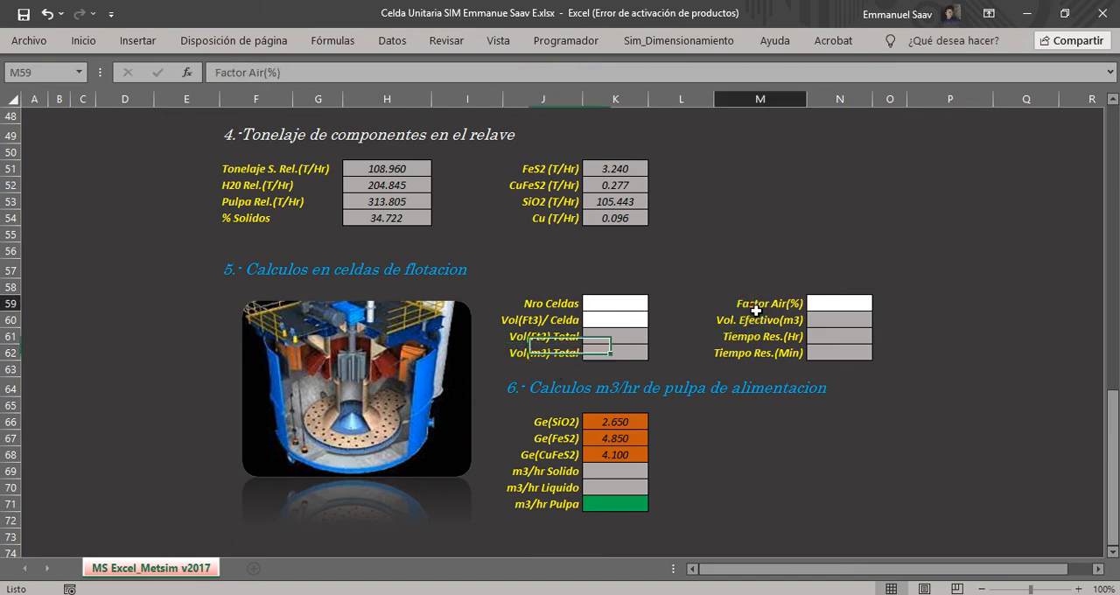
drag(807, 307, 832, 302)
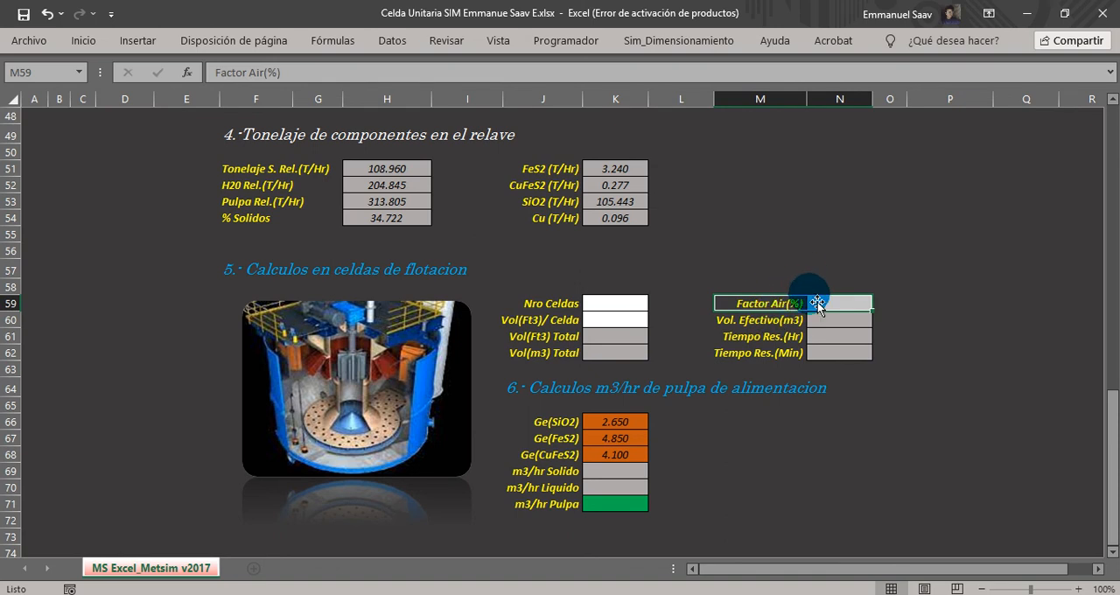
click(746, 323)
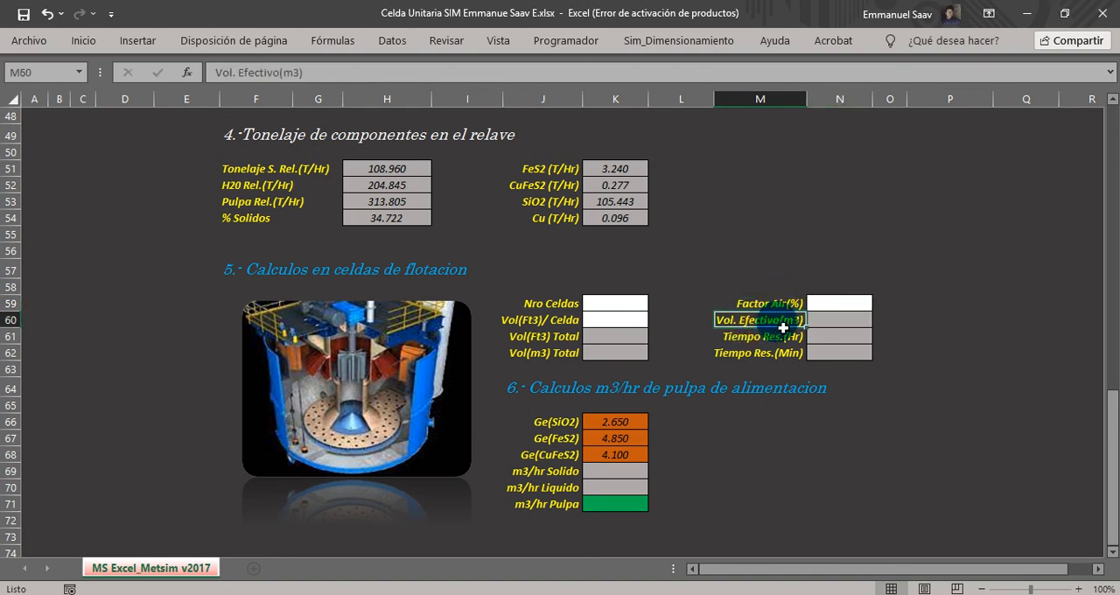
click(762, 340)
drag(787, 342, 834, 340)
drag(746, 357, 833, 357)
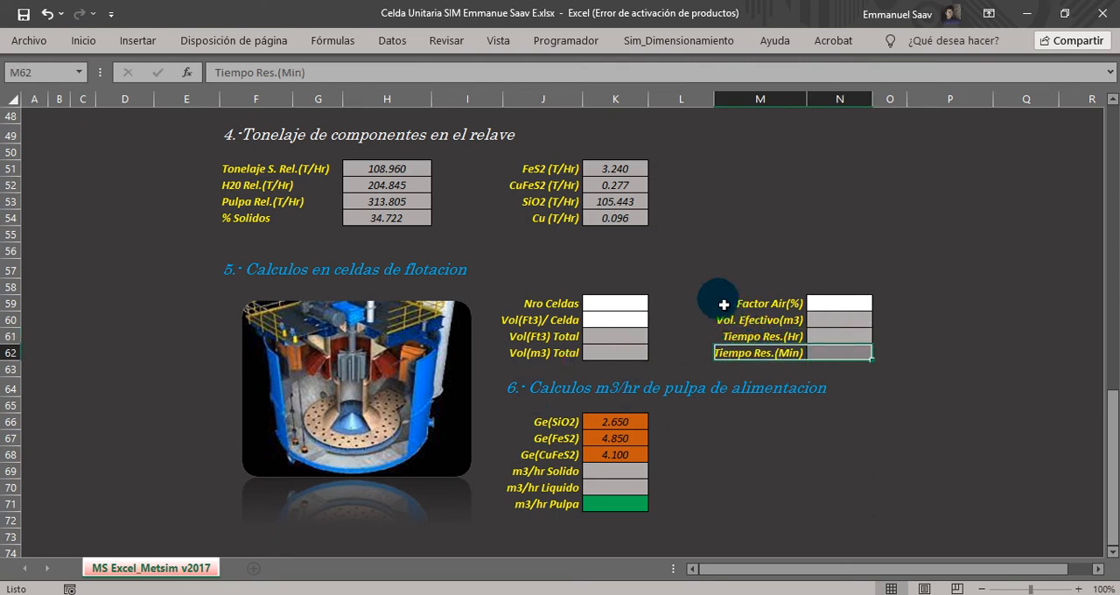
Link the number of cells in K59 to the Nro. value in Q5 of the cell information table.
click(622, 307)
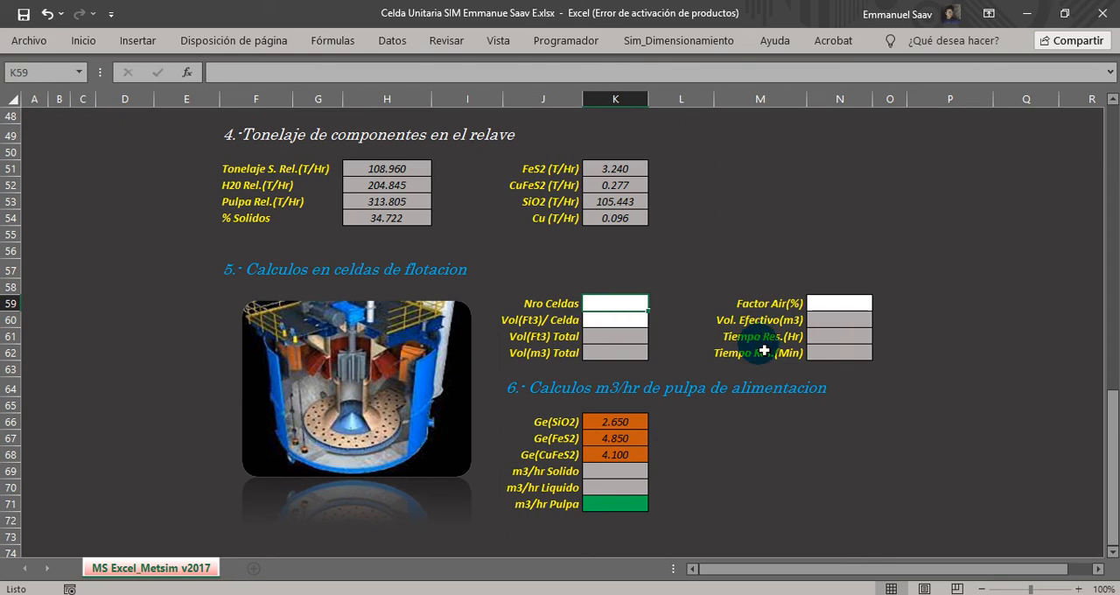
text(=)
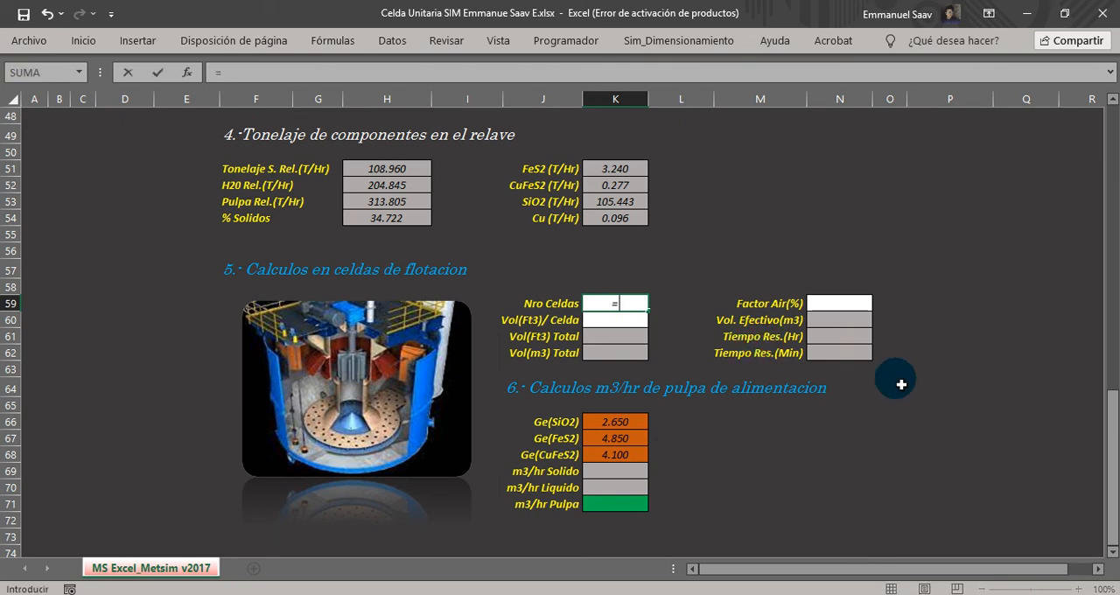
drag(1106, 504, 1111, 223)
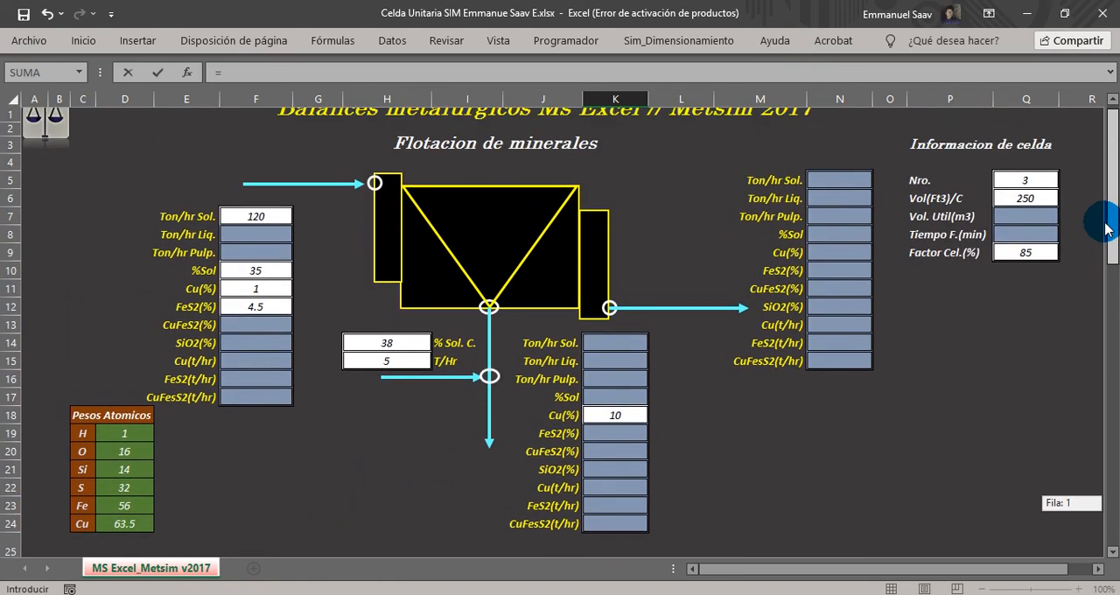
click(1015, 166)
key(Return)
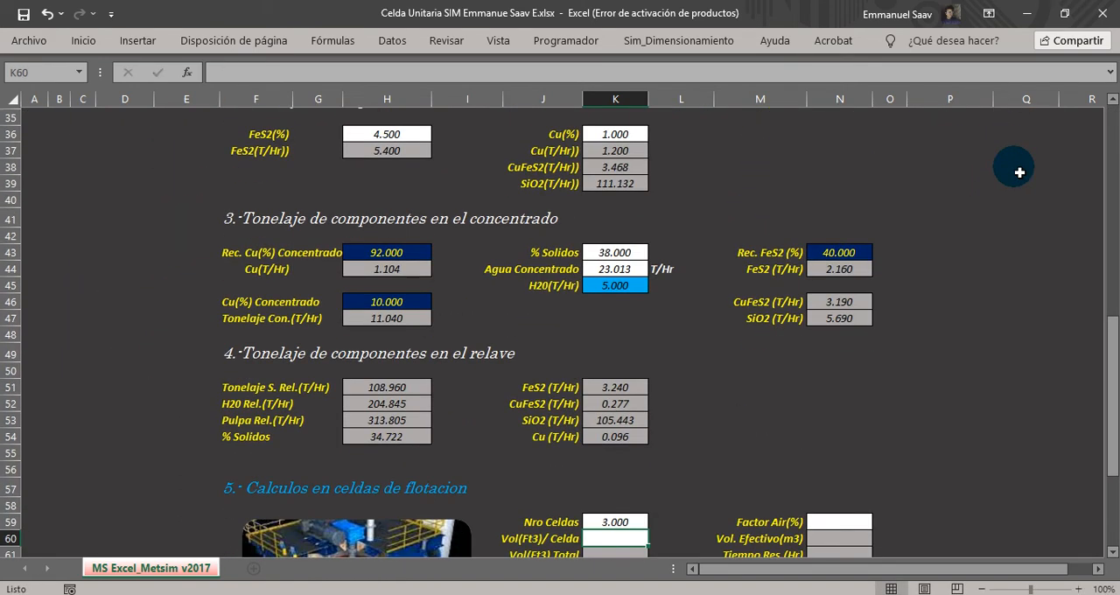
scroll(816, 271, down, 4)
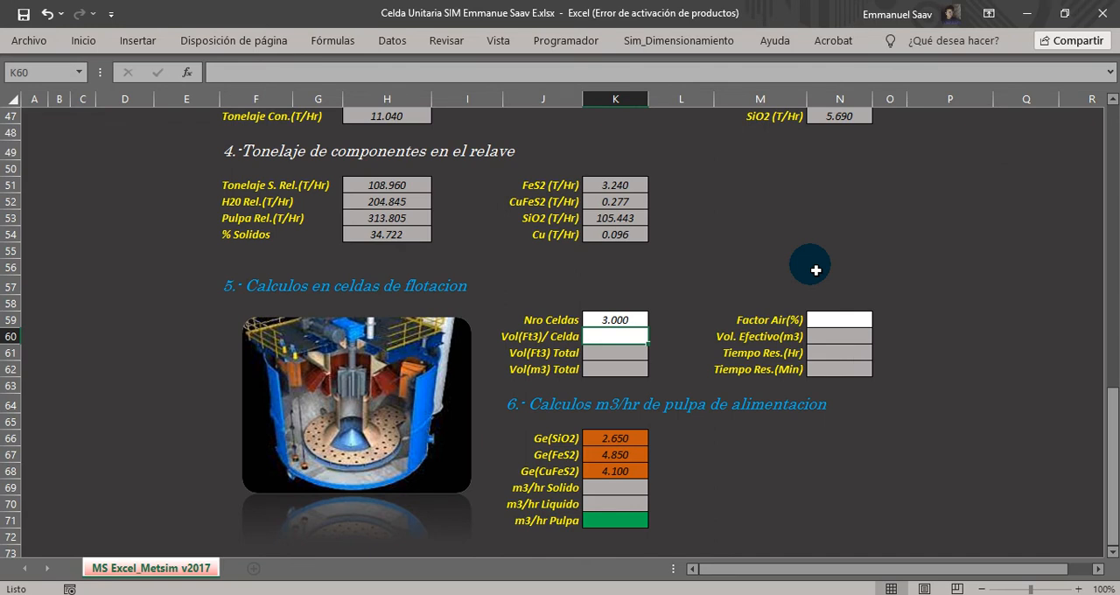
Link the volume per cell in K60 to the Vol(Ft3)/C value in Q6 of the cell information table.
text(=)
drag(1104, 540, 1111, 166)
click(1025, 214)
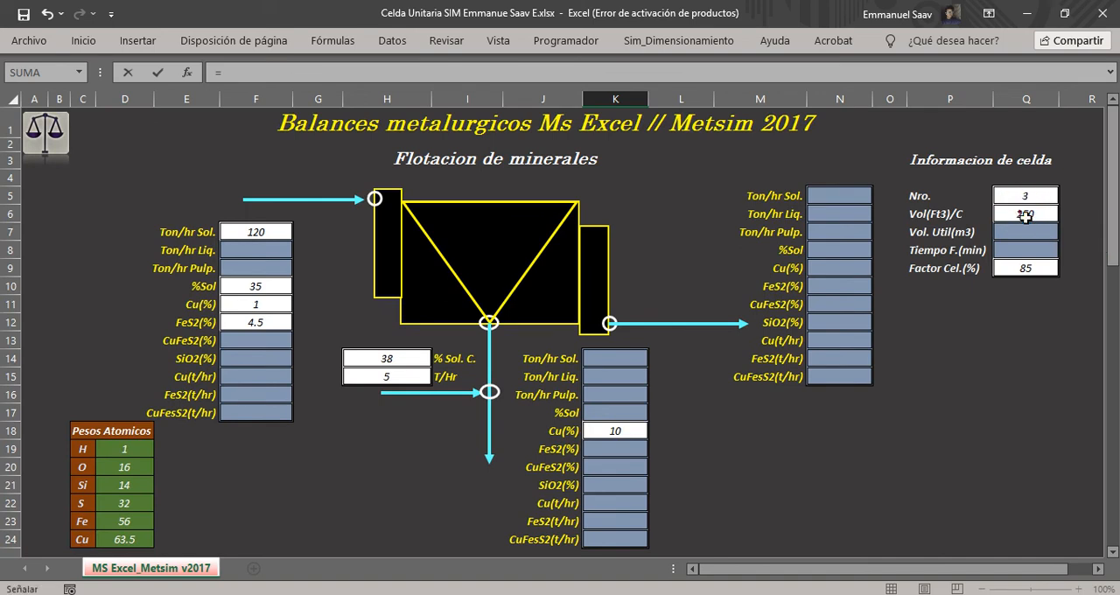
key(Return)
scroll(974, 296, down, 2)
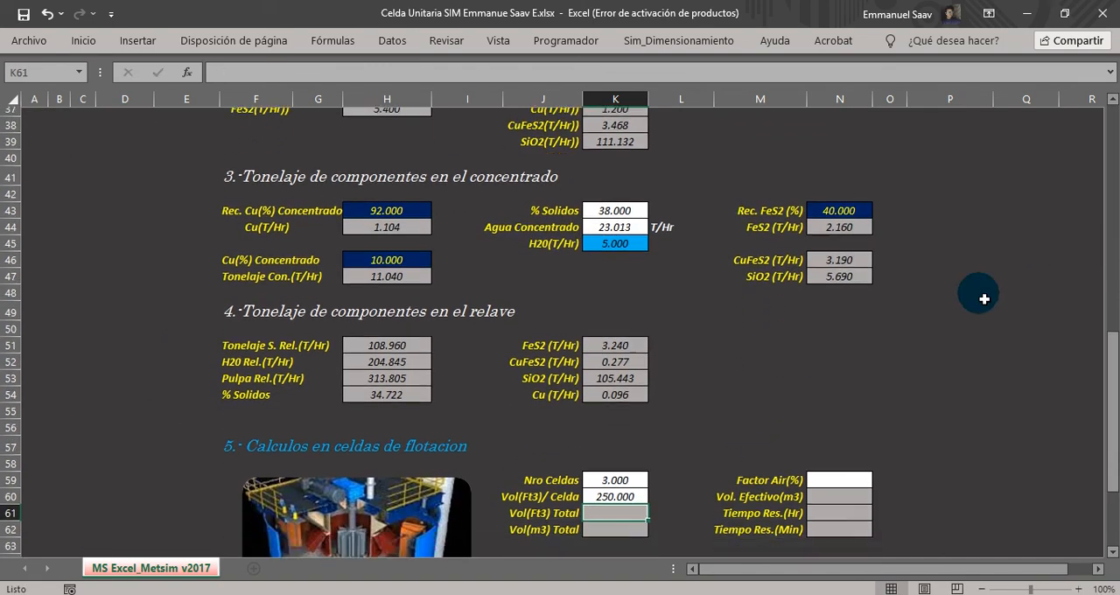
Link the air factor in N59 to the Factor Cel.(%) value in Q9 of the cell information table.
click(815, 405)
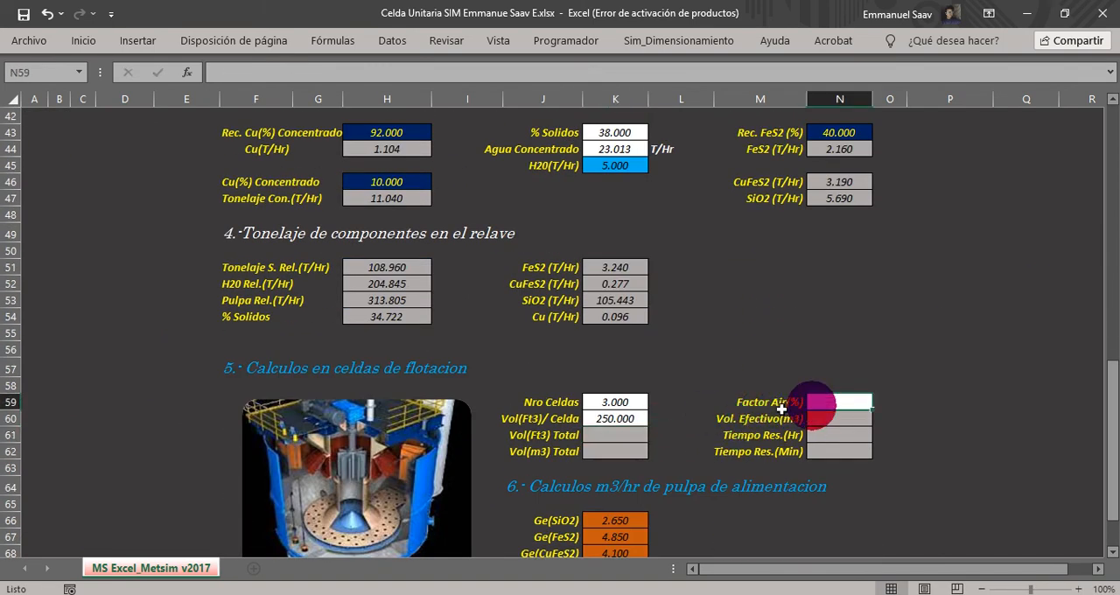
text(=)
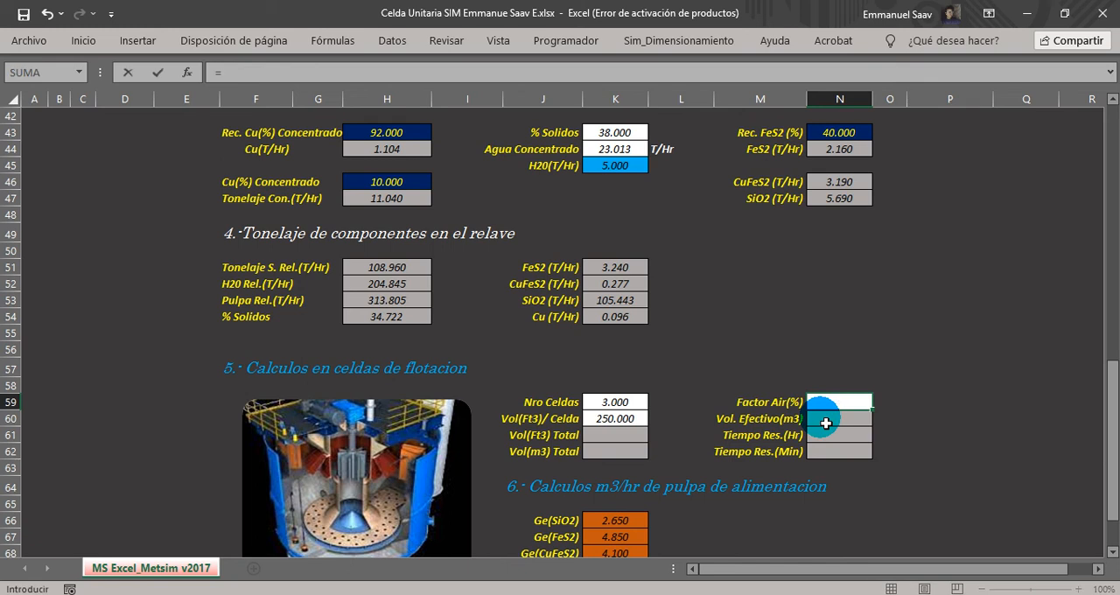
scroll(825, 423, up, 14)
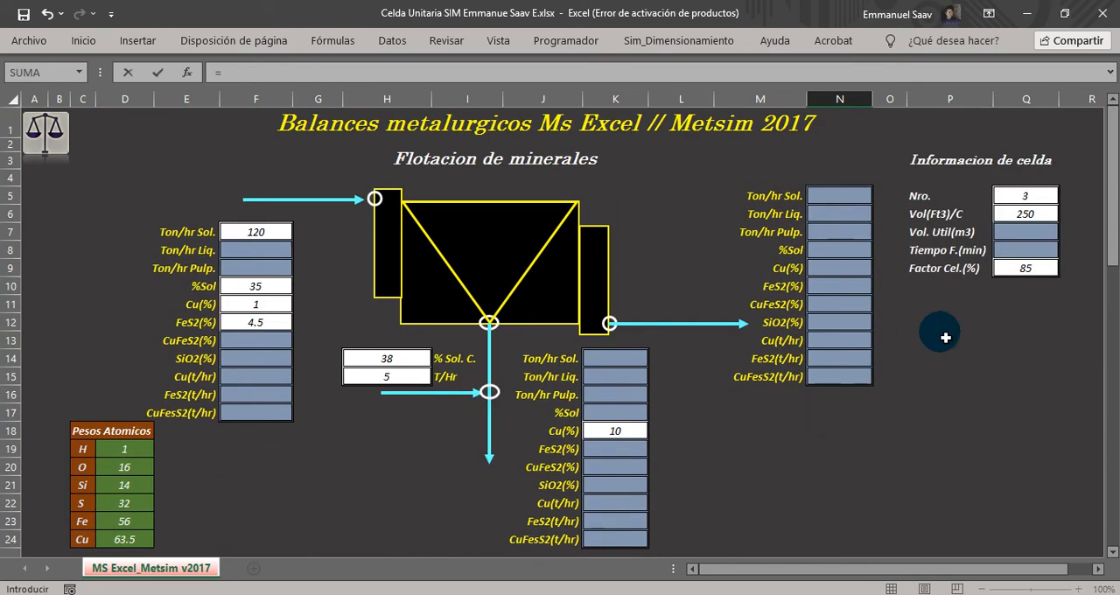
click(1022, 269)
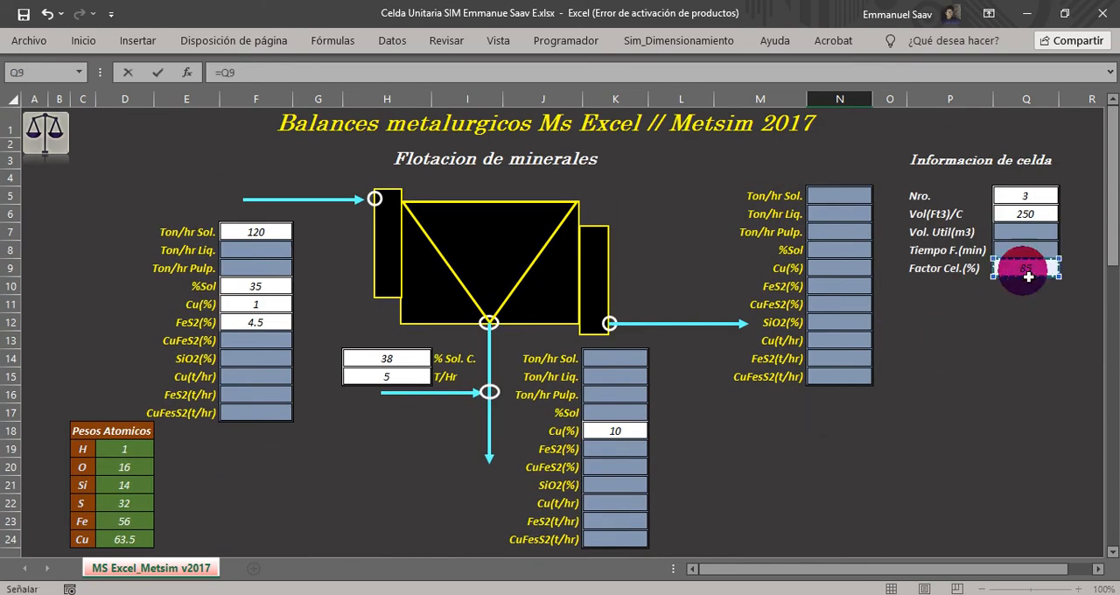
key(Return)
scroll(825, 339, down, 2)
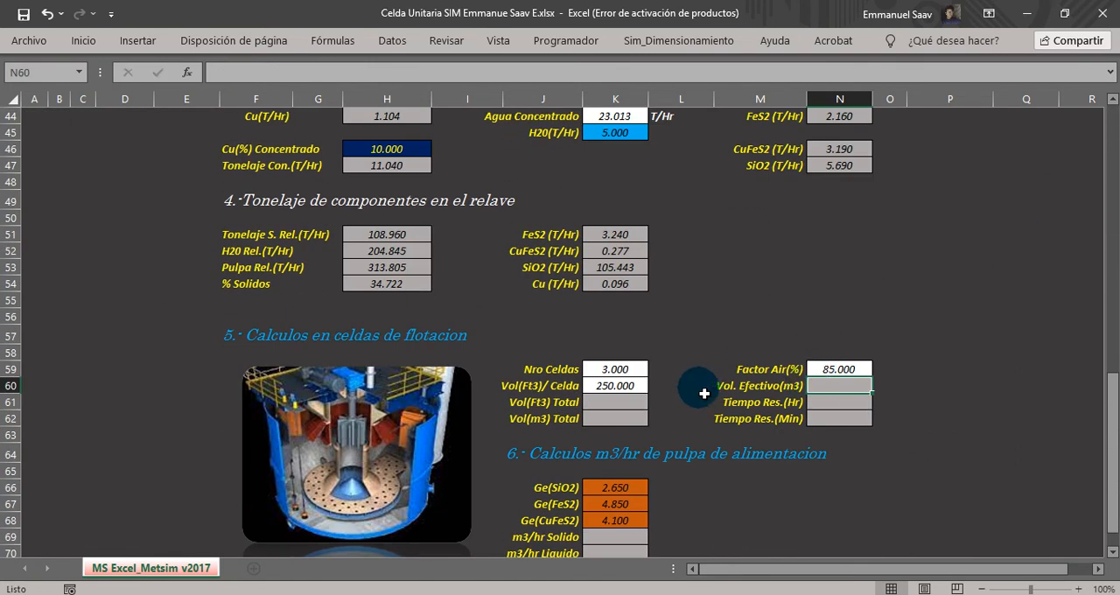
Calculate the total cell volume in cubic feet in K61 as number of cells times volume per cell with =K59*K60.
drag(541, 370, 625, 416)
drag(542, 376, 617, 368)
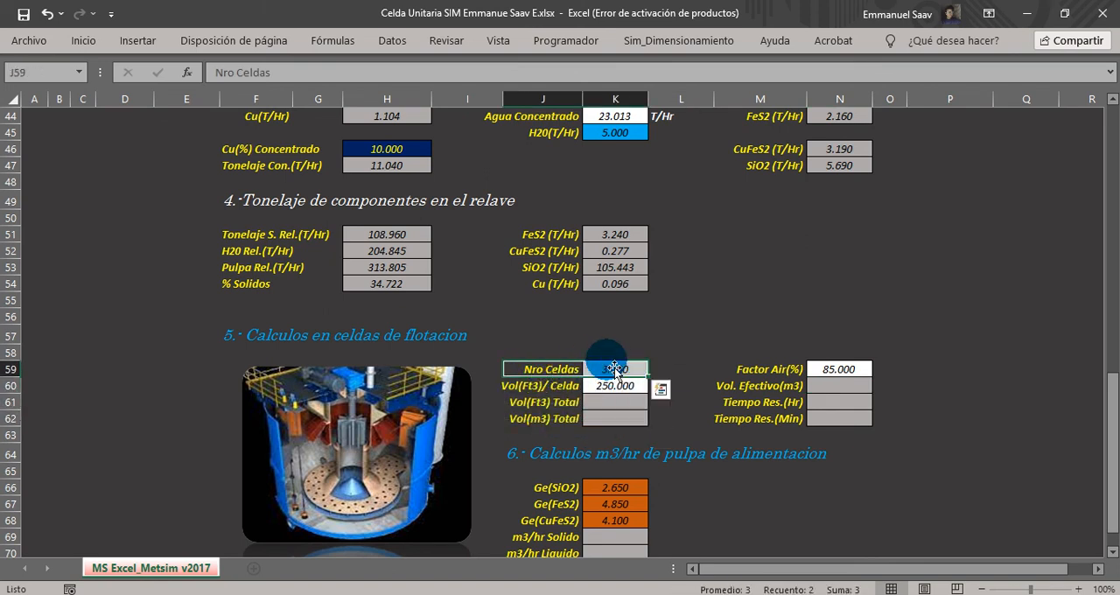
click(529, 387)
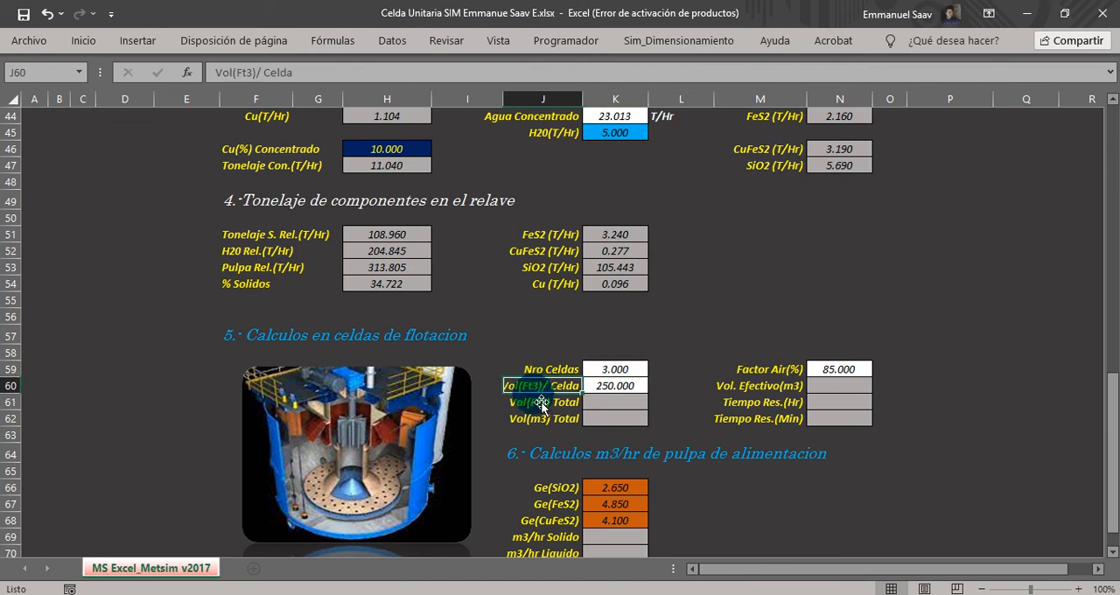
click(620, 385)
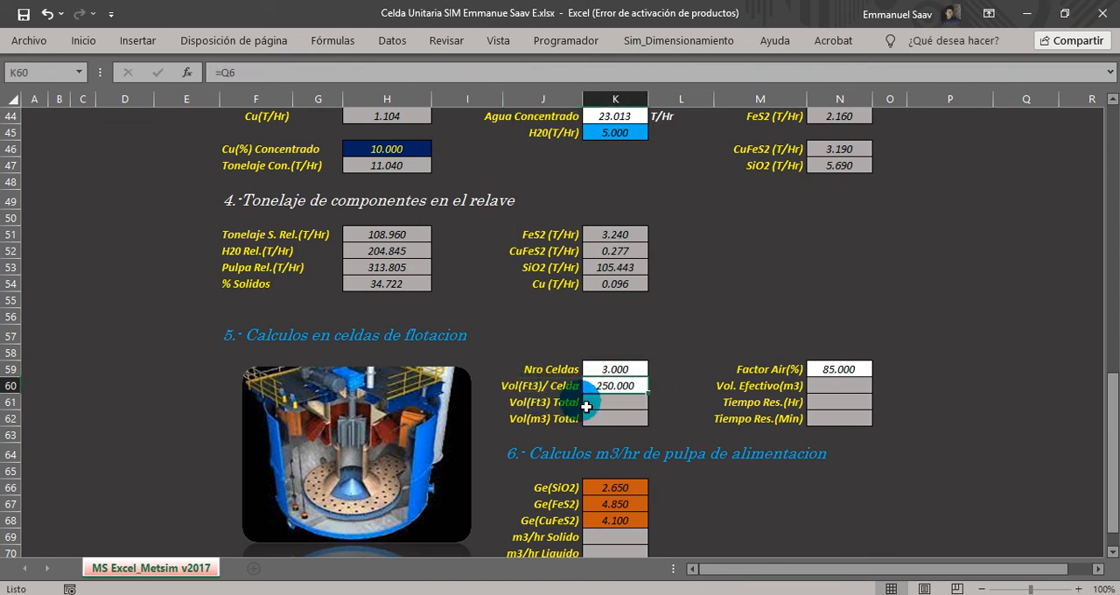
click(606, 403)
text(=)
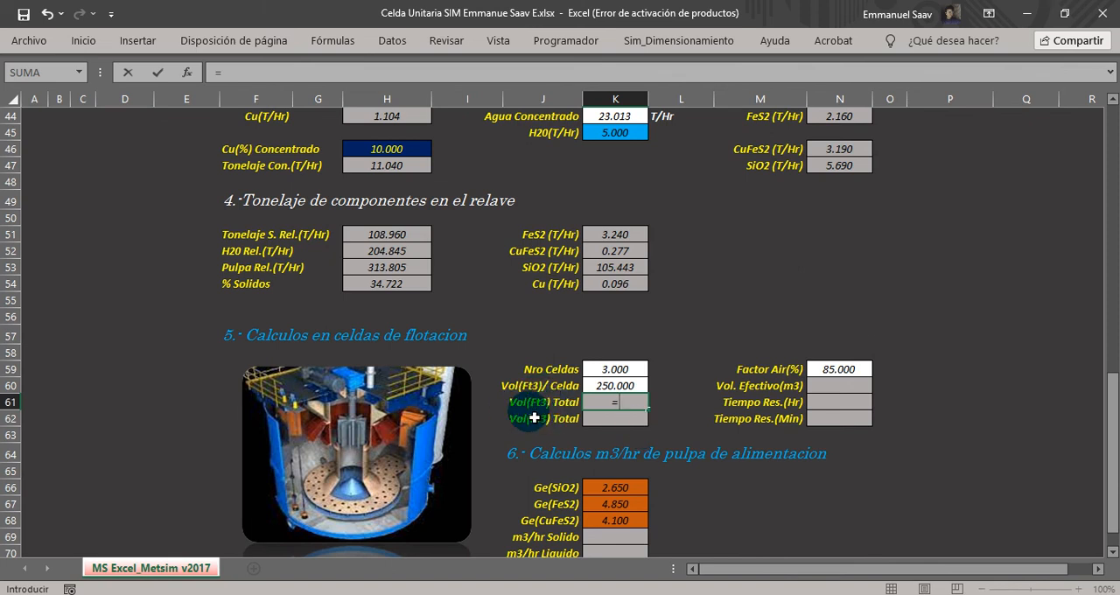
click(597, 371)
text(*)
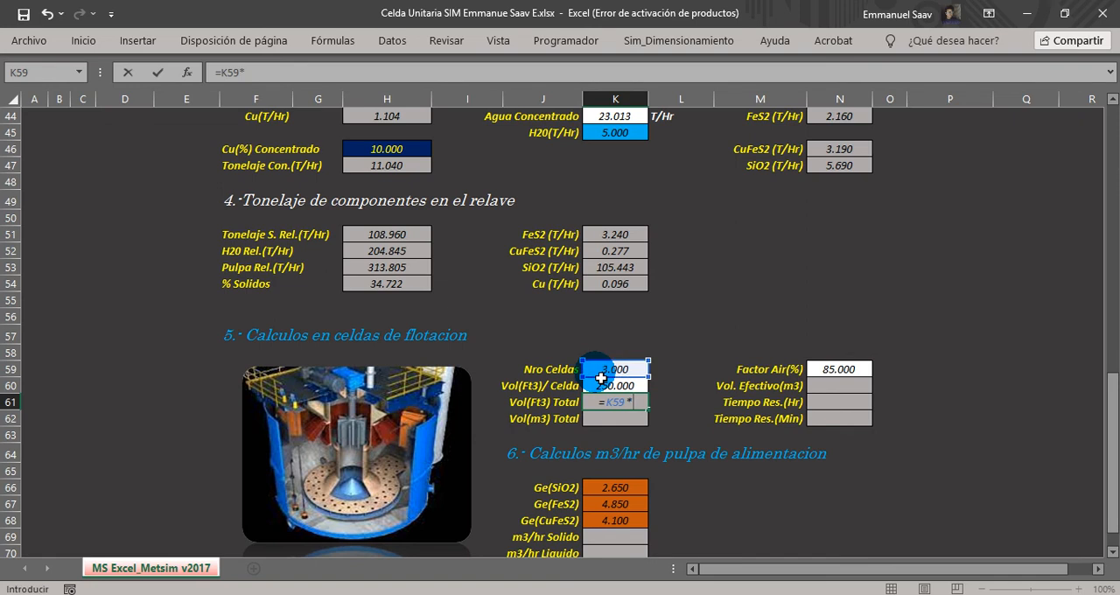
click(621, 386)
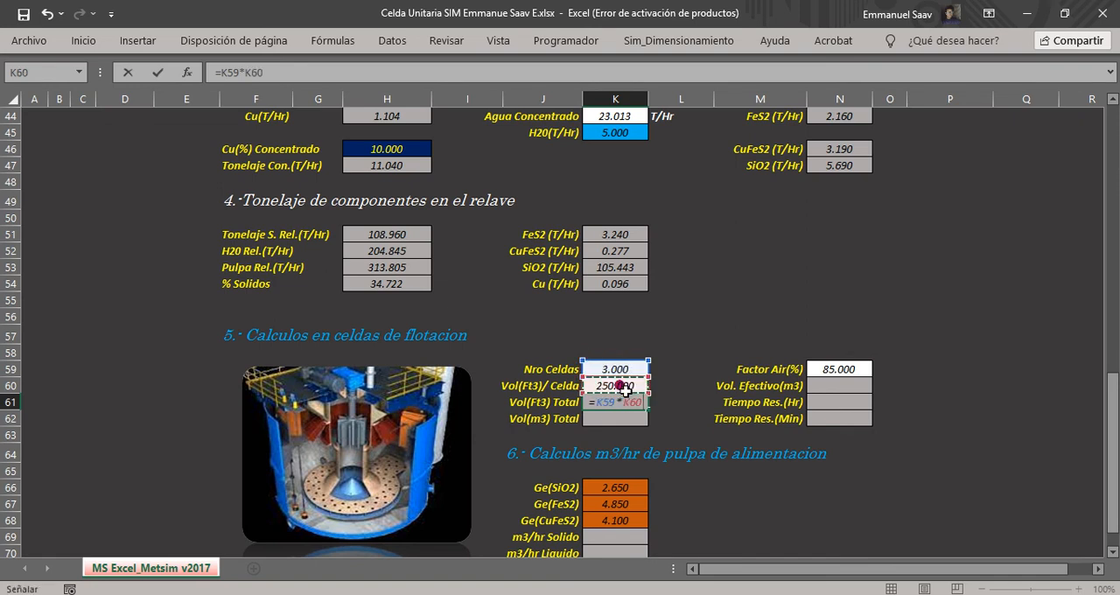
key(Return)
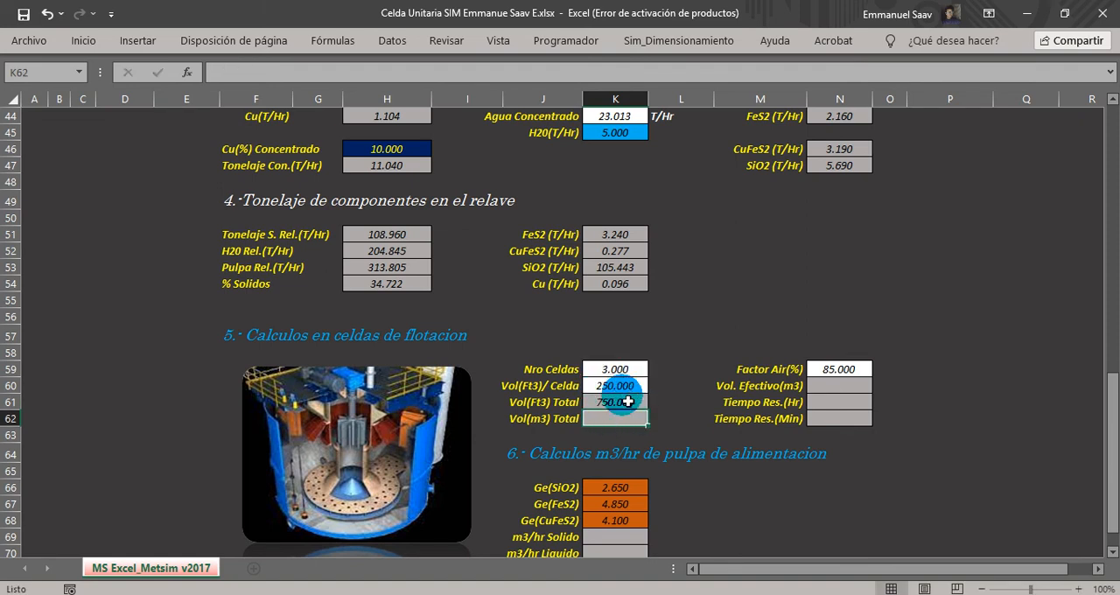
Enter 1 in J63, just below the Vol(m3) Total label, as the length in feet to convert.
click(543, 420)
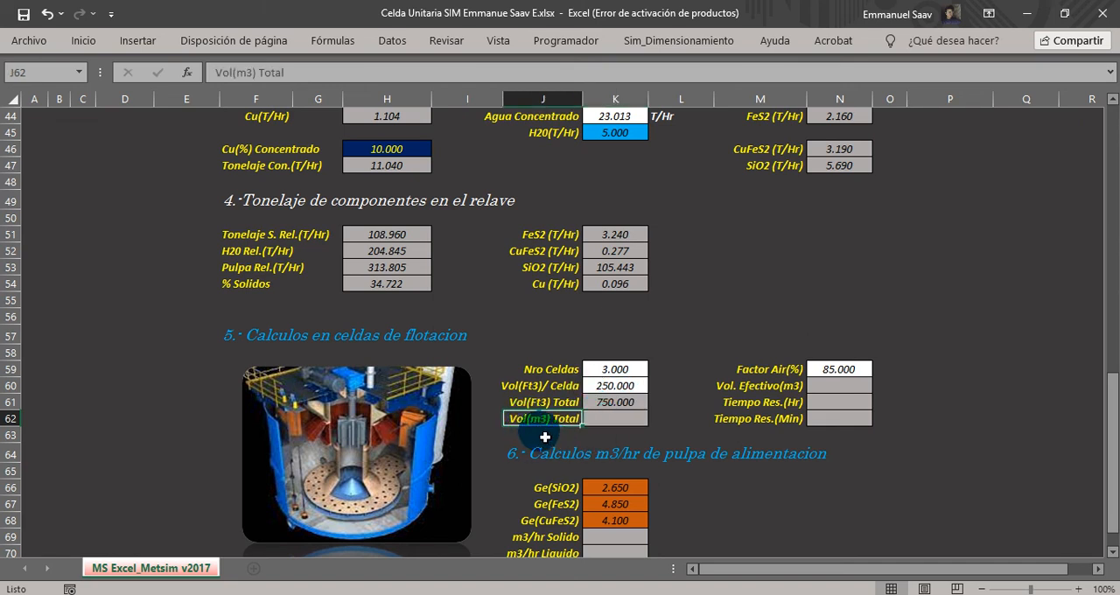
click(546, 436)
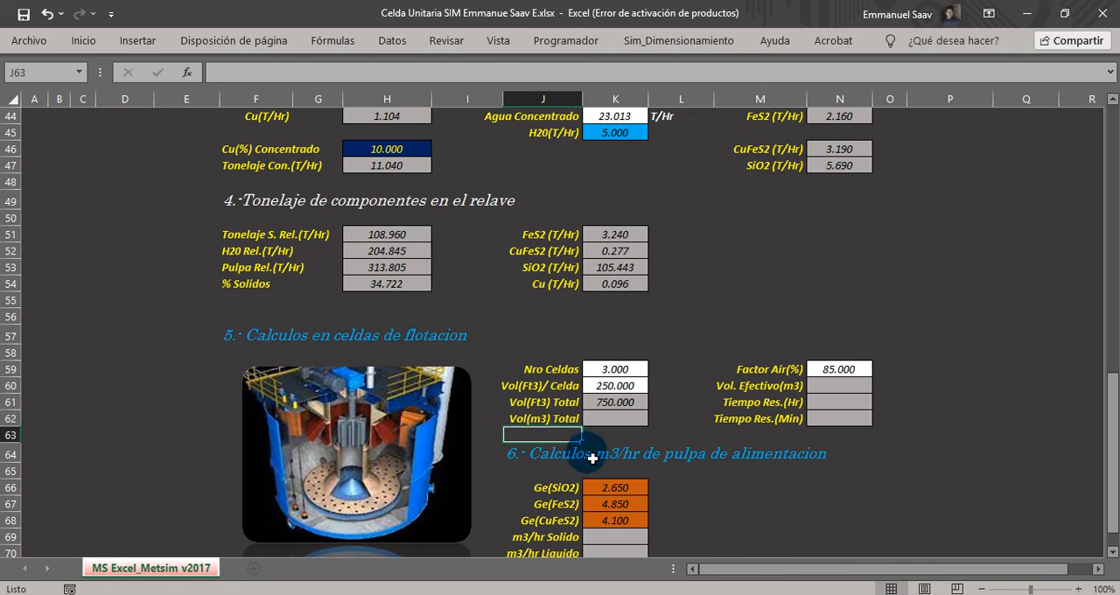
key(Tab)
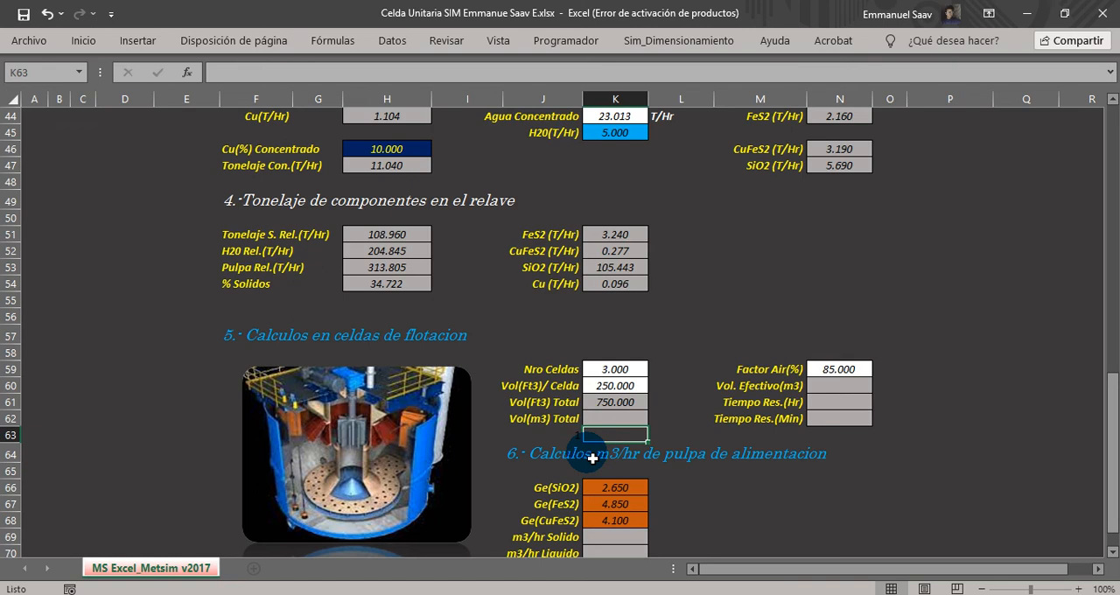
Convert the foot value in J63 to metres in K63 with =CONVERTIR(J63,"ft","m").
text(=)
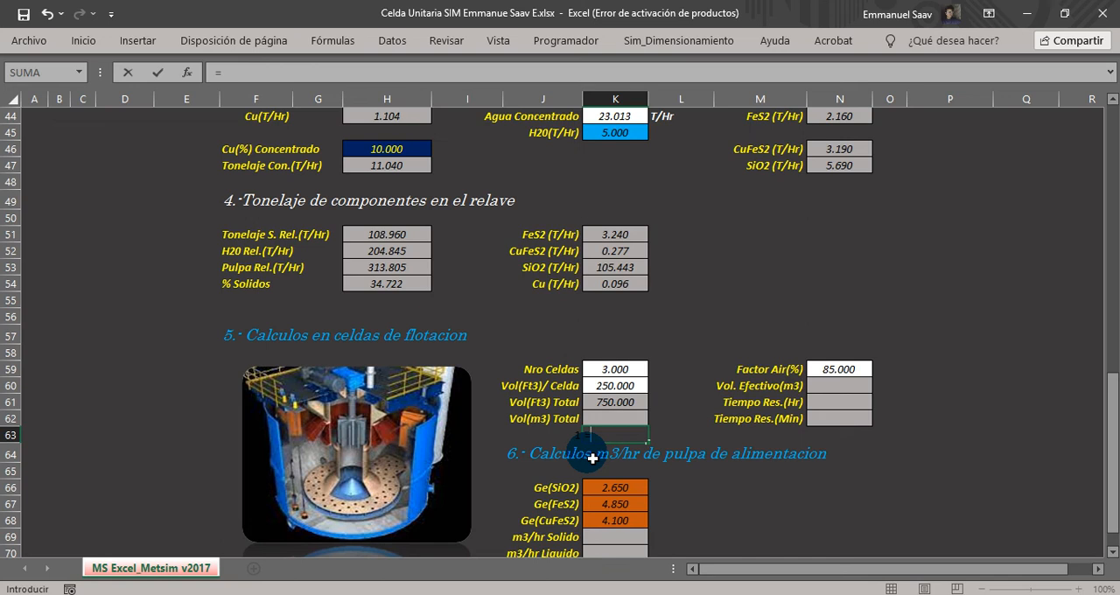
text(convert)
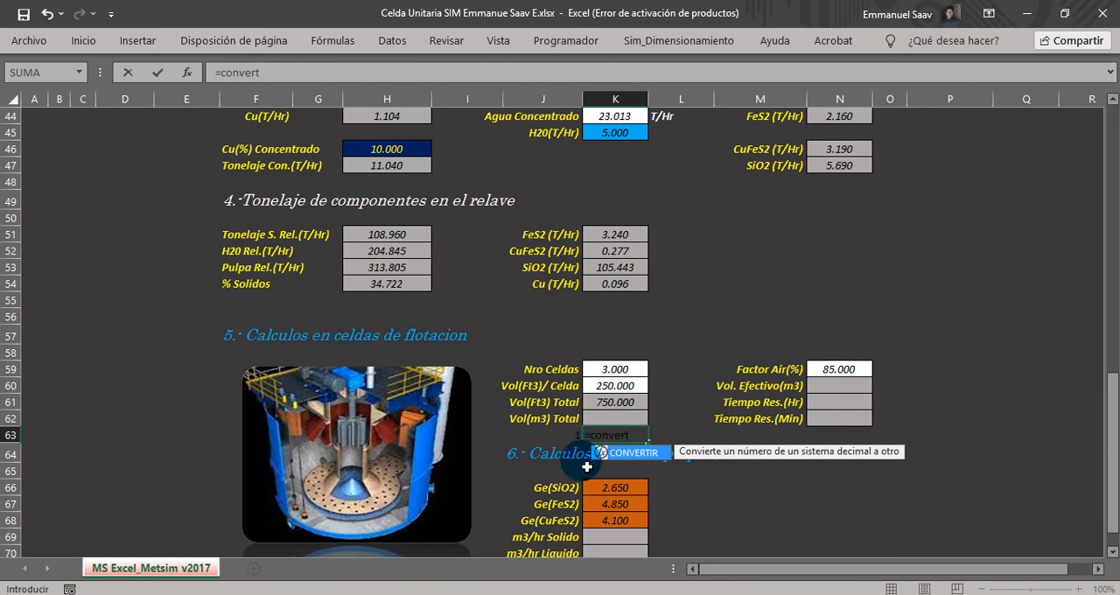
double_click(633, 452)
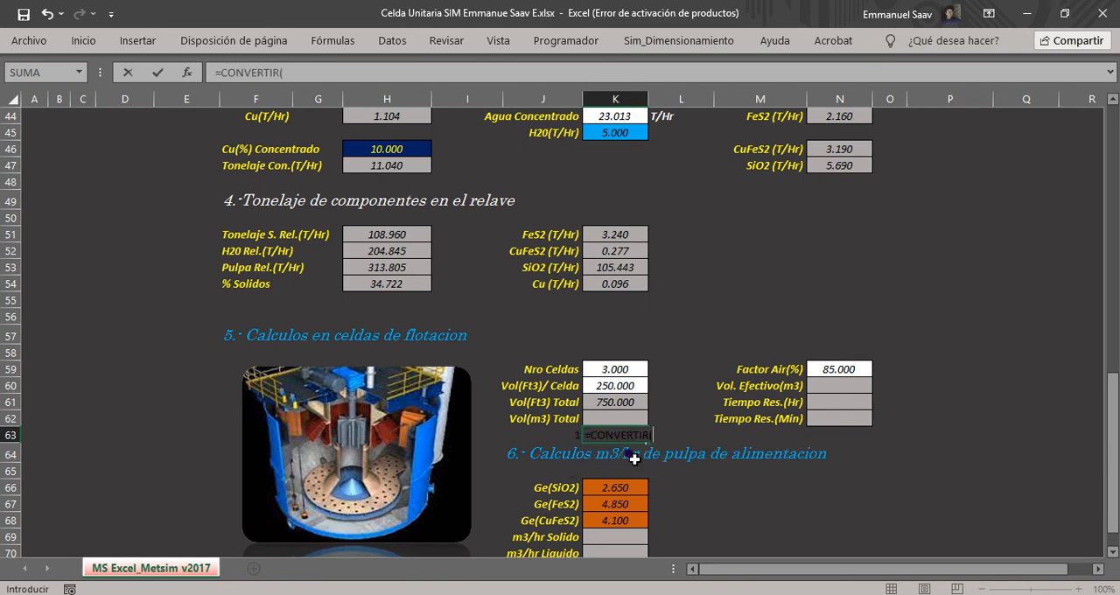
click(559, 441)
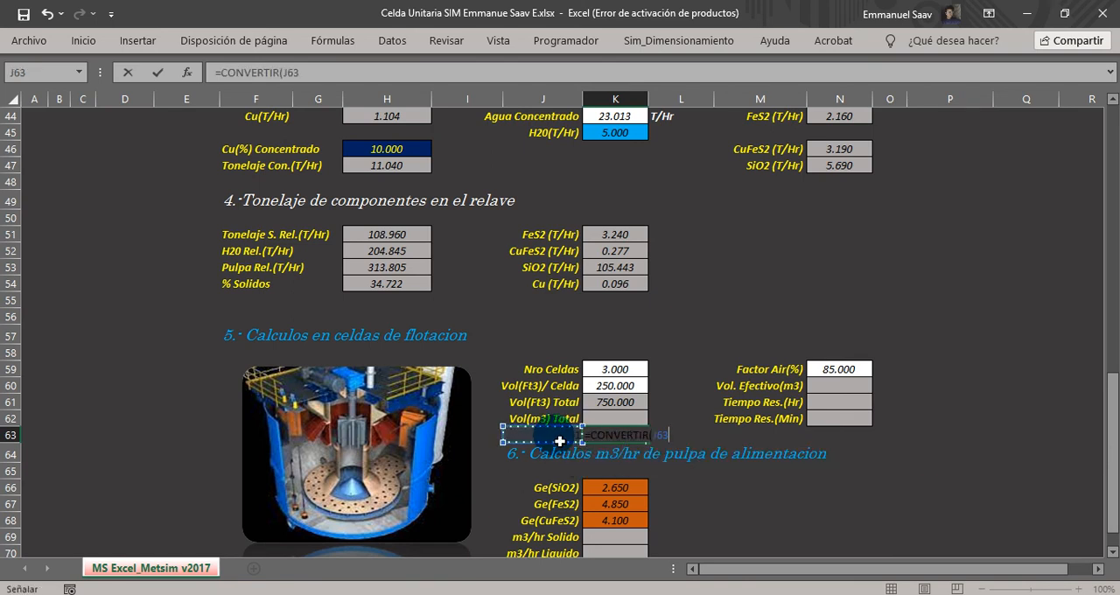
text(,")
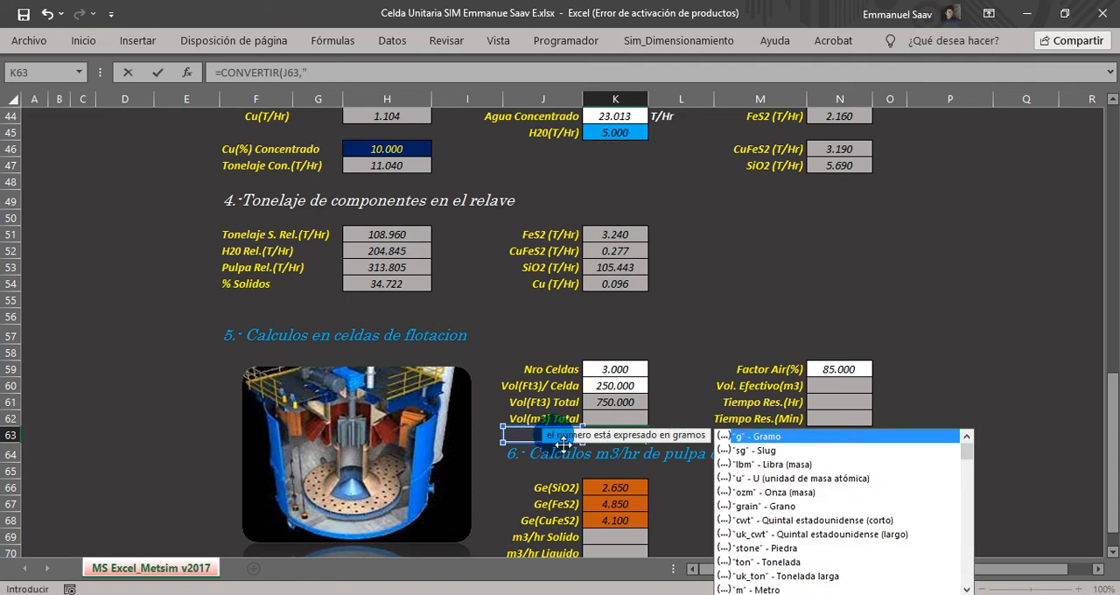
click(966, 587)
click(966, 586)
click(966, 586)
click(966, 586)
click(966, 586)
click(965, 587)
click(763, 569)
click(762, 569)
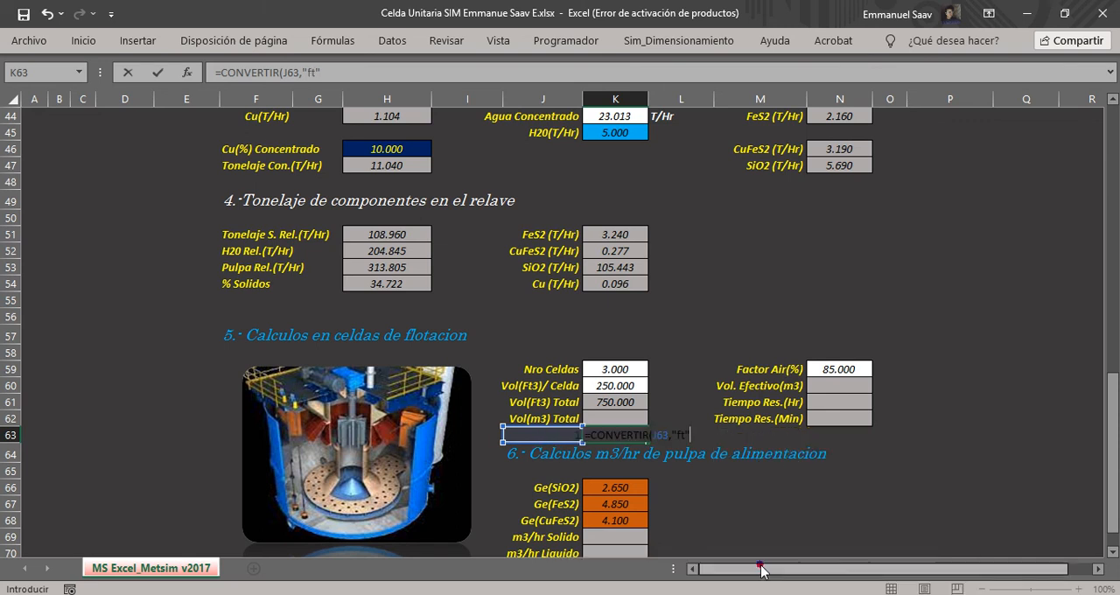
text(,)
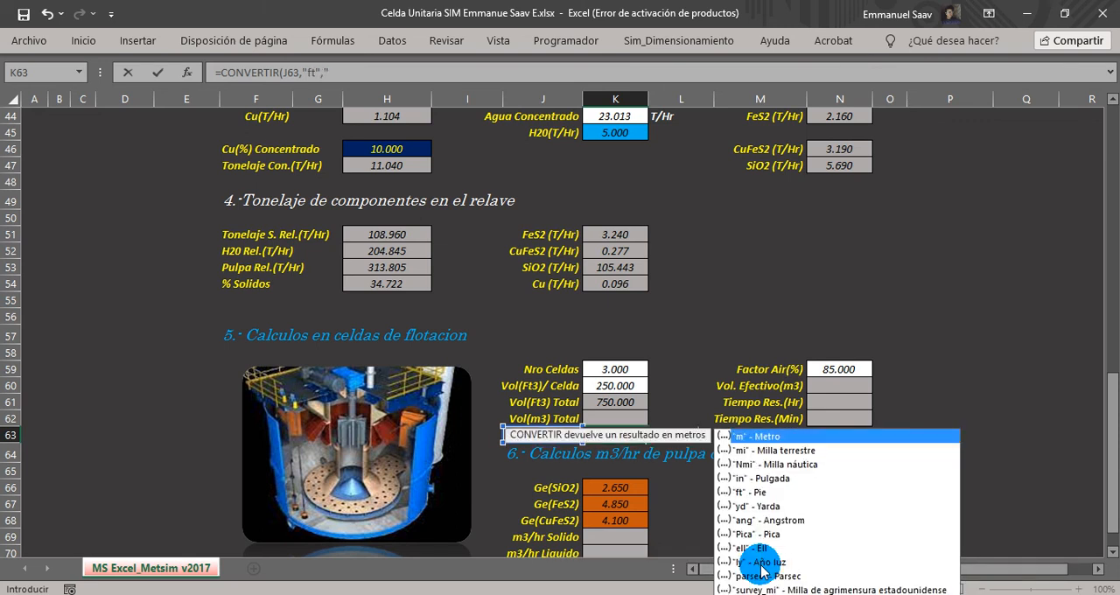
double_click(789, 436)
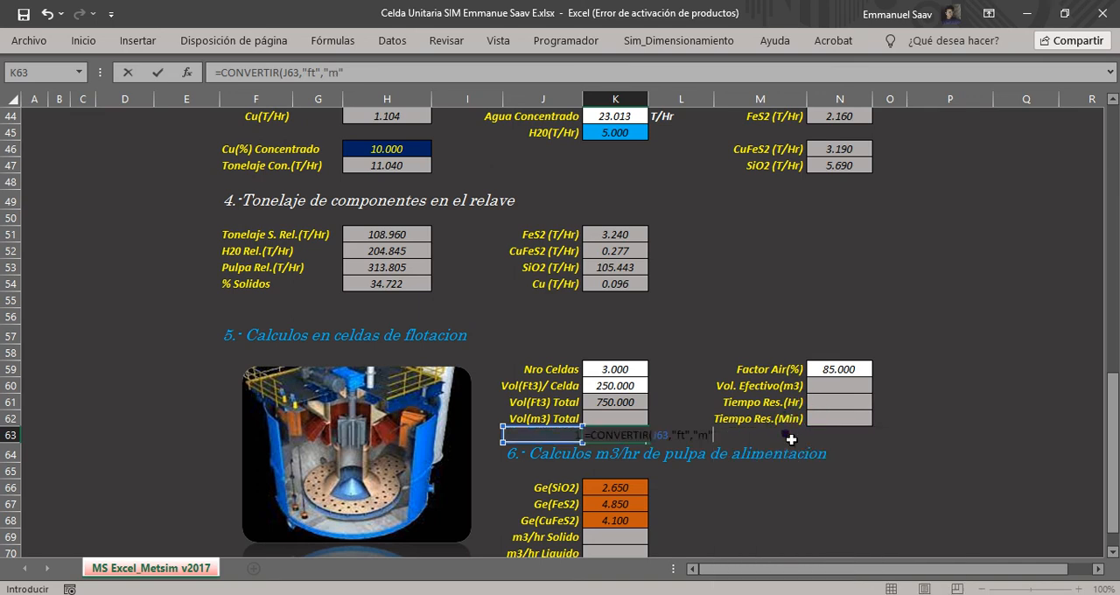
text())
key(Return)
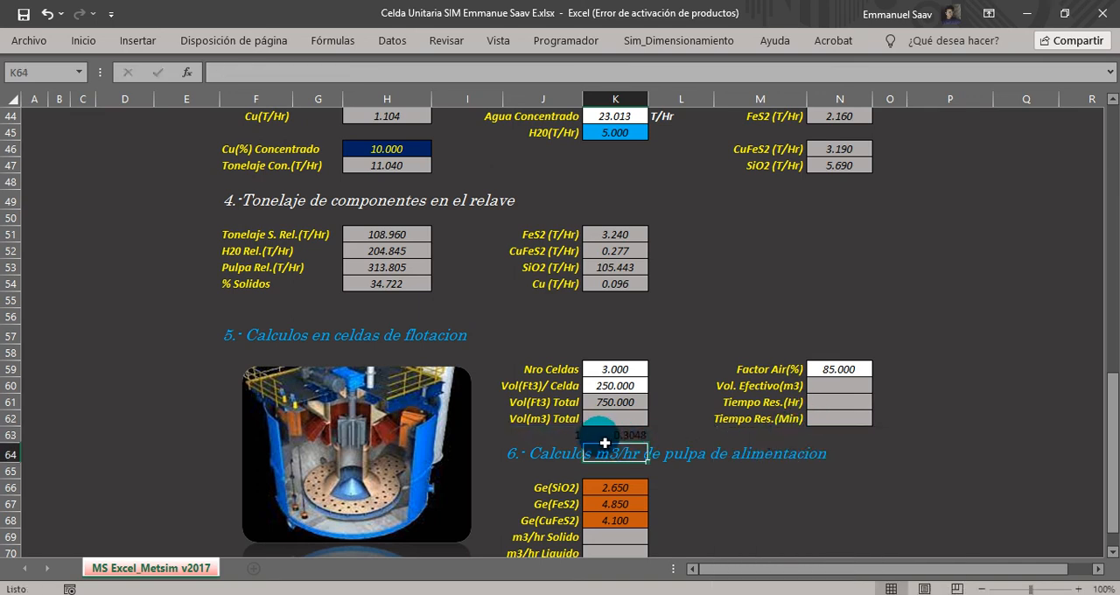
Calculate the total cell volume in cubic metres in K62 from K61 and the cubed conversion factor with =K61*(K63^3).
click(560, 435)
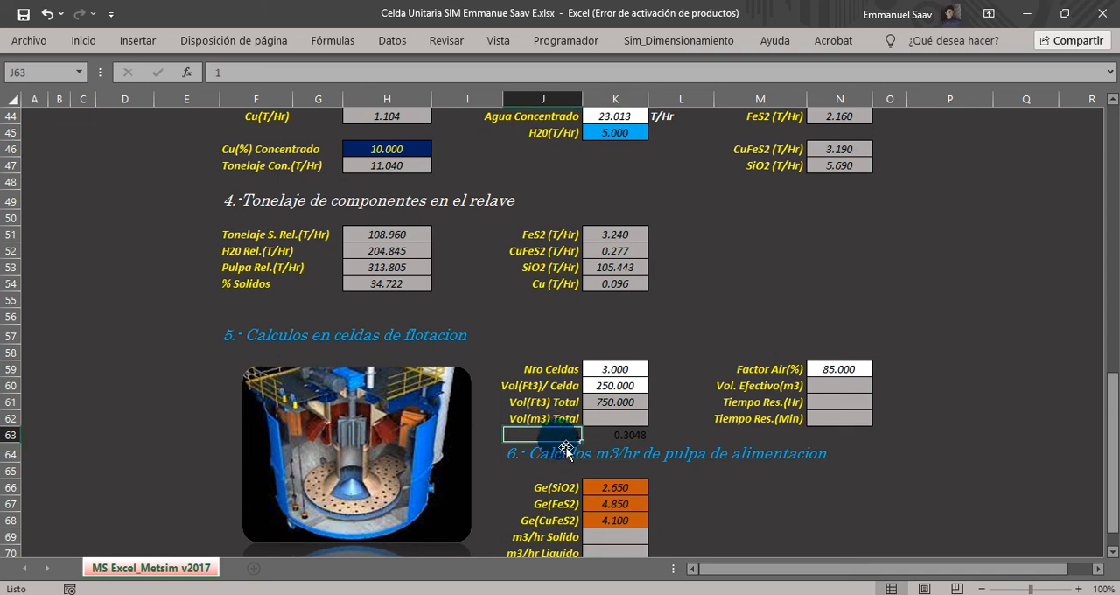
click(602, 435)
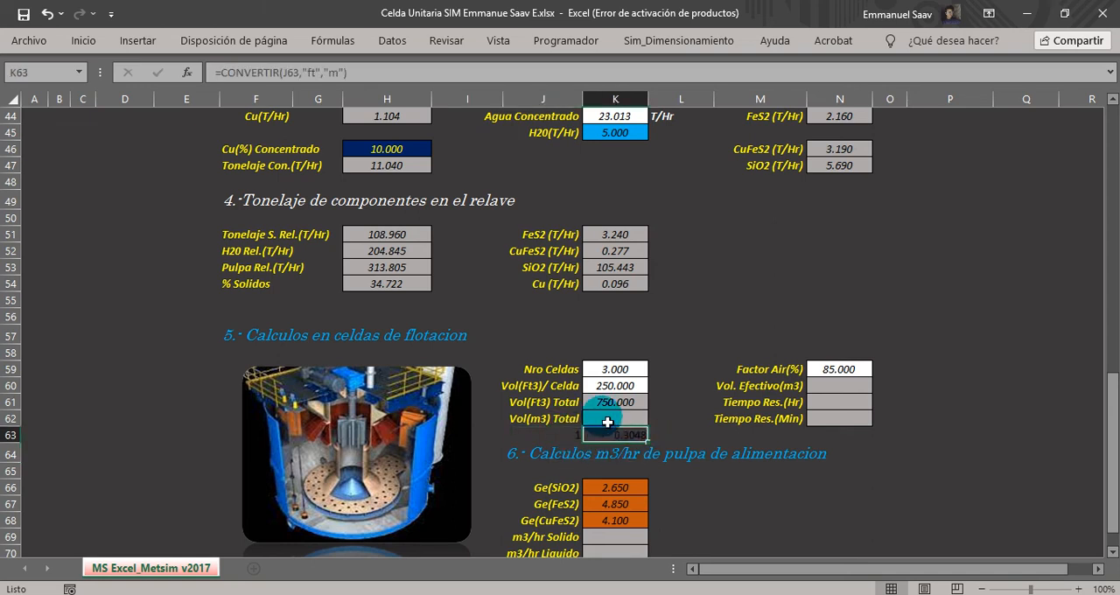
click(625, 418)
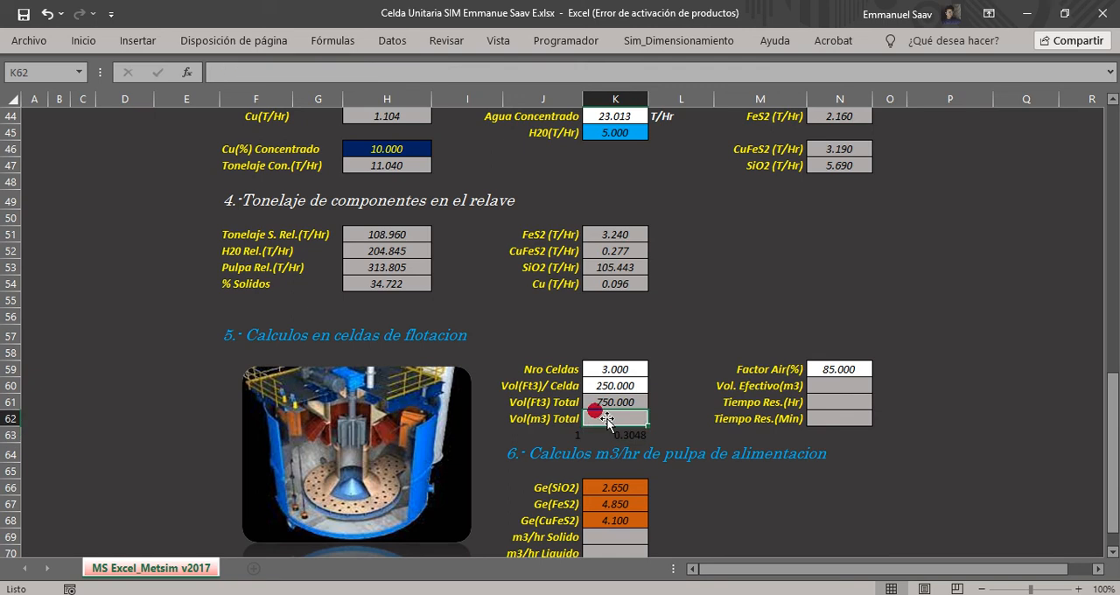
text(=)
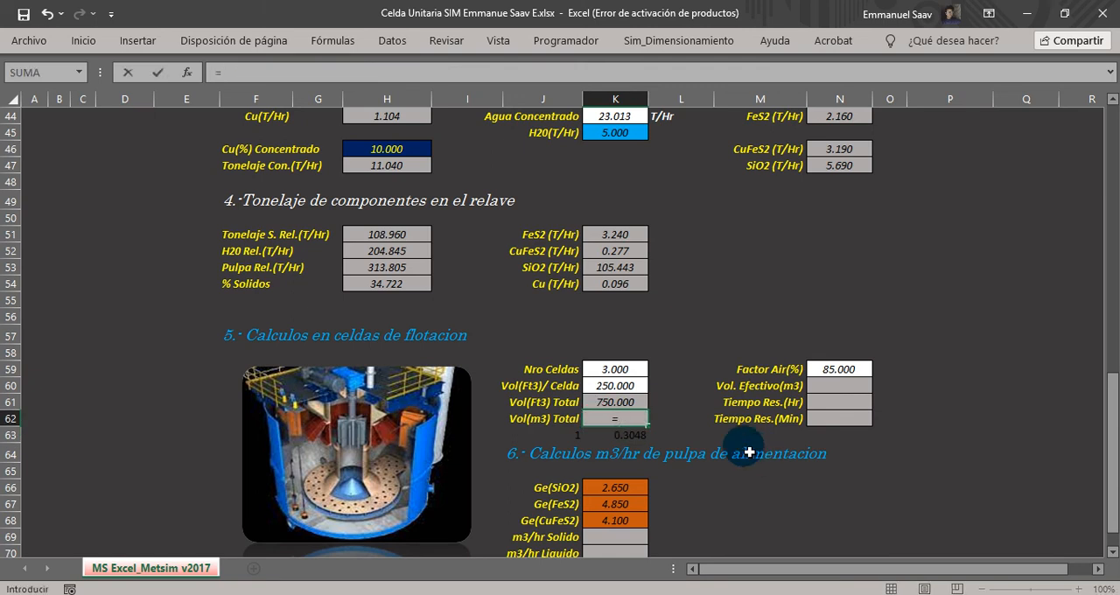
click(616, 402)
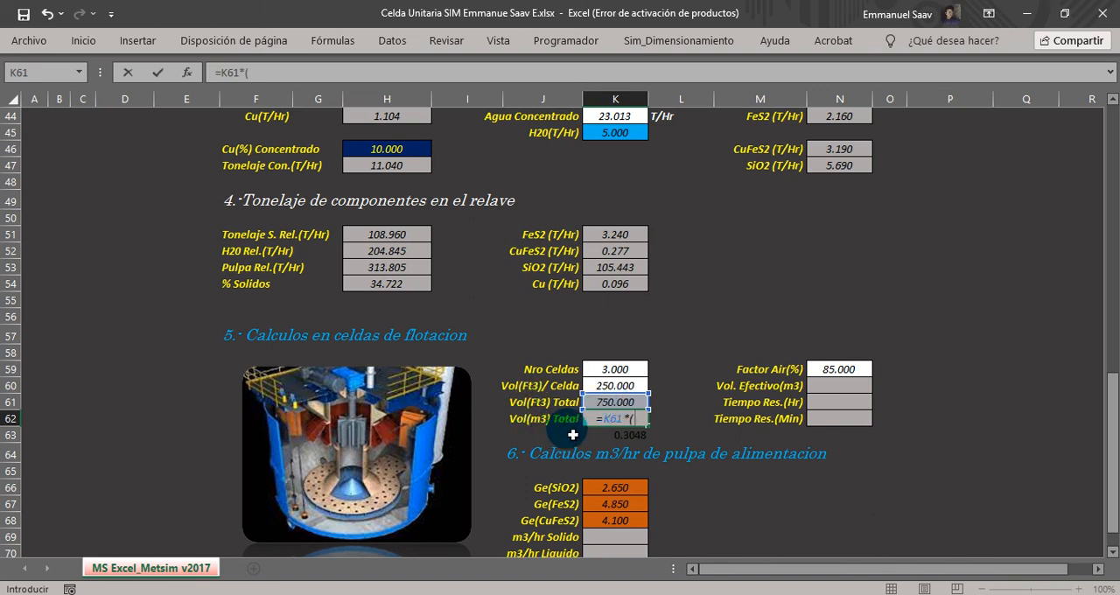
click(623, 435)
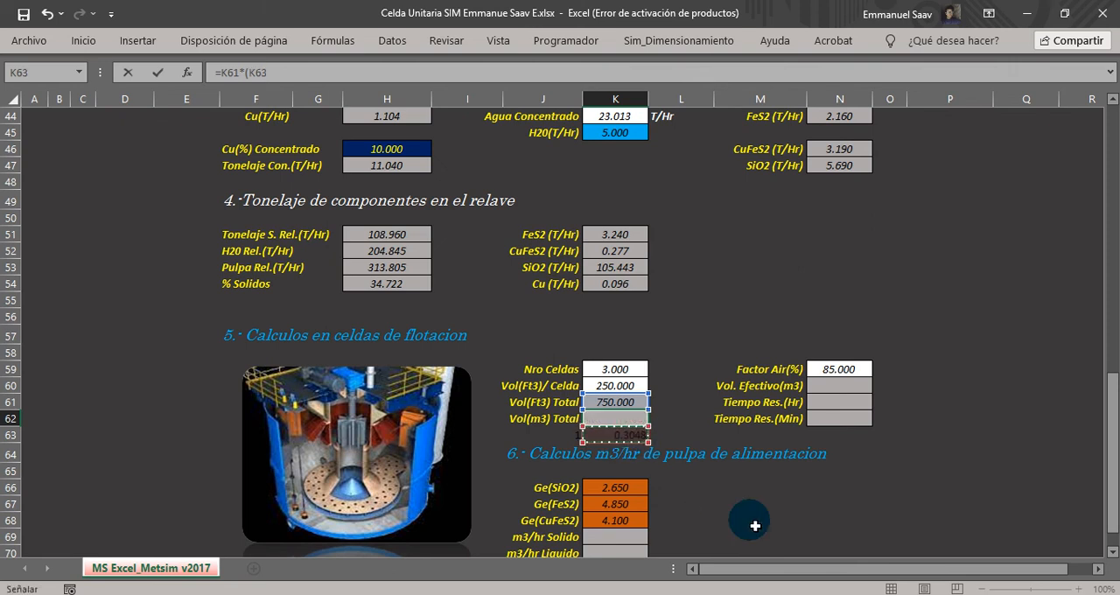
text(^^)
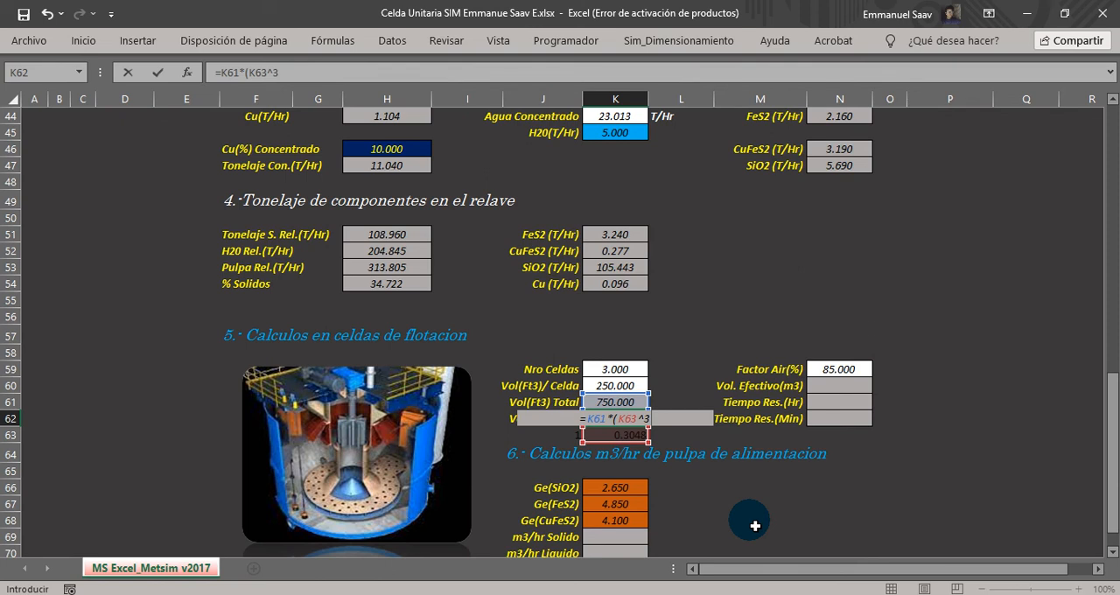
key(Return)
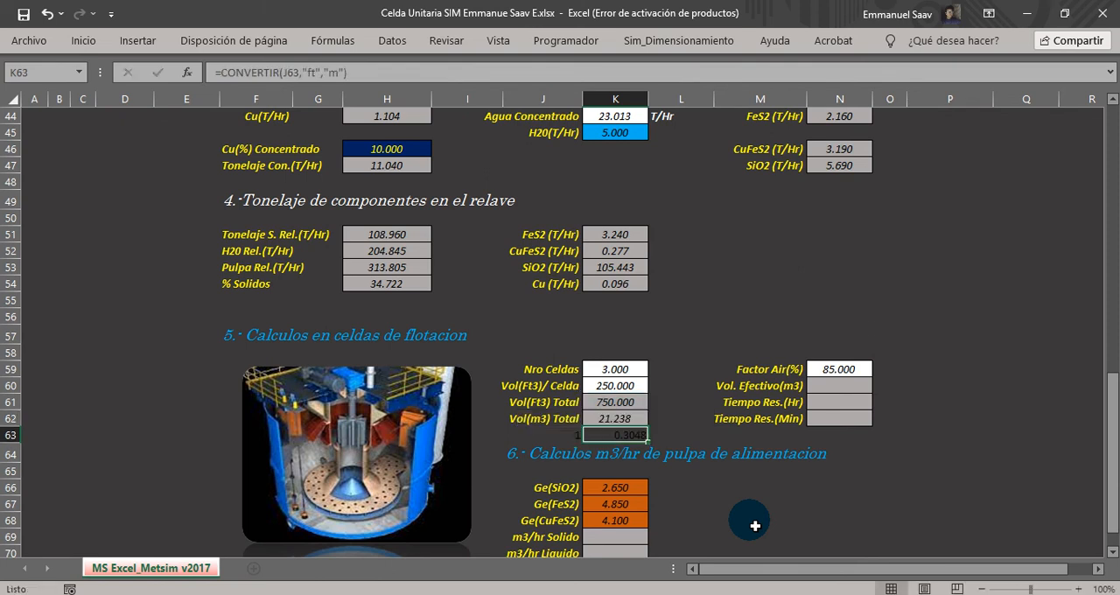
click(527, 418)
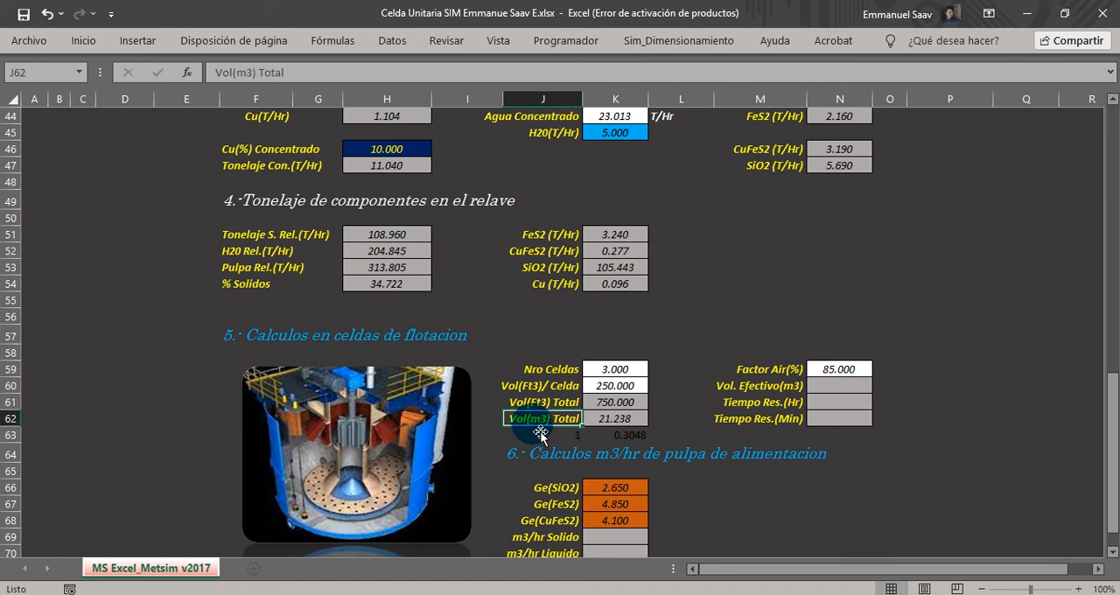
click(604, 418)
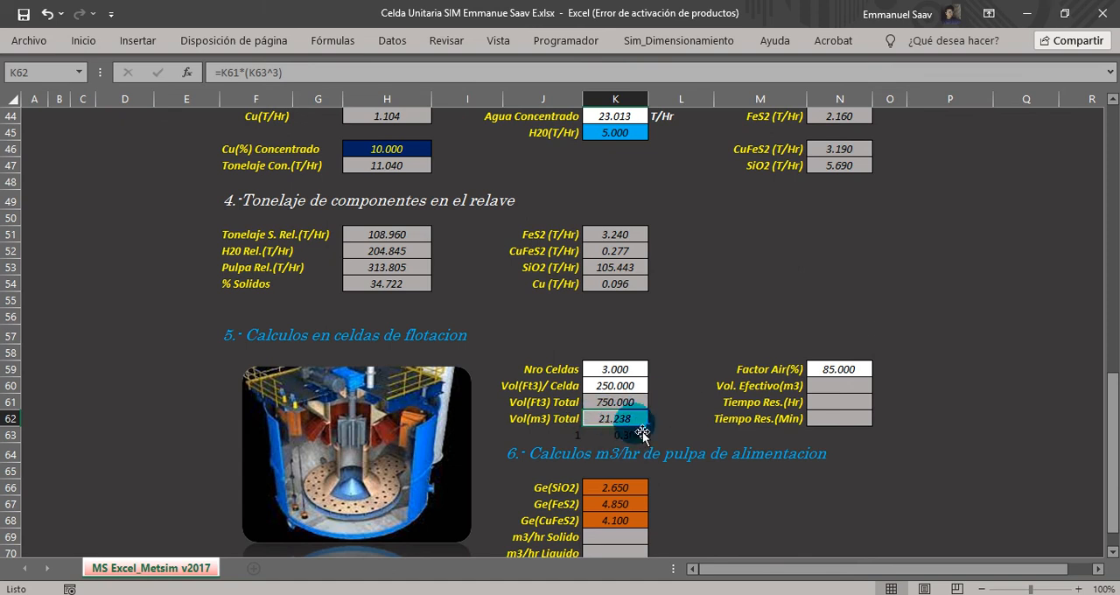
click(668, 423)
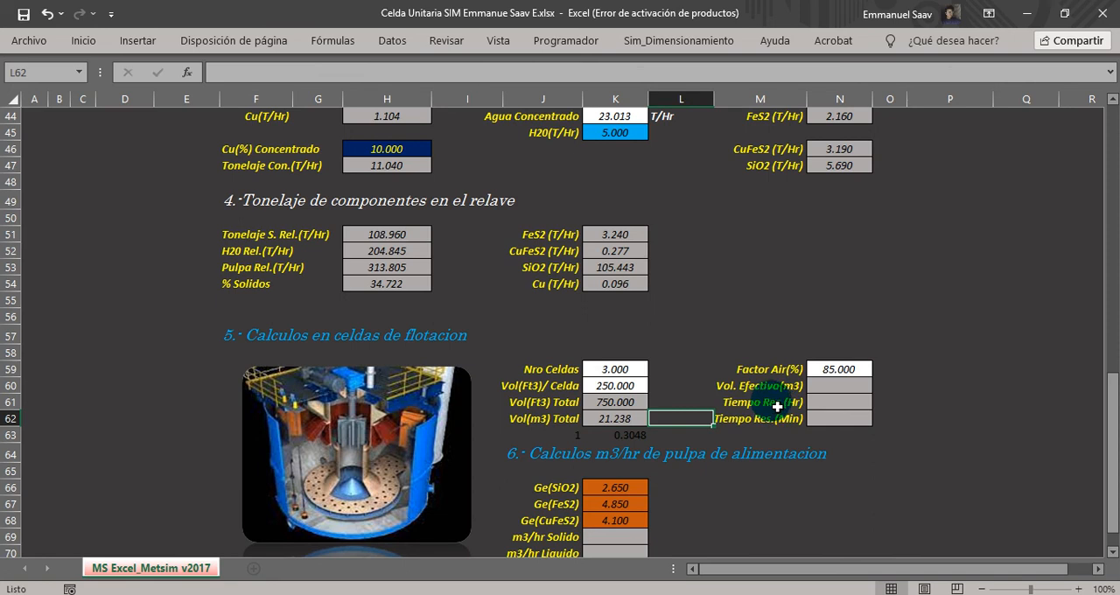
drag(772, 368, 841, 419)
click(763, 370)
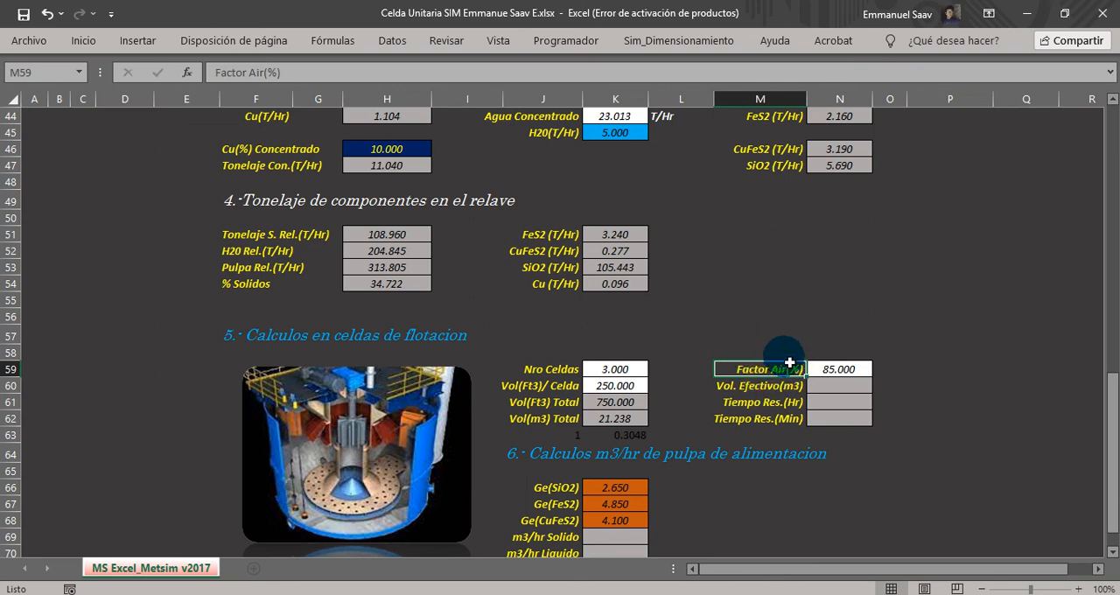
click(827, 368)
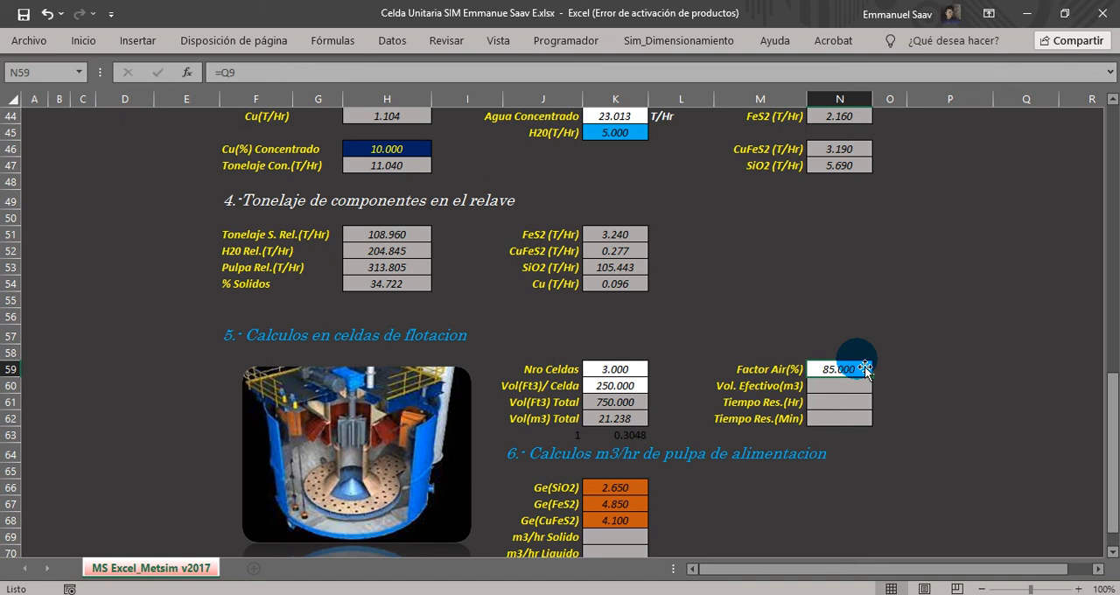
click(752, 385)
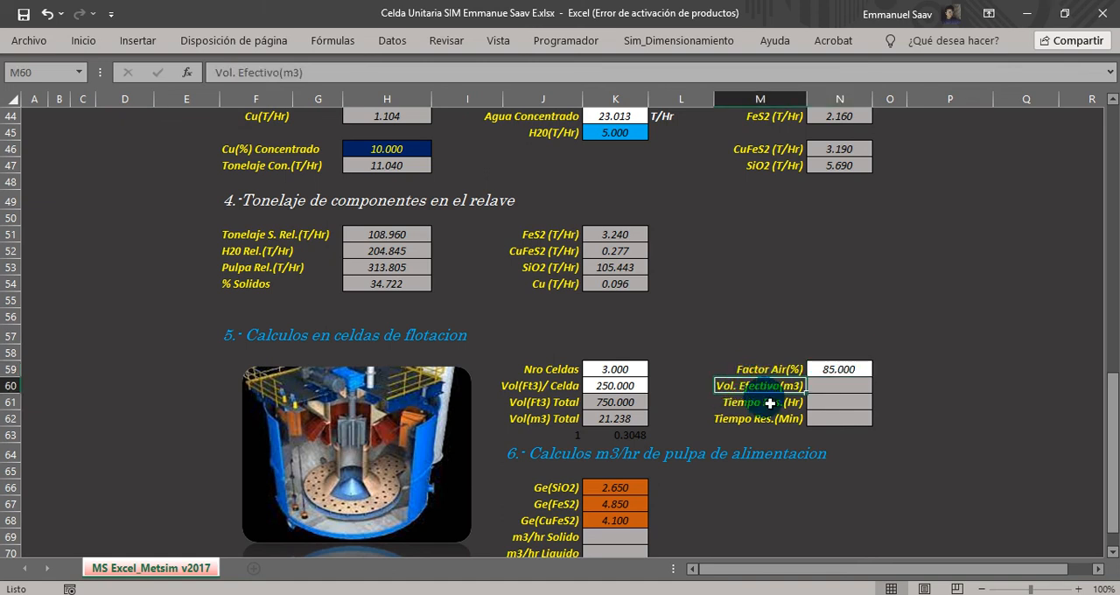
Calculate the effective volume in N60 from the air factor percentage and the total cubic-metre volume with =(N59/100)*K62.
click(838, 386)
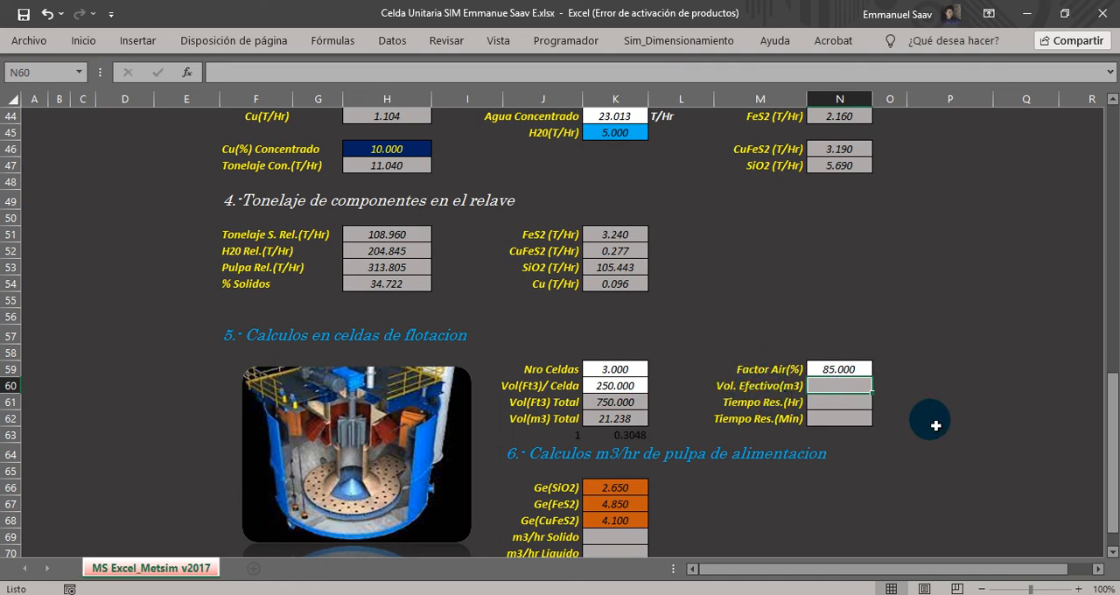
text(=)
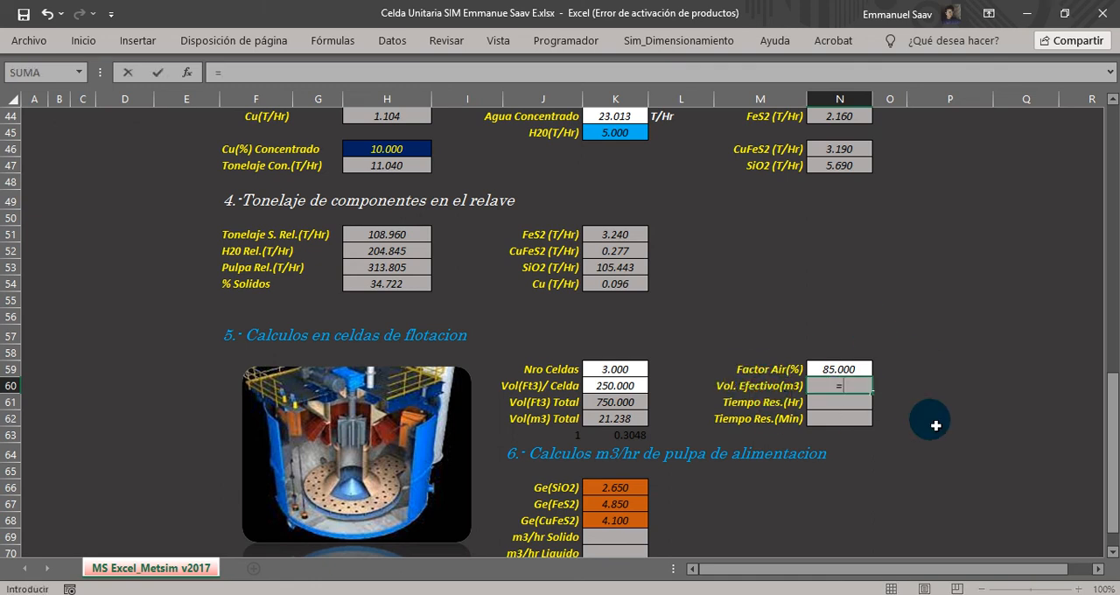
text(()
click(855, 373)
text(/100)*)
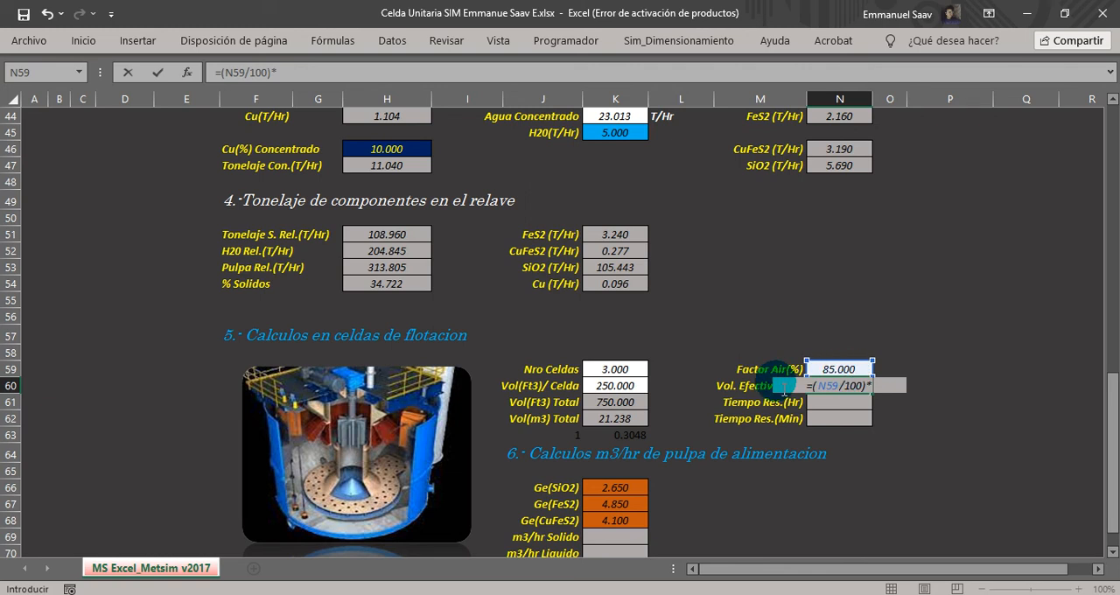
click(615, 418)
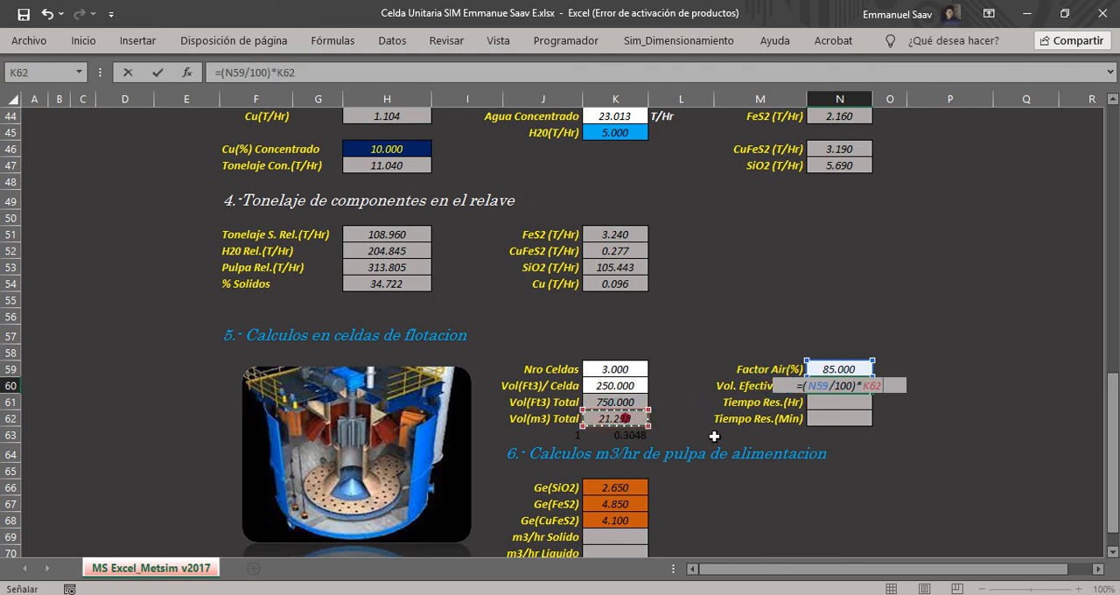
key(Return)
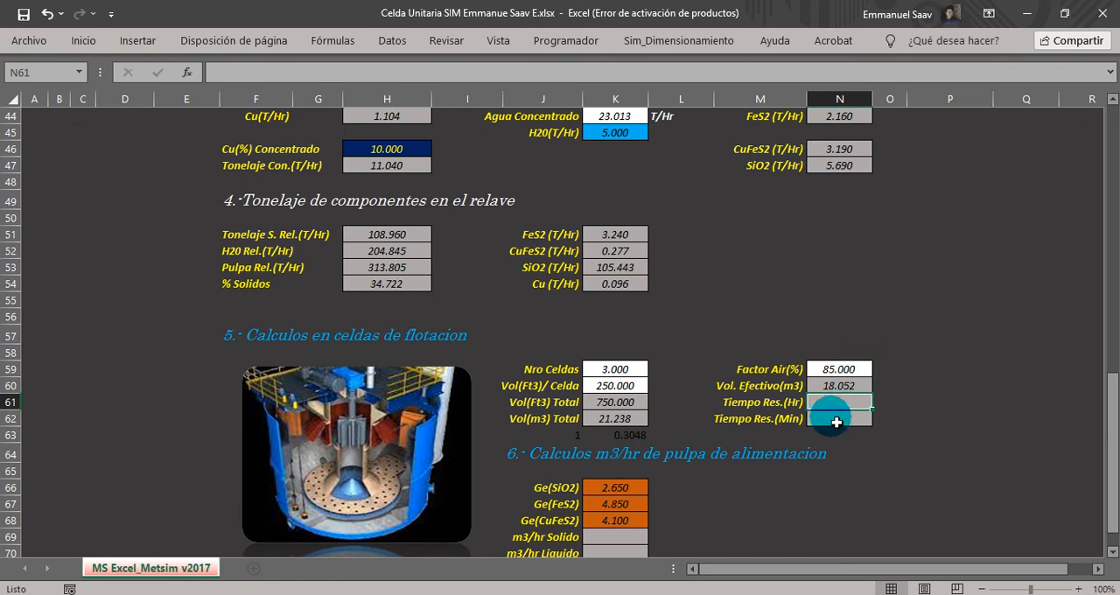
Examine the residence time cells and section 6, covering the SiO2, FeS2 and CuFeS2 specific gravities and the solid, liquid and pulp flow rows.
click(743, 401)
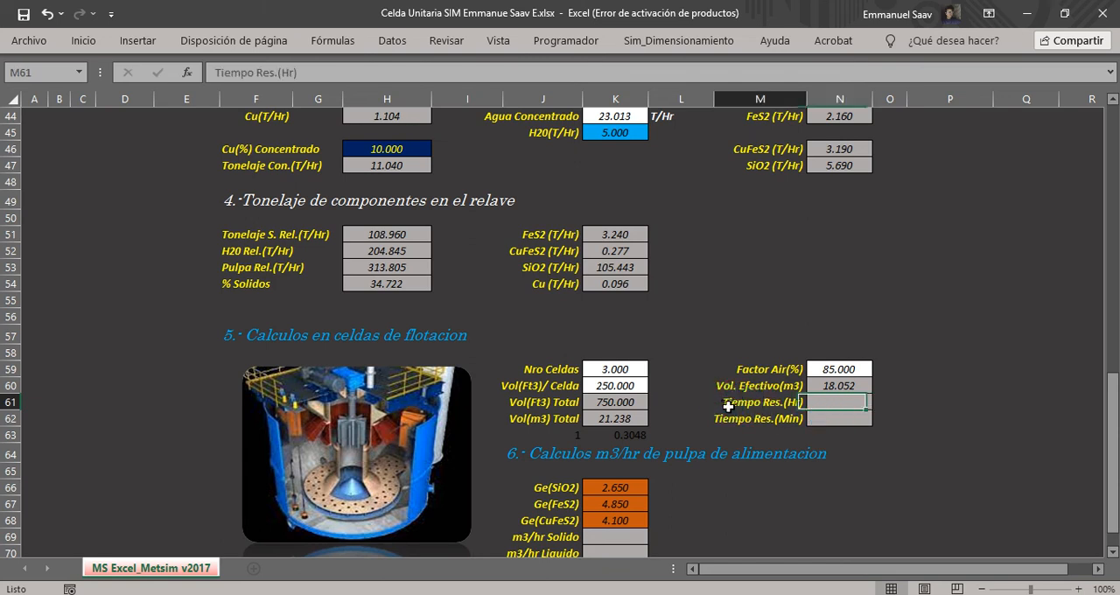
drag(865, 410, 845, 421)
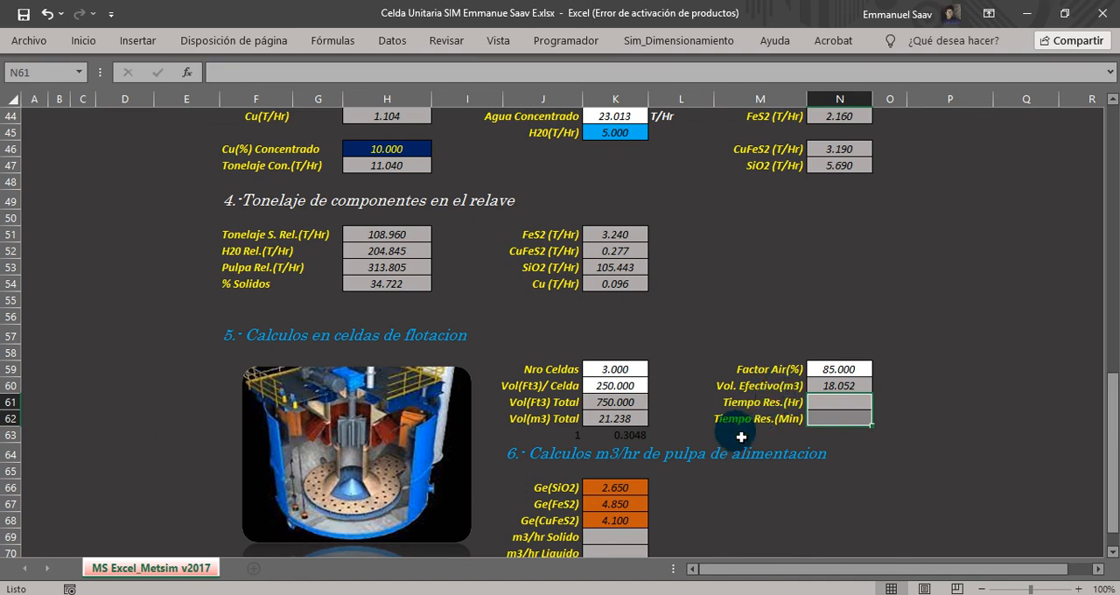
click(1112, 552)
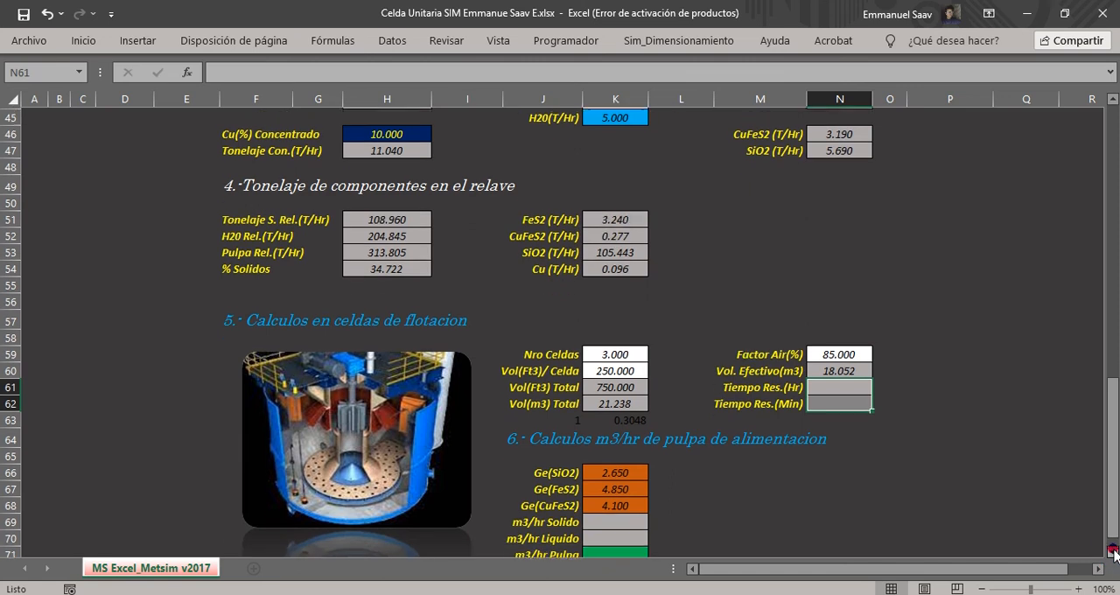
click(1113, 552)
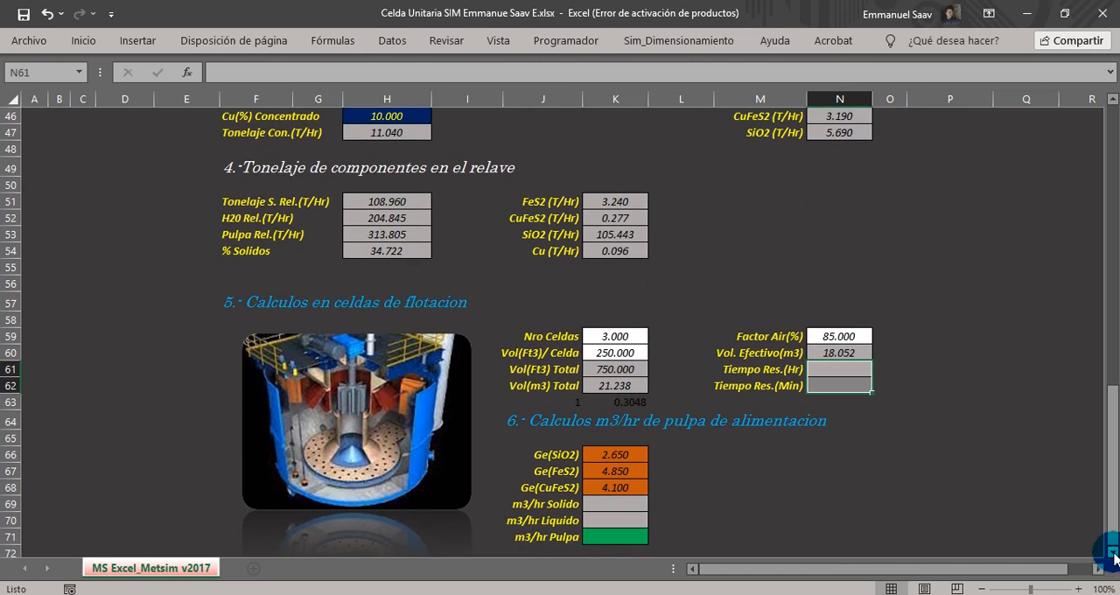
drag(615, 504, 616, 535)
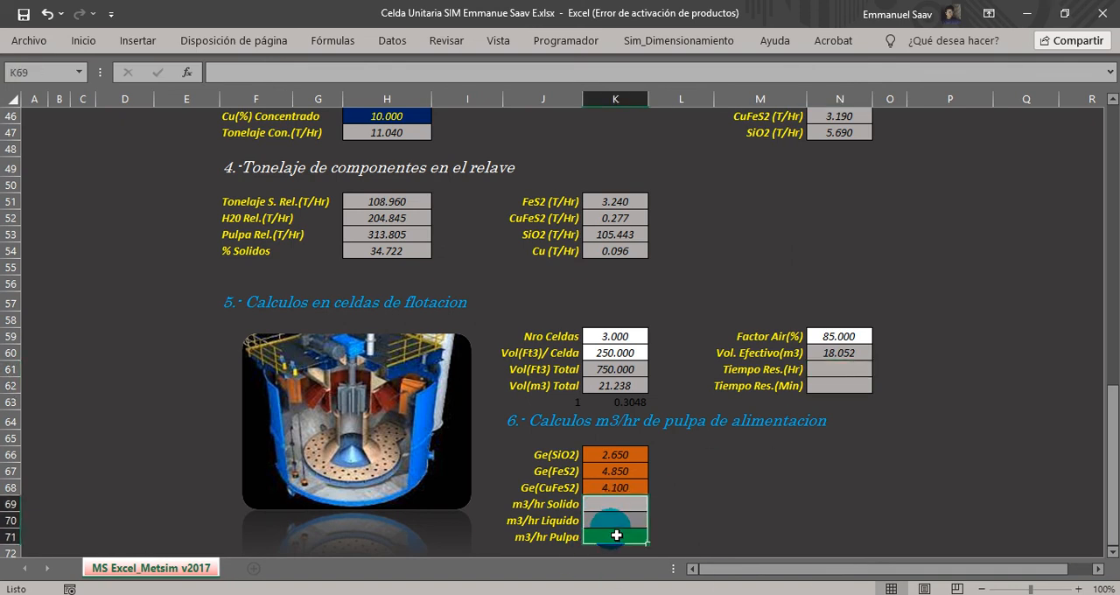
click(528, 429)
drag(529, 428, 827, 424)
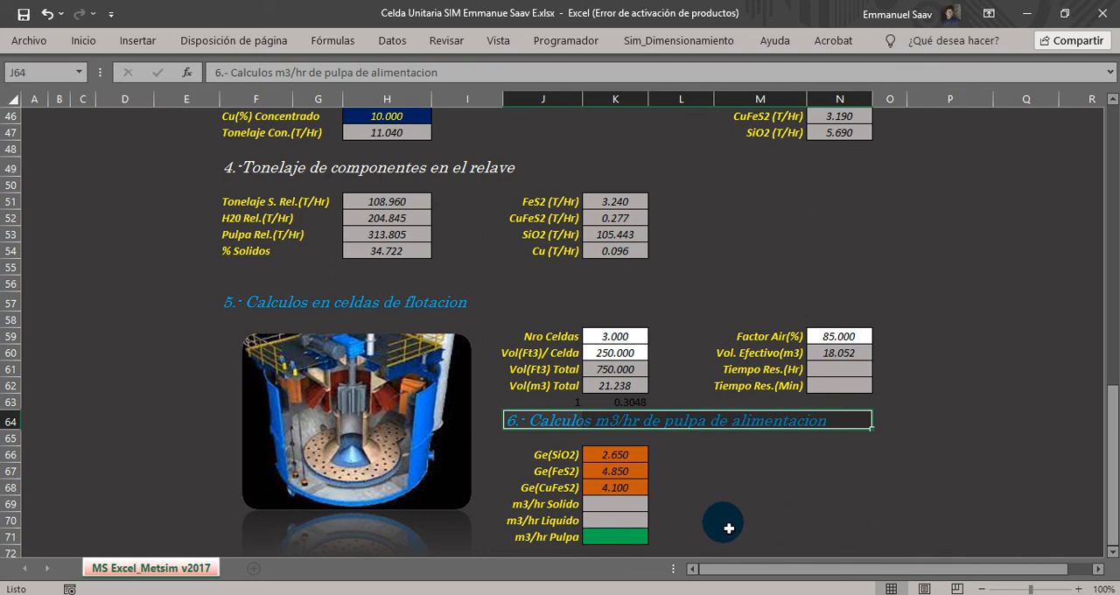
click(564, 456)
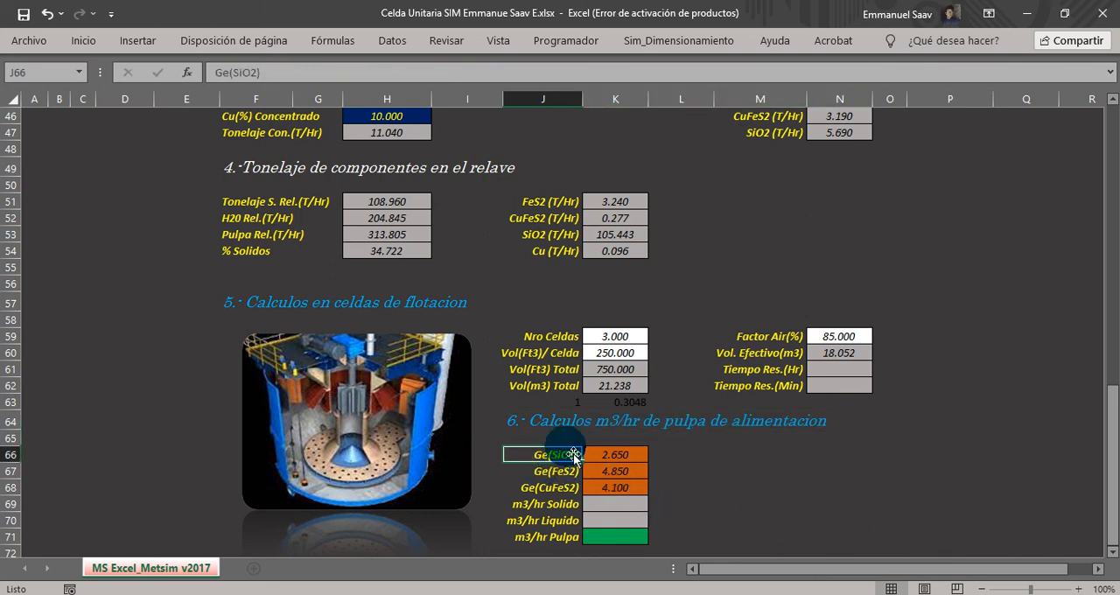
click(554, 474)
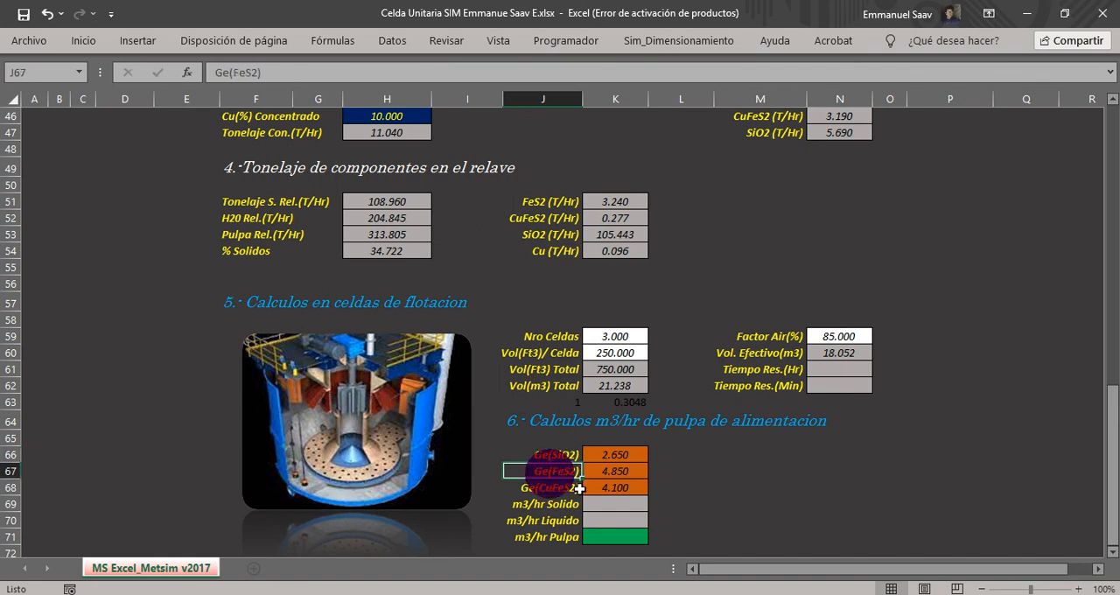
click(549, 491)
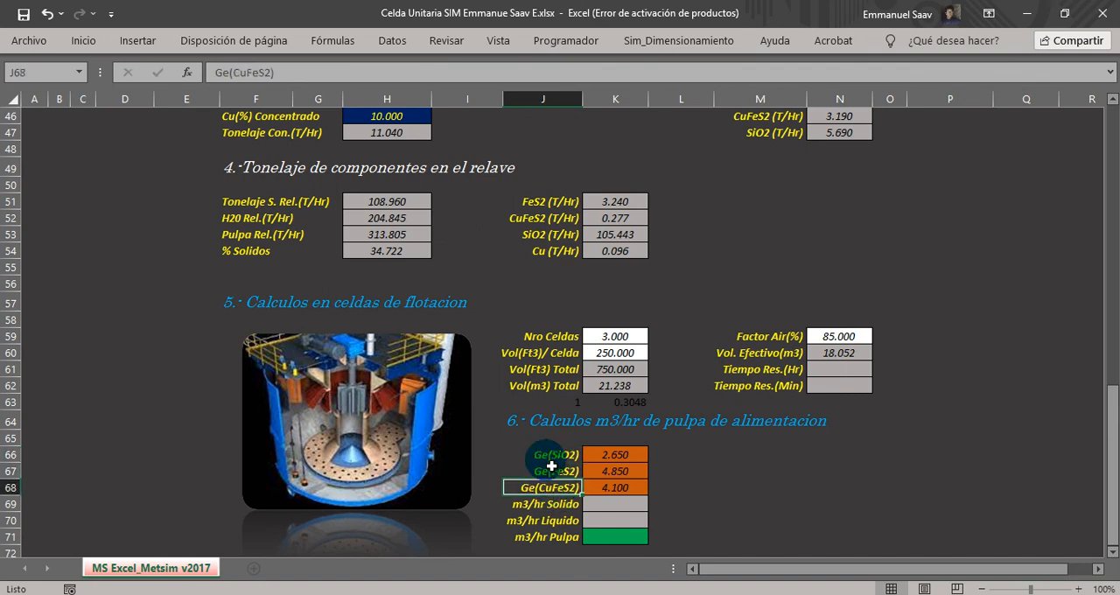
click(610, 457)
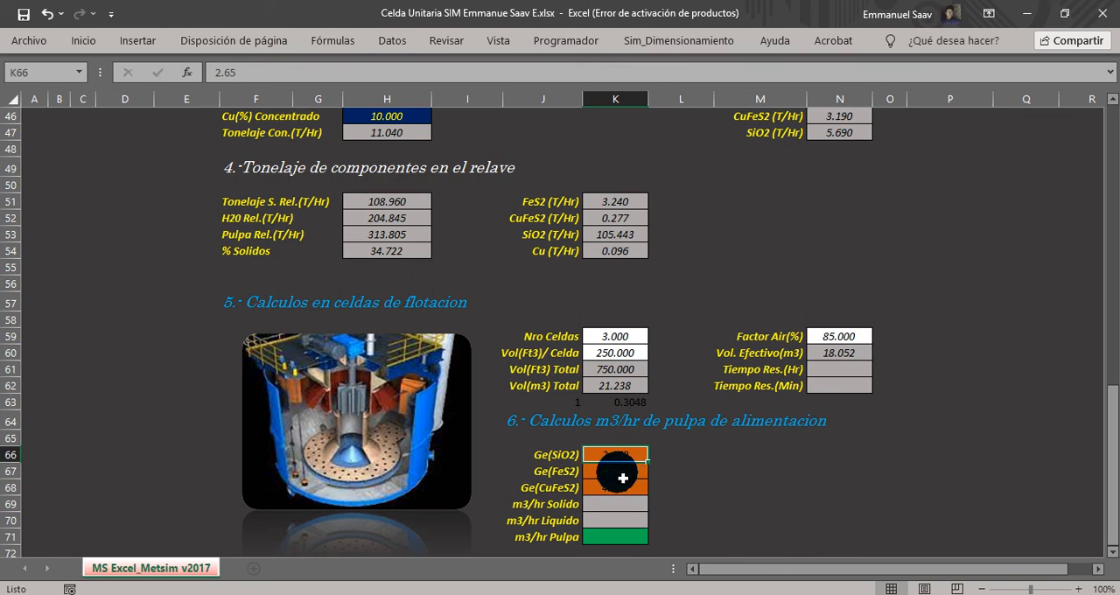
click(618, 472)
click(632, 486)
click(621, 461)
drag(621, 461, 625, 491)
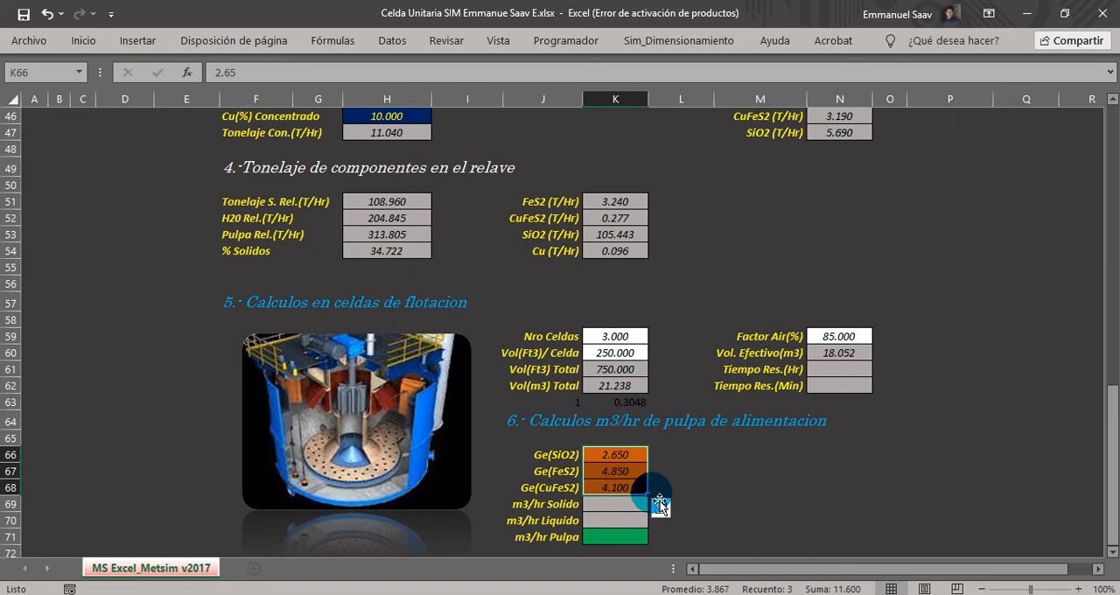
click(532, 505)
click(529, 509)
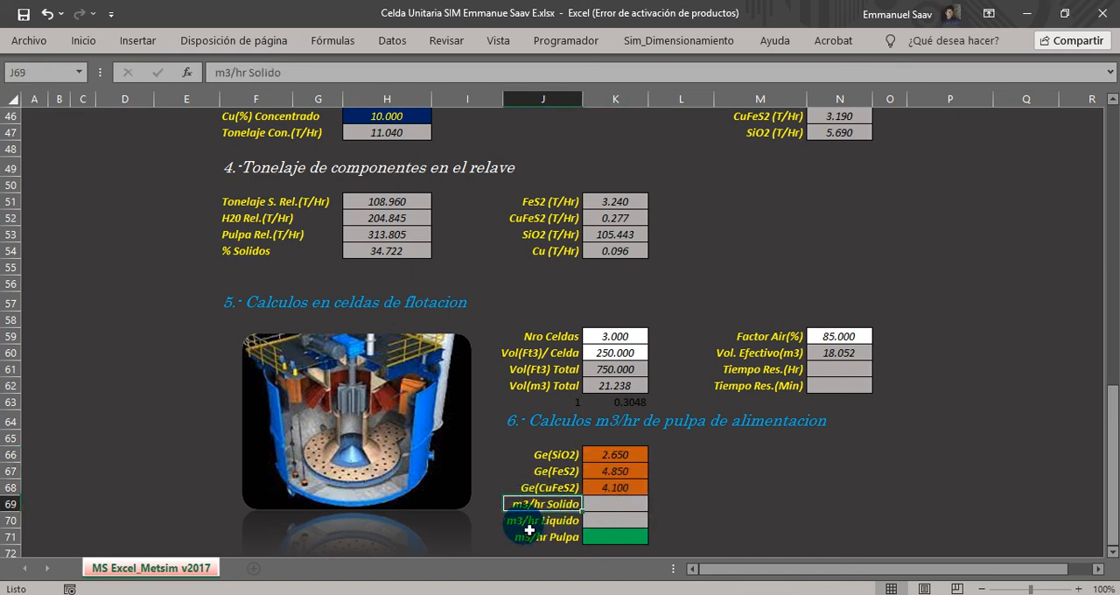
click(529, 525)
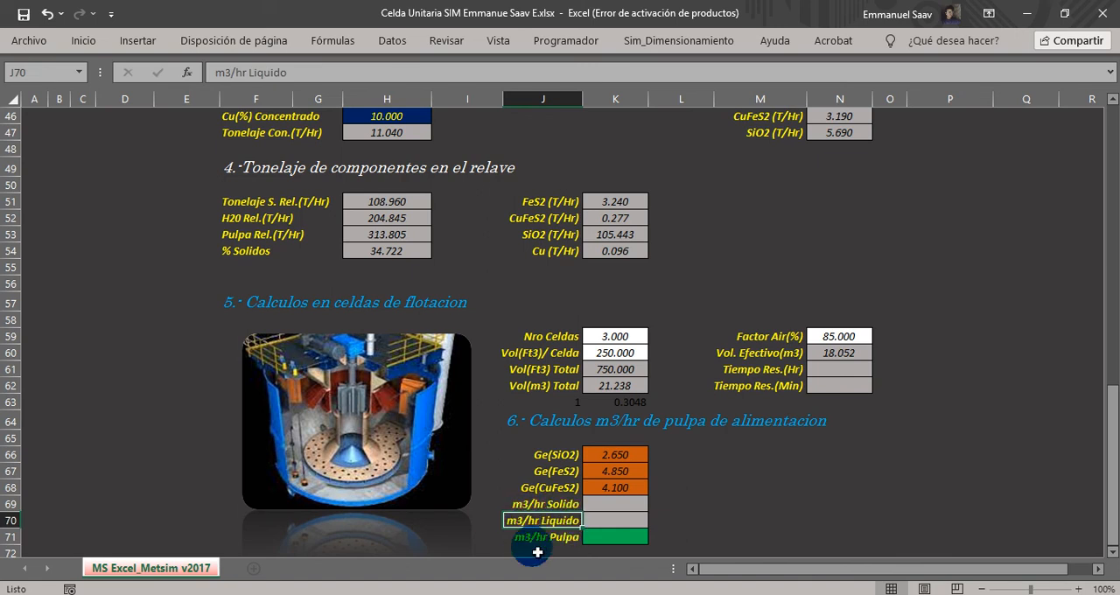
click(534, 536)
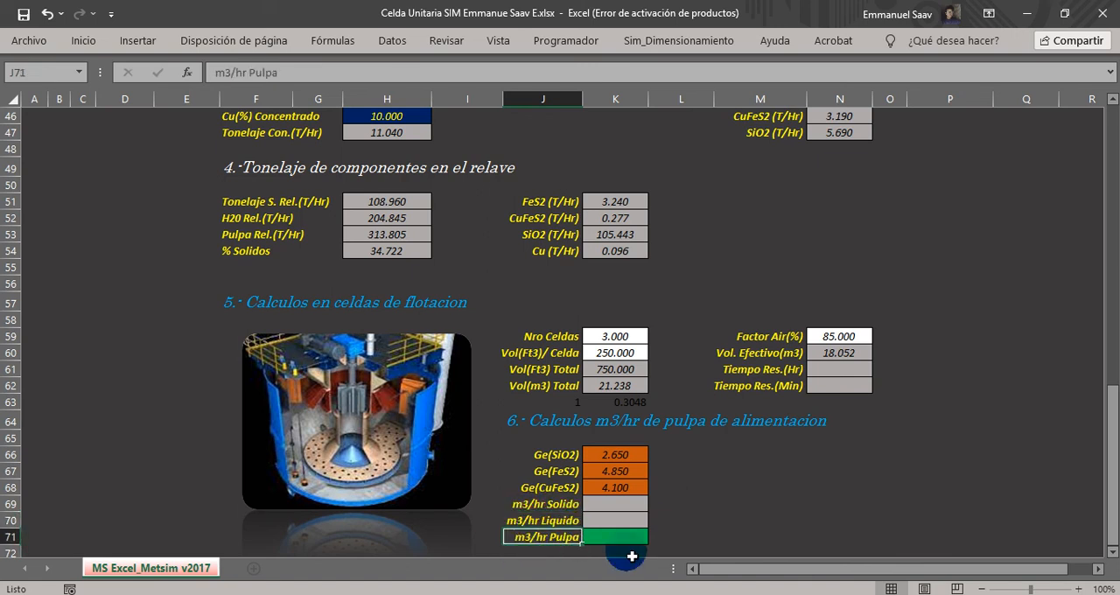
Start the m3/hr Solido formula in K69 with the feed SiO2 tonnage divided by its specific gravity, =(K39/K66)+.
click(605, 507)
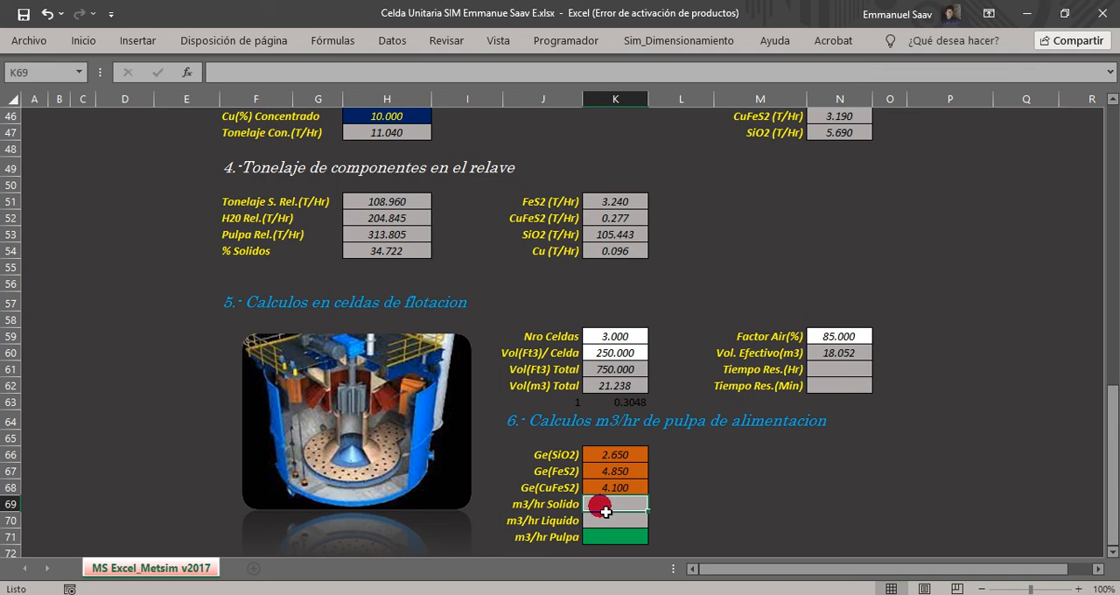
text(=()
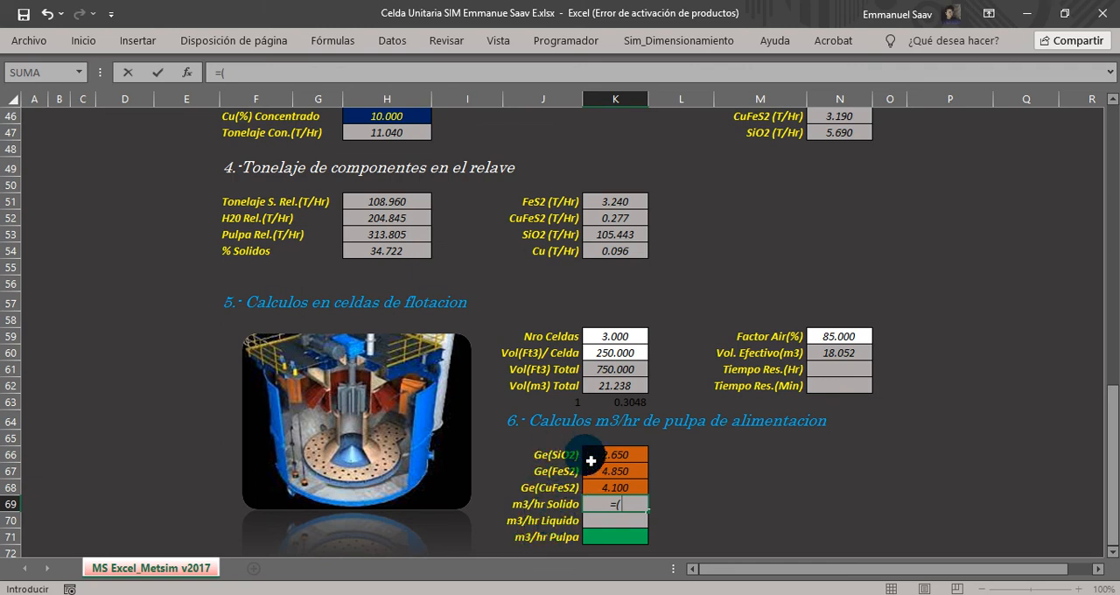
scroll(588, 477, up, 7)
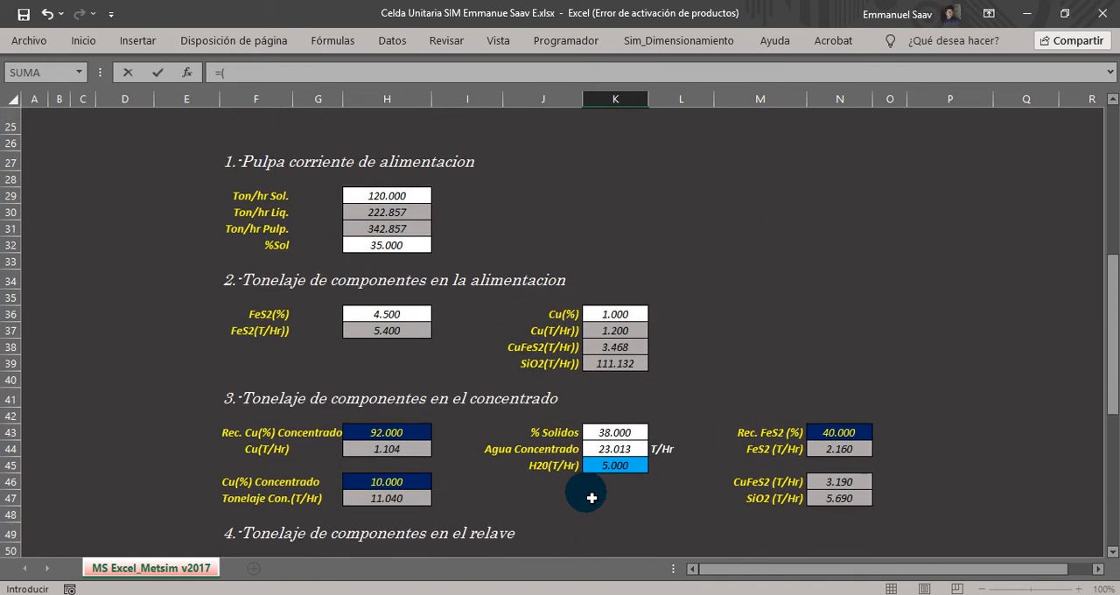
scroll(591, 497, up, 1)
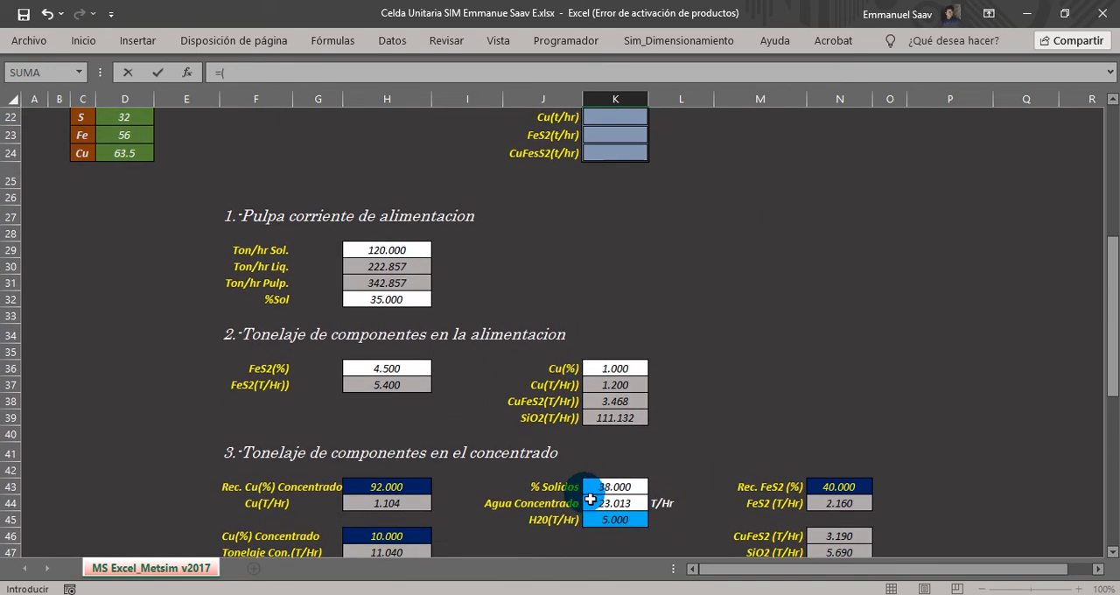
click(618, 422)
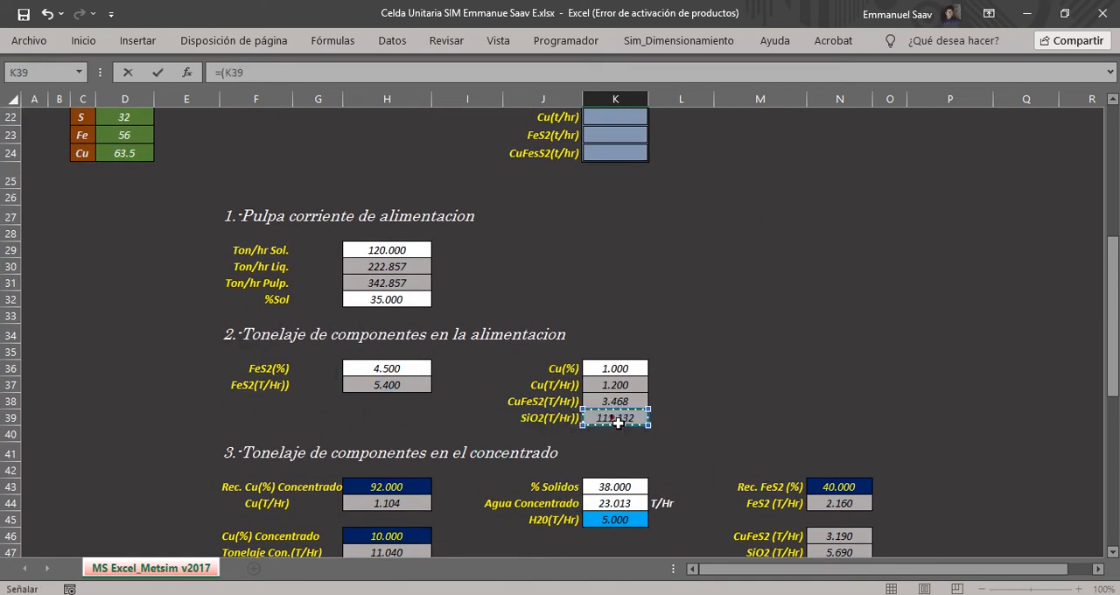
scroll(674, 467, down, 9)
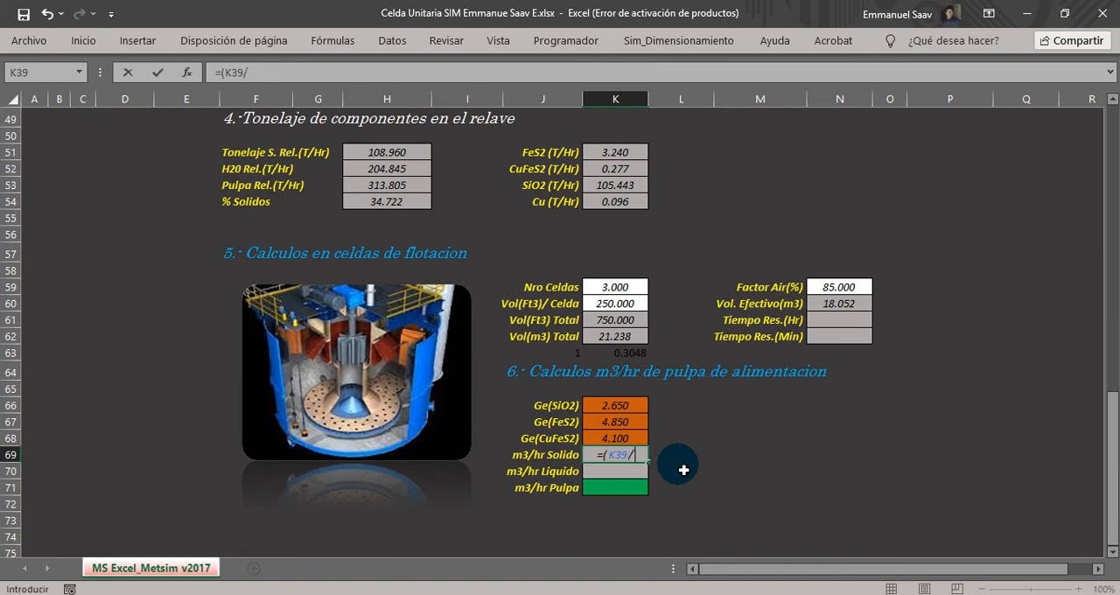
click(605, 410)
text()+()
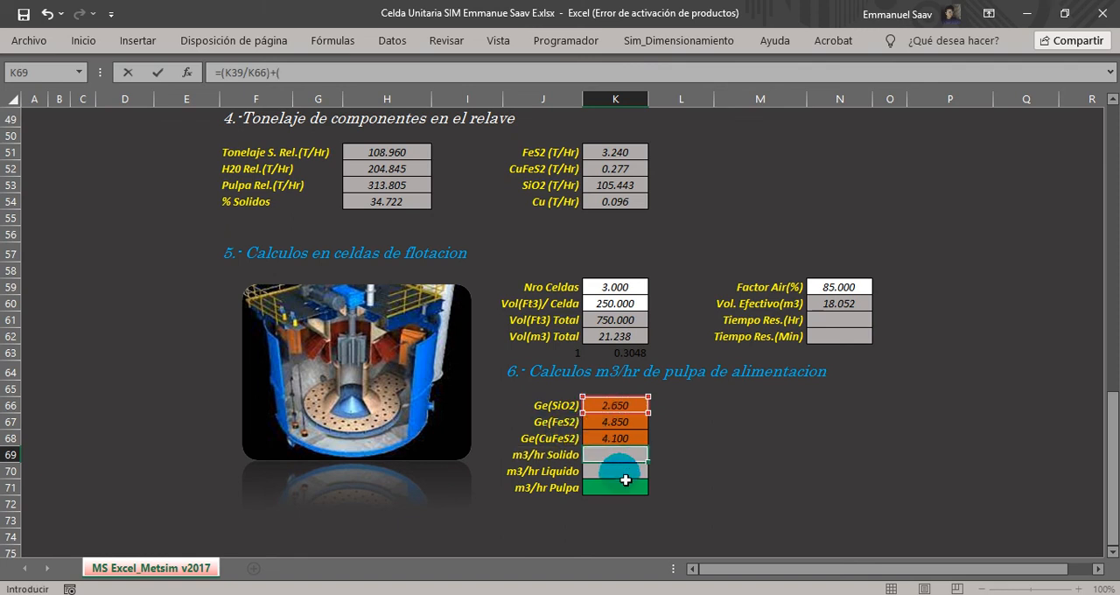
Extend the m3/hr Solido formula in K69 with the feed FeS2 tonnage divided by its specific gravity, (H37/K67)+(.
scroll(625, 479, up, 4)
scroll(625, 479, up, 4)
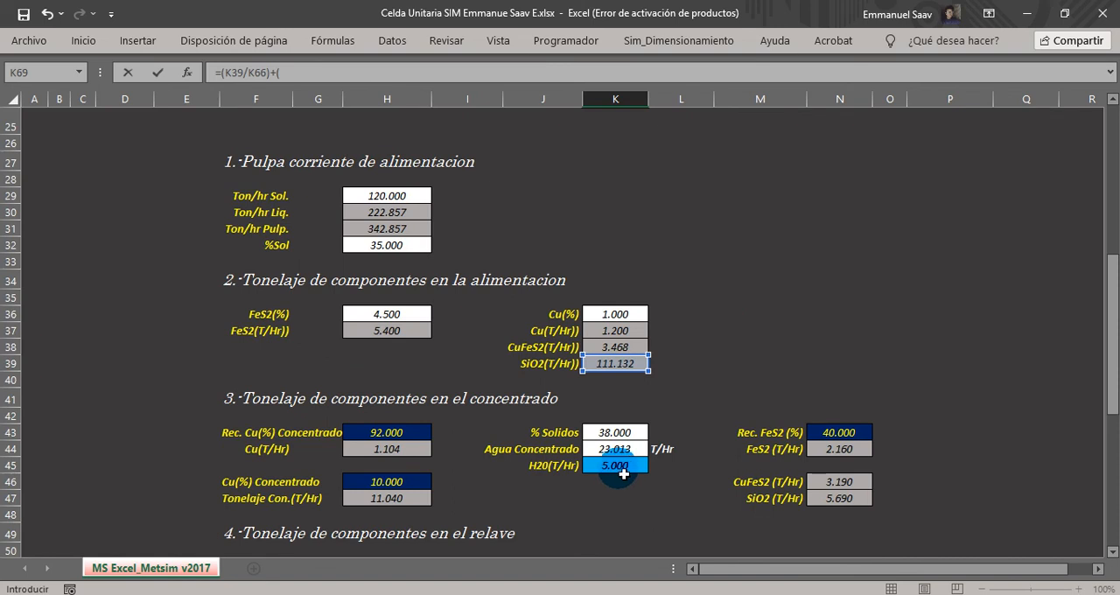
click(397, 335)
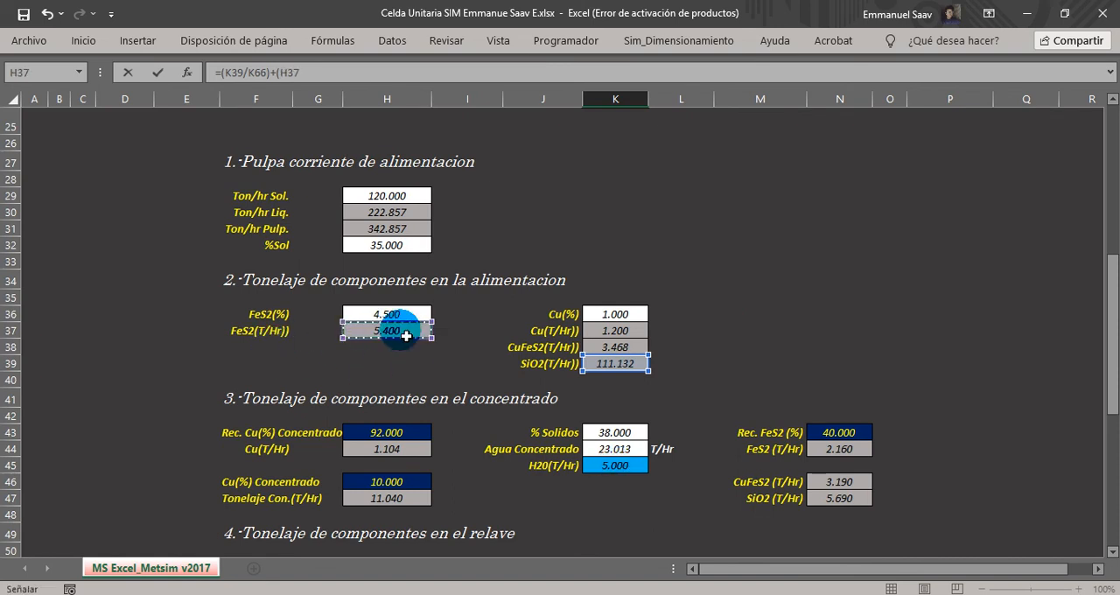
scroll(406, 336, down, 7)
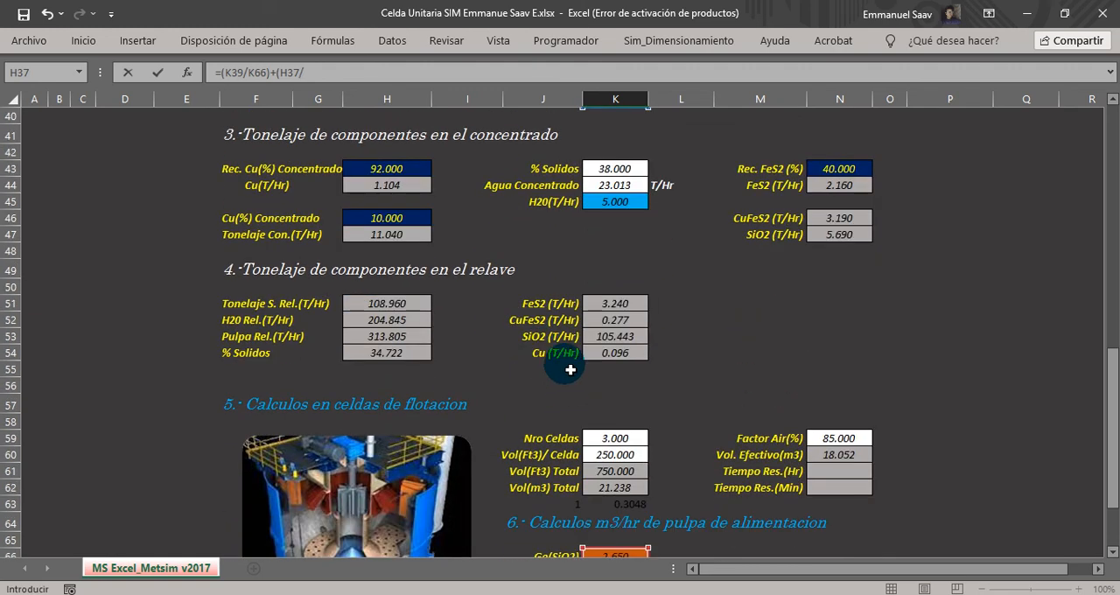
click(612, 472)
text()+()
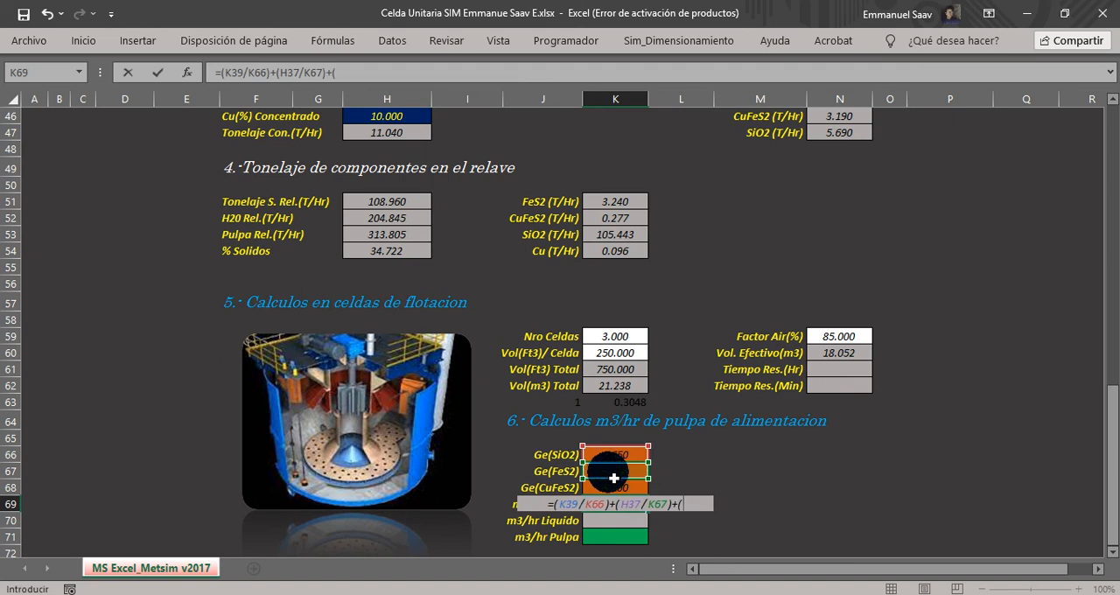
Complete K69 with the feed CuFeS2 tonnage divided by its specific gravity, giving the formula =(K39/K66)+(H37/K67)+(K38/K68).
scroll(590, 508, up, 4)
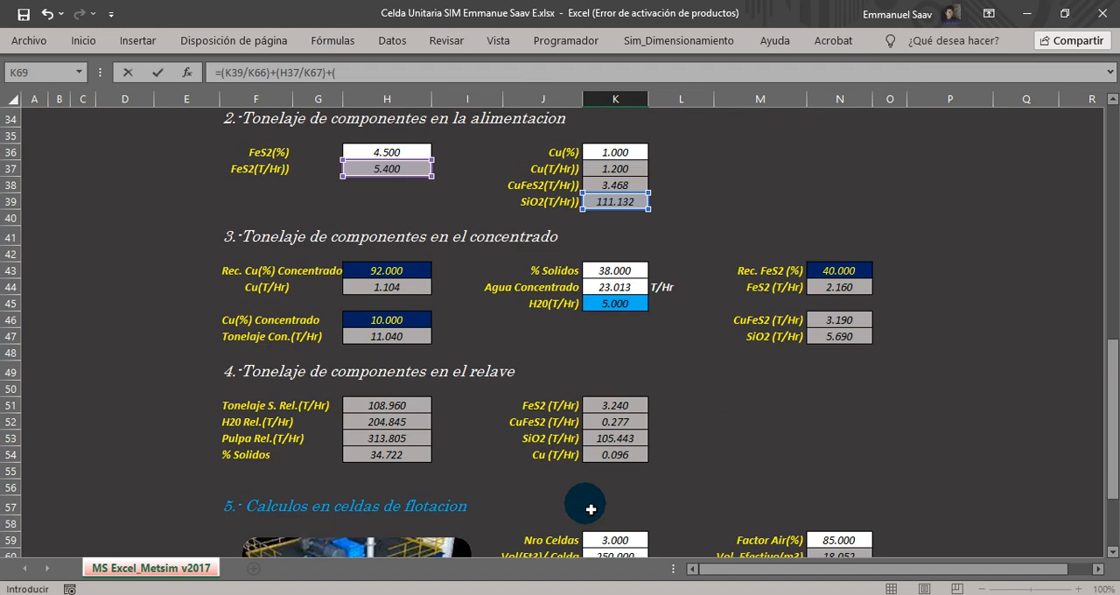
scroll(591, 509, up, 2)
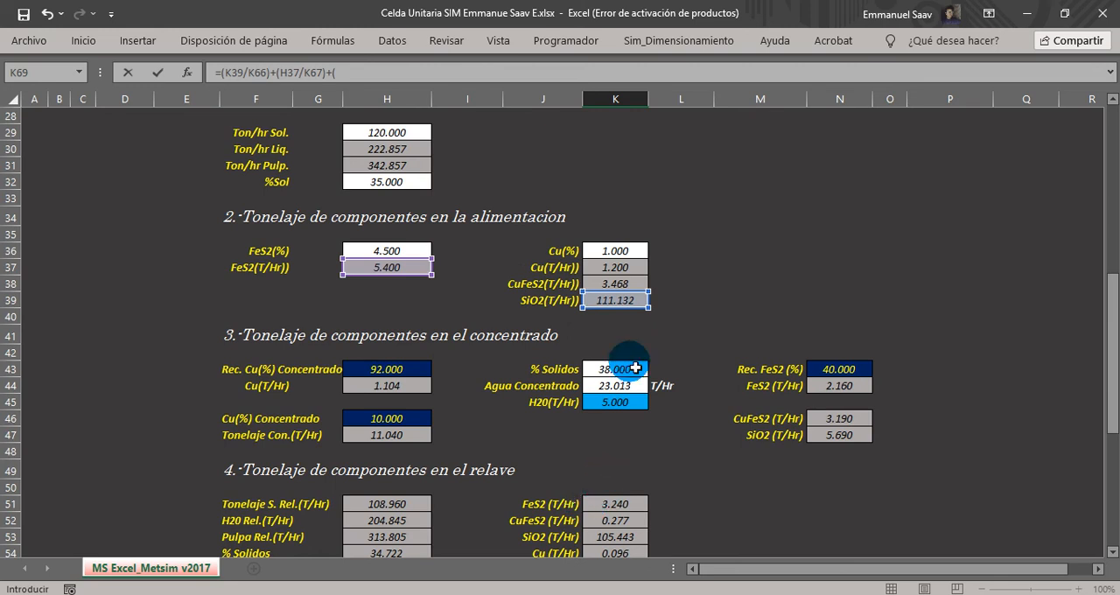
click(618, 289)
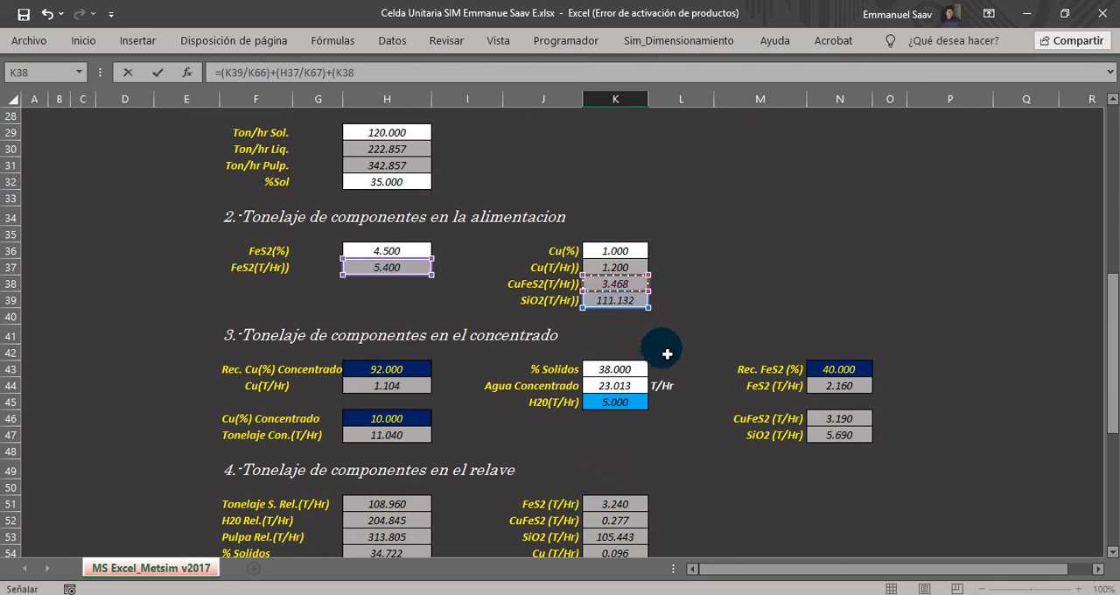
scroll(662, 350, down, 7)
text(/)
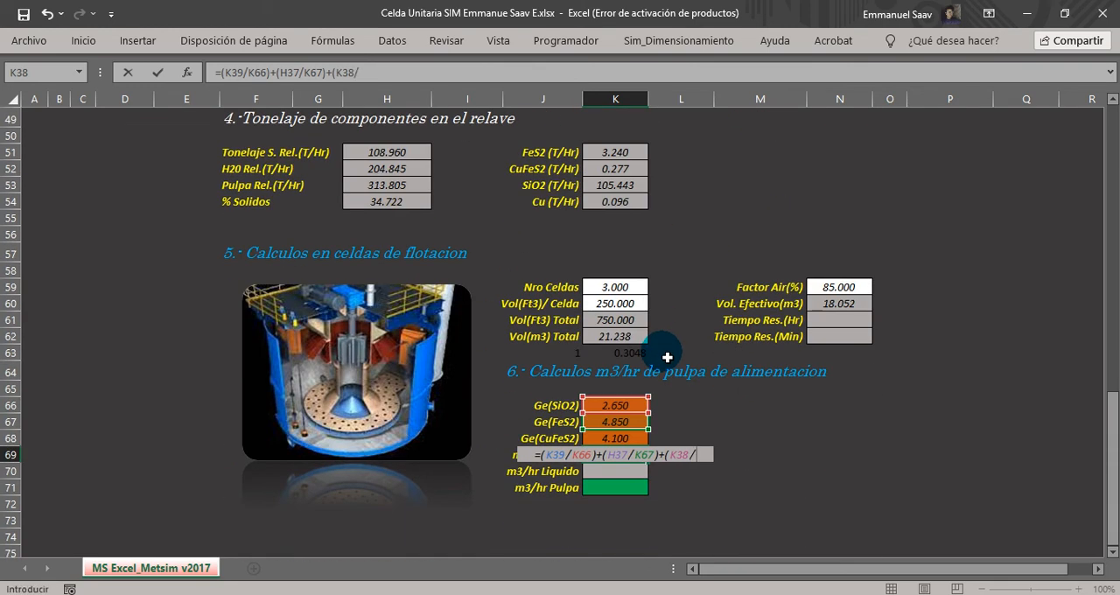
click(618, 440)
text())
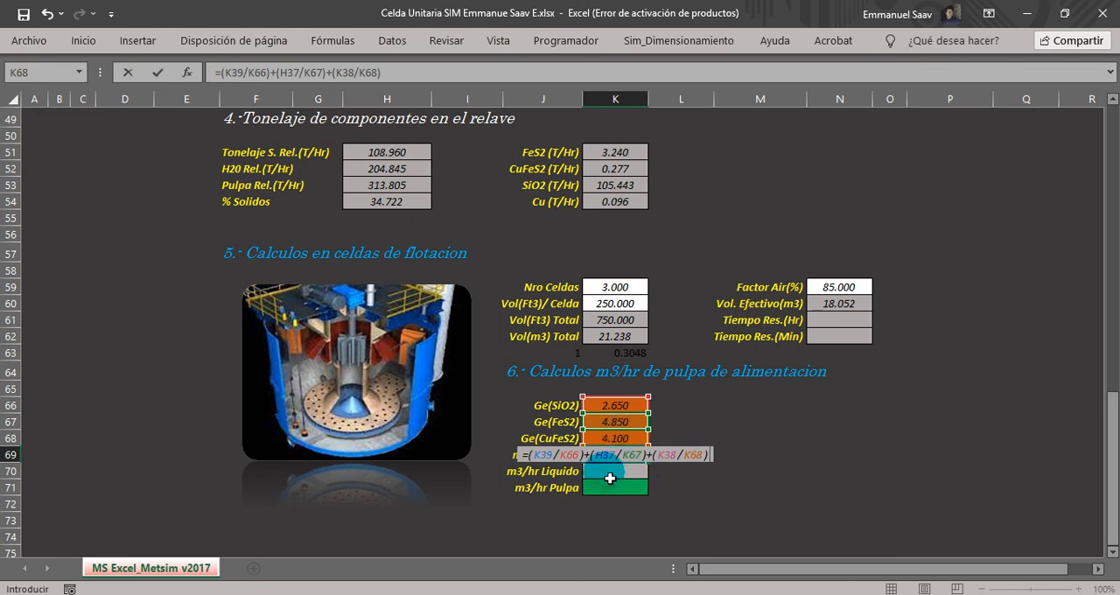
key(Return)
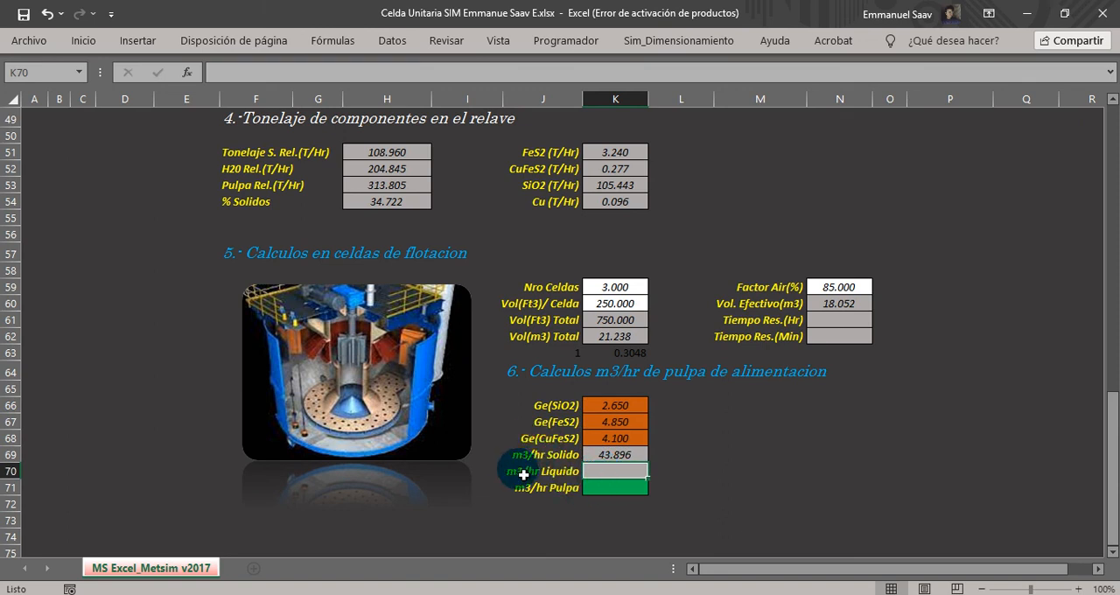
click(617, 456)
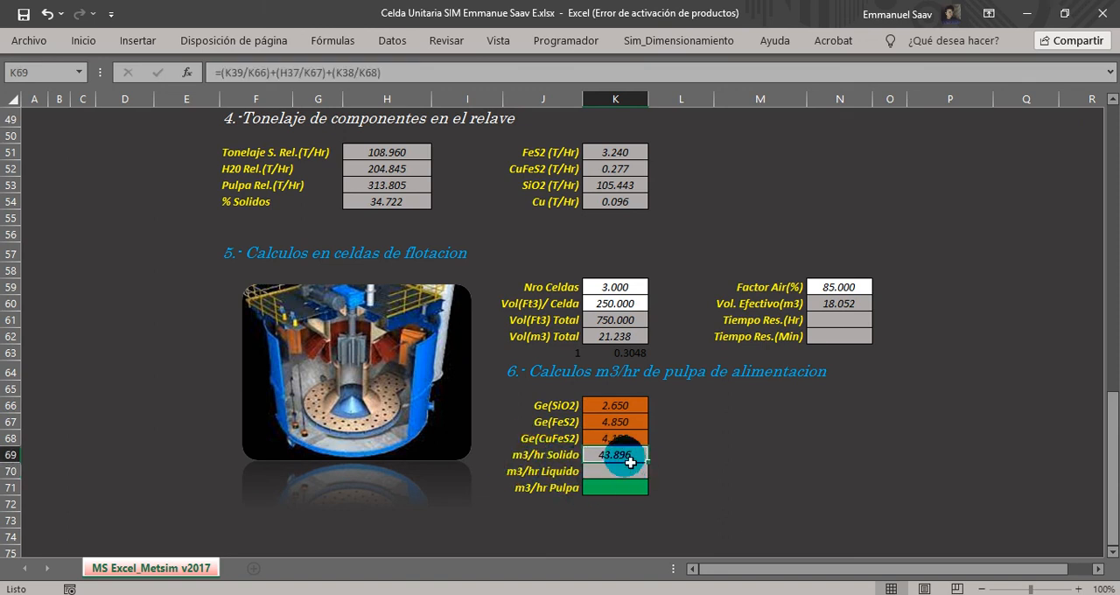
Calculate m3/hr Liquido in K70 by dividing the feed liquid tonnage by 1, with =H30/1.
click(527, 473)
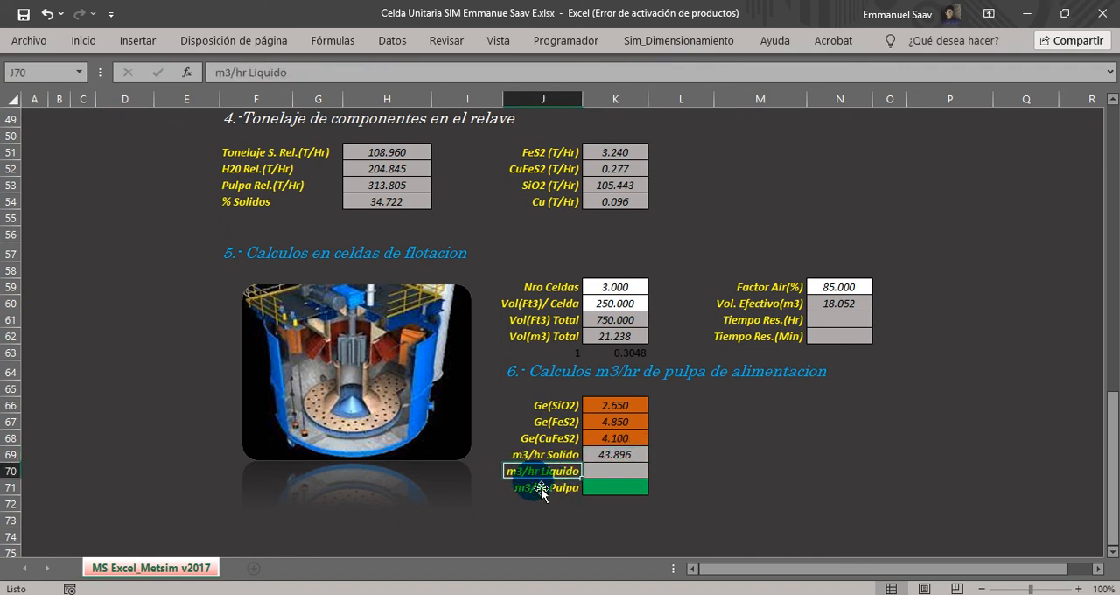
click(615, 470)
double_click(619, 474)
text(=)
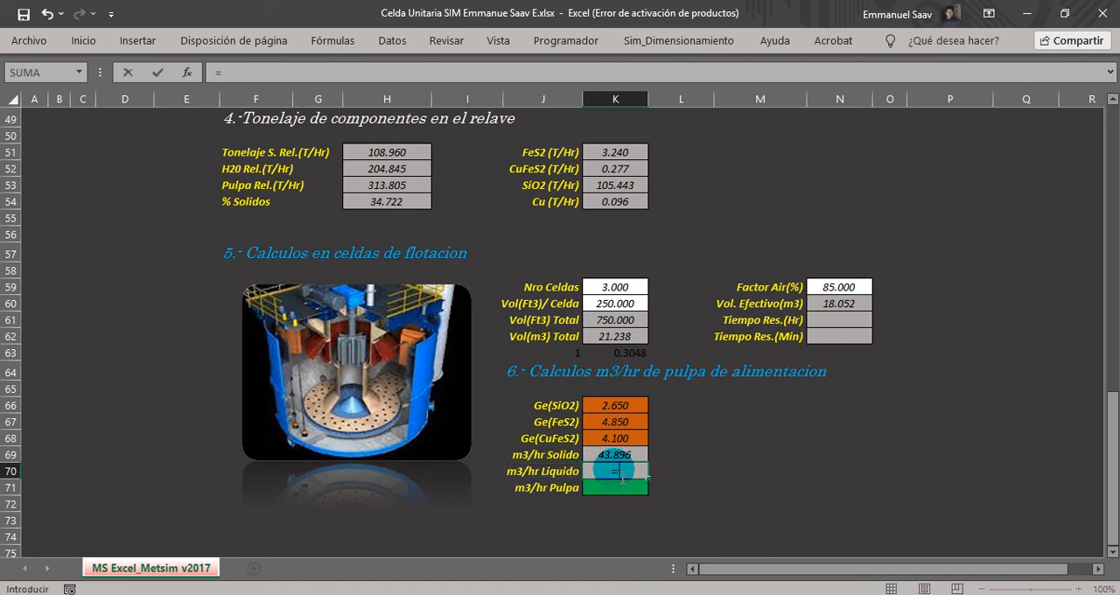
scroll(619, 472, up, 8)
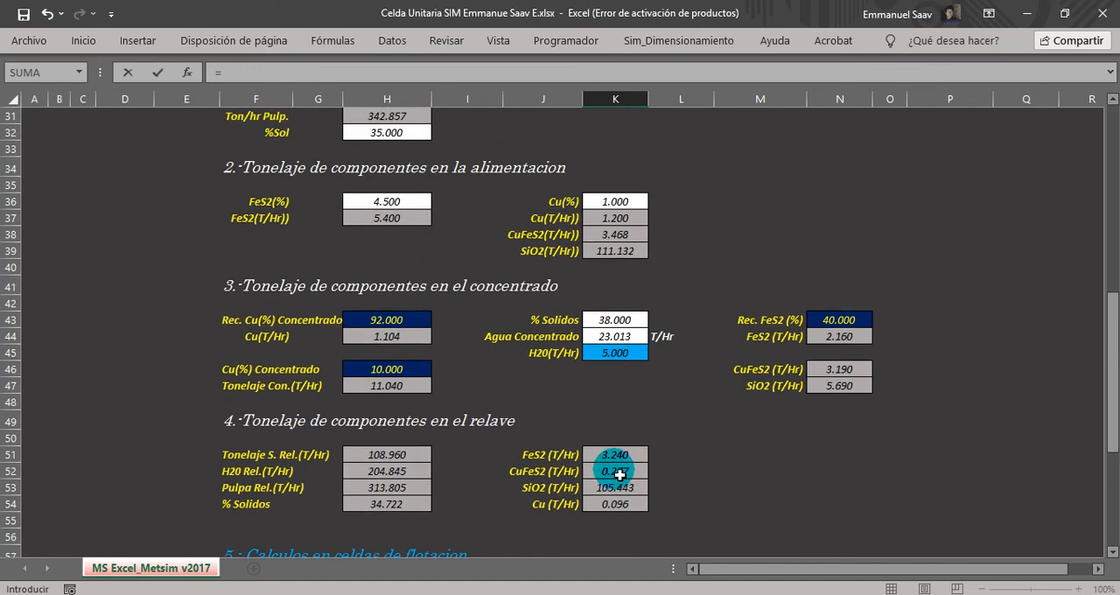
scroll(620, 474, up, 1)
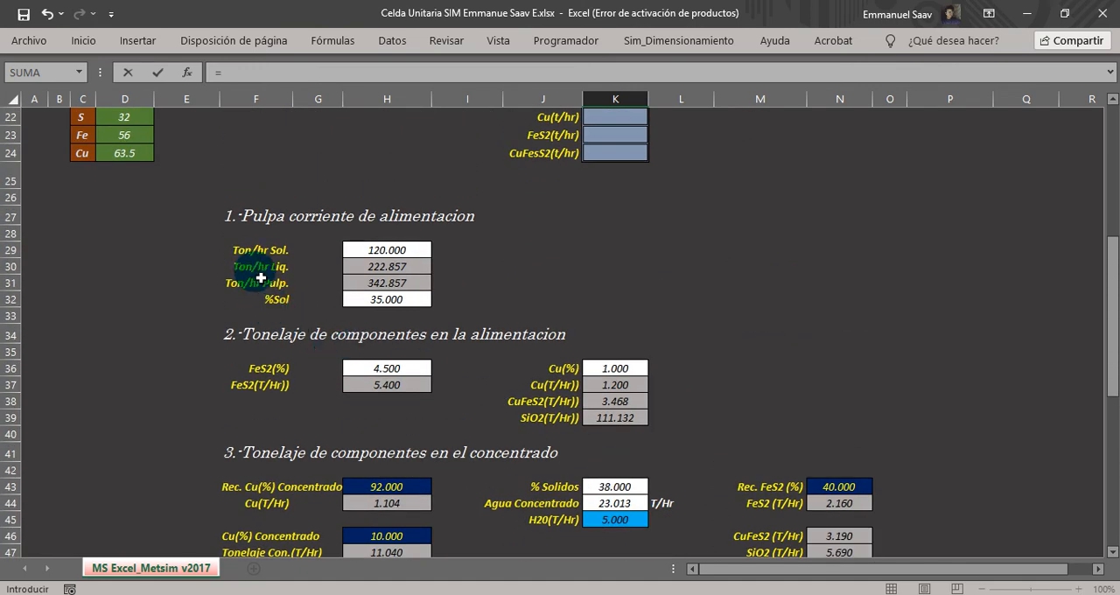
click(387, 267)
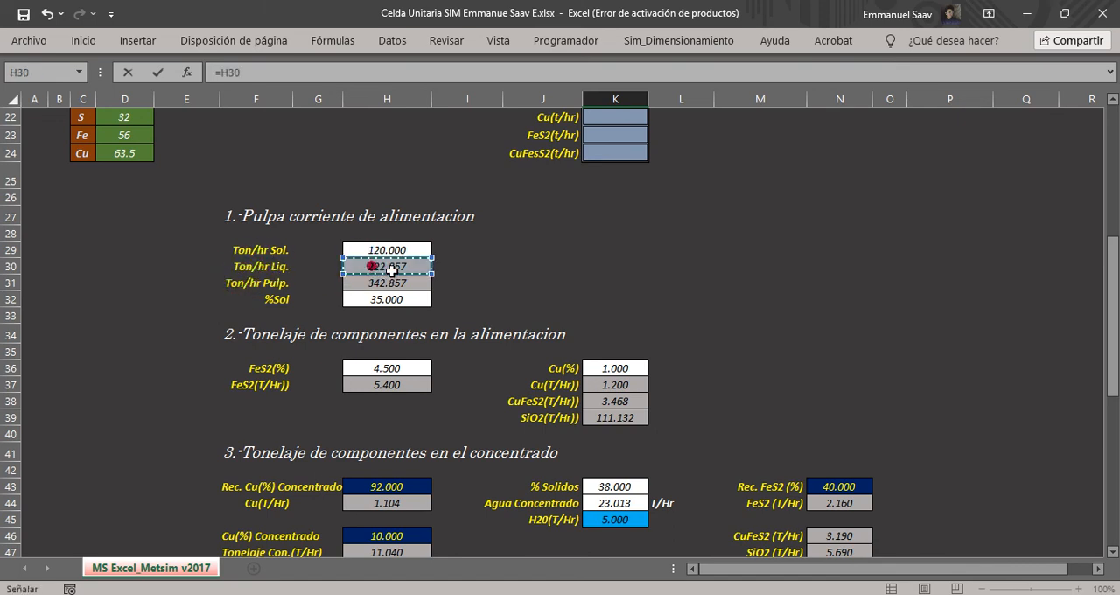
scroll(609, 467, down, 9)
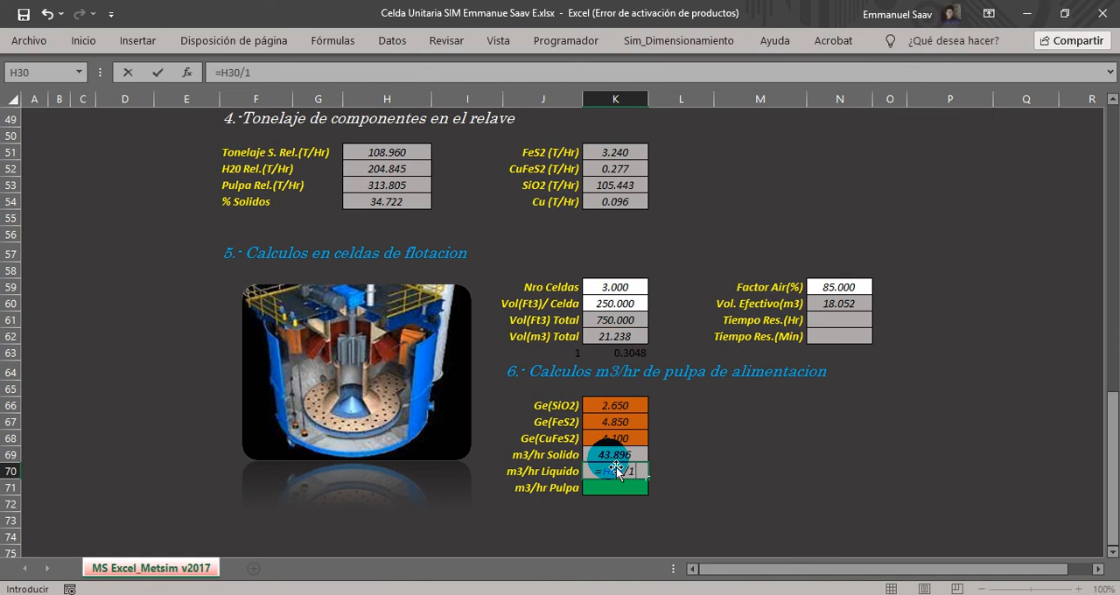
key(Return)
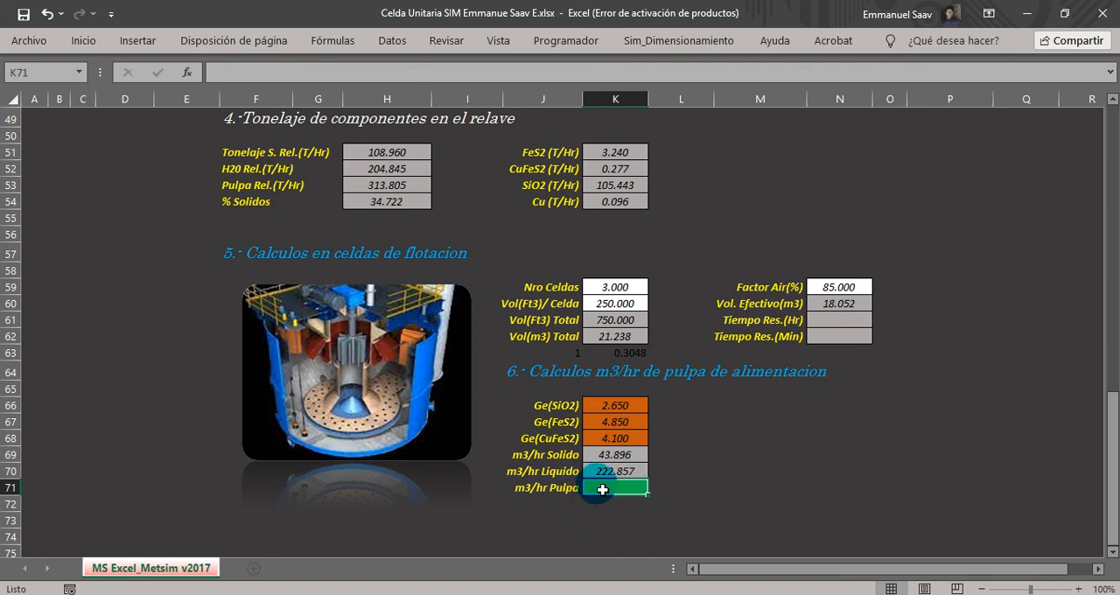
Calculate m3/hr Pulpa in K71 as the sum of the solid and liquid flows with =SUMA(K69,K70).
click(534, 488)
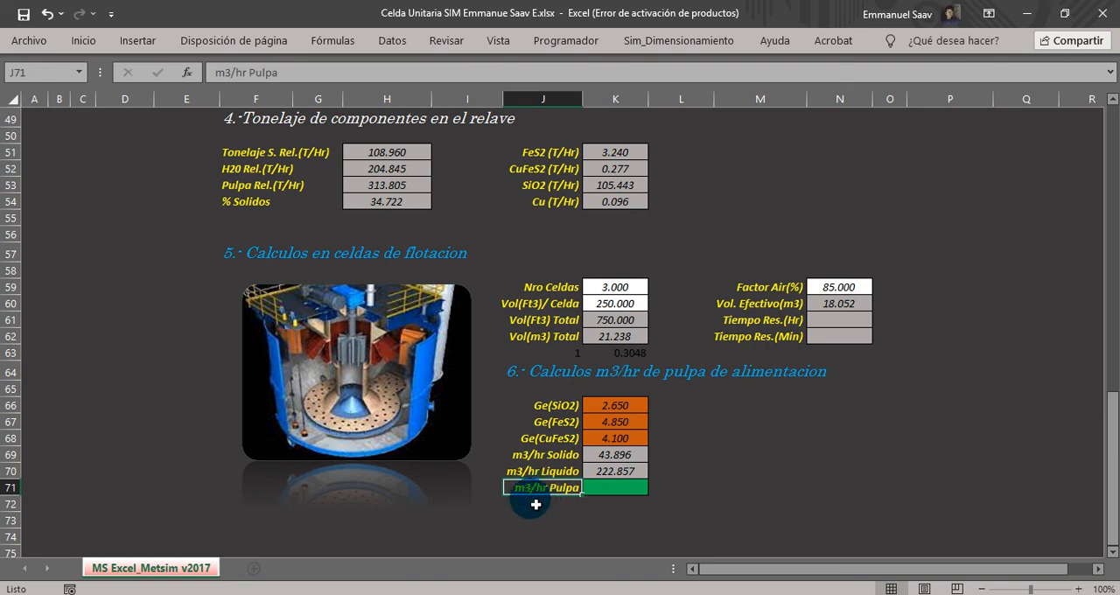
click(613, 490)
text(=suma()
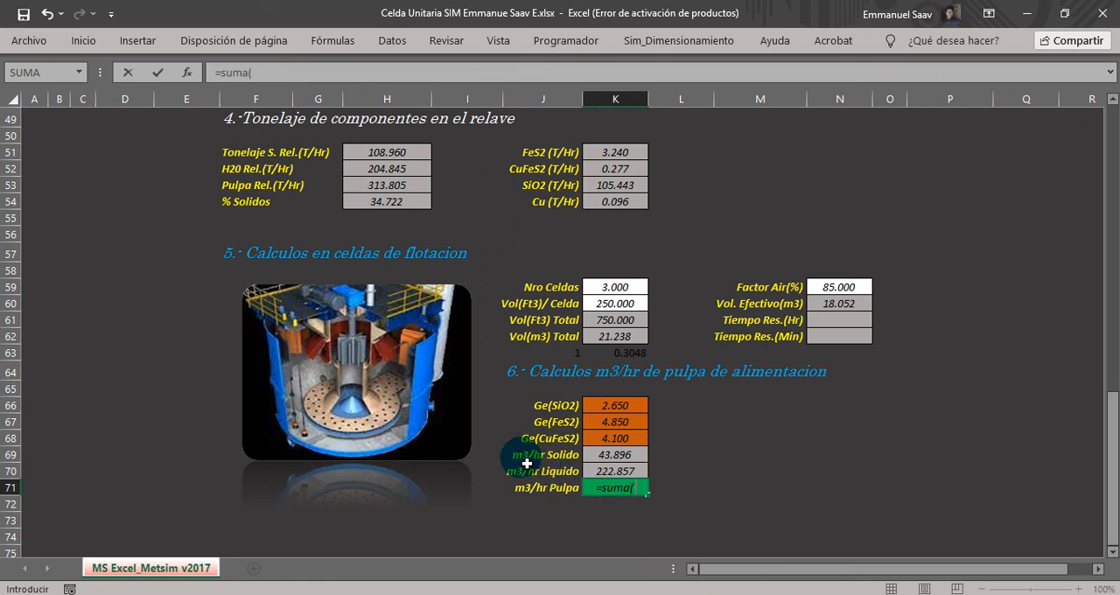
click(614, 454)
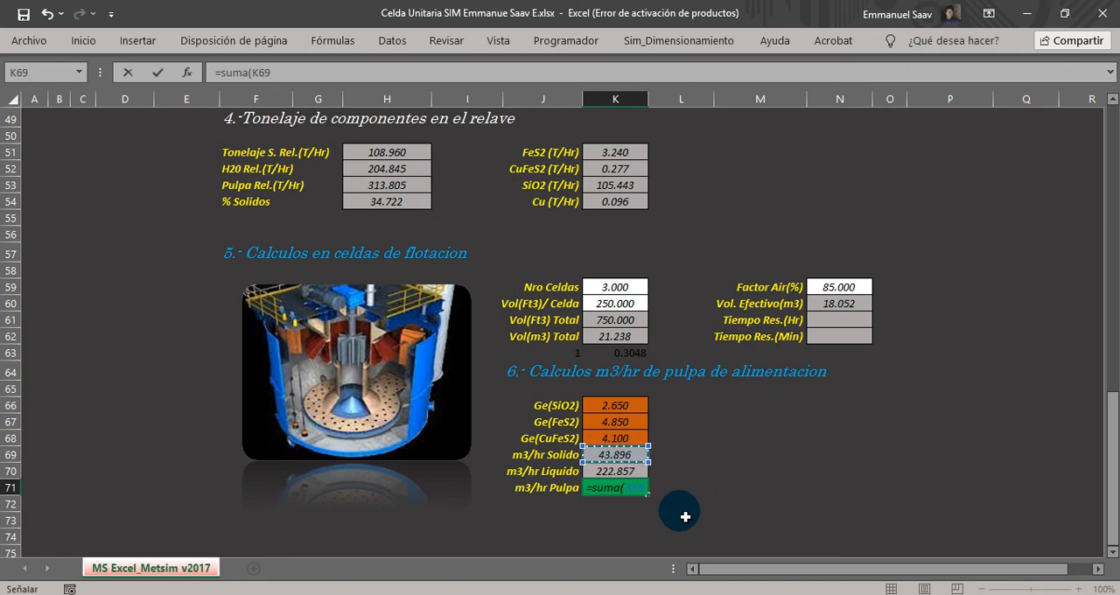
text(,)
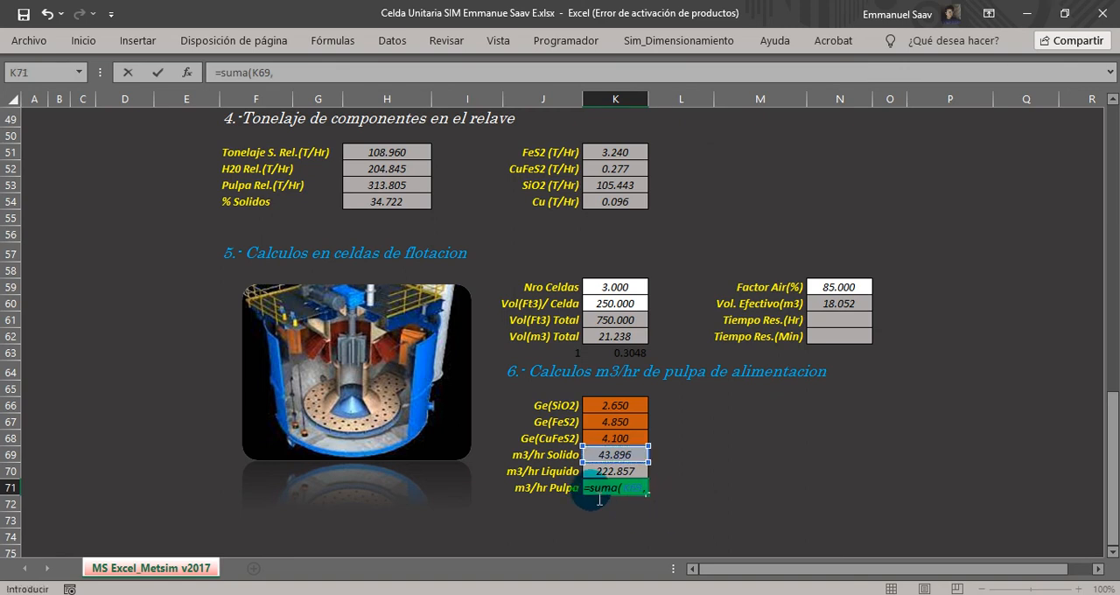
click(597, 473)
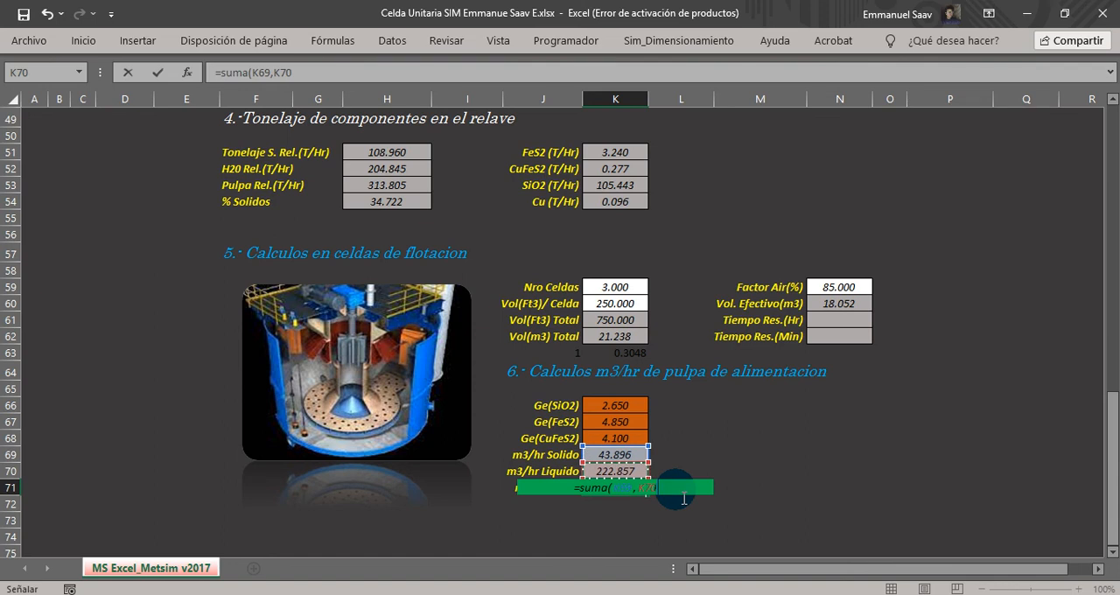
key(Return)
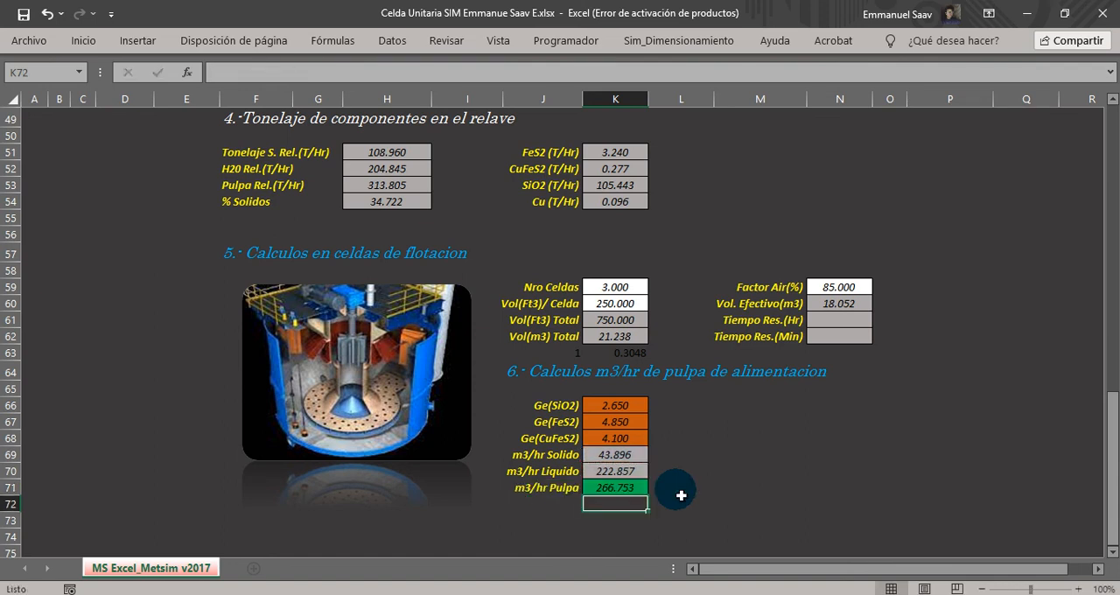
drag(528, 488, 613, 490)
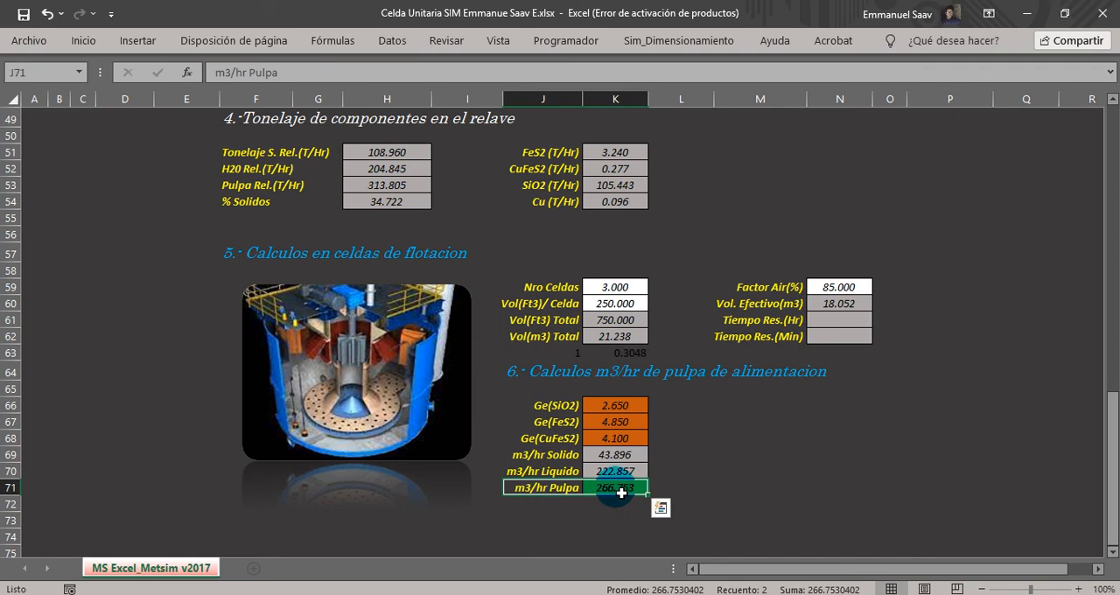
click(620, 492)
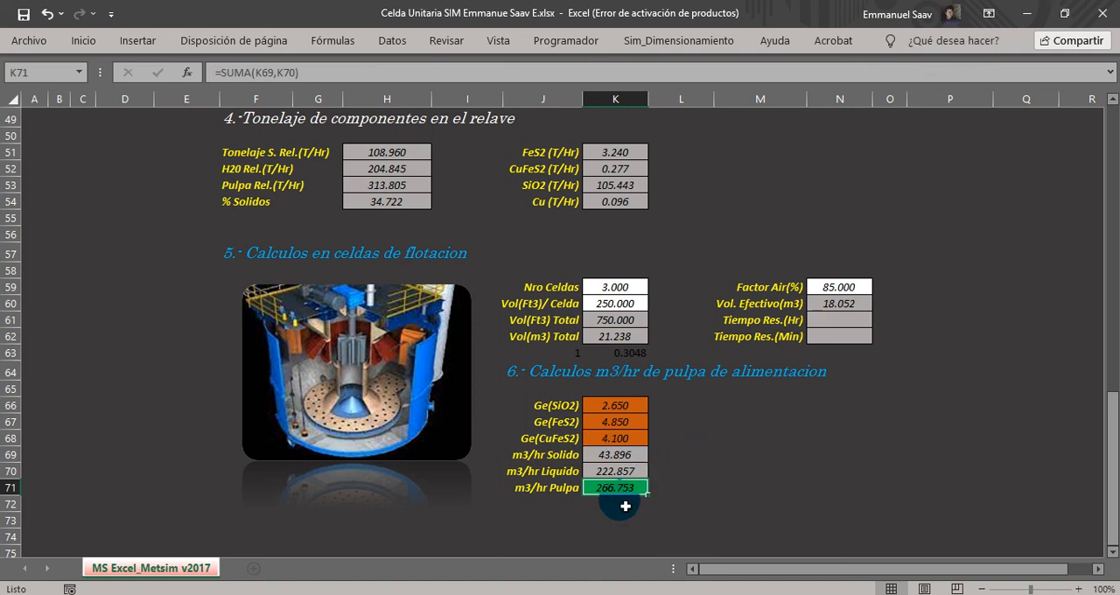
Calculate the residence time in hours in N61 by dividing the effective volume by the pulp flow, with =N60/K71.
click(742, 327)
click(825, 323)
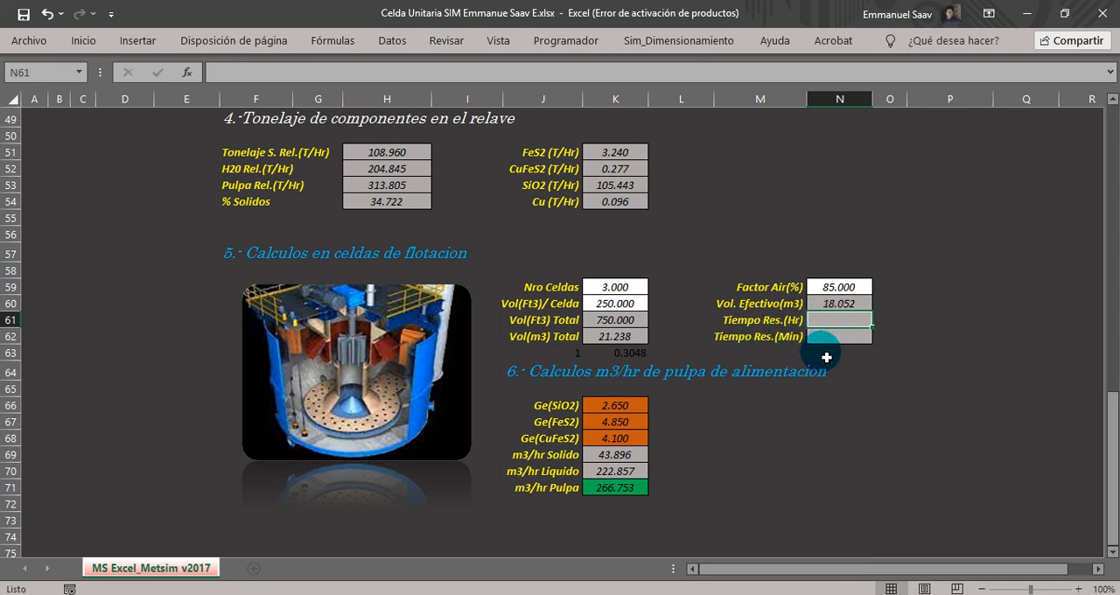
click(901, 321)
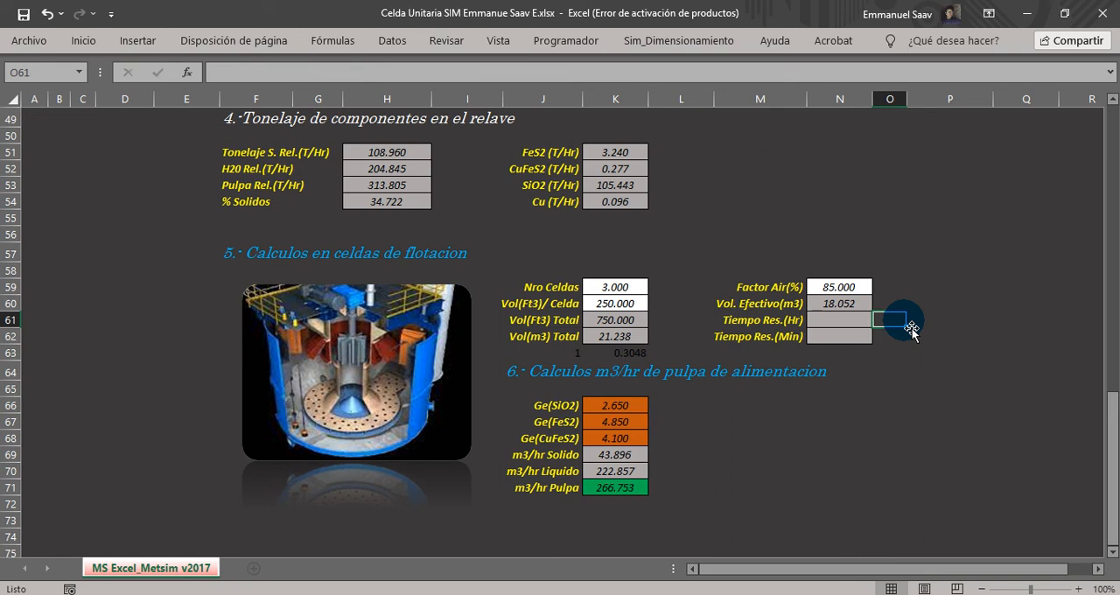
click(623, 488)
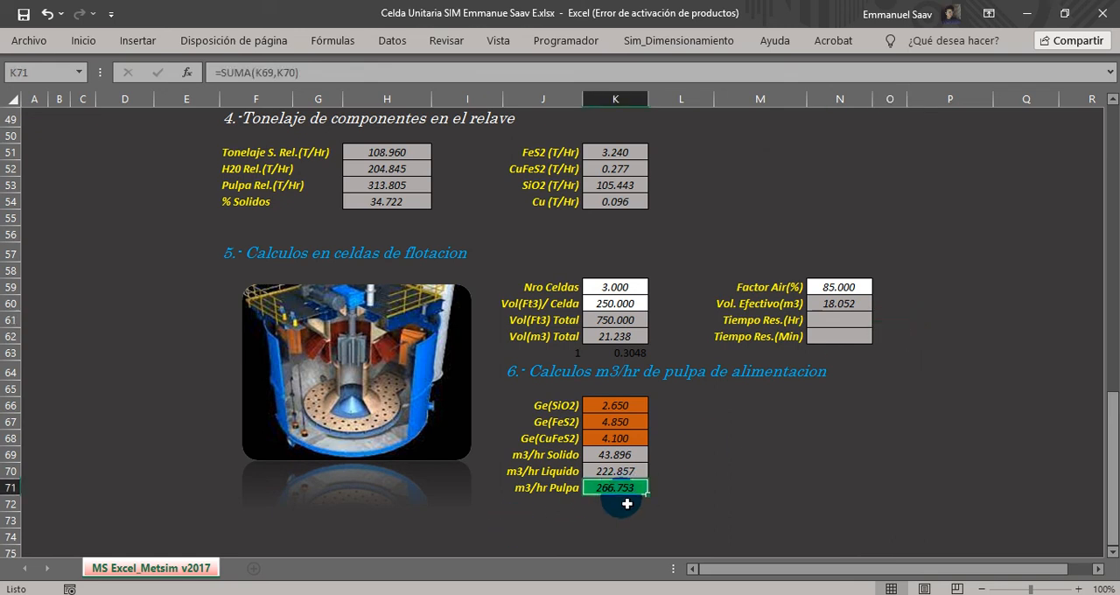
click(831, 306)
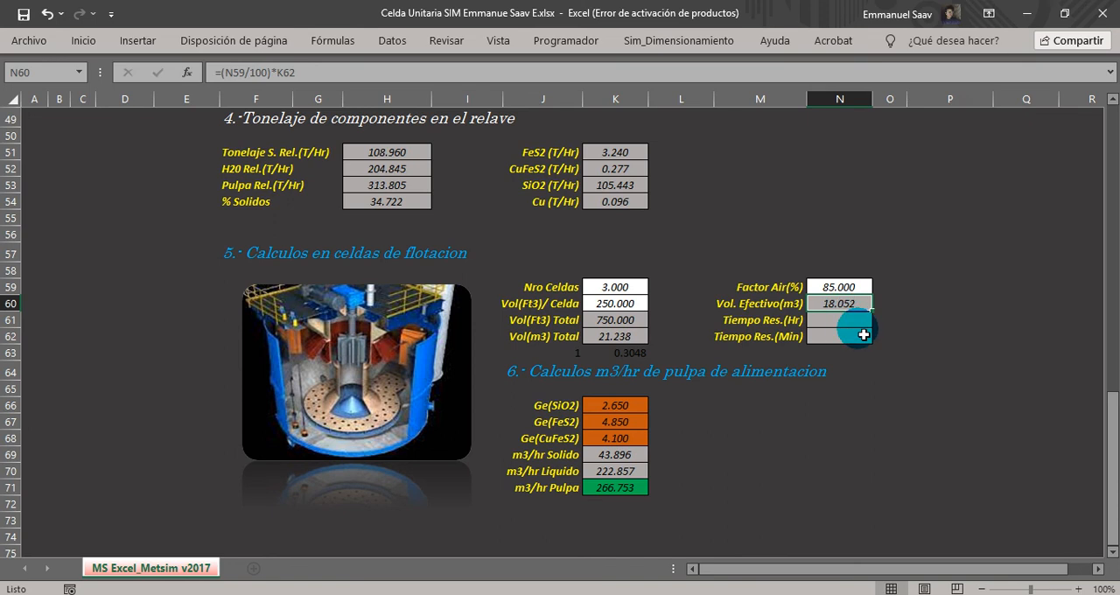
click(838, 321)
text(=)
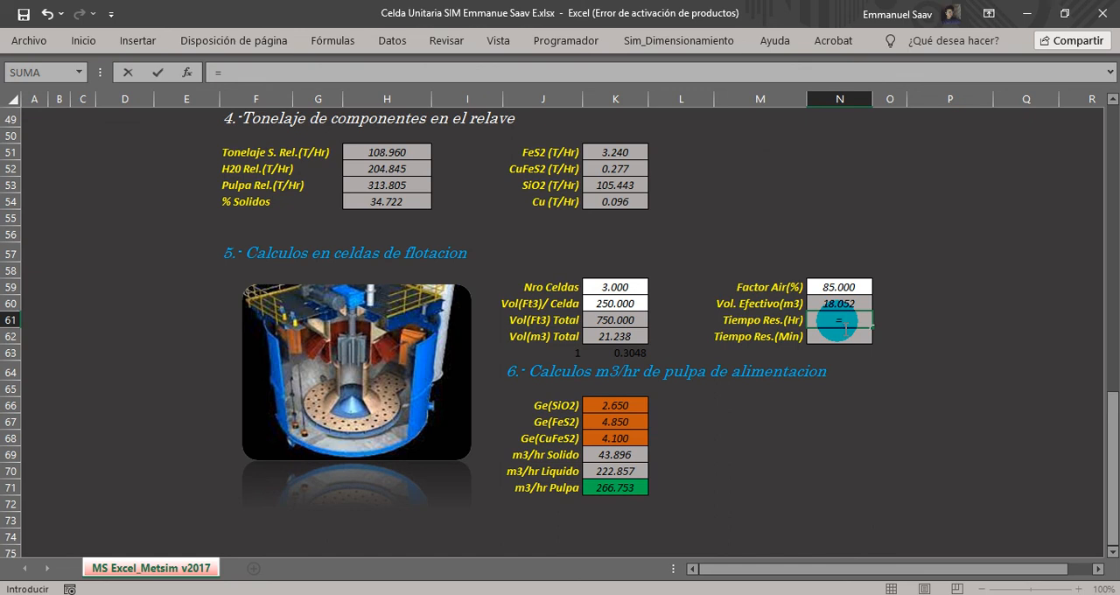
click(841, 304)
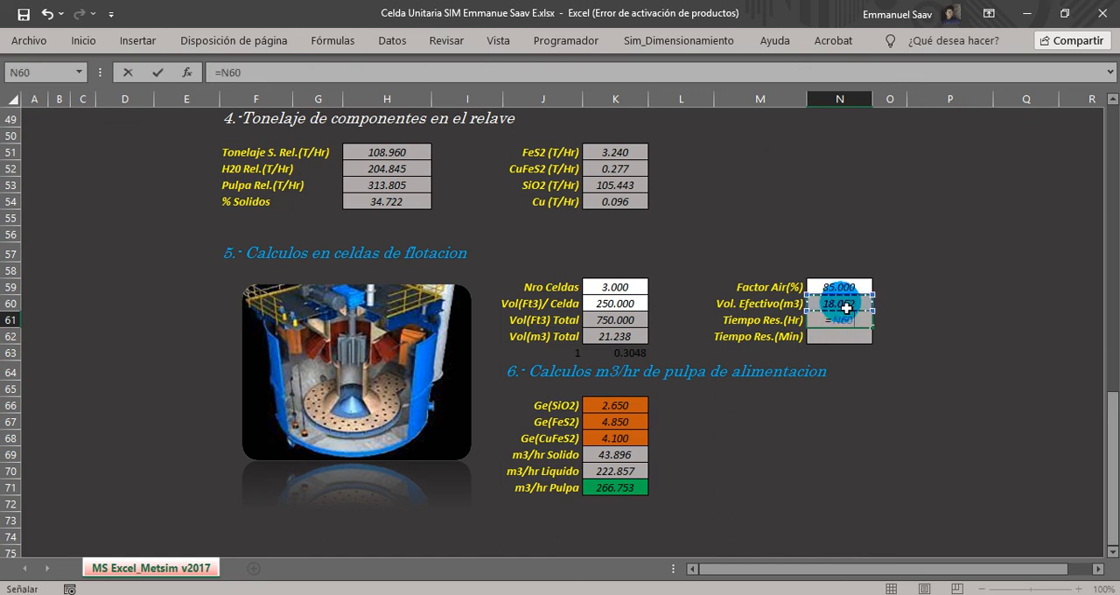
click(620, 493)
key(Return)
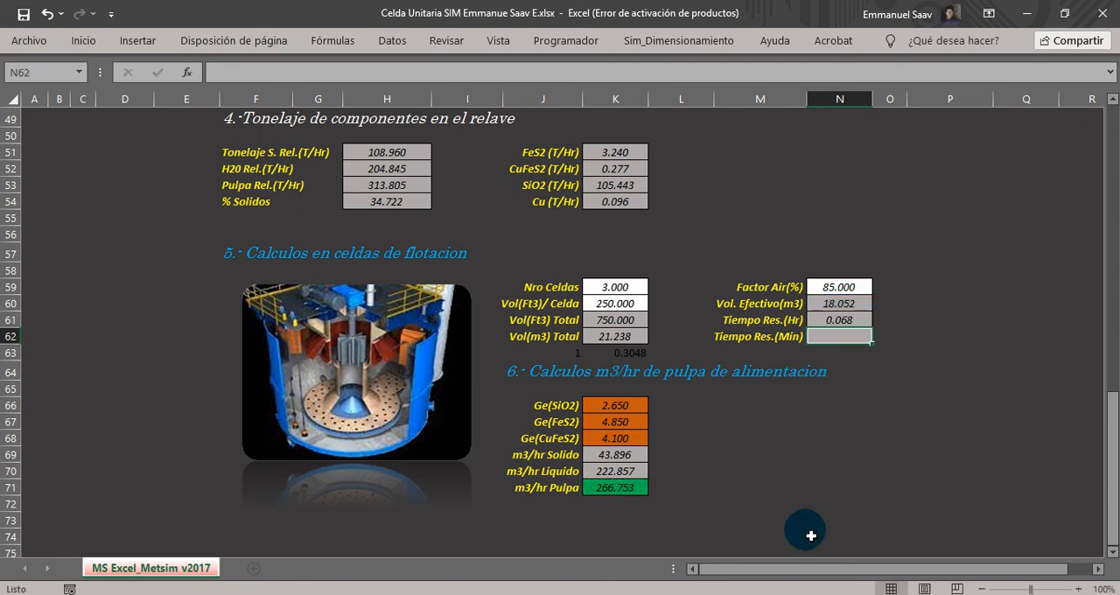
click(734, 324)
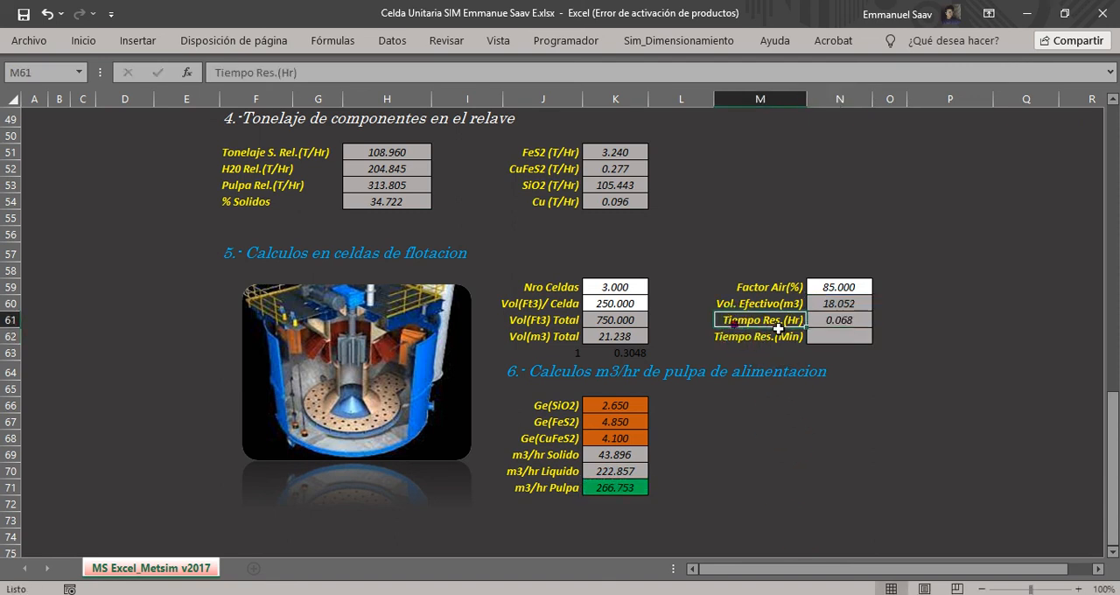
click(831, 320)
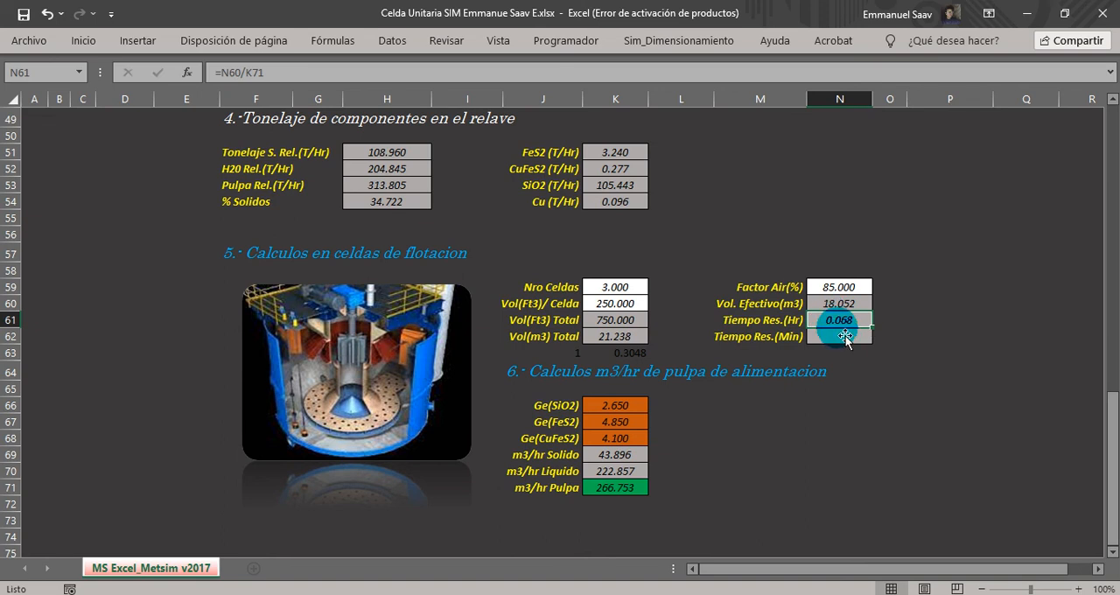
Calculate the residence time in minutes in N62 by converting the hours value, with =N61*60.
click(838, 340)
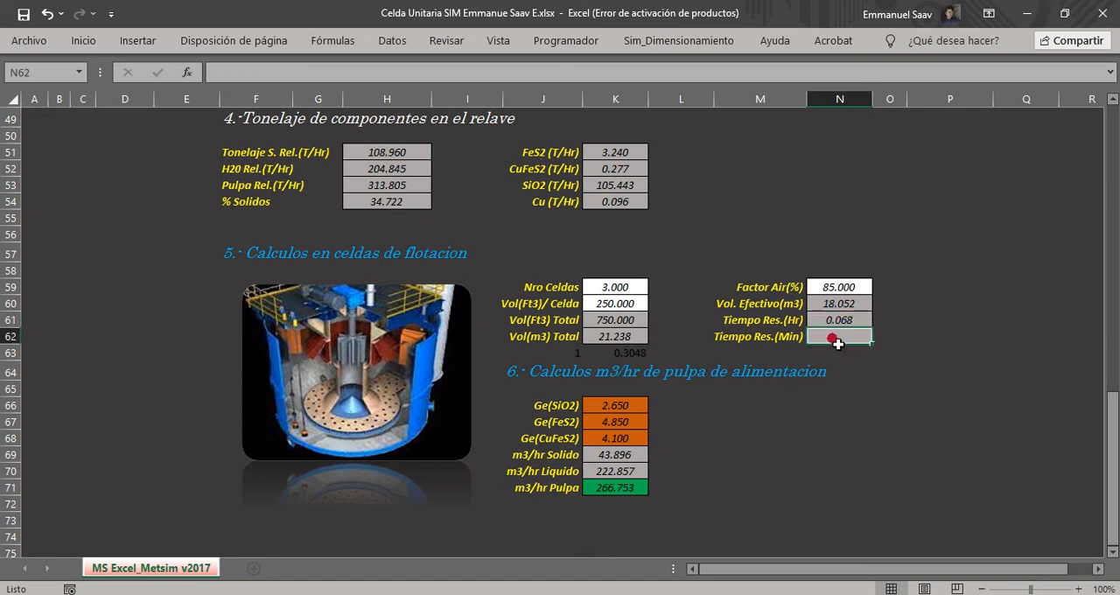
text(=)
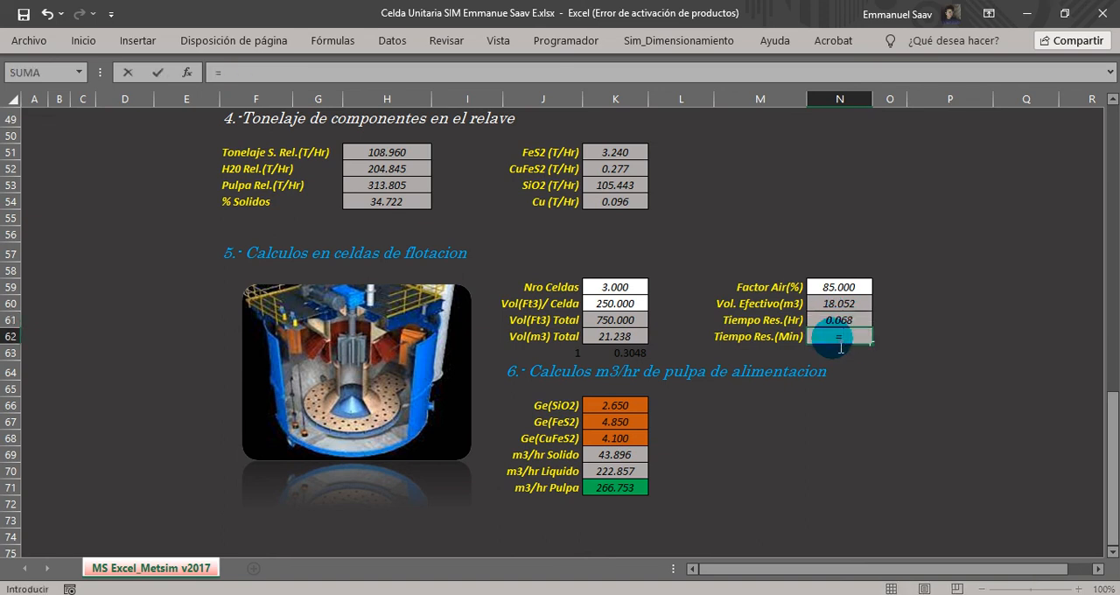
click(836, 325)
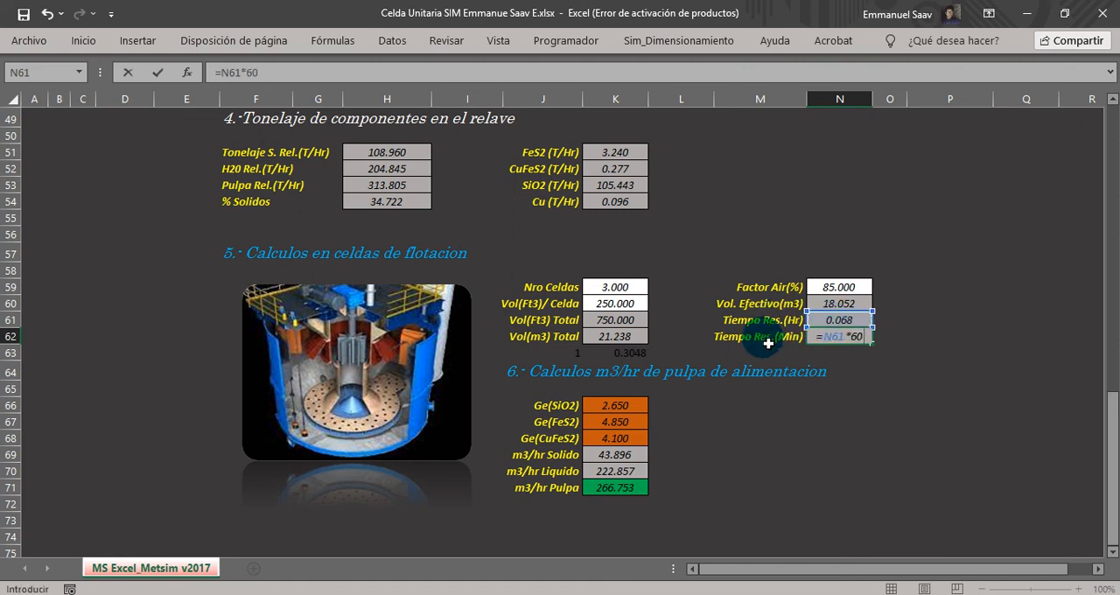
key(Return)
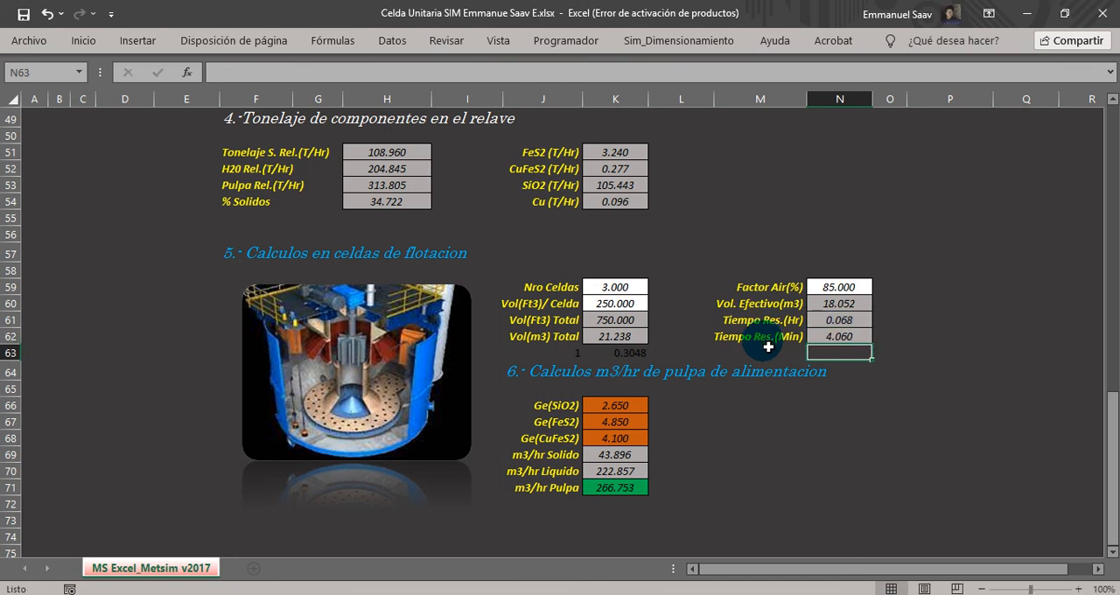
click(822, 337)
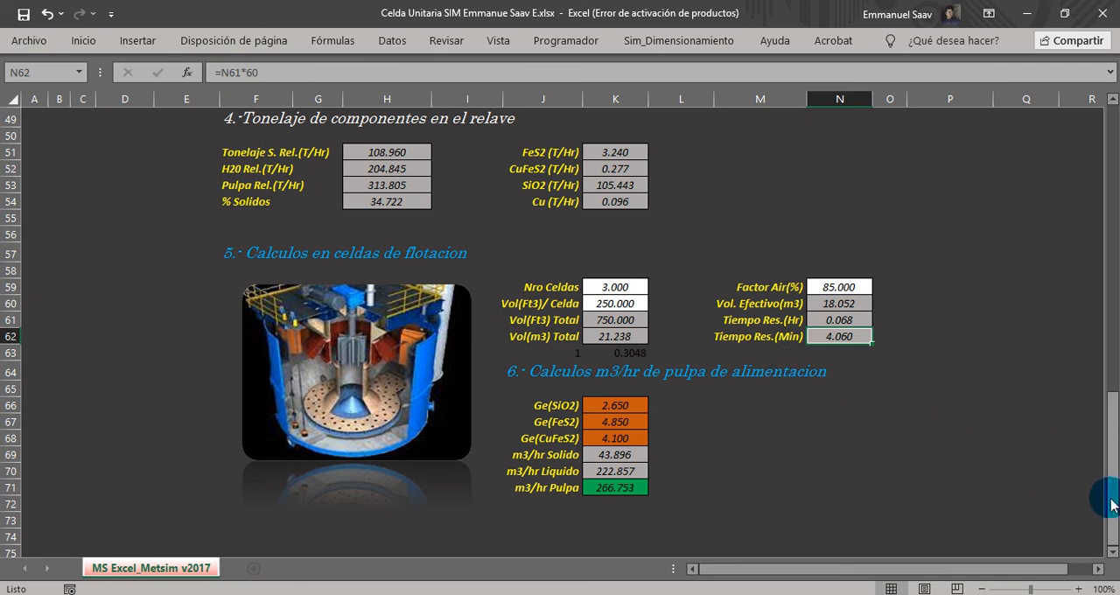
Link the feed Ton/hr Liq. in F8 to the calculated value with =H30, and fill the formula down to Ton/hr Pulp. in F9.
drag(1112, 521, 1112, 236)
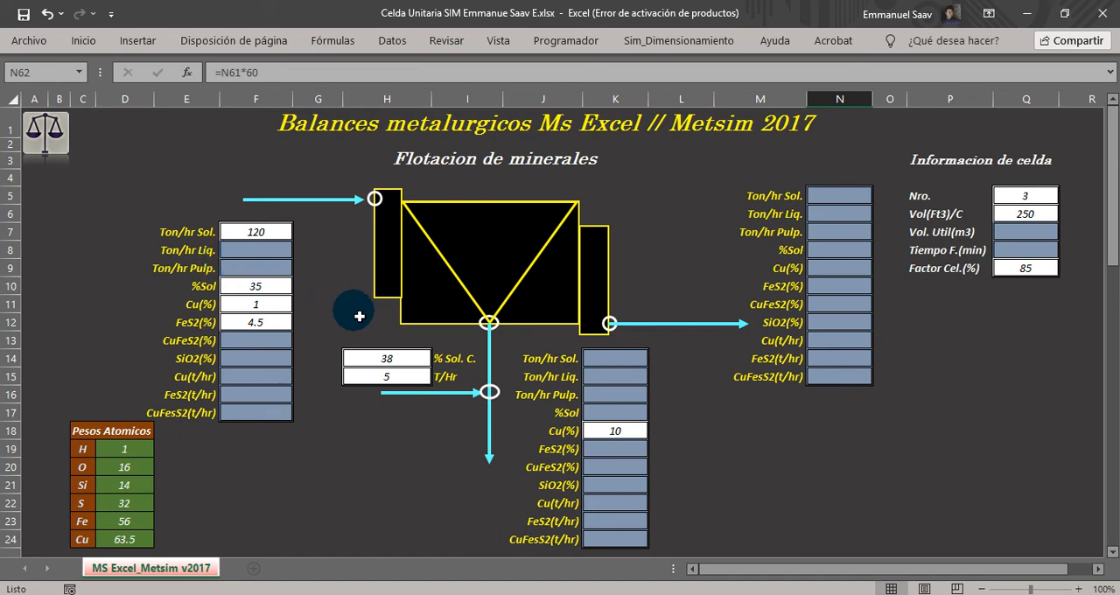
click(248, 258)
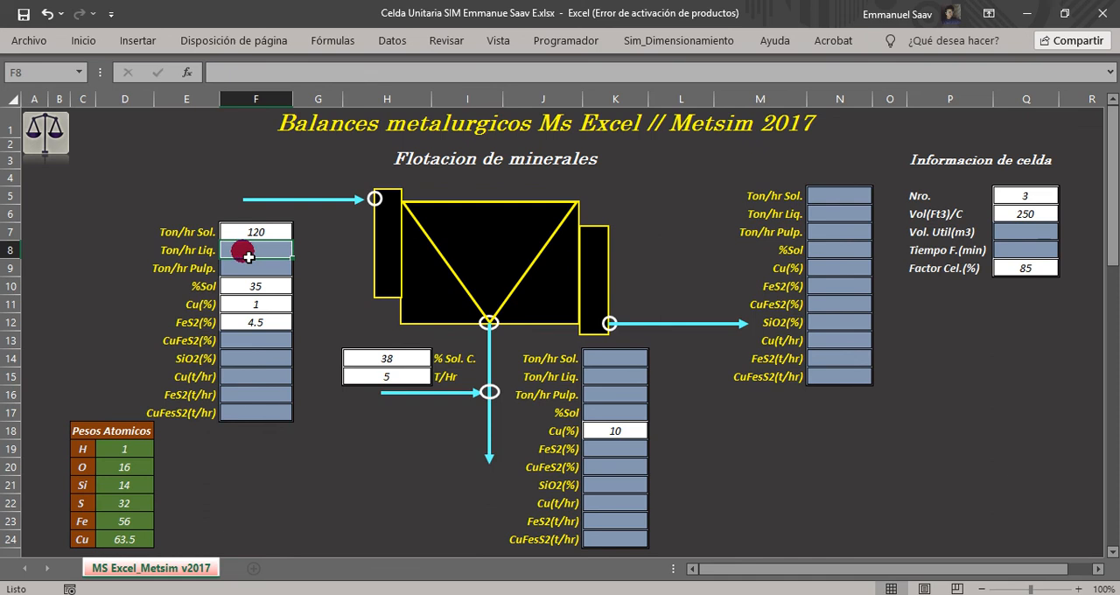
text(=)
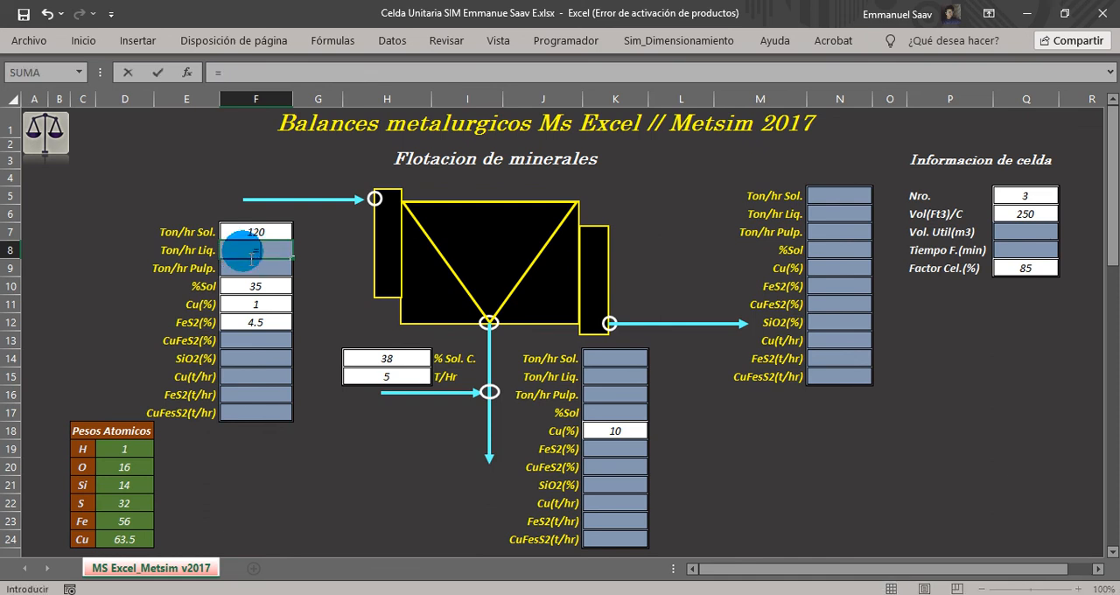
scroll(325, 323, down, 6)
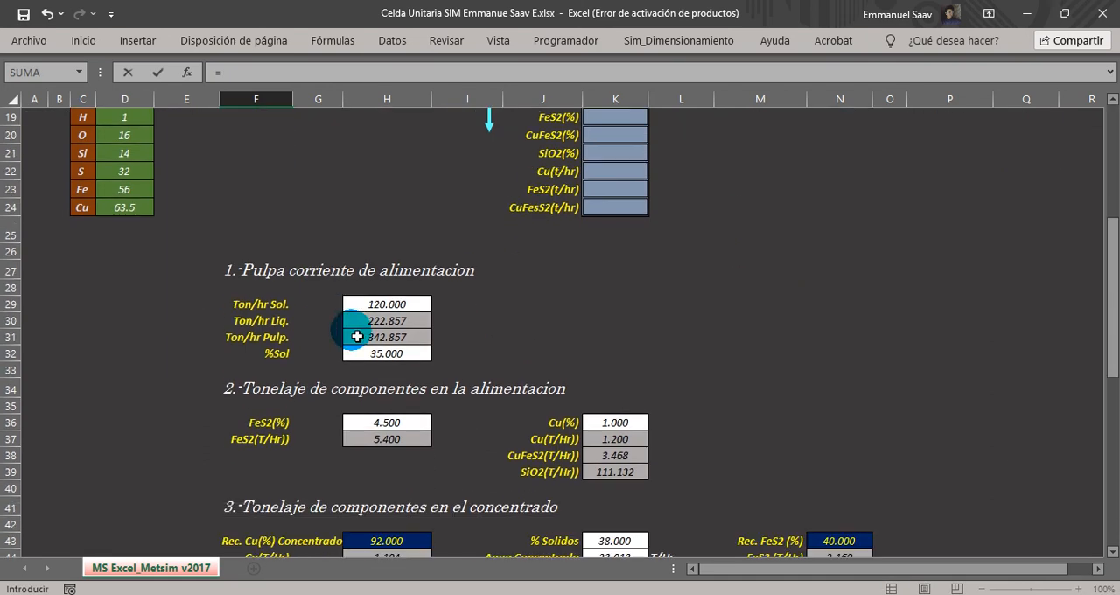
click(377, 325)
key(Return)
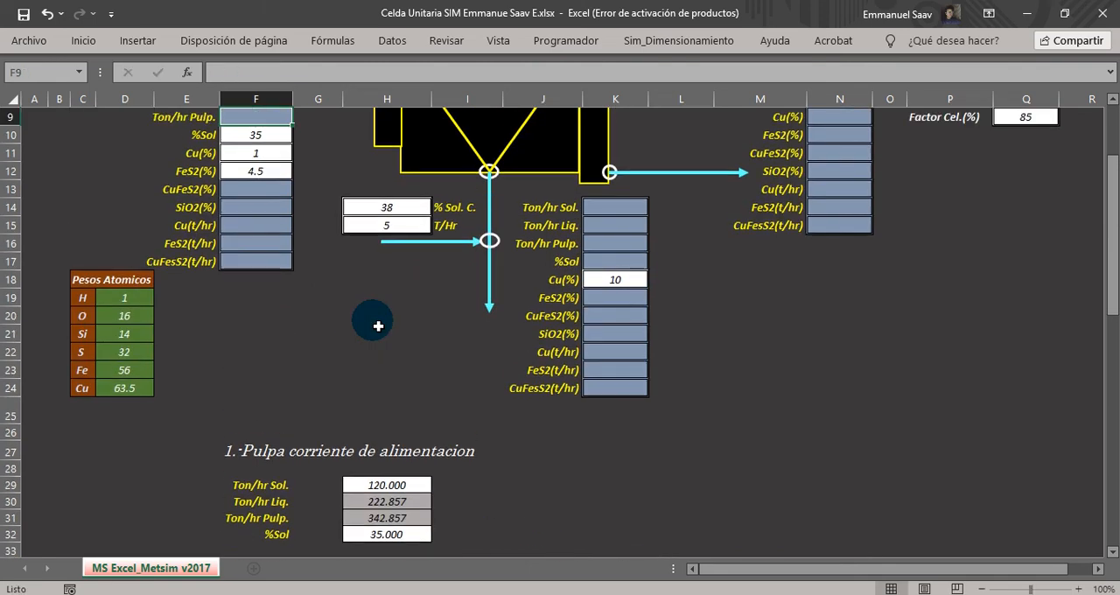
click(285, 250)
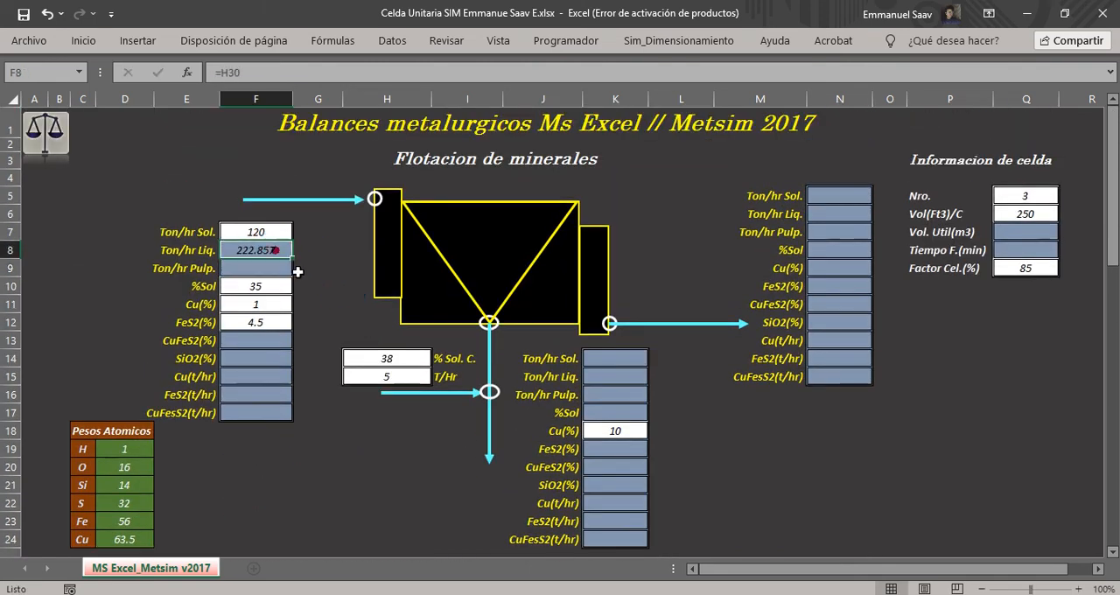
drag(301, 262, 295, 275)
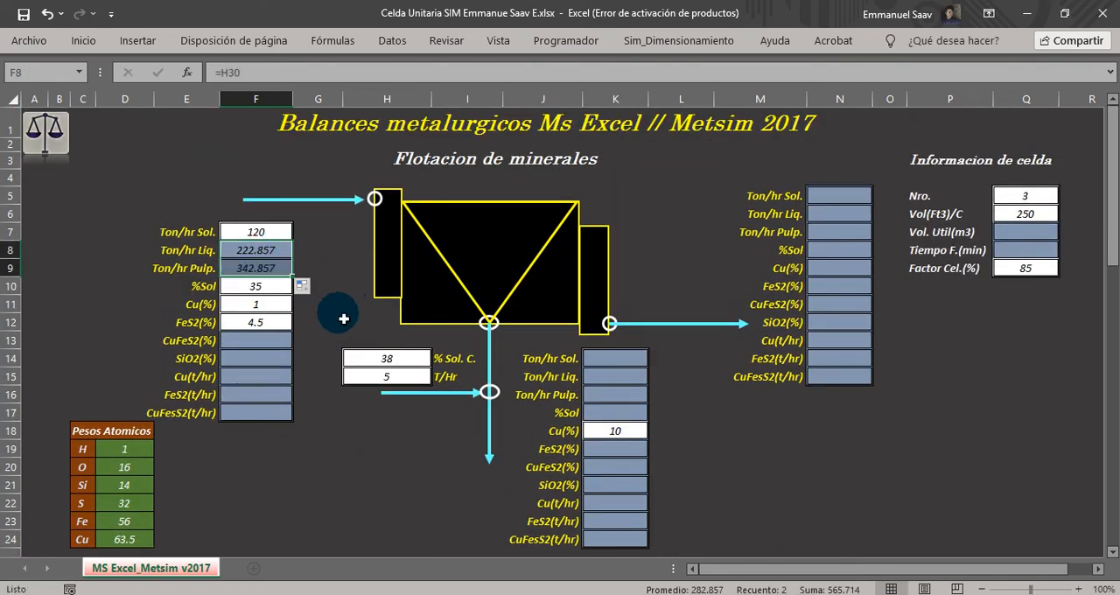
click(337, 313)
Link the feed Cu(t/hr) in F15 to the calculated copper tonnage with =K37.
click(238, 341)
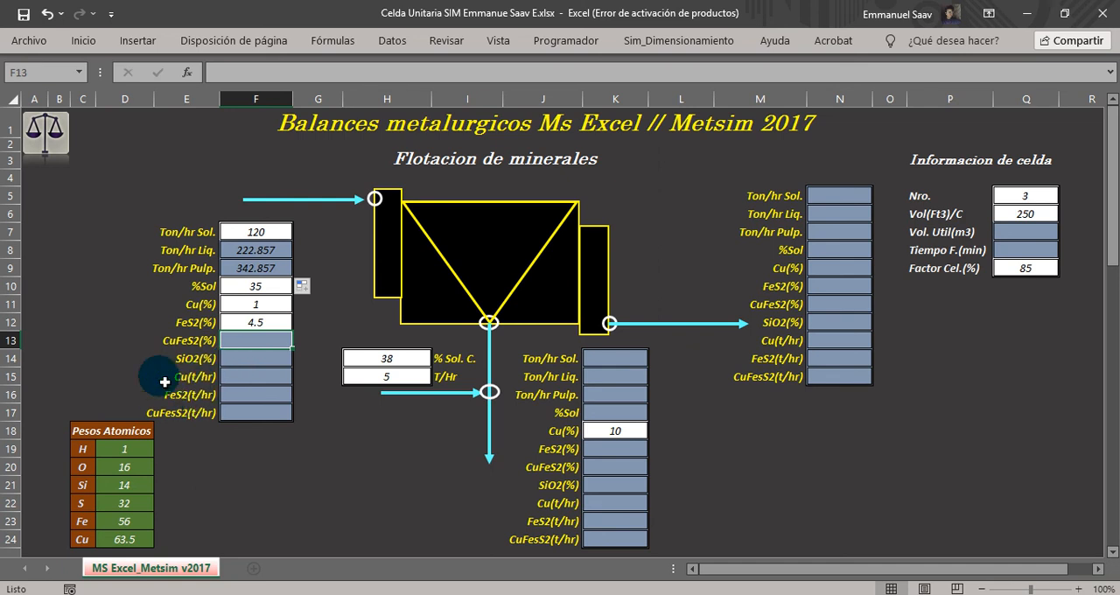
click(231, 377)
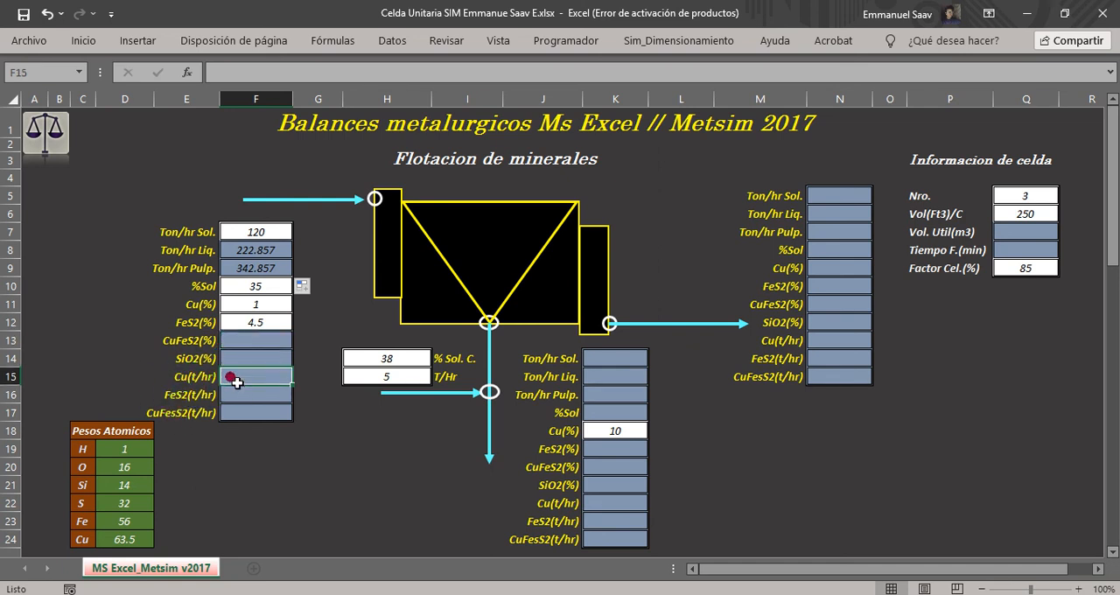
text(=)
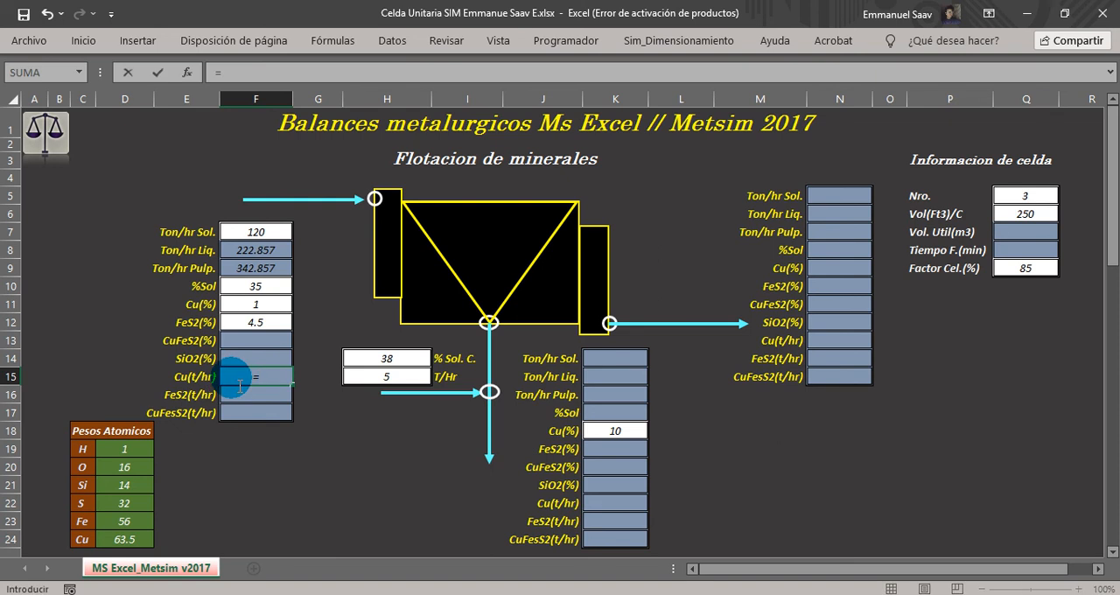
scroll(332, 424, down, 6)
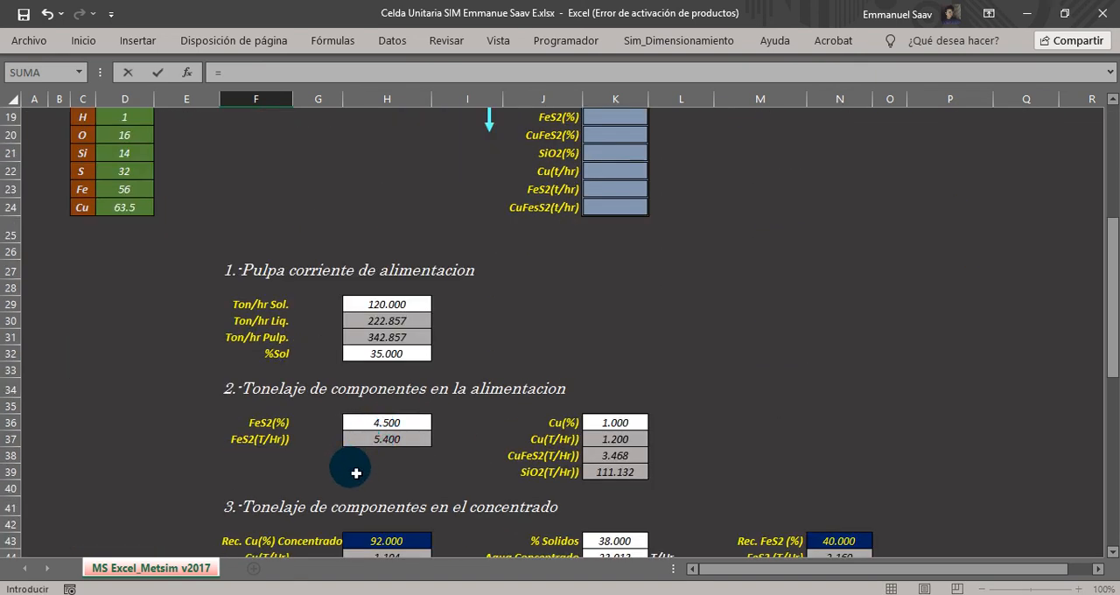
click(612, 442)
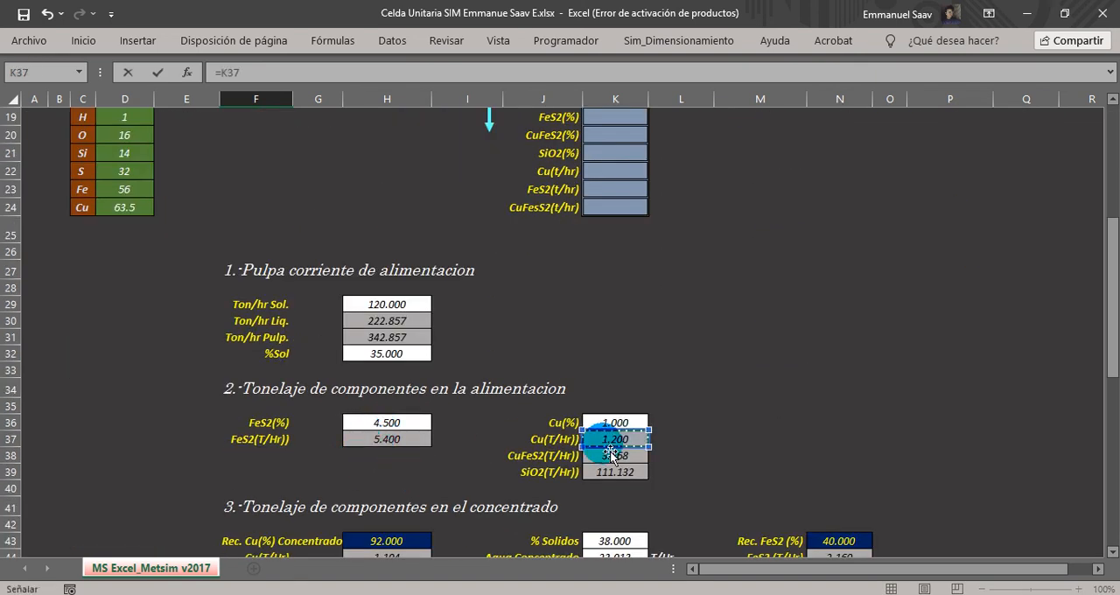
key(Return)
Link the feed FeS2(t/hr) in F16 to its tonnage with =H37 and the CuFeS2(t/hr) in F17 with =K38.
text(=)
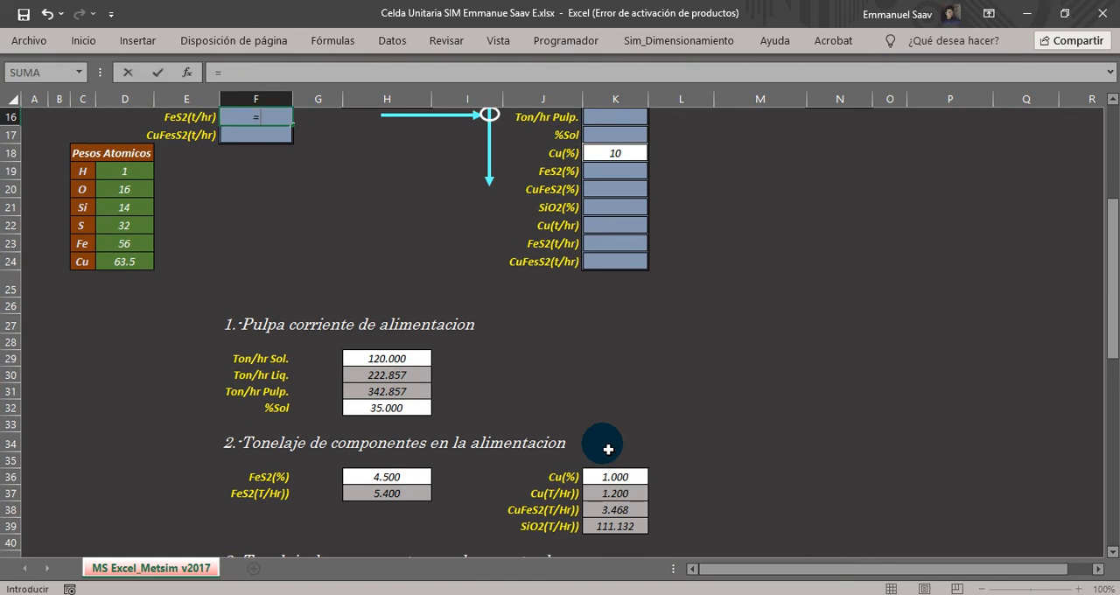
scroll(725, 465, down, 1)
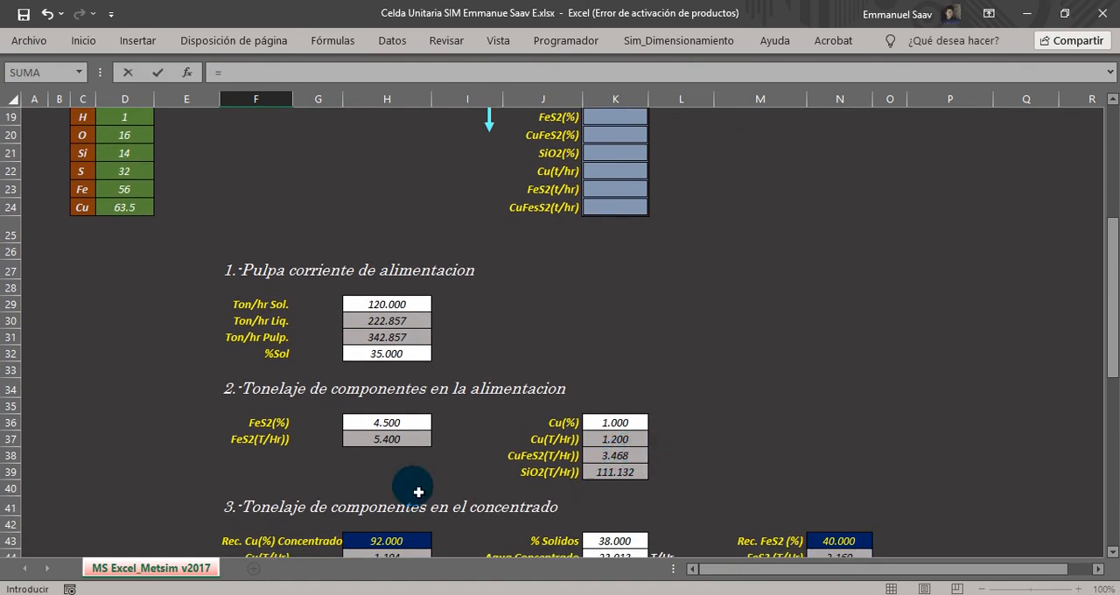
scroll(391, 445, up, 1)
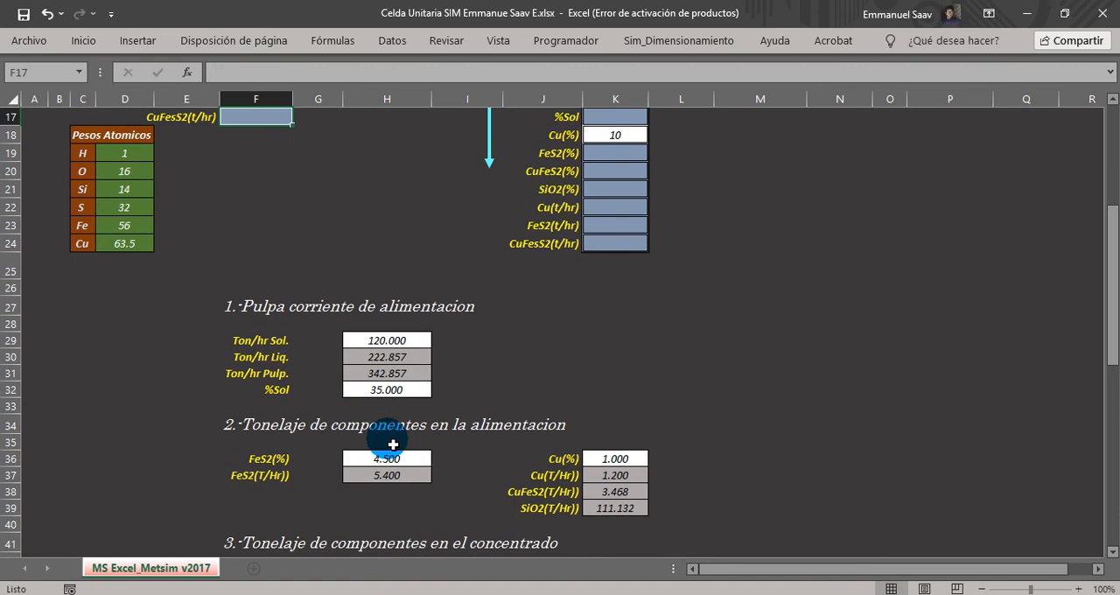
click(613, 496)
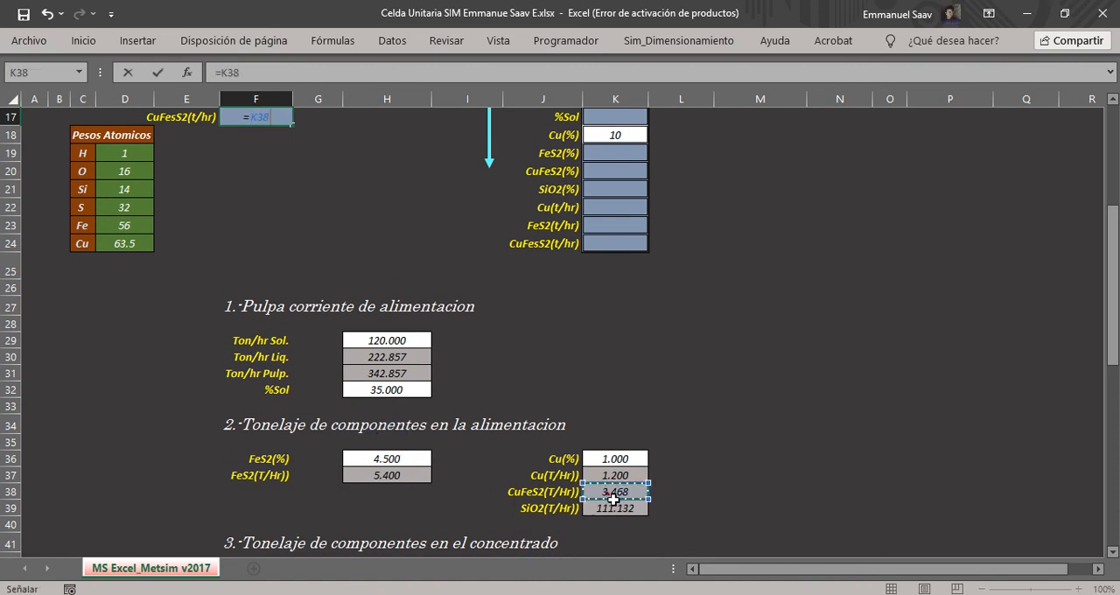
key(Return)
scroll(612, 495, up, 5)
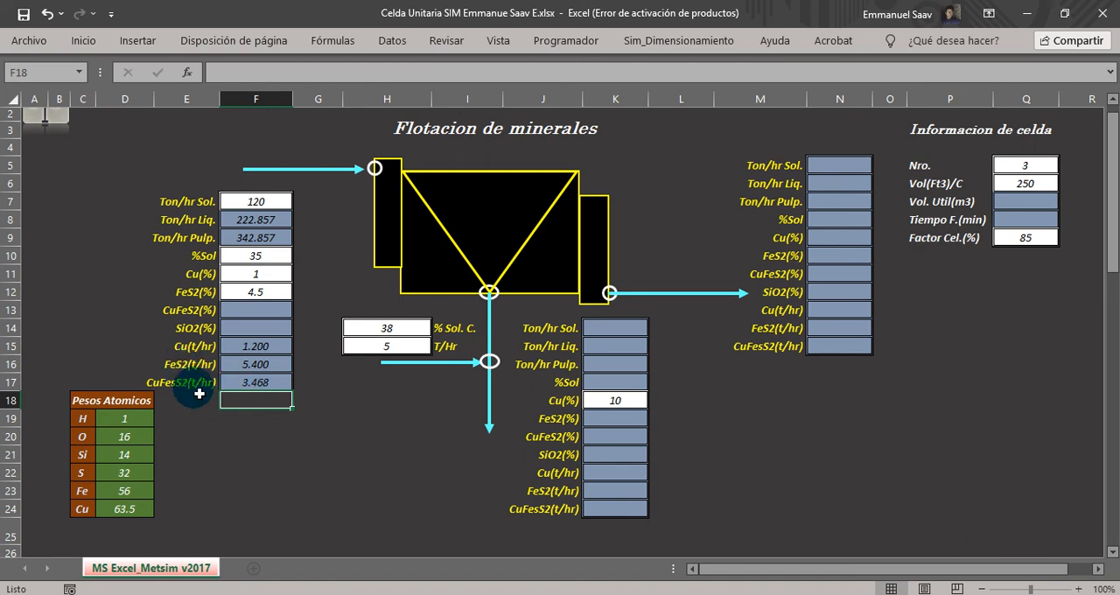
drag(253, 350, 258, 389)
click(273, 366)
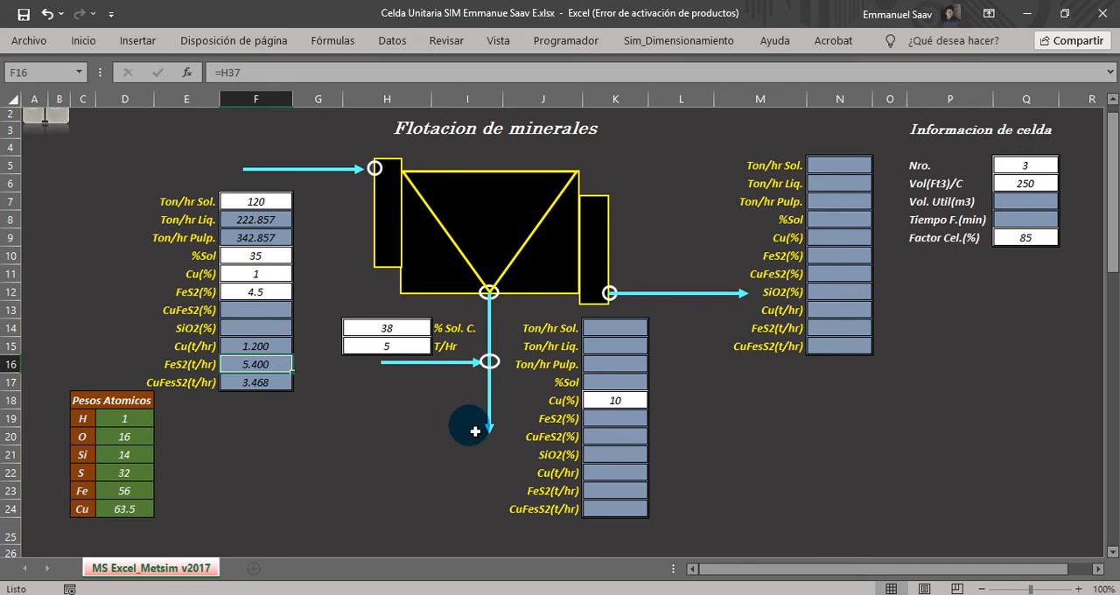
Link the concentrate Ton/hr Sol. in K14 to the calculated concentrate tonnage in H47.
click(603, 332)
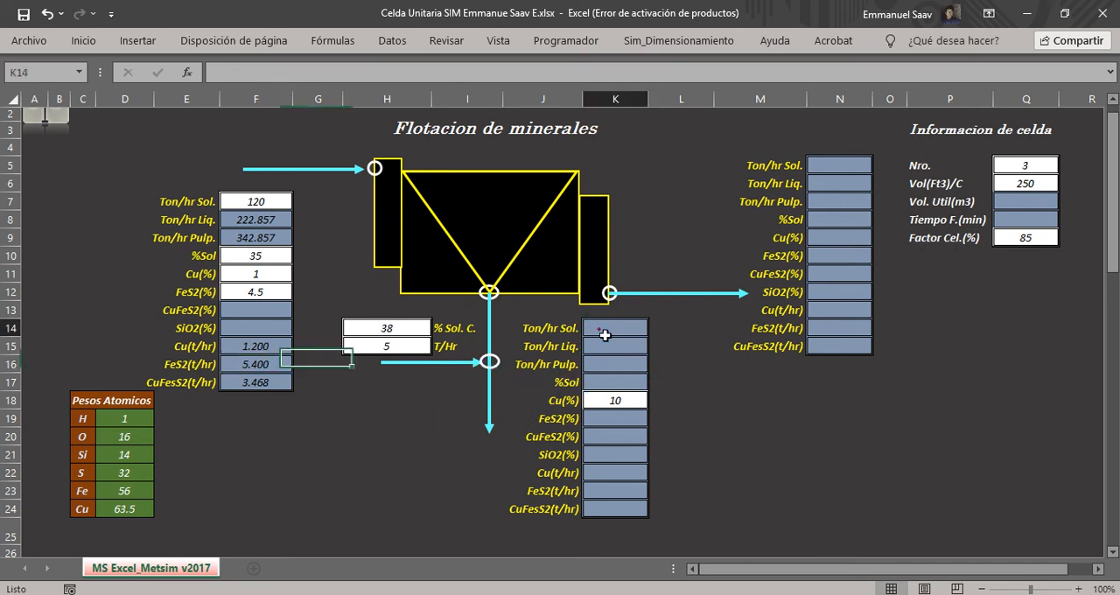
text(=)
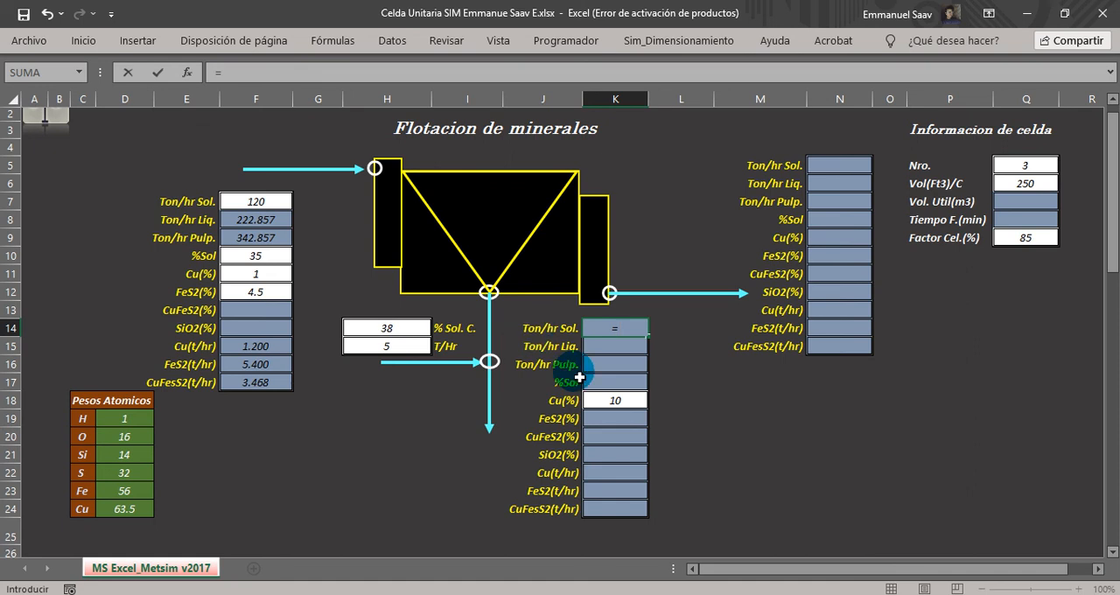
scroll(579, 378, down, 9)
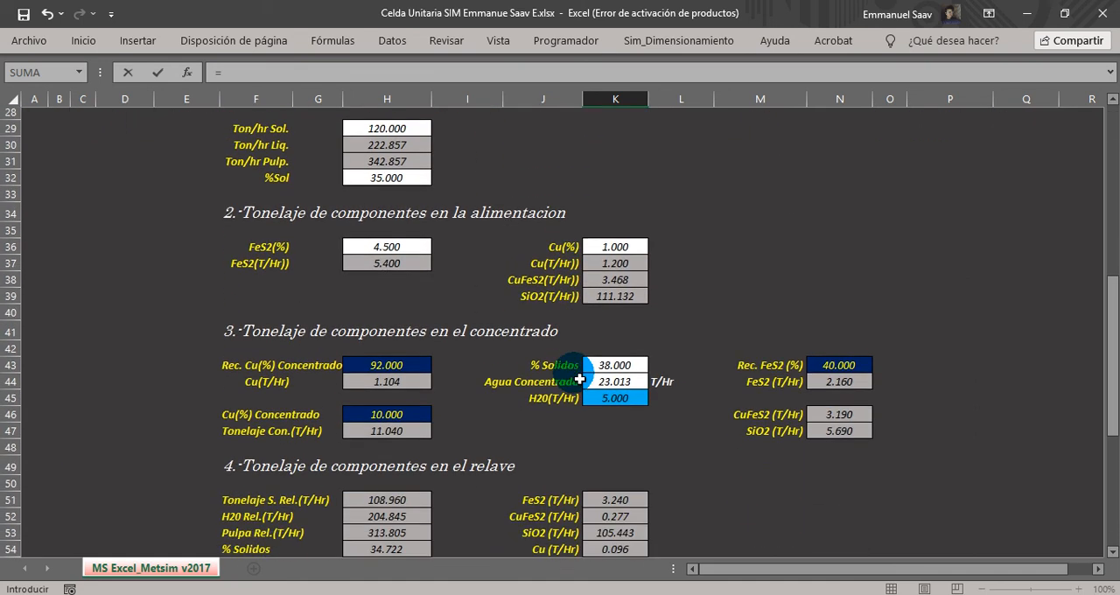
scroll(579, 378, down, 1)
click(394, 419)
key(Return)
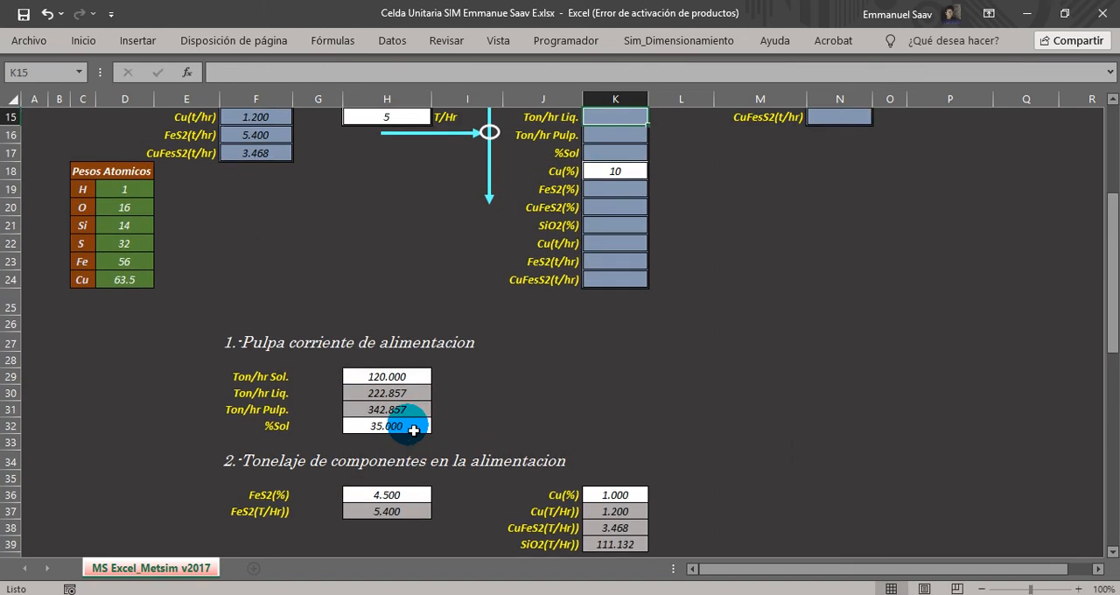
Link the concentrate Ton/hr Liq. in K15 to the concentrate water value with =K44.
text(=)
scroll(480, 495, down, 5)
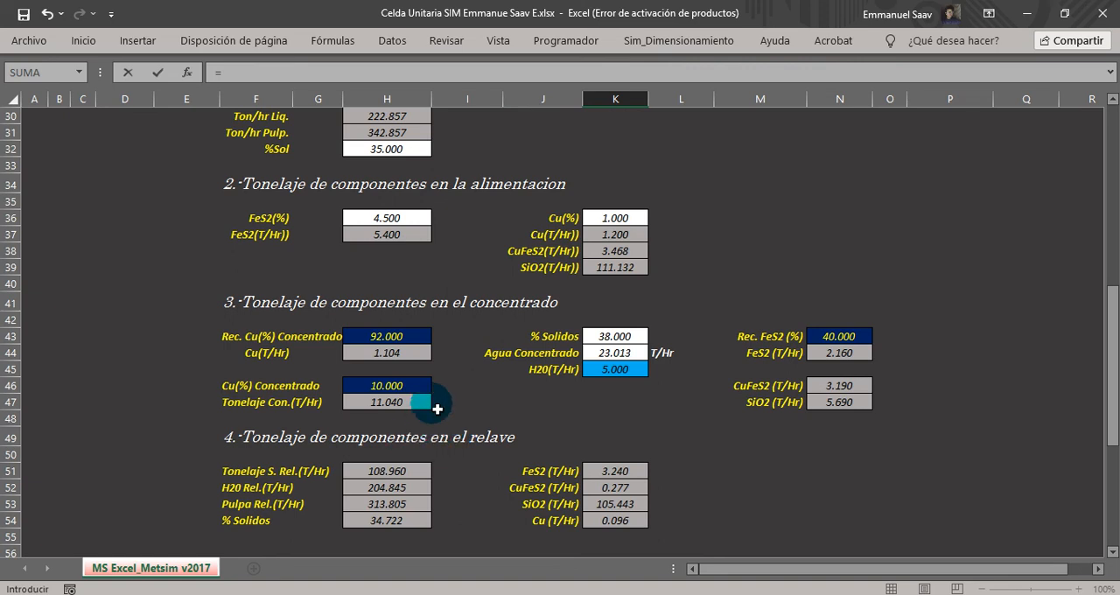
click(611, 352)
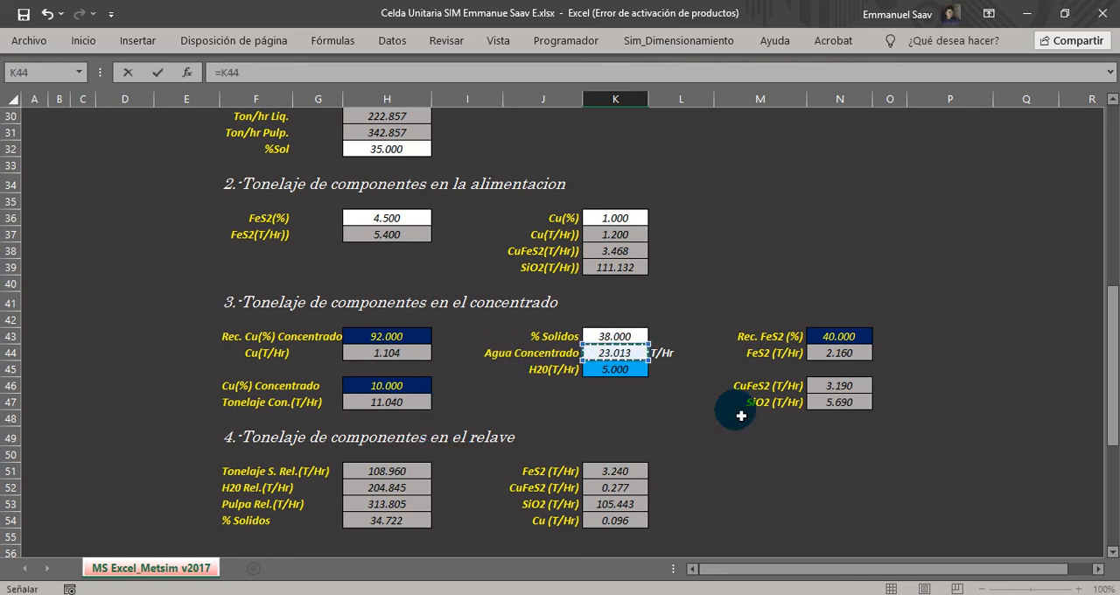
key(Return)
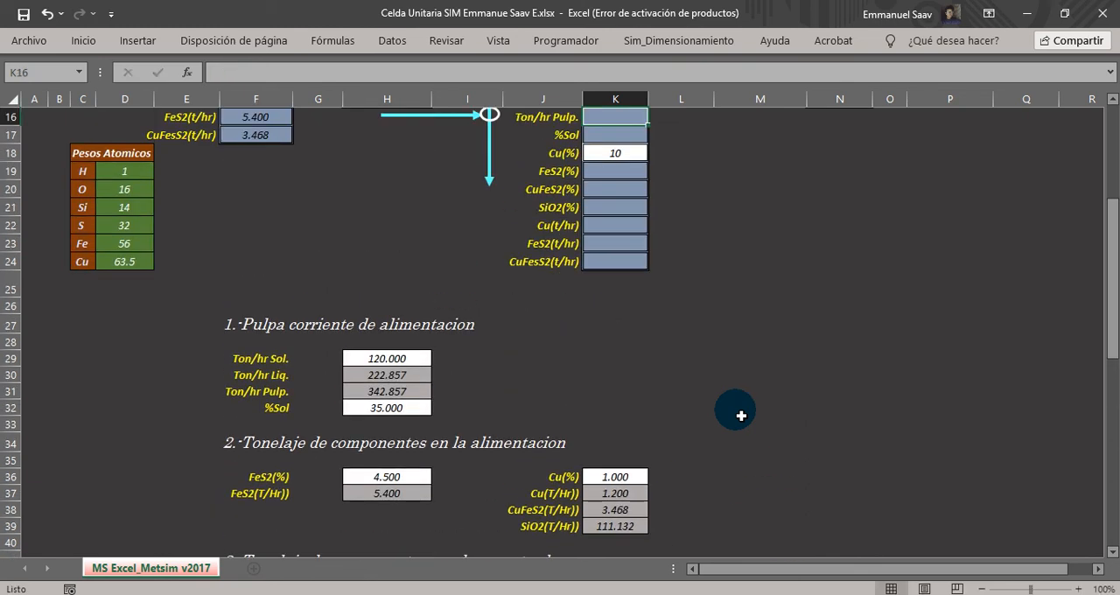
Calculate the concentrate Ton/hr Pulp. in K16 as solids plus liquid with =K14+K15.
text(=)
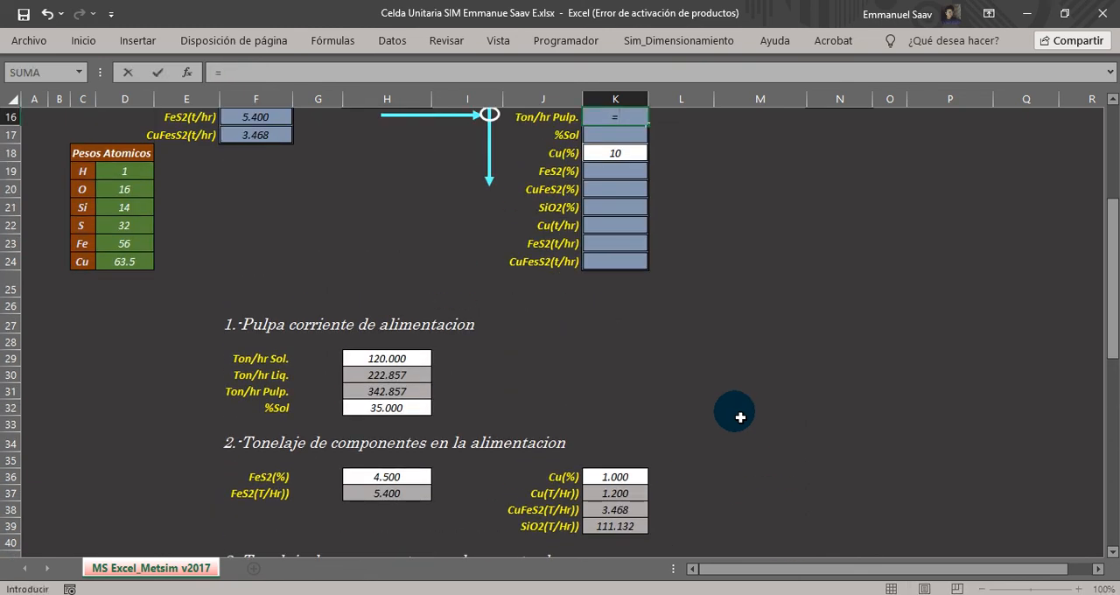
scroll(740, 417, down, 3)
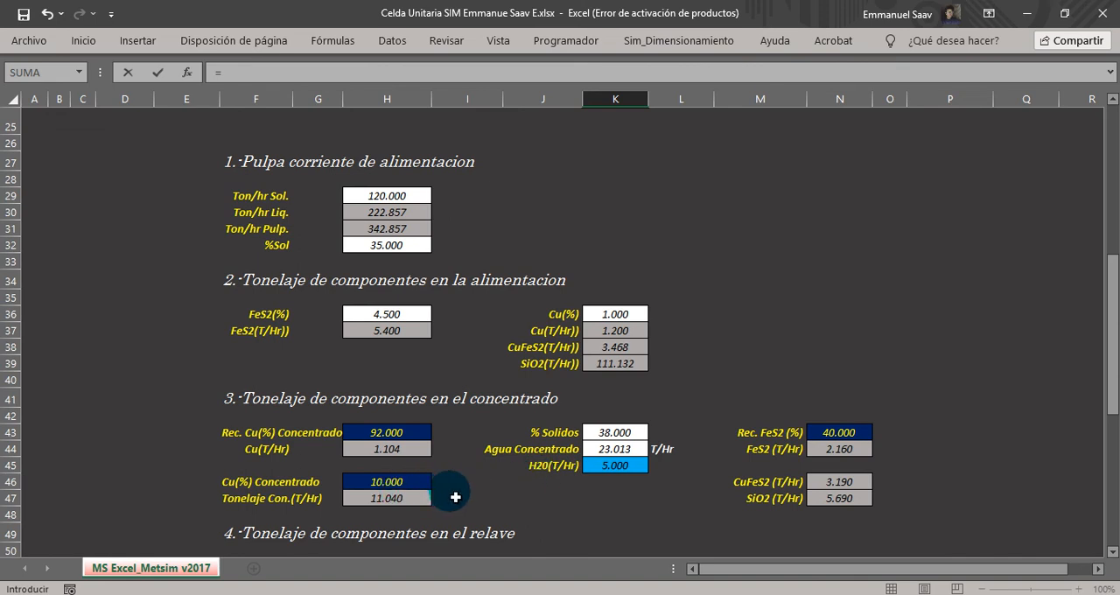
scroll(695, 437, up, 6)
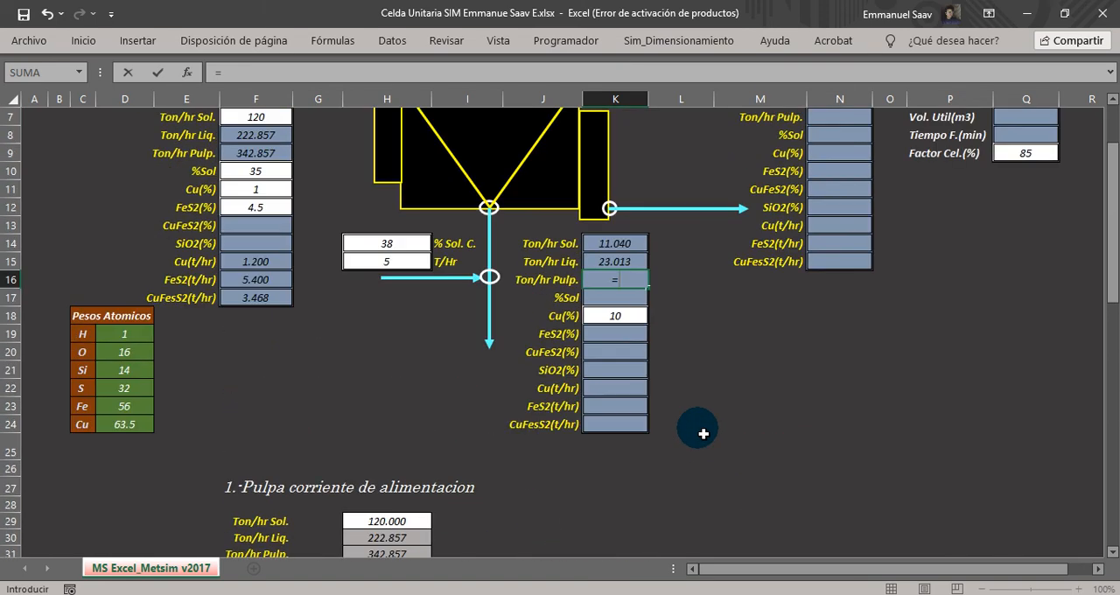
click(622, 245)
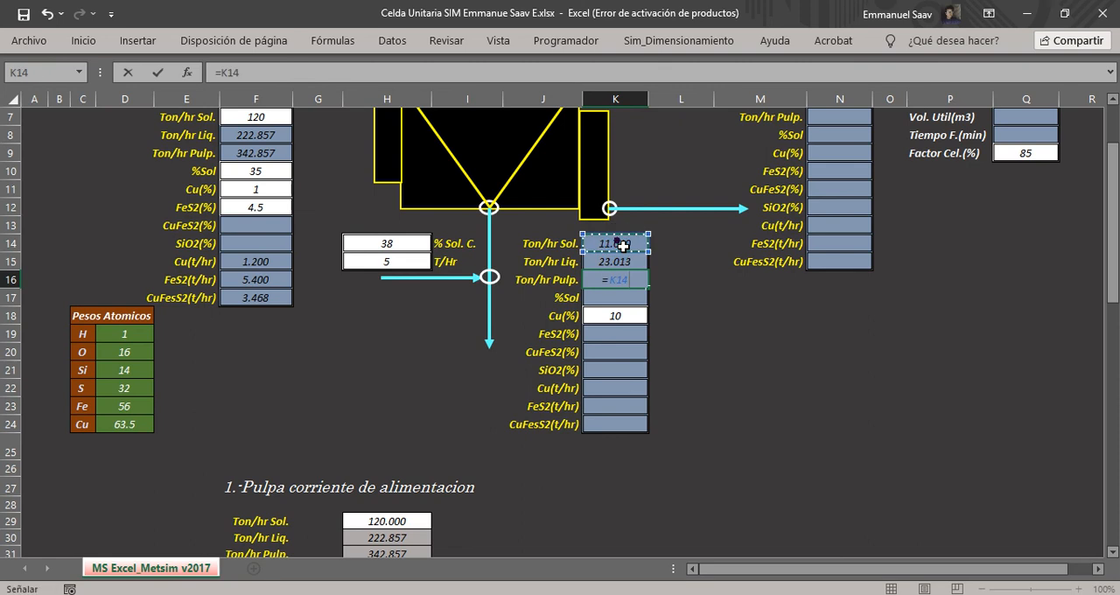
text(+)
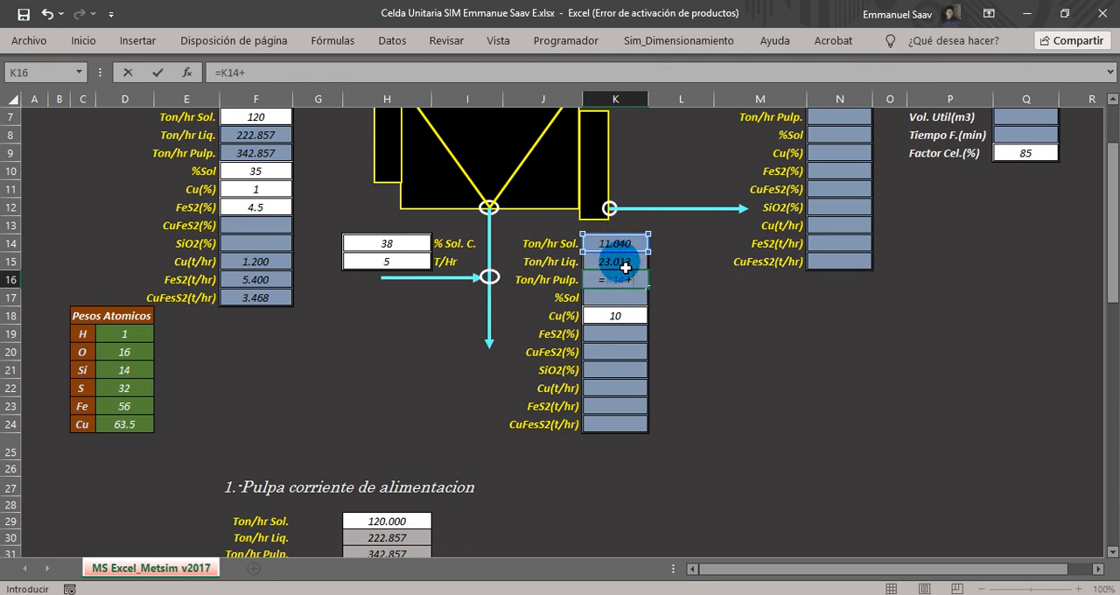
click(624, 263)
key(Return)
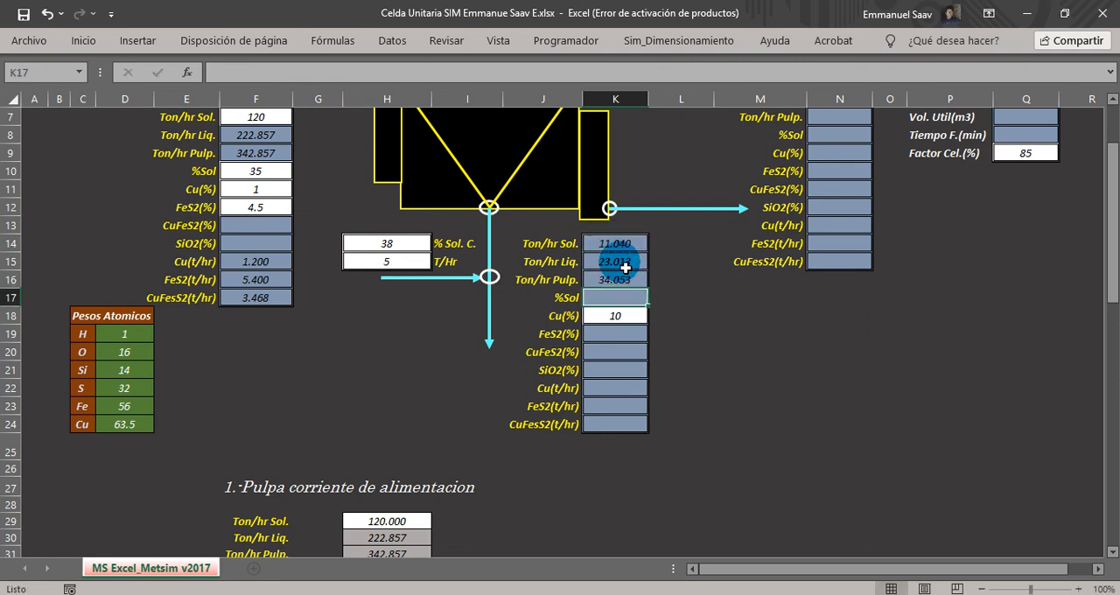
Link the concentrate %Sol in K17 to the % Solidos value with =K43.
text(=)
scroll(591, 359, down, 5)
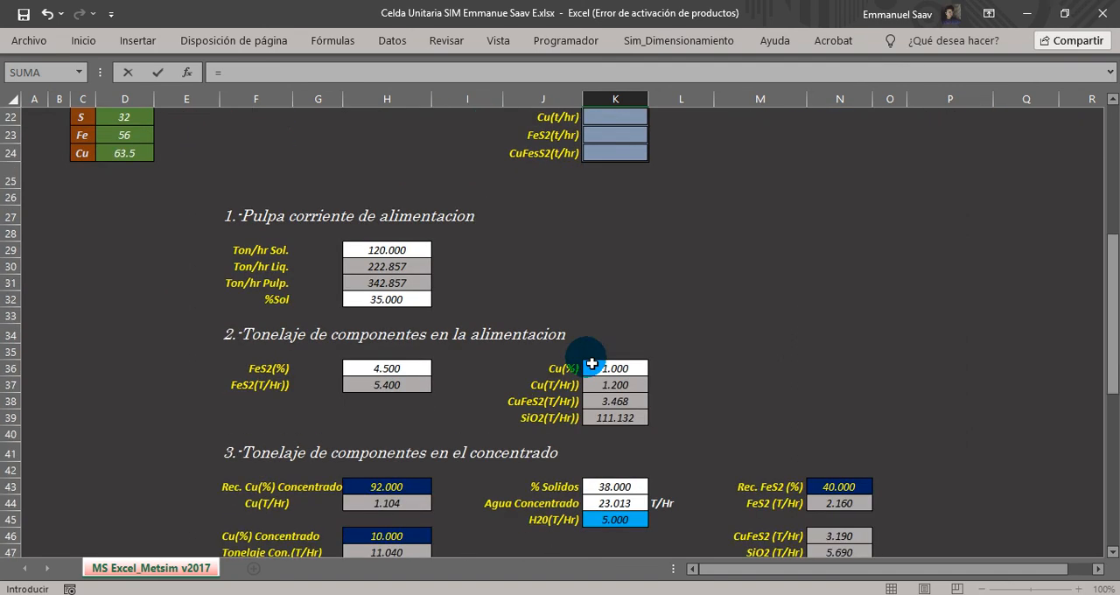
scroll(591, 363, down, 3)
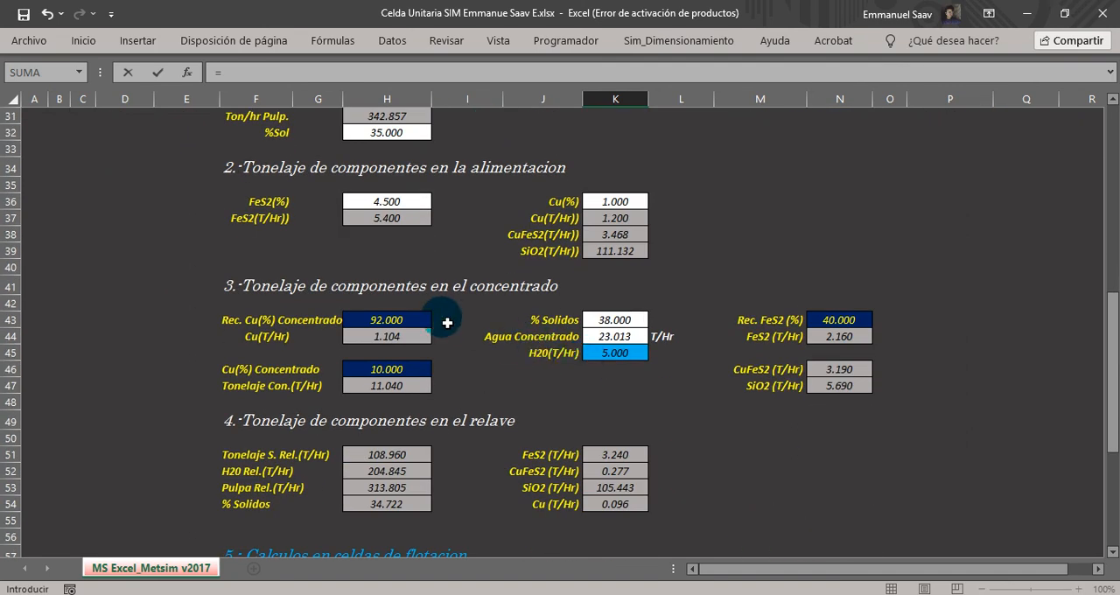
click(616, 326)
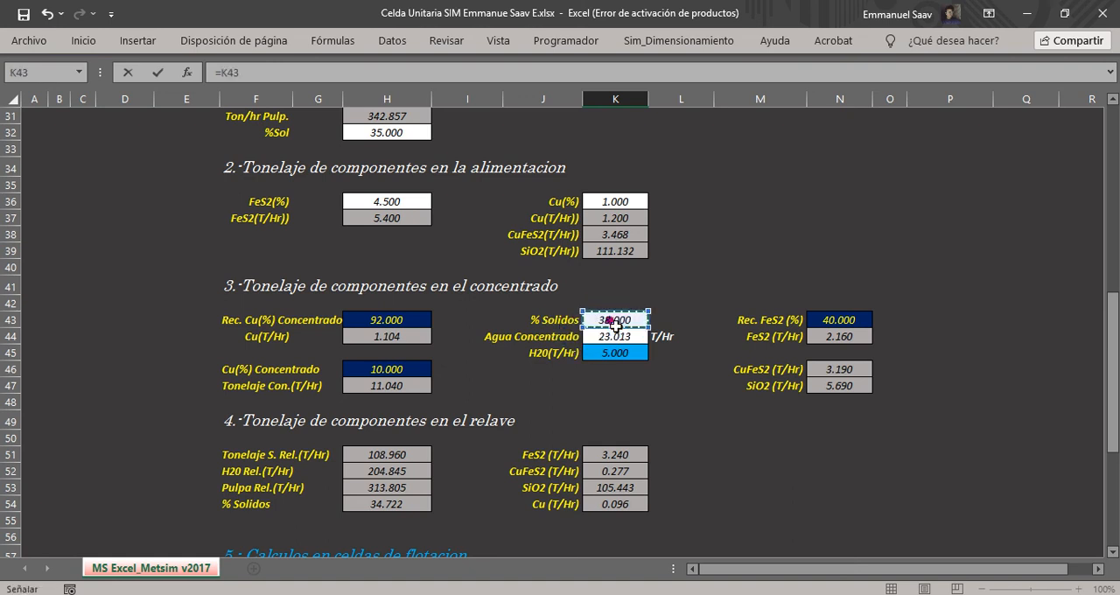
key(Return)
scroll(615, 325, up, 5)
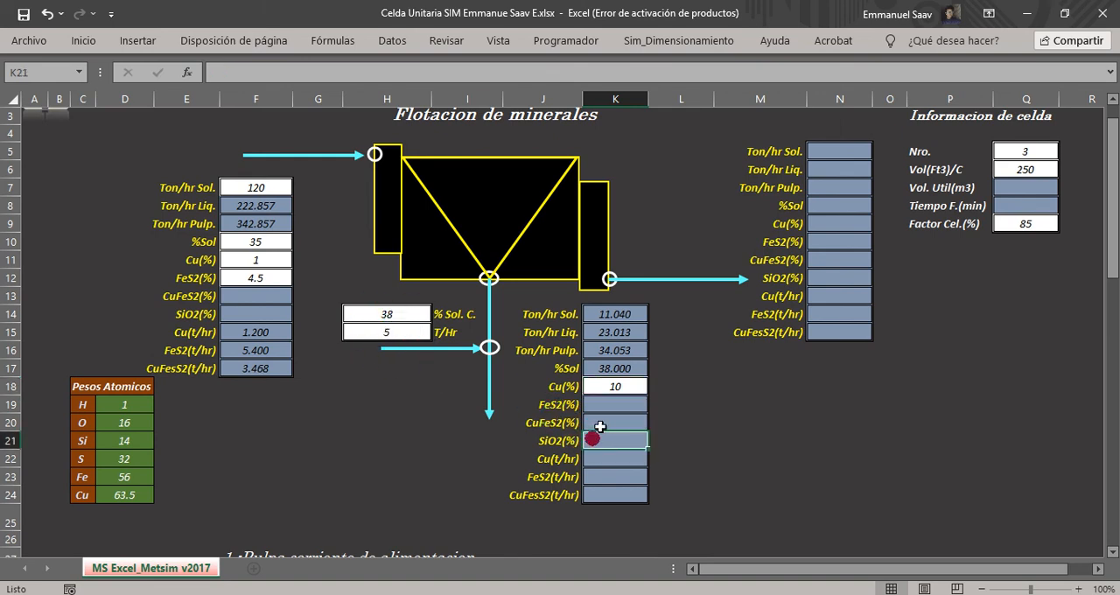
Link the concentrate Cu(t/hr) in K22 to the calculated concentrate copper tonnage in H44.
click(567, 386)
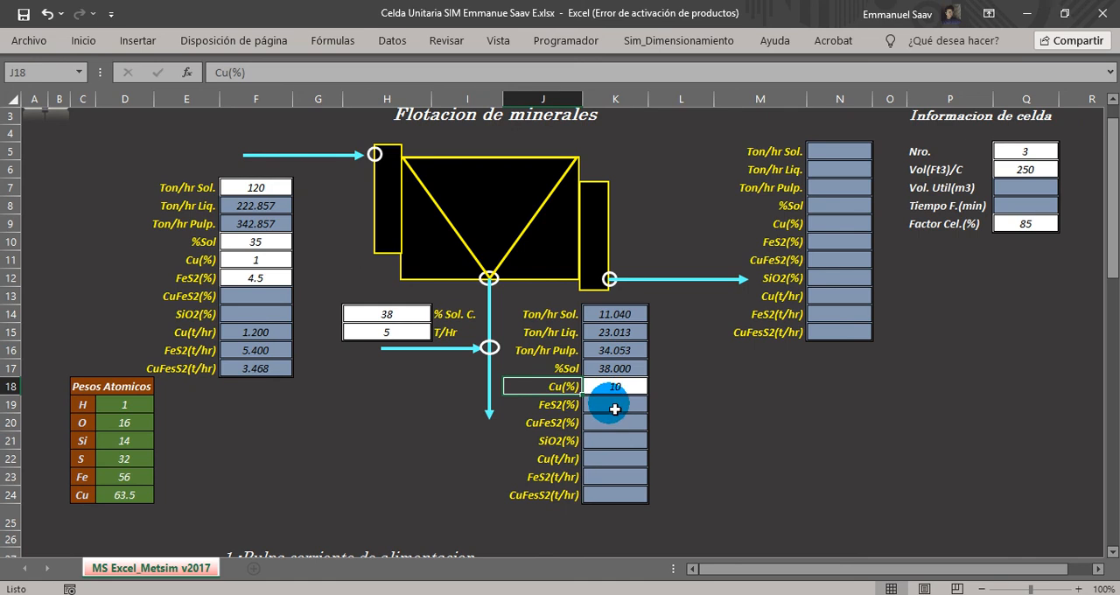
click(603, 457)
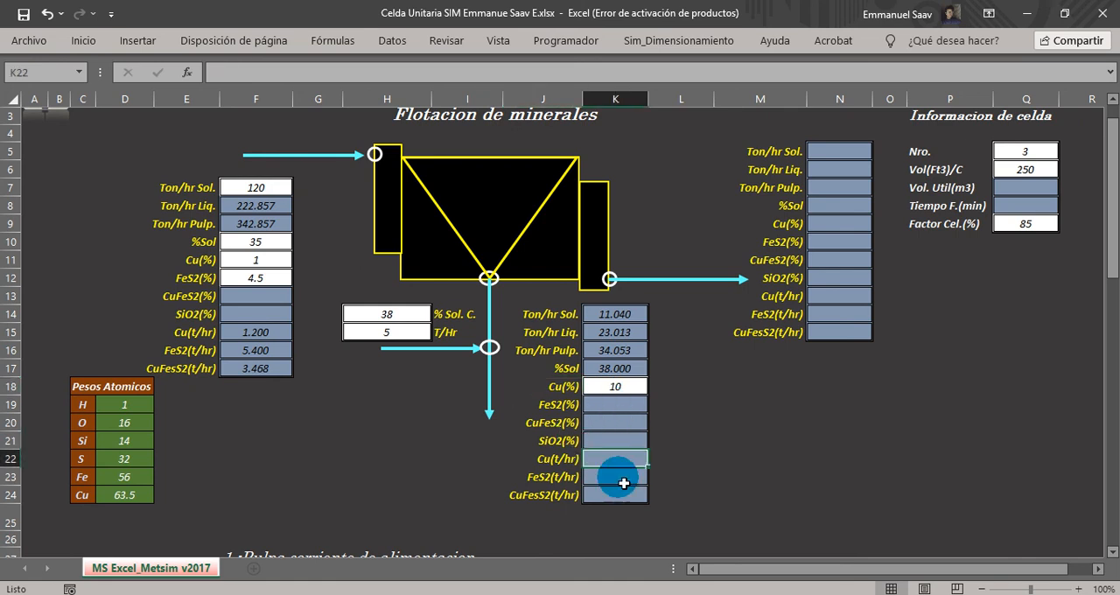
scroll(623, 482, down, 7)
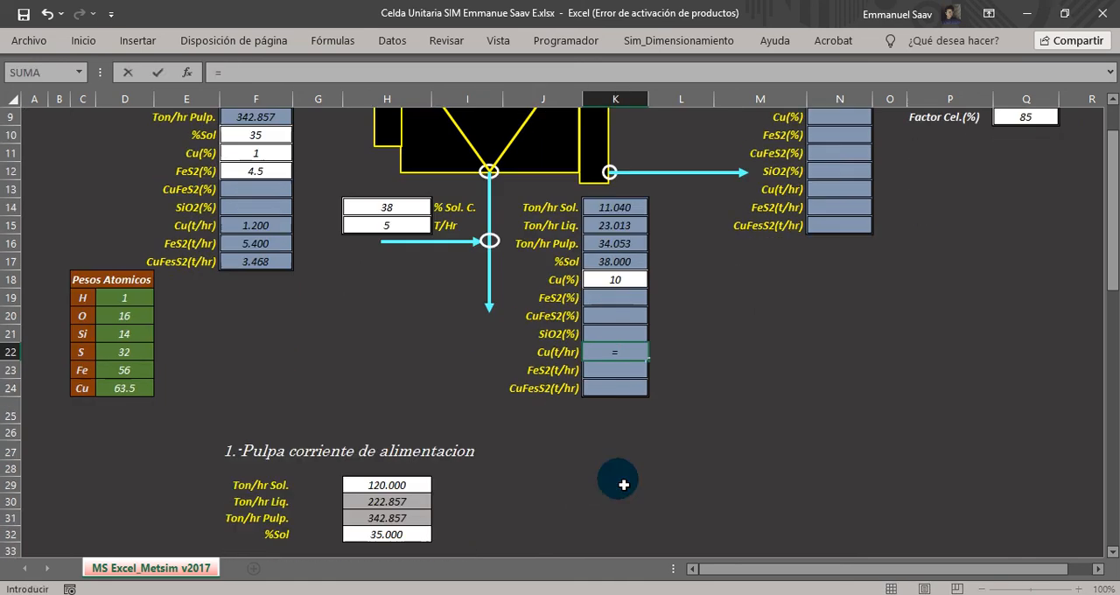
scroll(600, 472, down, 1)
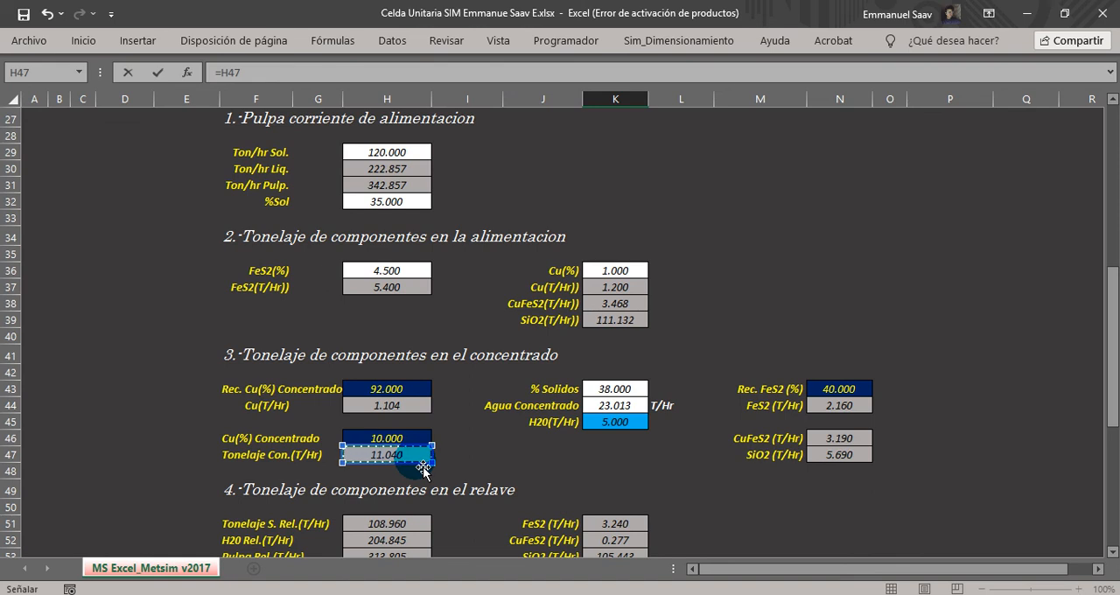
click(384, 389)
key(Escape)
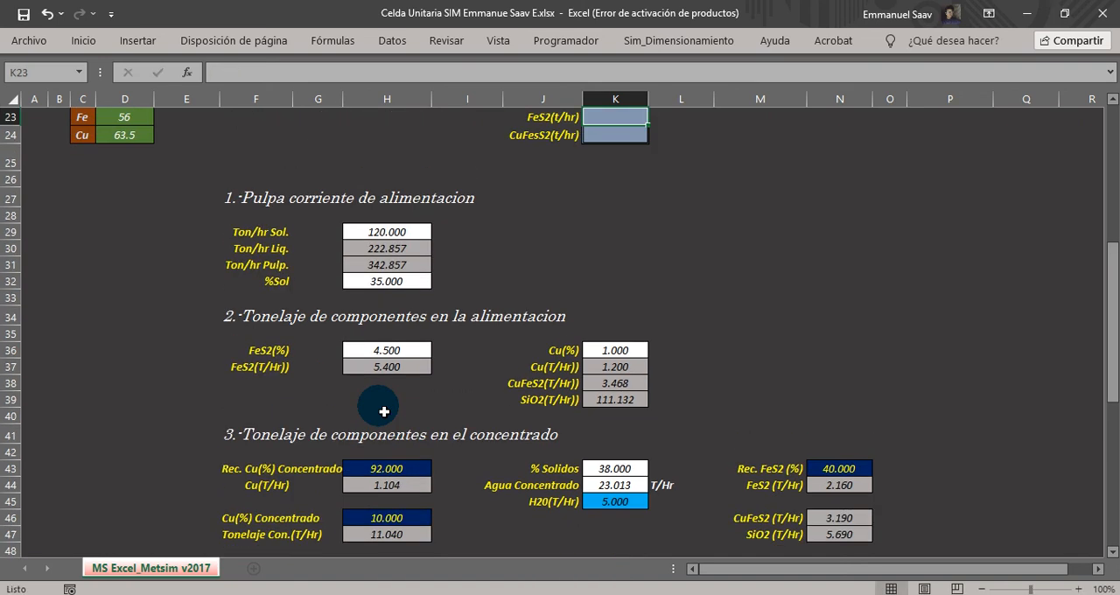
Link the concentrate FeS2(t/hr) in K23 to its tonnage in N44 and the CuFeS2(t/hr) in K24 to N46.
text(=)
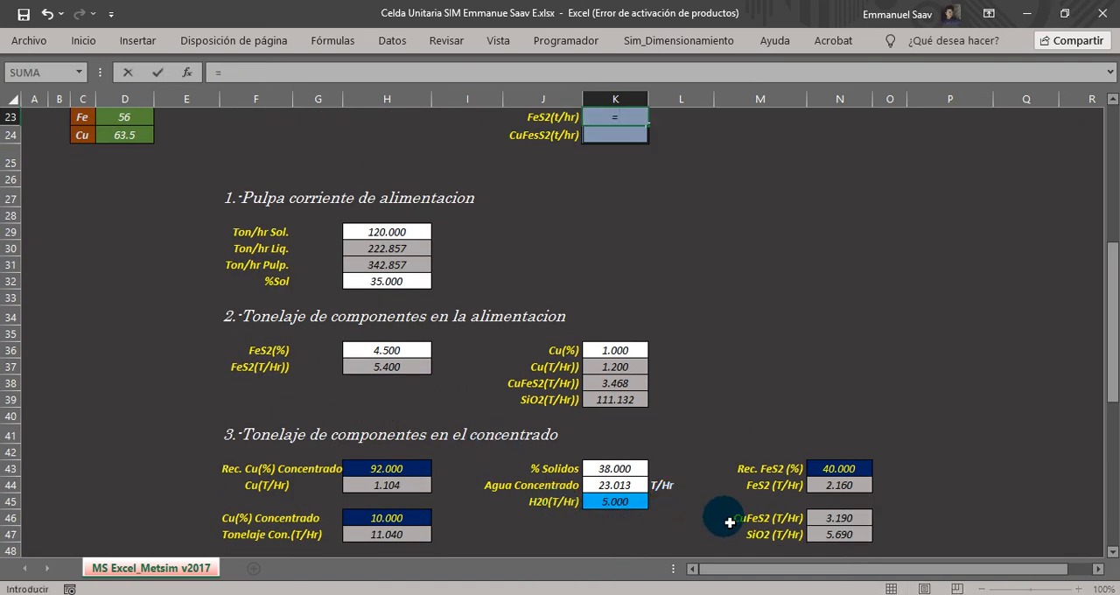
click(836, 492)
key(Return)
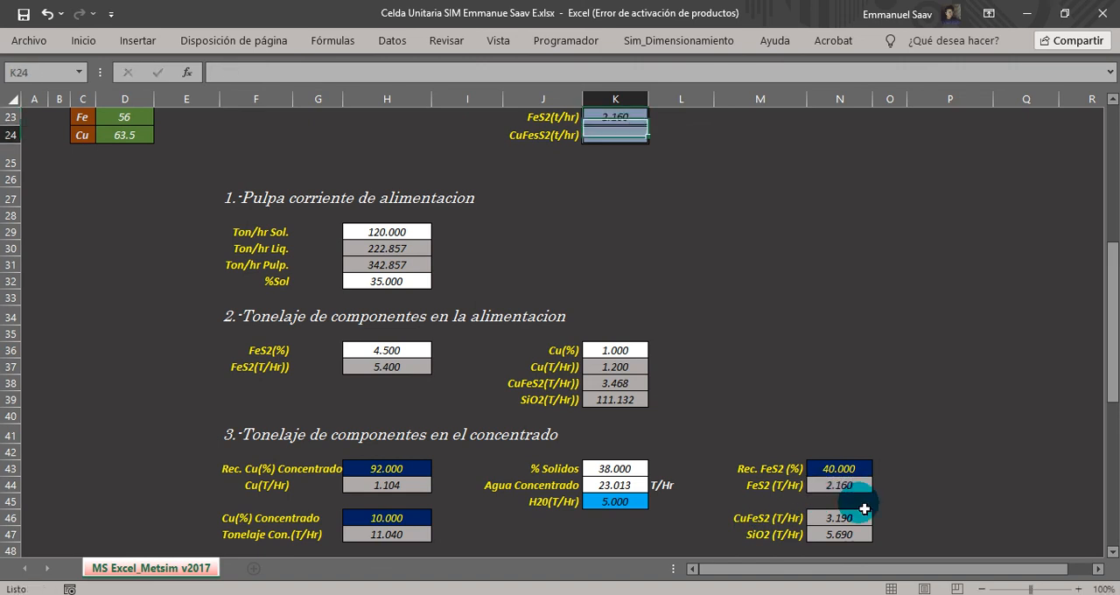
text(=)
click(865, 516)
key(Return)
scroll(950, 547, up, 6)
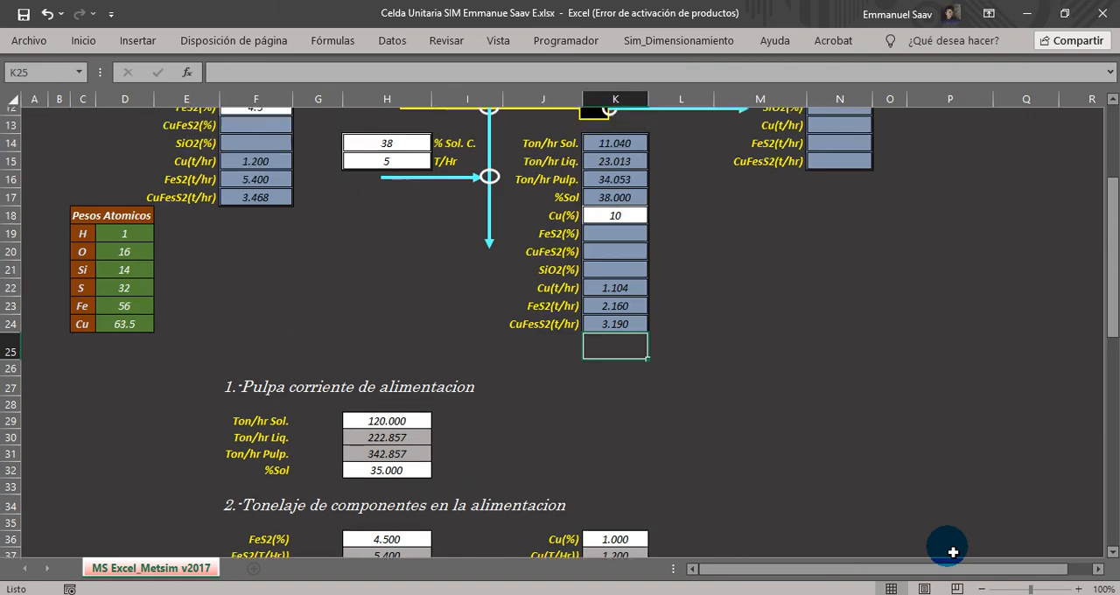
scroll(693, 459, up, 1)
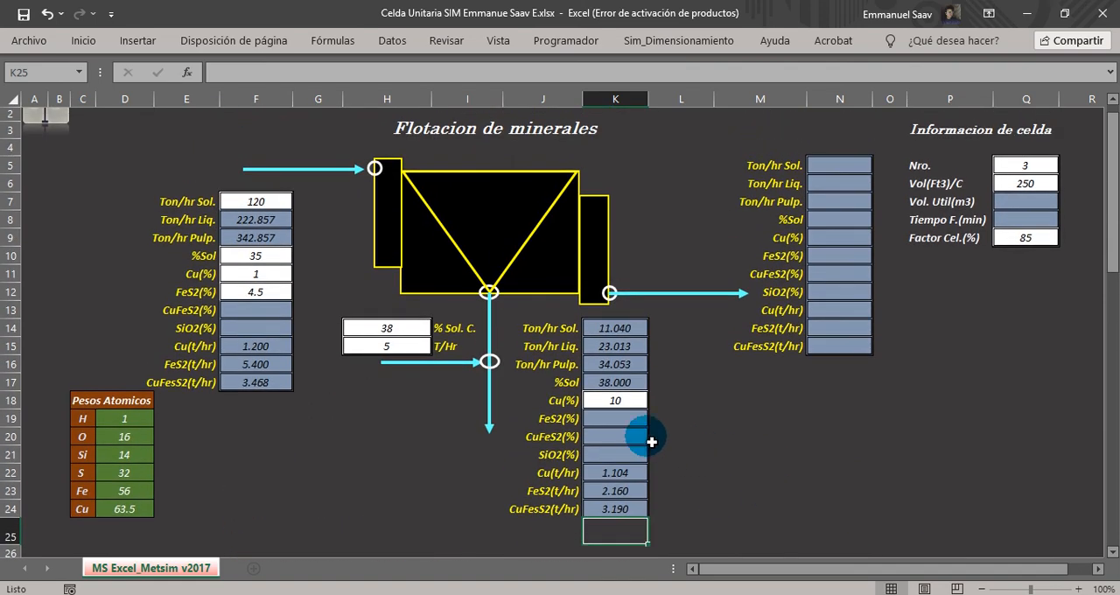
click(556, 423)
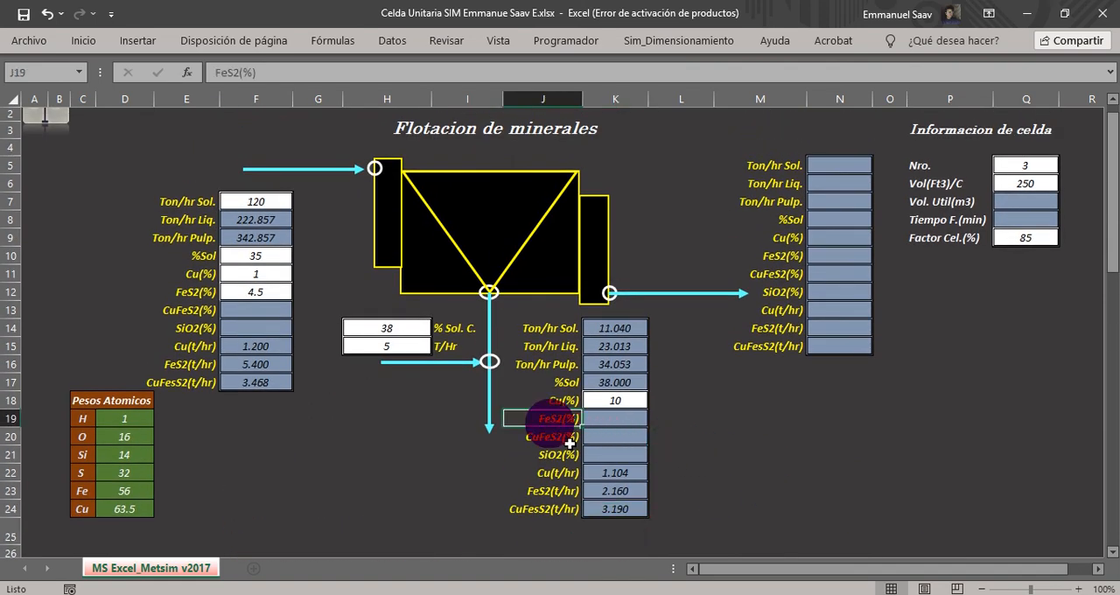
click(554, 442)
click(557, 461)
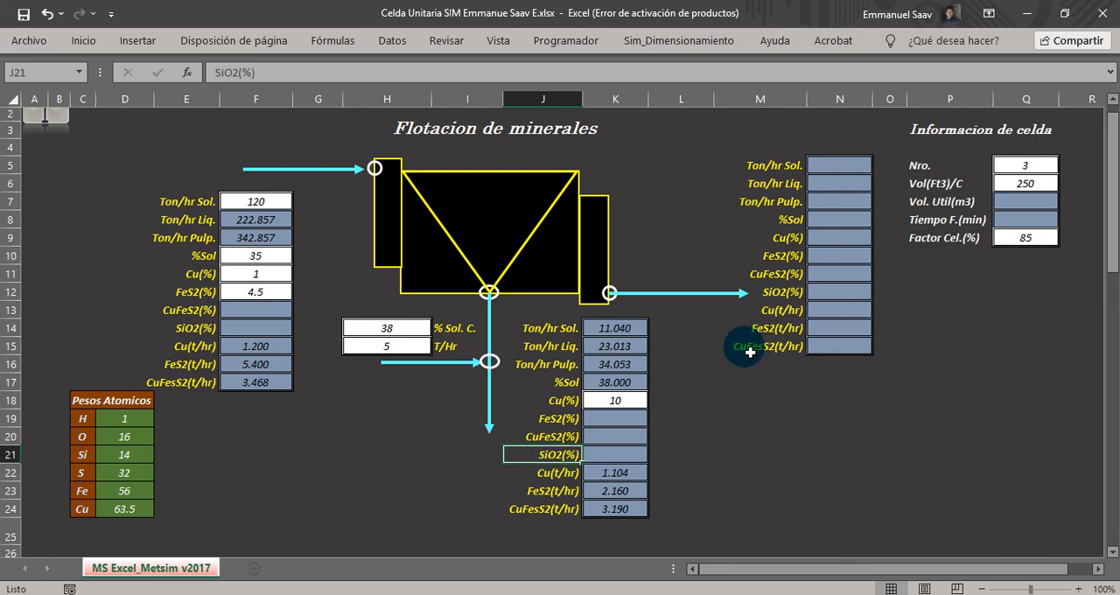
Link the tailings Ton/hr Sol. in N5 to the calculated tailings solids tonnage with =H51.
scroll(770, 262, up, 1)
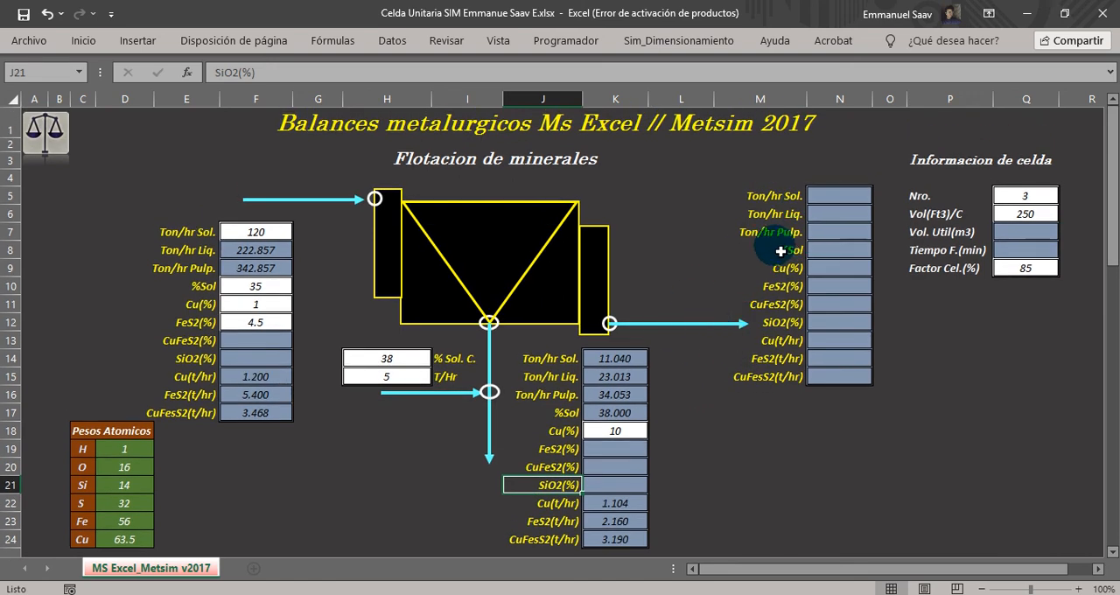
click(820, 193)
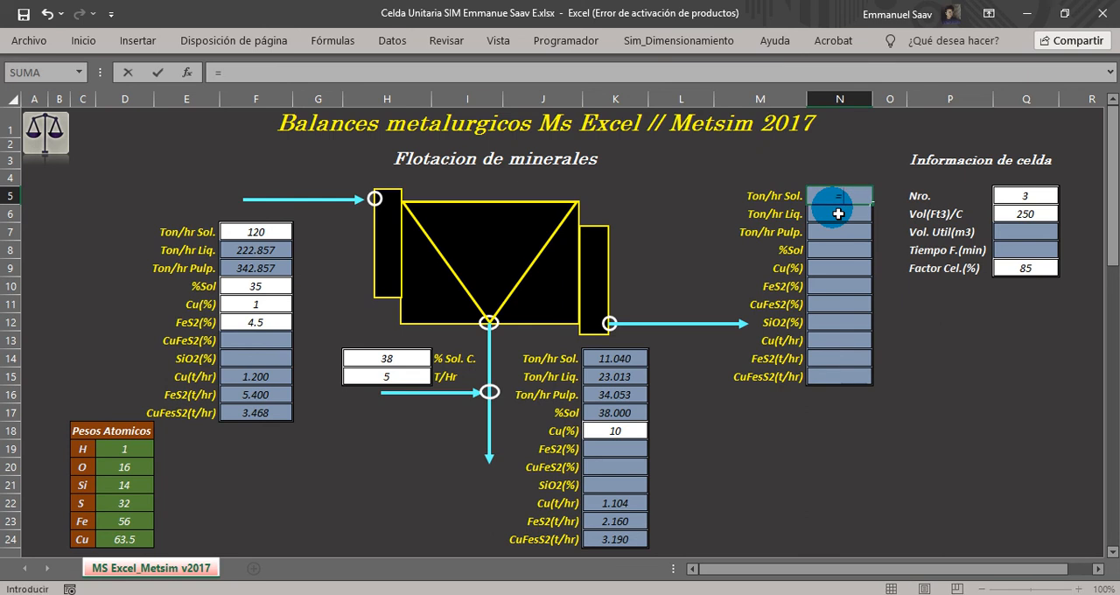
scroll(712, 295, down, 9)
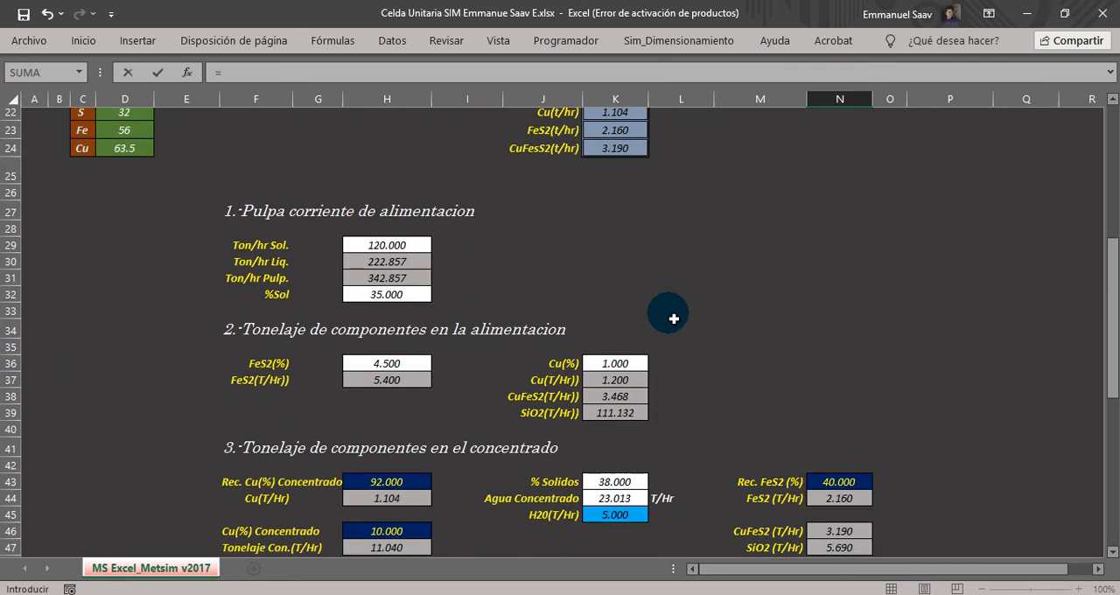
scroll(673, 318, down, 2)
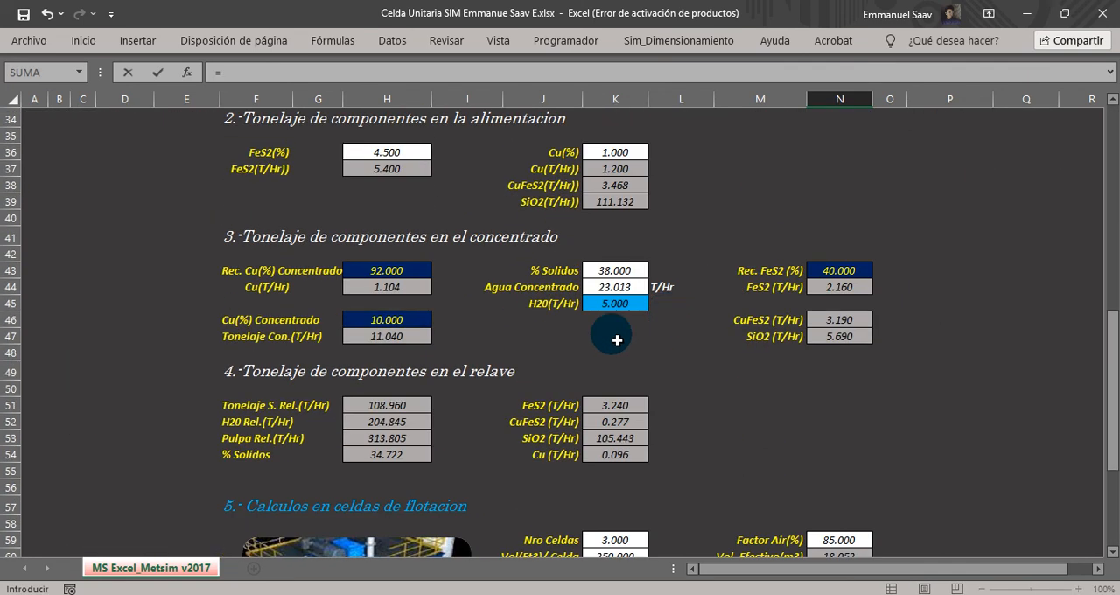
click(362, 411)
key(Return)
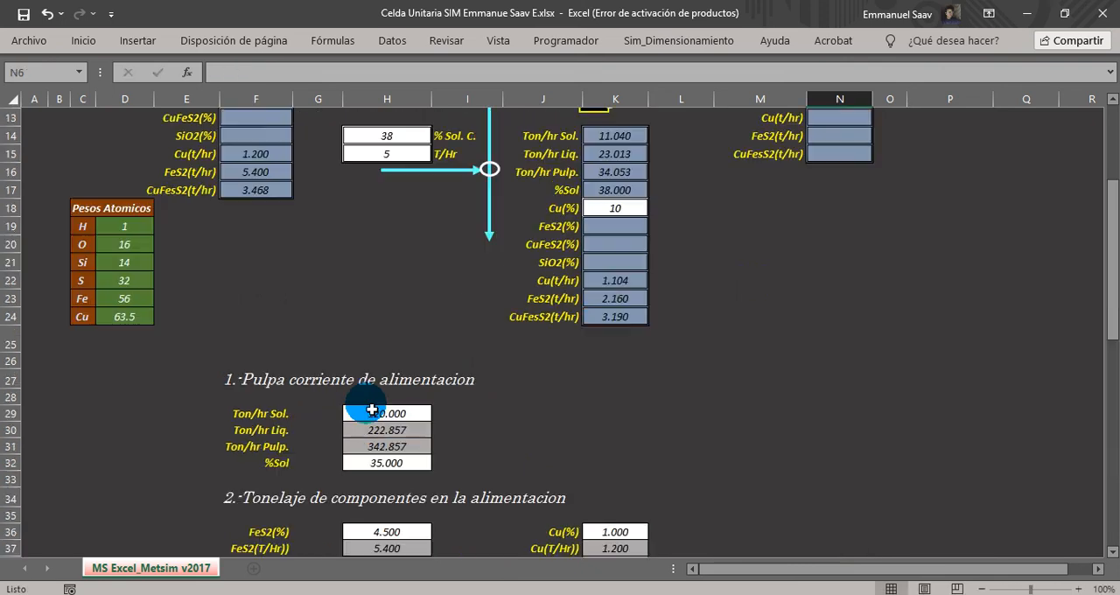
Fill the N5 link down to N6 and N7 for the tailings Ton/hr Liq. and Ton/hr Pulp.
scroll(475, 374, up, 1)
click(853, 150)
drag(872, 161, 862, 172)
scroll(815, 302, down, 4)
scroll(815, 302, down, 11)
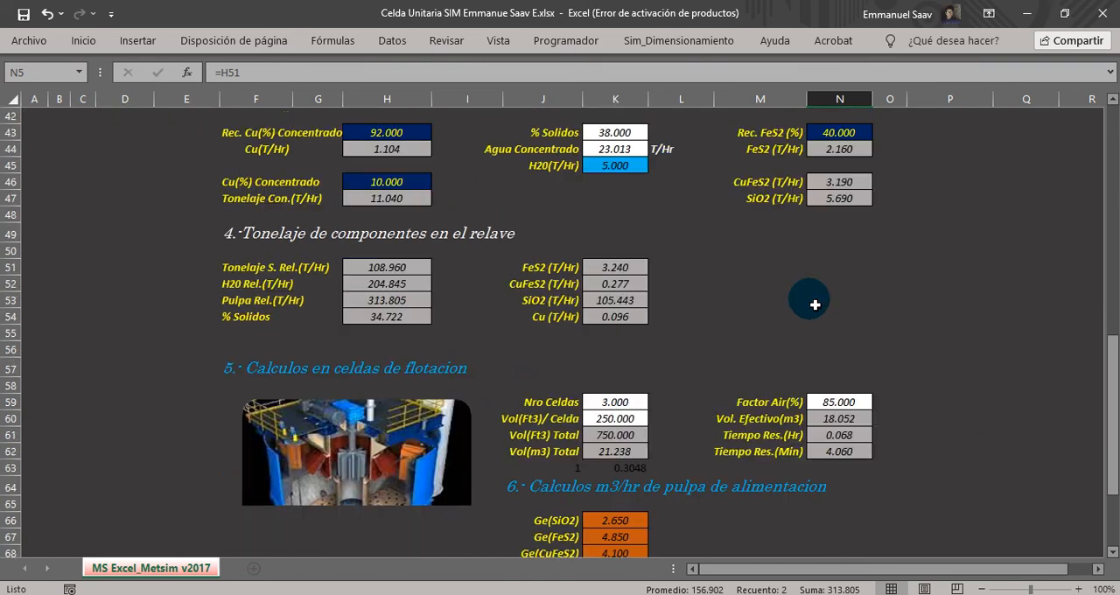
scroll(813, 297, up, 2)
scroll(455, 300, up, 11)
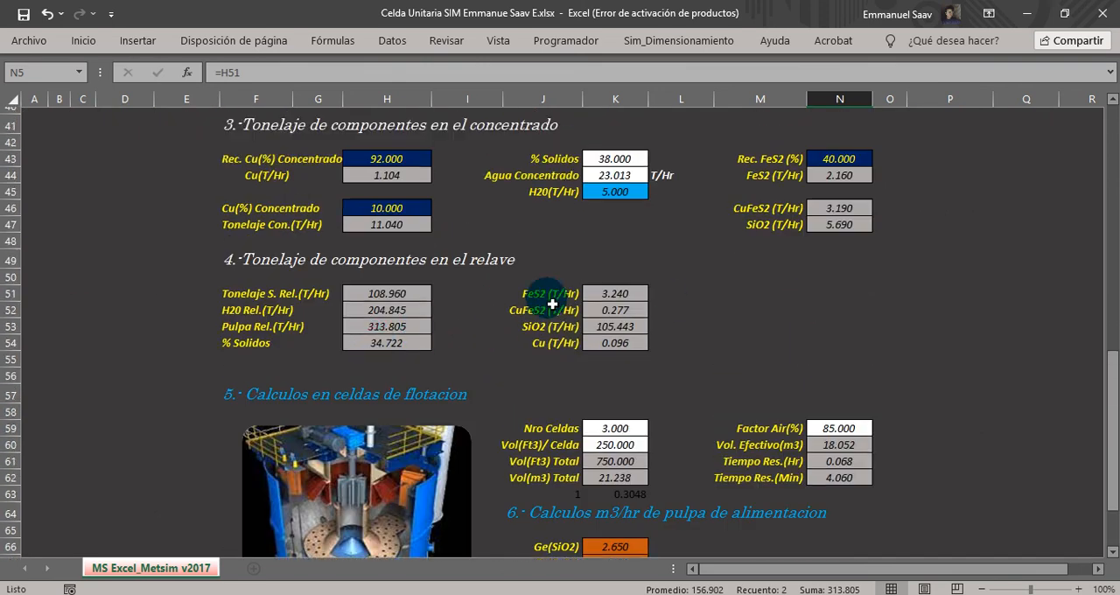
scroll(864, 200, up, 2)
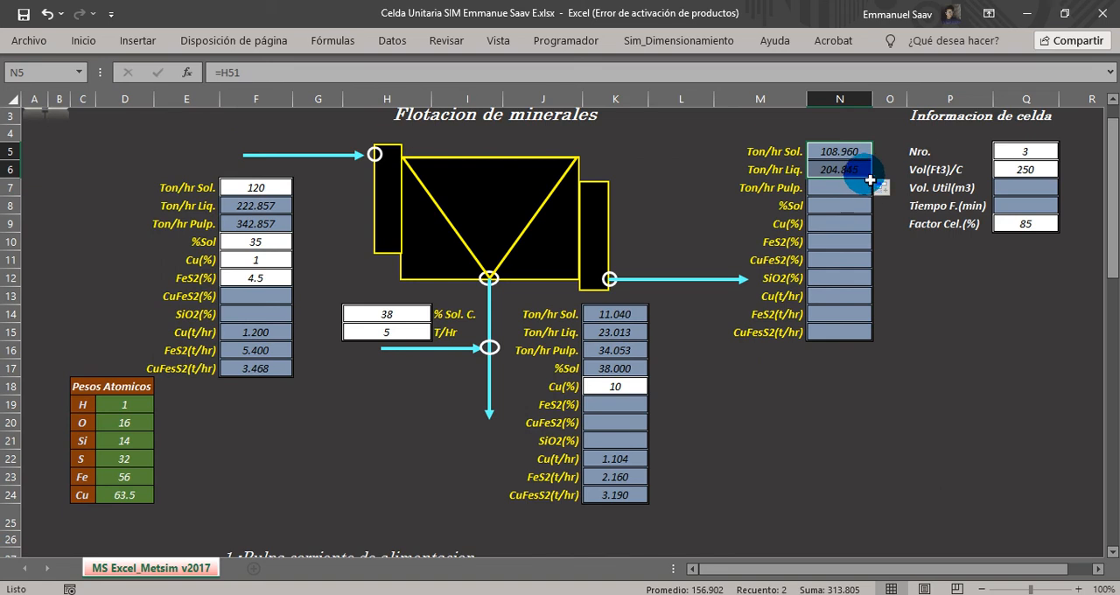
drag(874, 180, 866, 201)
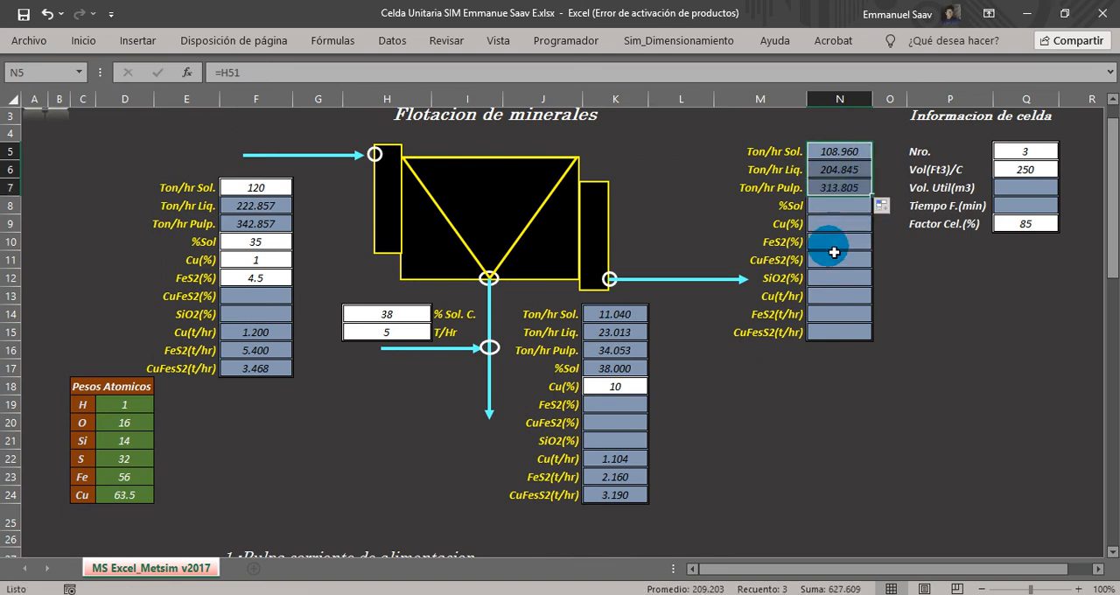
Extend the filled tailings links from N5:N7 down to the %Sol cell N8.
scroll(828, 232, down, 3)
scroll(818, 258, down, 8)
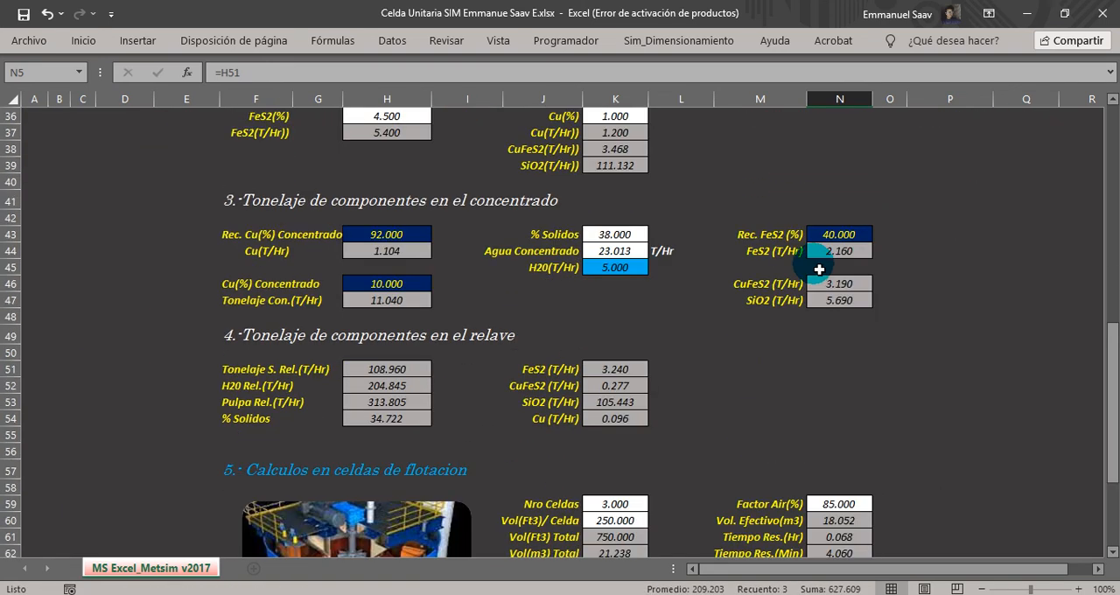
scroll(385, 426, up, 12)
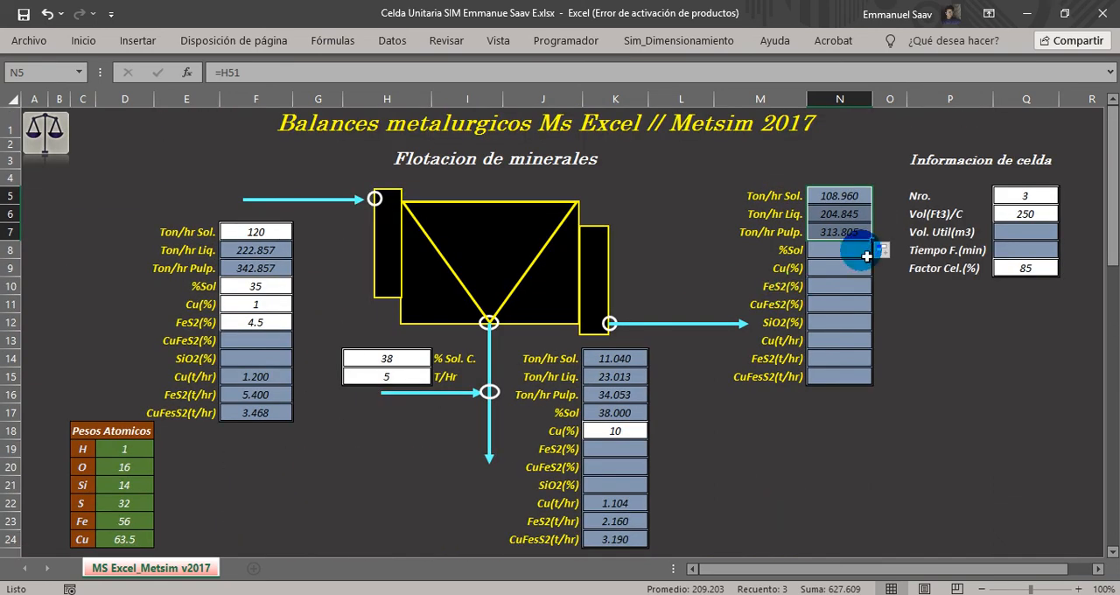
mouse_move(876, 243)
mouse_down()
mouse_move(862, 237)
mouse_move(862, 257)
mouse_up()
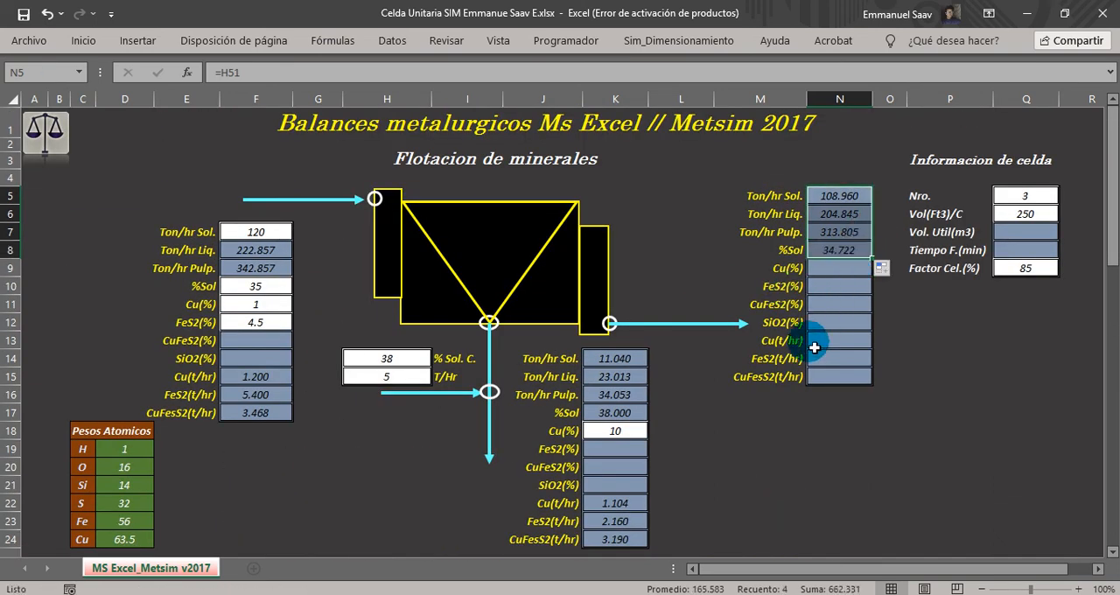
Link the tailings Cu(t/hr) in N13 to the calculated tailings copper tonnage with =K54.
click(811, 340)
text(=)
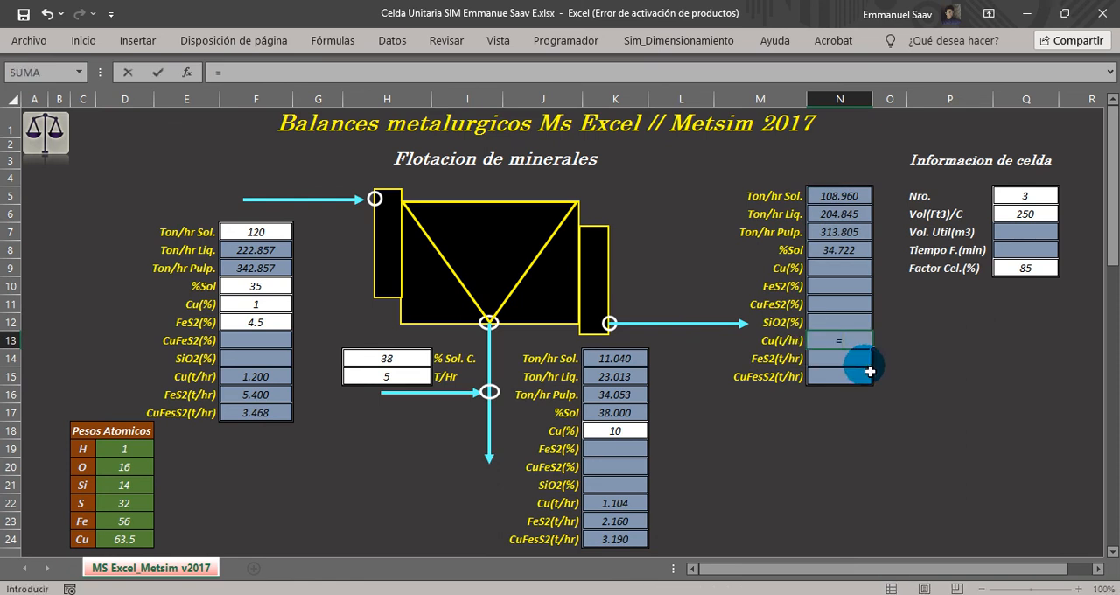
scroll(787, 393, down, 11)
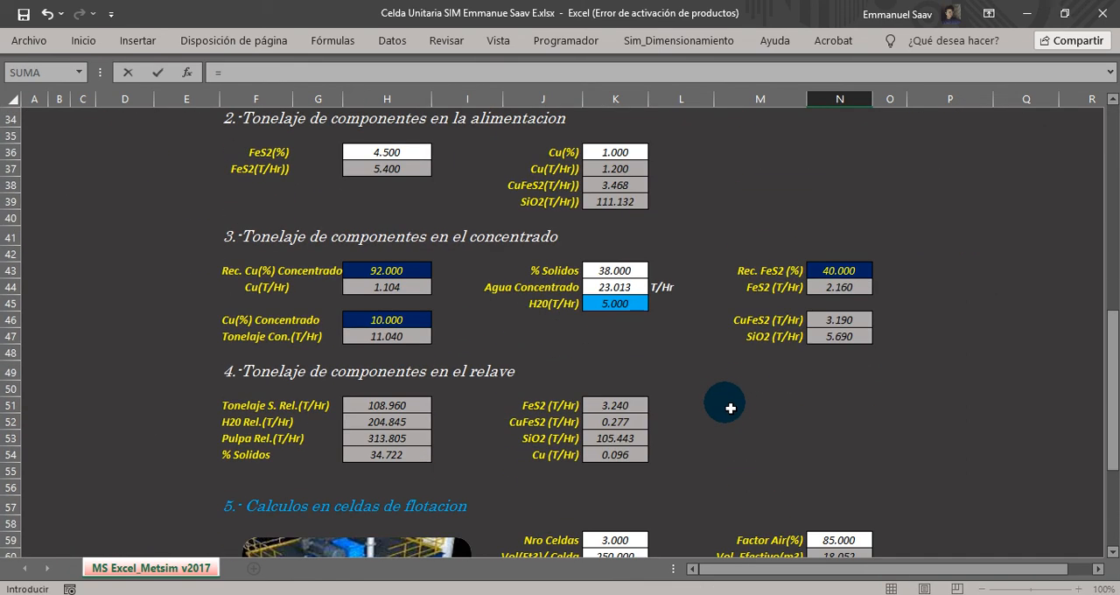
scroll(729, 408, down, 3)
scroll(715, 400, up, 2)
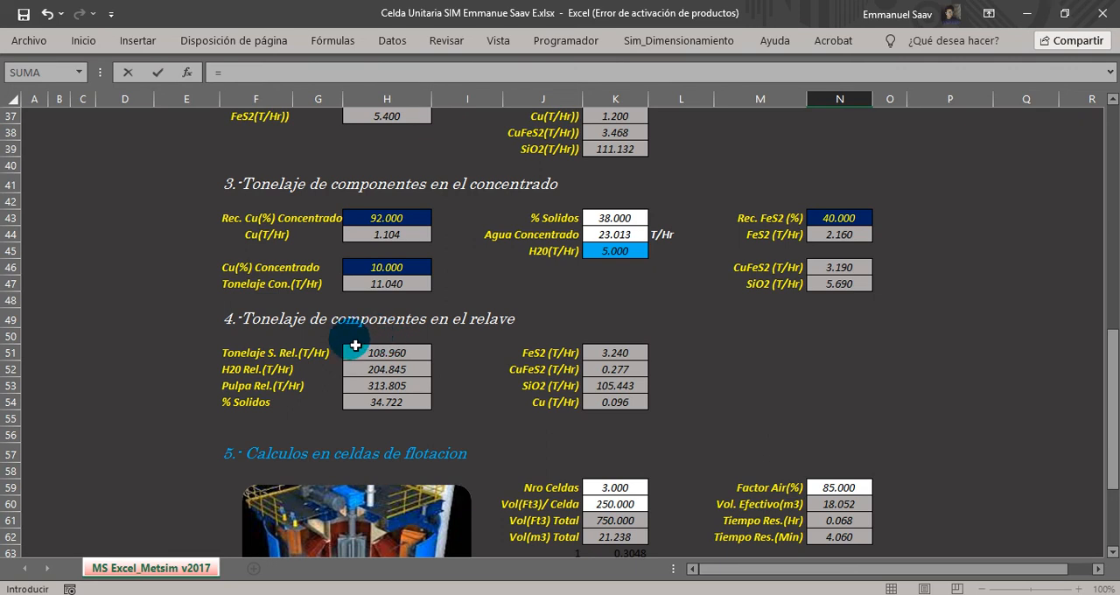
click(620, 403)
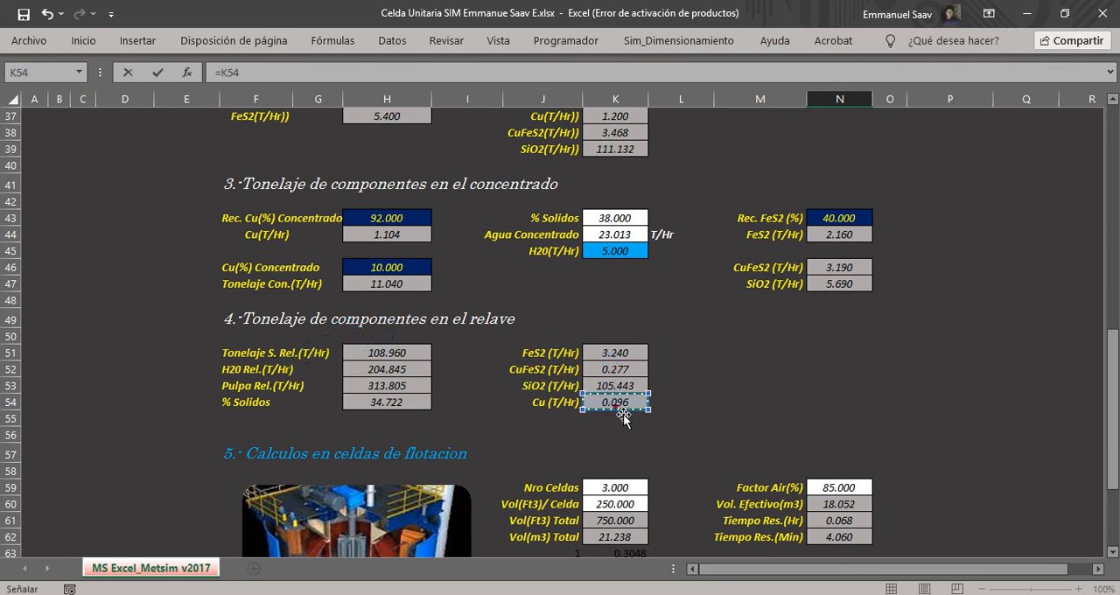
Link the tailings FeS2(t/hr) in N14 to the calculated tailings pyrite tonnage with =K51.
scroll(621, 413, up, 8)
key(BackSpace)
key(BackSpace)
key(BackSpace)
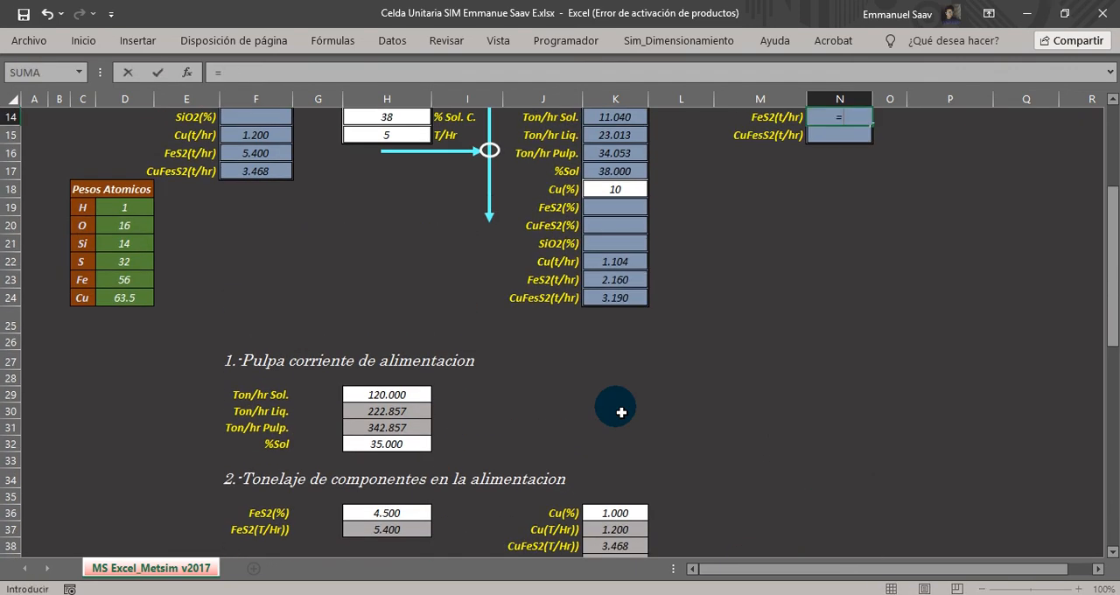
scroll(621, 416, down, 9)
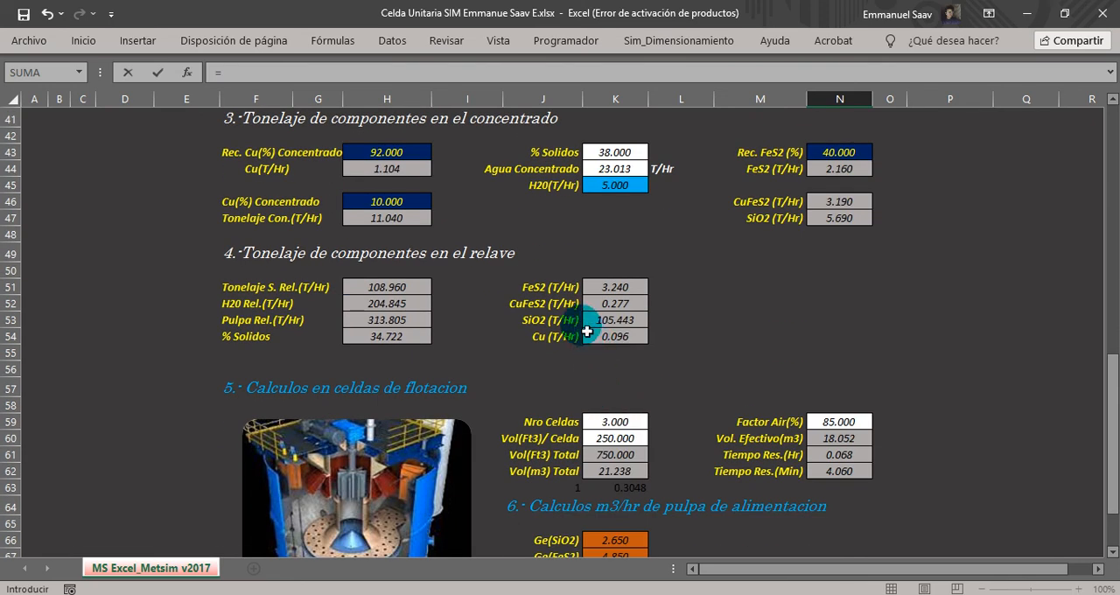
click(611, 292)
key(Return)
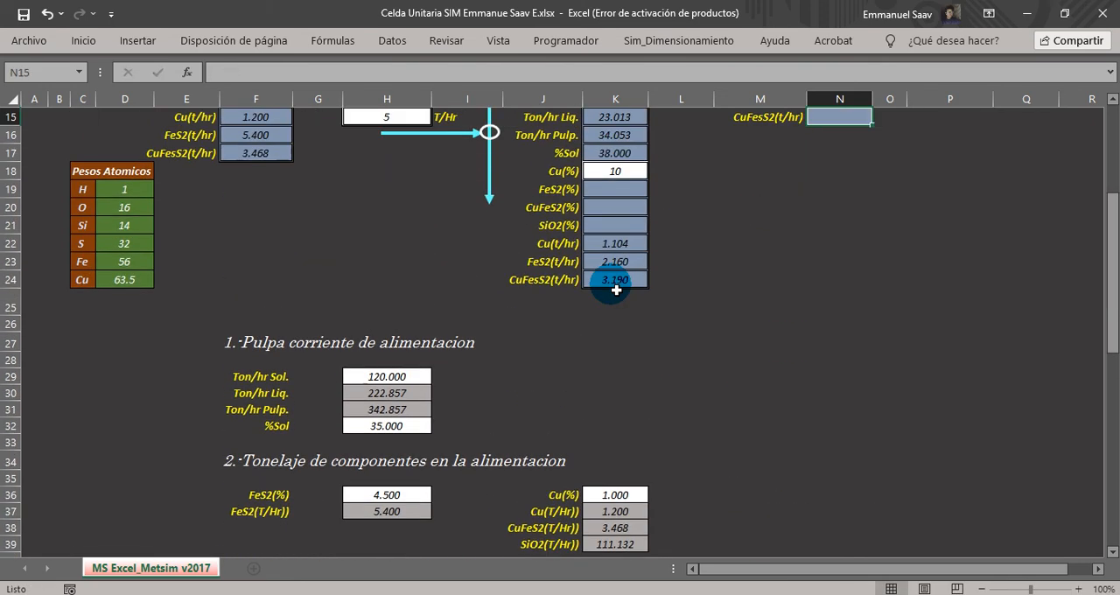
Fill the N14 link down to the tailings CuFeS2(t/hr) cell N15.
scroll(617, 291, up, 4)
click(850, 315)
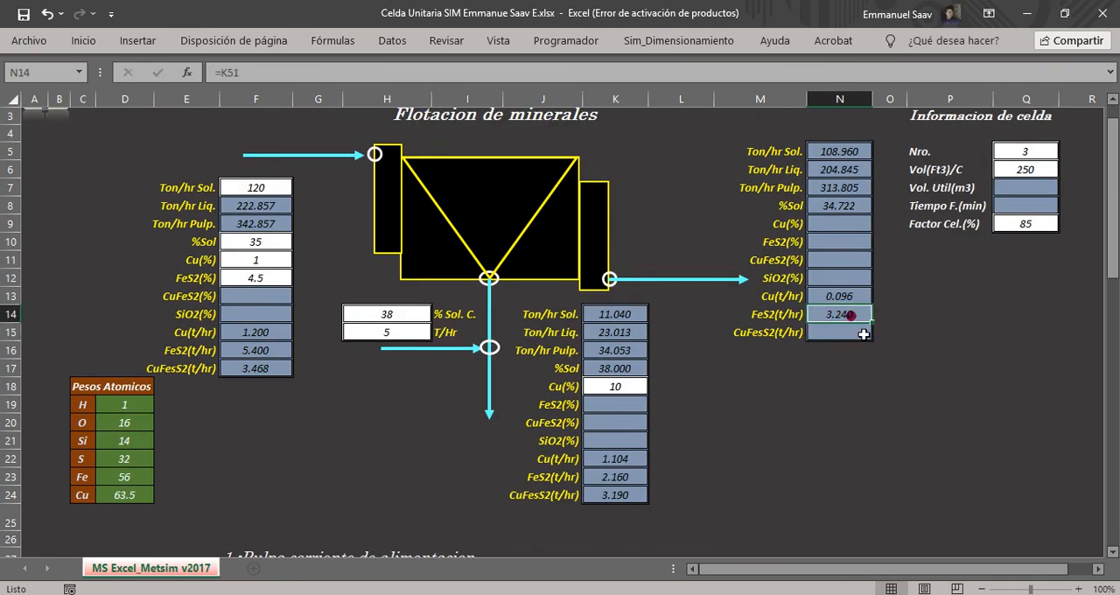
drag(875, 331, 873, 343)
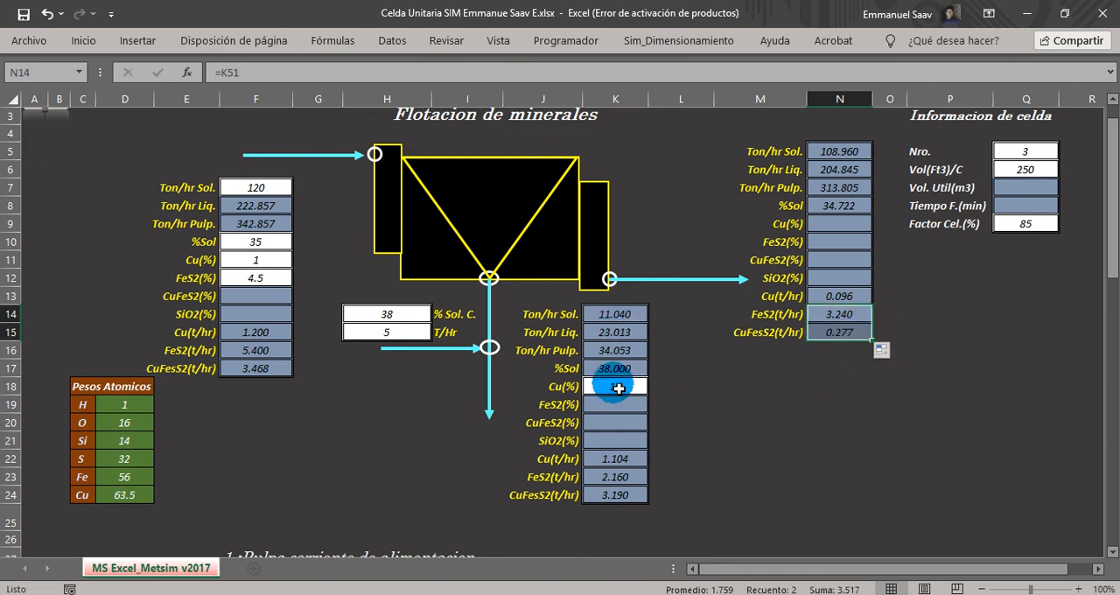
Review the percentage grade cells in the feed, concentrate and tailings tables.
click(187, 297)
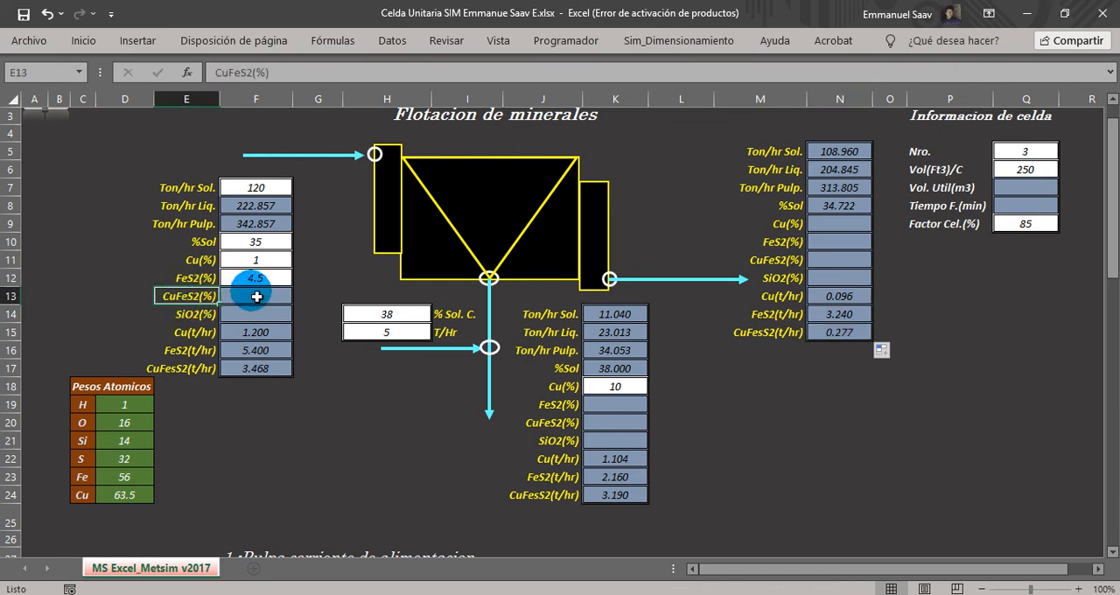
click(188, 313)
drag(194, 298, 198, 316)
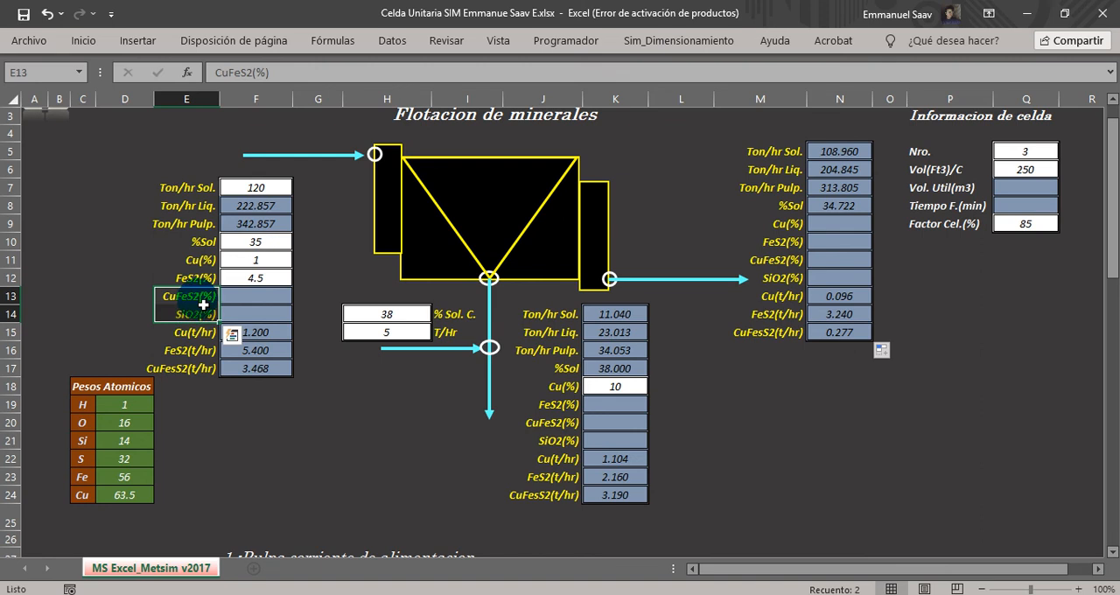
drag(600, 405, 609, 446)
drag(846, 224, 850, 276)
click(843, 263)
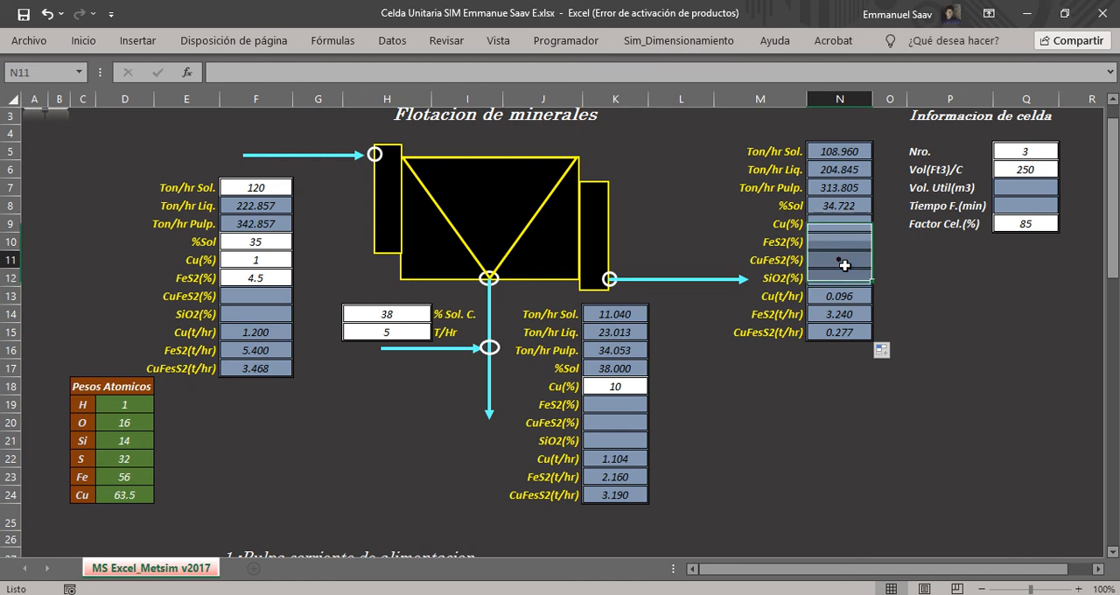
click(833, 242)
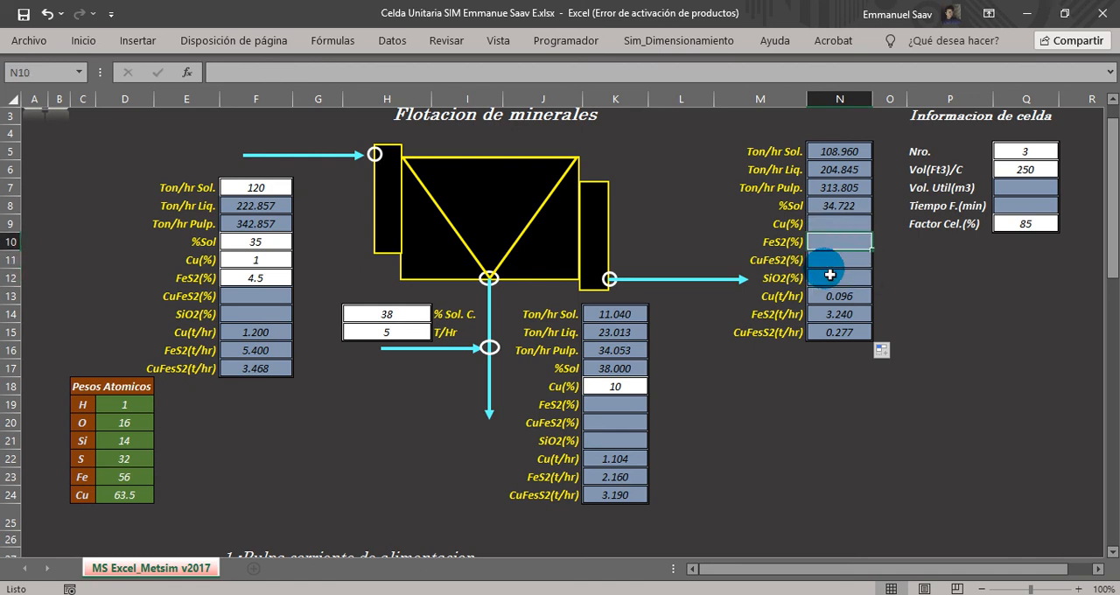
Link the cell information Vol. Util(m3) in Q7 to the calculated total volume in K62.
drag(1111, 256, 1113, 248)
drag(920, 196, 1024, 202)
drag(923, 214, 1025, 217)
click(1013, 234)
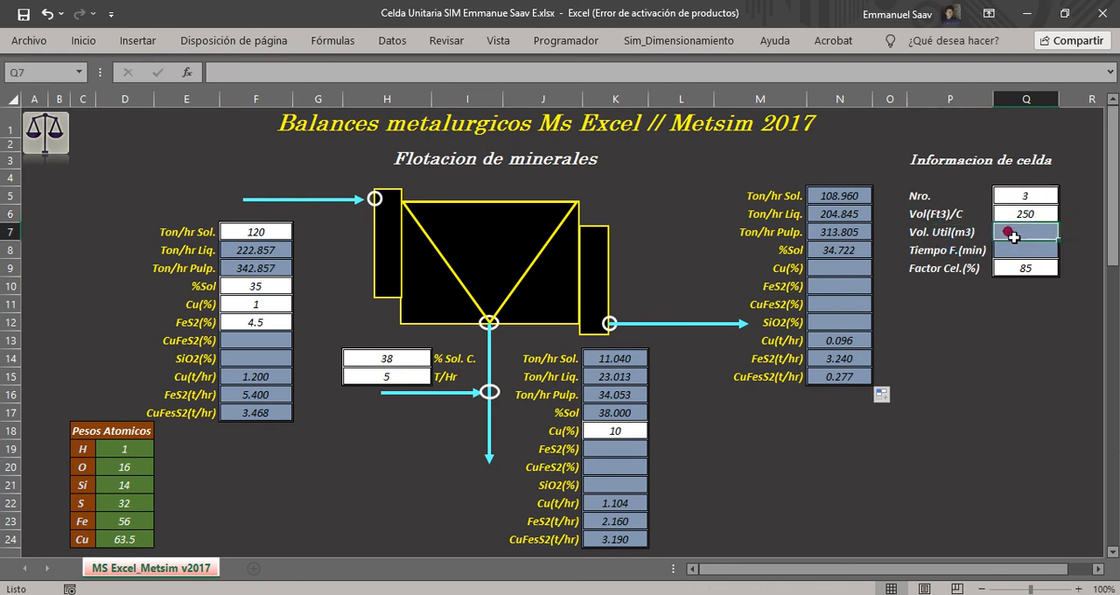
text(=)
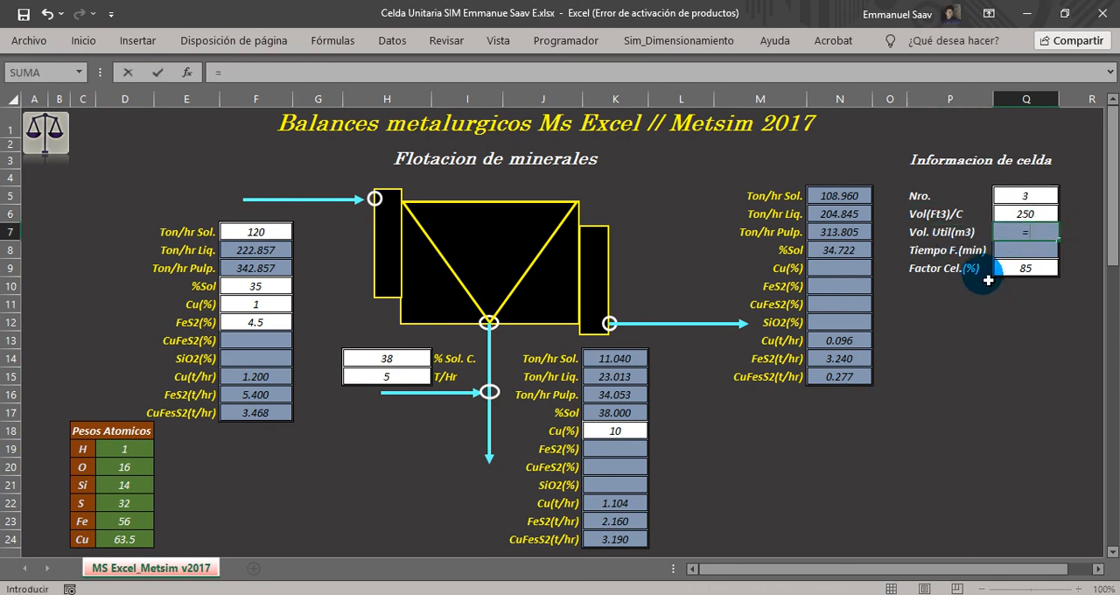
scroll(864, 357, down, 1)
scroll(865, 356, down, 17)
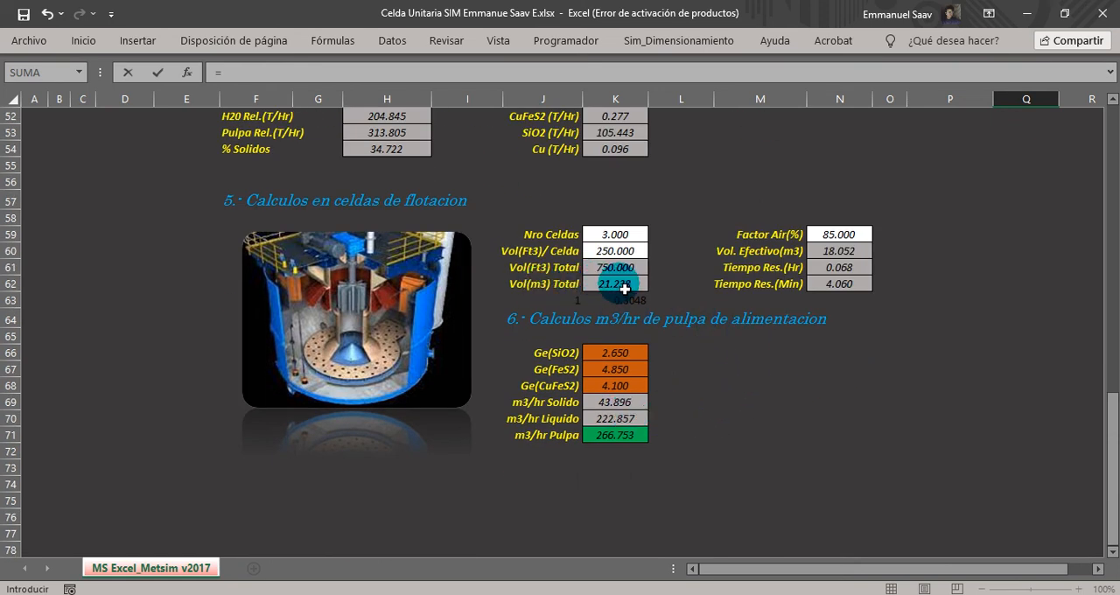
key(Escape)
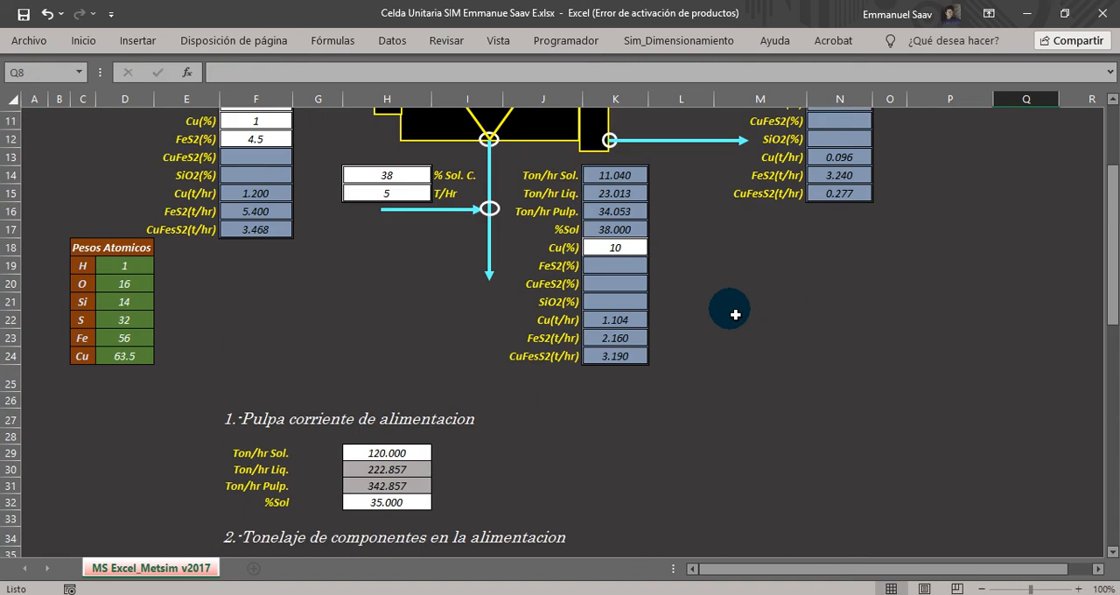
Link the Tiempo F.(min) in Q8 to the calculated residence time in minutes with =N62.
scroll(734, 314, up, 1)
text(=)
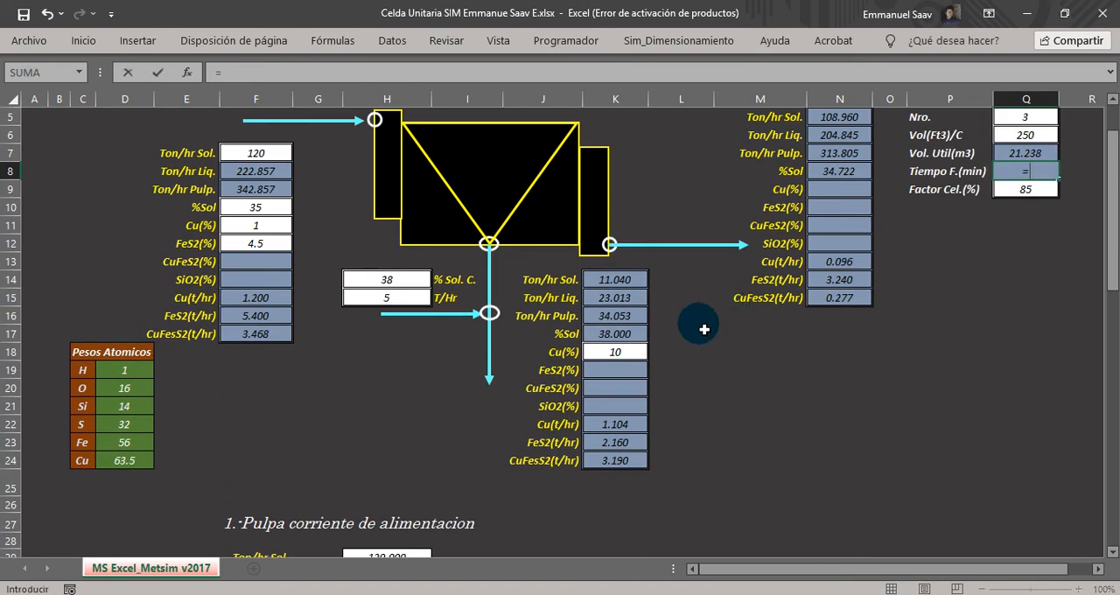
scroll(704, 328, down, 14)
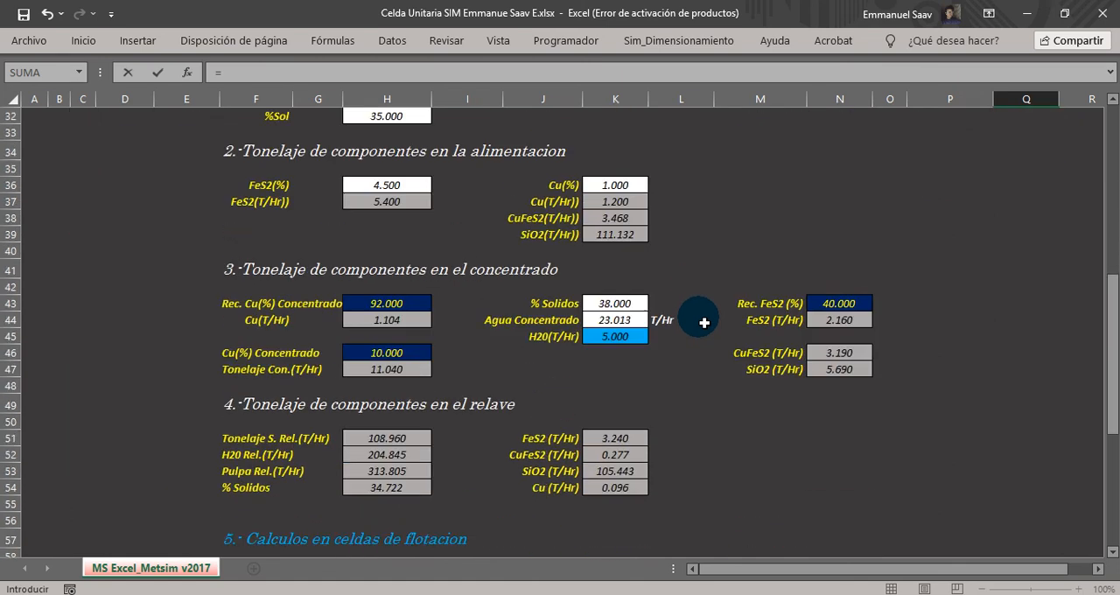
click(834, 374)
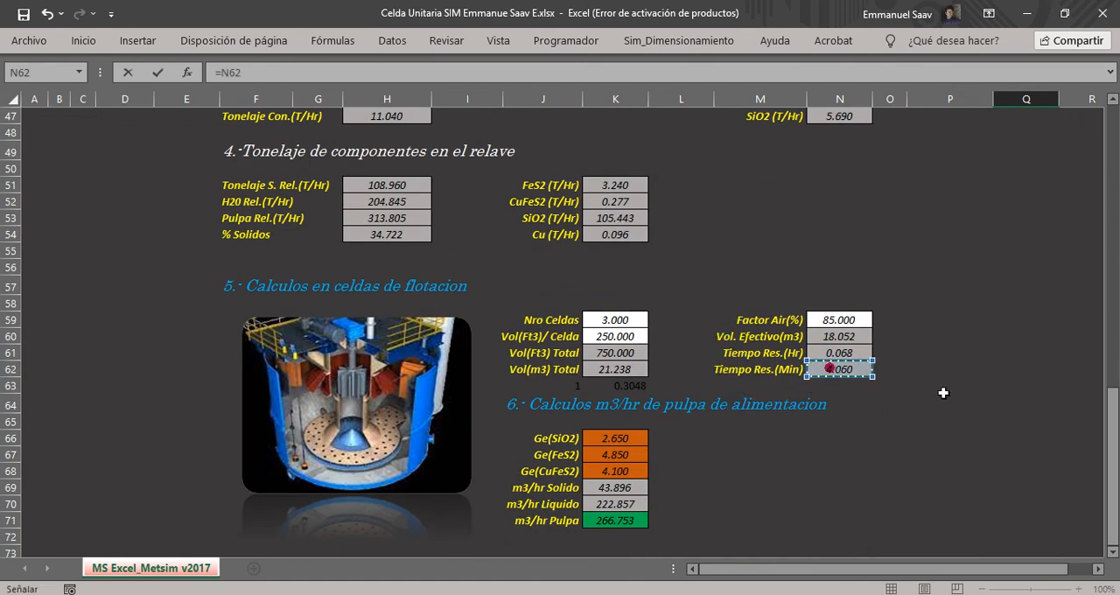
key(Return)
scroll(945, 394, up, 3)
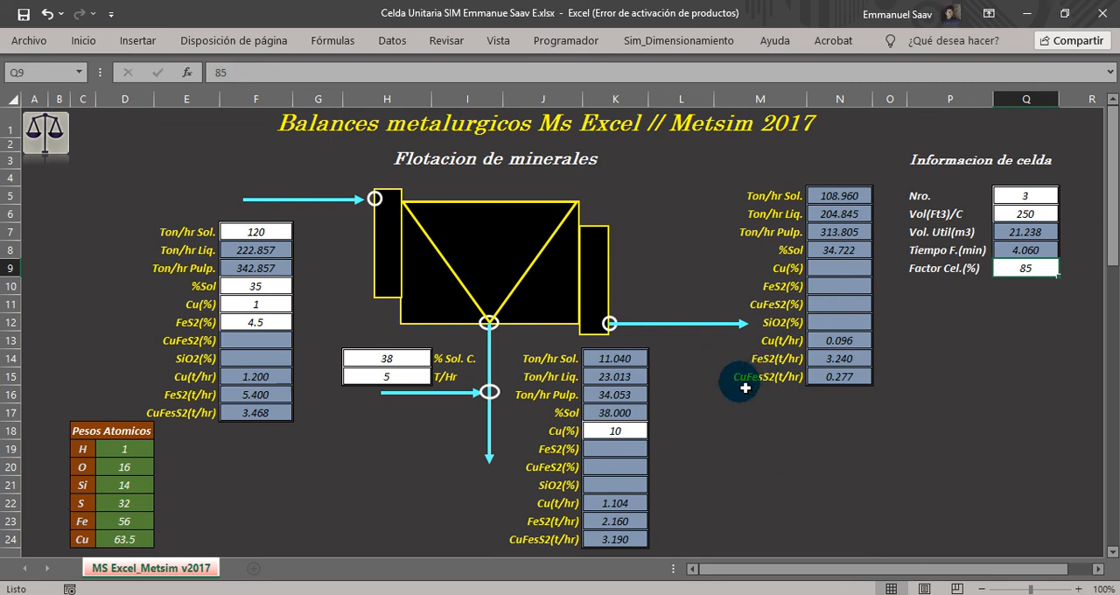
Switch to METSIM and redraw the Flotacion de minerales flowsheet to review the simulated residence time.
mouse_move(727, 594)
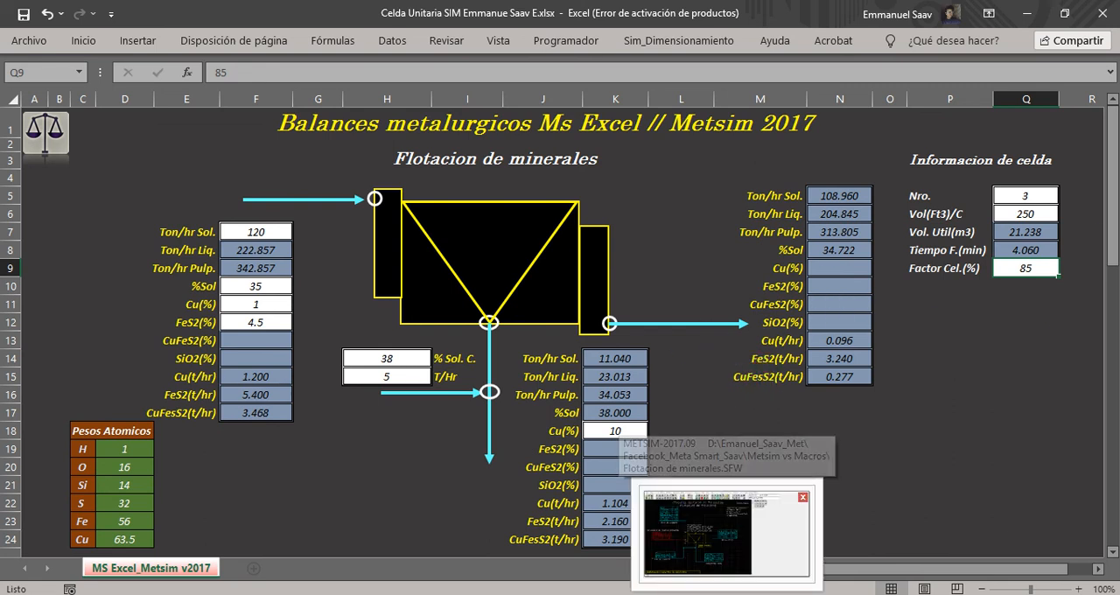
click(658, 588)
click(194, 46)
click(193, 47)
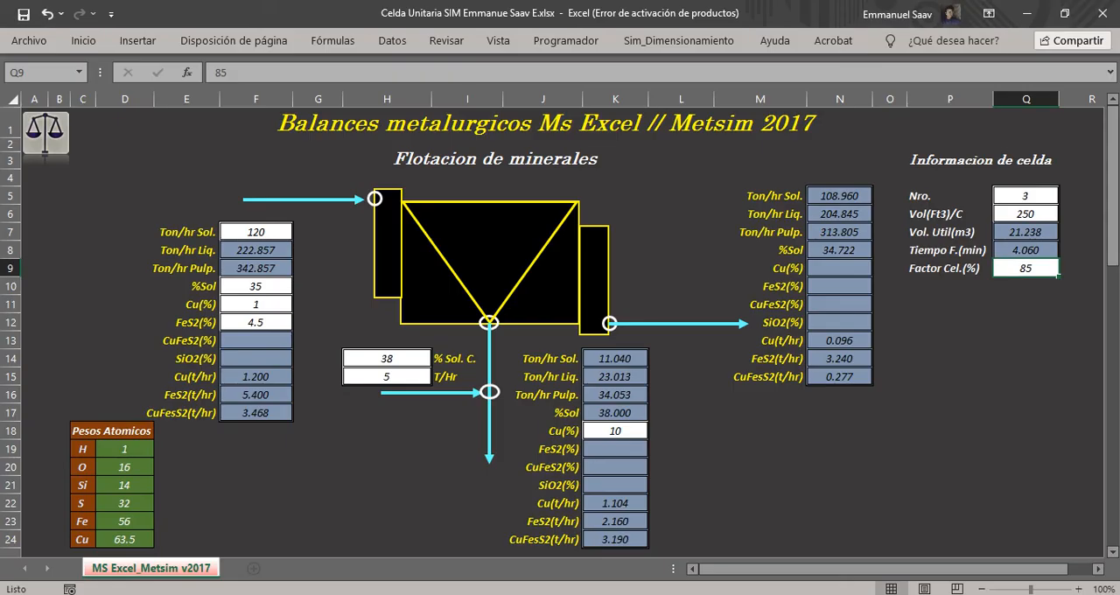
Check the flotation time in Q8 and the feed, concentrate and tailings Cu(t/hr) cells in the Excel summary.
click(1015, 249)
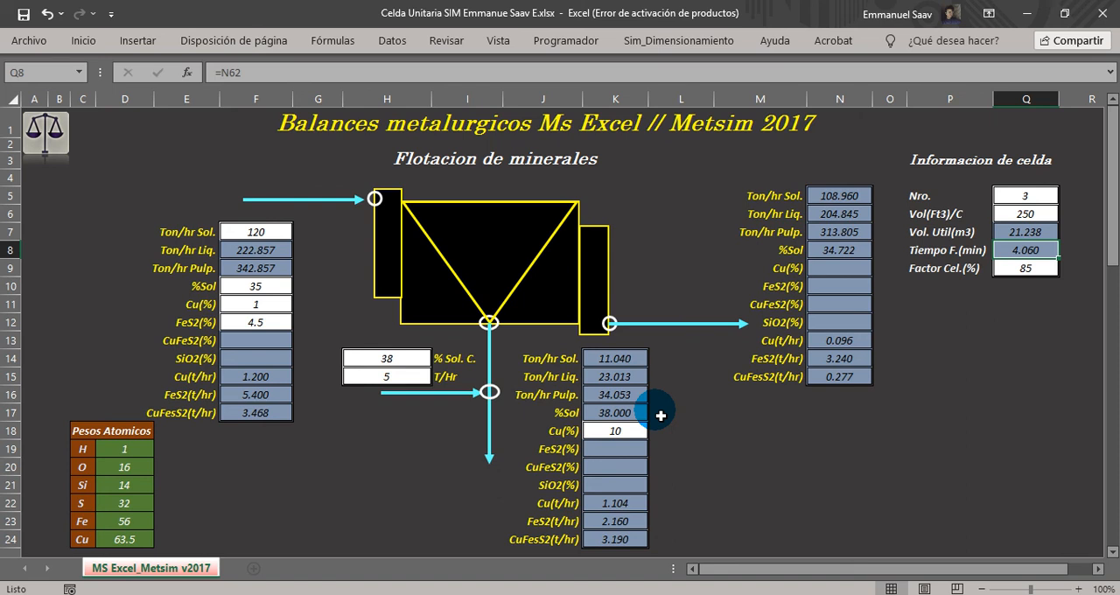
click(255, 376)
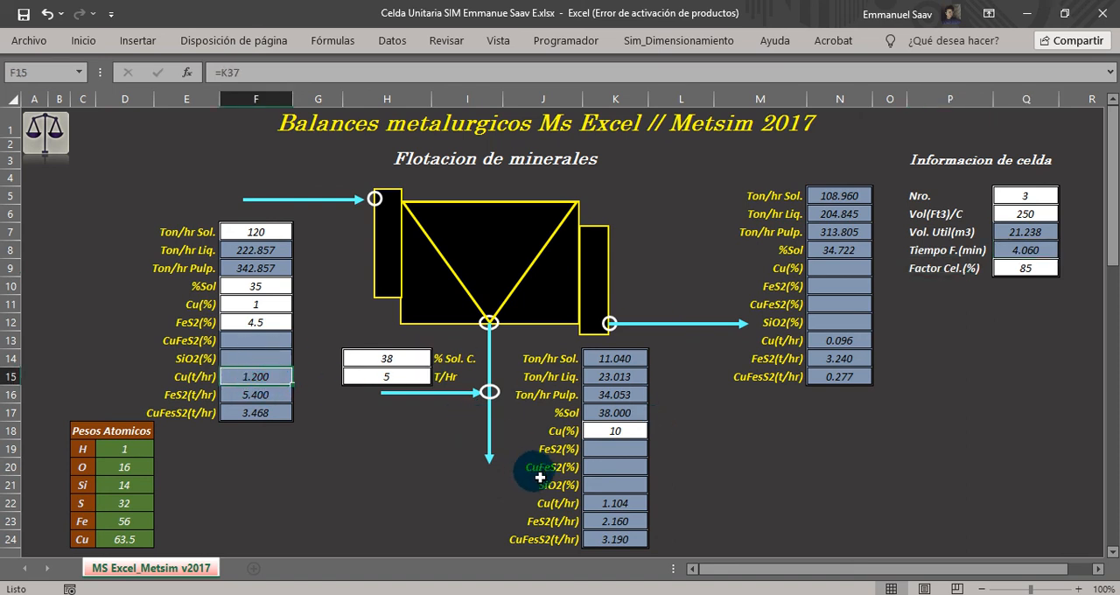
click(606, 508)
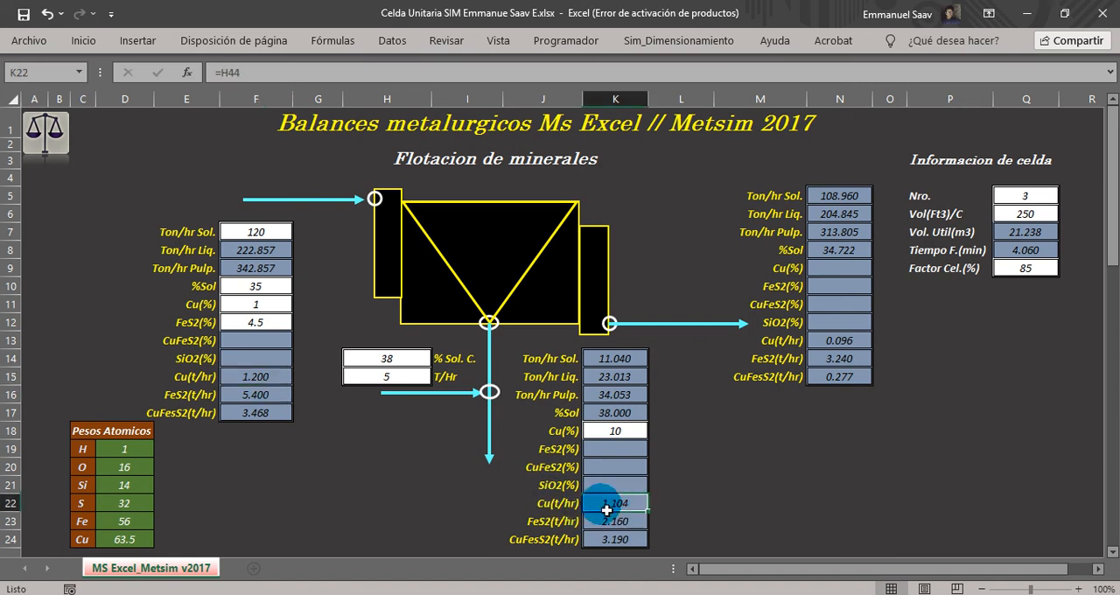
click(838, 341)
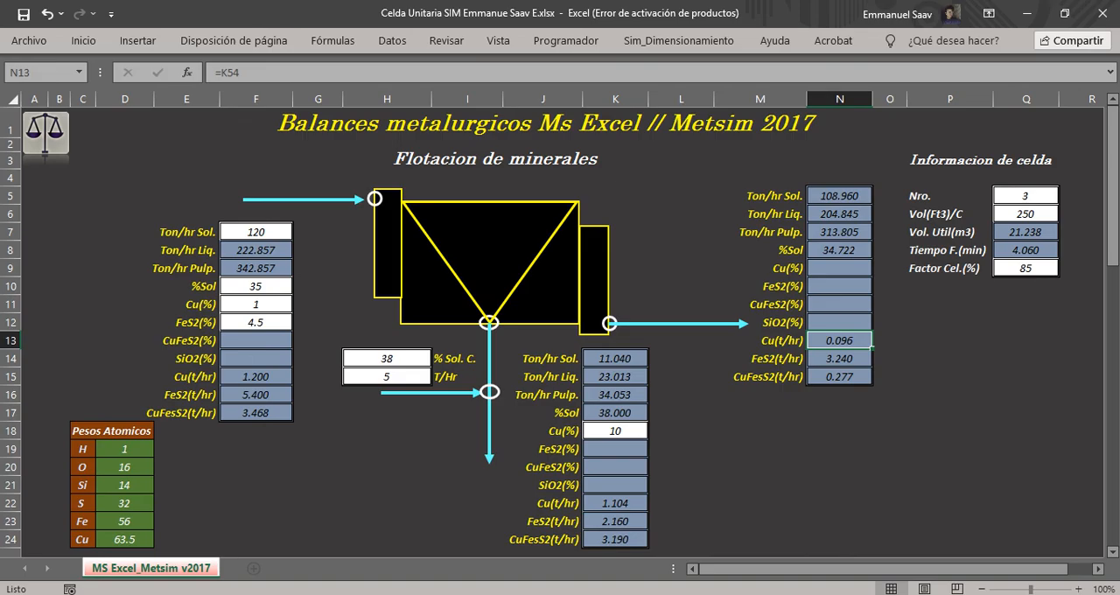
Switch to METSIM, redraw the flowsheet and compare its stream tonnages with the Excel summary.
key(alt+Tab)
click(193, 45)
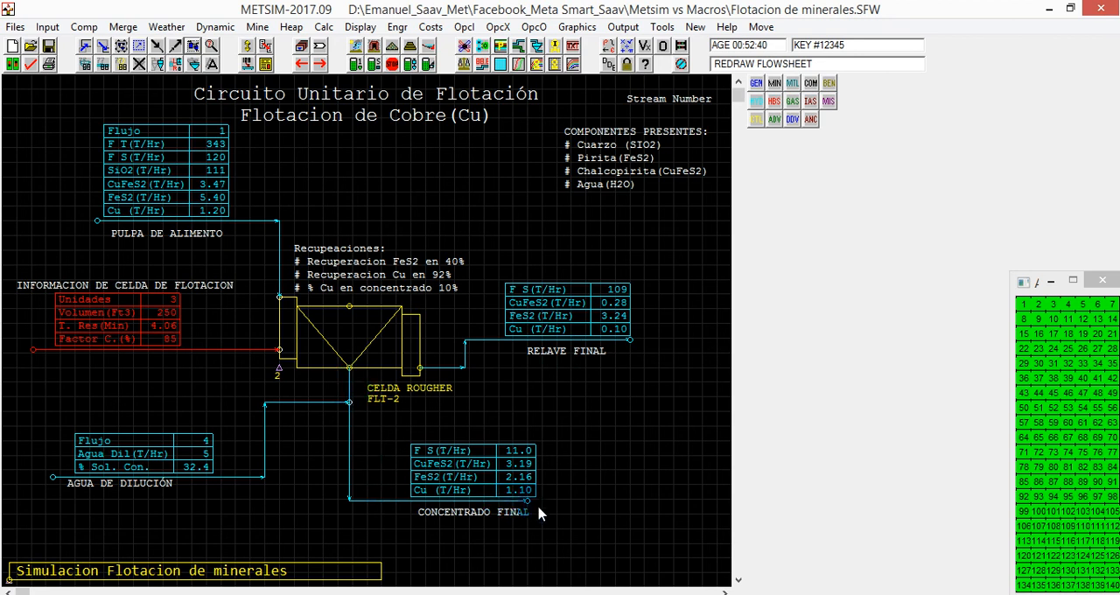
click(382, 592)
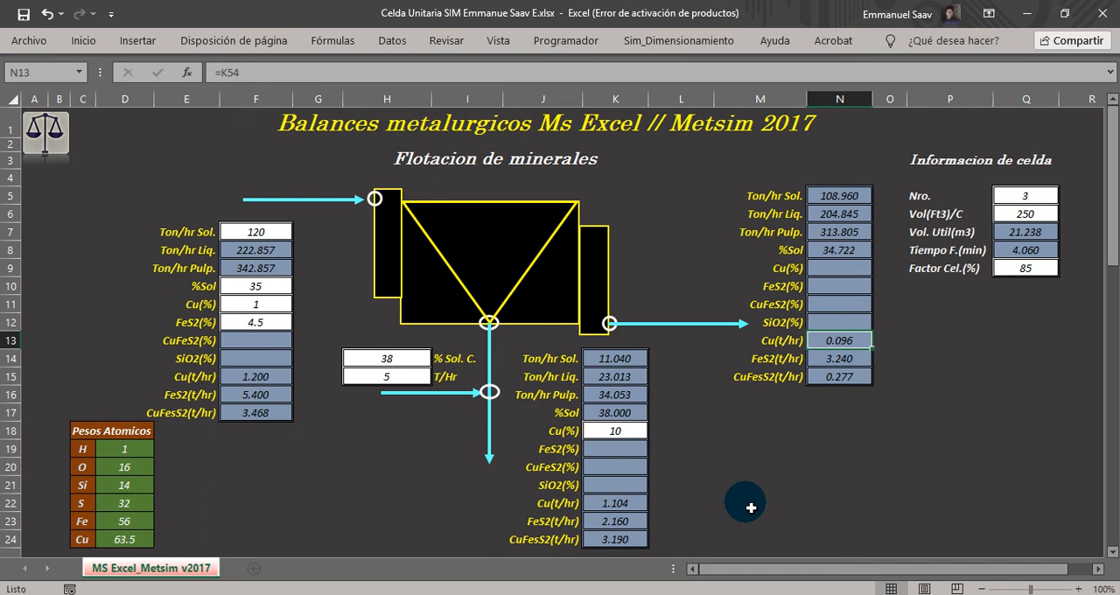
Examine the detailed component tonnages of tailings Stream 3 in METSIM, leaving its data window closed.
key(alt+Tab)
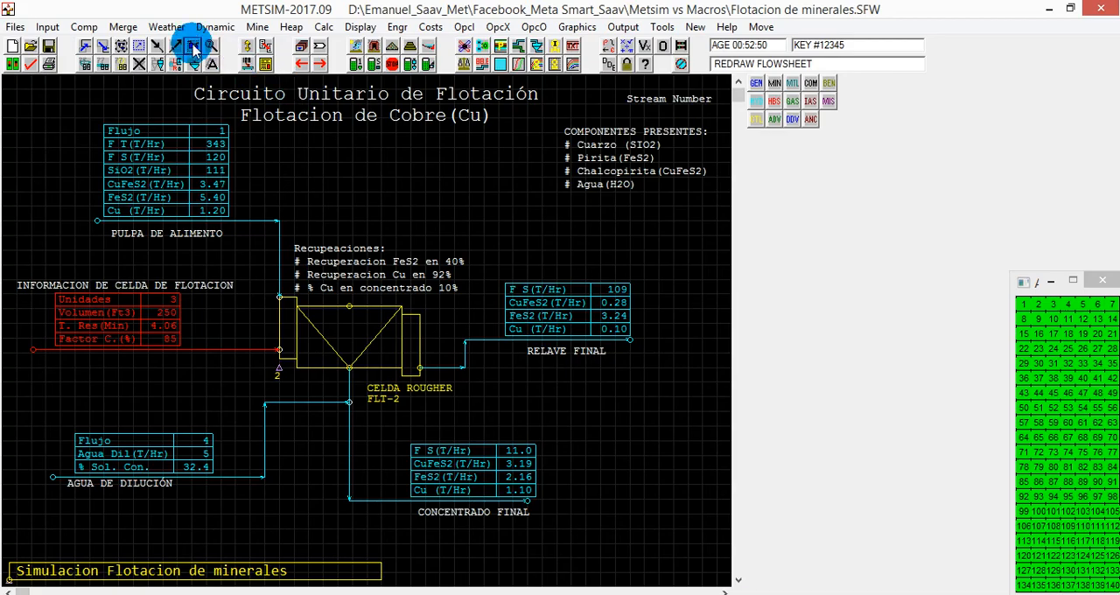
click(513, 308)
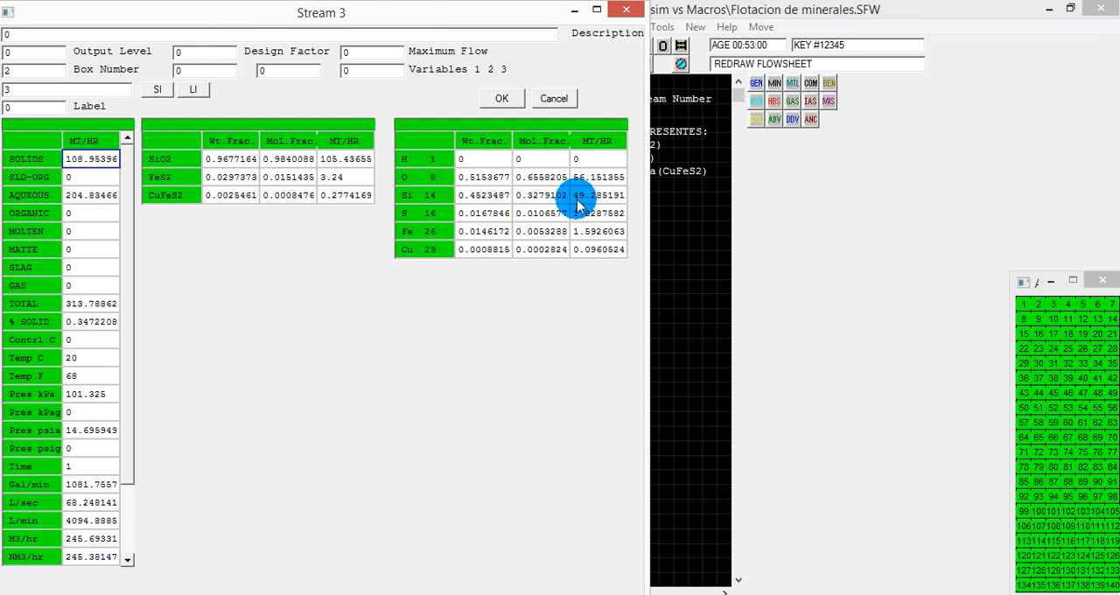
click(623, 11)
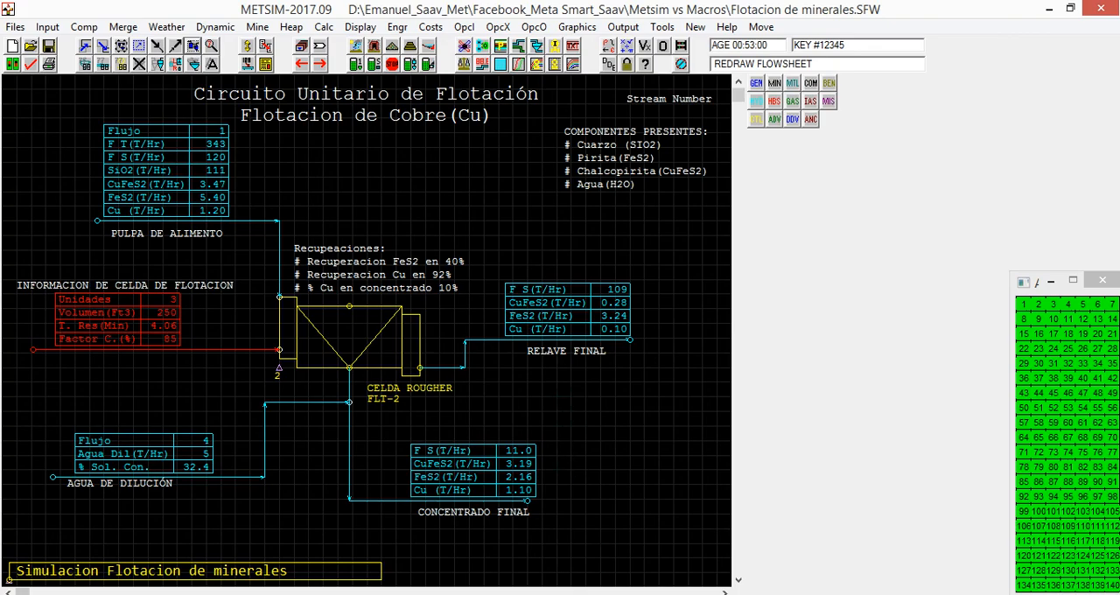
Return to Excel and check the tailings CuFeS2(t/hr) in N15 against the METSIM stream.
key(alt+Tab)
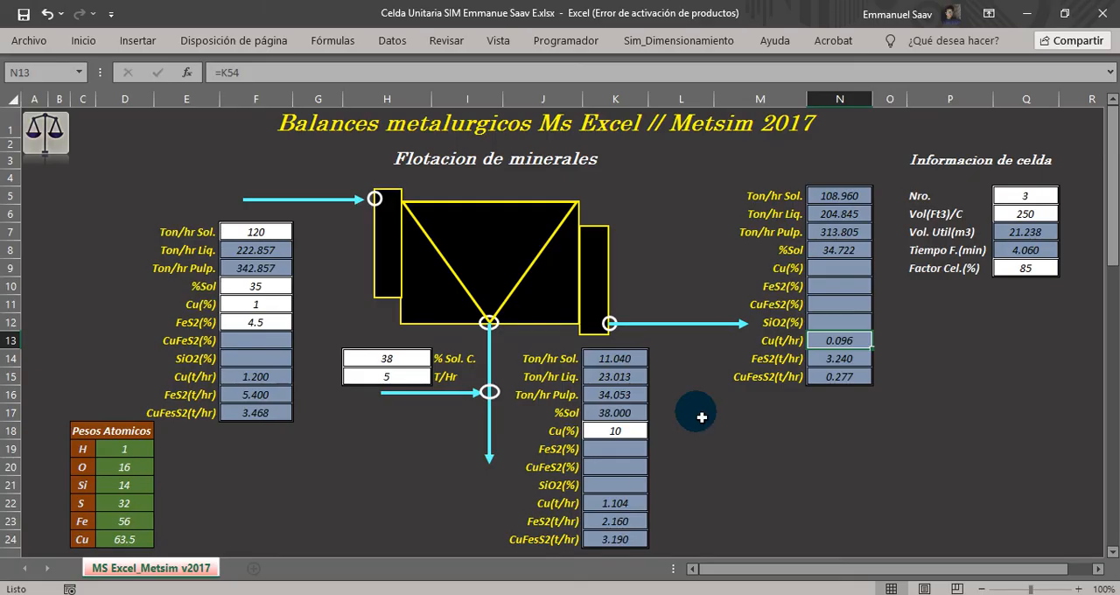
drag(760, 383, 832, 383)
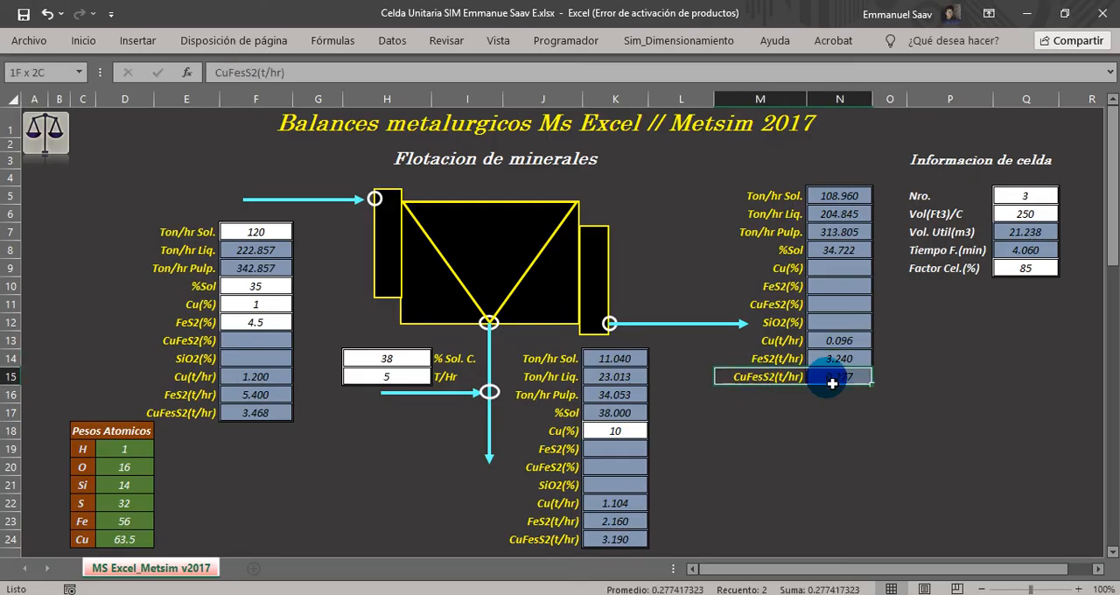
click(845, 381)
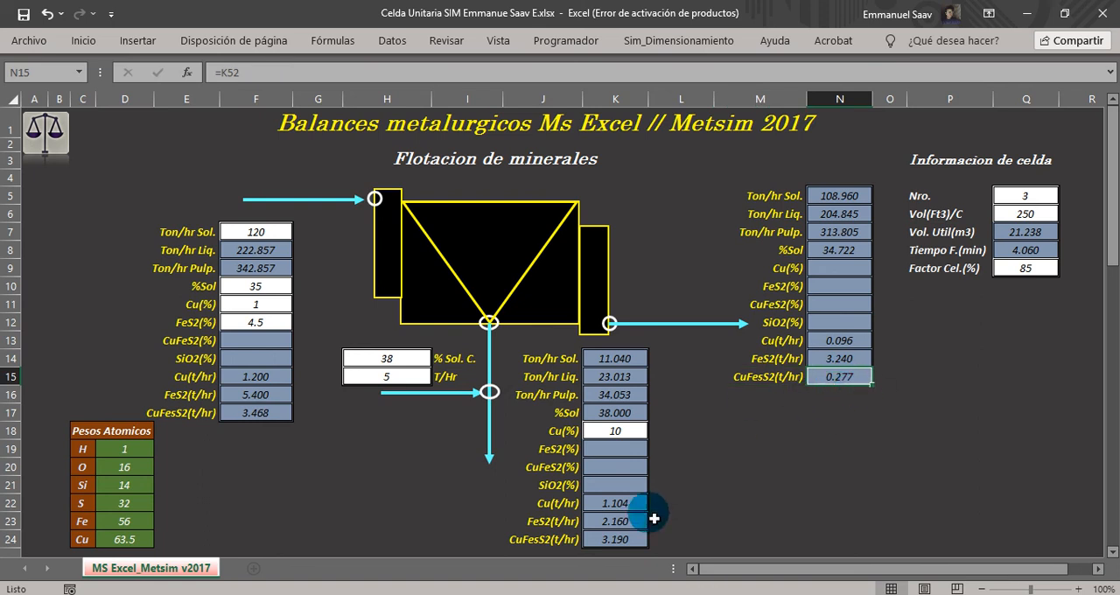
Check the concentrate CuFeS2(t/hr) in K24, switch to METSIM and compare it with the redrawn flowsheet's final concentrate table.
drag(531, 544, 622, 542)
click(622, 542)
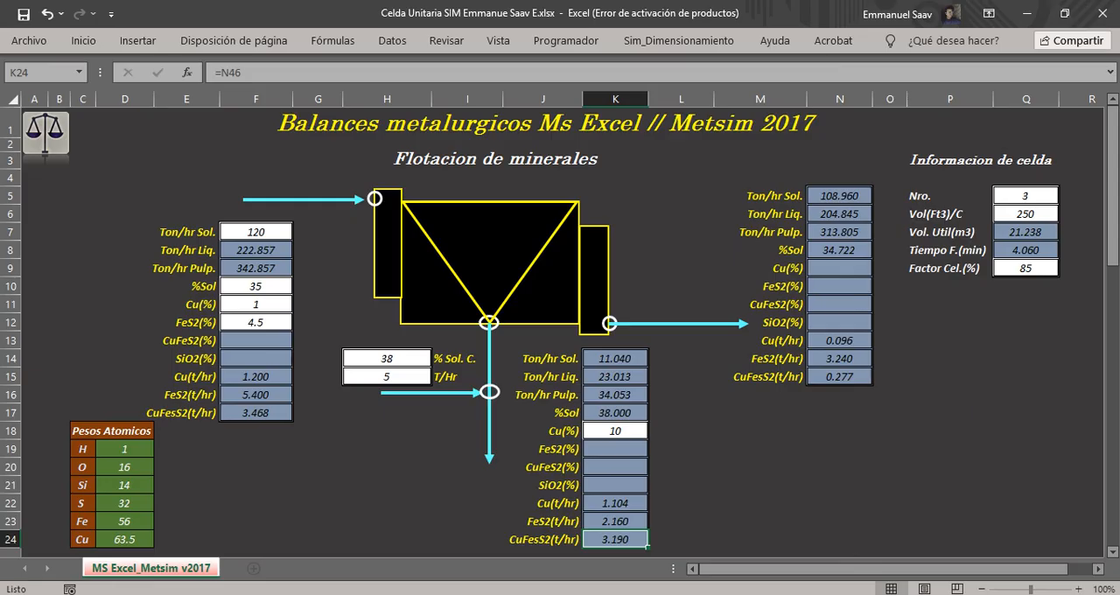
key(alt+Tab)
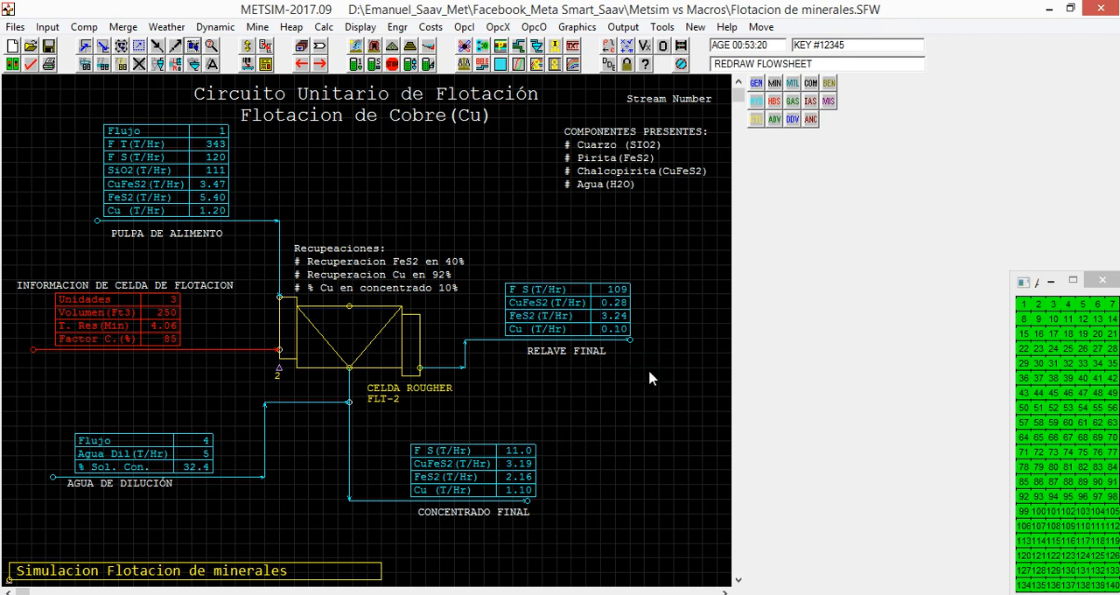
click(191, 47)
Return to Excel and check the SiO2 (T/Hr) formulas for the concentrate in N47 and the tailings in K53.
click(362, 594)
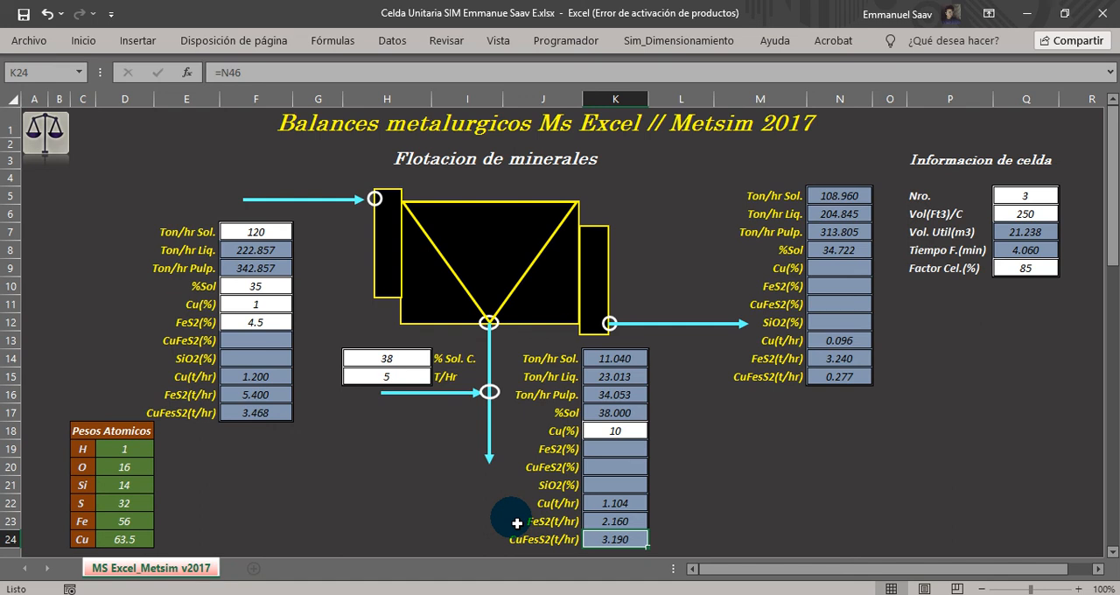
scroll(580, 467, down, 4)
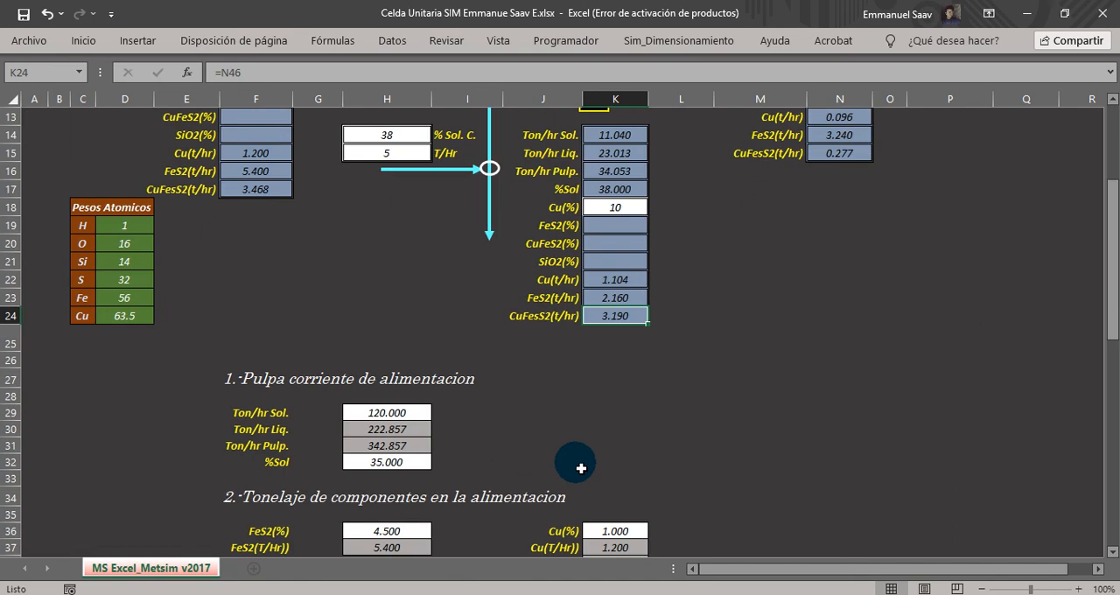
scroll(613, 358, down, 2)
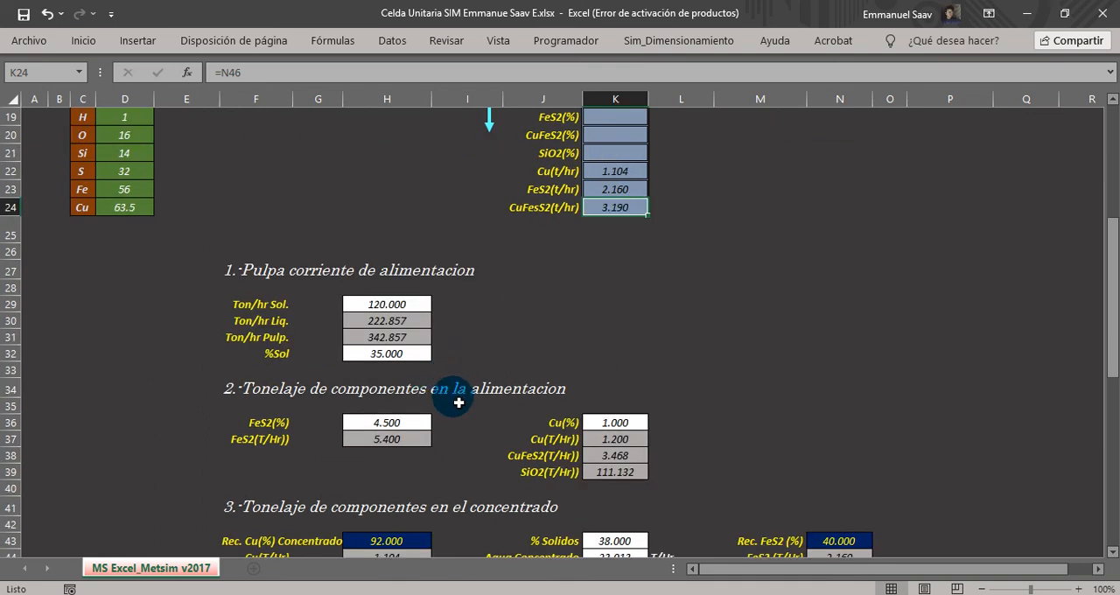
scroll(458, 402, down, 4)
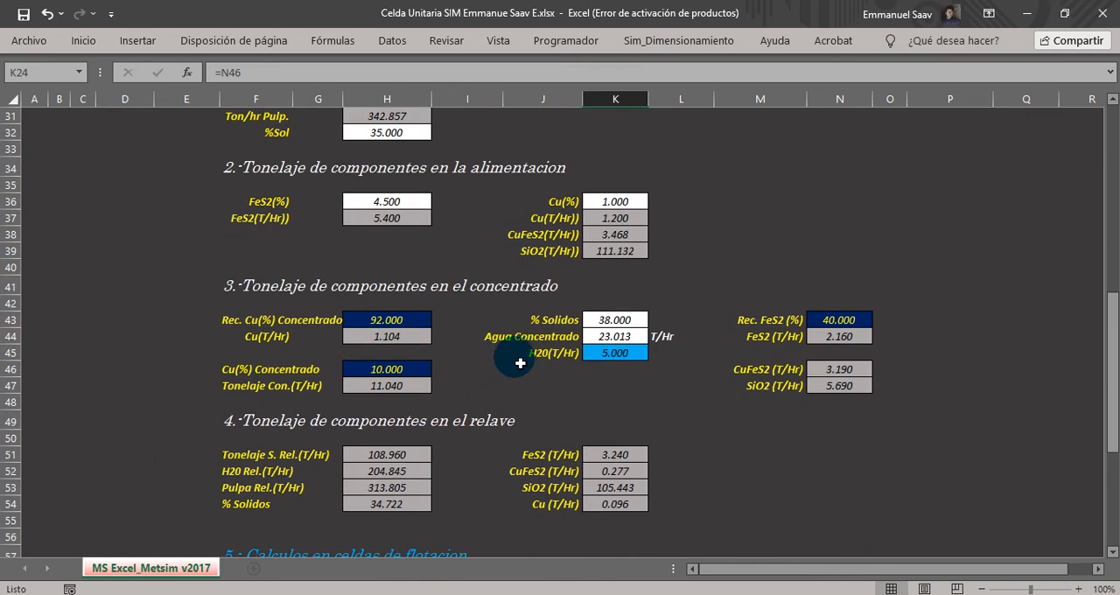
click(765, 386)
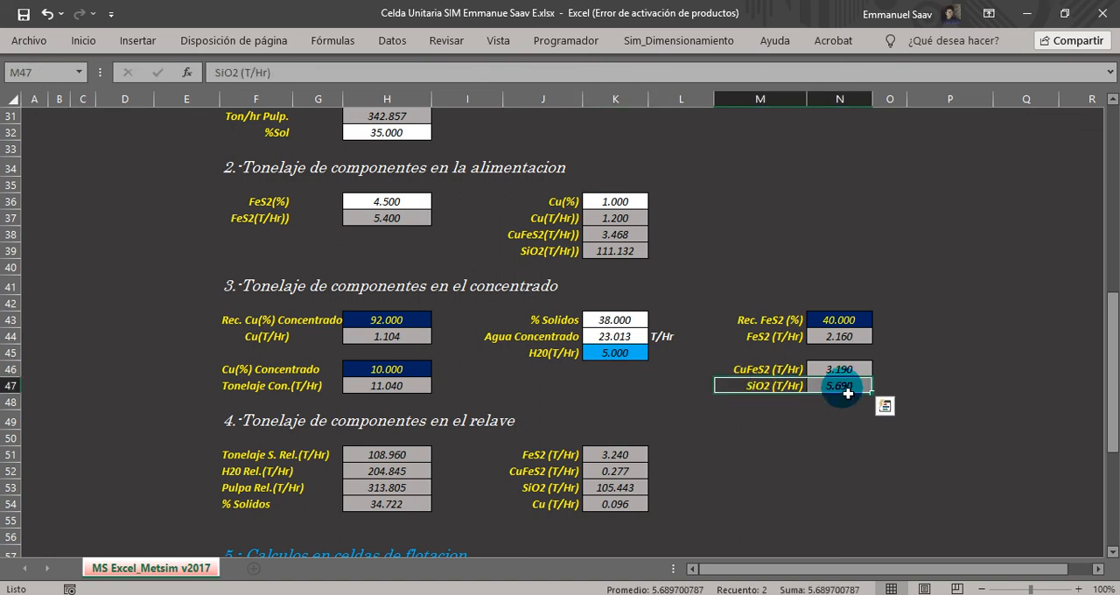
click(845, 388)
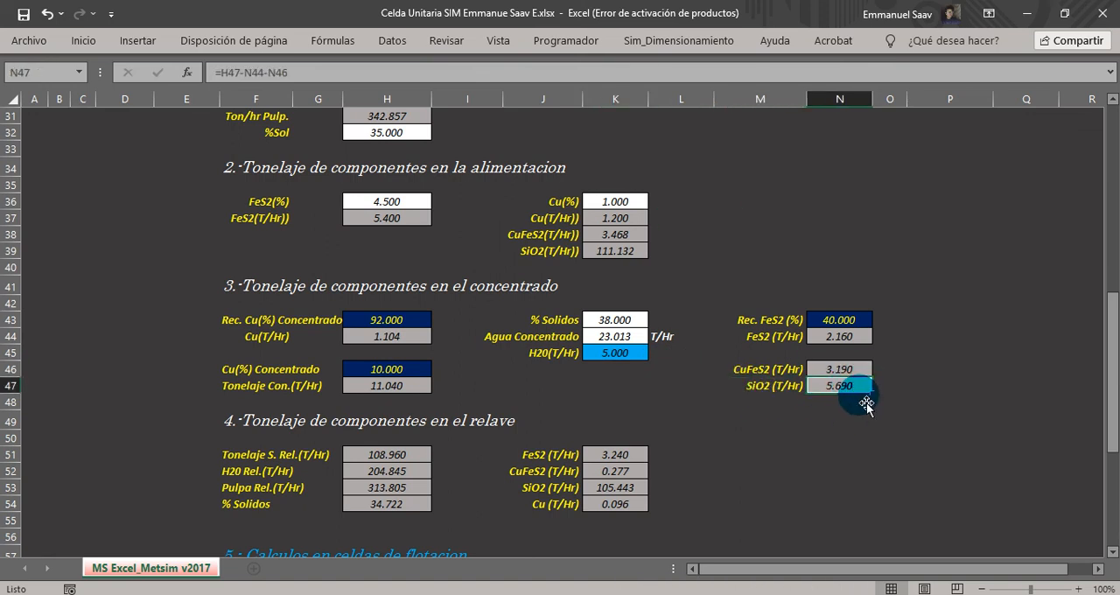
click(632, 492)
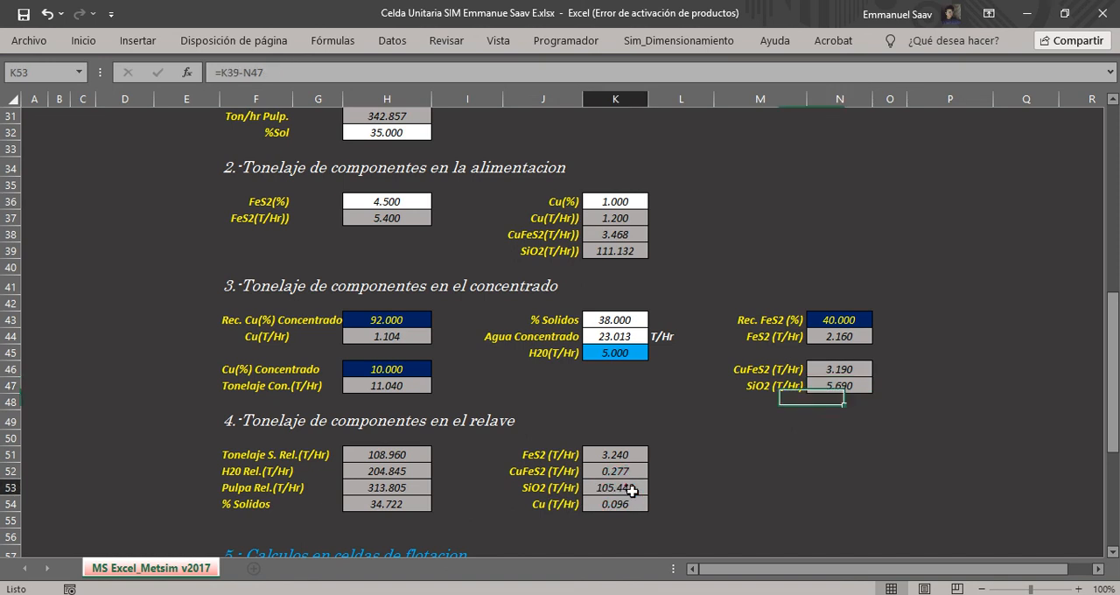
Switch to METSIM, redraw the flowsheet and examine the SiO2 tonnage of tailings Stream 3, leaving its data window closed.
click(661, 594)
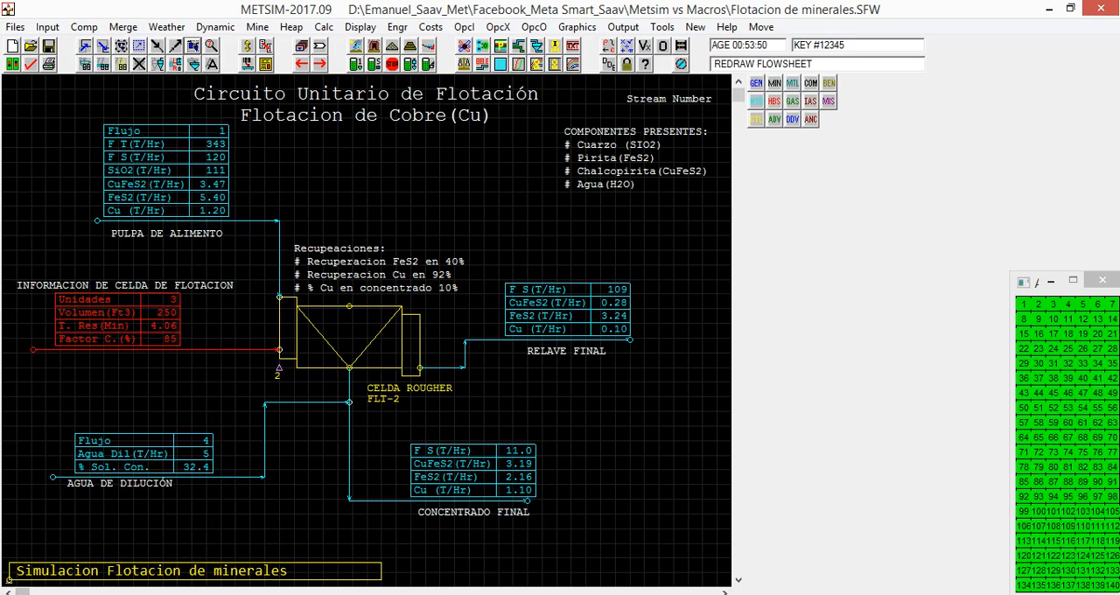
click(195, 46)
double_click(517, 315)
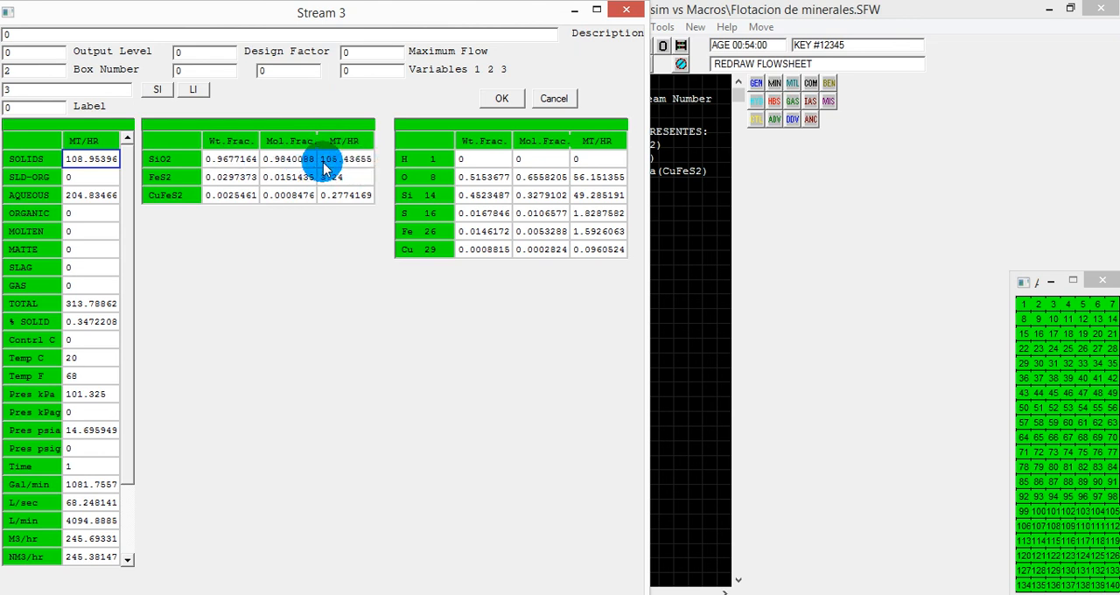
click(501, 98)
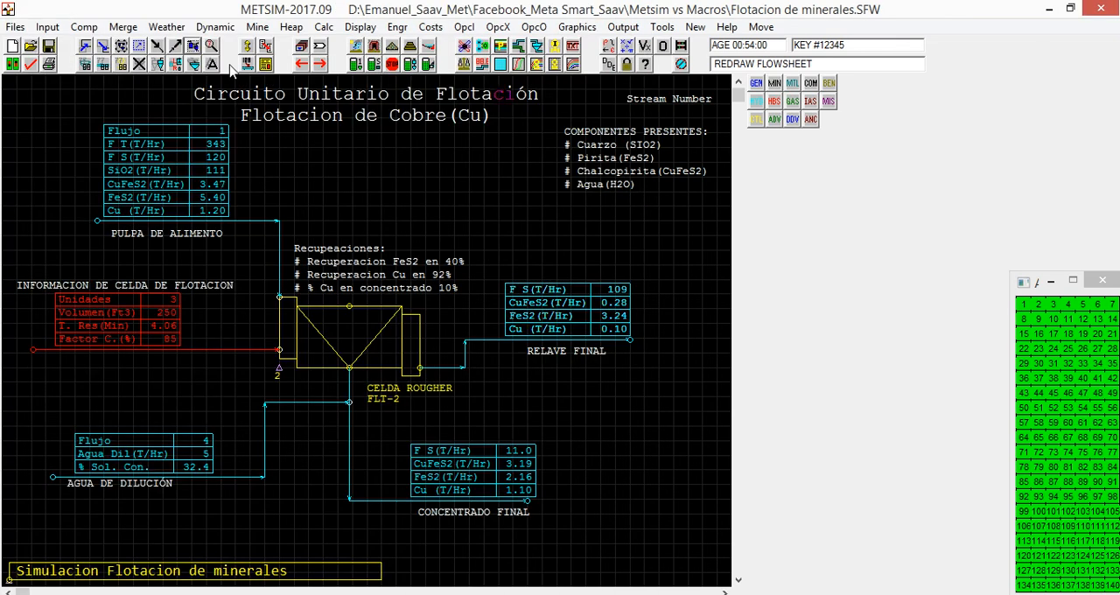
Examine the SiO2 tonnage of concentrate Stream 2 in METSIM, close its data window and redraw the flowsheet.
click(429, 471)
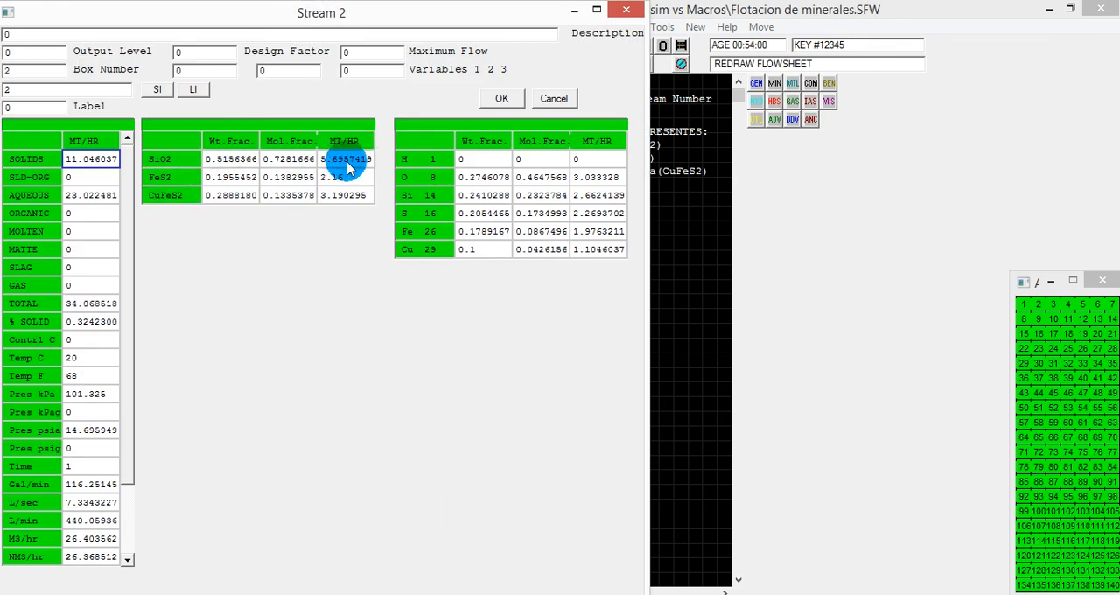
click(501, 98)
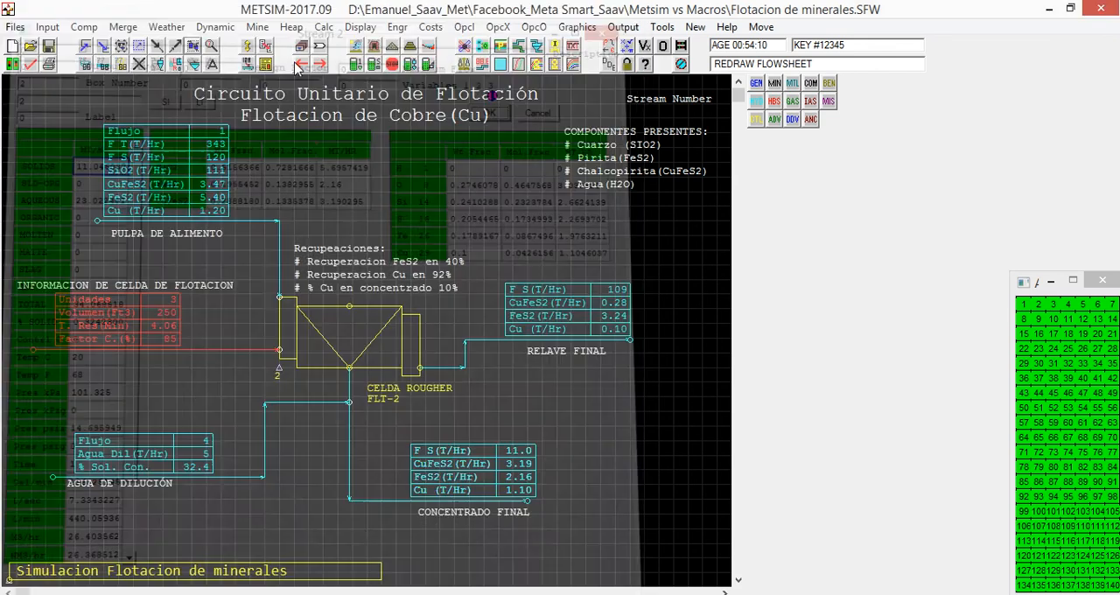
click(191, 52)
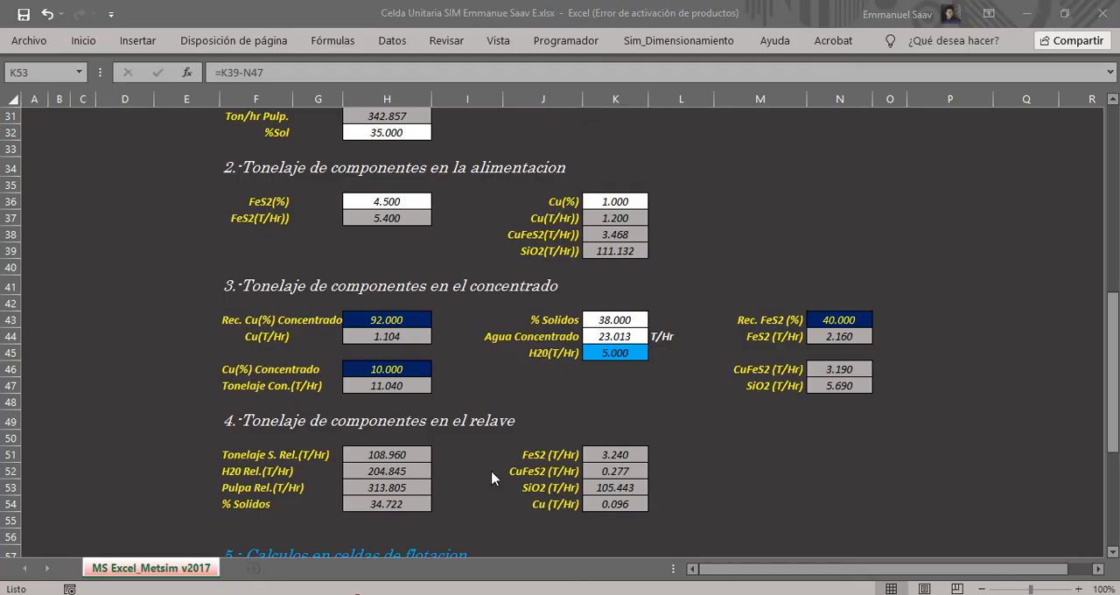
Return to Excel and review the calculation sections and the flotation flowsheet summary at the start of the sheet.
click(613, 321)
click(617, 287)
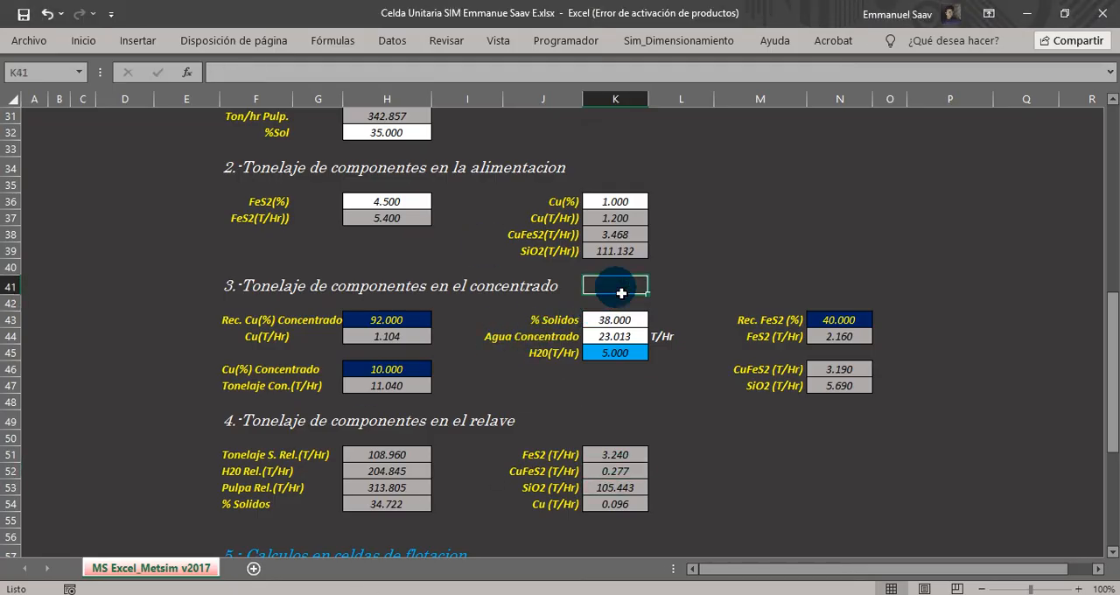
drag(1107, 380, 1102, 201)
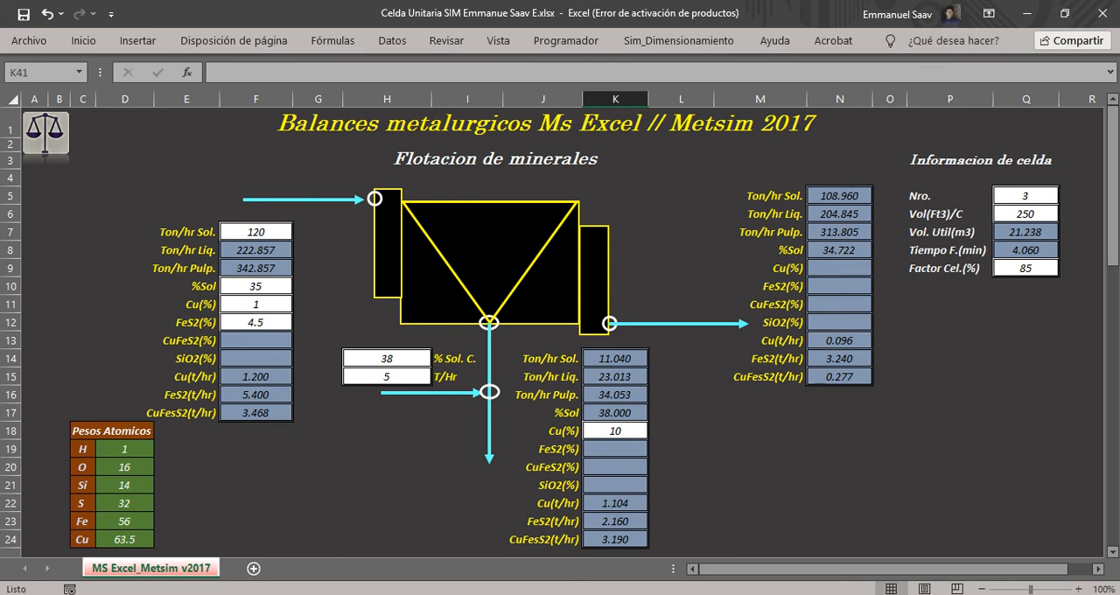
Switch to METSIM and redraw the flowsheet for a final comparison with the Excel balance.
mouse_move(728, 592)
click(728, 543)
click(197, 49)
click(199, 51)
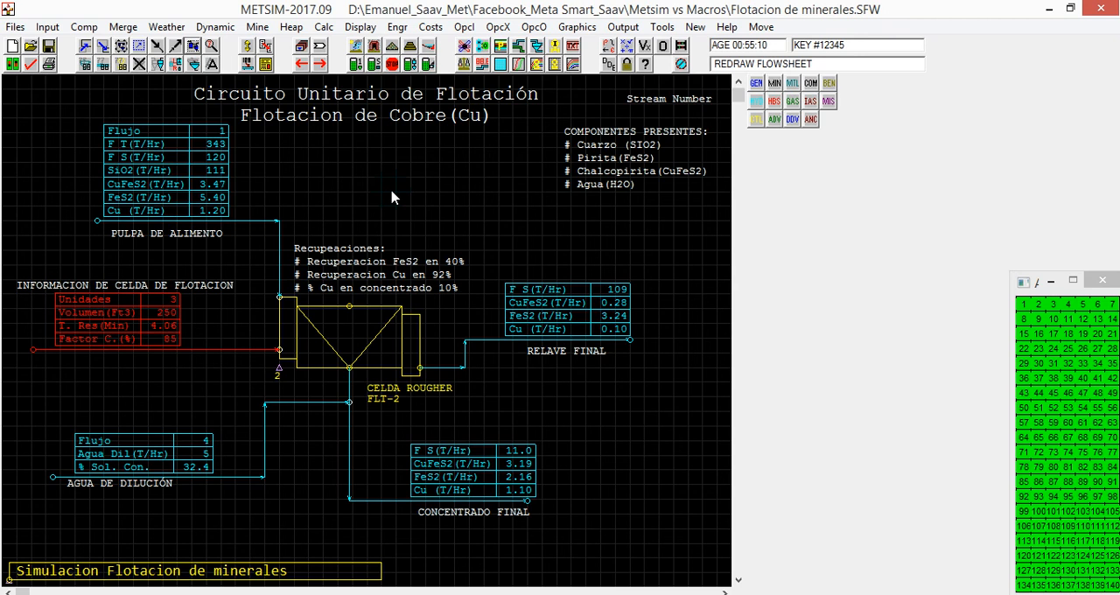
click(612, 594)
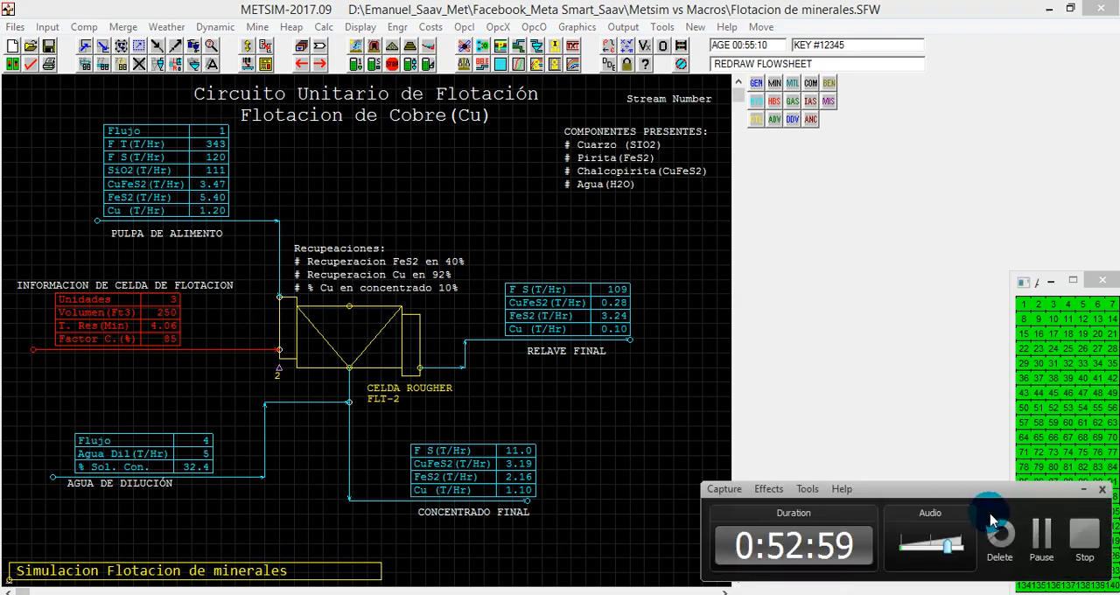